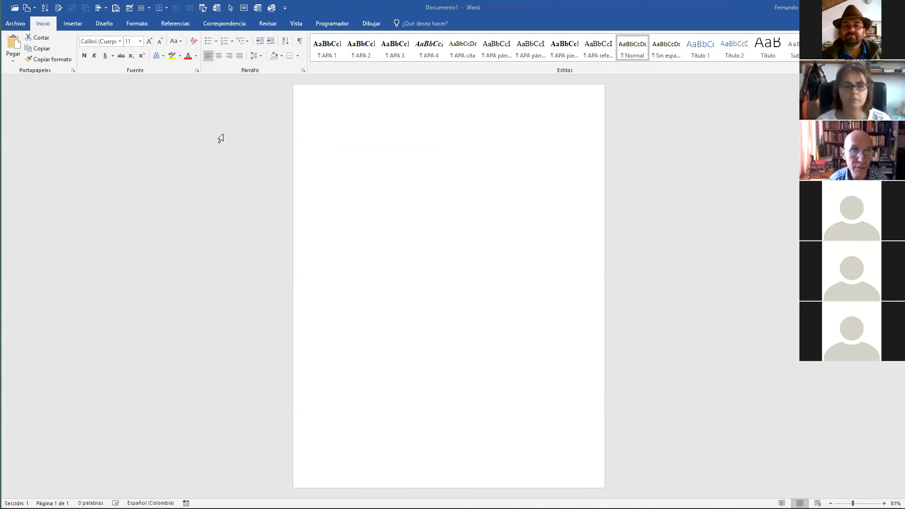
Step: Open the recent document Texto para MACROS.doc and look through its pages
key(ctrl+a)
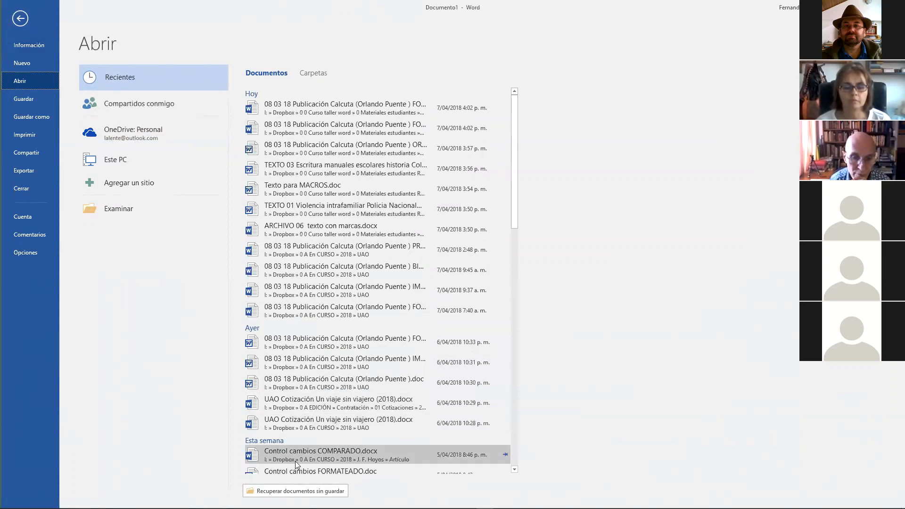
click(295, 190)
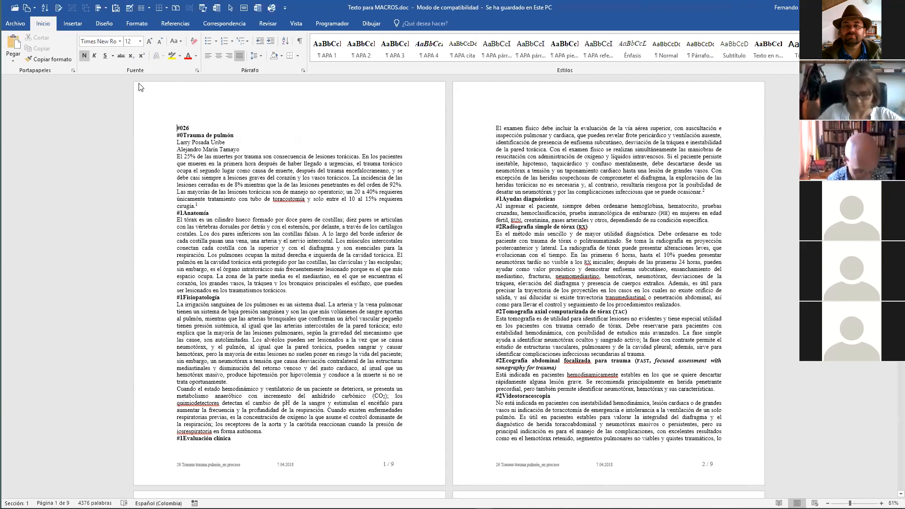
key(ctrl+a)
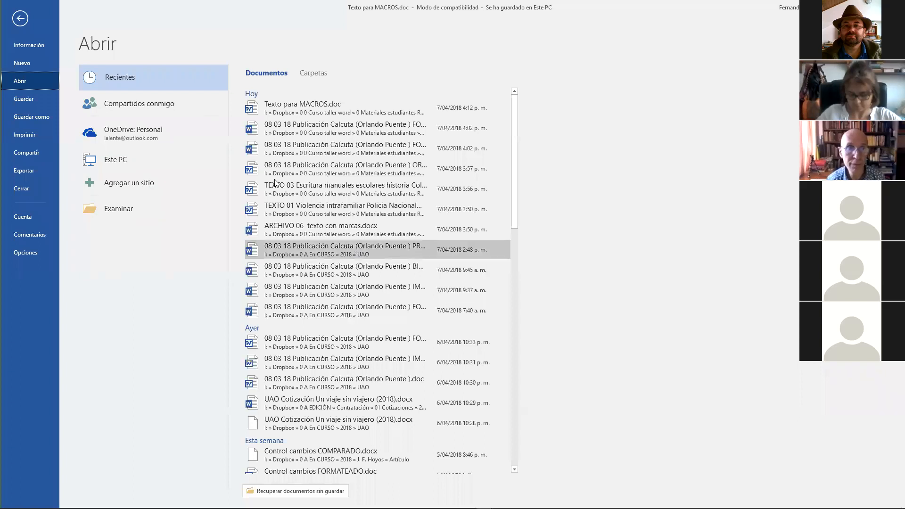
key(Escape)
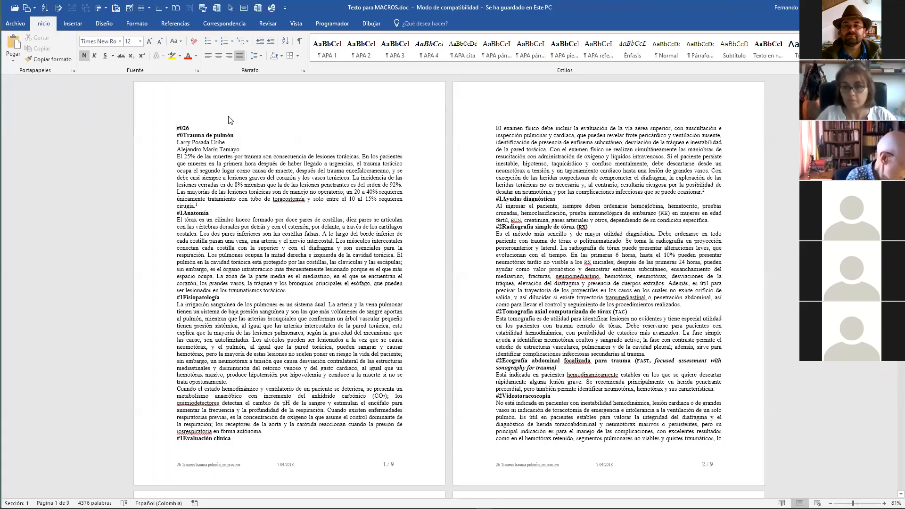
click(221, 200)
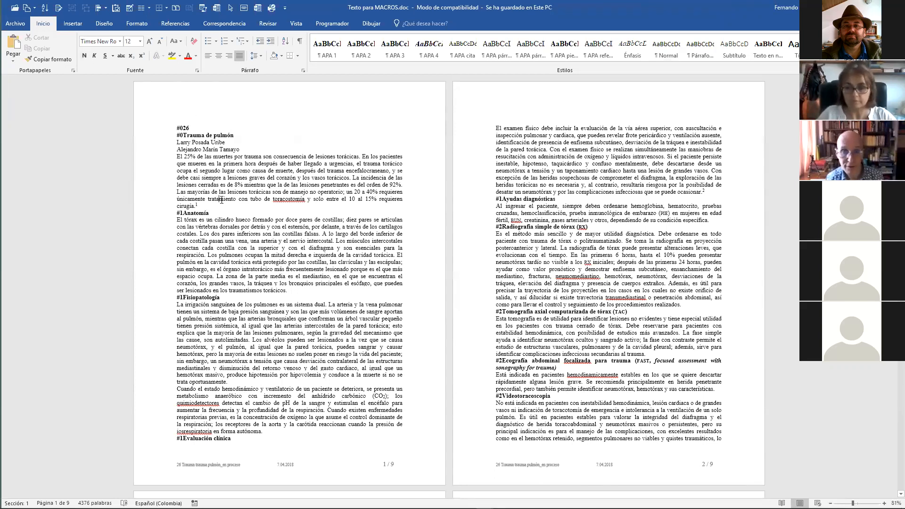
scroll(221, 200, down, 10)
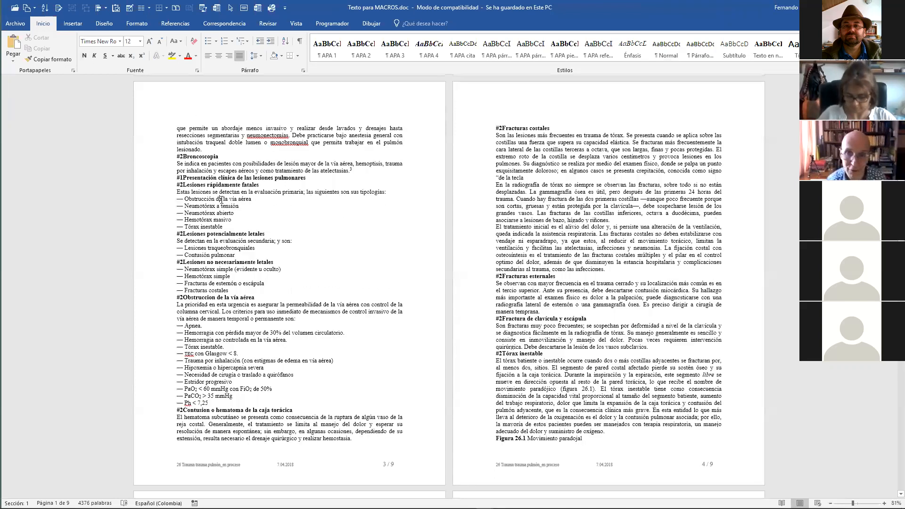
scroll(221, 199, down, 10)
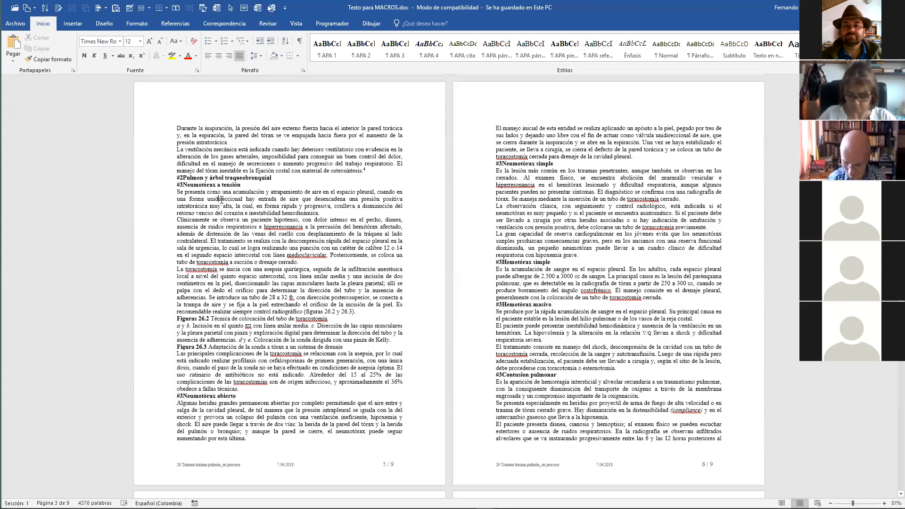
key(ctrl+Home)
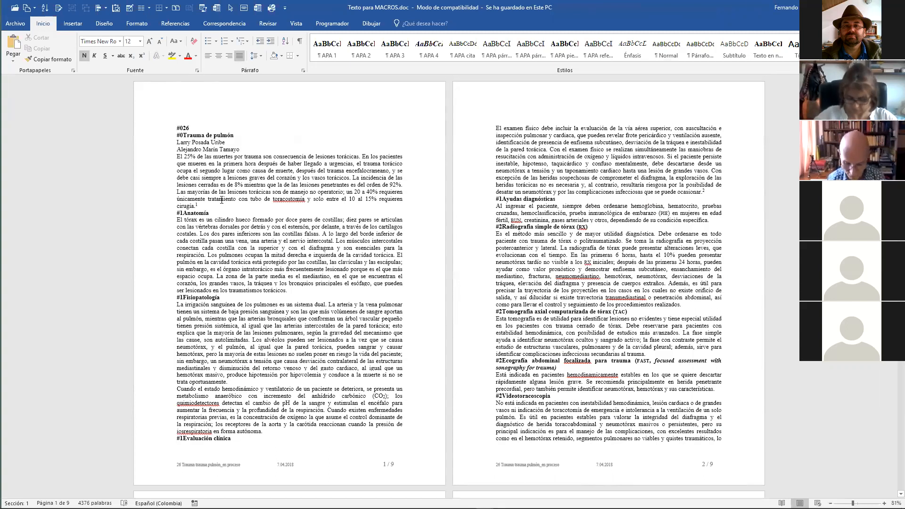
key(F12)
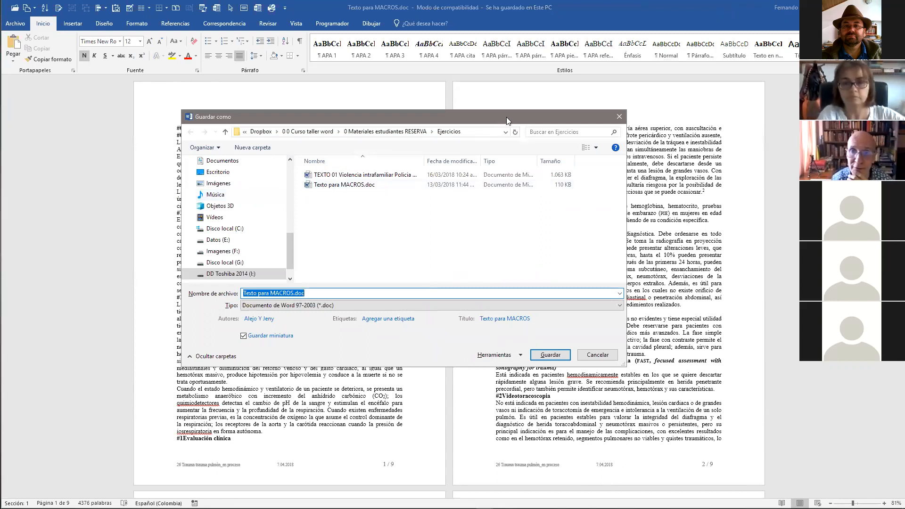
drag(506, 116, 531, 105)
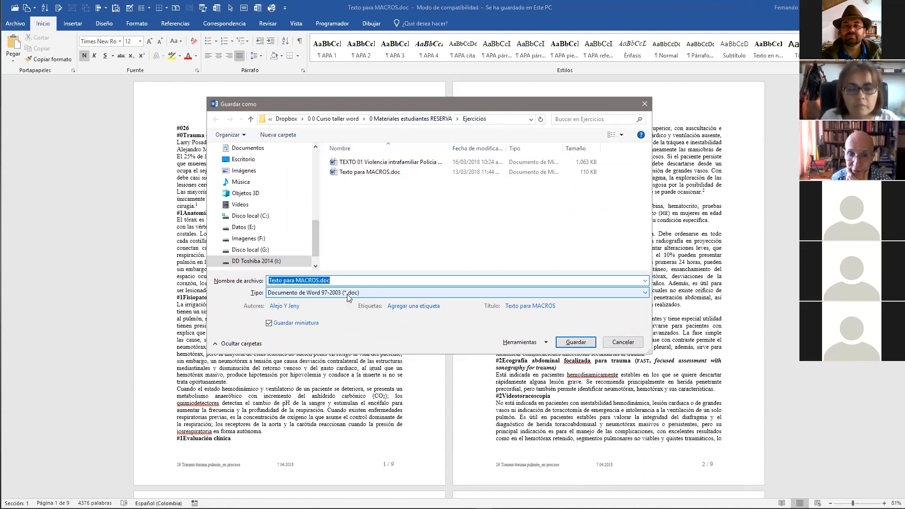
click(643, 293)
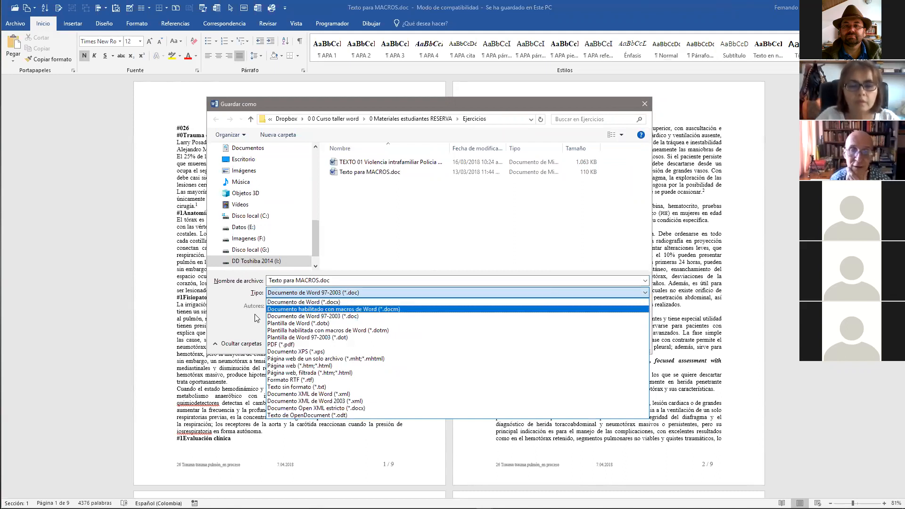
click(233, 328)
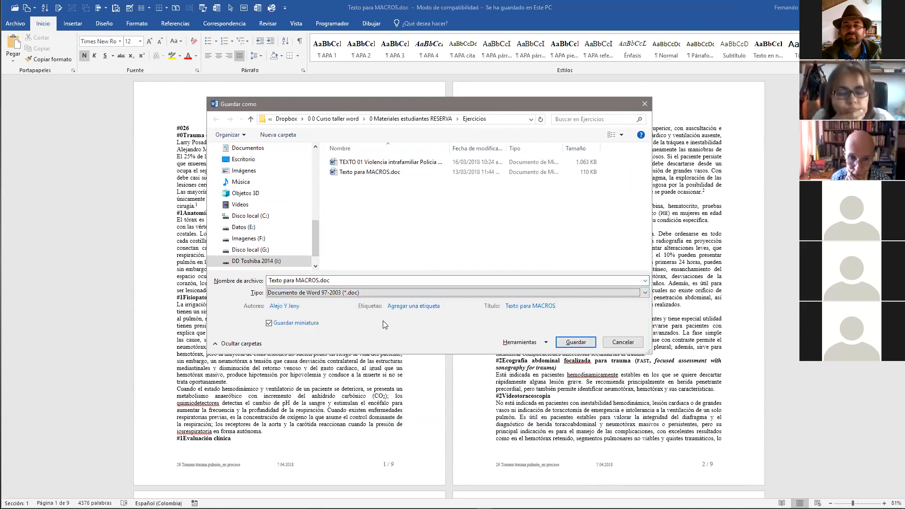
click(642, 293)
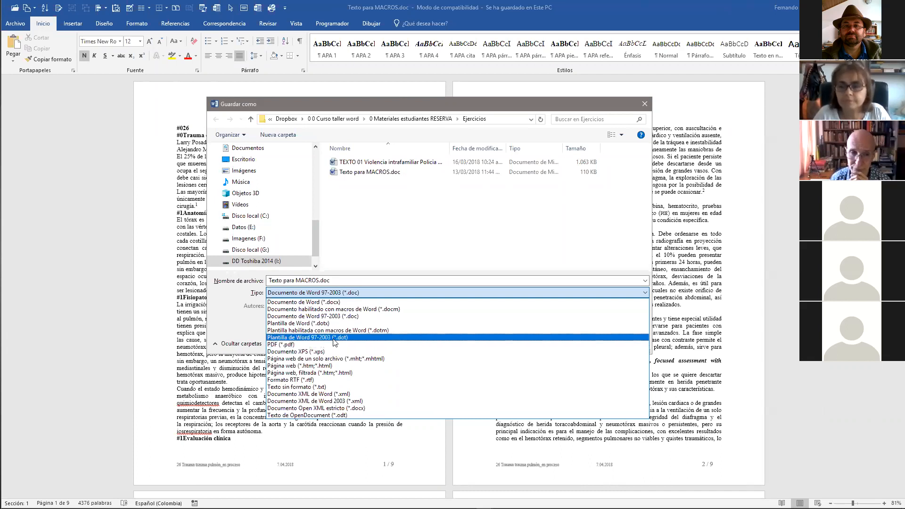
click(352, 323)
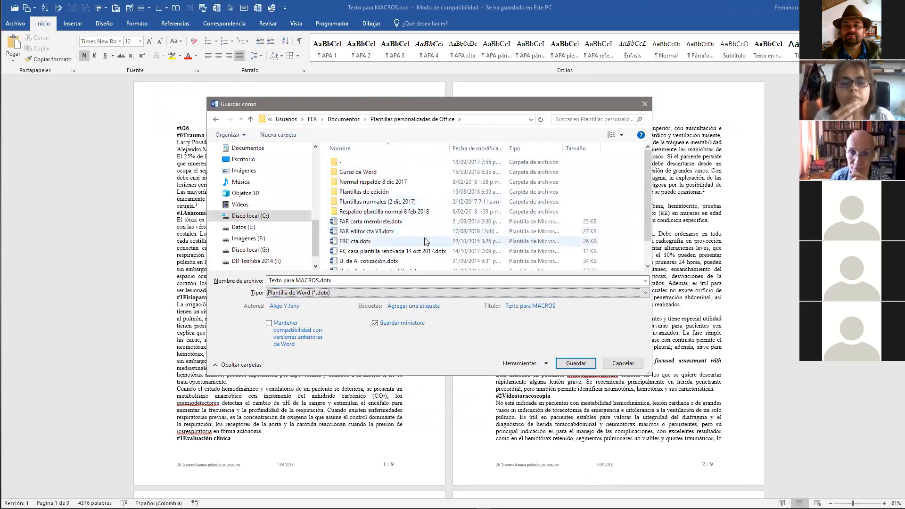
key(Escape)
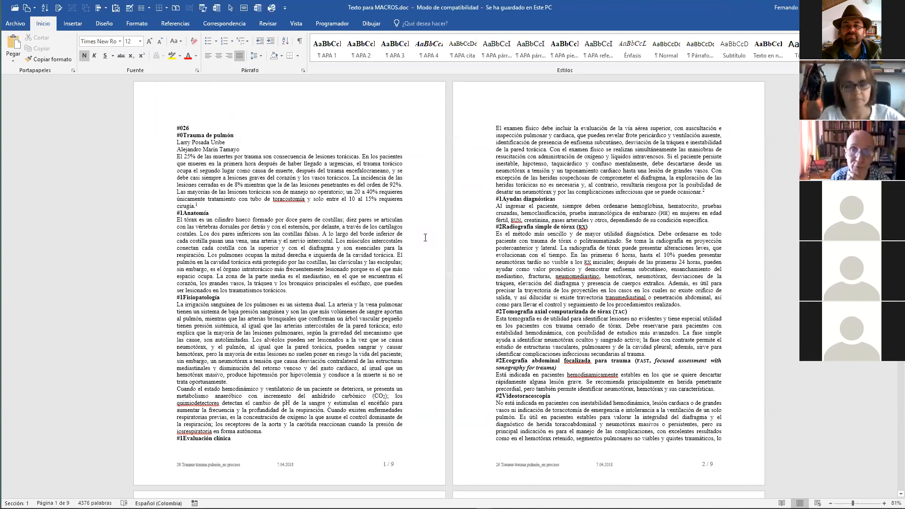
Step: Start saving a copy of the document as a Plantilla de Word (*.dotx), enlarging the save dialog to show the full folder path
key(F12)
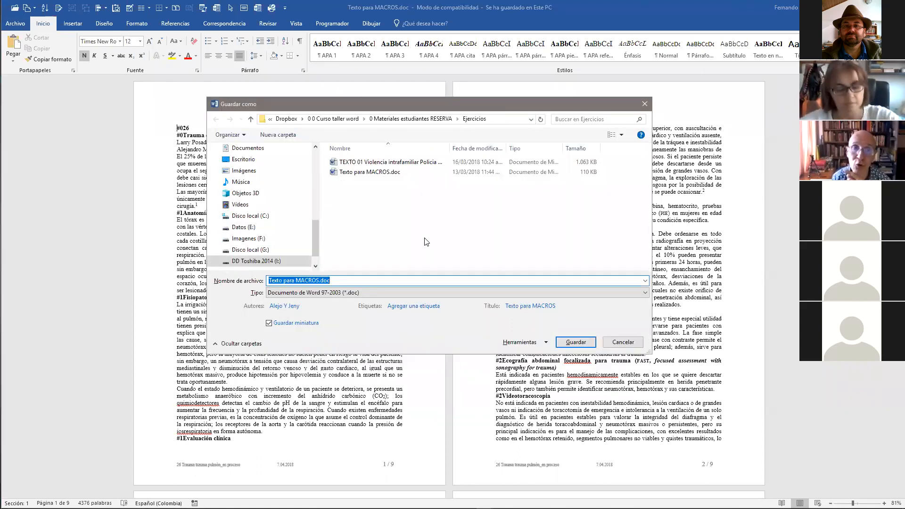
click(380, 292)
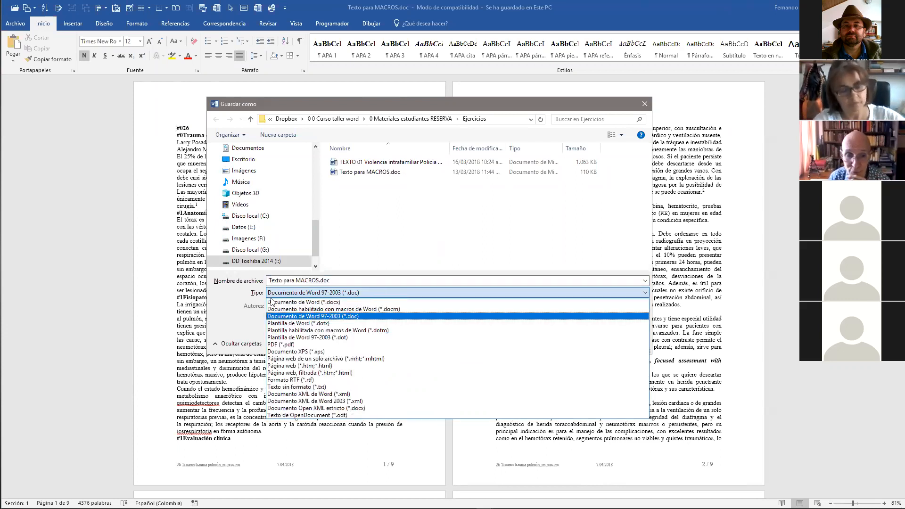
click(238, 294)
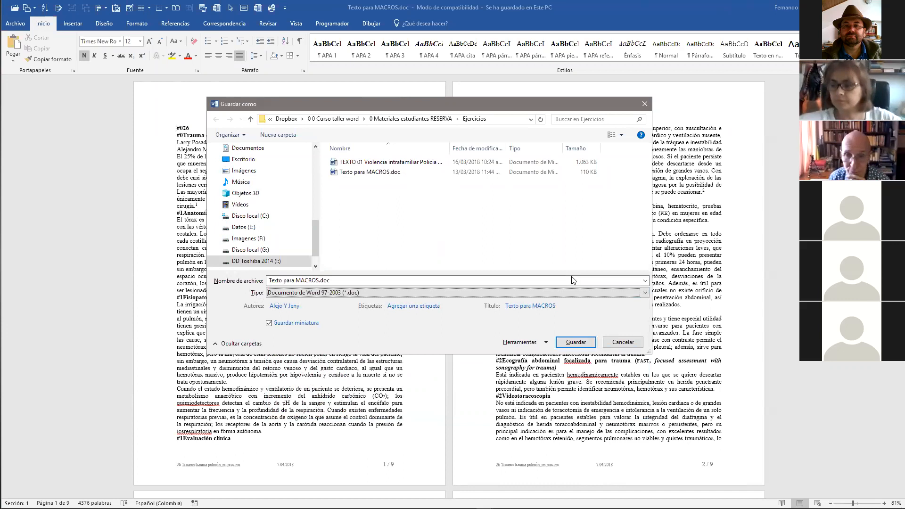
click(644, 293)
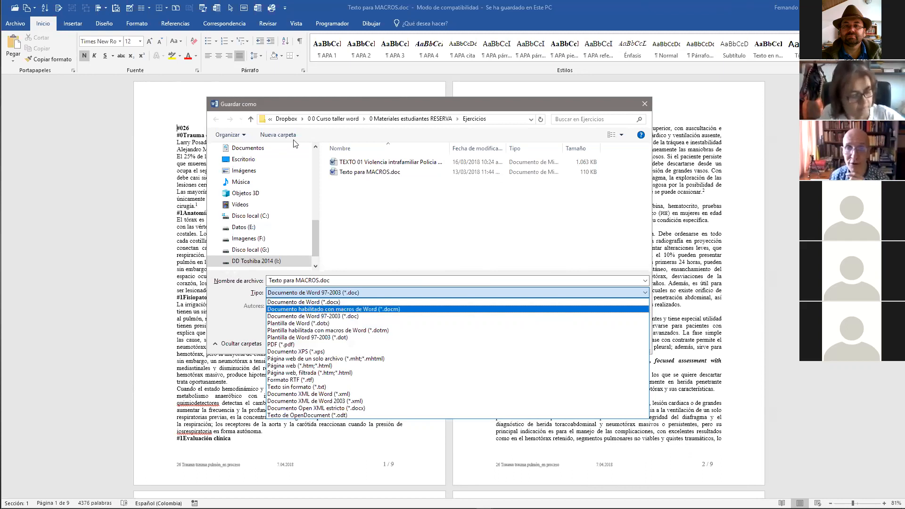
click(310, 104)
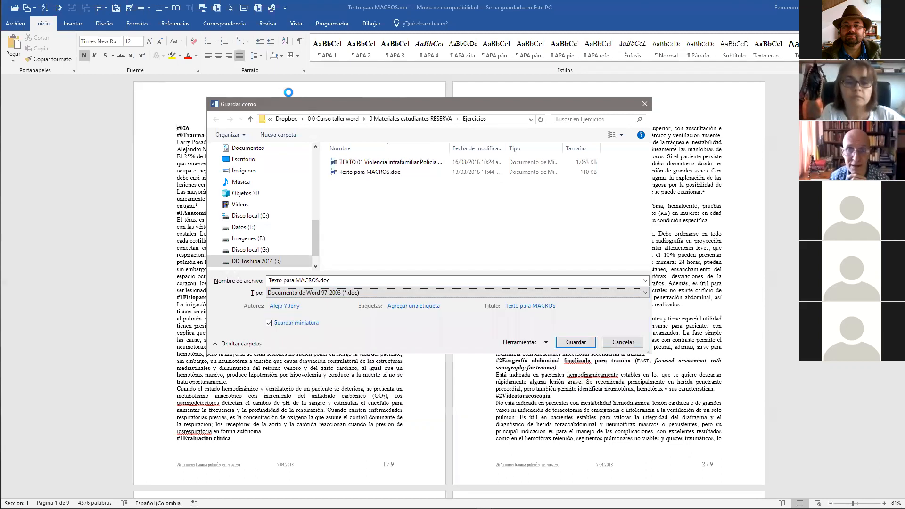
drag(650, 351, 769, 372)
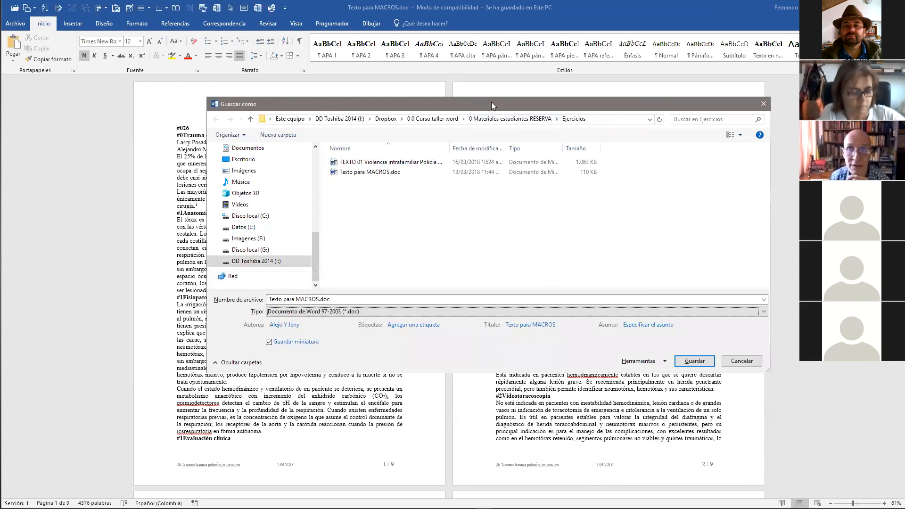
drag(491, 103, 455, 87)
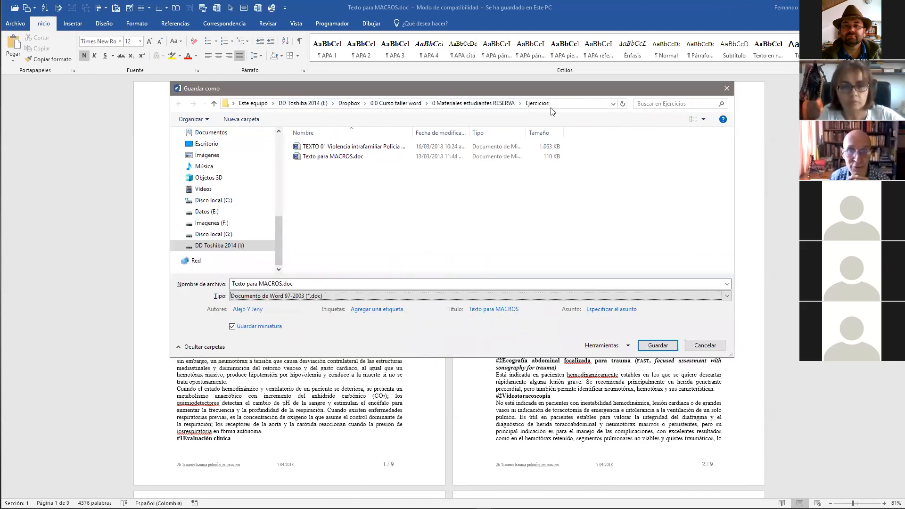
click(290, 296)
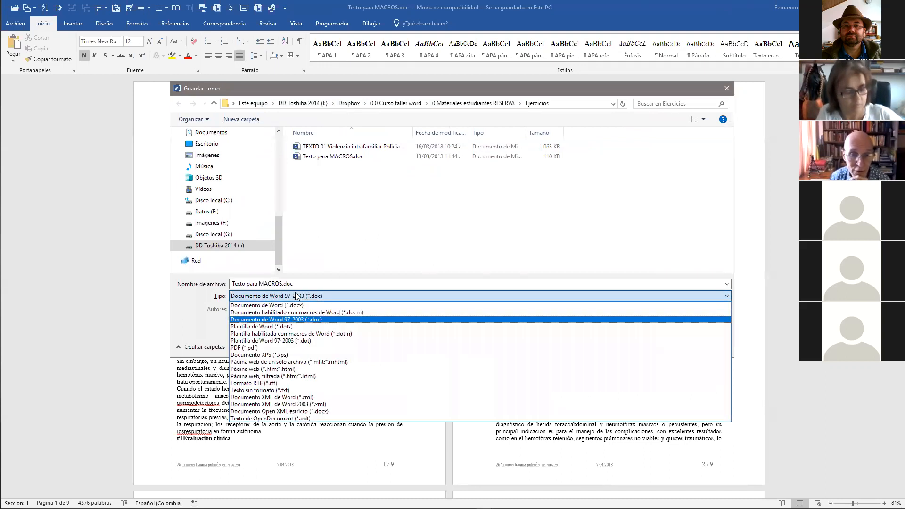
click(277, 327)
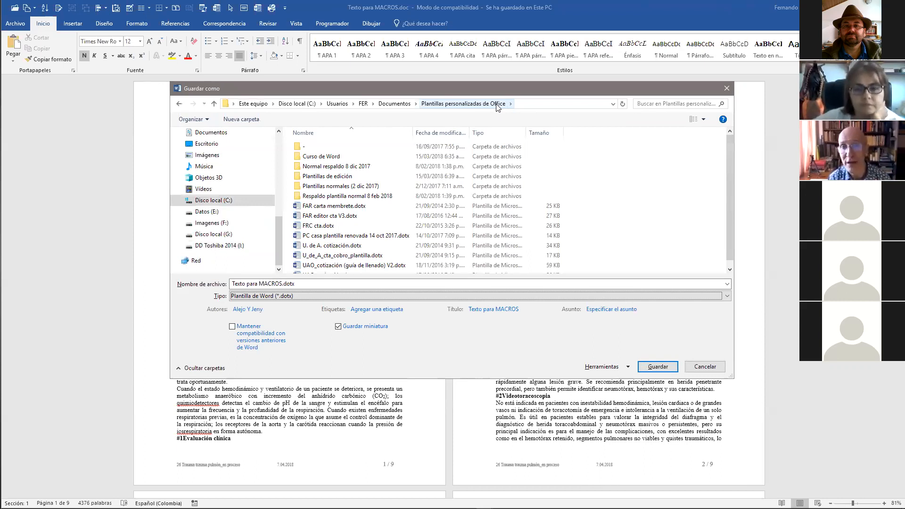
Step: Name the template 0 PLANTILLA DE PRUEBA.dotx and save it in the Plantillas personalizadas de Office folder
click(276, 284)
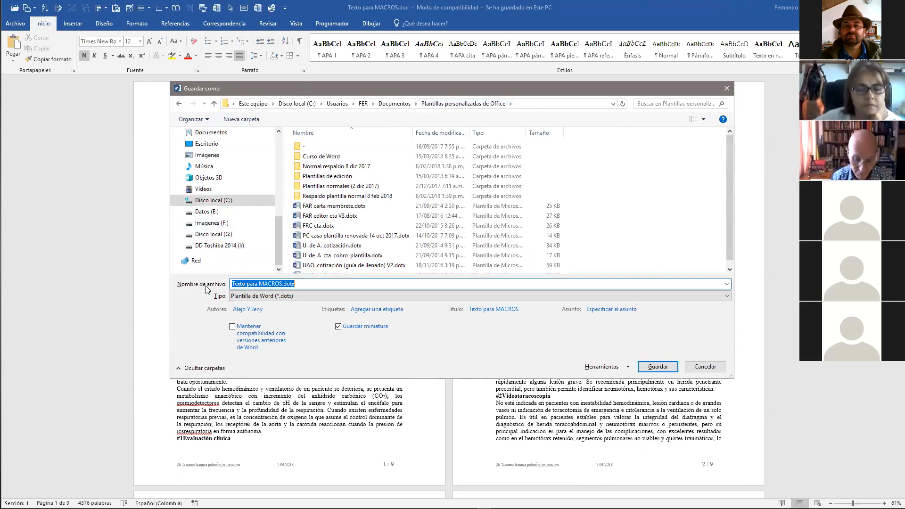
key(Home)
key(ctrl+shift+Right)
key(ctrl+shift+Right)
key(ctrl+shift+Right)
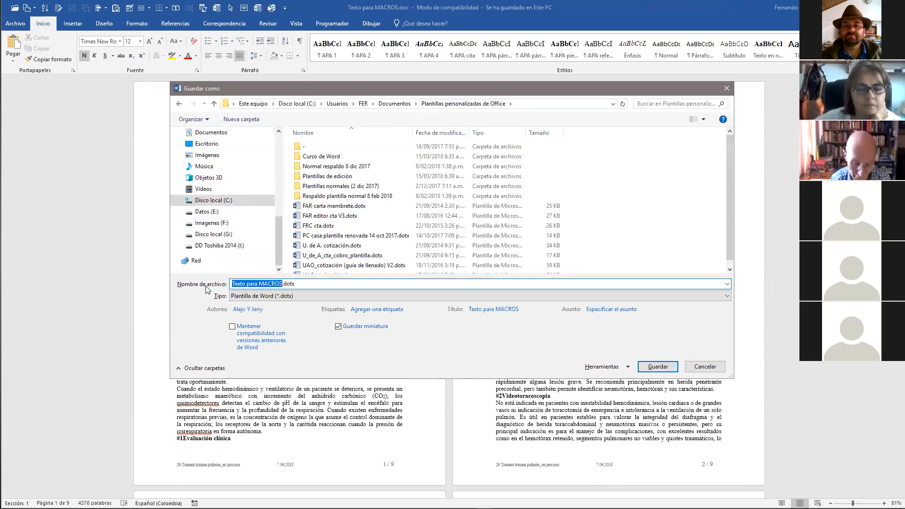
text(0)
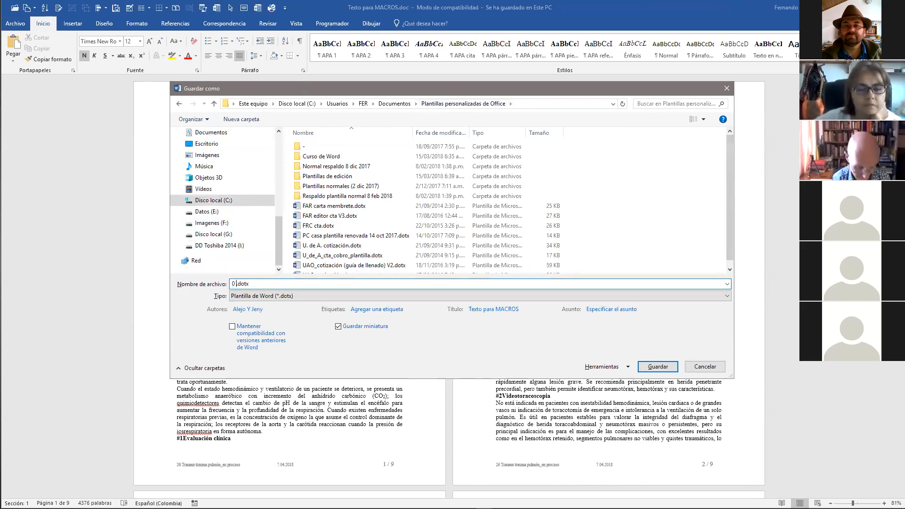
text( PLANTILLA DE PRUEBA)
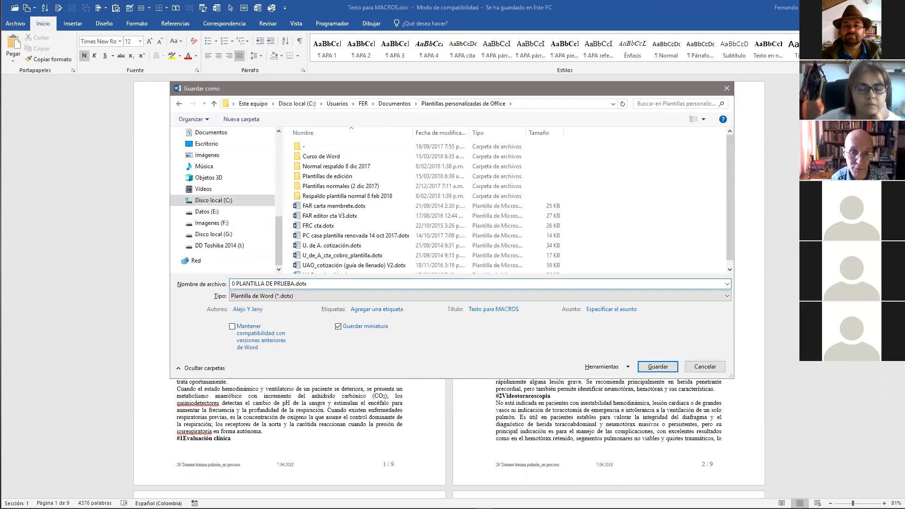
key(shift+Home)
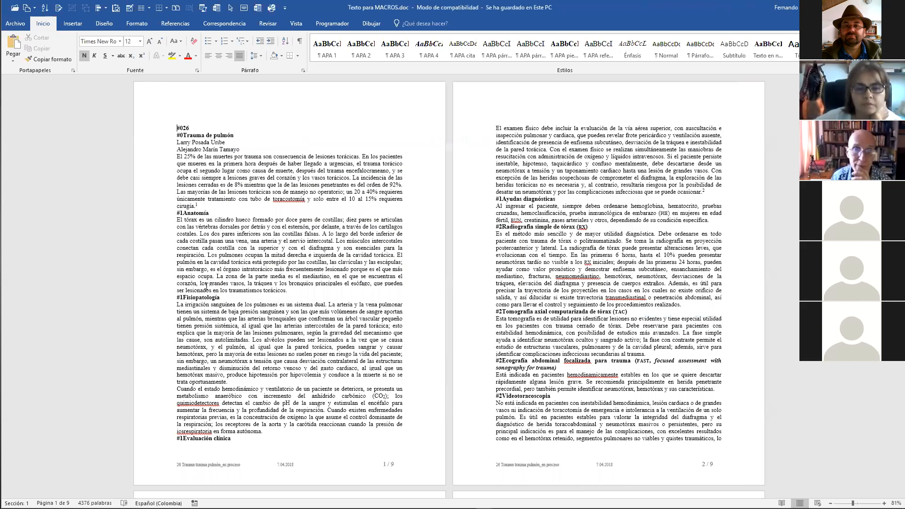
key(Return)
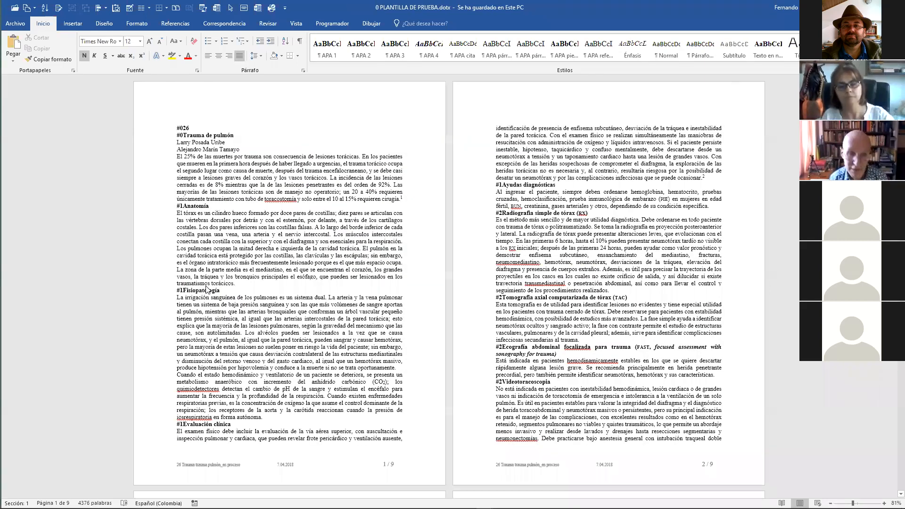
Step: Close the open template and the blank Documento1 without saving changes
key(ctrl+n)
key(ctrl+w)
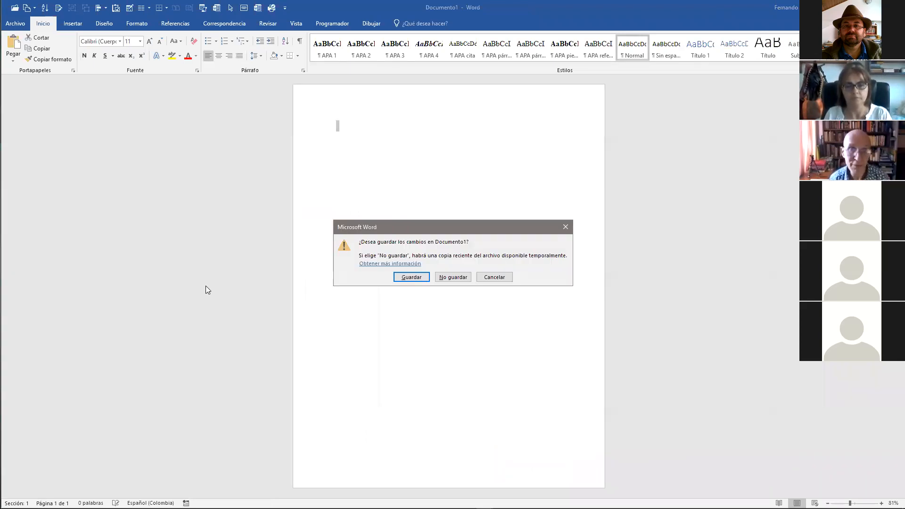
click(447, 277)
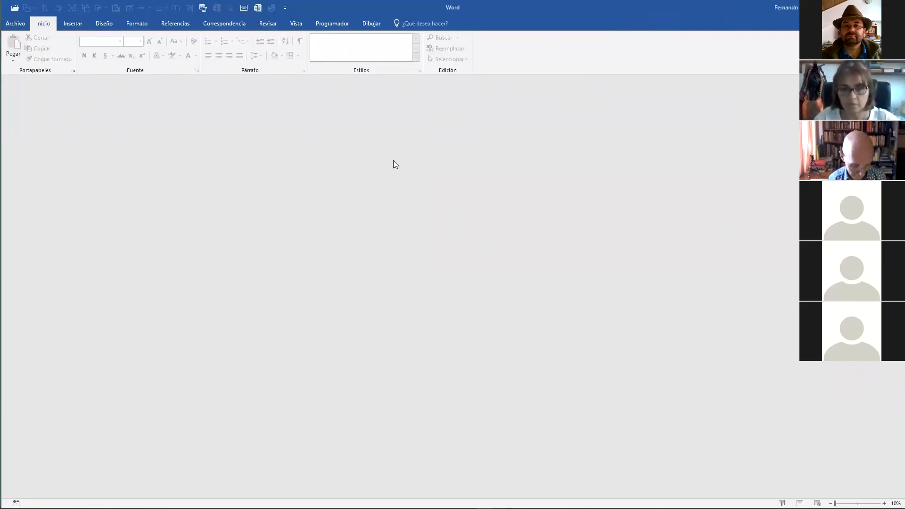
key(ctrl)
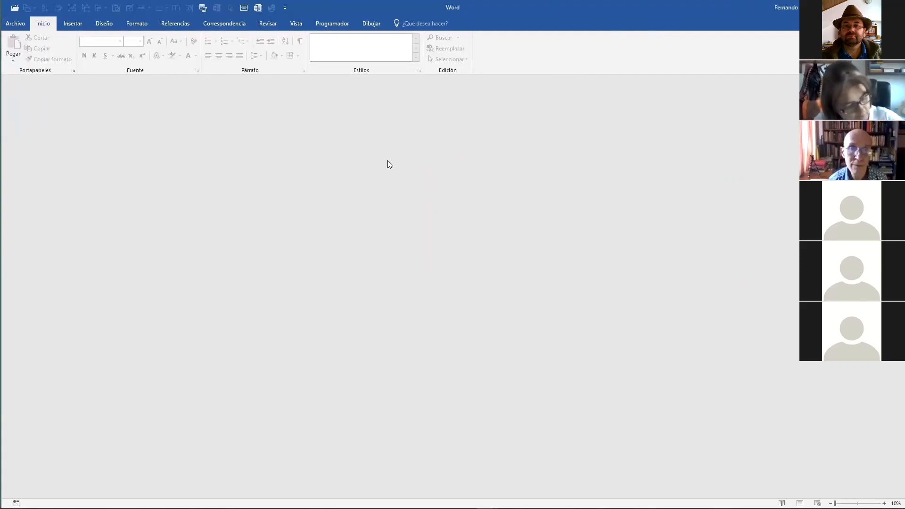
click(15, 23)
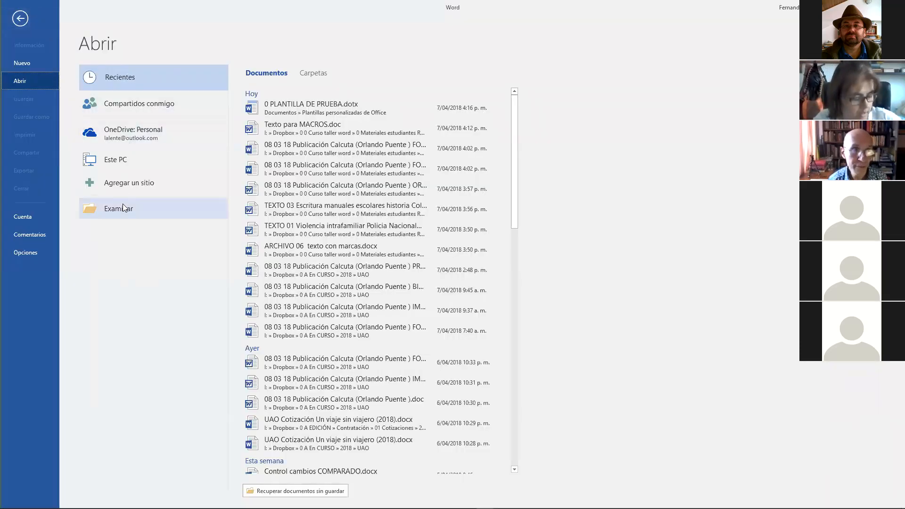
key(Escape)
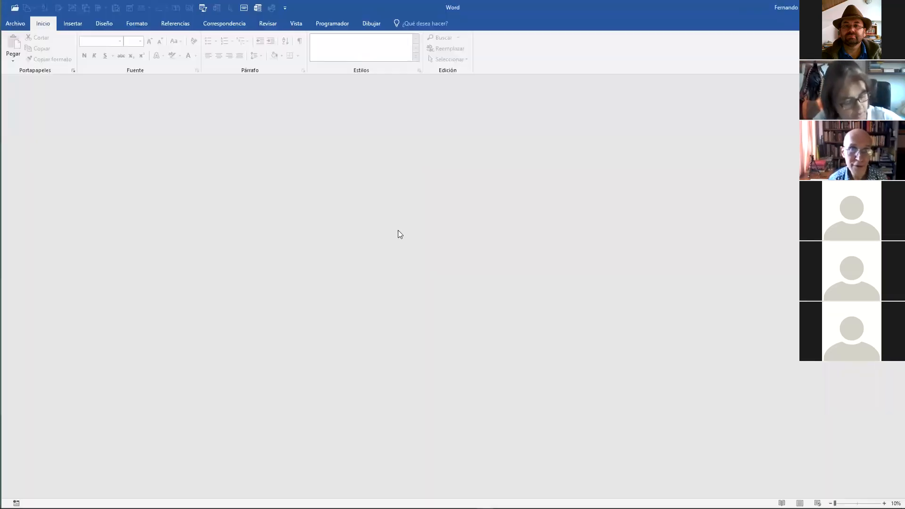
Step: Switch to Foxit Reader and open the recent file ARCHIVO 05 Word tabla personalizada atajos de teclado (17 mar 2018 curso).pdf
mouse_move(384, 508)
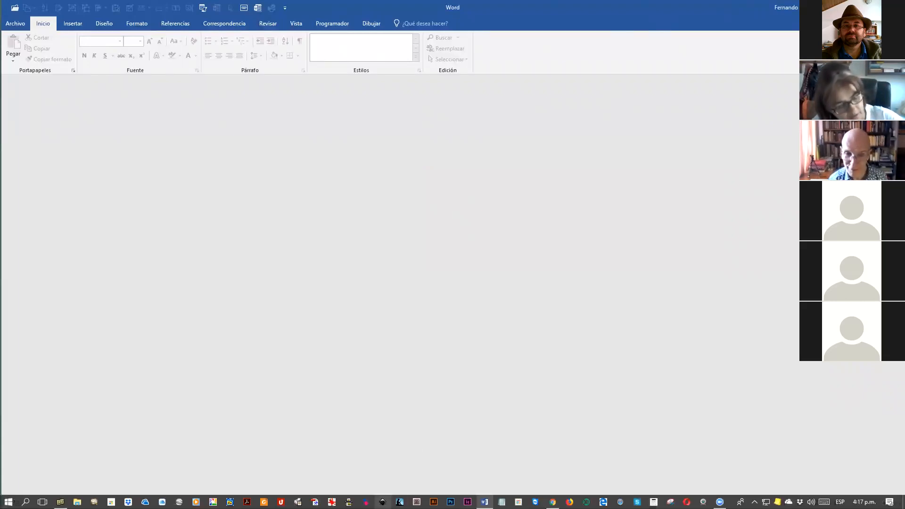
click(264, 502)
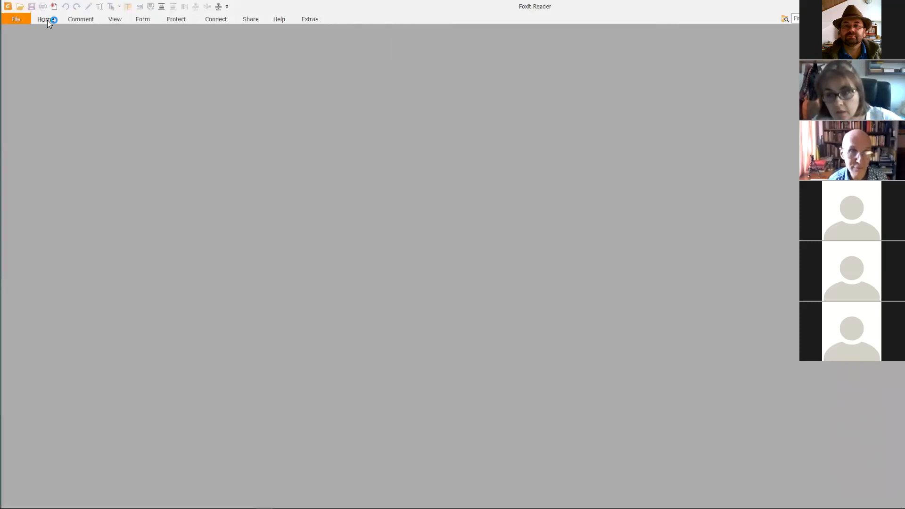
click(16, 20)
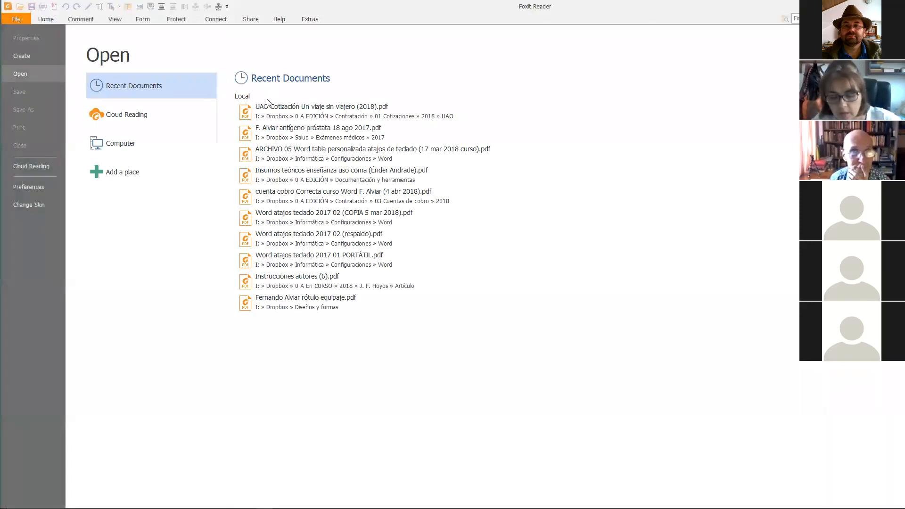
click(270, 158)
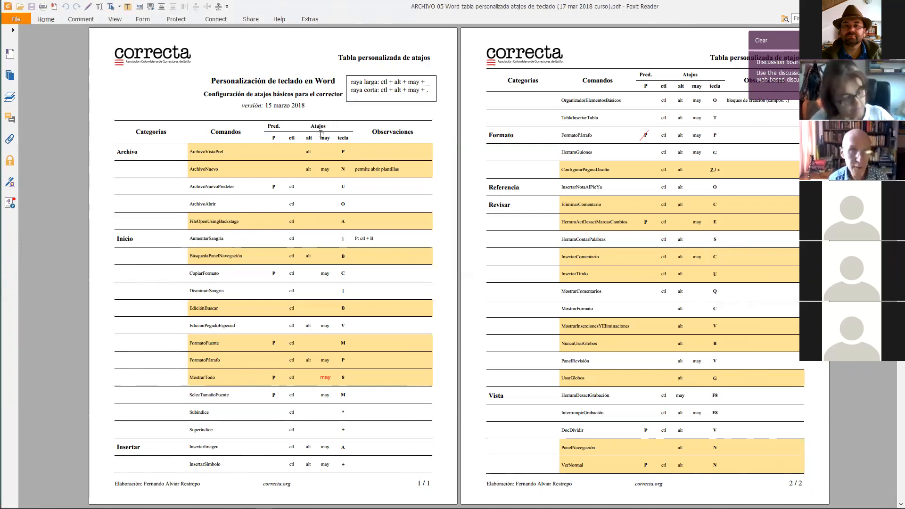
Step: Switch back to Word and examine the template folder and the recent documents and folders offered for opening, without opening any file
key(alt+Tab)
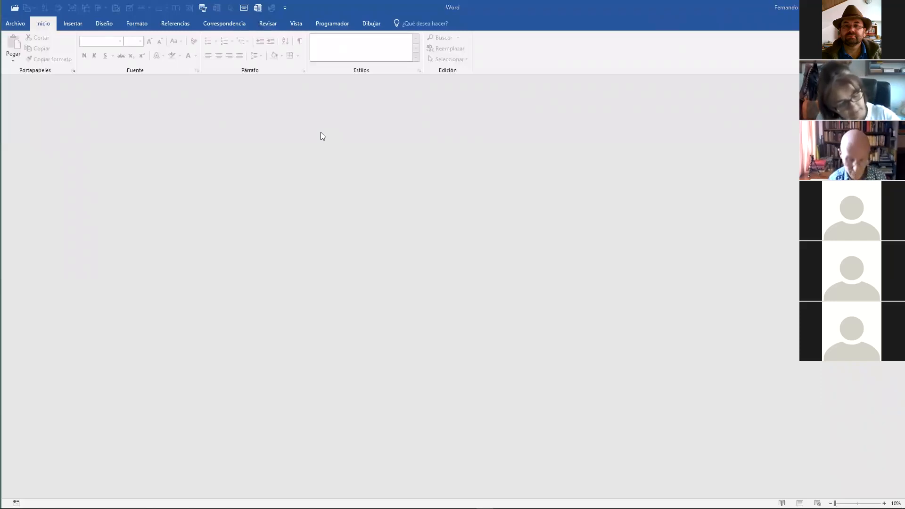
key(ctrl+a)
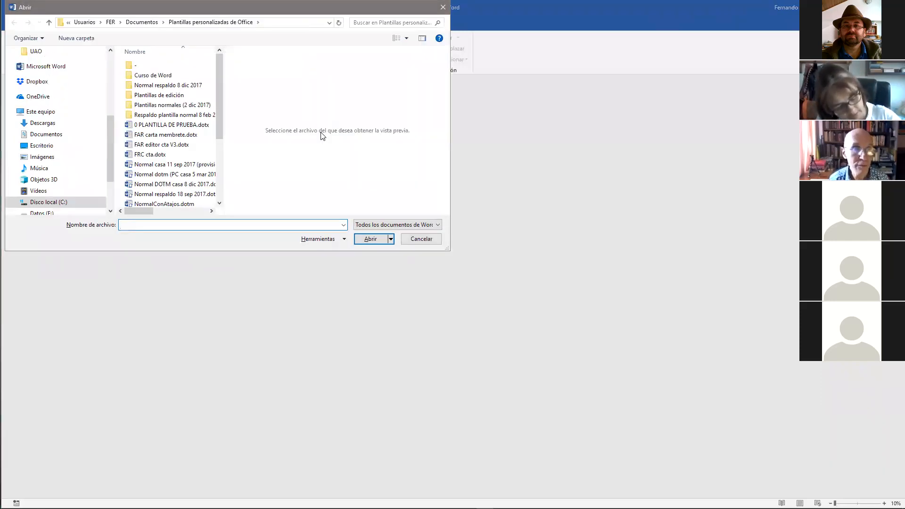
key(Escape)
click(13, 24)
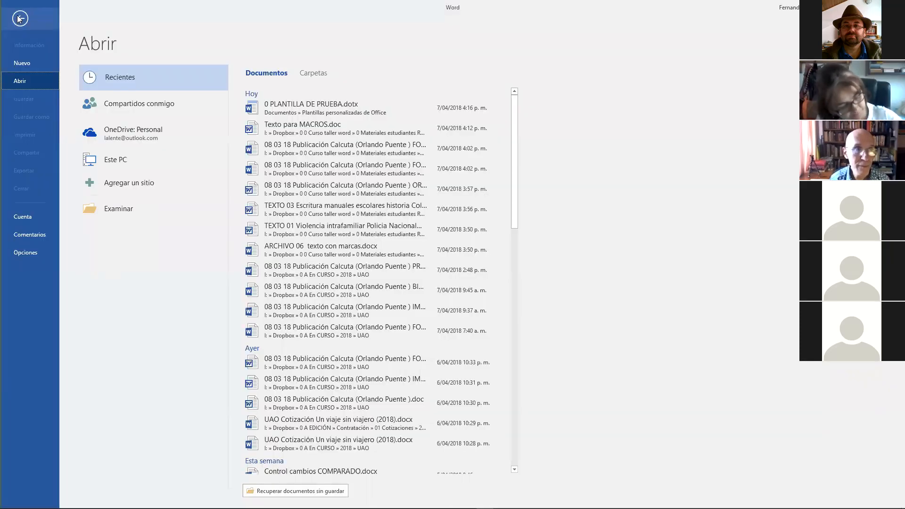
click(20, 19)
click(16, 8)
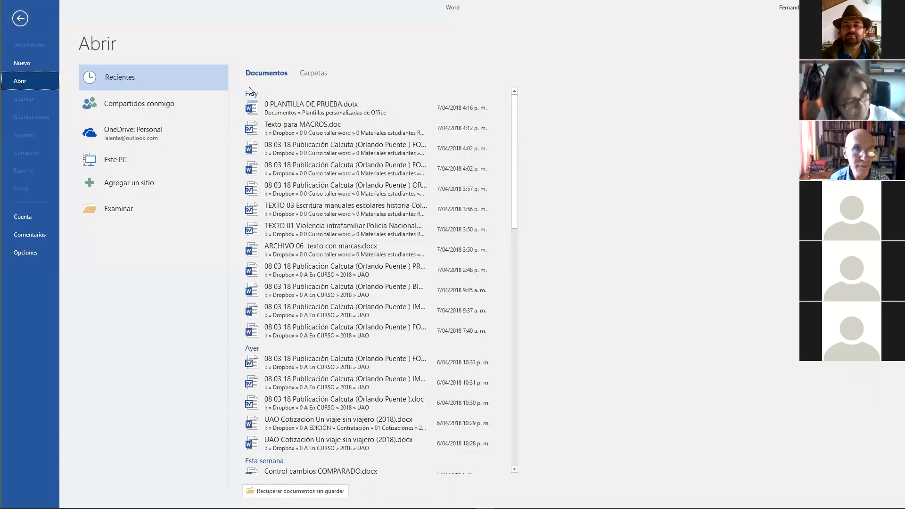
click(316, 74)
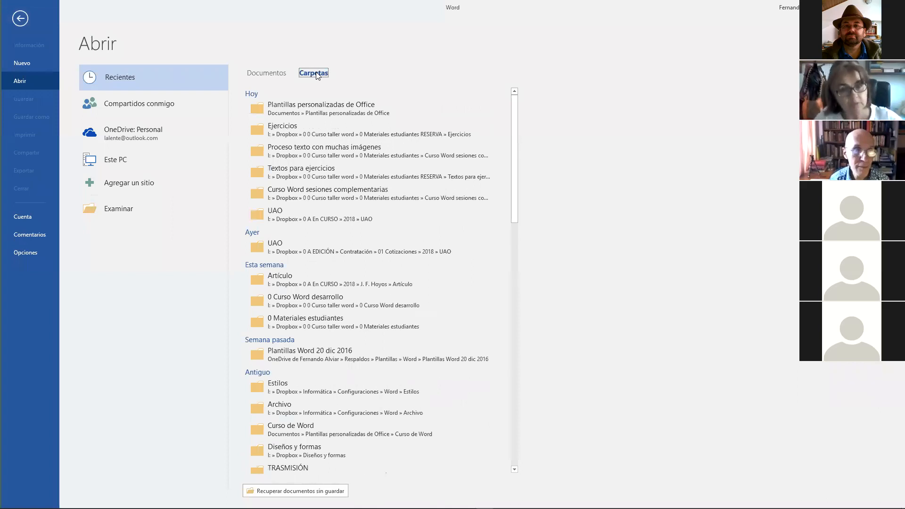
click(279, 73)
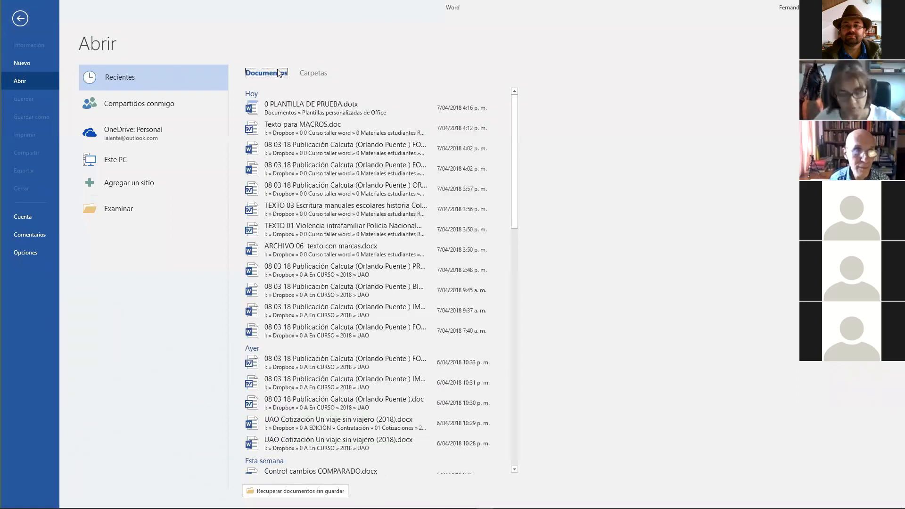
click(312, 74)
key(Escape)
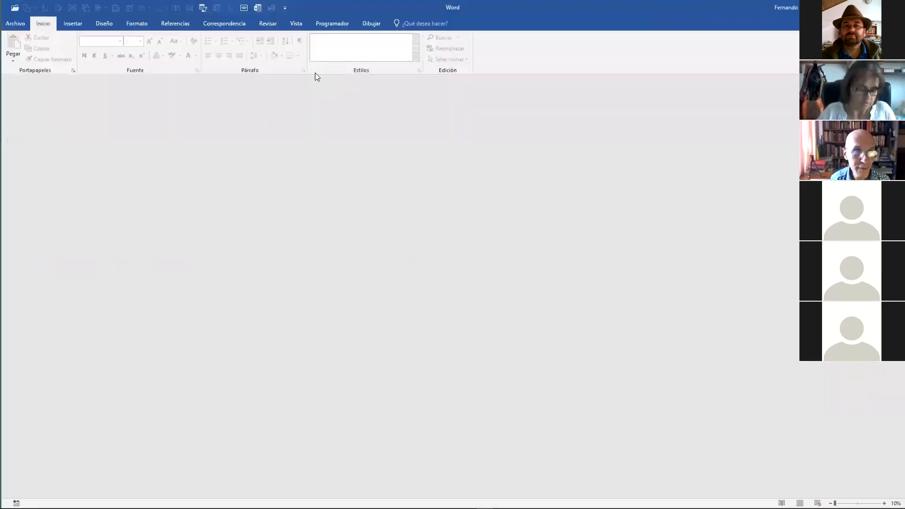
Step: Switch to Foxit Reader and search the keyboard shortcut table for the command that opens templates
key(alt+Tab)
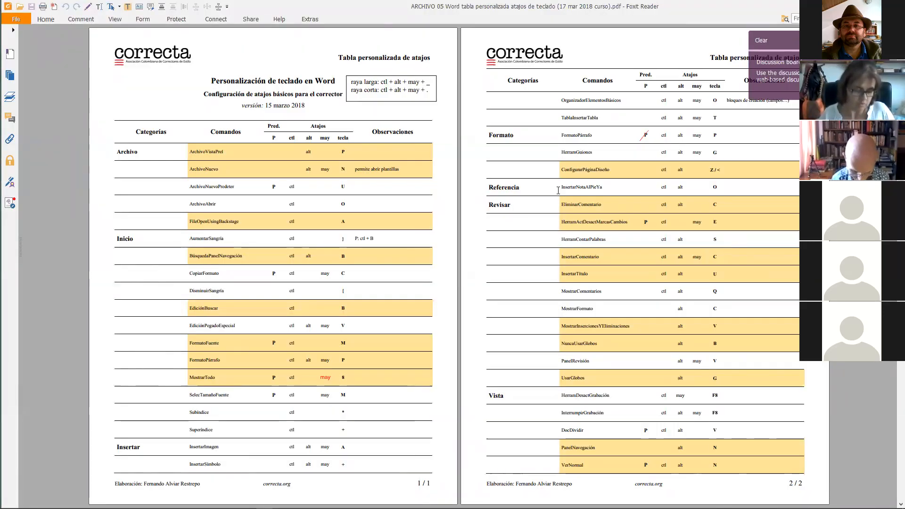
text(PL)
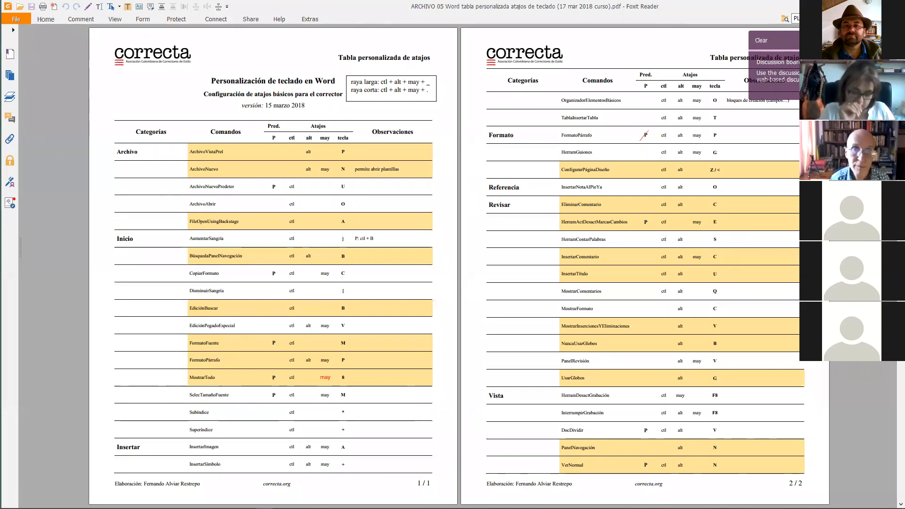
key(Return)
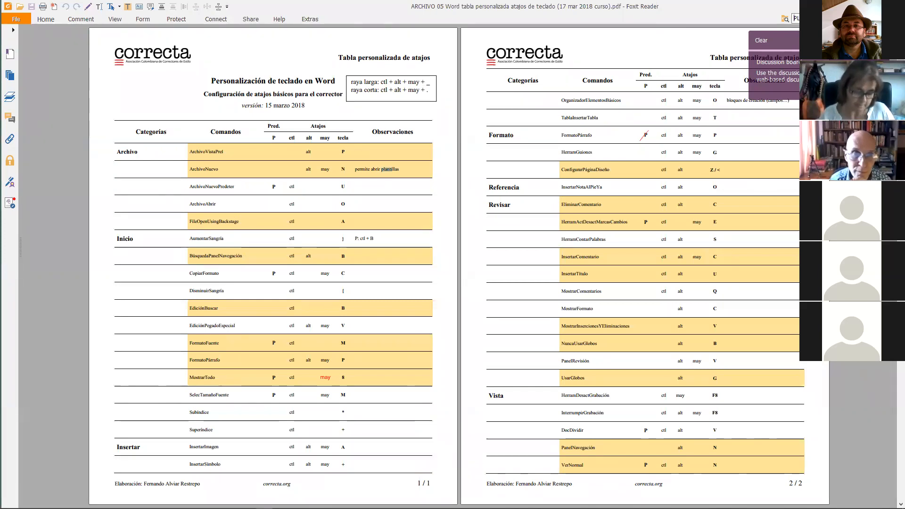
key(Escape)
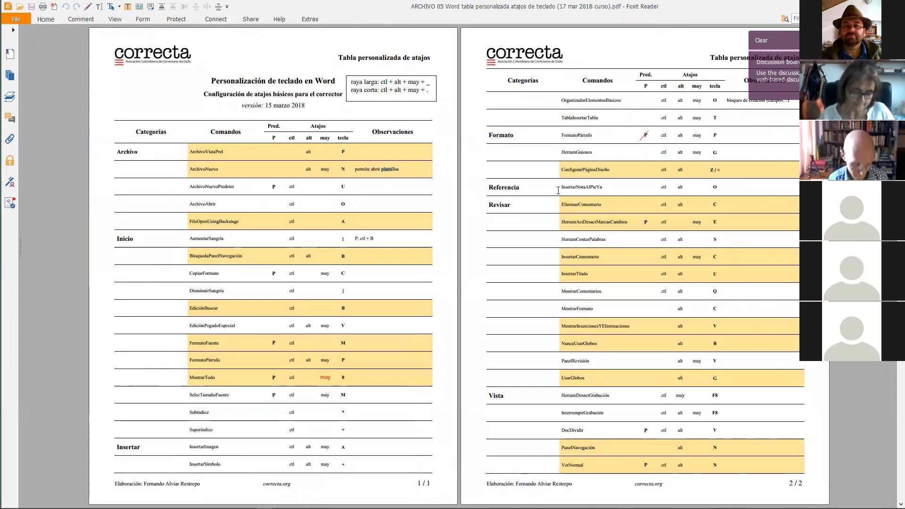
Step: Switch to Word and create a new document from the personal template 0 PLANTILLA DE PRUEBA
key(alt+Tab)
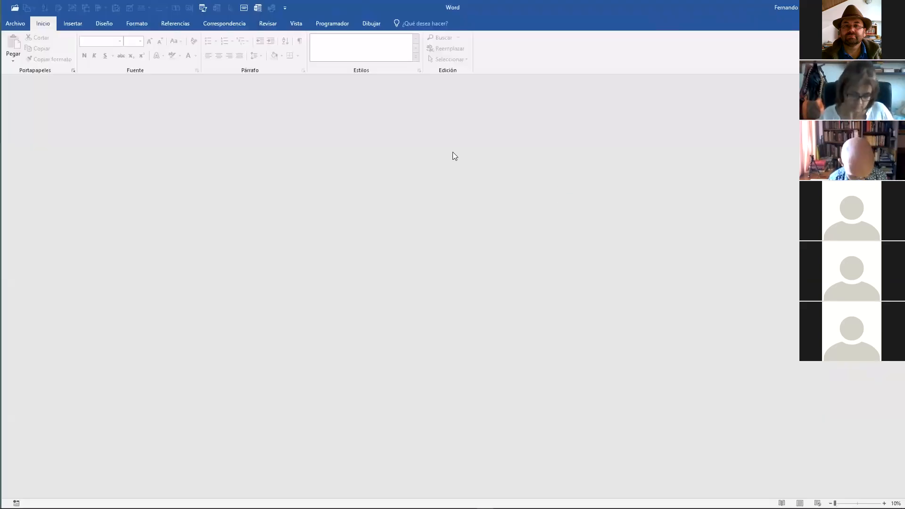
key(alt+a)
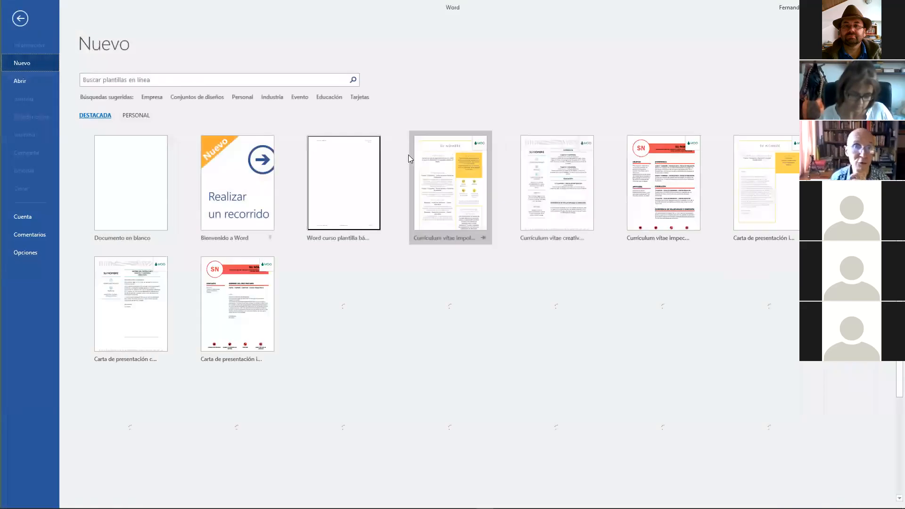
key(Escape)
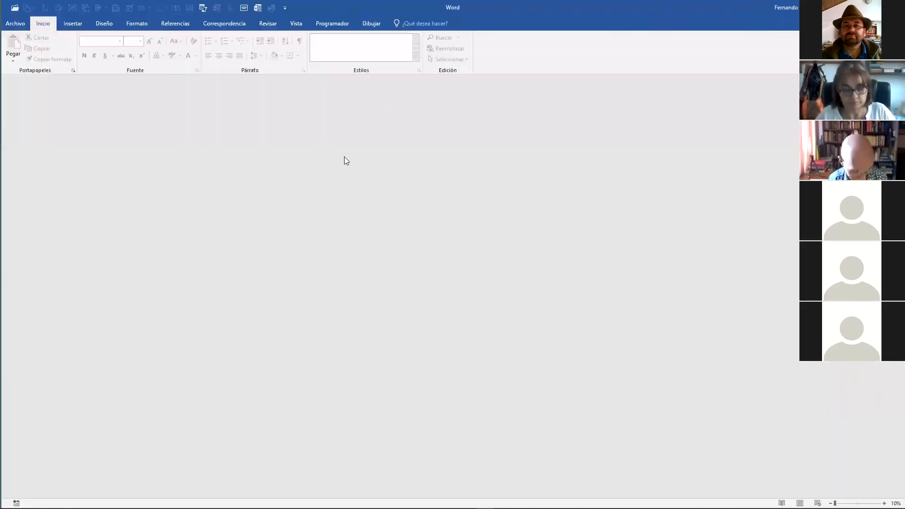
key(alt+a)
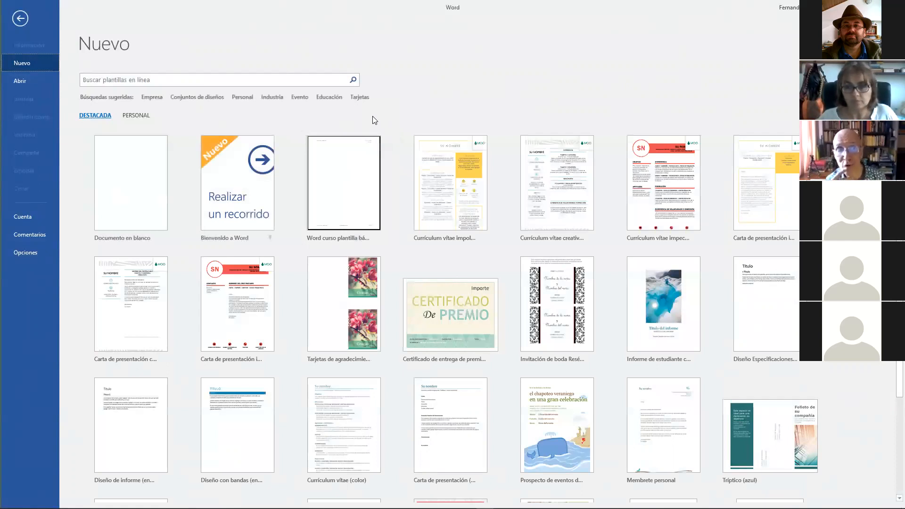
key(Escape)
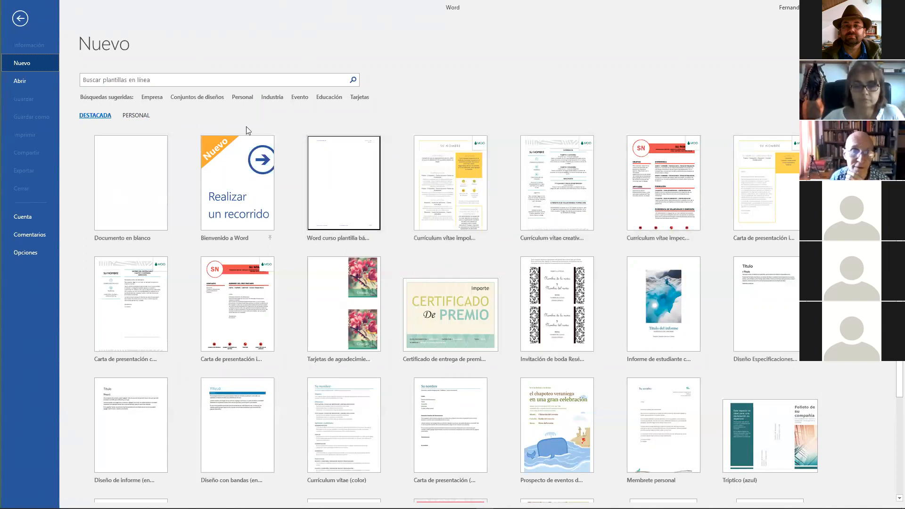
click(137, 116)
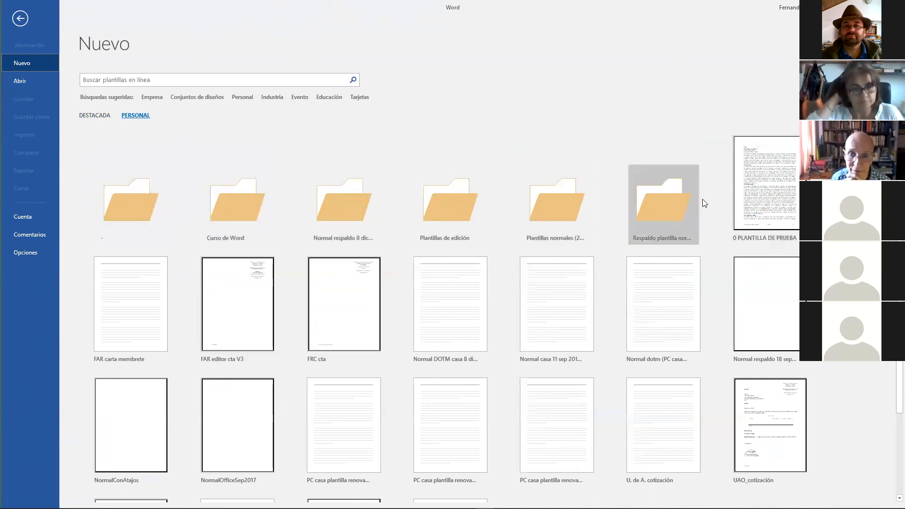
click(756, 180)
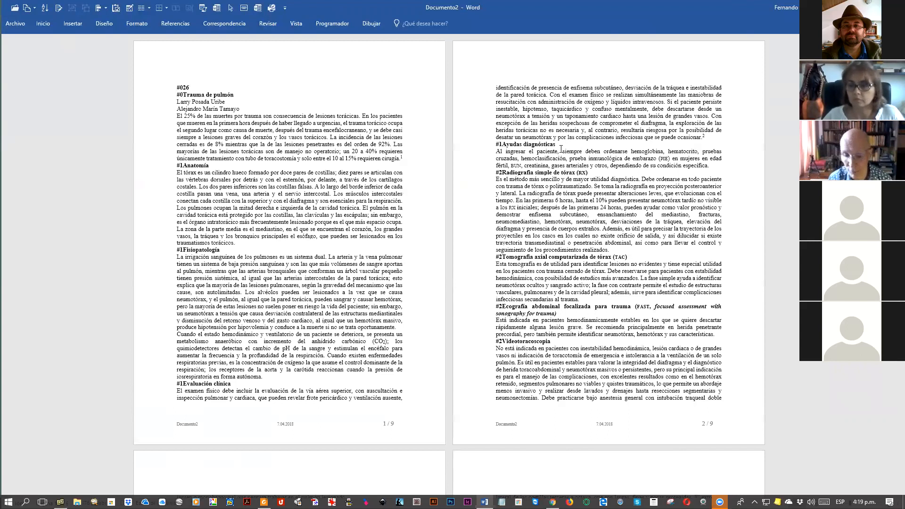
Step: Start saving the new document as a Word document named TEXTO PARA CORREGIR 01
key(F12)
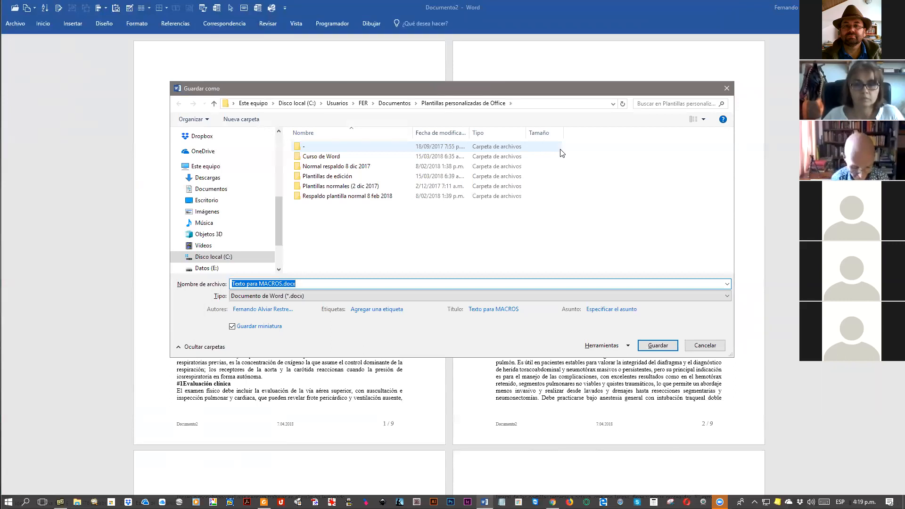
text(tEXTO PAR)
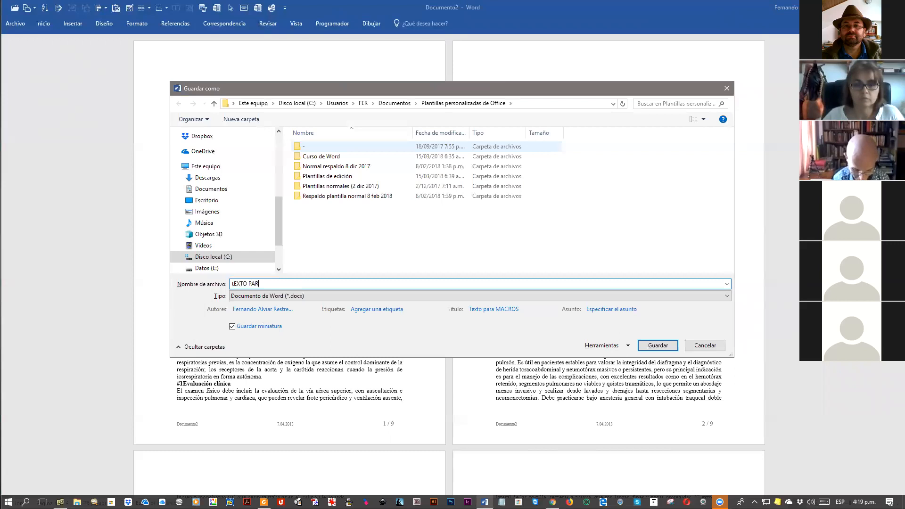
text(A CORREGIR)
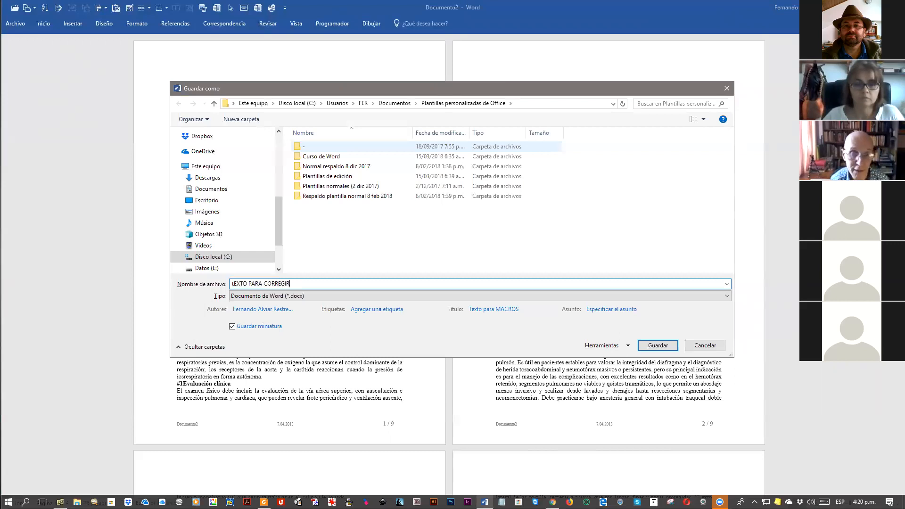
key(Home)
key(Delete)
text(T)
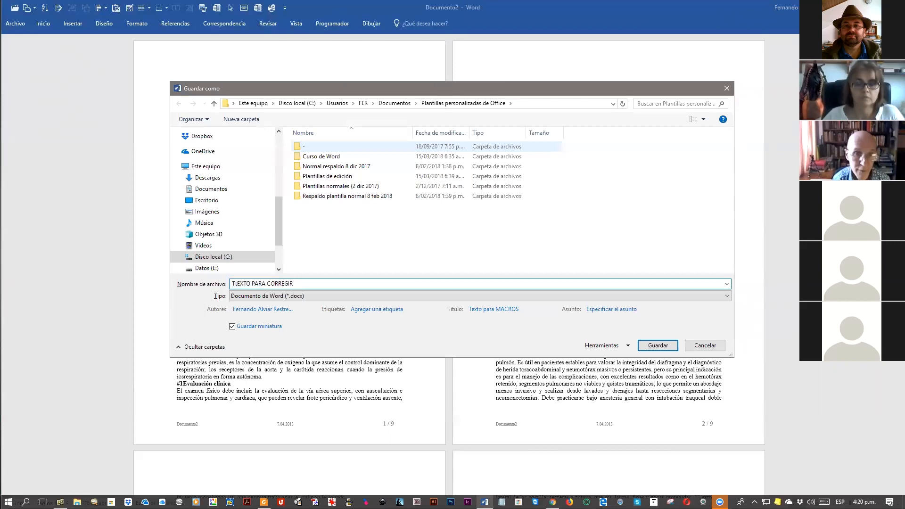
key(Delete)
key(End)
text(01)
key(shift+Home)
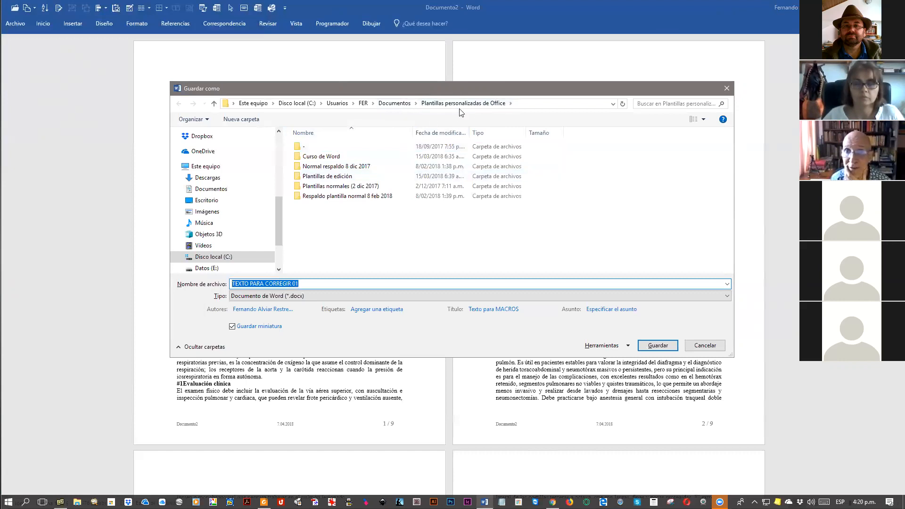
Step: Try Dropbox and Documentos as the destination folder for the document, and cancel the save
click(221, 137)
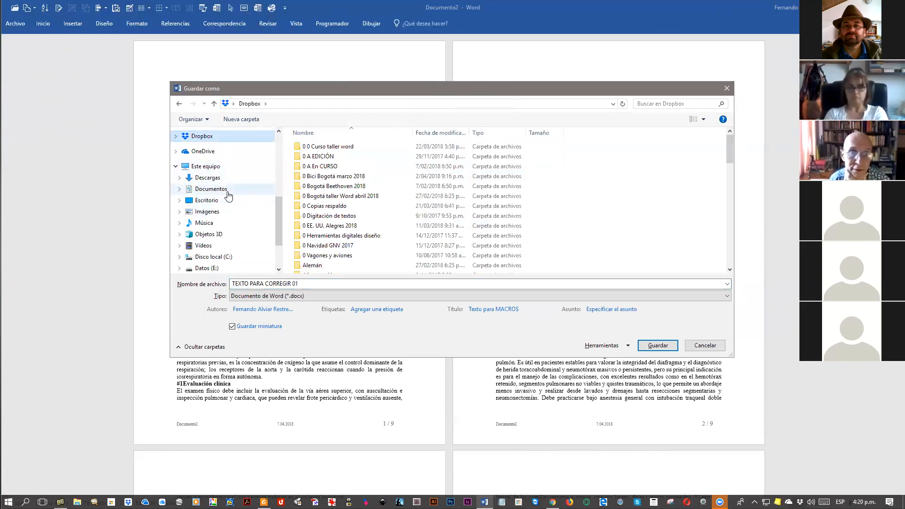
click(228, 191)
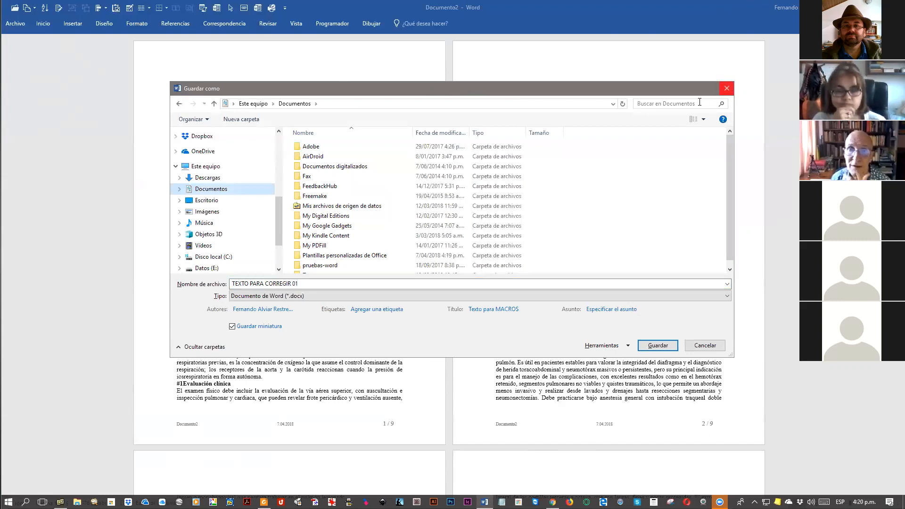
click(726, 88)
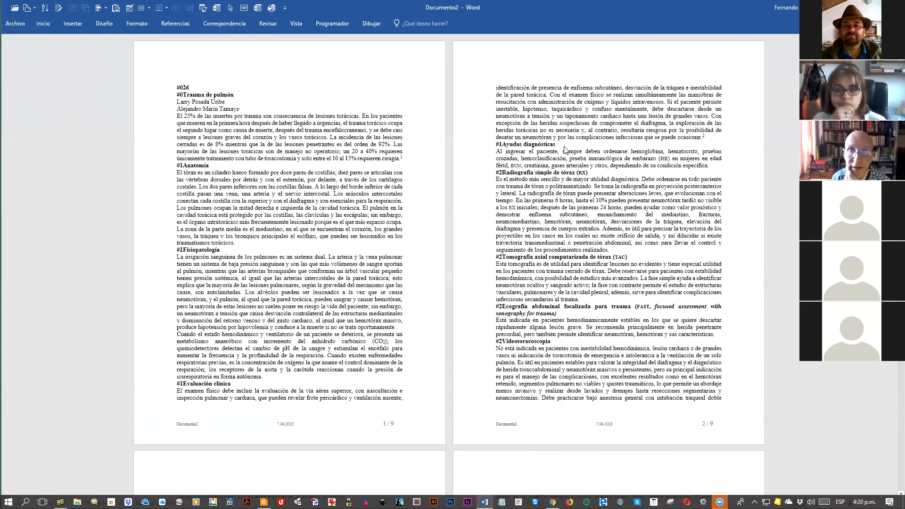
Step: Start saving the document as a Plantilla de Word (*.dotx) named 0 plantilla prueba 2
key(F12)
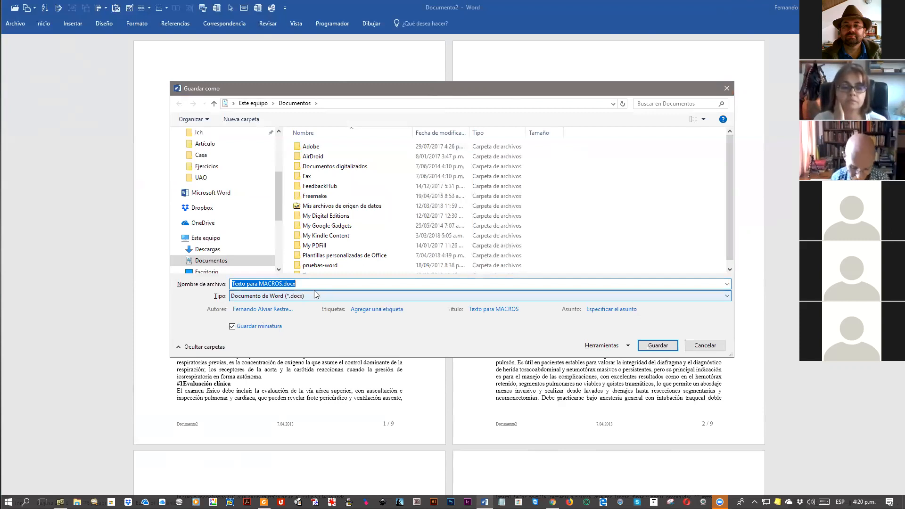
text(0 O)
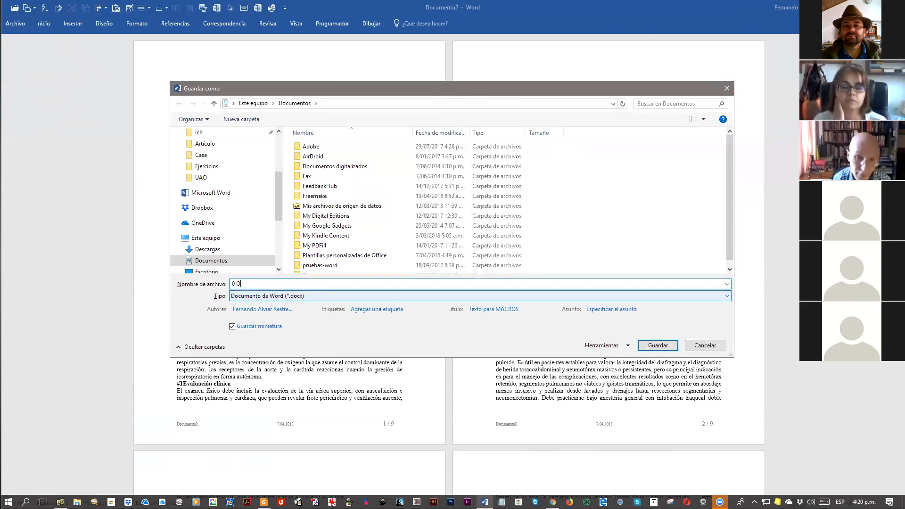
text(P oplantilla)
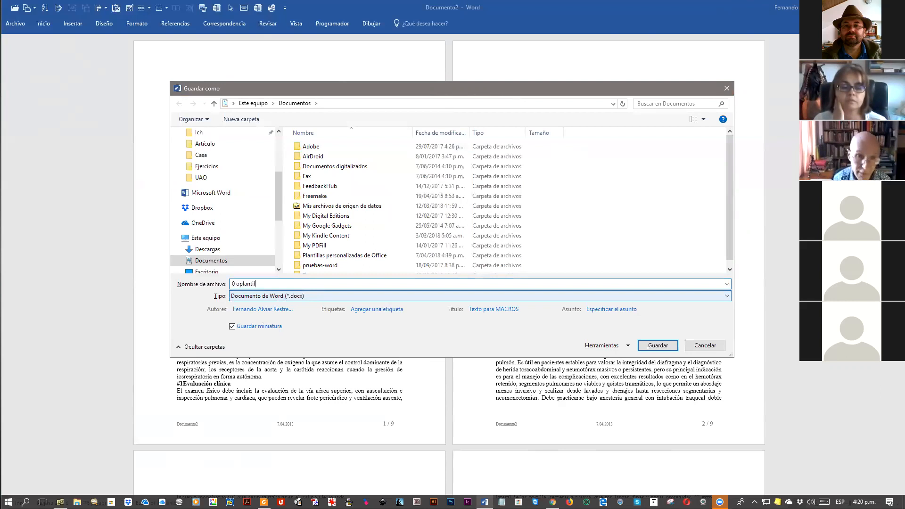
key(Delete)
key(End)
text(prueba 2)
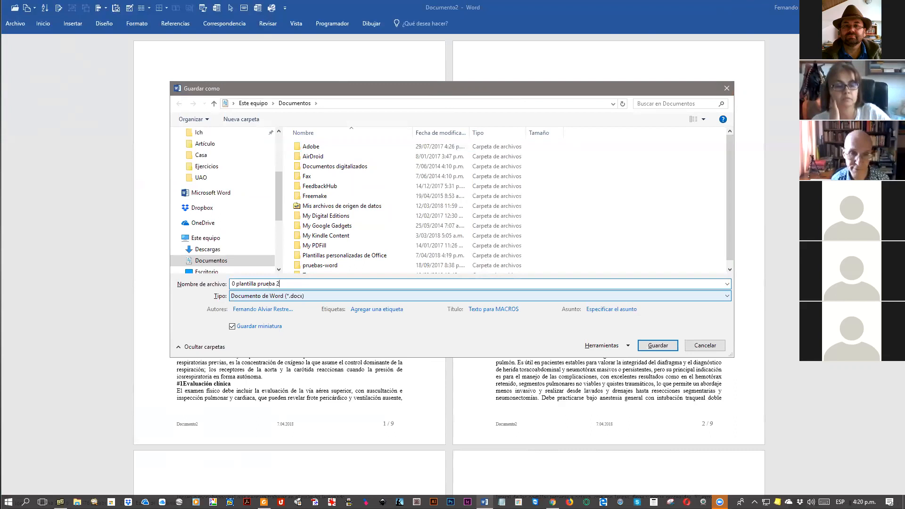
key(ctrl+a)
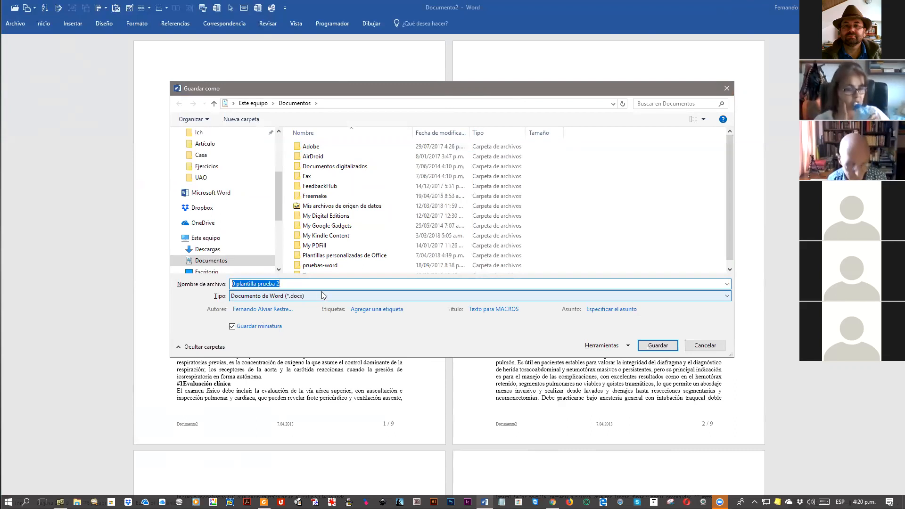
click(306, 295)
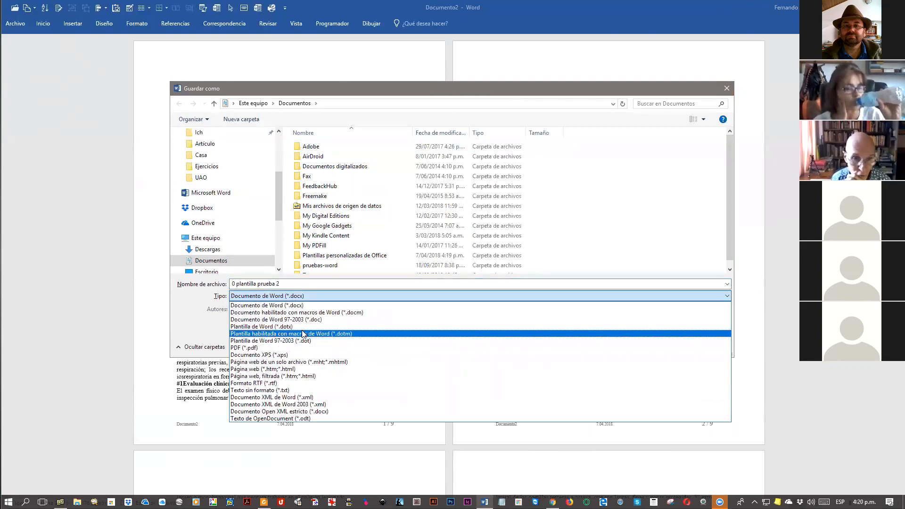
click(293, 327)
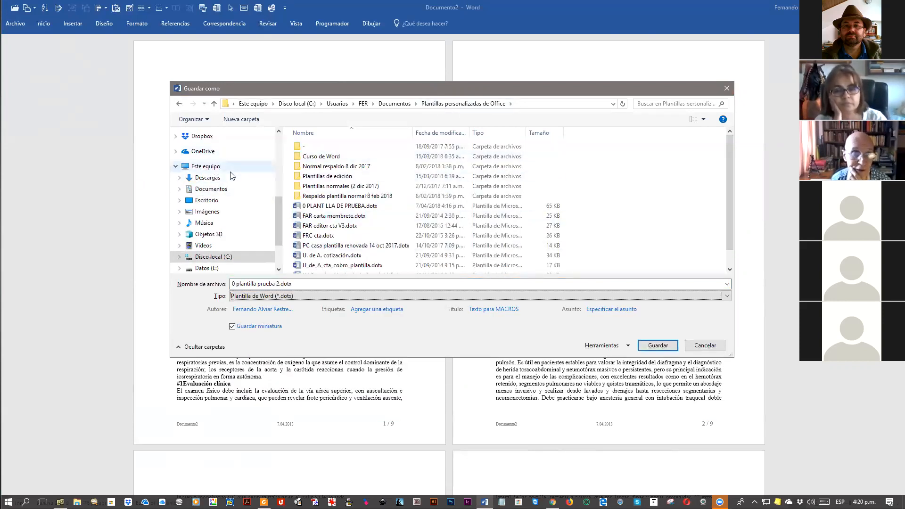
Step: Save the template in the Dropbox folder 0 0 Curso taller word and close it
click(219, 137)
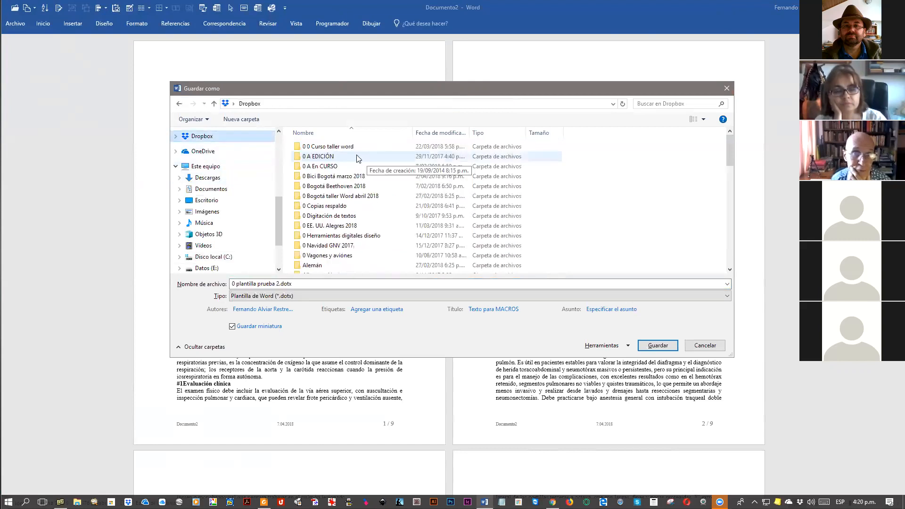
double_click(322, 148)
click(658, 346)
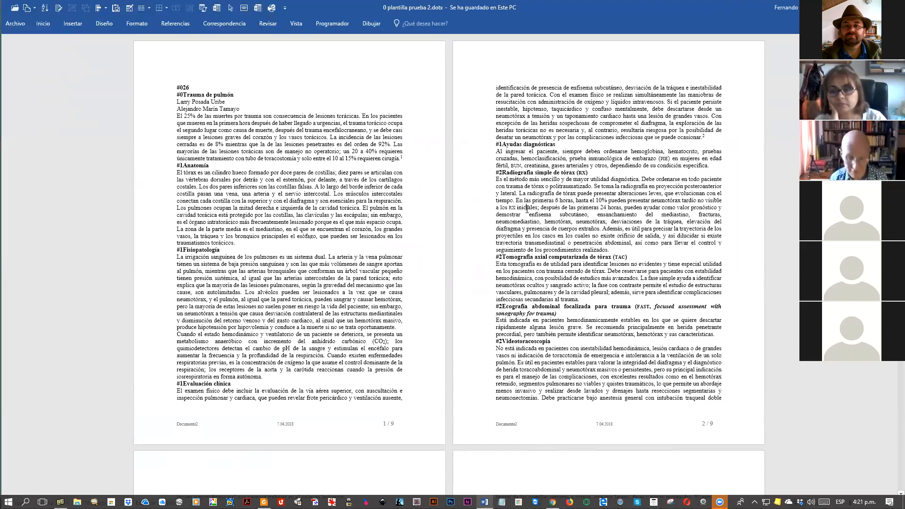
key(ctrl+w)
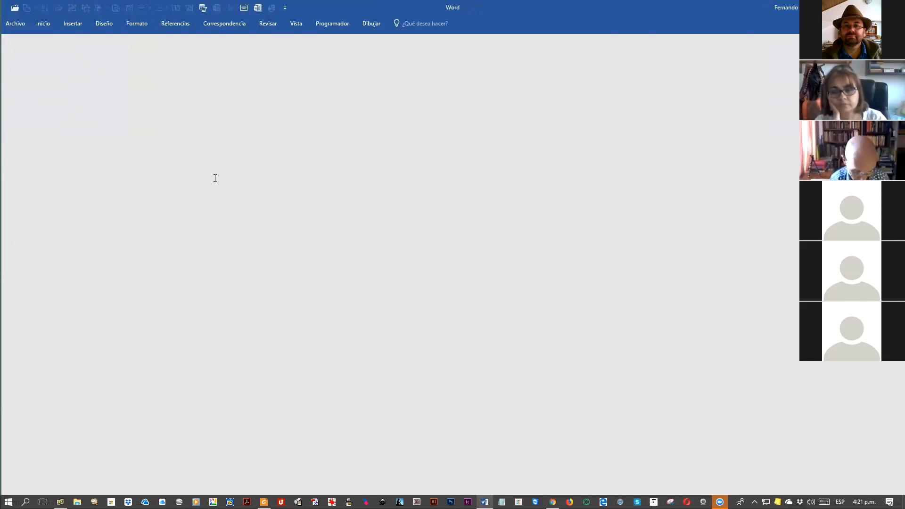
Step: Switch to File Explorer and create a document from 0 plantilla prueba 2.dotx in Dropbox's 0 0 Curso taller word folder
key(super+e)
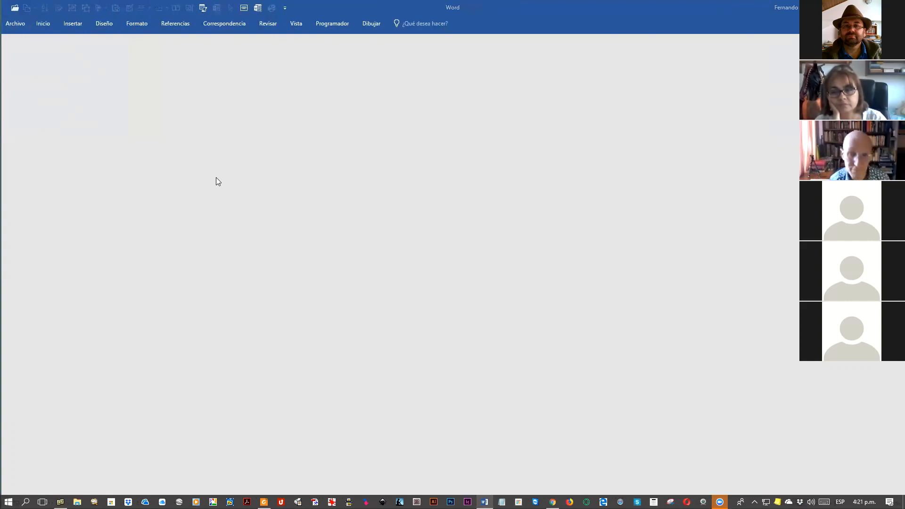
click(184, 177)
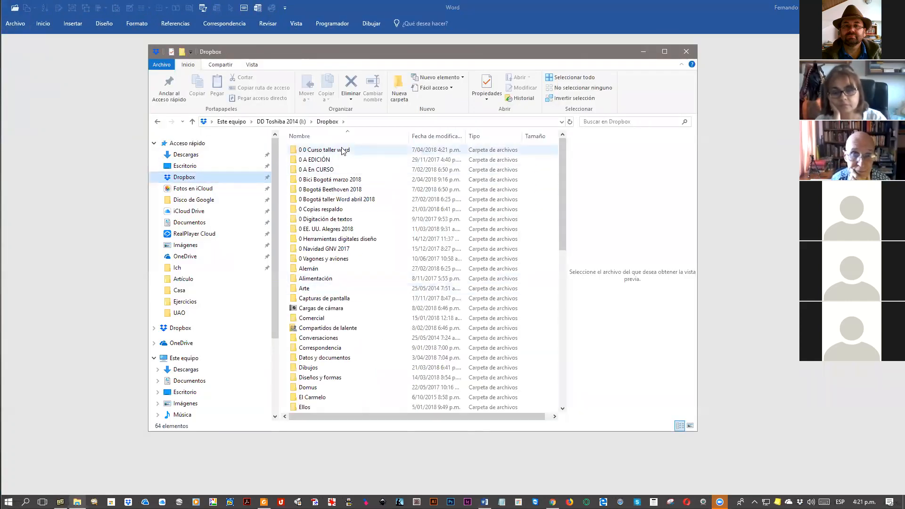
click(343, 149)
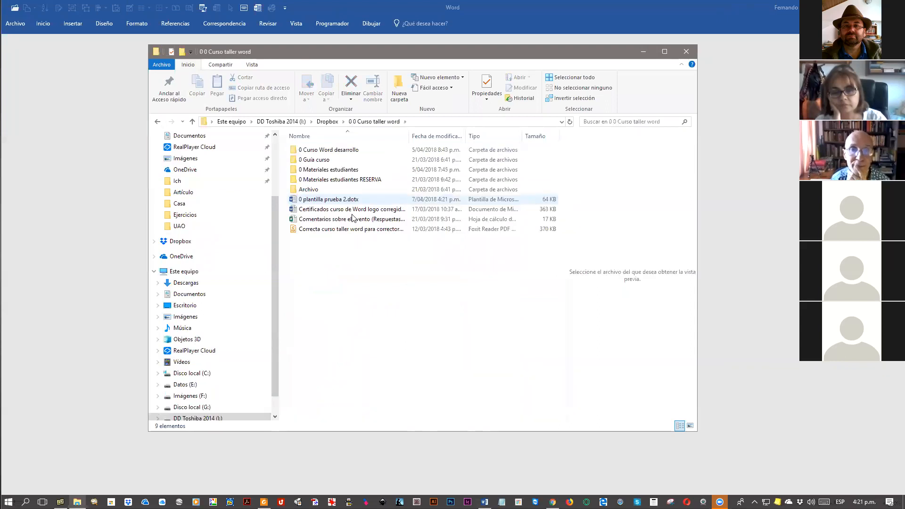
click(328, 199)
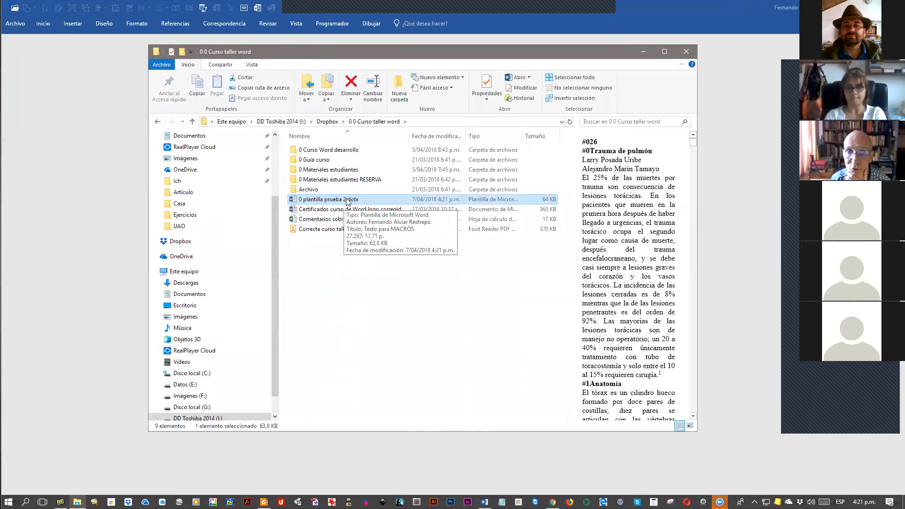
double_click(366, 203)
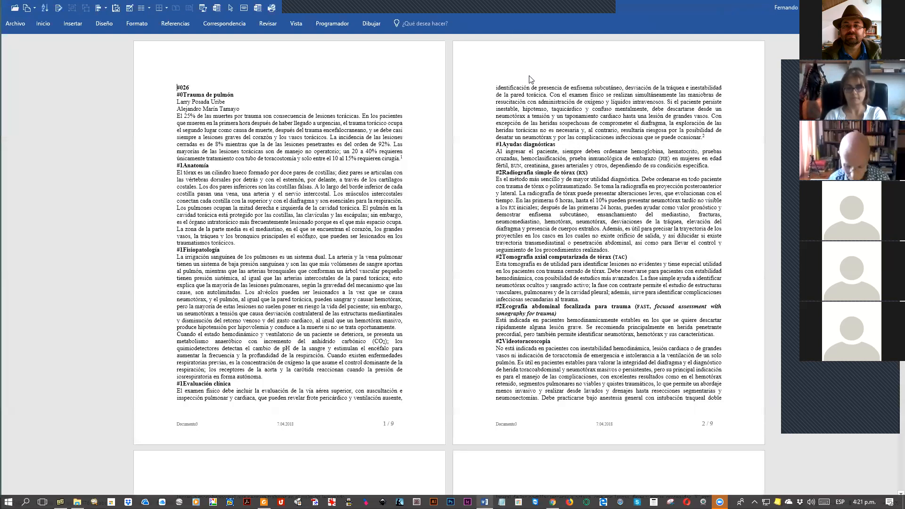
key(F12)
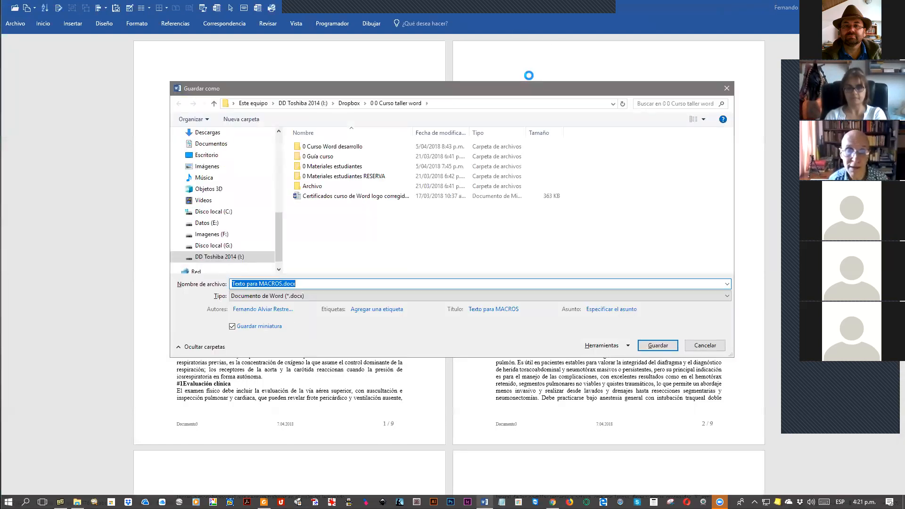
key(Escape)
drag(571, 21, 552, 36)
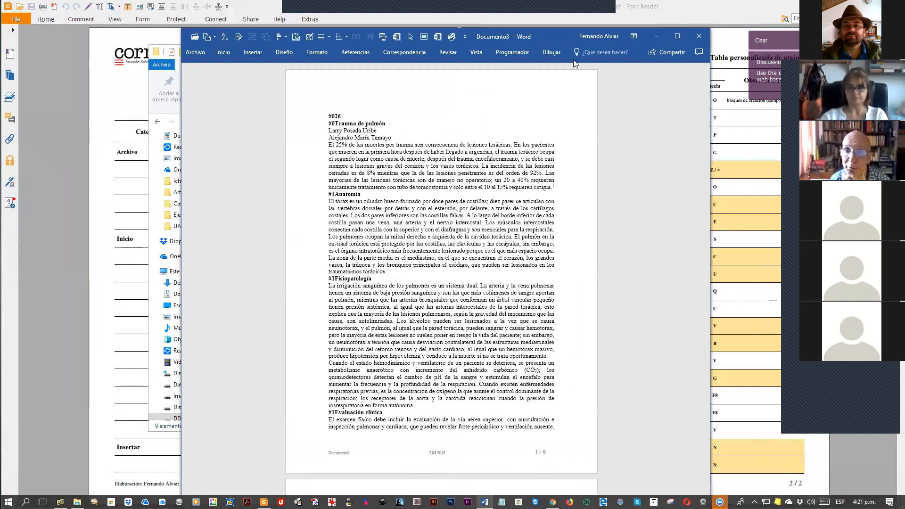
drag(563, 36, 565, 12)
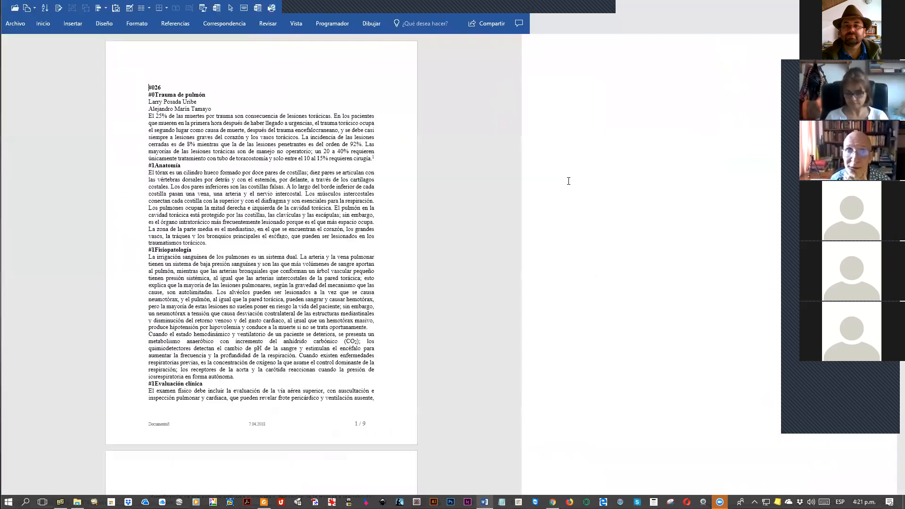
Step: Examine the file types offered when saving the new document, especially the template formats, and cancel the save
key(F12)
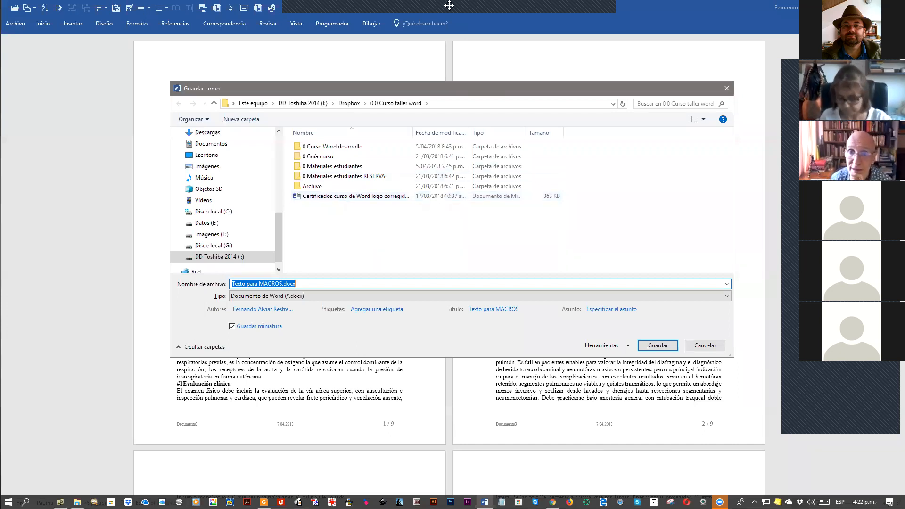
drag(449, 5, 425, 9)
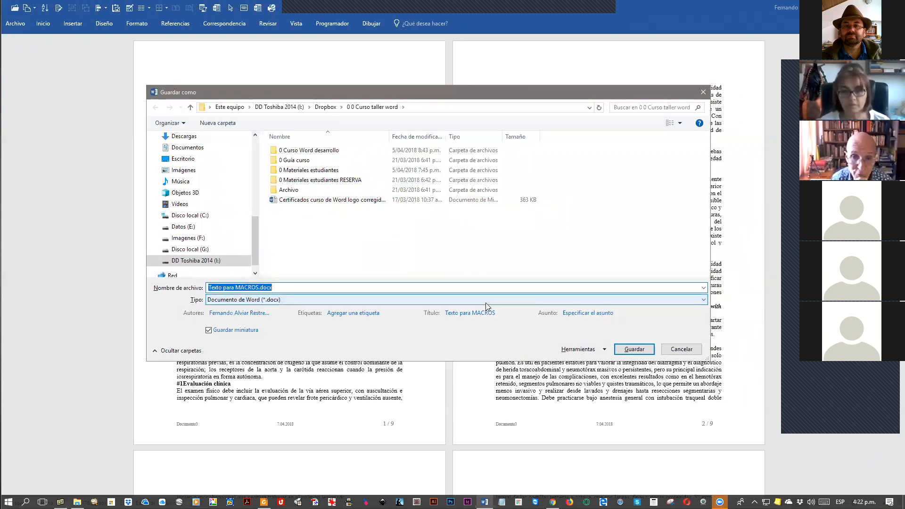
click(485, 301)
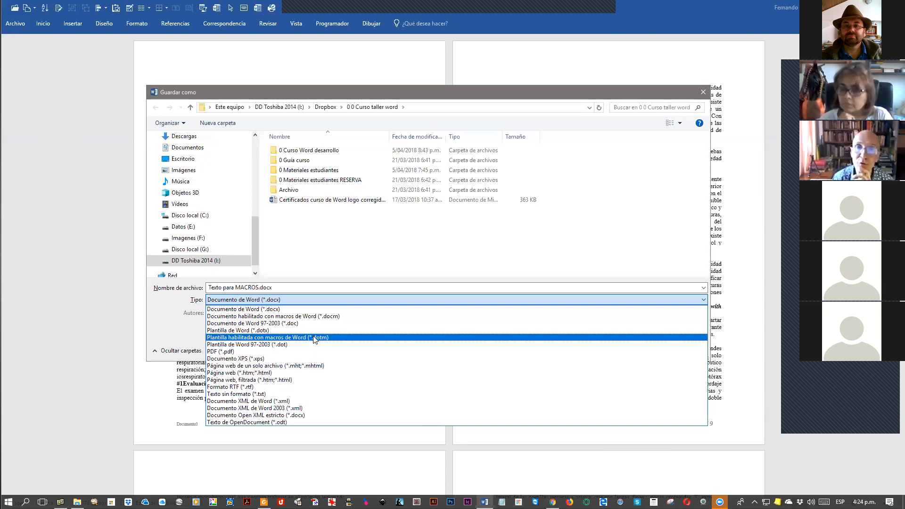
click(170, 334)
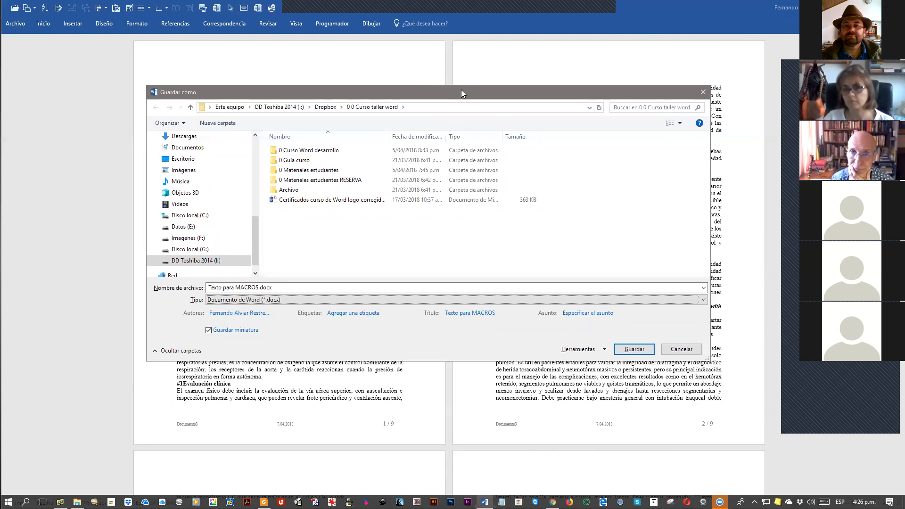
drag(450, 86, 407, 87)
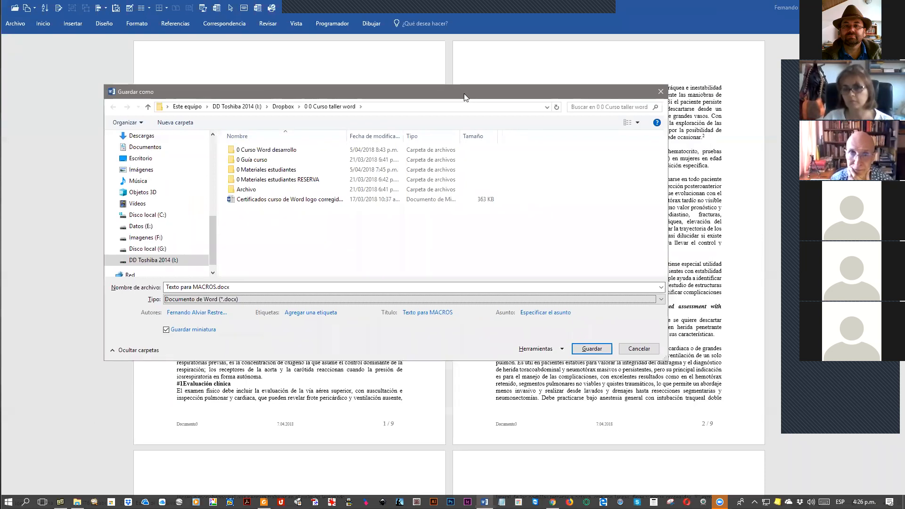
drag(636, 351, 641, 334)
click(640, 348)
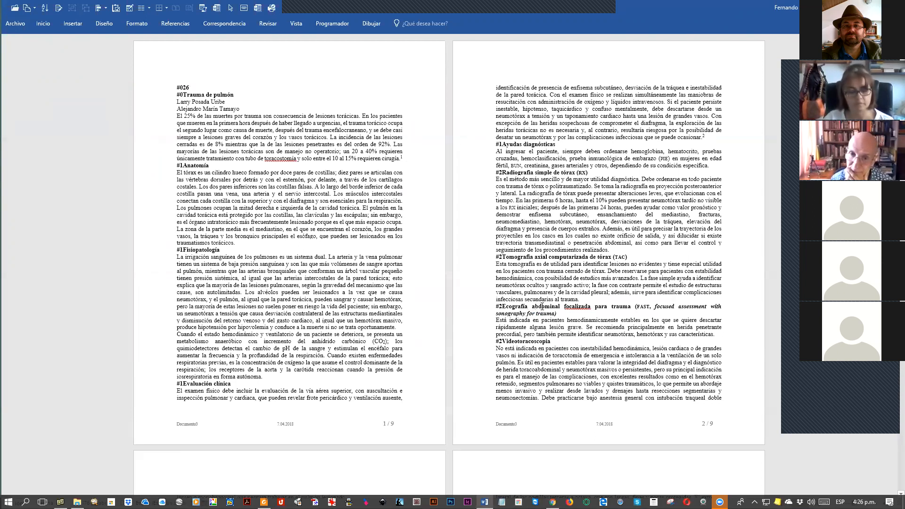
double_click(543, 307)
click(523, 297)
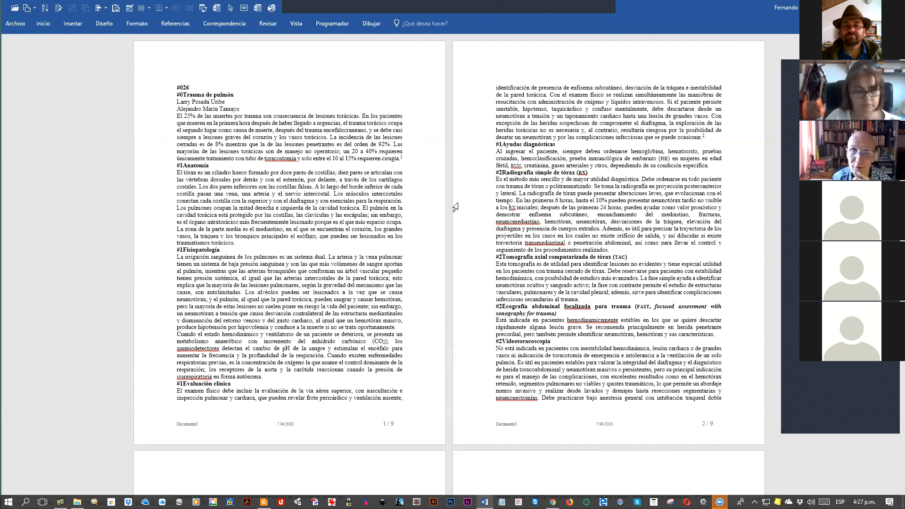
Step: Create a blank document and start saving it with the file type Plantilla de Word (*.dotx)
key(ctrl+u)
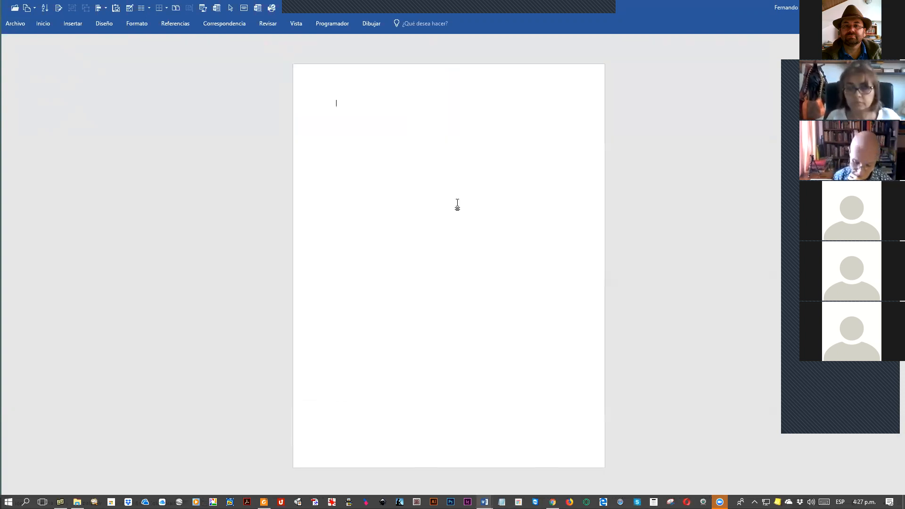
key(F12)
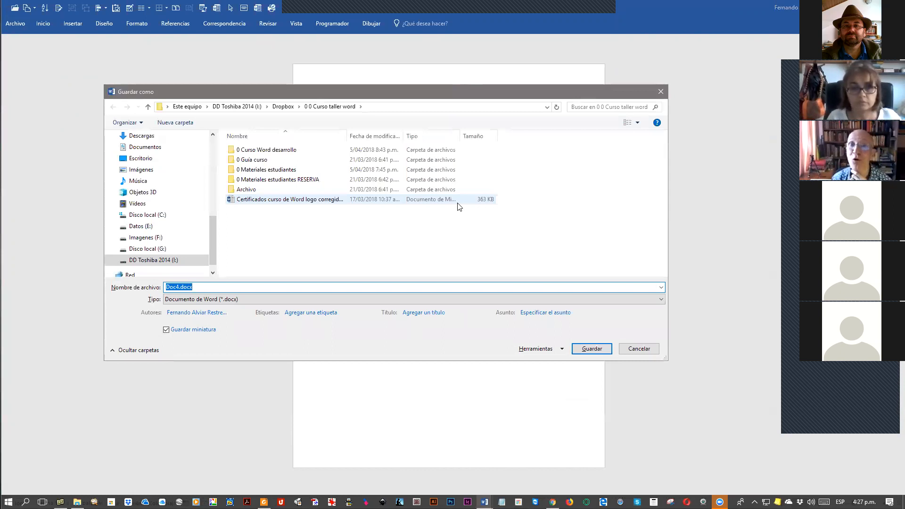
click(223, 299)
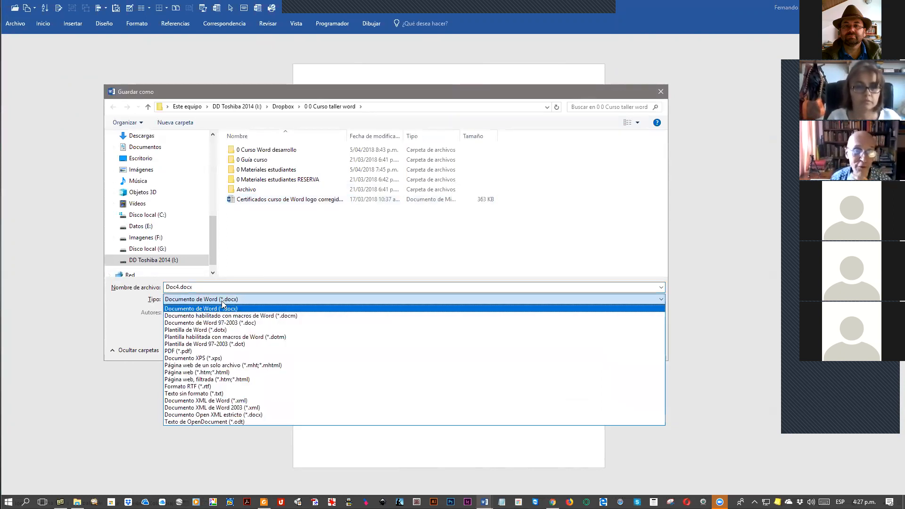
click(220, 330)
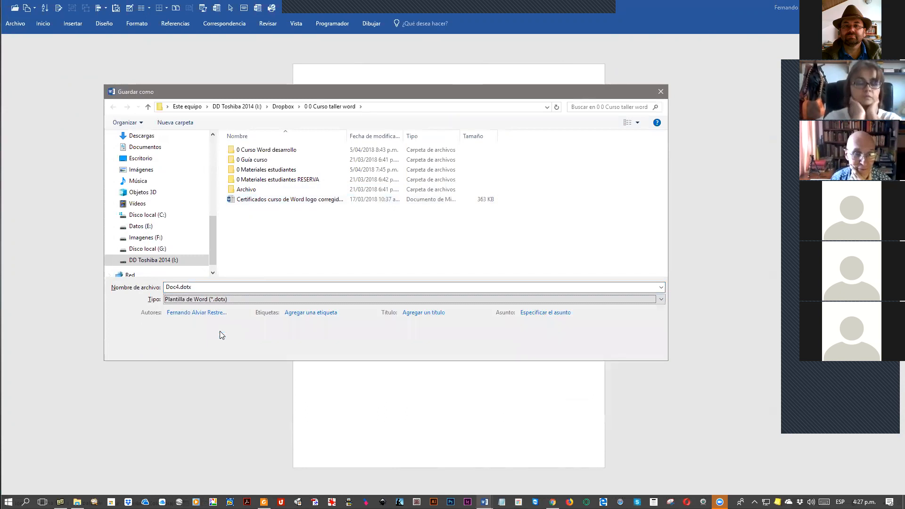
Step: Copy the path of the Plantillas personalizadas de Office folder and cancel the save
click(521, 108)
key(ctrl+c)
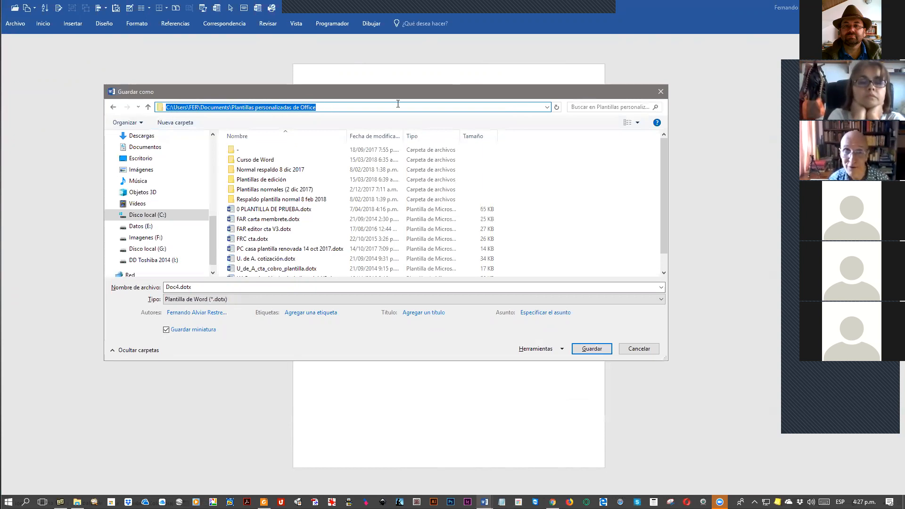
click(546, 267)
click(660, 91)
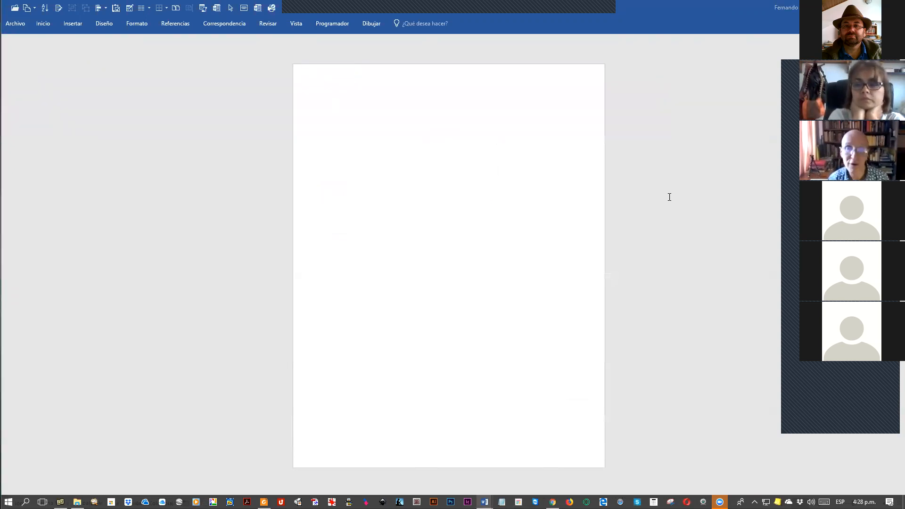
Step: Open a File Explorer window and go to the copied path of the Plantillas personalizadas de Office folder
key(super+e)
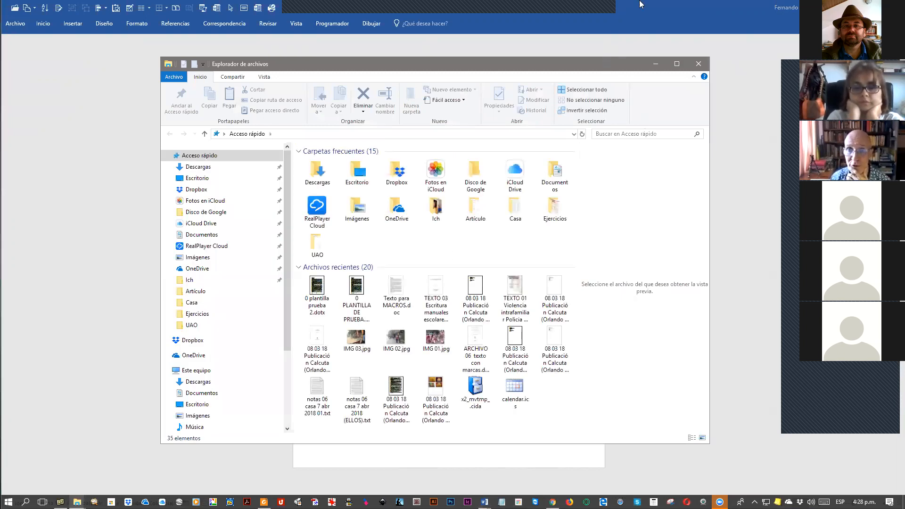
double_click(606, 66)
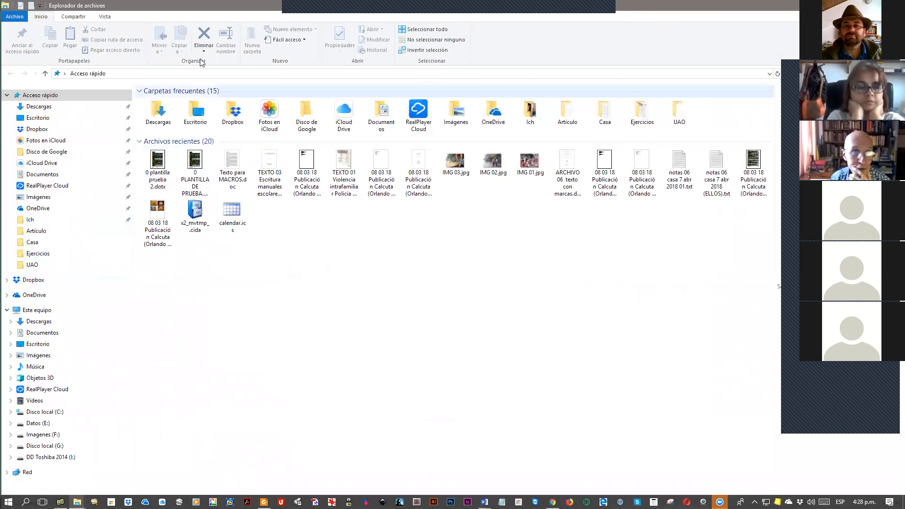
click(219, 74)
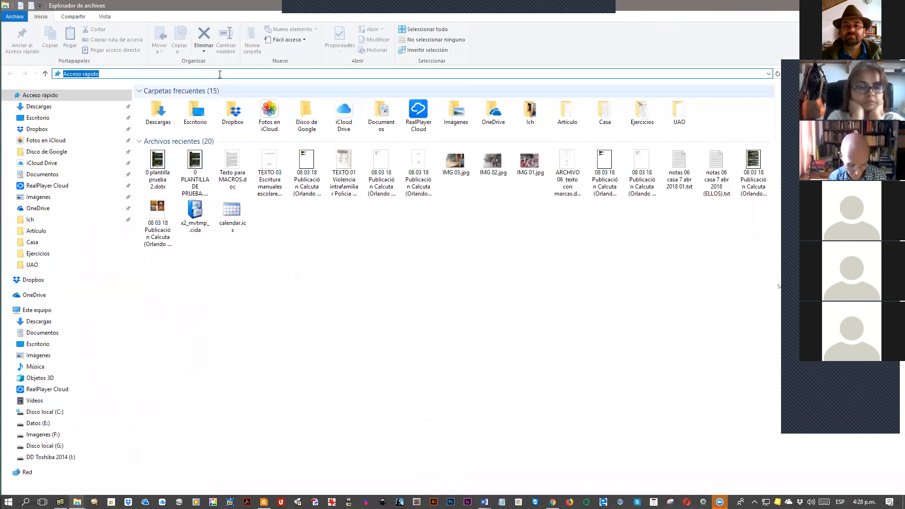
key(ctrl+v)
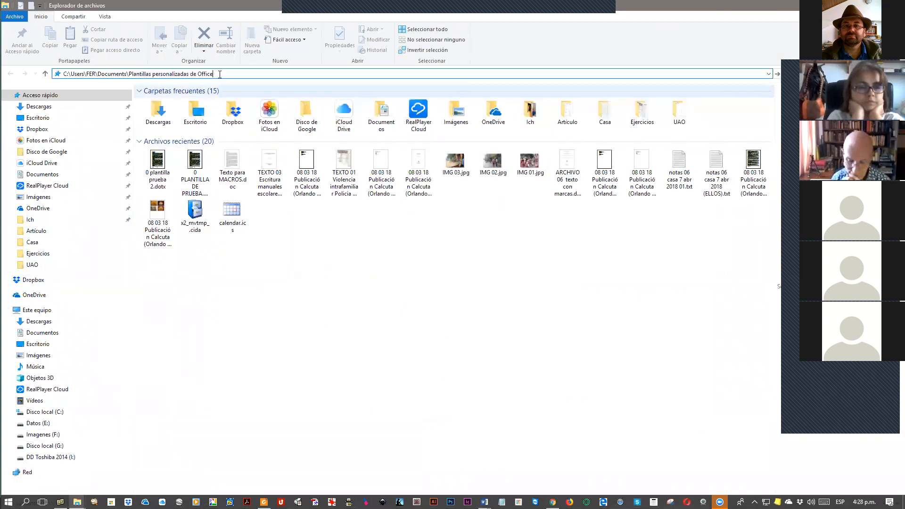
key(Return)
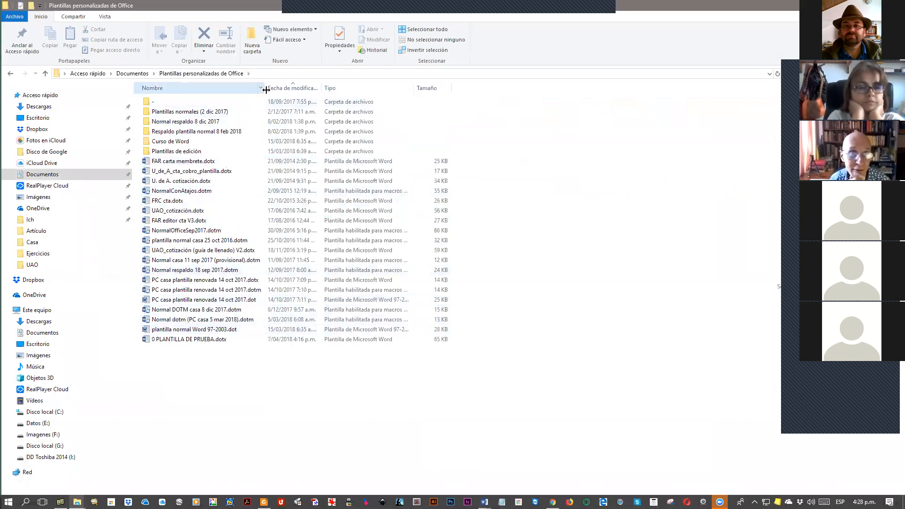
Step: Copy the five folders from Plantillas normales (2 dic 2017) through Plantillas de edición, and open Dropbox's Respaldos folder
click(177, 114)
shift+click(174, 152)
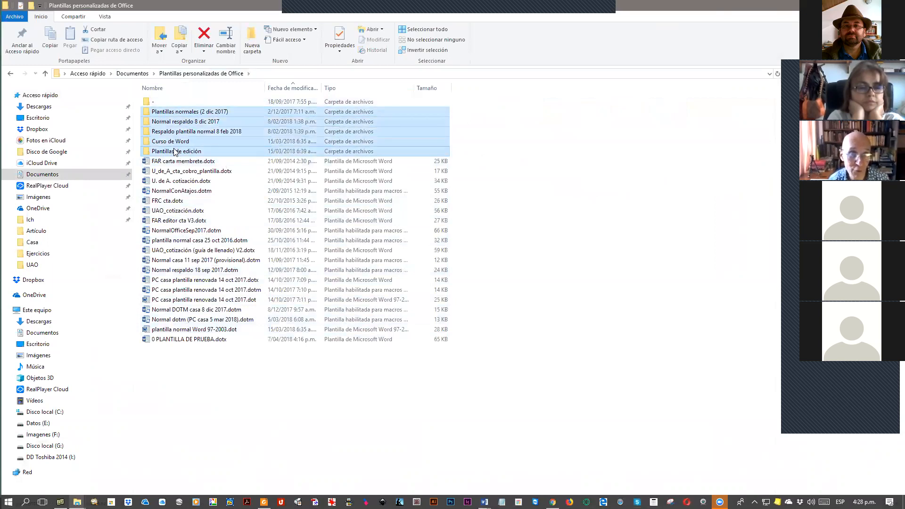
key(ctrl+c)
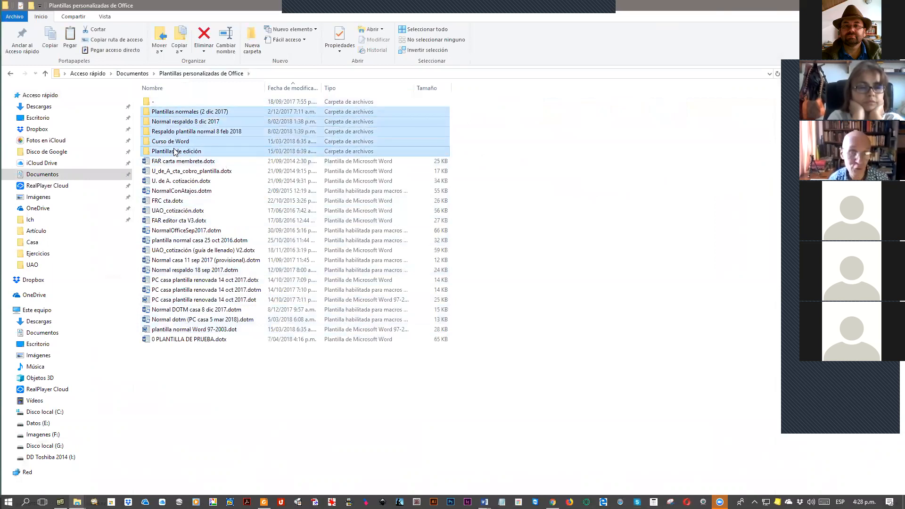
click(33, 283)
scroll(218, 295, down, 8)
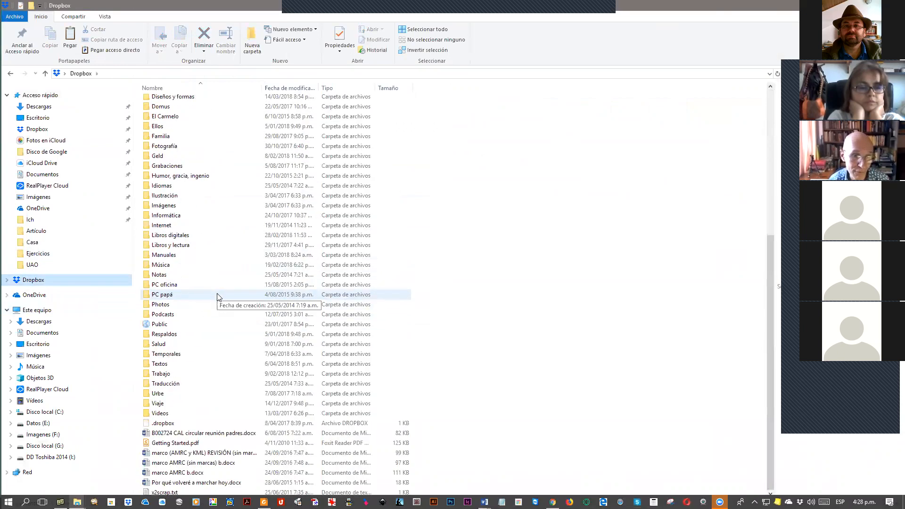
double_click(172, 334)
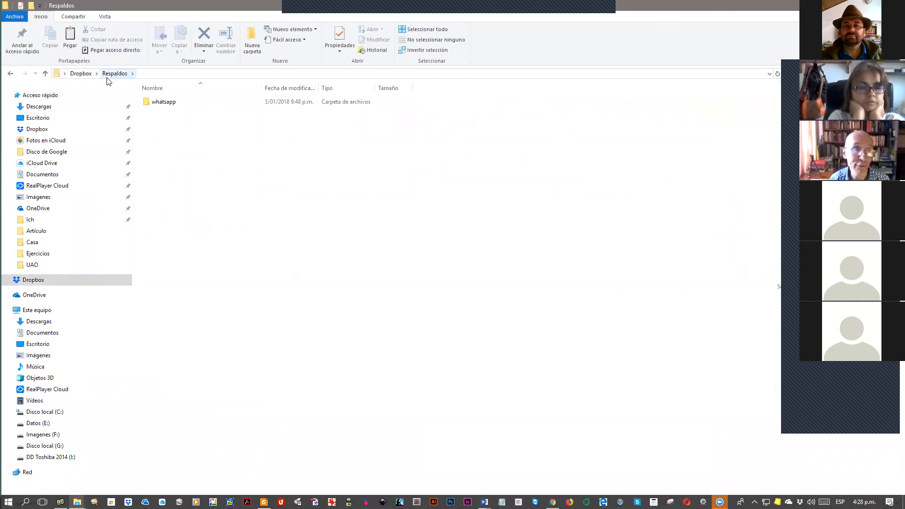
Step: Create a folder named Respaldos plantillas Word in Respaldos and paste the copied template folders into it
right_click(209, 143)
mouse_move(236, 292)
click(377, 289)
text(Respaldos p)
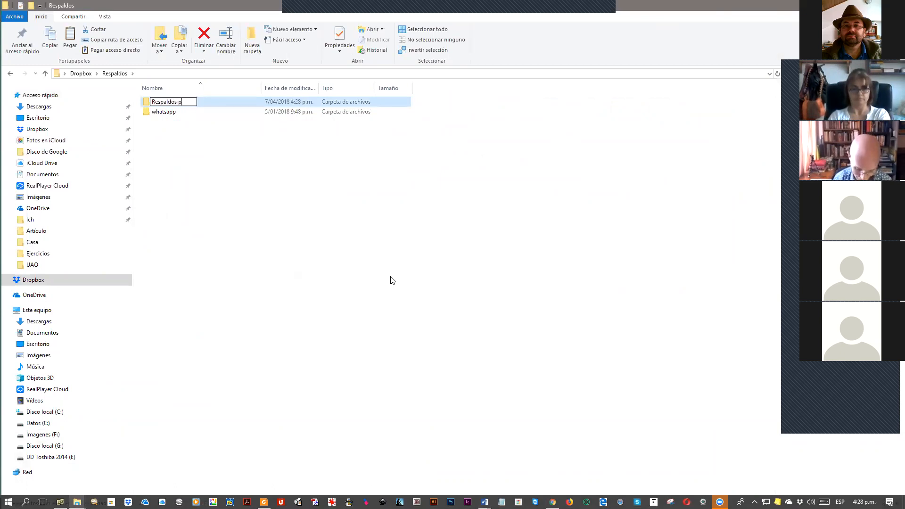
text(lantillas Word)
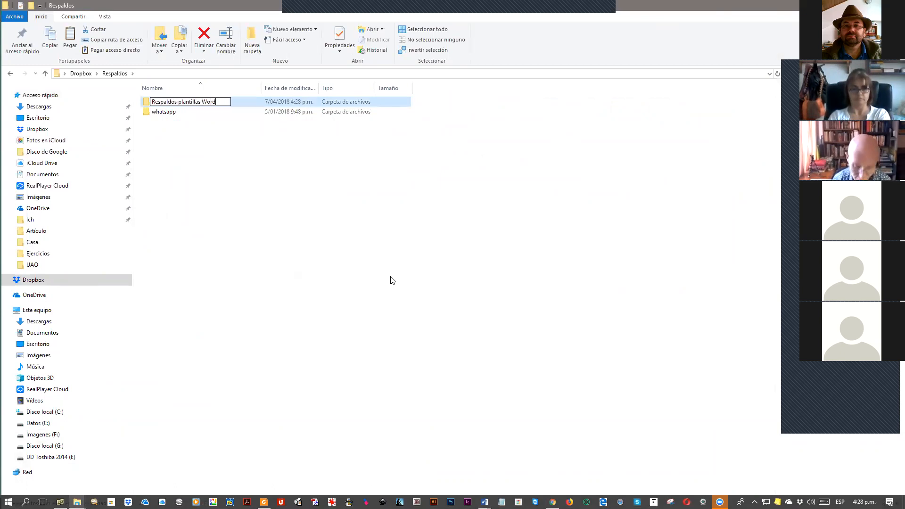
key(Return)
key(Return)
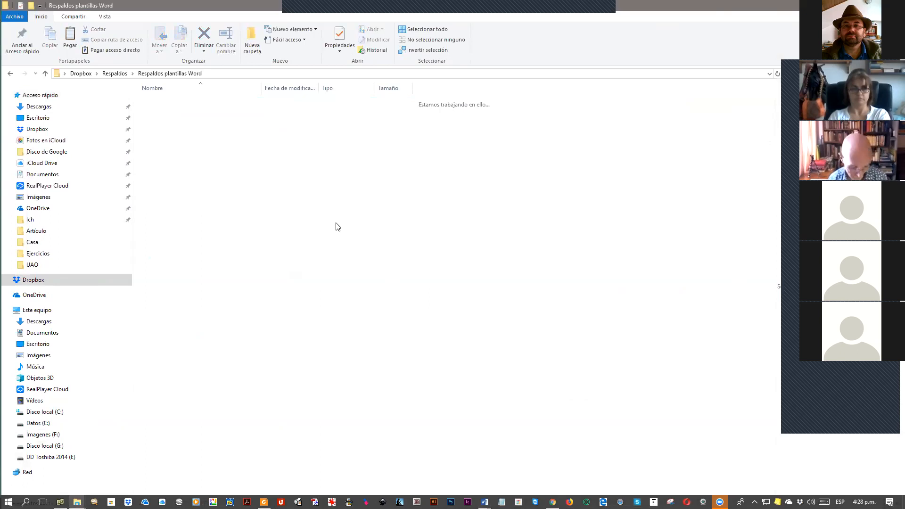
key(ctrl+a)
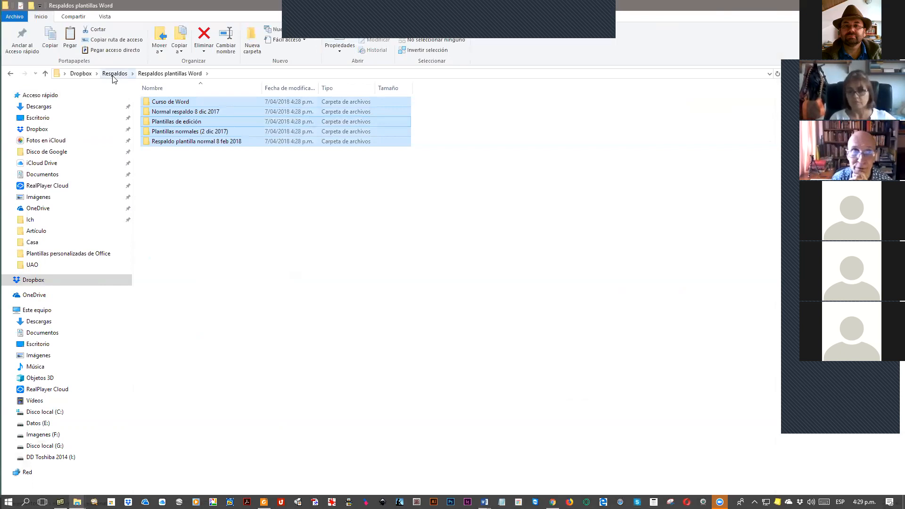
Step: Permanently delete the pasted template folders and move the Respaldos plantillas Word folder to the recycle bin
key(shift+Delete)
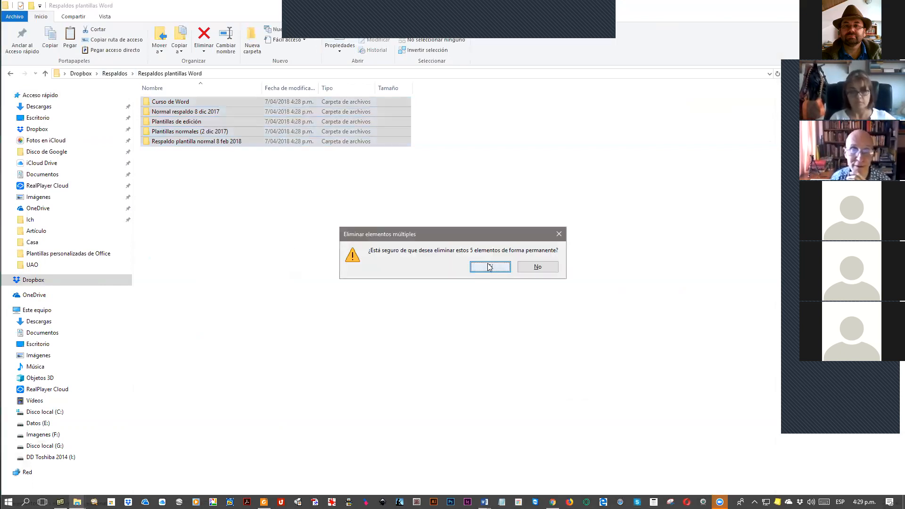
click(489, 267)
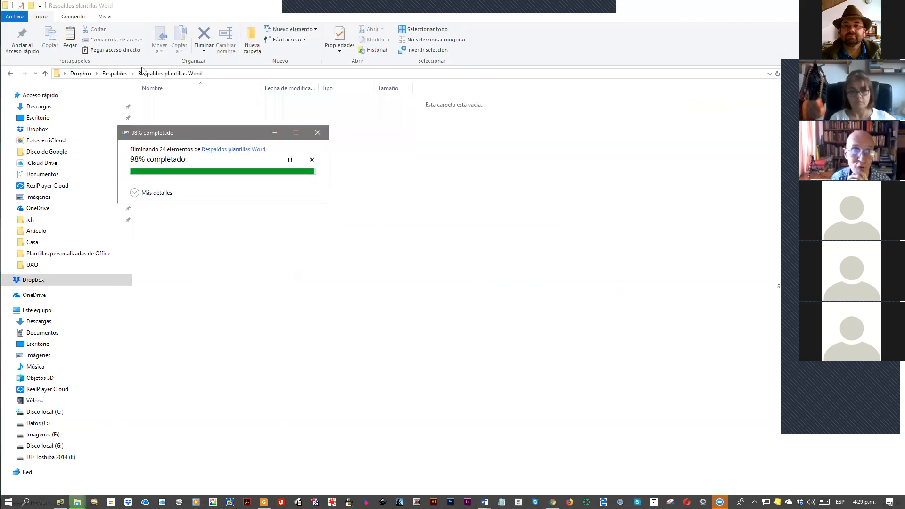
click(115, 74)
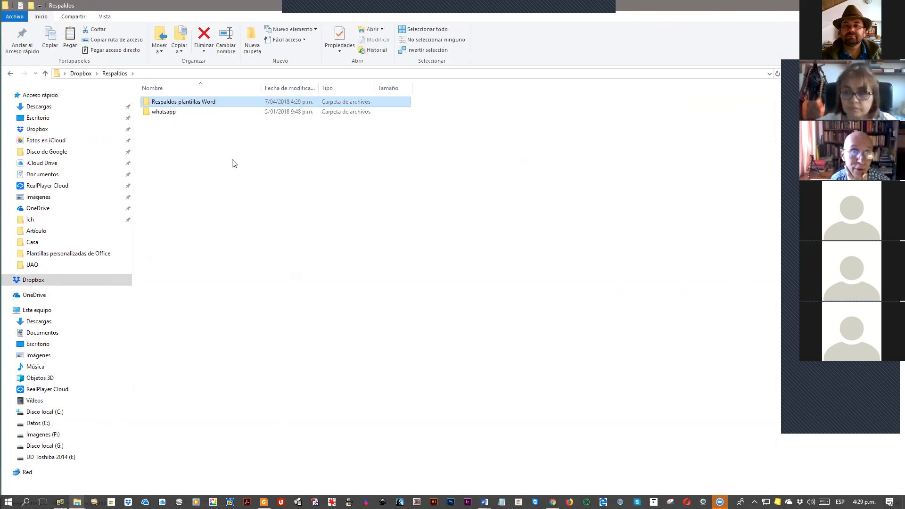
key(Delete)
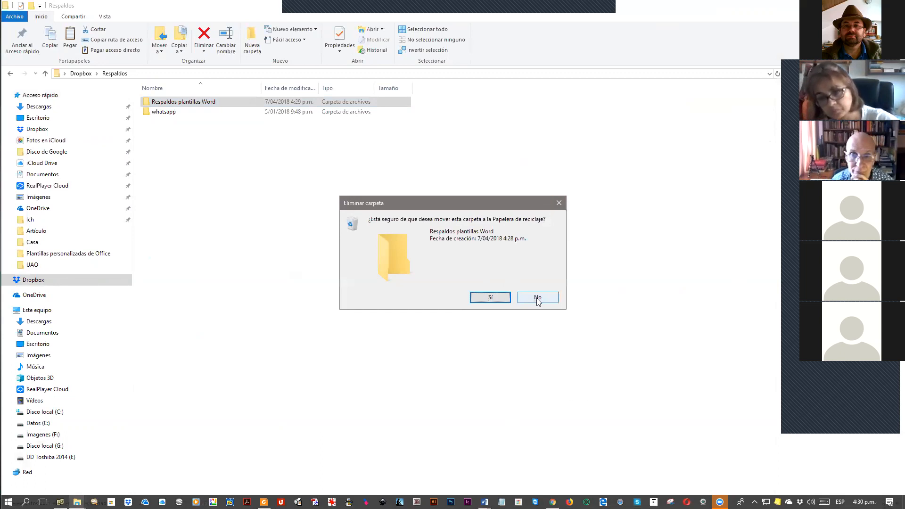
click(500, 300)
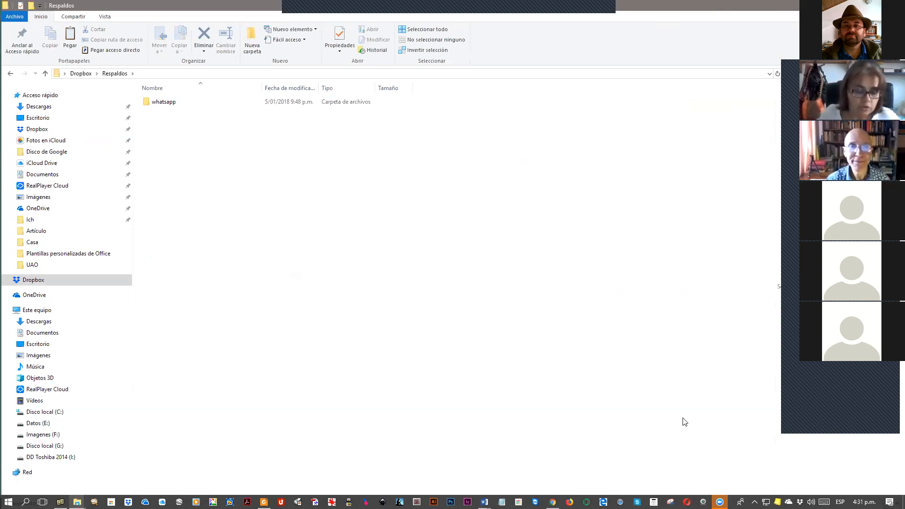
Step: Close File Explorer and switch to the open Word document titled Trauma de pulmón
double_click(566, 7)
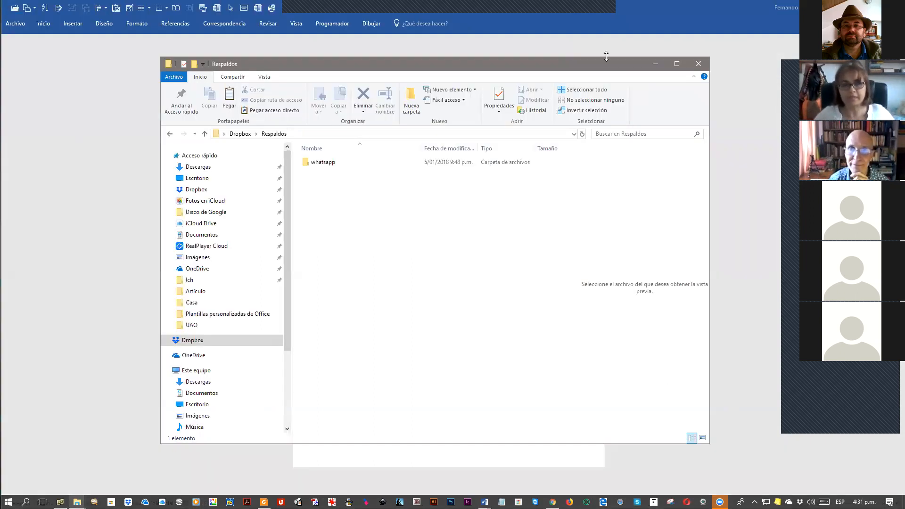
click(697, 65)
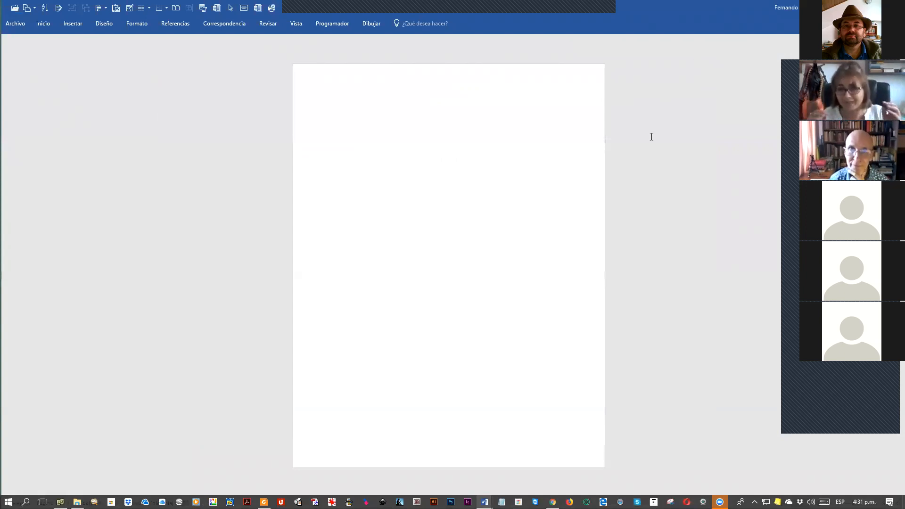
key(alt+Tab)
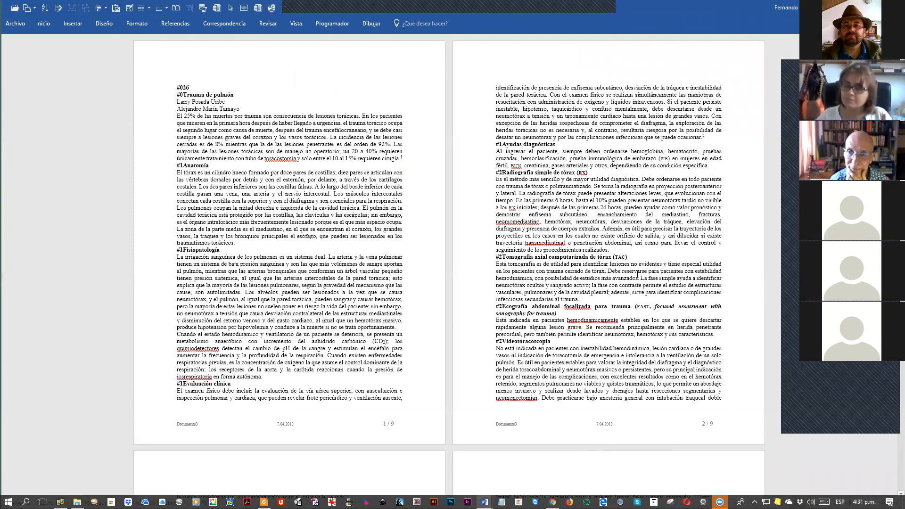
Step: Examine the Trauma de pulmón document from beginning to end, looking at its numbered heading marks, figure captions and references
scroll(637, 273, down, 10)
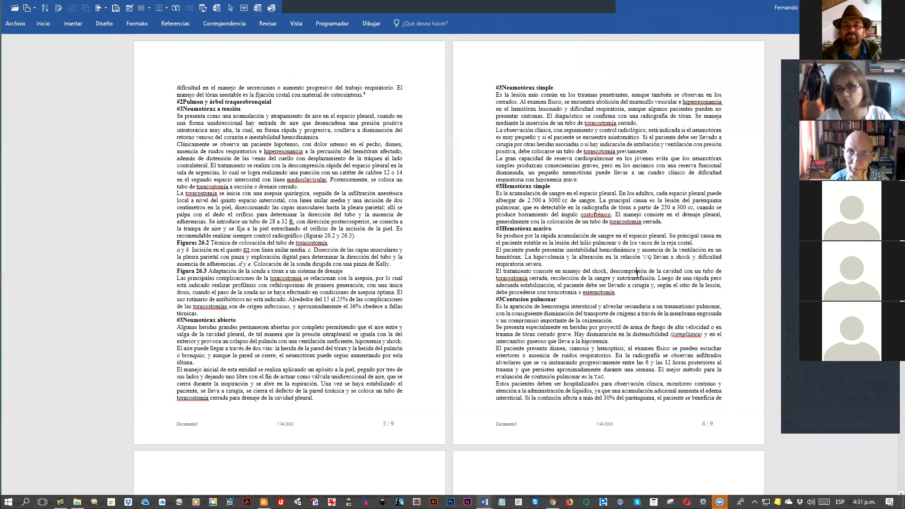
scroll(637, 274, down, 10)
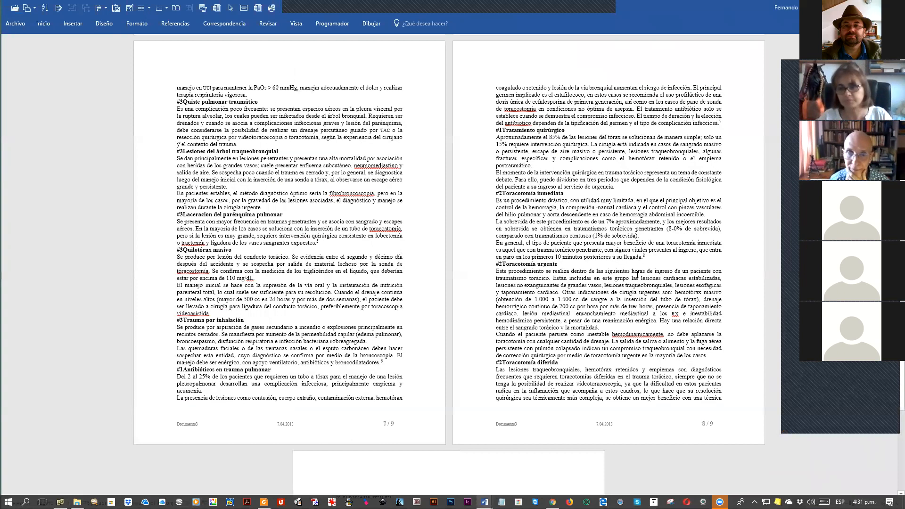
scroll(637, 274, up, 10)
key(ctrl+Home)
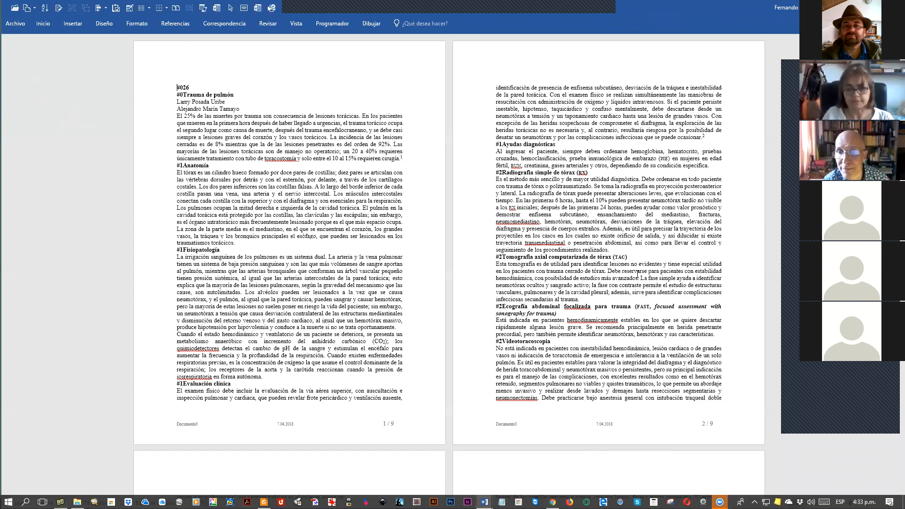
key(Page_Down)
key(Page_Down)
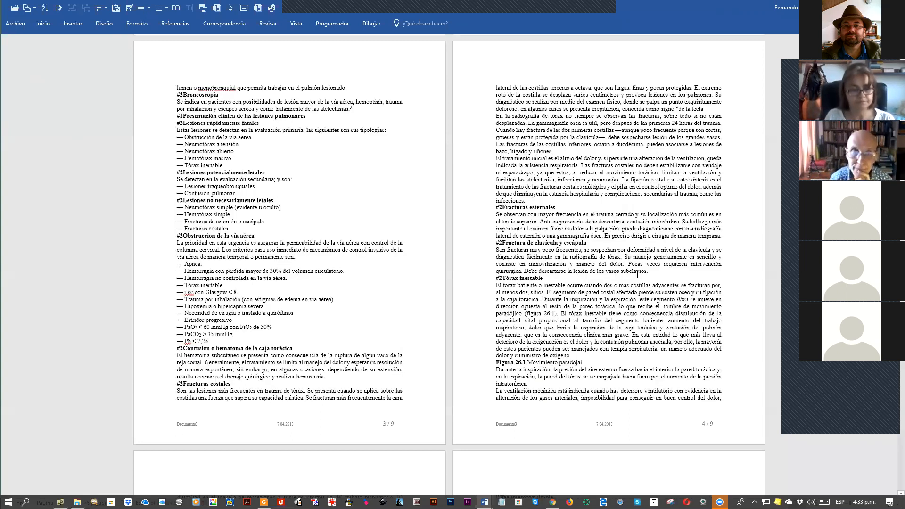
key(ctrl+End)
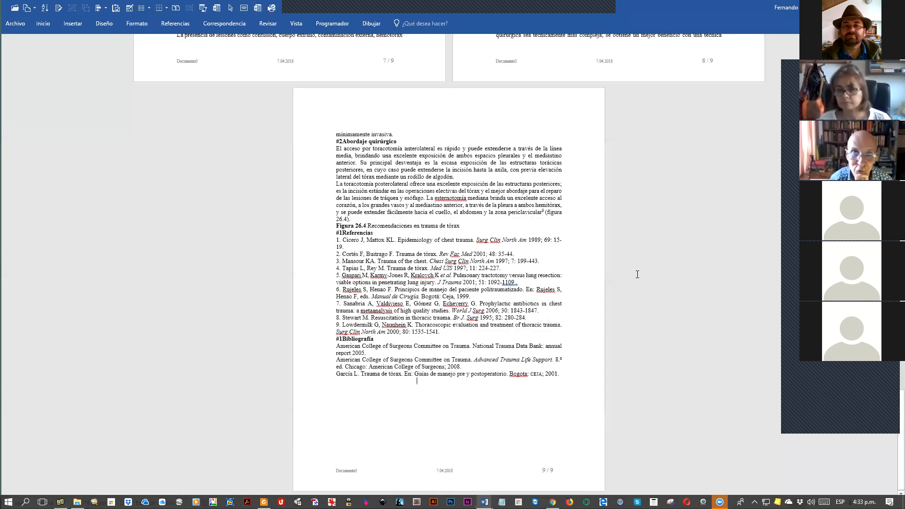
key(Page_Up)
key(Page_Up)
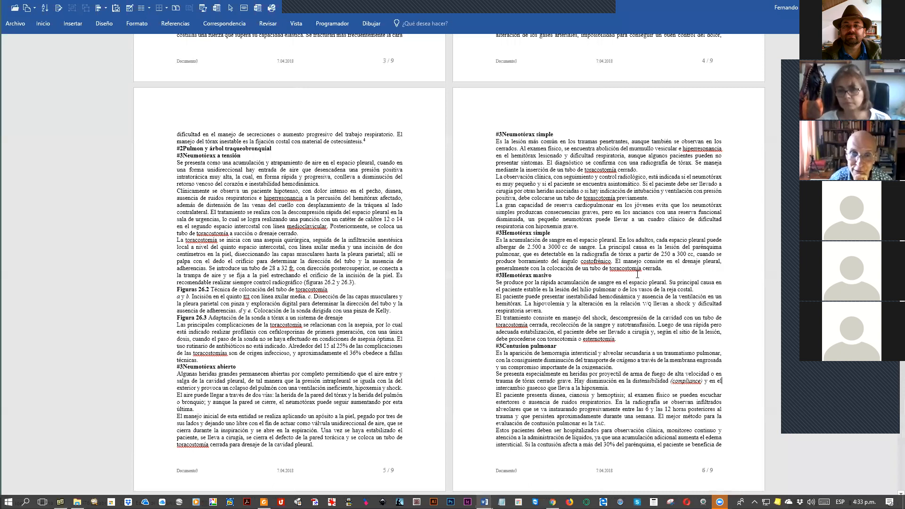
key(Page_Up)
key(ctrl+Home)
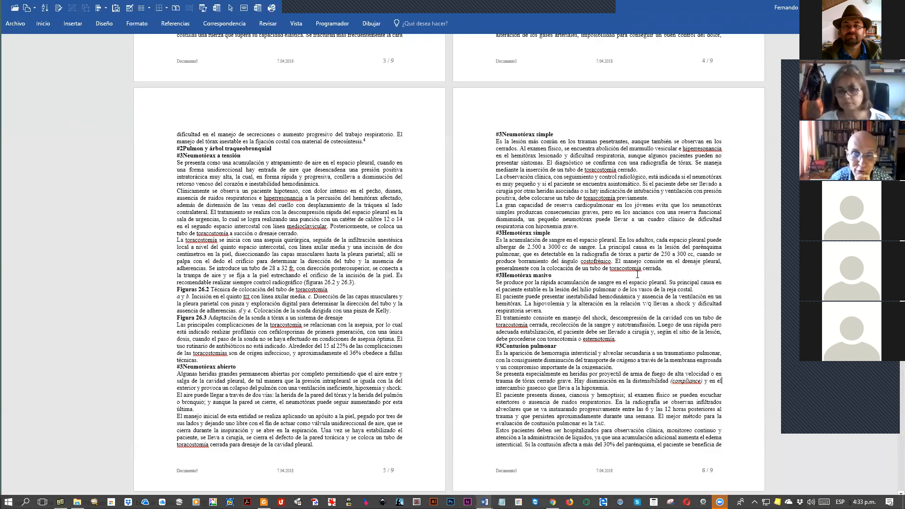
key(Page_Down)
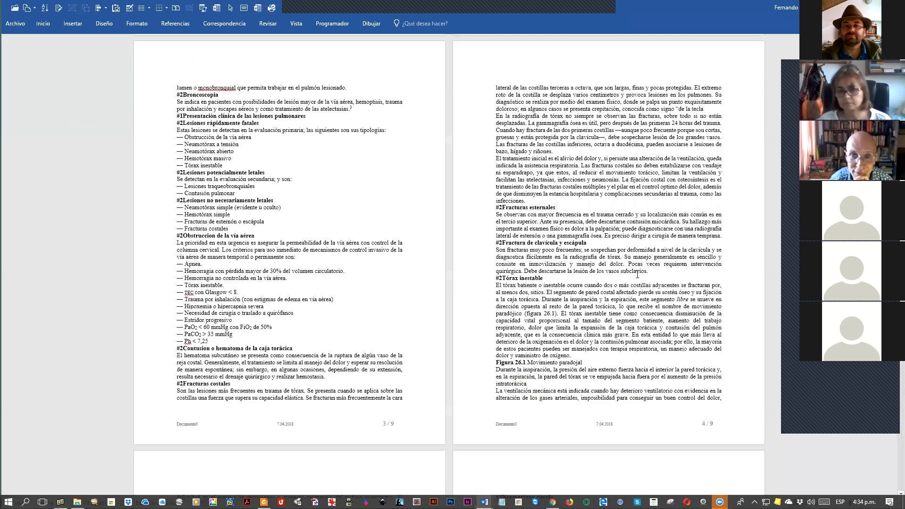
key(ctrl+End)
key(Page_Up)
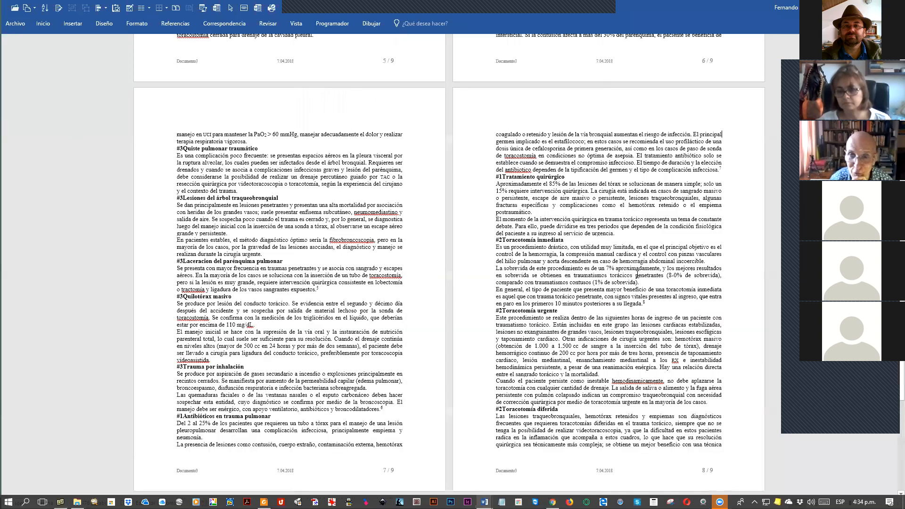
key(Page_Up)
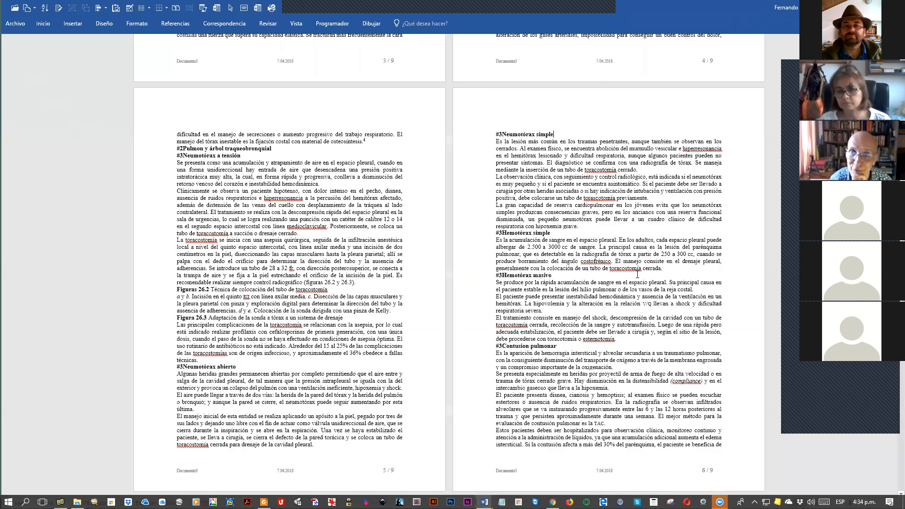
key(Page_Up)
key(Page_Up)
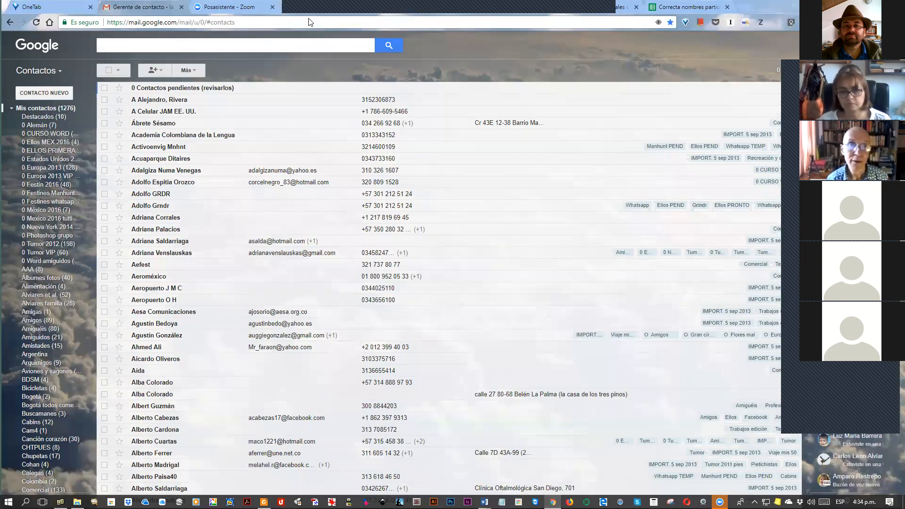
Step: Look at the Zoom and Google contacts pages in the browser and return to the blank Word document
key(alt+Tab)
key(alt+Tab)
click(239, 7)
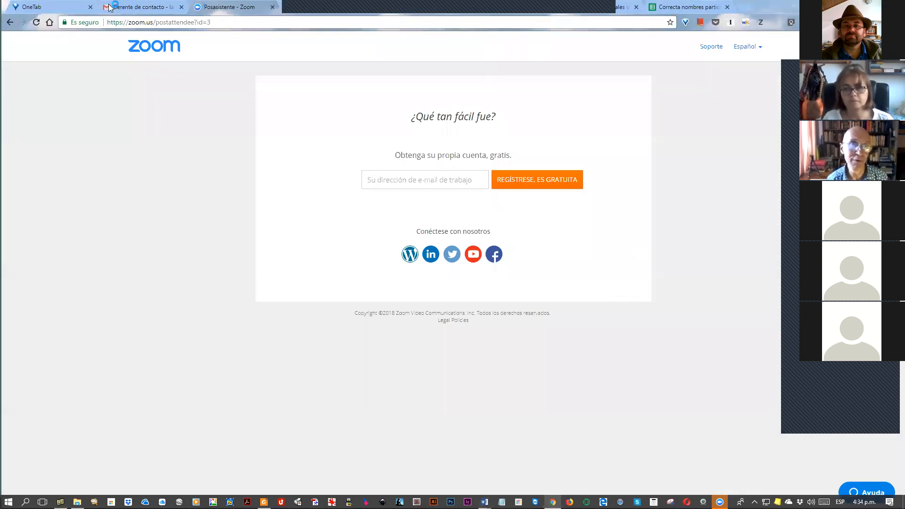
click(127, 7)
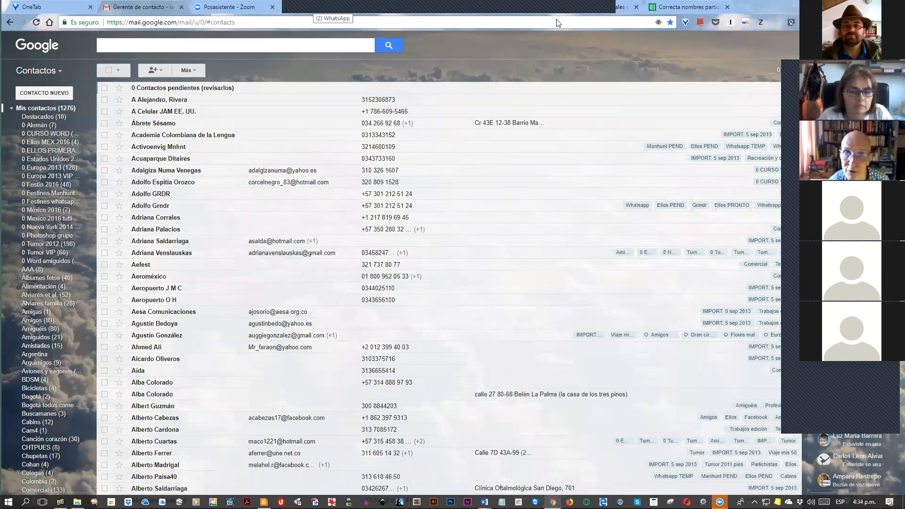
key(alt+Tab)
key(alt+Tab)
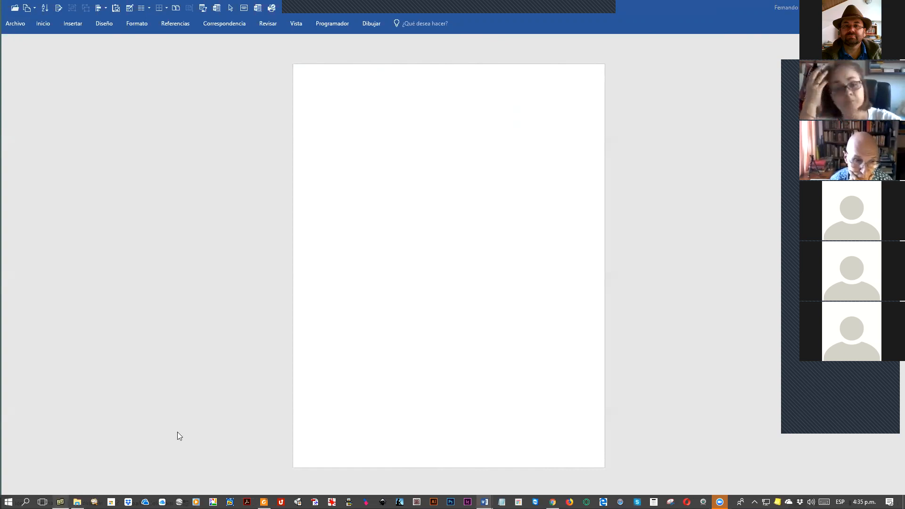
Step: Switch to xplorer² and open the TEXTO 02 Violencia Intra Familiar document from the Textos para ejercicios folder
key(alt+Tab)
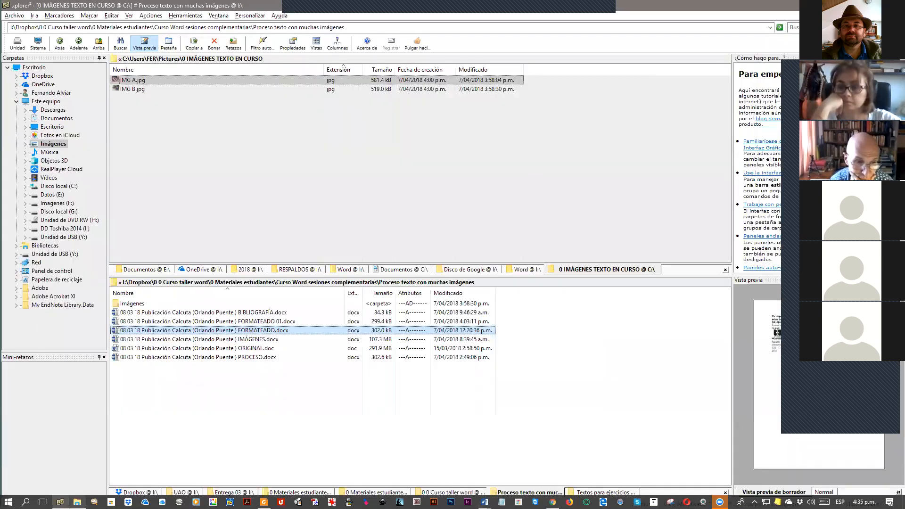
click(272, 432)
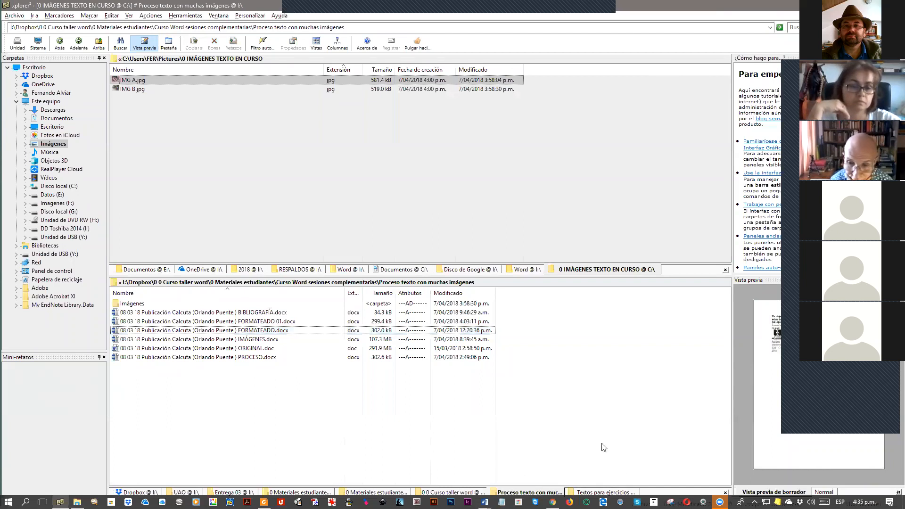
click(605, 493)
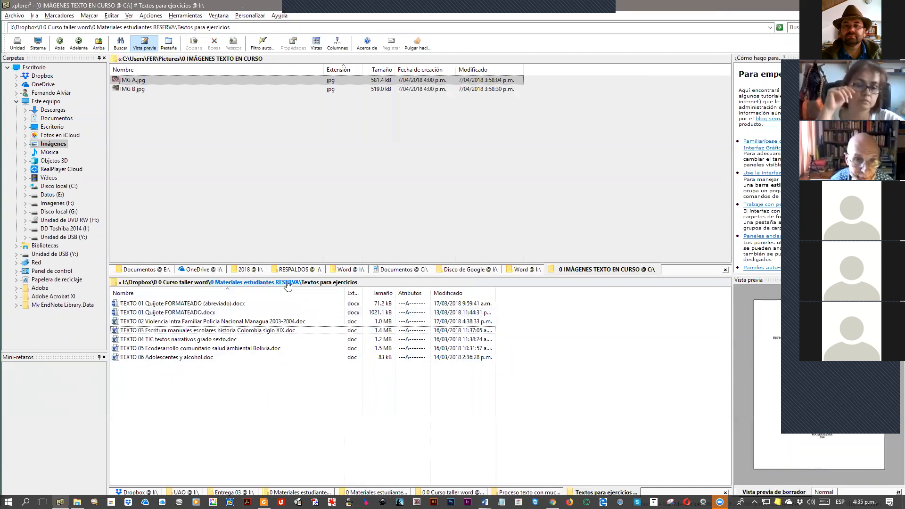
click(245, 323)
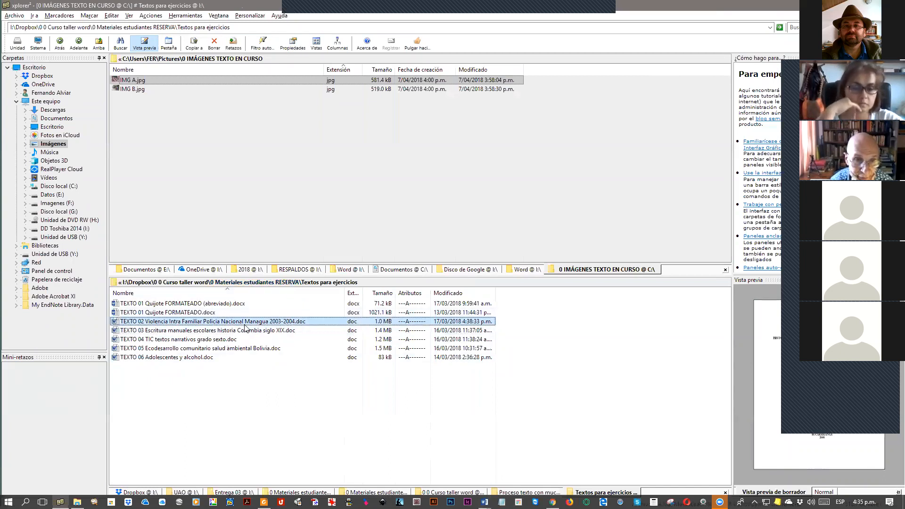
double_click(246, 325)
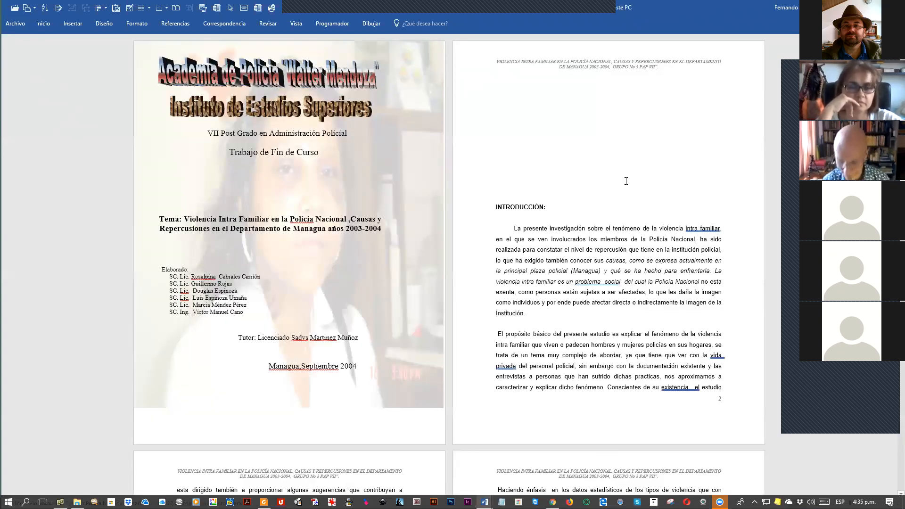
Step: Skim the document from its cover to the Casos por Grados chart and the rank table in section 2.1
scroll(626, 181, down, 20)
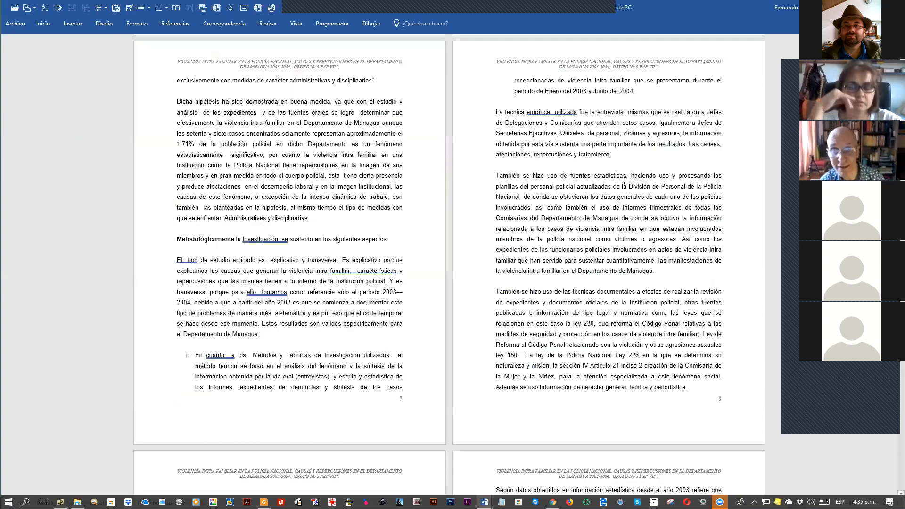
scroll(626, 181, down, 20)
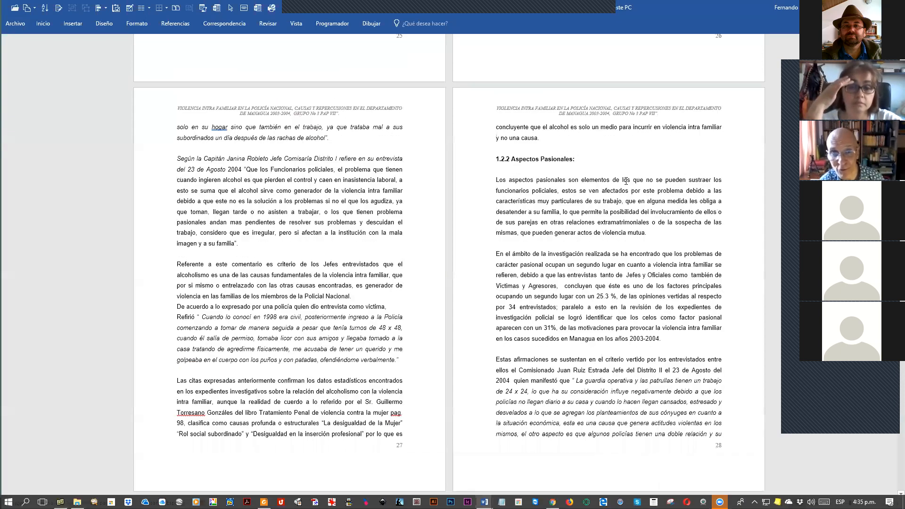
scroll(626, 181, up, 8)
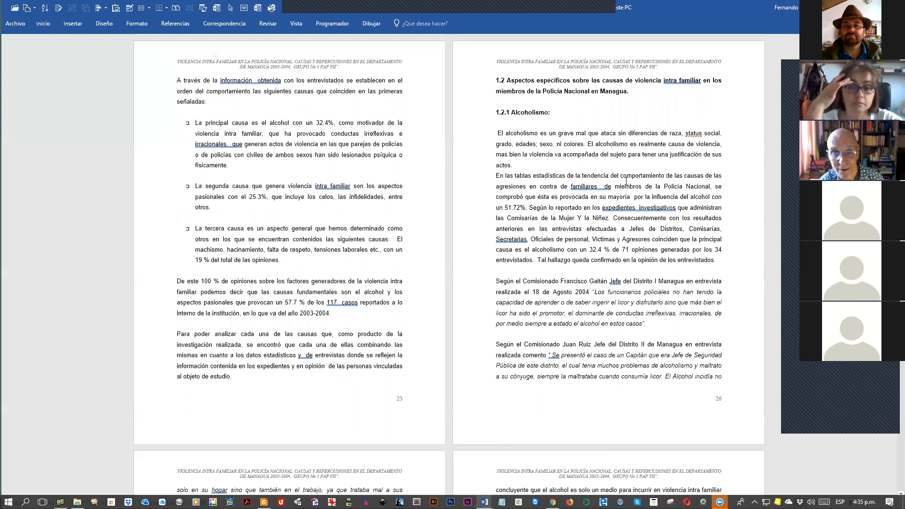
scroll(626, 181, down, 10)
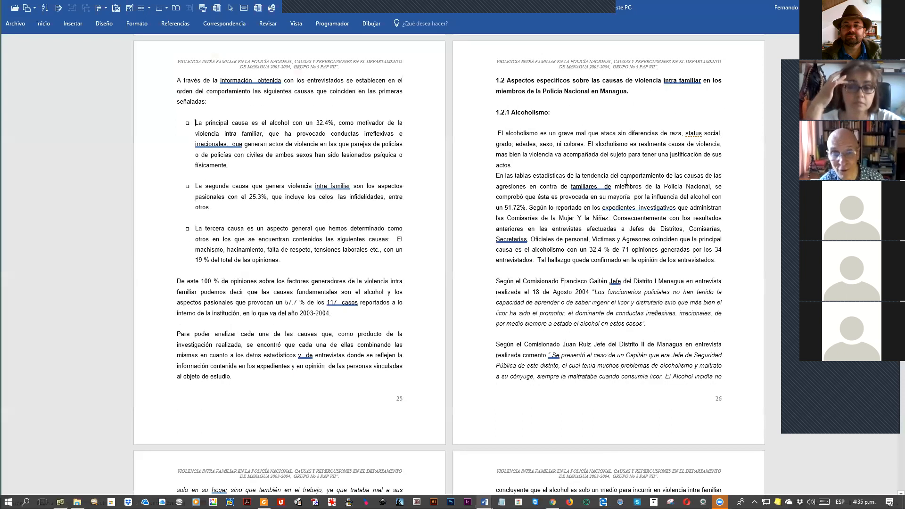
scroll(625, 181, down, 10)
scroll(626, 181, down, 20)
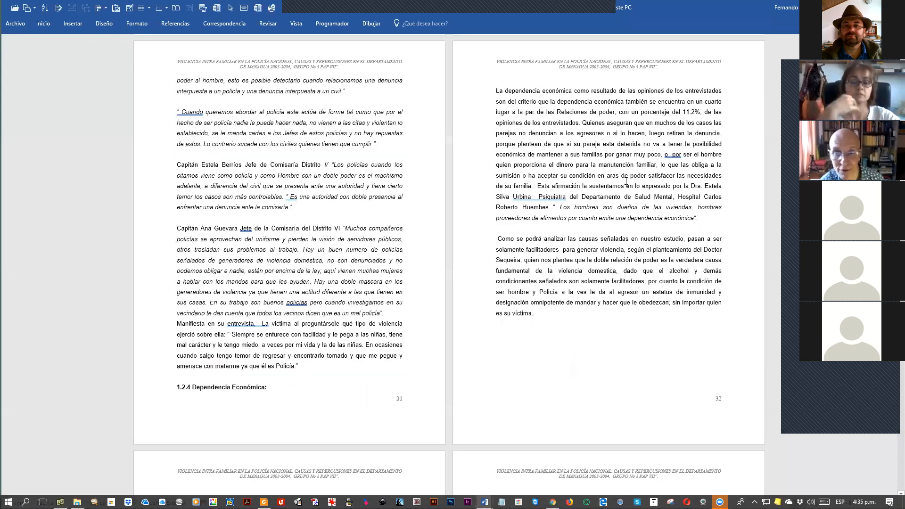
scroll(624, 180, down, 10)
scroll(625, 180, up, 10)
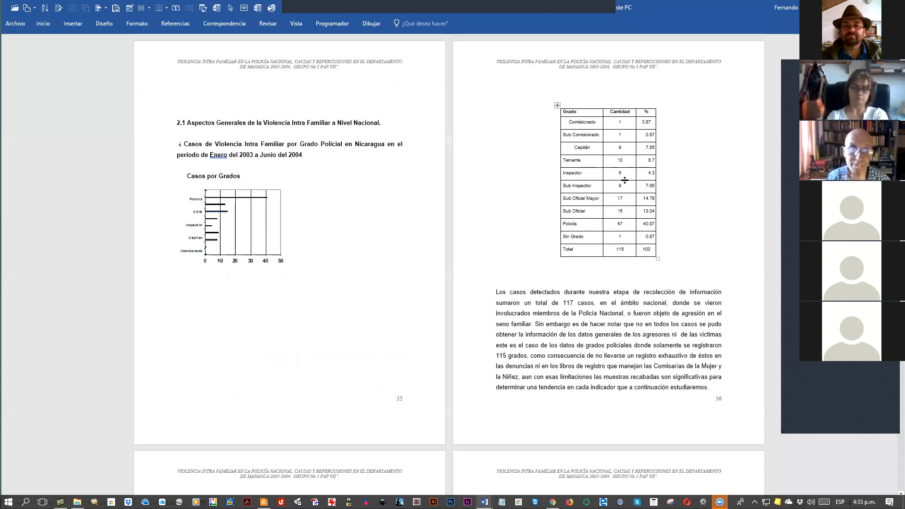
Step: Return to the document's beginning and examine its body text and footnotes up to the causes table in section 1.1
key(ctrl+Home)
key(Page_Down)
key(Page_Down)
key(Page_Down)
key(Page_Down)
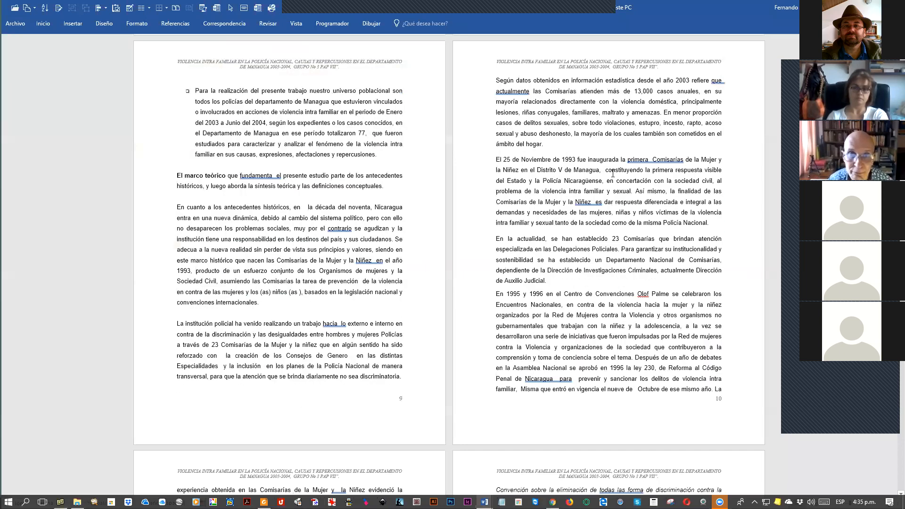
key(Page_Down)
key(Page_Down)
key(Page_Down)
key(Page_Down)
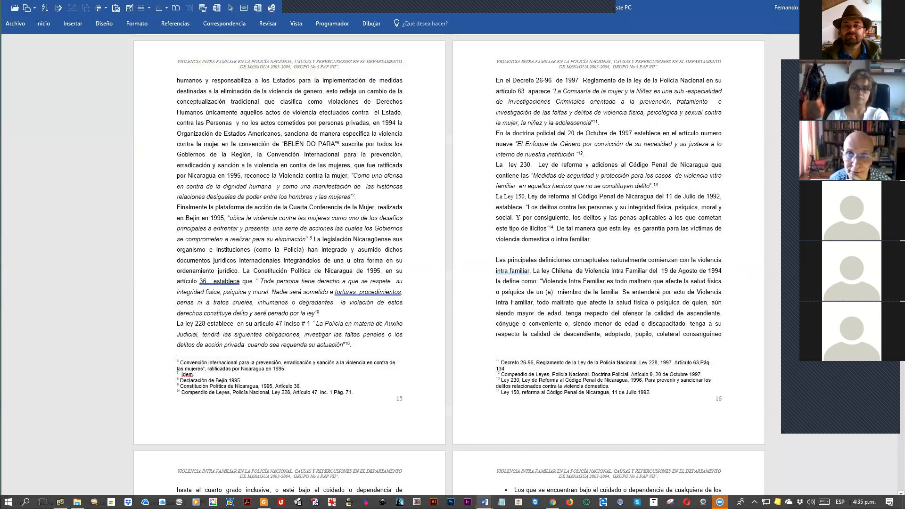
key(Page_Down)
key(Page_Down)
key(Page_Down)
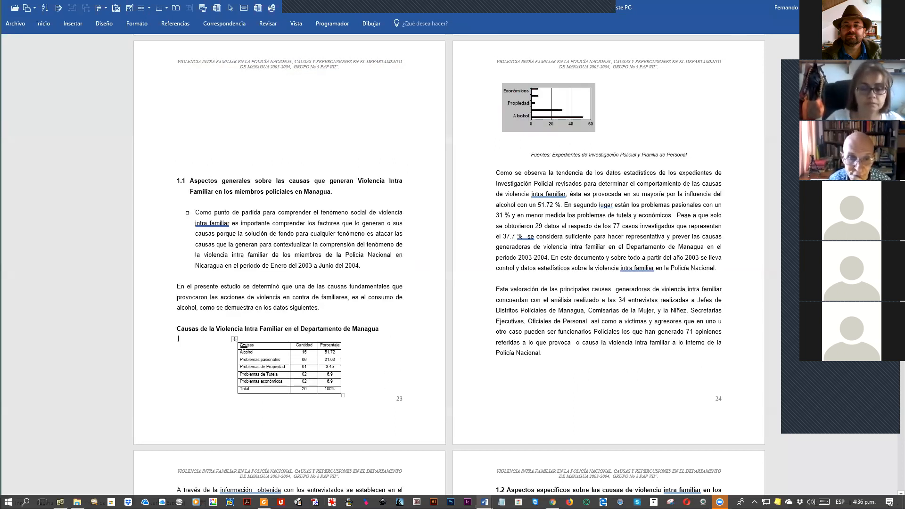
Step: Select the causes table in section 1.1 to inspect it, and compare it with the pages around it
click(234, 339)
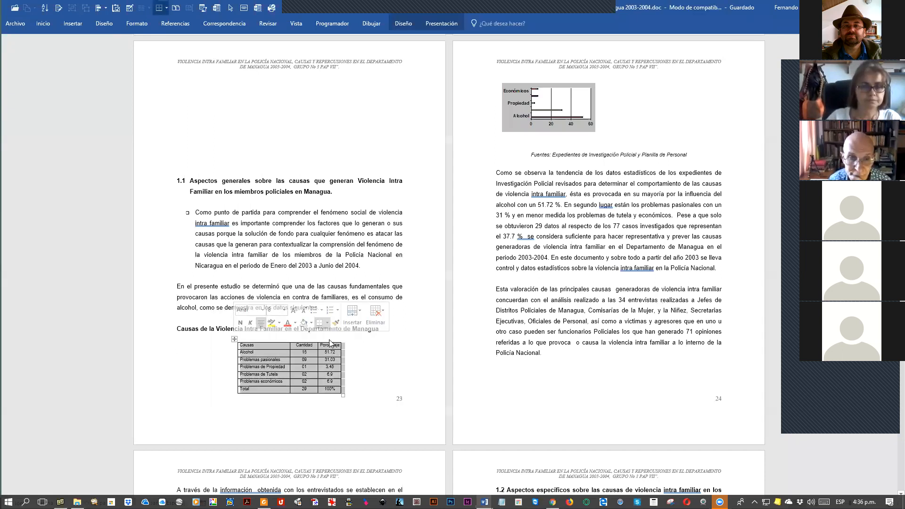
click(356, 351)
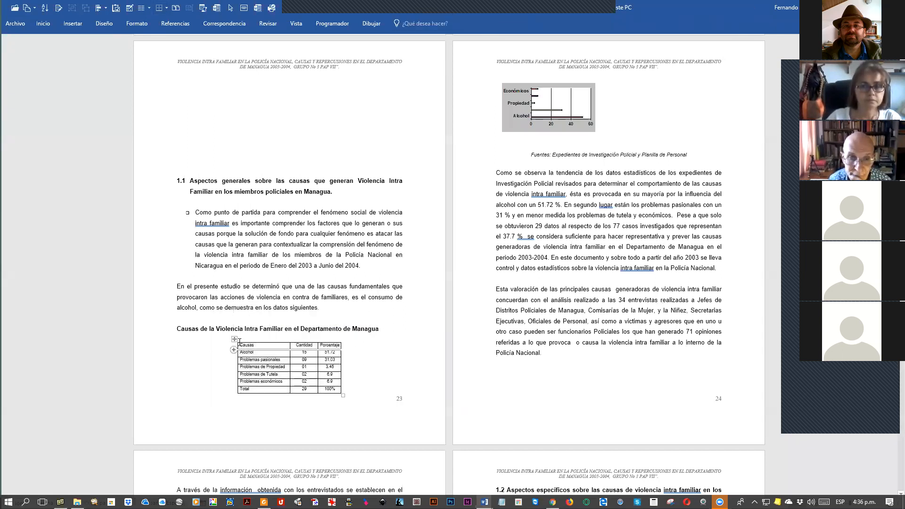
click(234, 339)
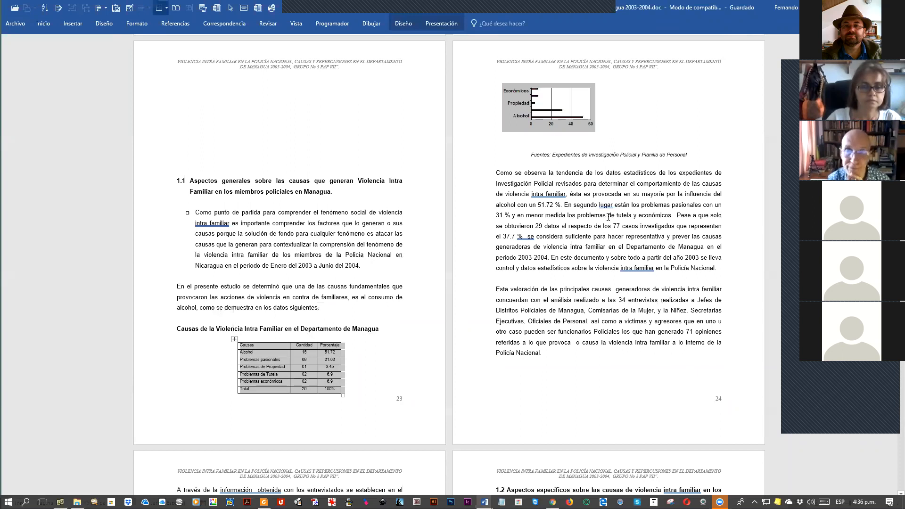
key(Page_Down)
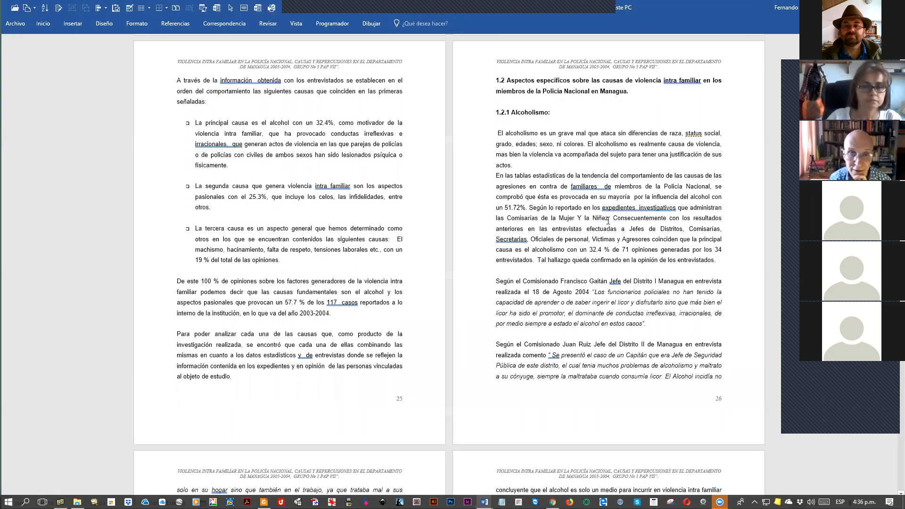
key(Page_Up)
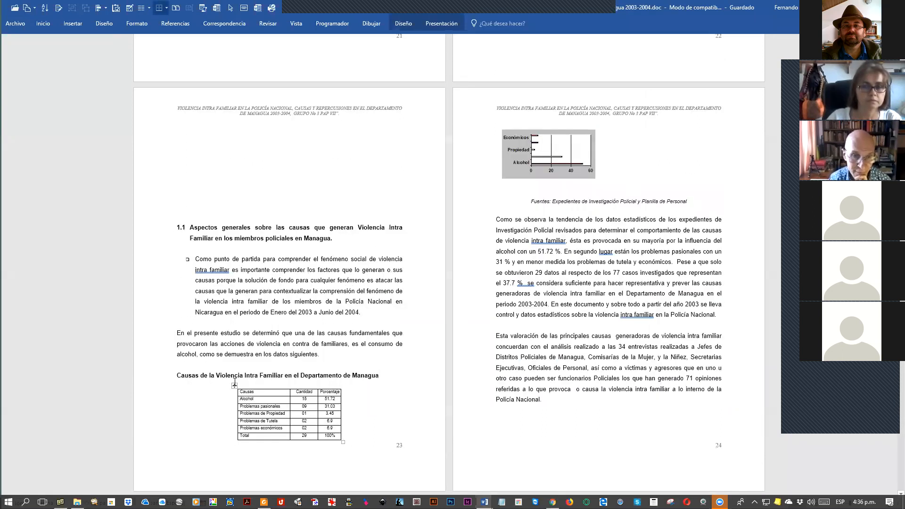
click(234, 386)
click(400, 375)
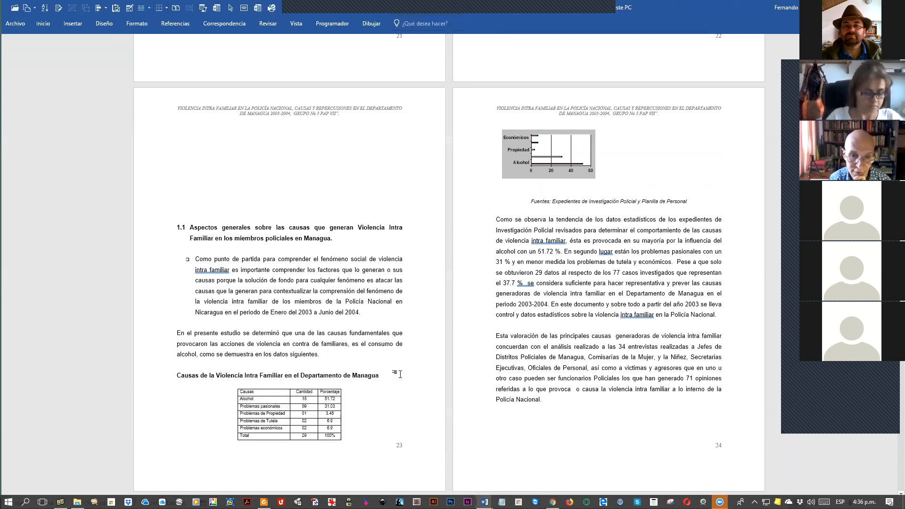
key(Down)
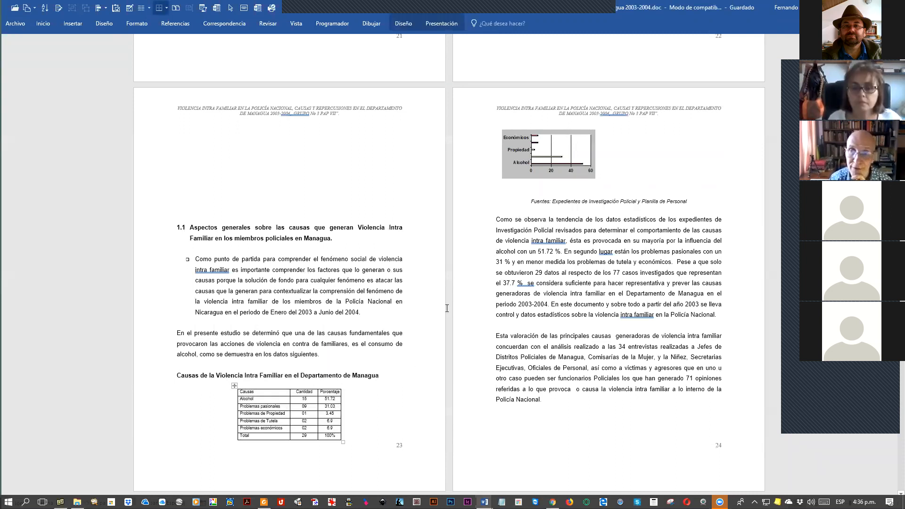
Step: Examine the tables, charts and captions throughout chapter 2, up to the Parentesco del Agresor chart in section 2.3.4
key(Page_Down)
key(Page_Down)
key(Page_Down)
key(Page_Down)
key(Page_Down)
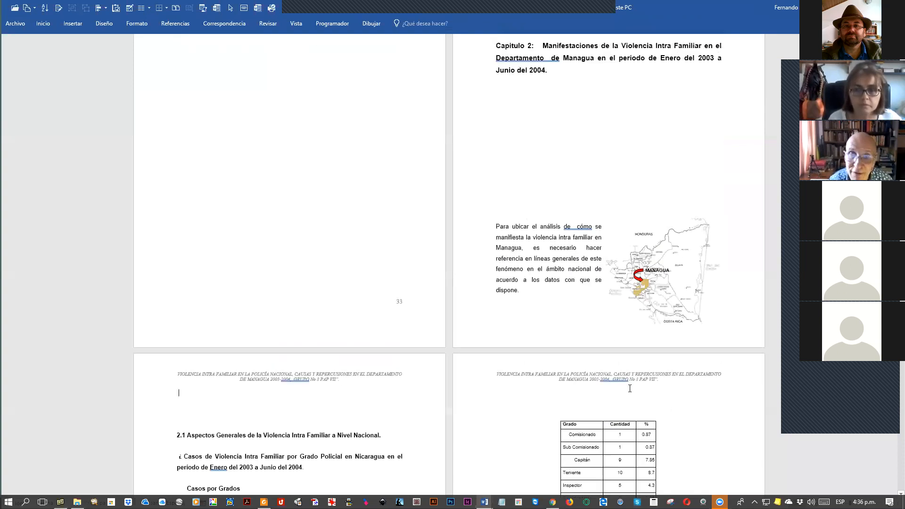
key(Page_Down)
key(Page_Up)
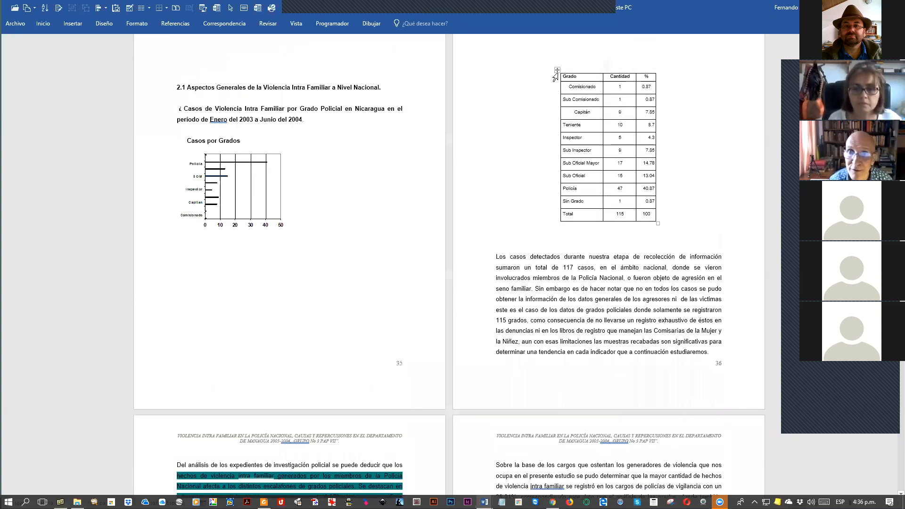
key(Page_Down)
key(Page_Down)
key(Page_Down)
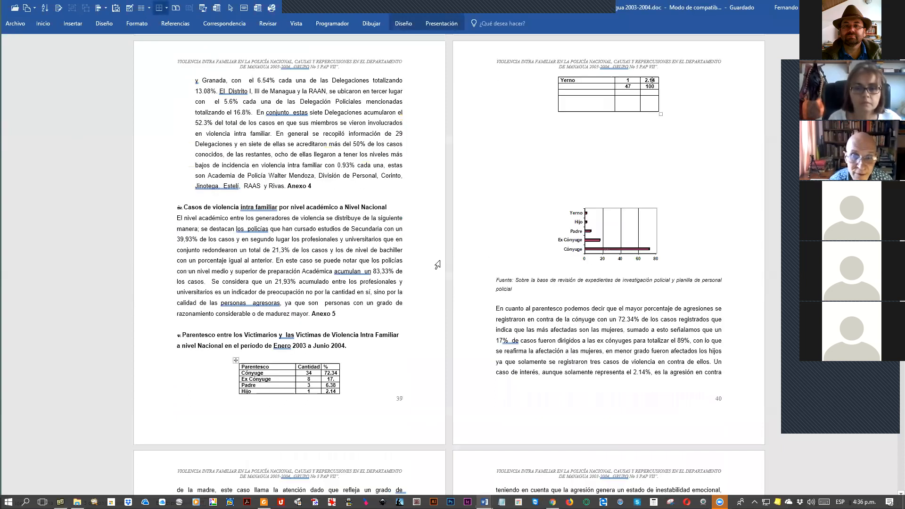
key(Page_Up)
key(Page_Down)
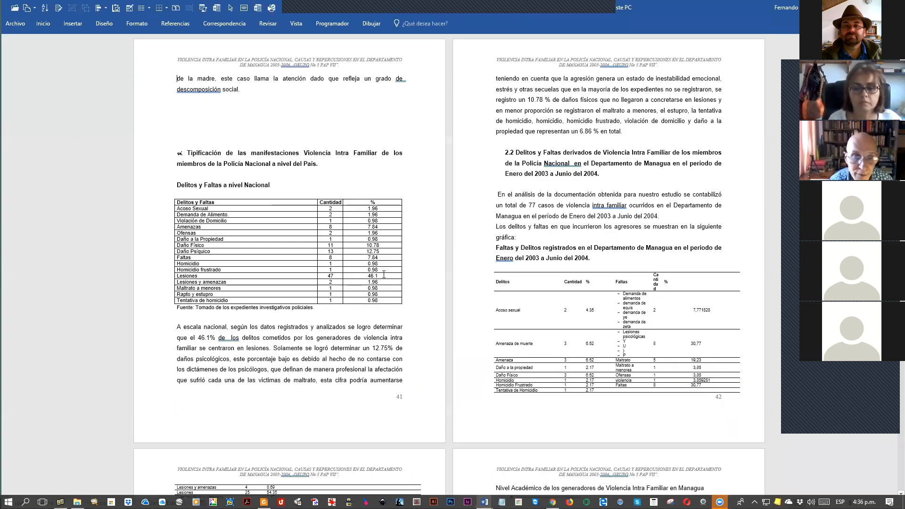
key(Page_Down)
key(Page_Down)
key(Page_Down)
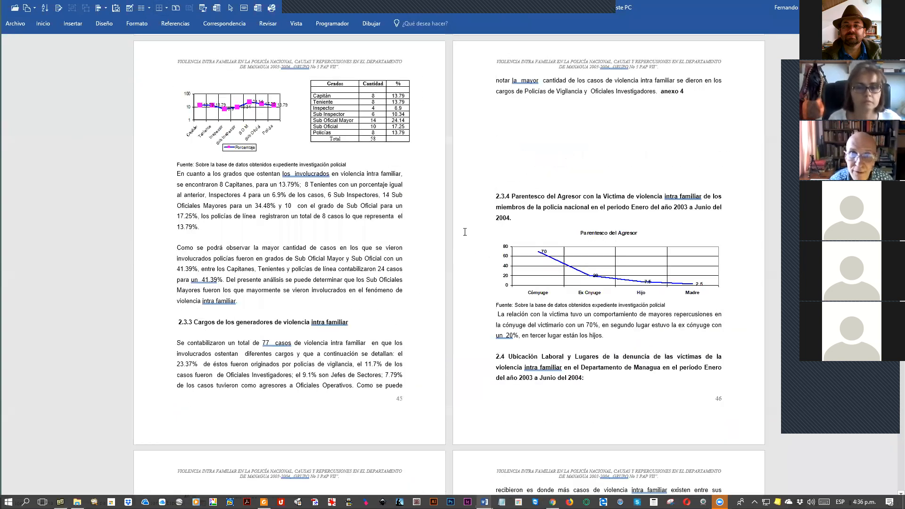
Step: Select the Grados table and the line chart beside it, above section 2.3.3, to inspect them as separate objects
key(Page_Up)
click(307, 123)
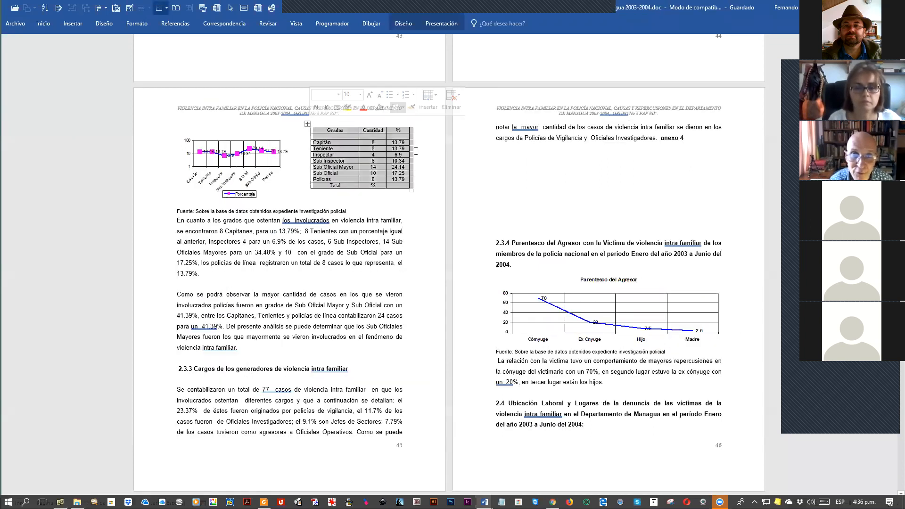
click(285, 161)
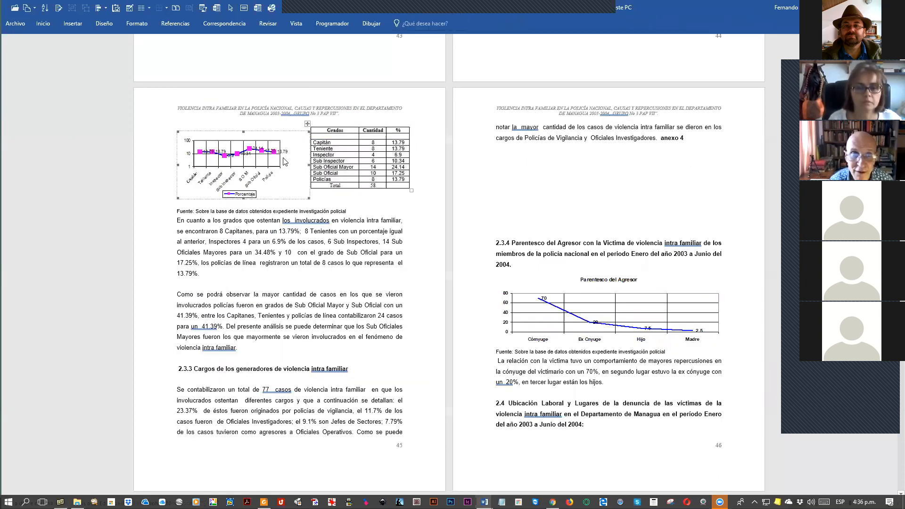
click(324, 170)
Step: Examine chapters 3 and 4, including the Asuntos Internos cases table that splits across two pages before section 4.4
key(Page_Down)
key(Page_Down)
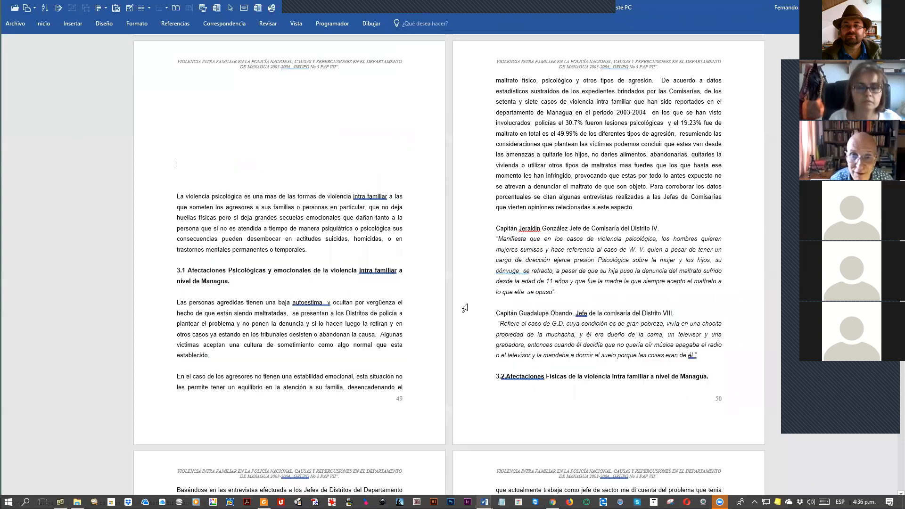
key(Page_Down)
key(Page_Down)
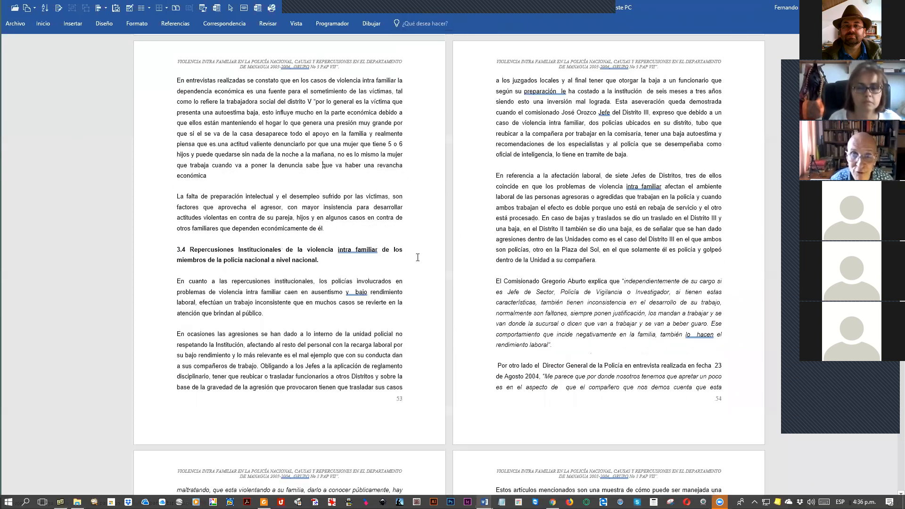
key(Page_Down)
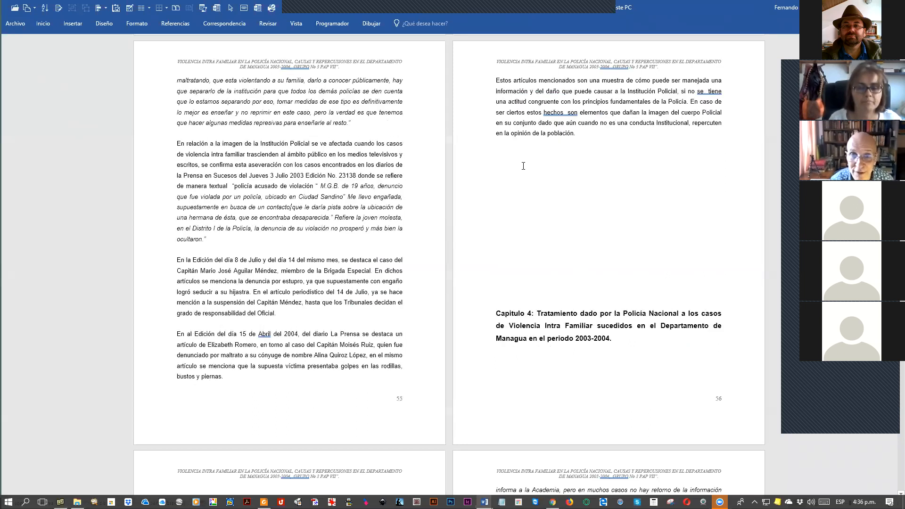
key(Page_Down)
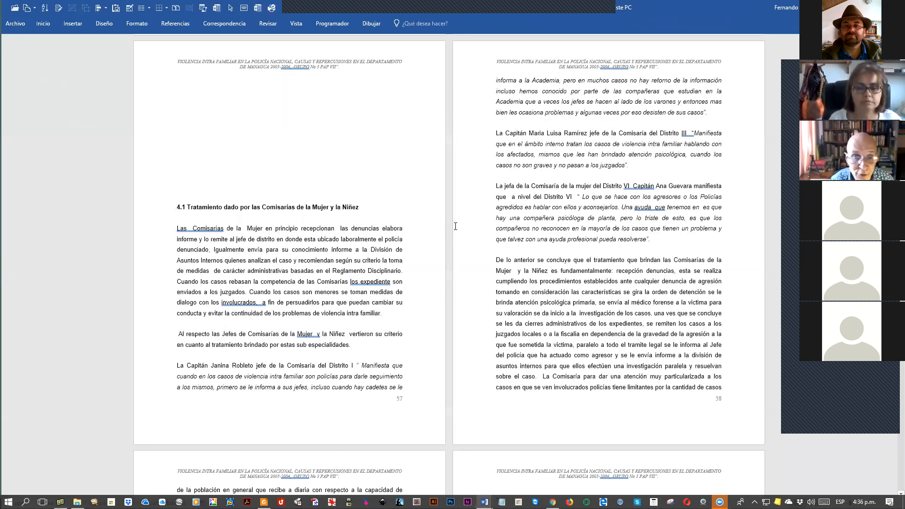
key(Page_Down)
key(Page_Down)
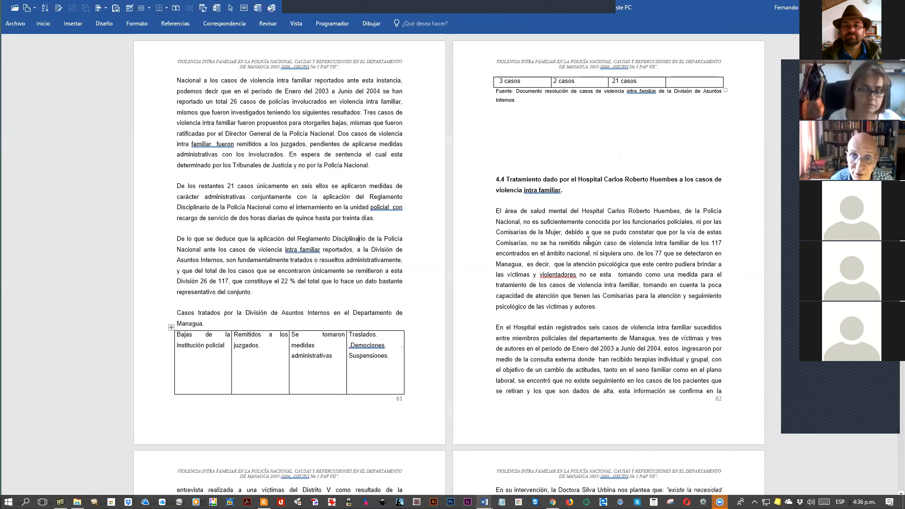
key(Page_Down)
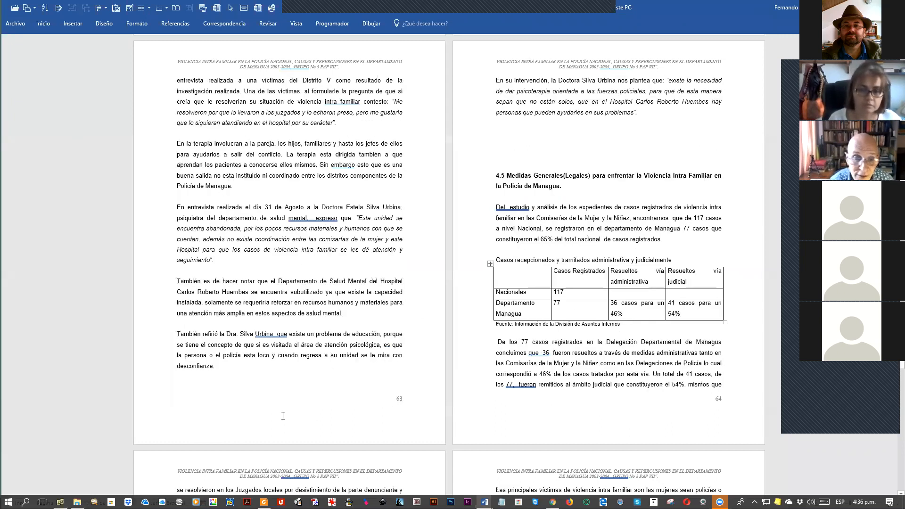
key(Page_Up)
click(303, 415)
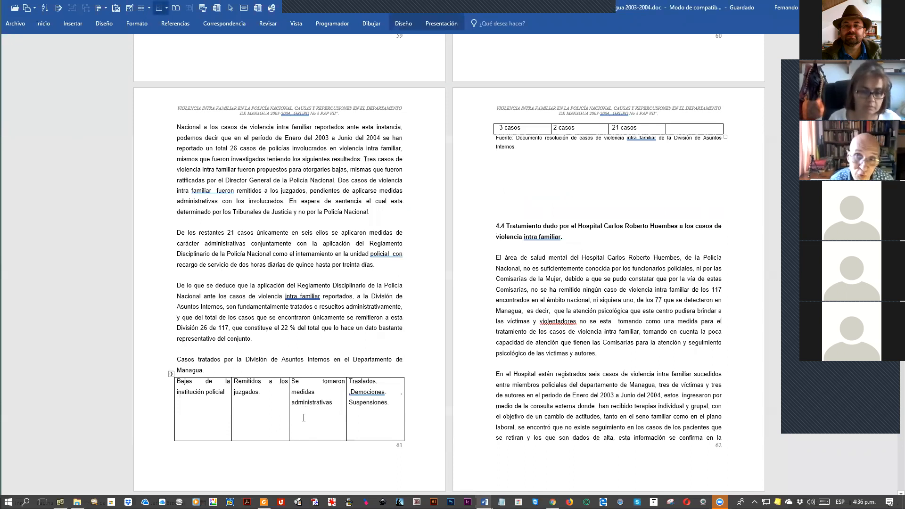
Step: Examine the remaining pages from section 4.4 through the Bibliografía to the Anexo 5 and Anexo 6 tables
key(Return)
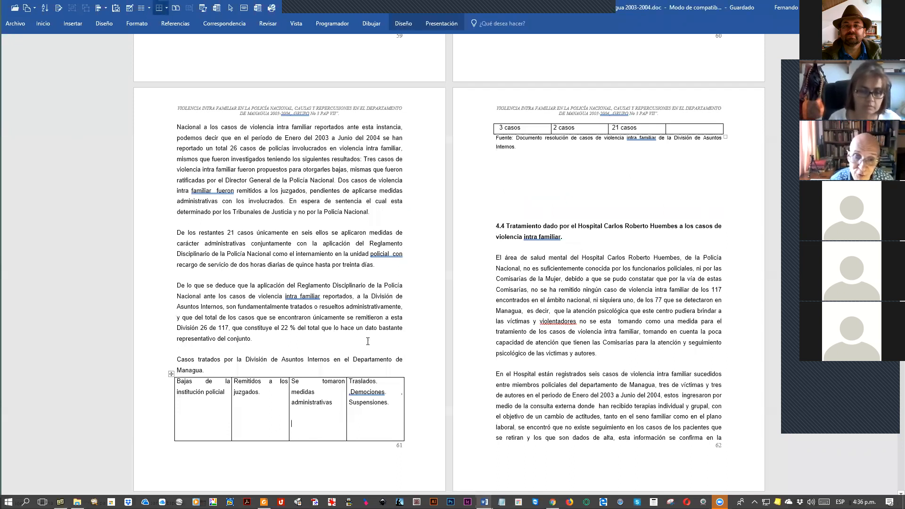
key(Page_Down)
key(Page_Down)
key(Page_Down)
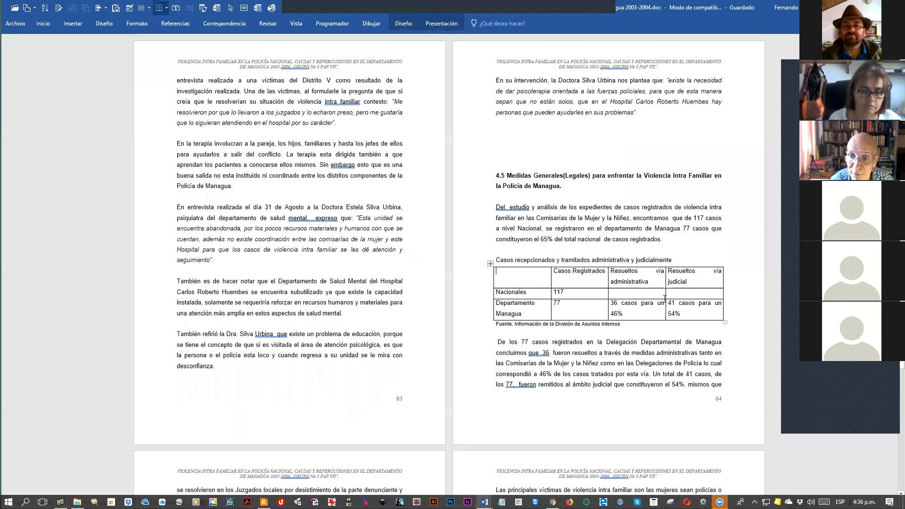
key(Page_Down)
key(Page_Down)
key(Page_Down)
key(Page_Down)
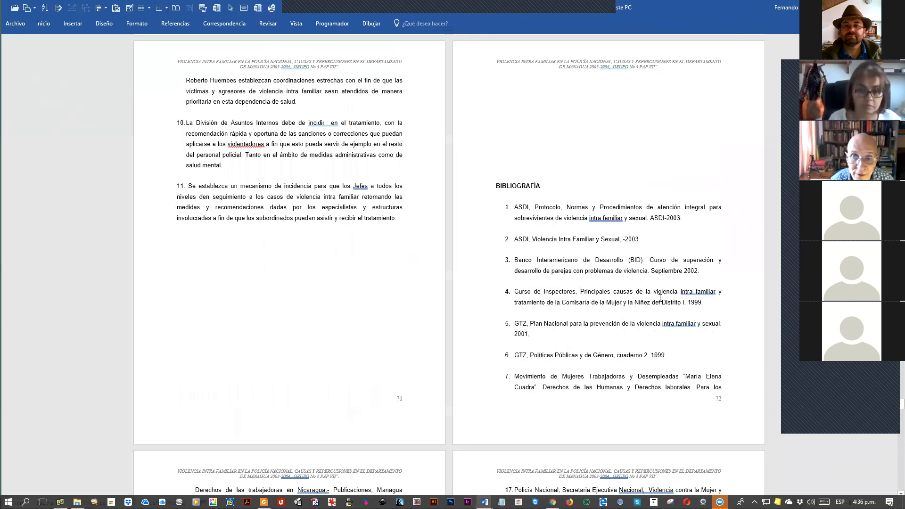
key(Page_Down)
key(Page_Down)
key(Page_Down)
key(Page_Down)
key(Page_Down)
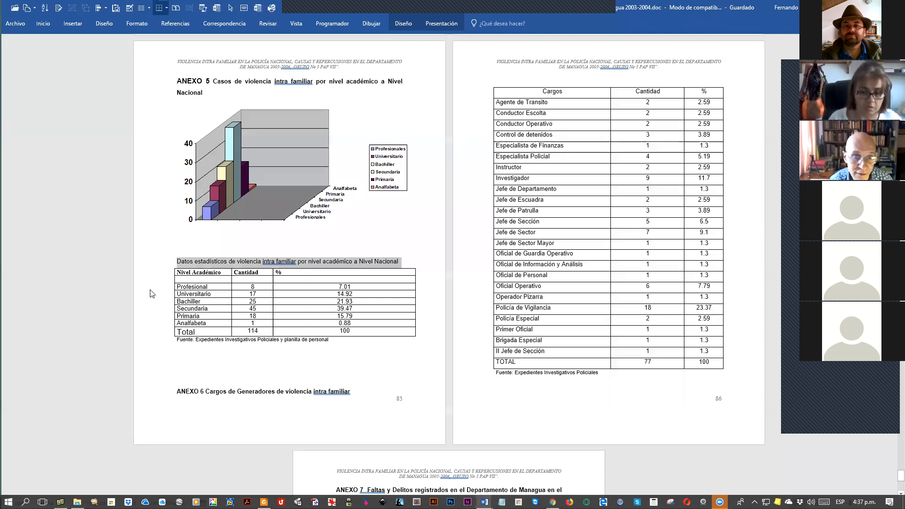
Step: Select the Nivel Académico column and the caption above that Anexo 5 table to inspect how each is selected
drag(180, 272, 188, 332)
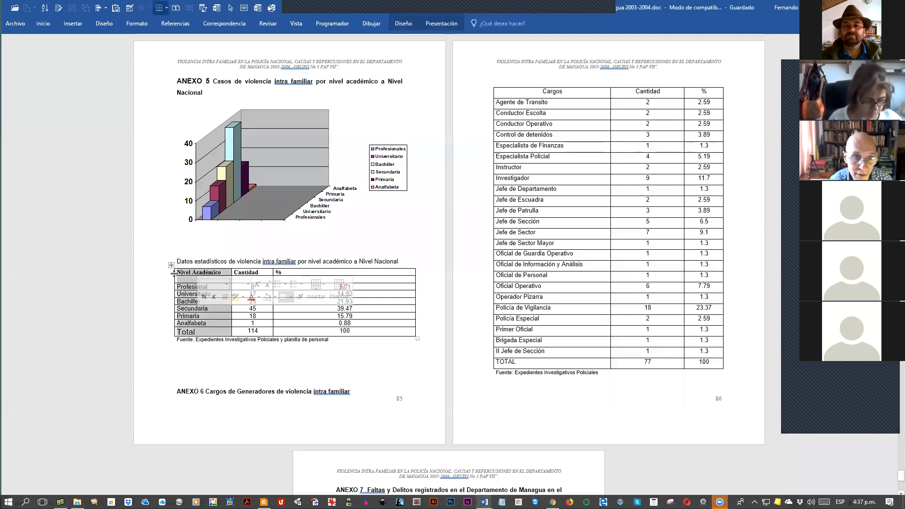
click(235, 261)
click(156, 263)
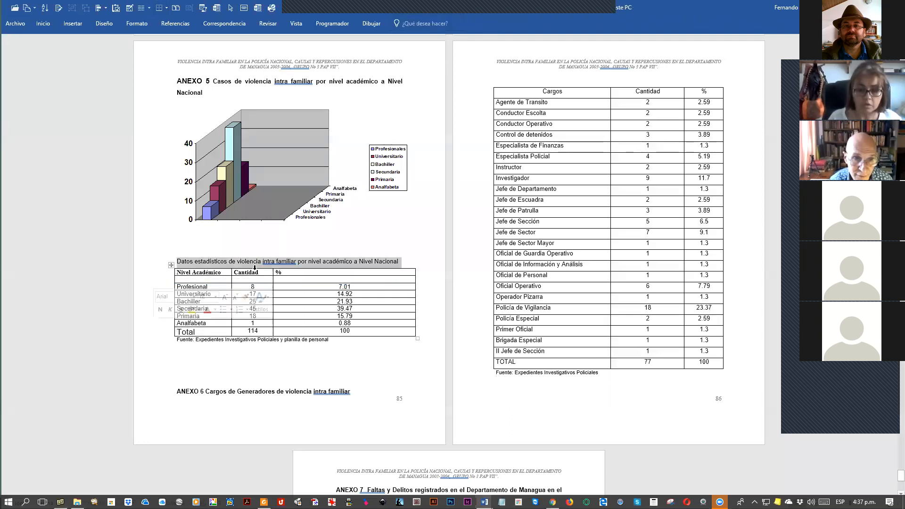
click(277, 280)
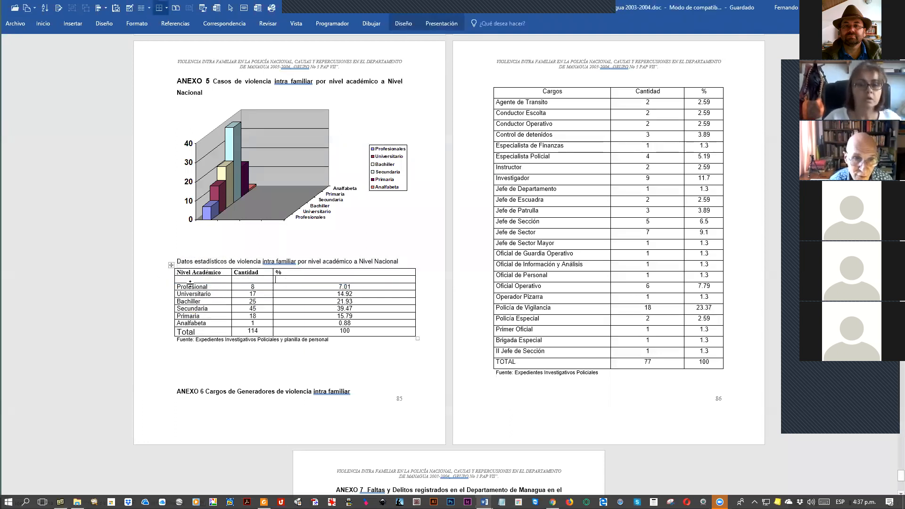
Step: Try setting the Nivel Académico table's text wrapping to Ninguno, select its rows to test it, and undo the change
click(171, 265)
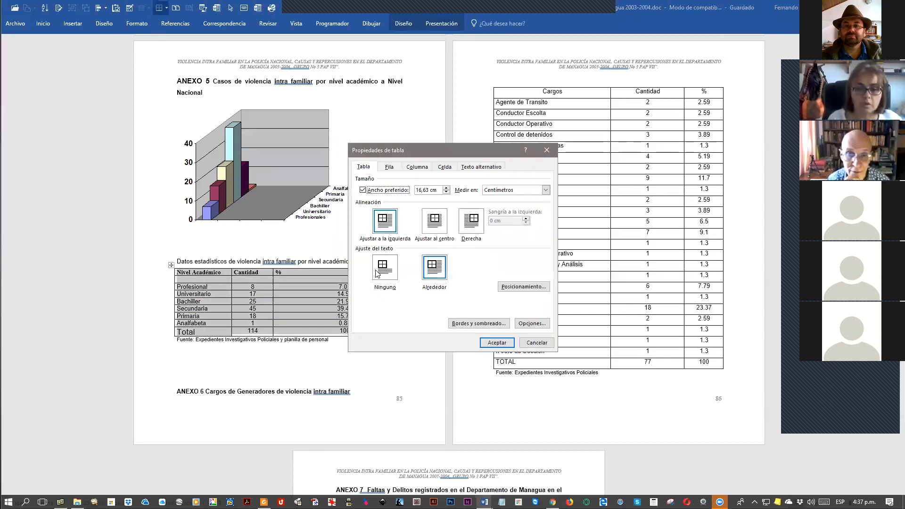
click(384, 267)
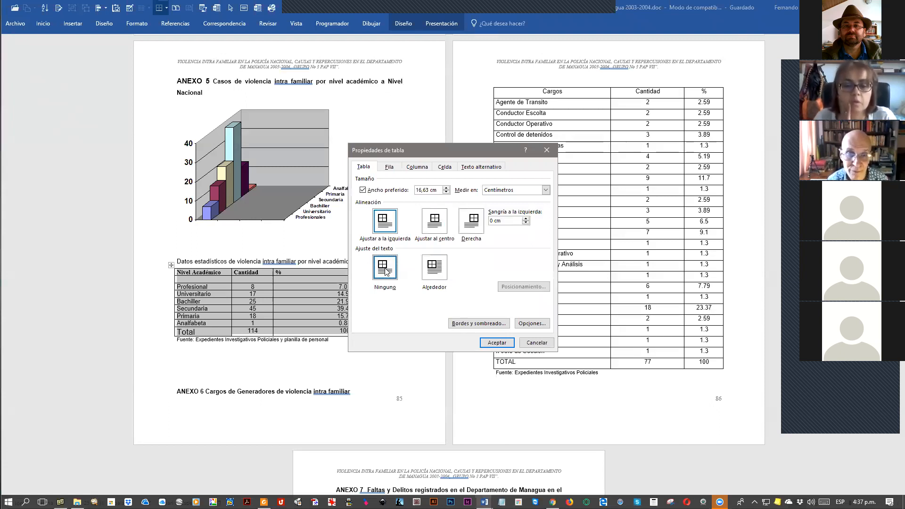
click(497, 343)
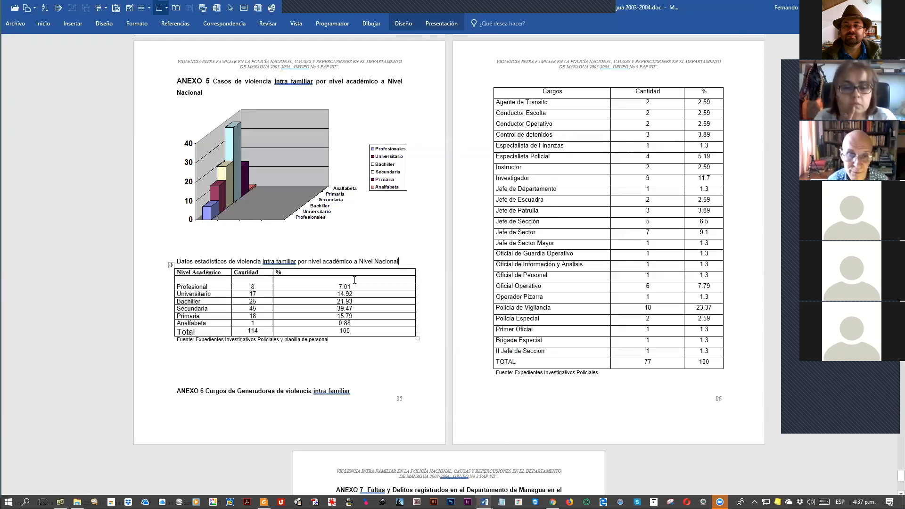
drag(150, 277, 149, 337)
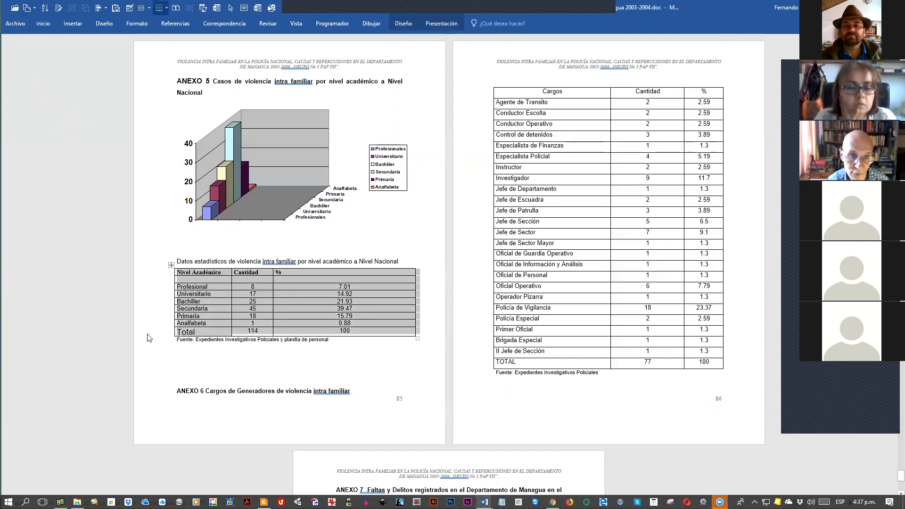
key(ctrl+s)
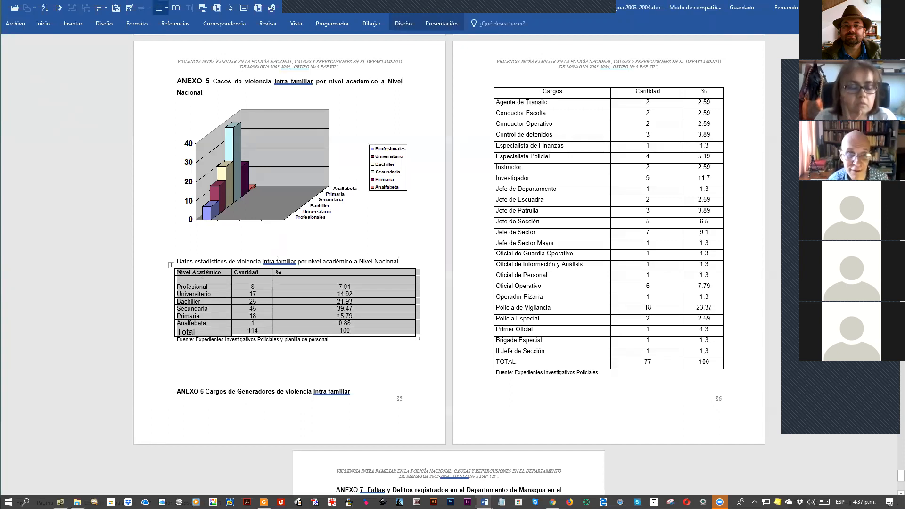
Step: Test selecting the Nivel Académico table's rows from the page margin and from inside its cells
click(227, 249)
click(154, 294)
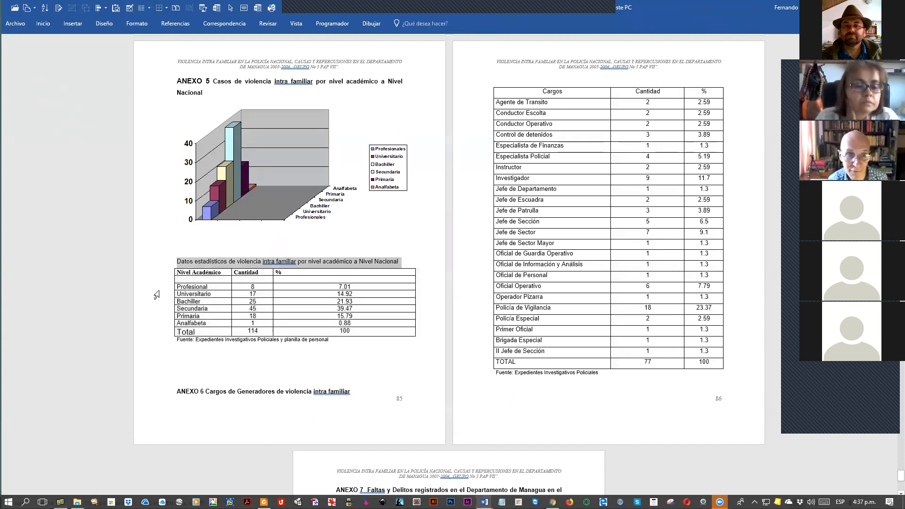
click(224, 249)
drag(154, 281, 154, 297)
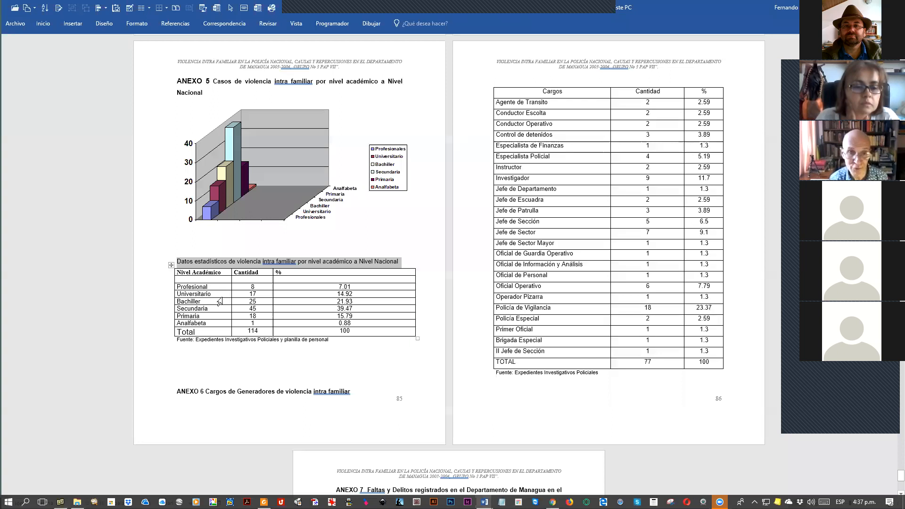
scroll(220, 302, up, 6)
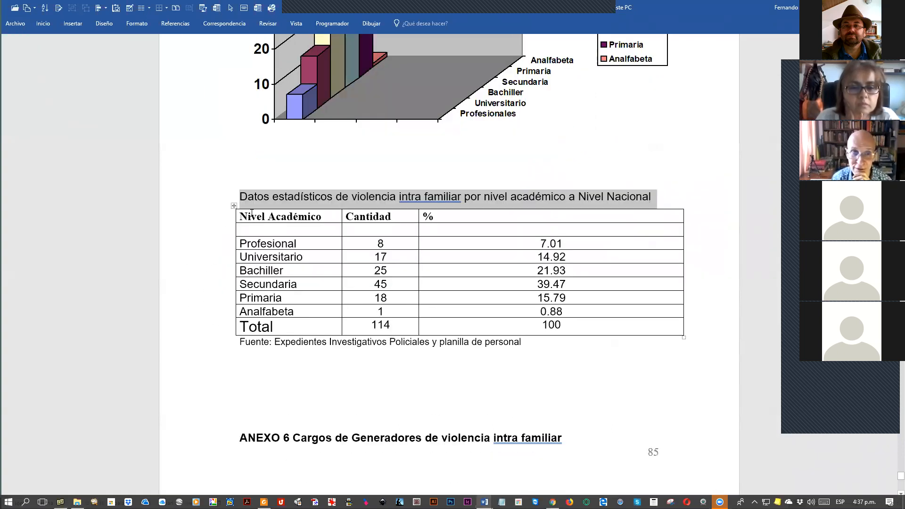
drag(264, 243, 439, 323)
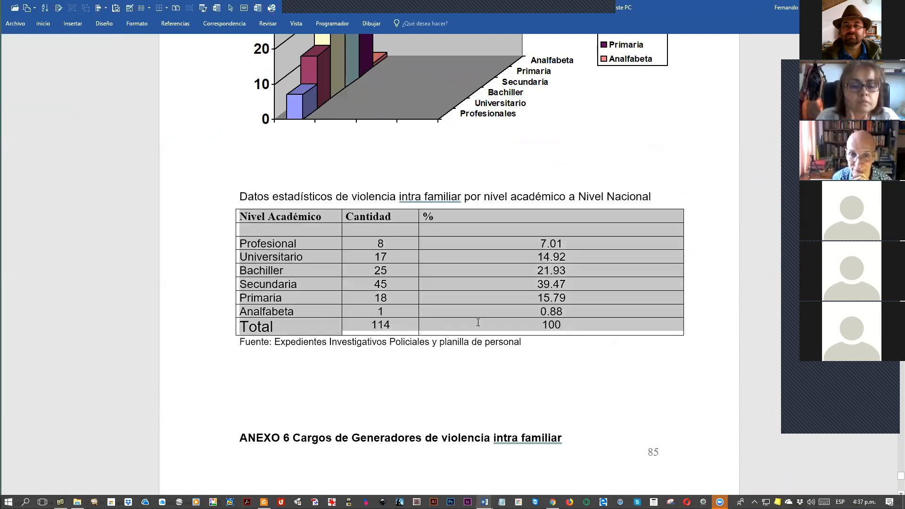
Step: Select cells and text in the Cargos table and compare them with the Profesional entry in the Nivel Académico table
scroll(485, 324, down, 5)
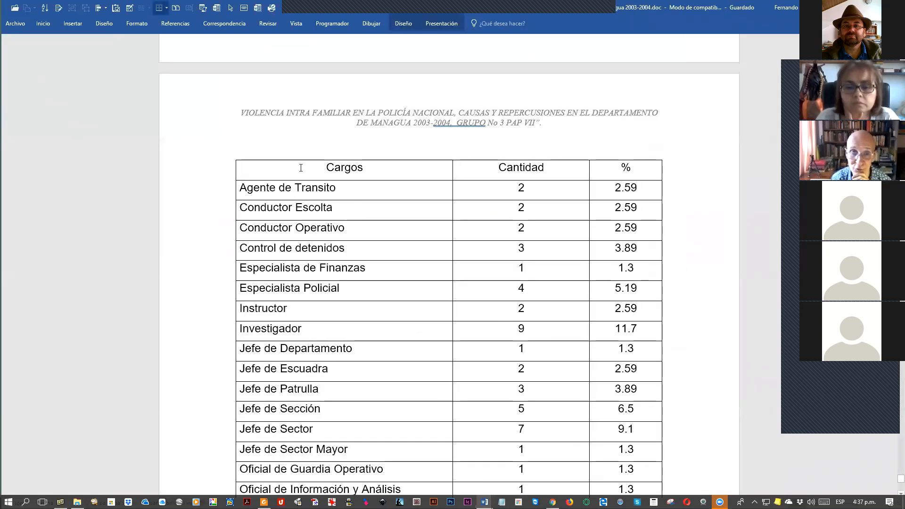
drag(302, 193, 301, 271)
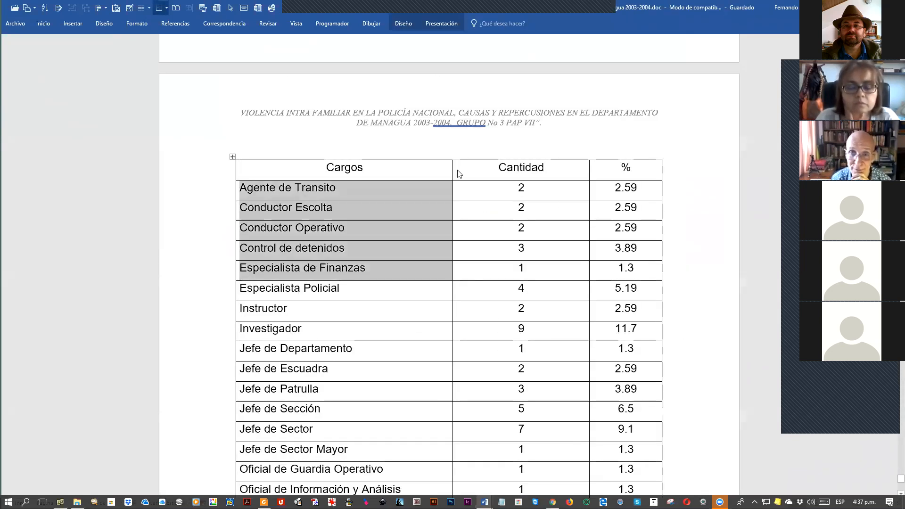
double_click(306, 187)
scroll(276, 238, up, 5)
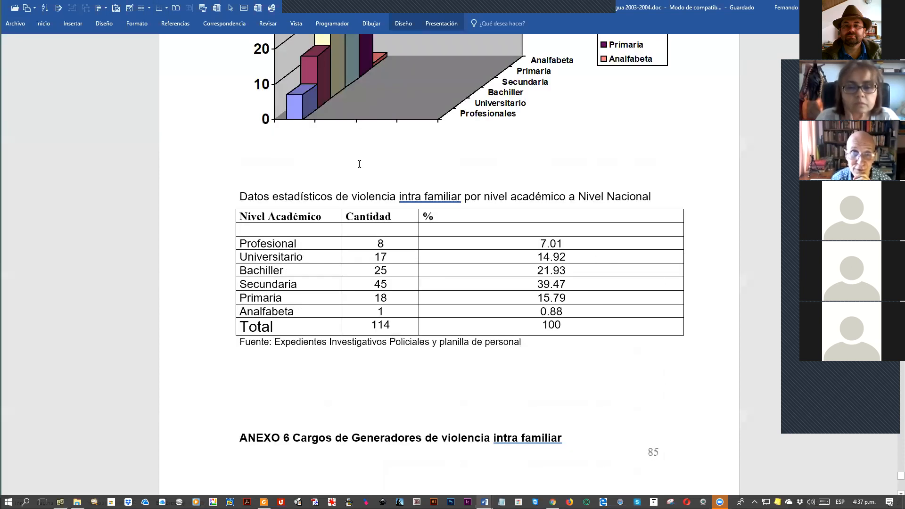
double_click(280, 242)
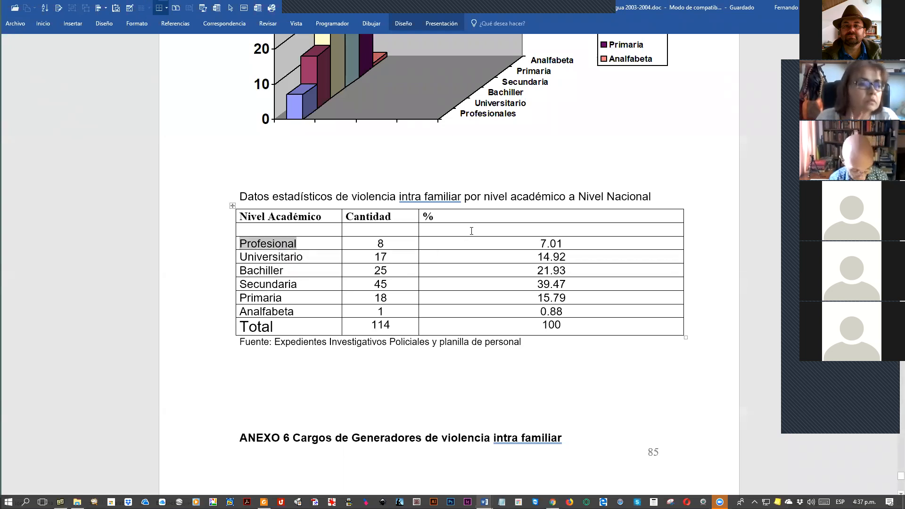
Step: View the Anexo 5 and Cargos pages side by side and select cell ranges in both tables to compare them
scroll(468, 235, down, 6)
scroll(475, 255, up, 4)
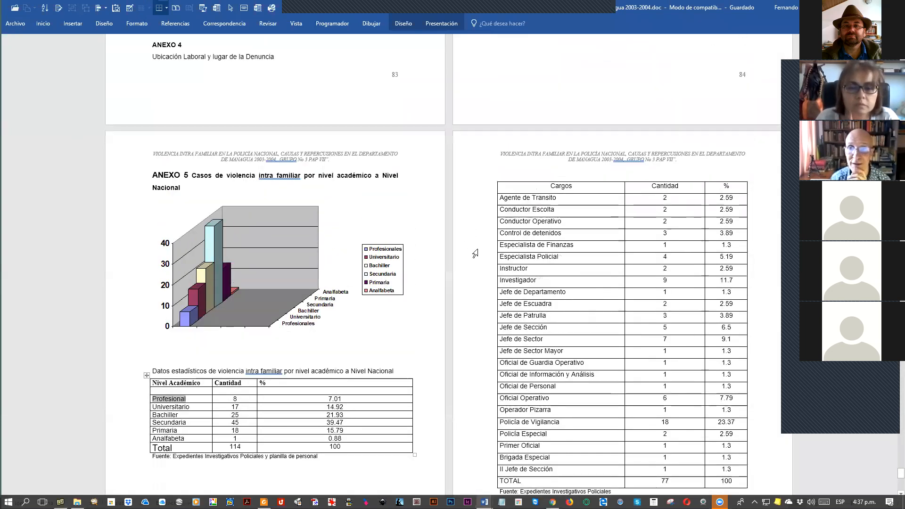
scroll(474, 254, down, 1)
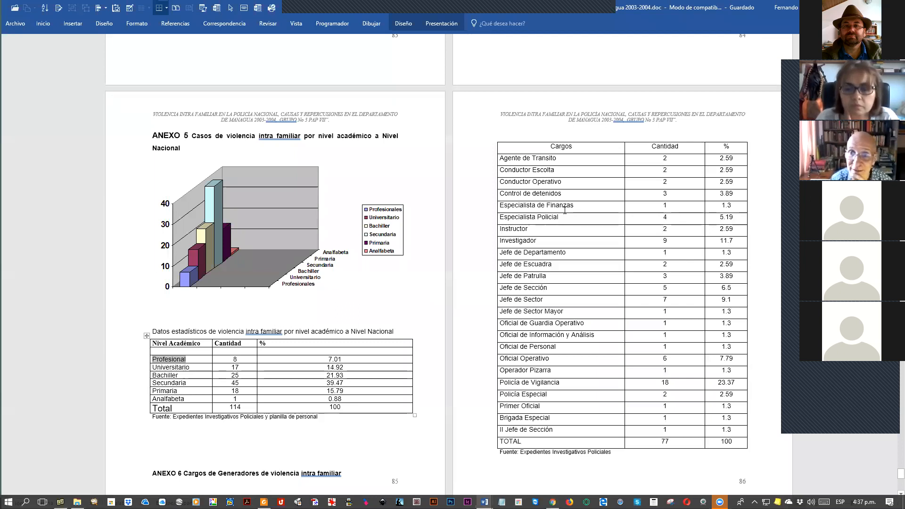
drag(533, 169, 533, 373)
drag(187, 359, 329, 407)
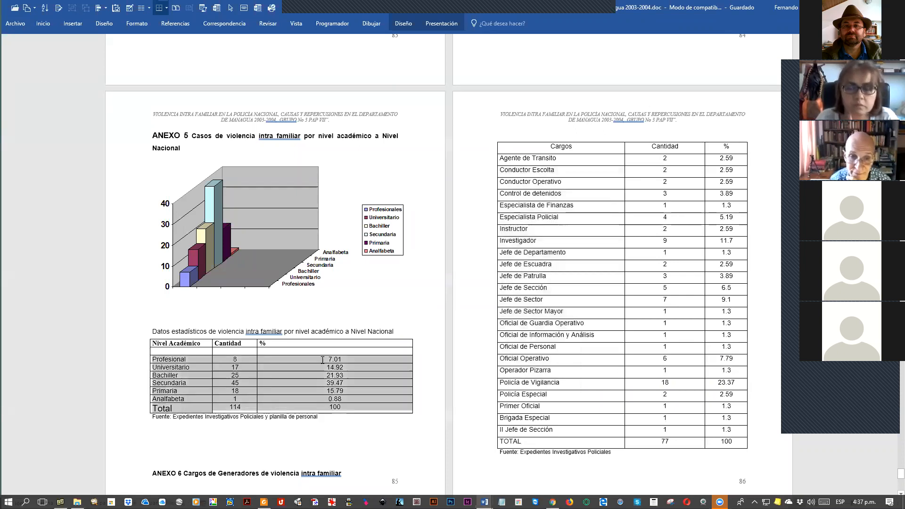
click(297, 361)
drag(129, 363, 123, 438)
click(179, 333)
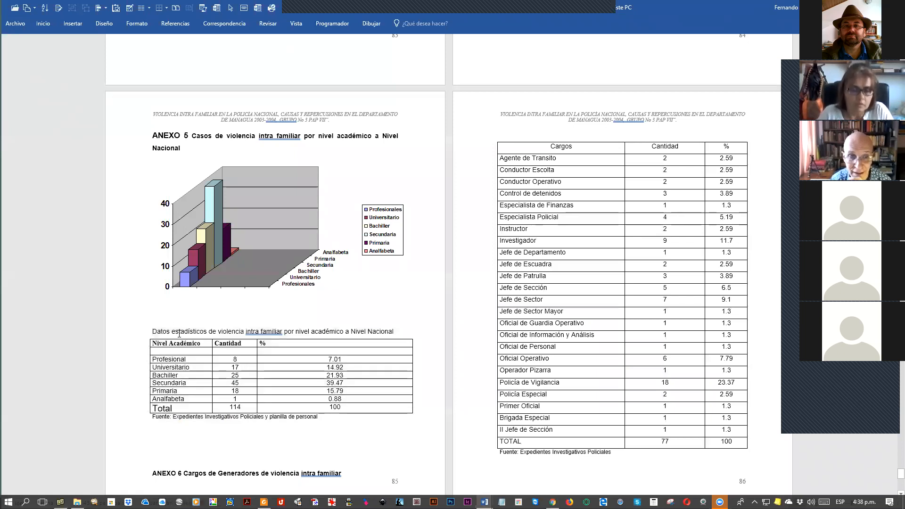
Step: Select the Nivel Académico caption, that whole table and the whole Cargos table to compare their behaviour
click(136, 333)
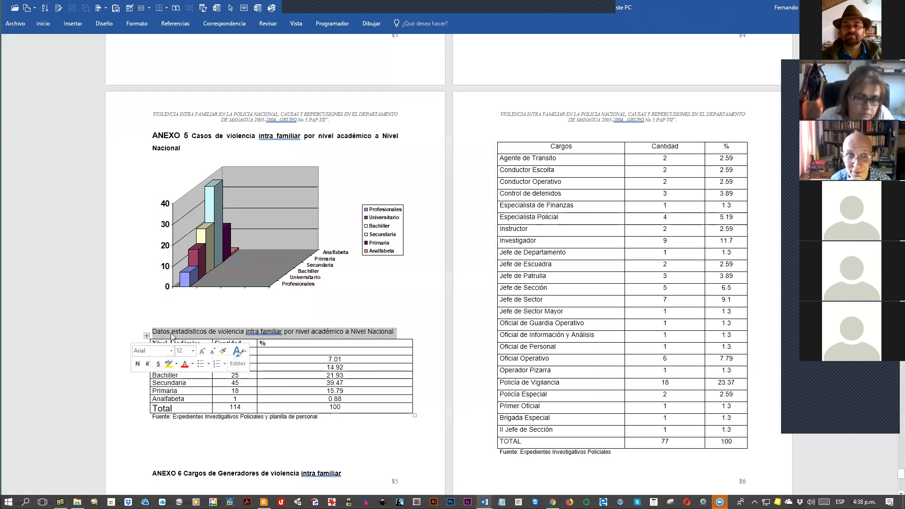
click(172, 332)
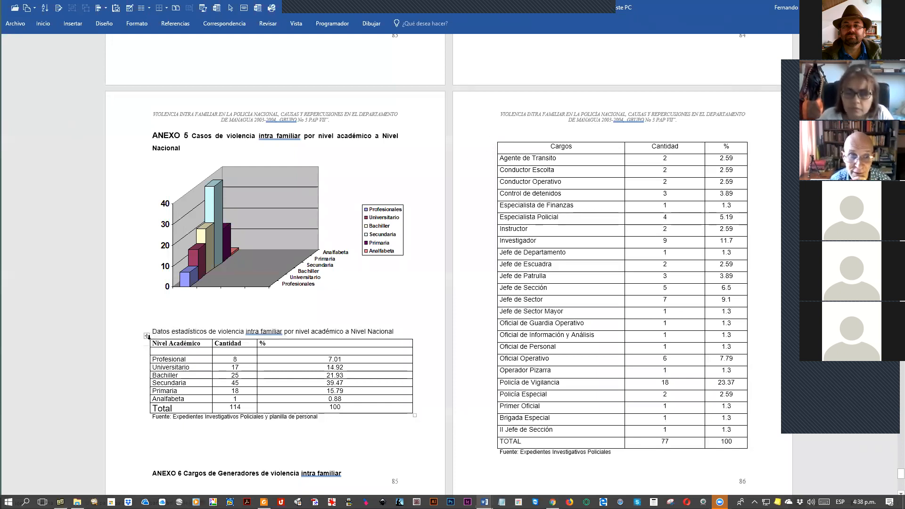
click(147, 336)
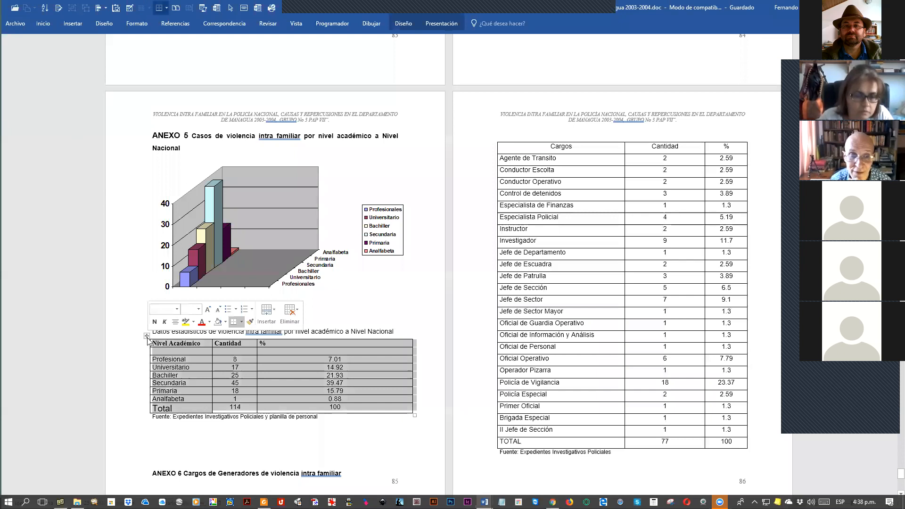
click(361, 335)
click(494, 138)
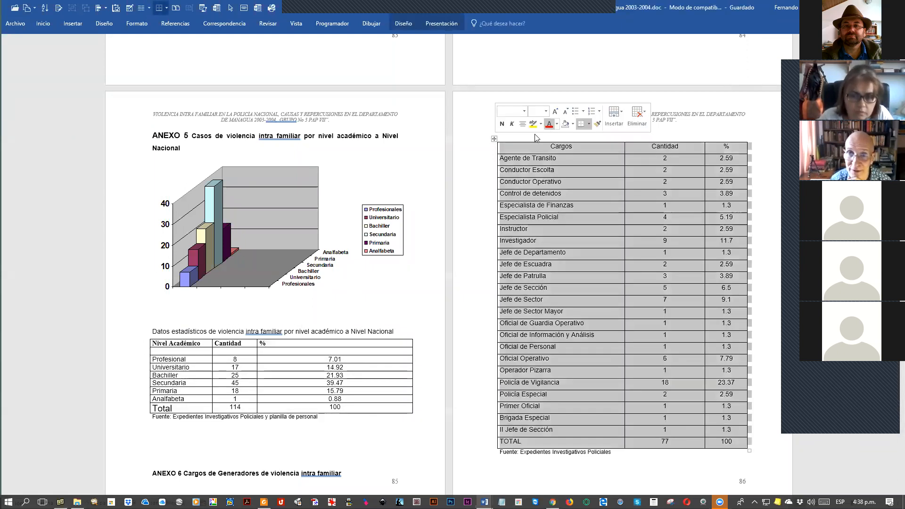
Step: Select the Cargos table's rows from the page margin and compare with a margin selection beside the Nivel Académico table
key(ctrl+z)
click(567, 120)
drag(472, 158, 466, 266)
drag(467, 307, 470, 445)
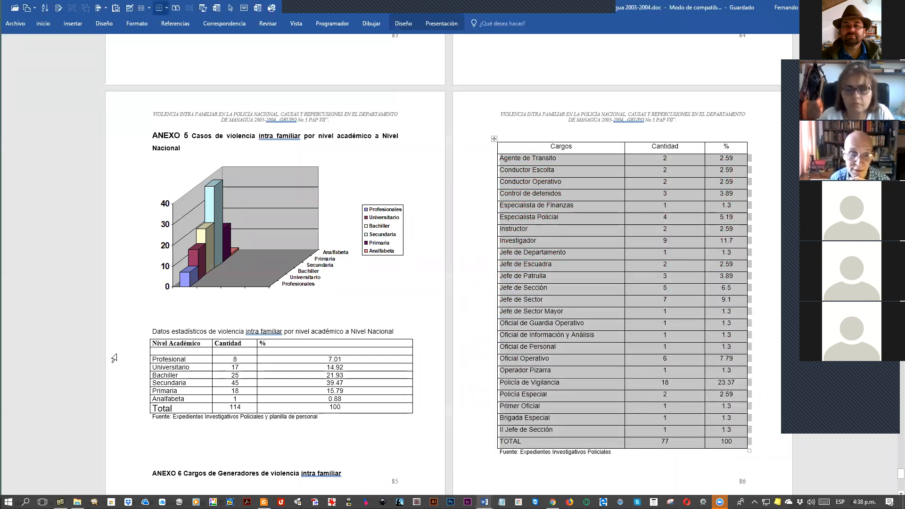
click(137, 334)
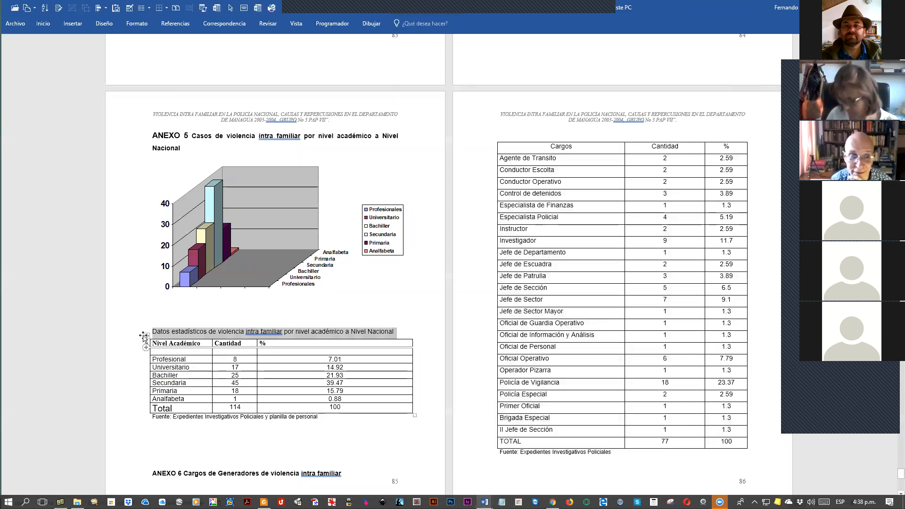
Step: Set the Nivel Académico table's text wrapping to Ninguno and select its rows from the page margin to check it
click(147, 335)
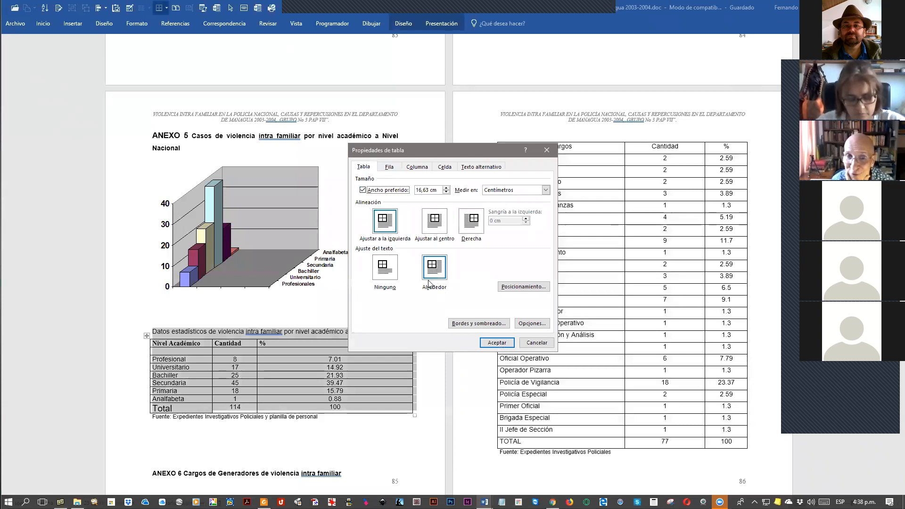
click(386, 275)
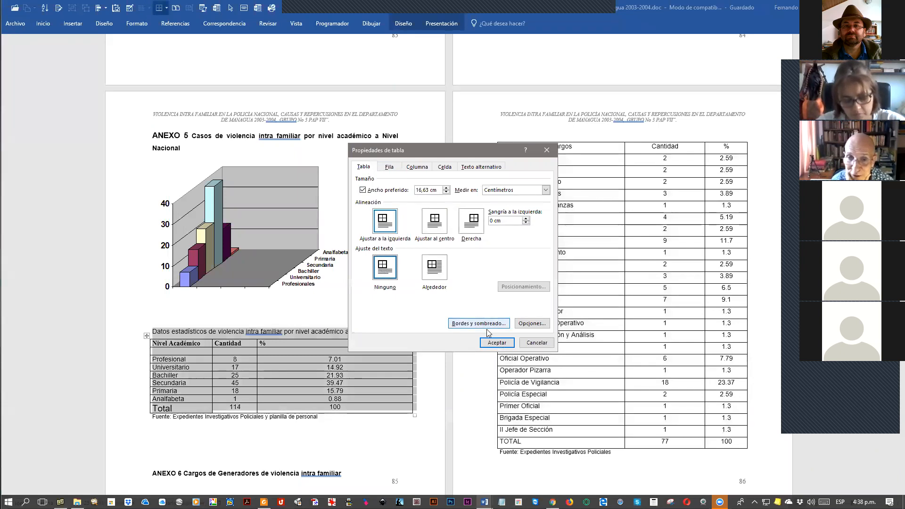
click(437, 278)
click(390, 277)
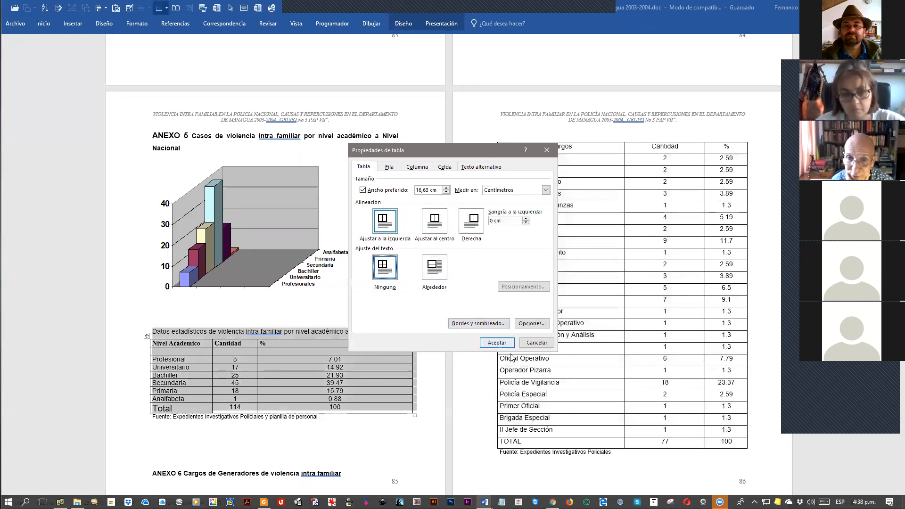
click(497, 342)
click(395, 331)
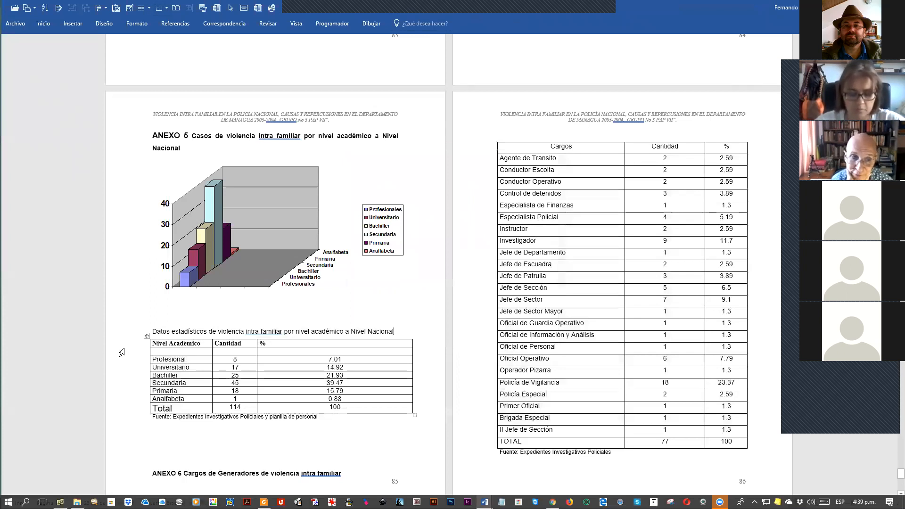
mouse_move(128, 348)
mouse_down()
mouse_move(126, 417)
mouse_move(129, 379)
mouse_move(136, 420)
mouse_move(124, 343)
mouse_up()
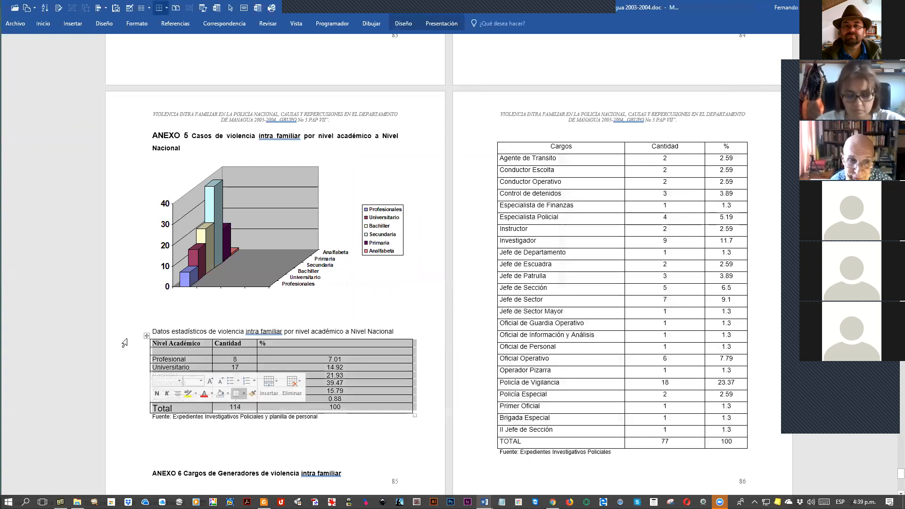
Step: Select the whole Nivel Académico table and the end of its caption to compare caption and table at closer range
click(184, 351)
click(146, 336)
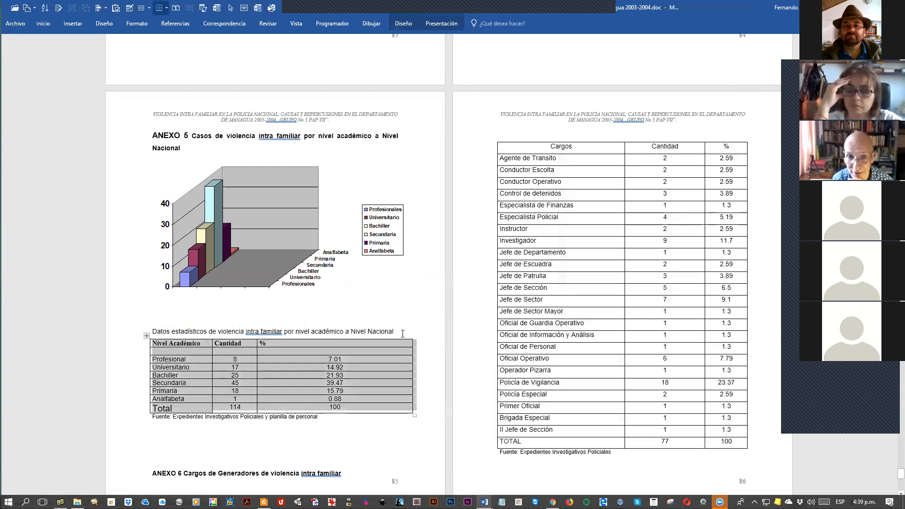
click(390, 327)
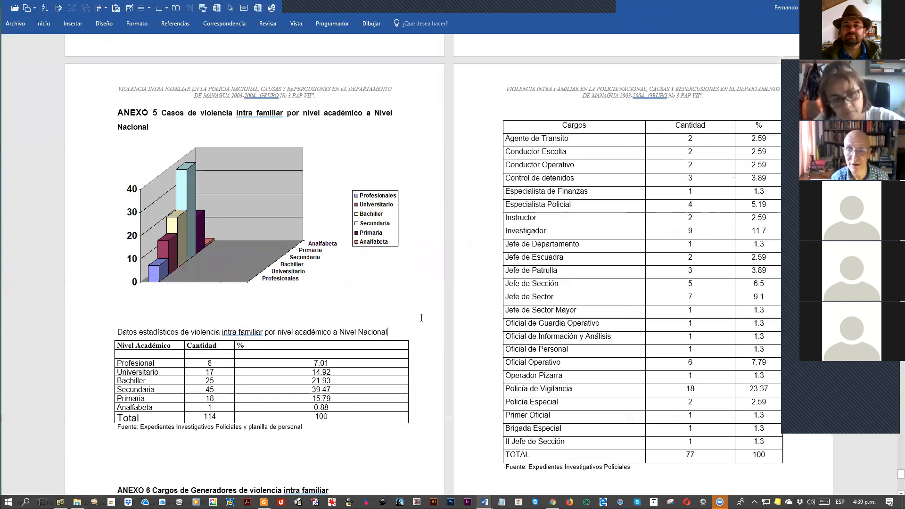
ctrl+scroll(602, 268, up, 5)
scroll(613, 217, down, 3)
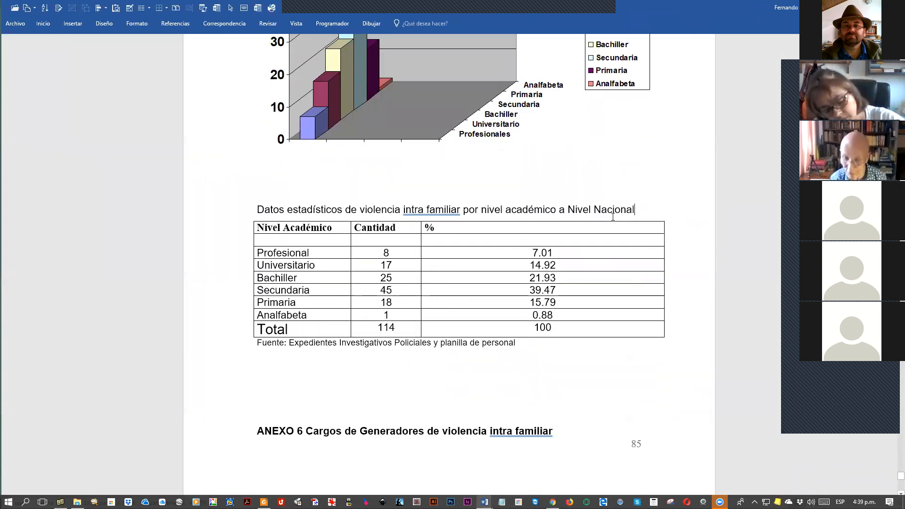
key(ctrl+shift+Left)
key(ctrl+shift+Left)
key(End)
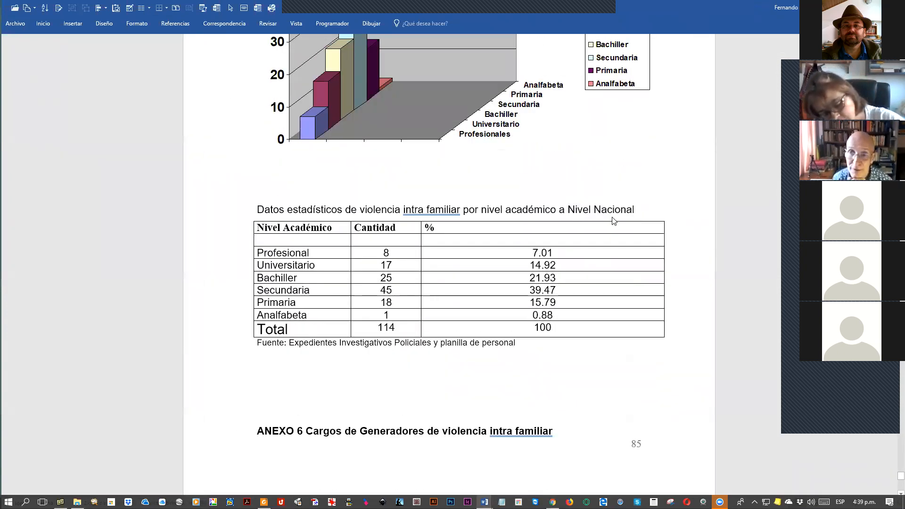
Step: Try inserting a new line reading ABC between the caption and the Nivel Académico table, and remove it again
key(Return)
text(ABC)
key(BackSpace)
key(BackSpace)
key(BackSpace)
key(BackSpace)
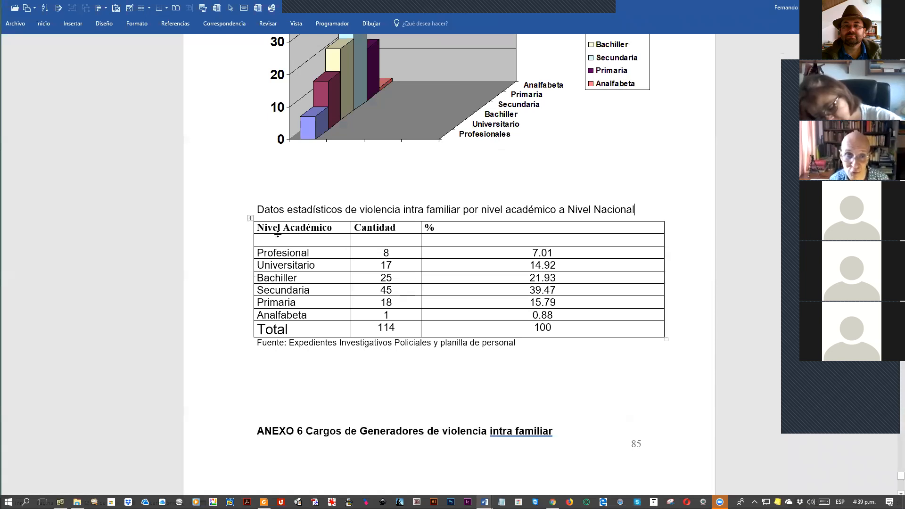
Step: Select the whole Nivel Académico table and place the cursor in its caption and header row to check their separation
click(250, 217)
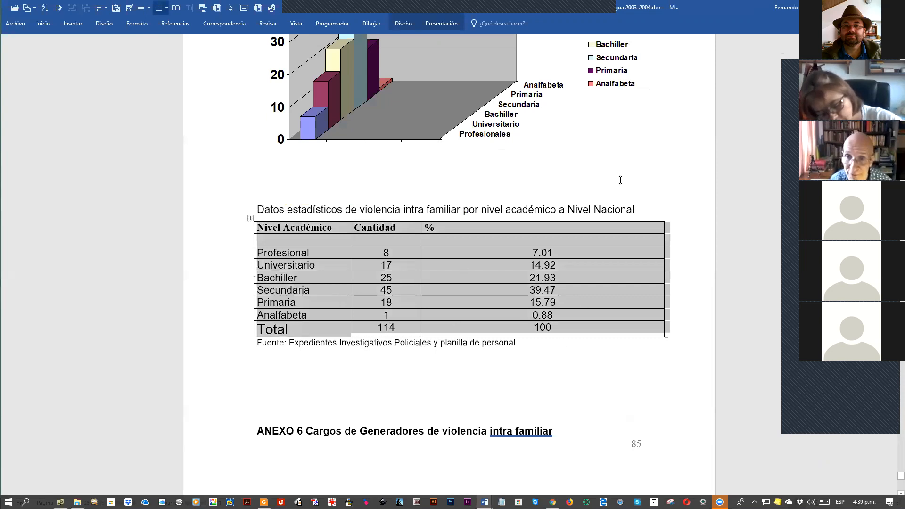
click(645, 210)
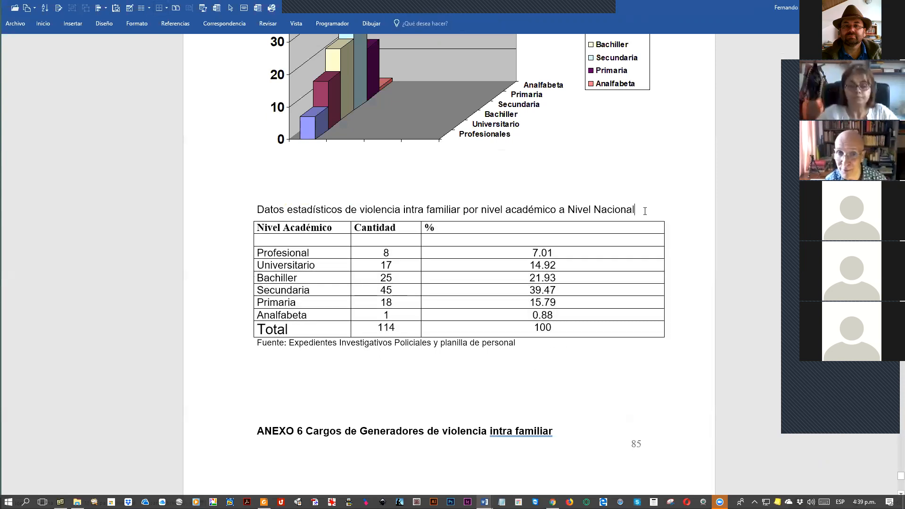
click(317, 229)
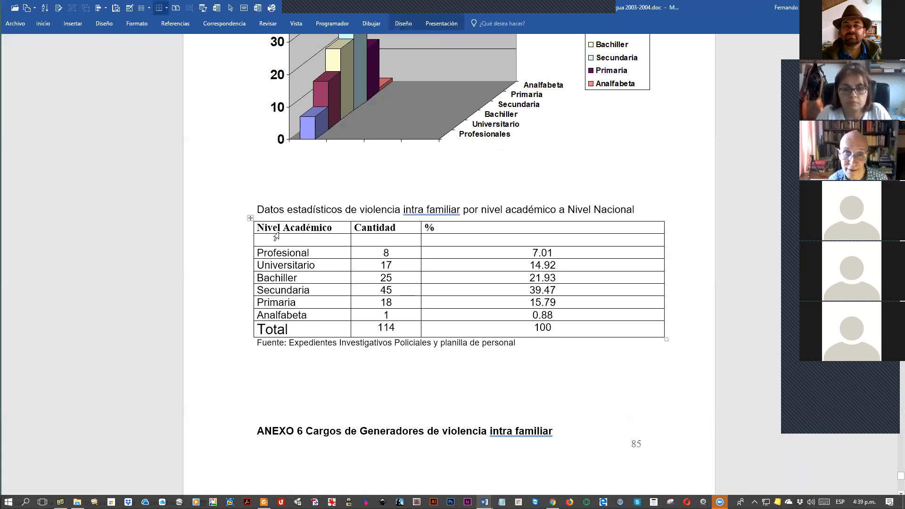
Step: Try auto-fitting the % column of the Nivel Académico table to its contents, undoing each attempt
click(615, 240)
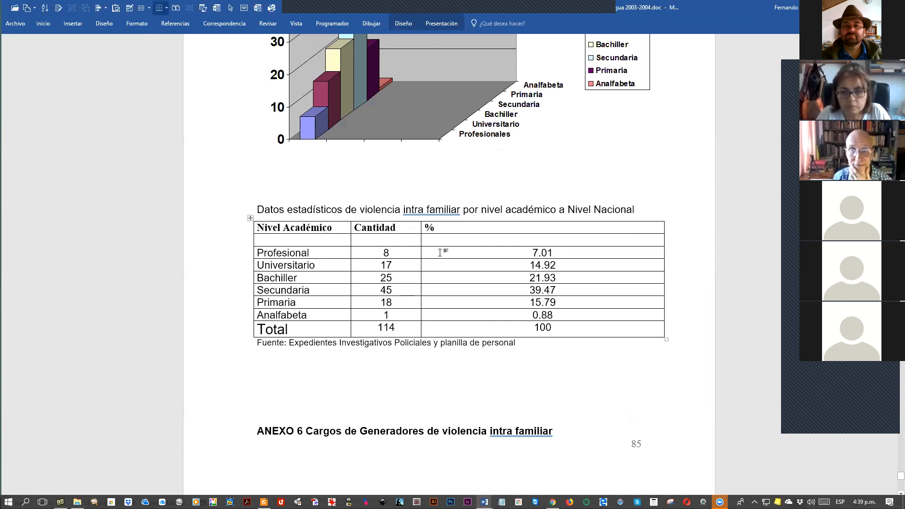
double_click(663, 243)
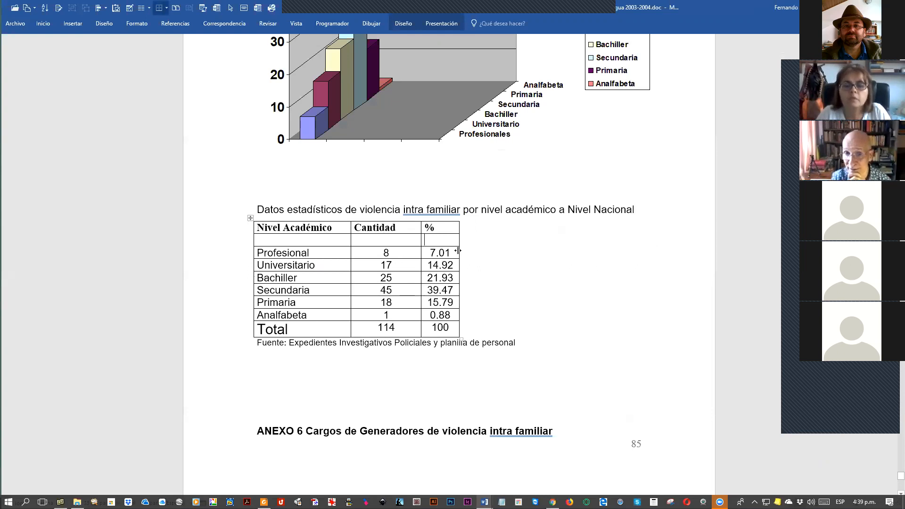
key(ctrl+z)
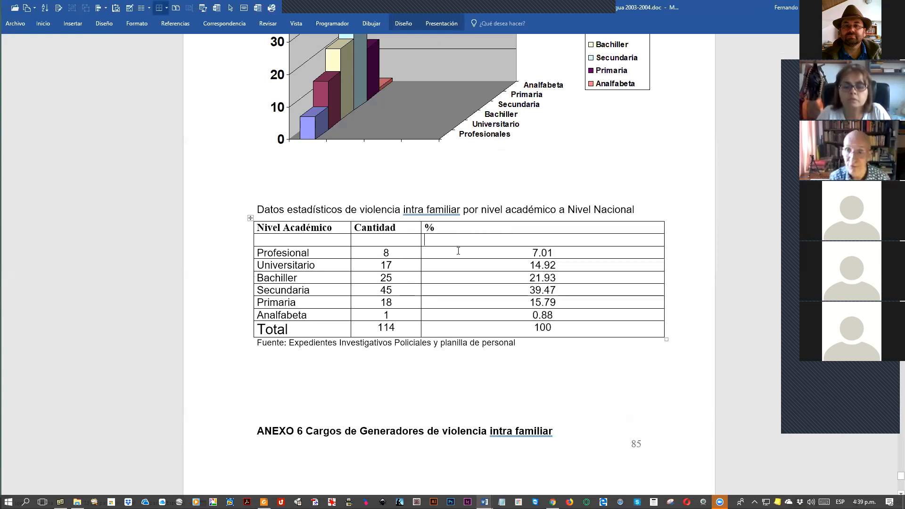
double_click(663, 253)
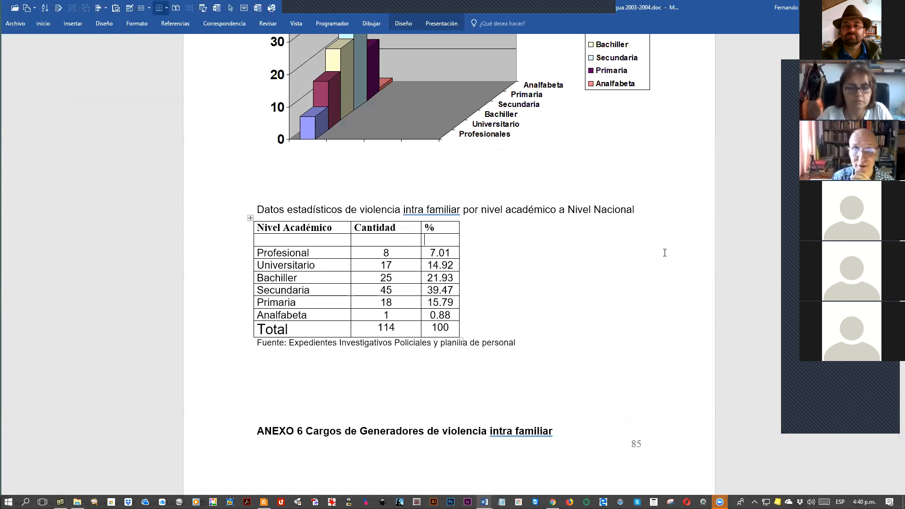
click(251, 218)
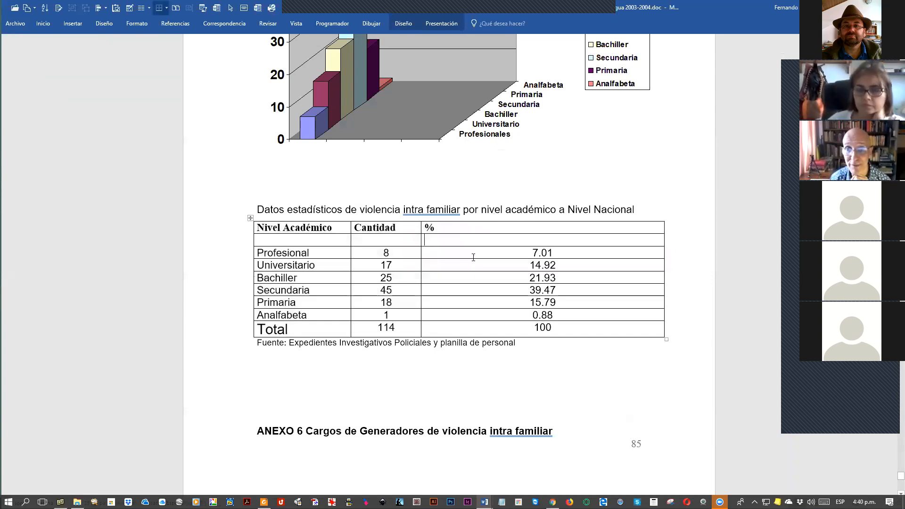
Step: Try auto-fitting the Nivel Académico, Cantidad and % columns to their contents, and undo those width changes
double_click(419, 242)
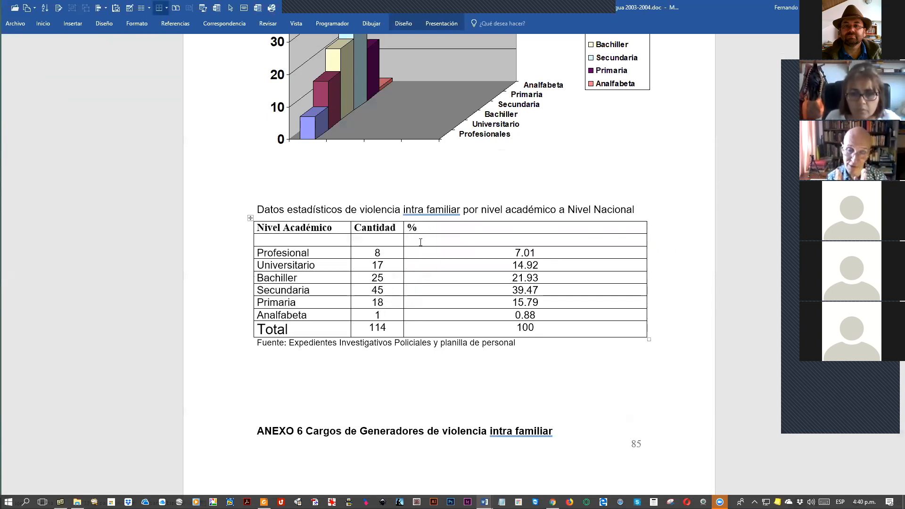
double_click(348, 240)
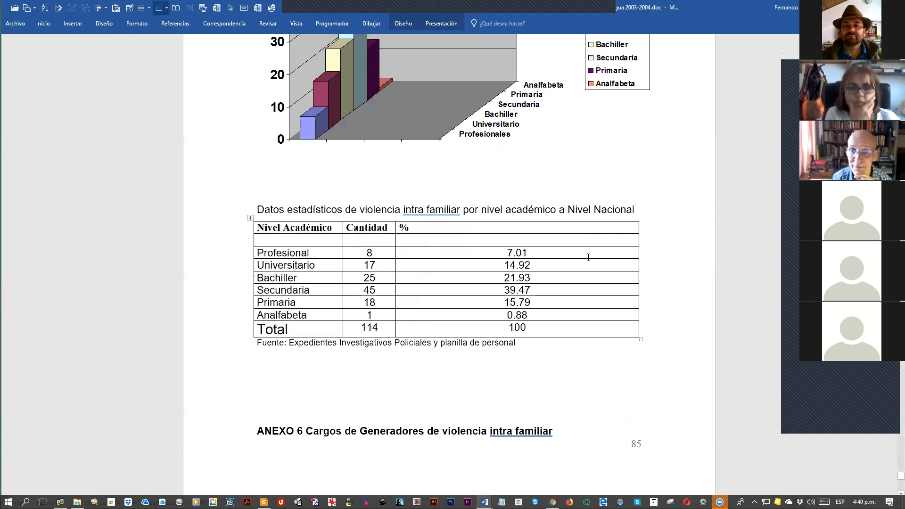
double_click(638, 240)
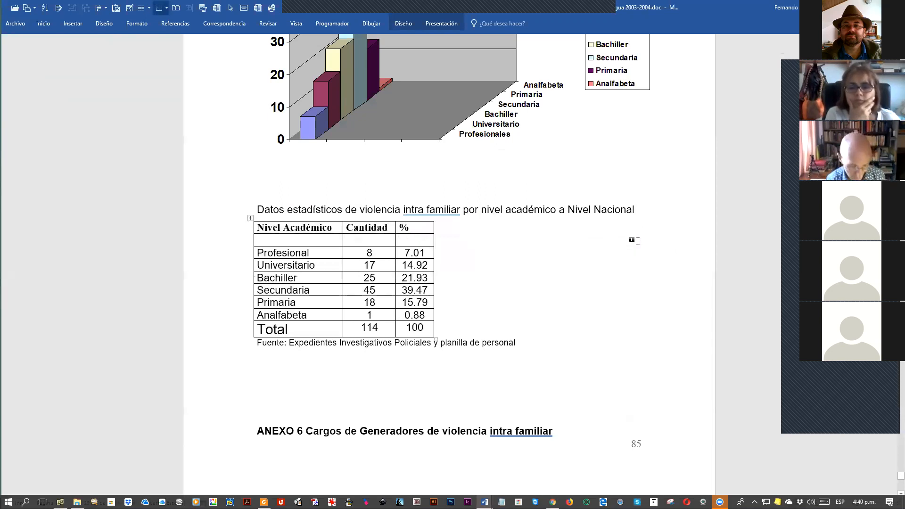
key(ctrl+z)
key(ctrl+z)
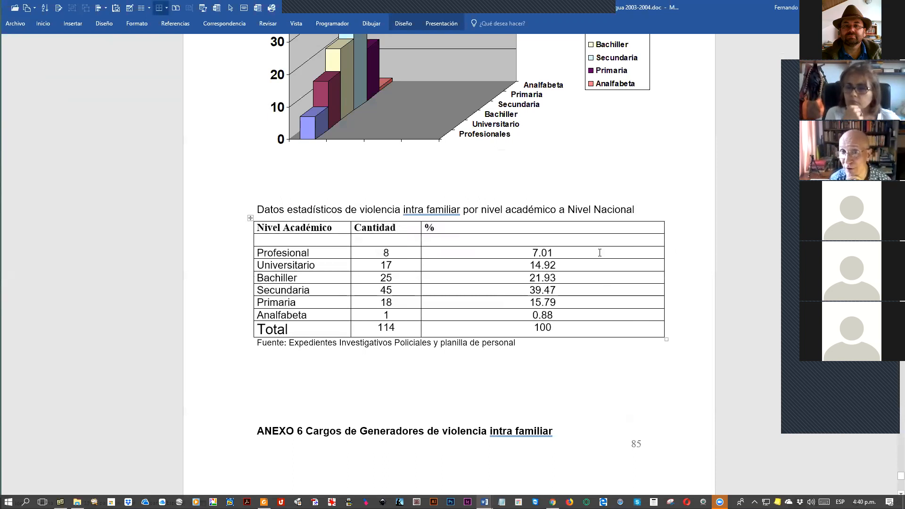
Step: Pad the Profesional row's 7.01 cell with trailing spaces and auto-fit the % column to its contents
click(587, 251)
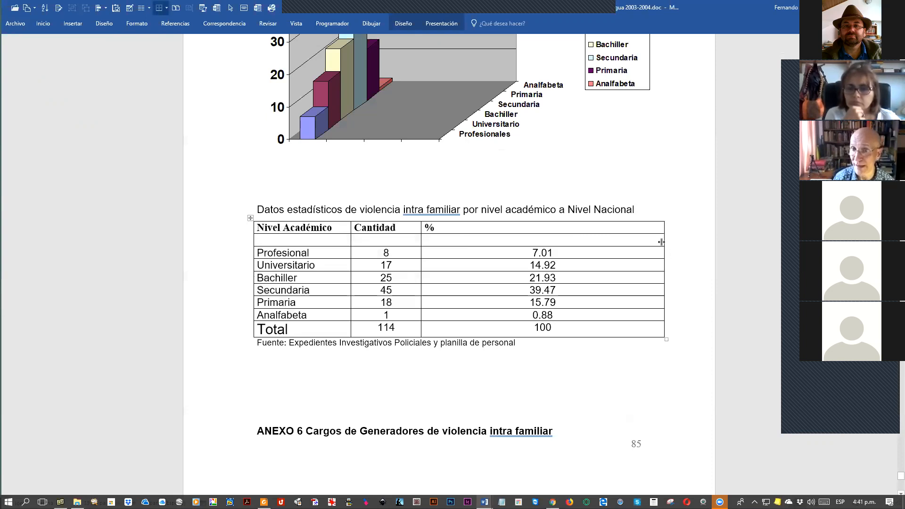
key(ctrl+z)
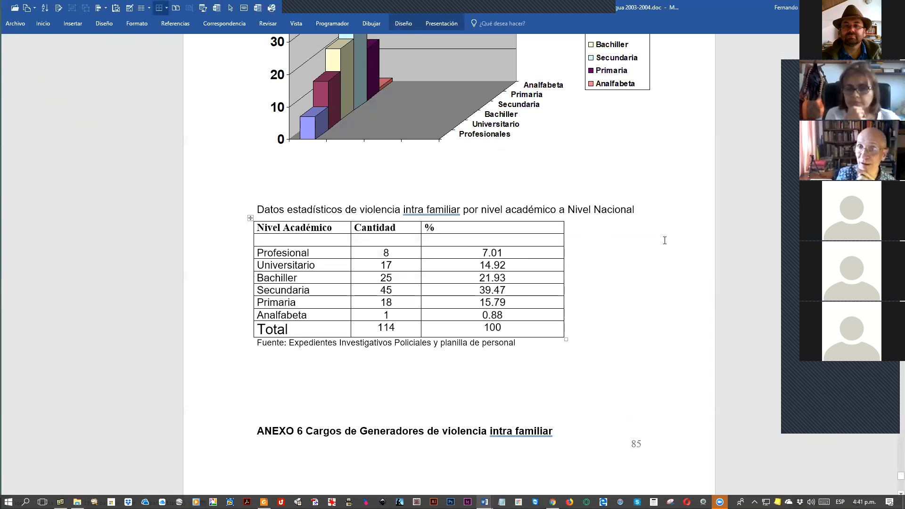
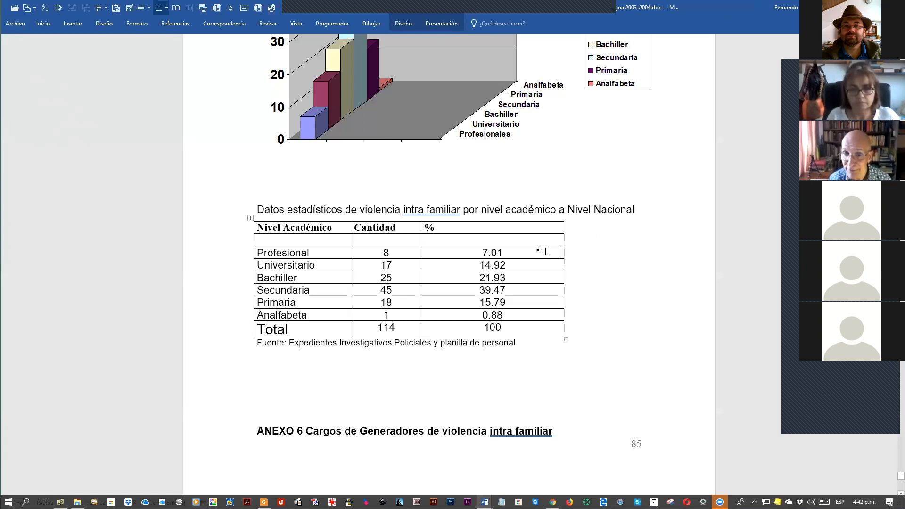
Step: Select the blank characters following 7.01 in the Profesional row one by one, back and forth, to examine the trailing spaces
key(shift+Left)
key(shift+Left)
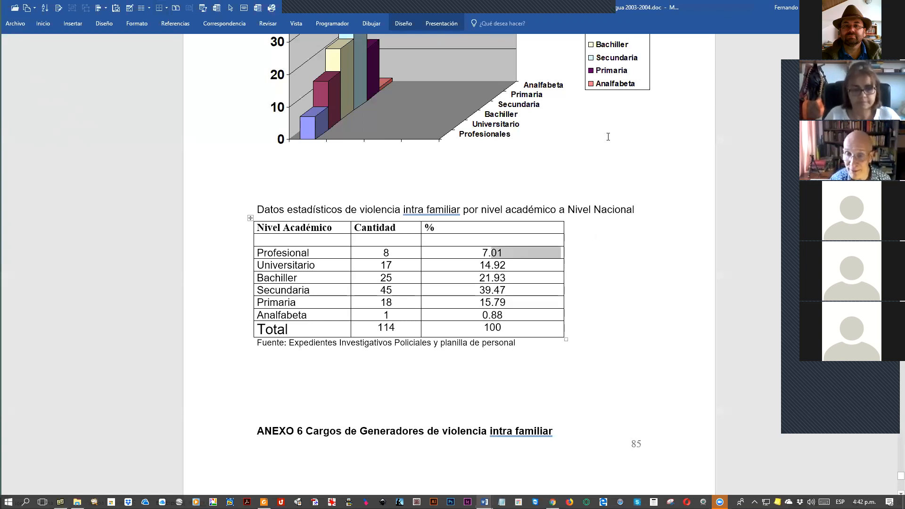
key(Up)
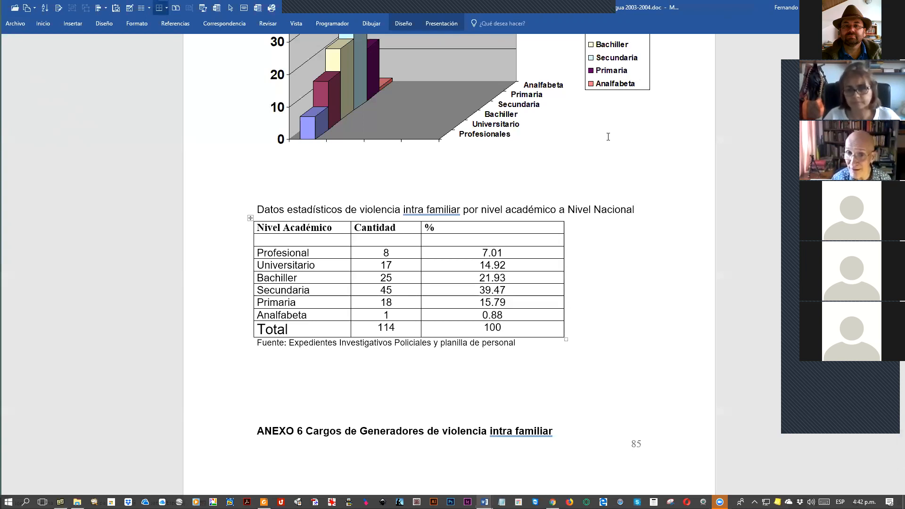
scroll(620, 184, up, 4)
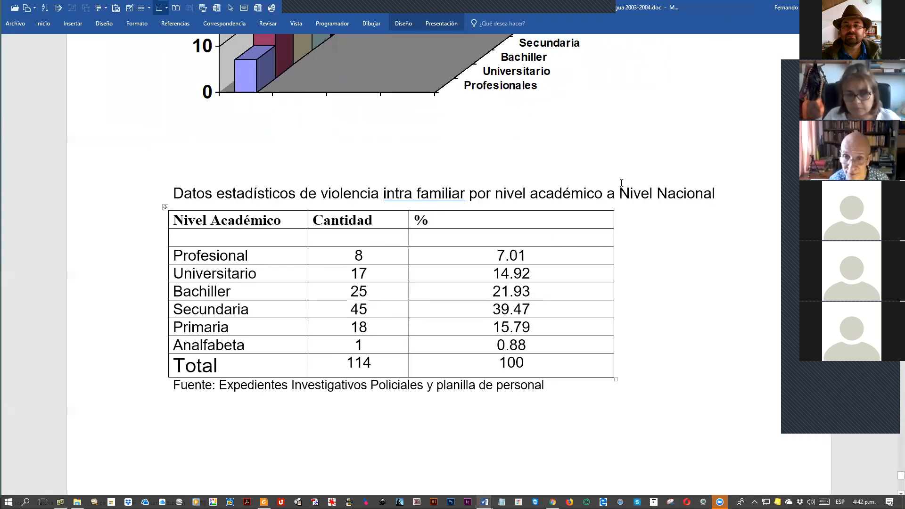
scroll(621, 182, up, 1)
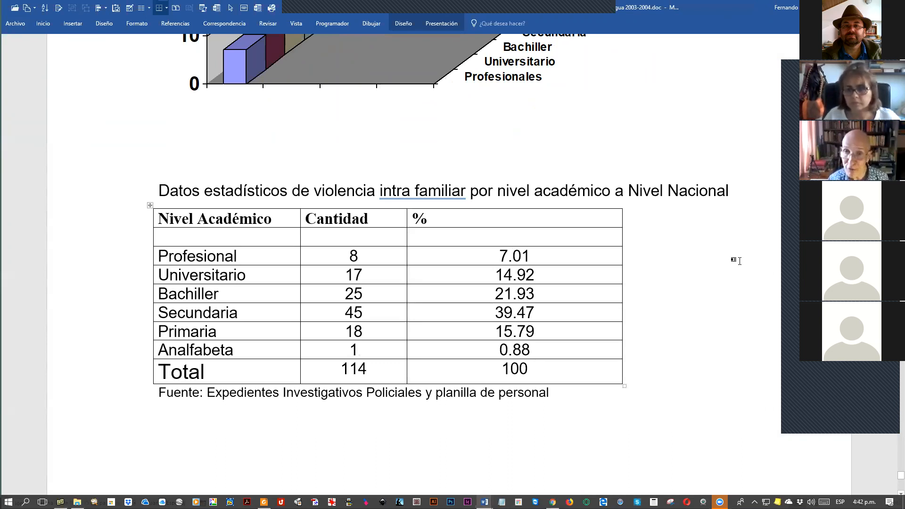
key(shift+End)
key(shift+Right)
key(shift+Right)
key(shift+Right)
key(shift+Right)
key(shift+Right)
key(shift+Right)
key(shift+Right)
key(shift+Left)
key(shift+Left)
key(shift+Left)
key(shift+Left)
key(shift+Left)
key(shift+Left)
key(shift+Left)
key(shift+Right)
key(shift+Right)
key(shift+Right)
key(shift+Right)
key(shift+Right)
key(shift+Right)
key(shift+Right)
key(shift+Right)
key(shift+Left)
key(shift+Left)
key(shift+Left)
key(shift+Left)
key(shift+Left)
key(shift+Left)
key(shift+Left)
key(shift+Left)
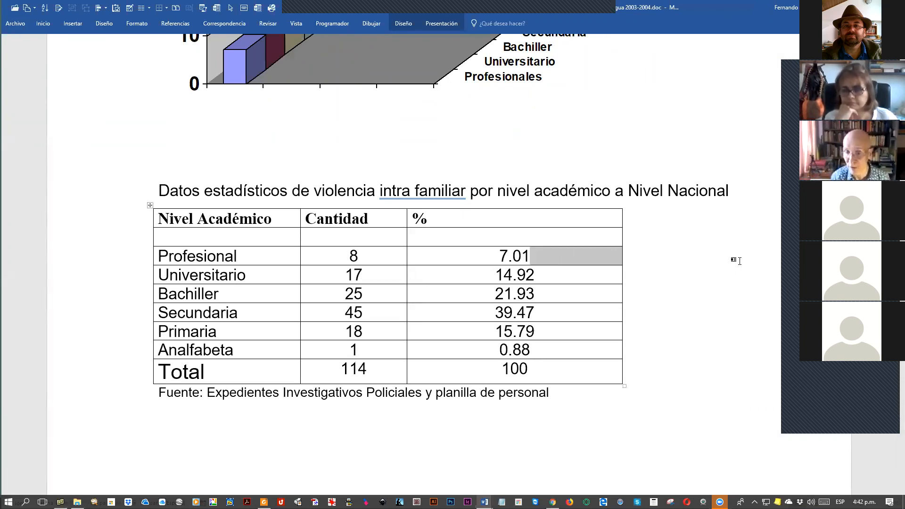
key(Left)
double_click(739, 261)
click(739, 261)
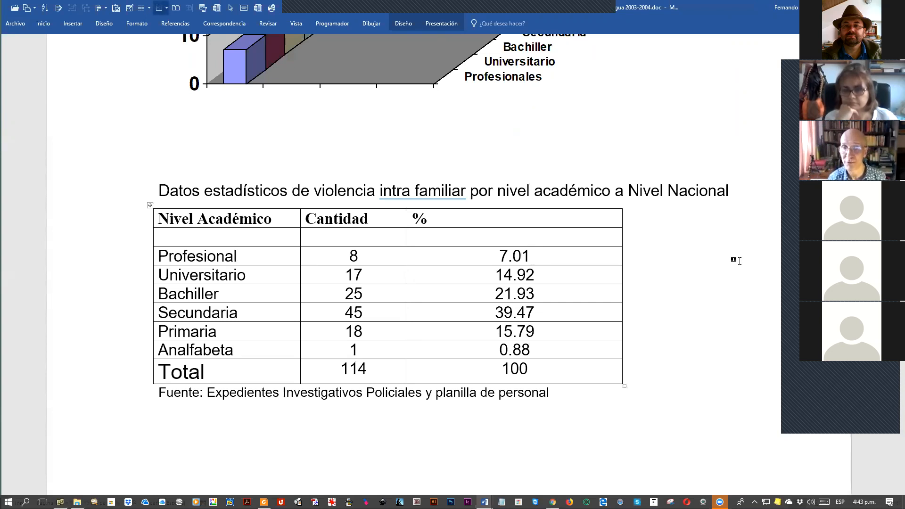
Step: Delete the trailing spaces after 7.01 in the Profesional row and auto-fit the % column to its contents
scroll(739, 260, up, 4)
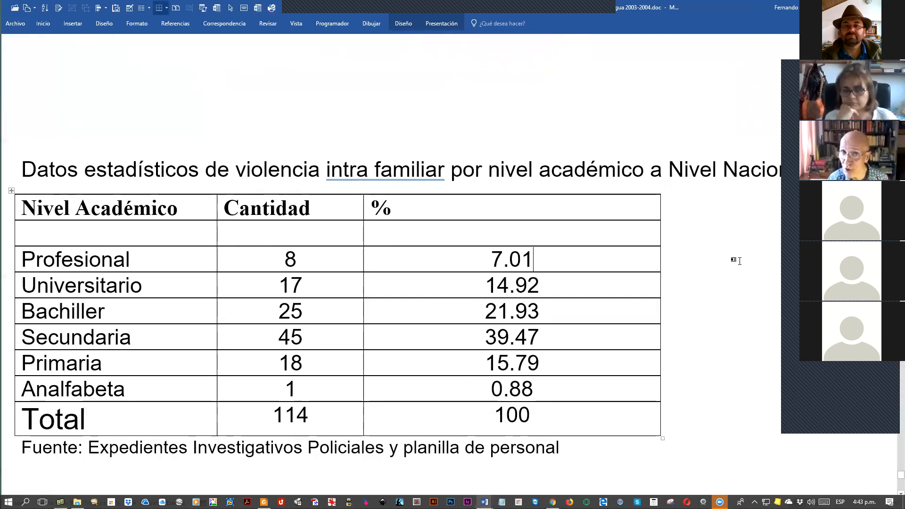
key(shift+Right)
key(shift+Right)
key(shift+Right)
key(shift+Right)
key(shift+Right)
key(shift+Right)
key(shift+Right)
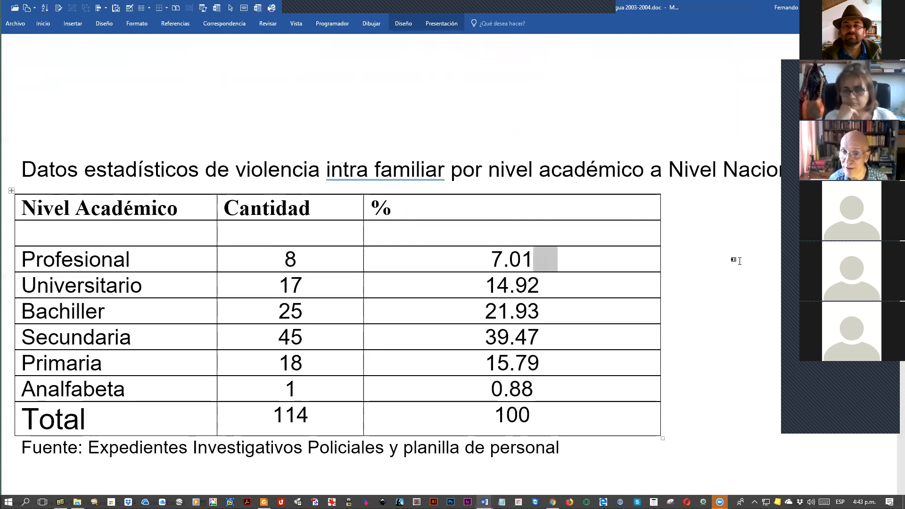
key(shift+Right)
key(shift+Right)
key(shift+Right)
key(shift+Right)
key(shift+Right)
key(shift+Right)
key(shift+Right)
key(shift+Right)
key(shift+Right)
key(shift+Right)
key(shift+Right)
key(shift+Right)
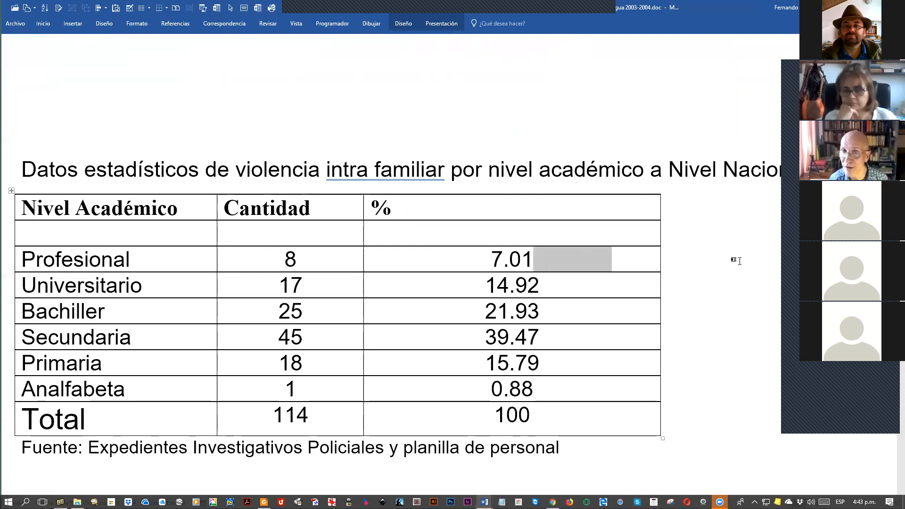
key(shift+Right)
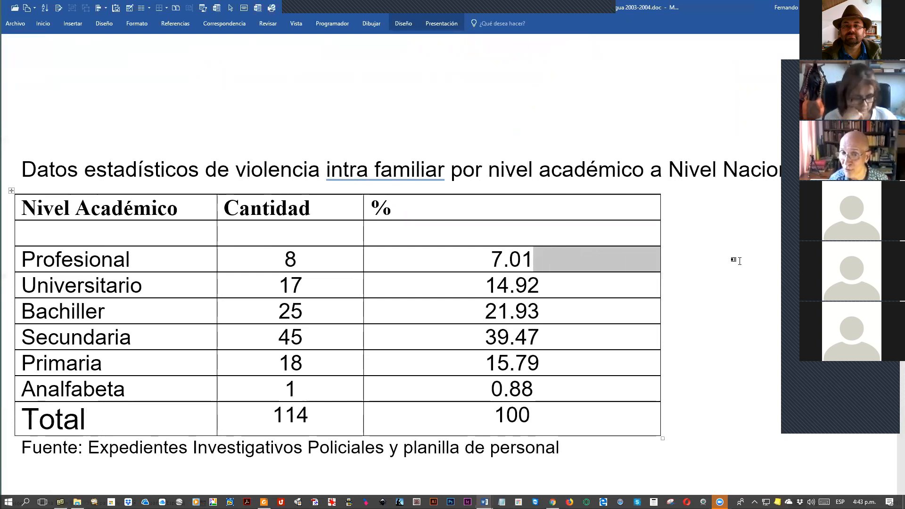
key(Delete)
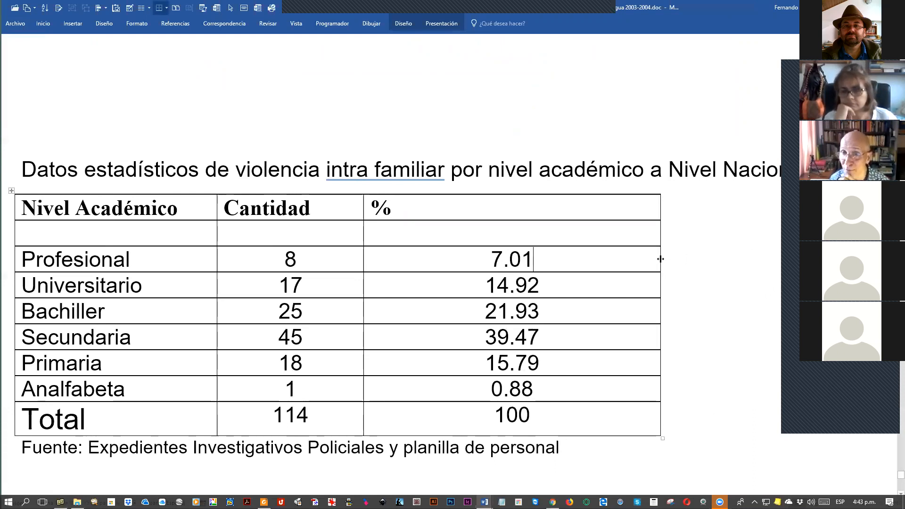
drag(659, 260, 516, 260)
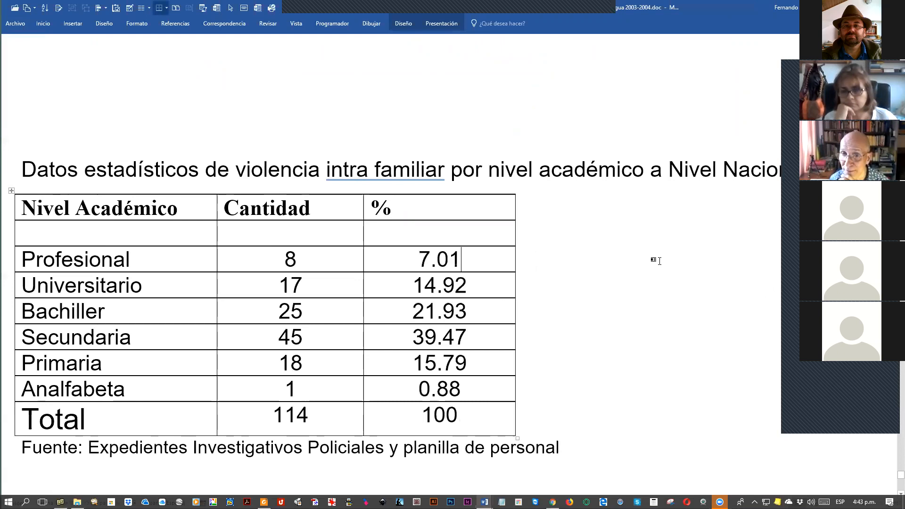
Step: Select the remaining blank space at the end of the Profesional row's % cell and delete it
click(492, 260)
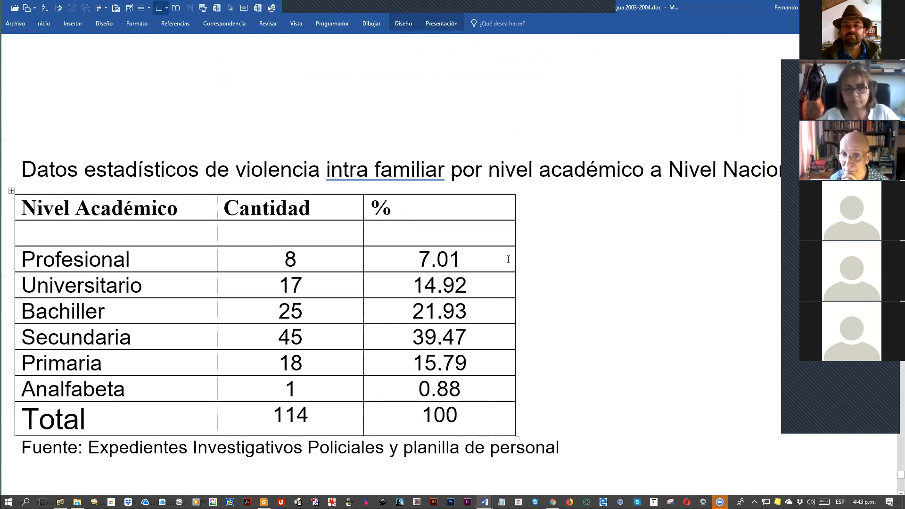
key(shift+Left)
key(shift+Left)
key(shift+Left)
key(shift+Left)
key(shift+Left)
key(shift+Left)
key(shift+Left)
key(shift+Left)
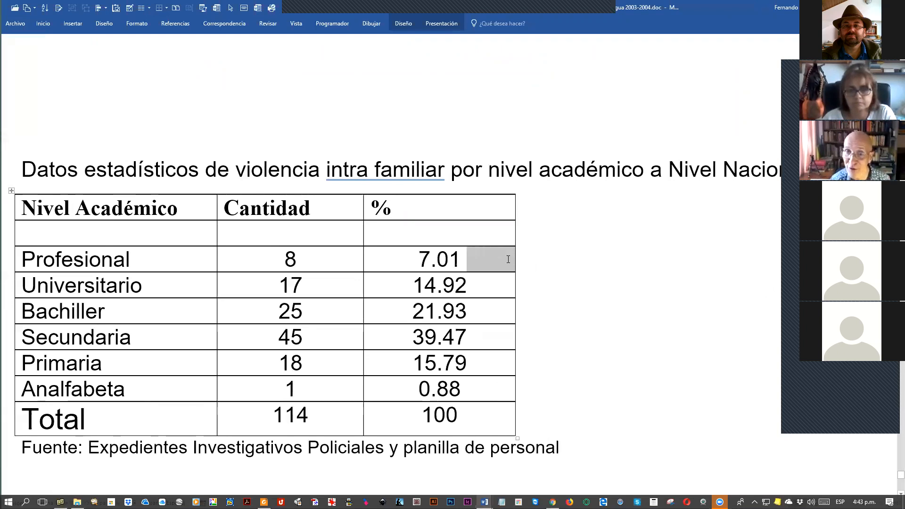
key(Delete)
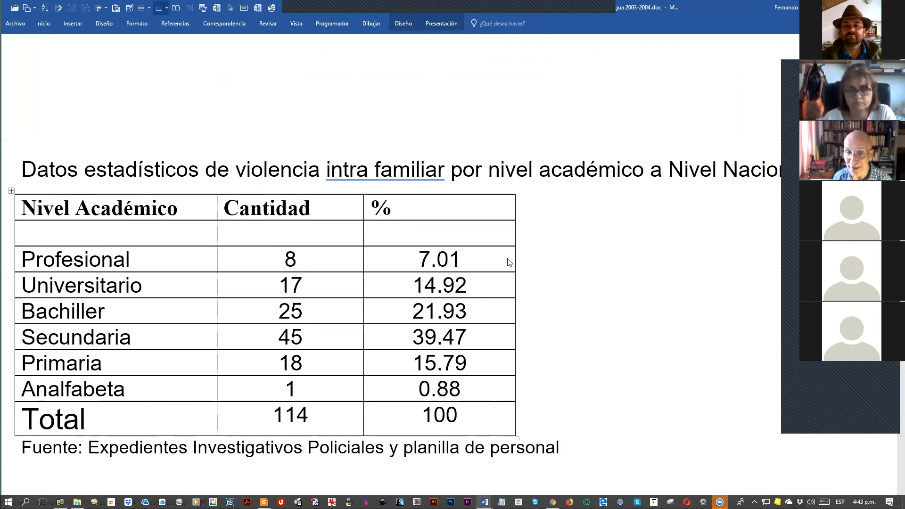
Step: Extend the selection character by character after 7.01 in the Profesional row to examine the trailing spaces up to the Universitario row
scroll(507, 259, up, 1)
scroll(508, 259, down, 1)
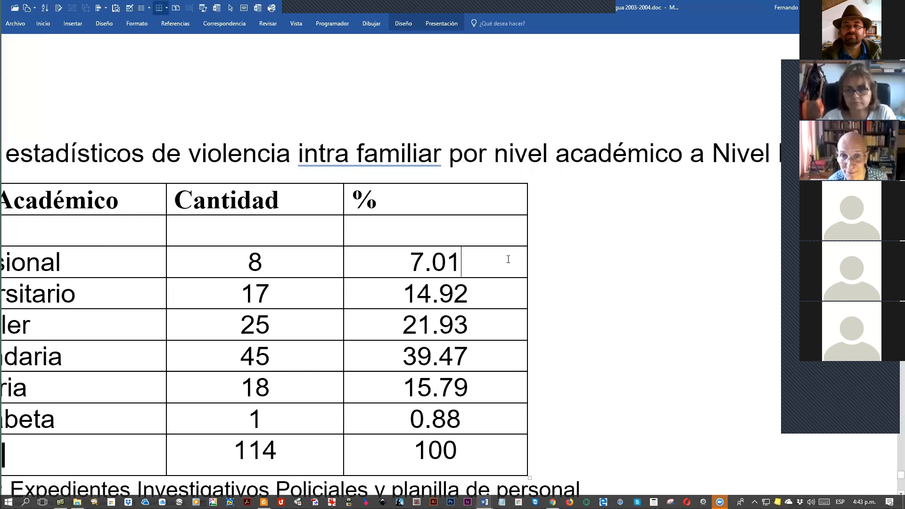
scroll(508, 259, up, 2)
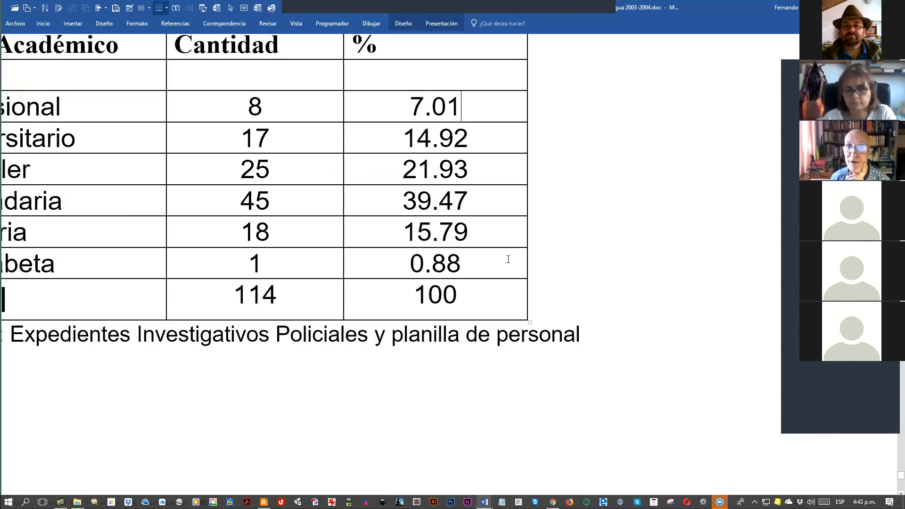
key(shift+Right)
key(shift+Right)
key(shift+Right)
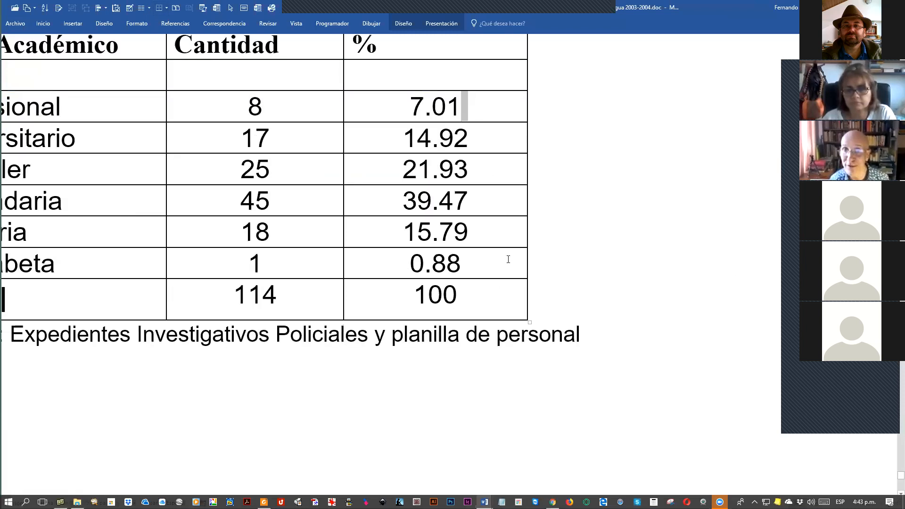
key(shift+Right)
key(shift+Right)
key(shift+Right)
key(shift+Right)
key(shift+Right)
key(shift+Right)
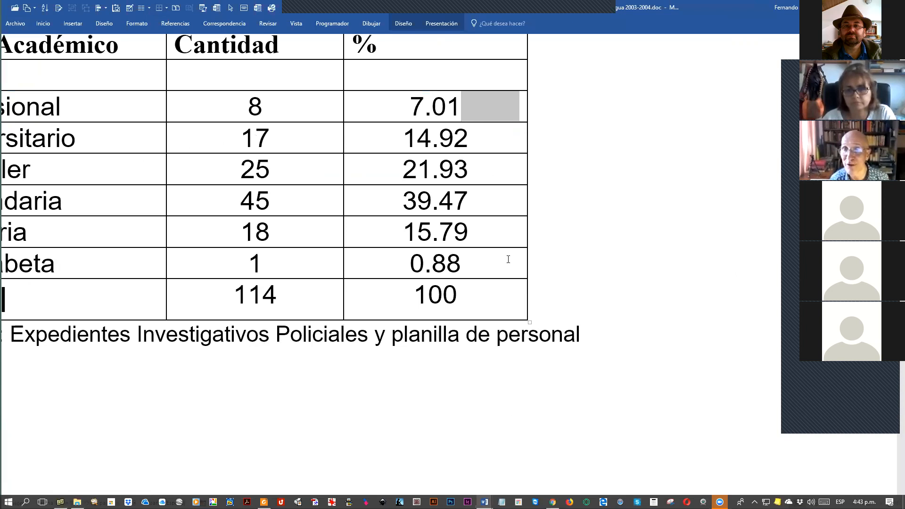
key(shift+Down)
key(shift+Right)
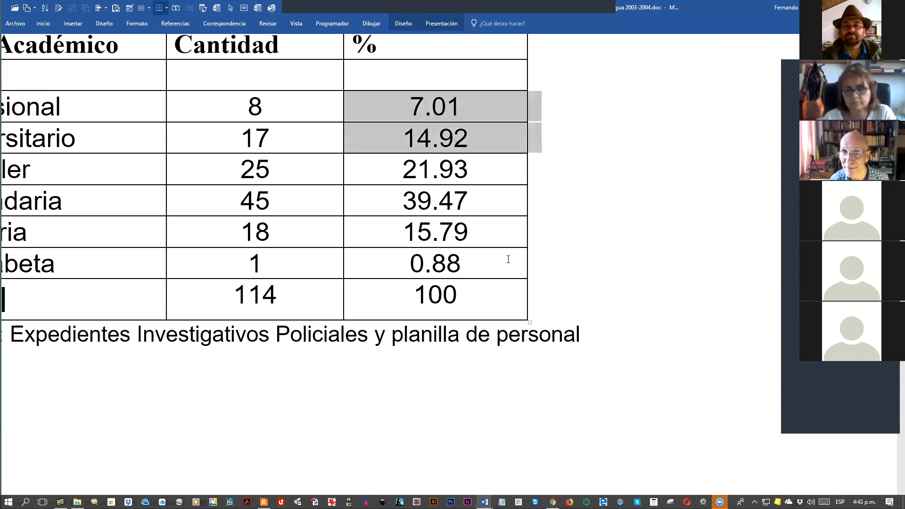
key(shift+Left)
key(shift+Left)
key(Up)
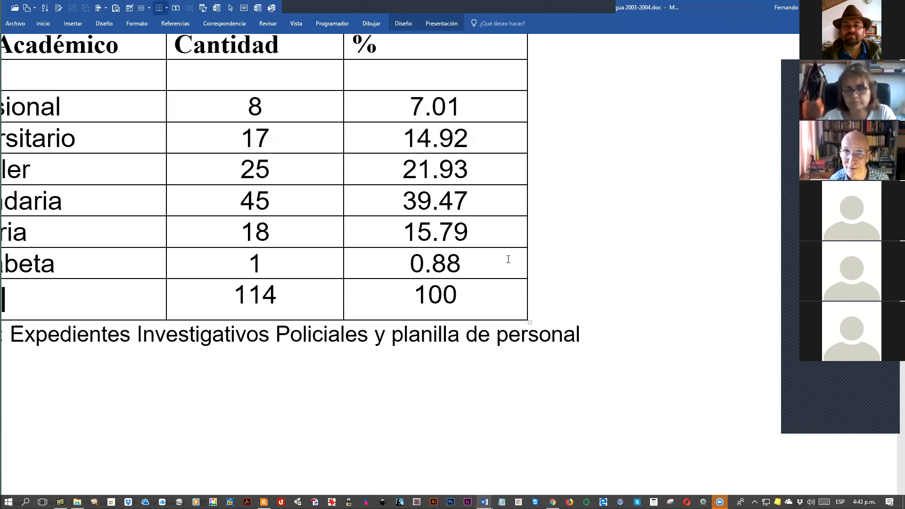
Step: Reselect the blank space between 7.01 and the cell's edge in the Profesional row to check what it contains
click(468, 101)
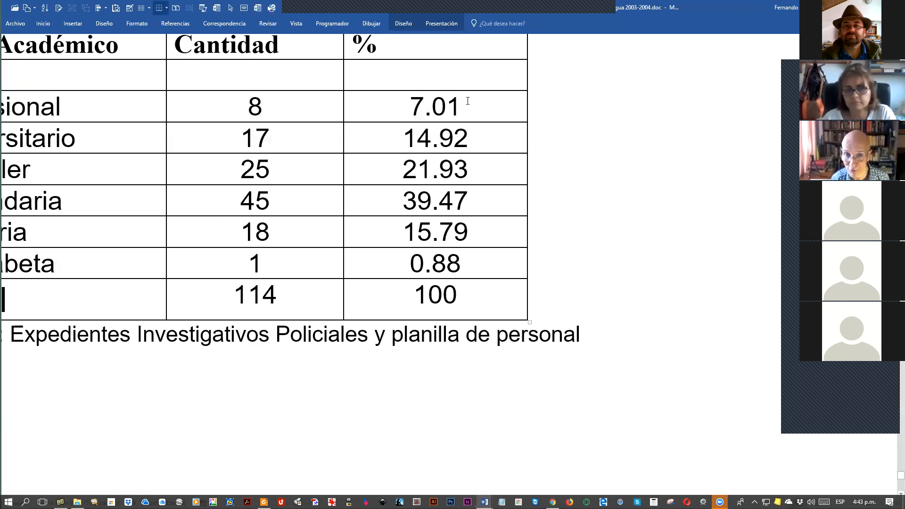
key(shift+Right)
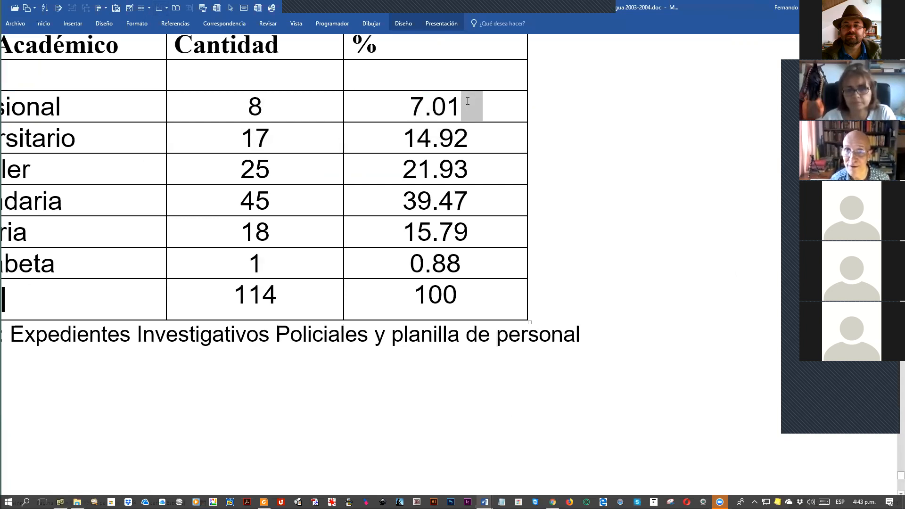
key(shift+Right)
key(shift+Right)
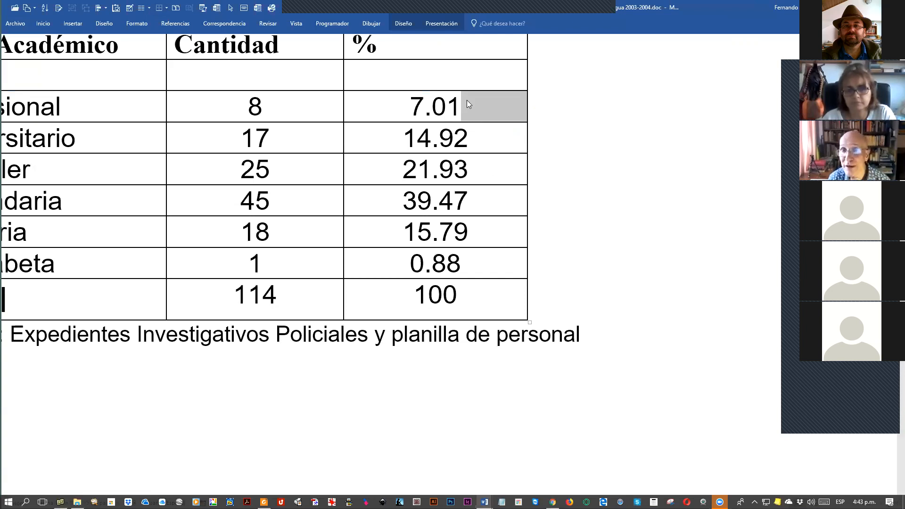
click(467, 100)
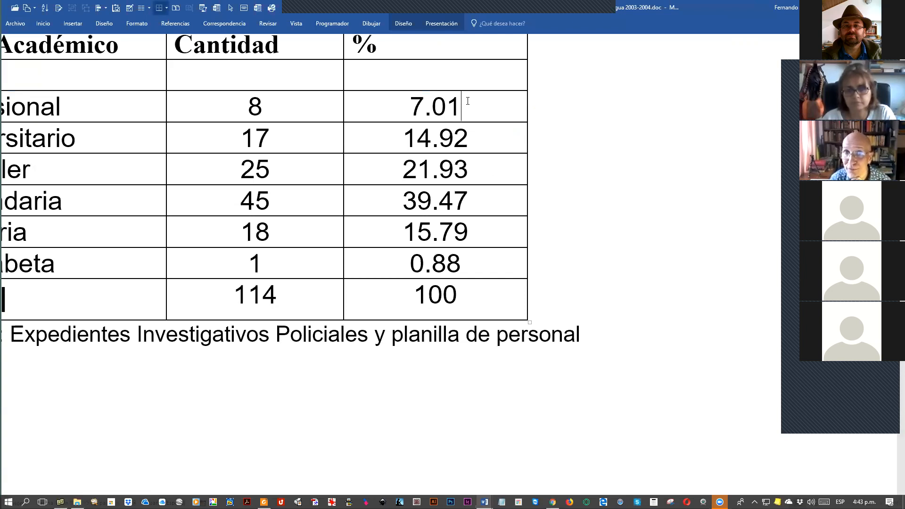
triple_click(468, 100)
key(Left)
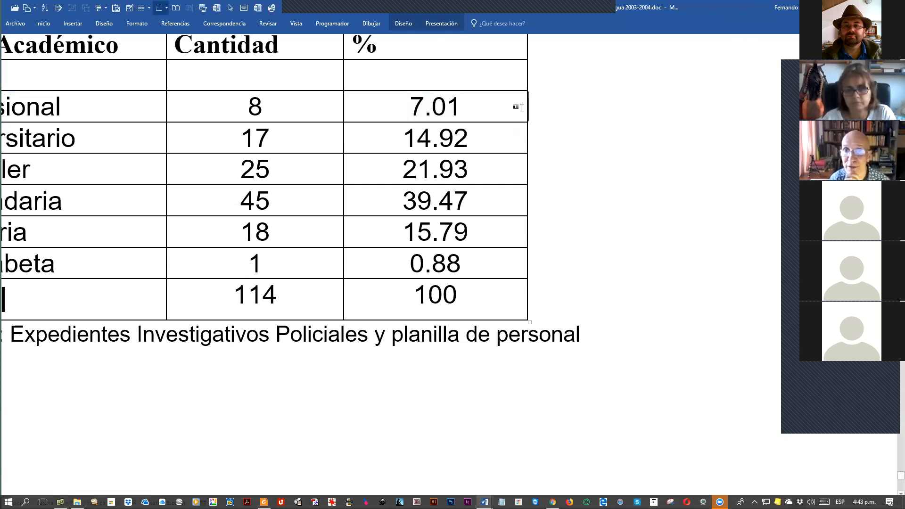
Step: Auto-fit the % column of the academic-level table to its contents
scroll(521, 108, up, 5)
scroll(527, 224, down, 3)
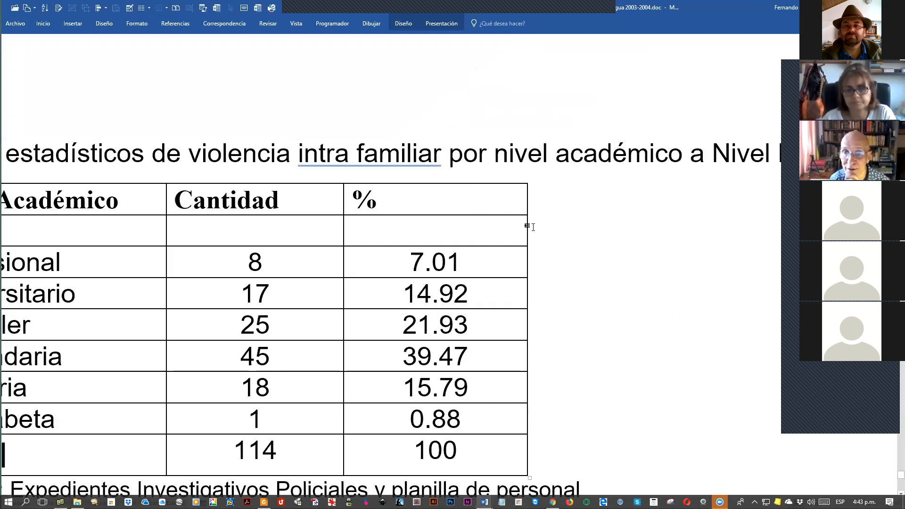
scroll(527, 226, down, 3)
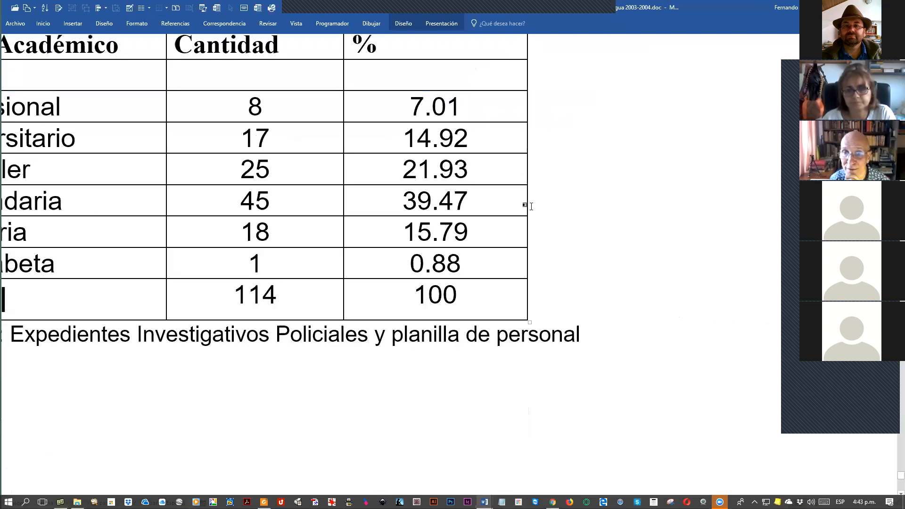
double_click(525, 168)
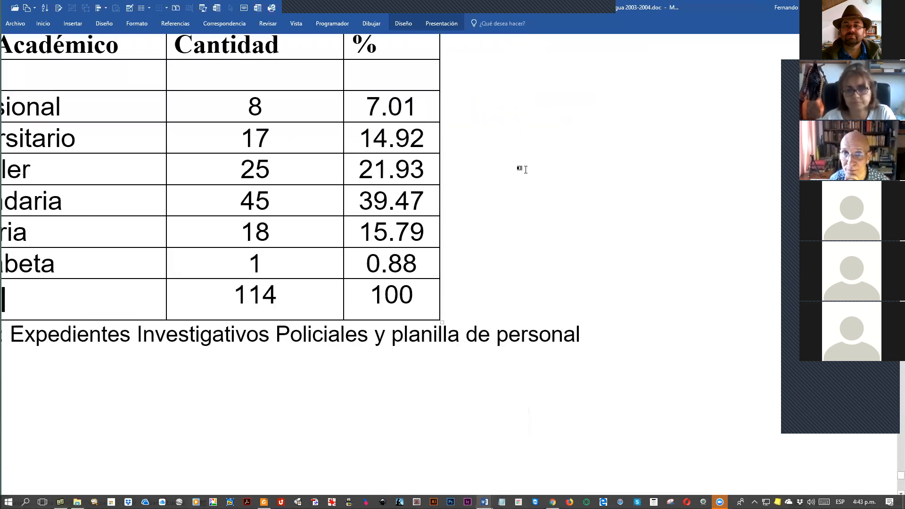
click(488, 115)
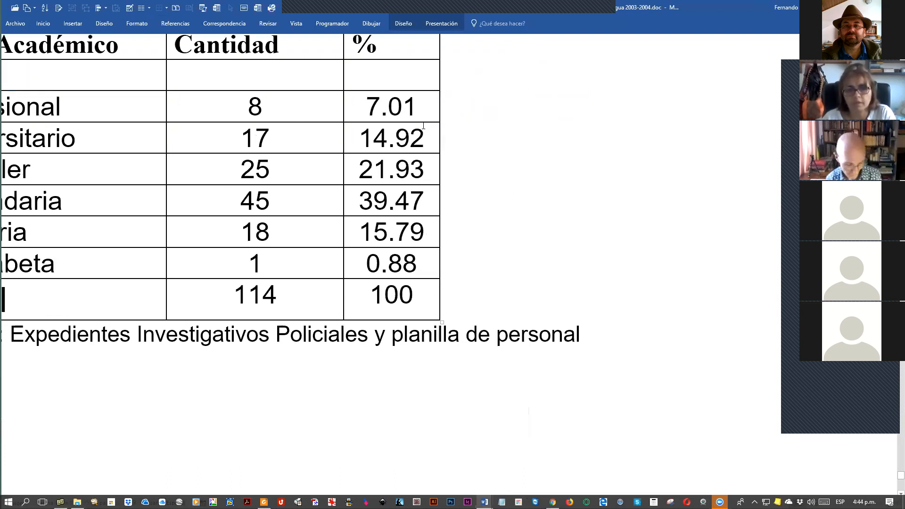
Step: Examine the tables and chart of the annexes around ANEXO 5, viewing whole pages side by side
scroll(423, 126, down, 5)
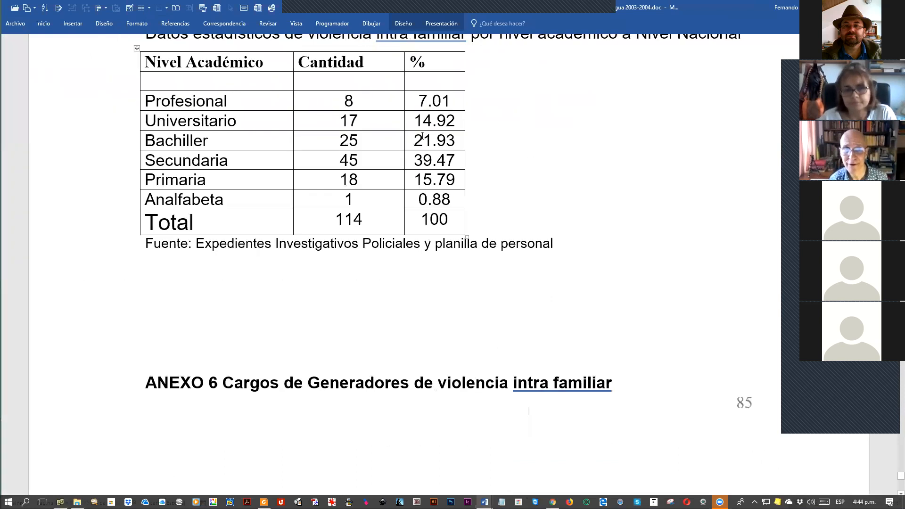
scroll(421, 135, down, 1)
scroll(422, 135, up, 8)
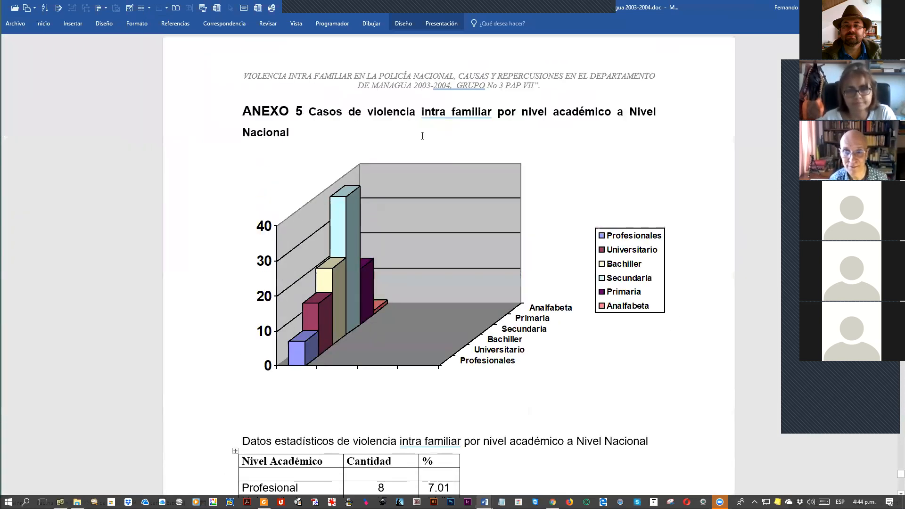
scroll(423, 140, down, 1)
scroll(423, 140, up, 1)
scroll(396, 110, down, 5)
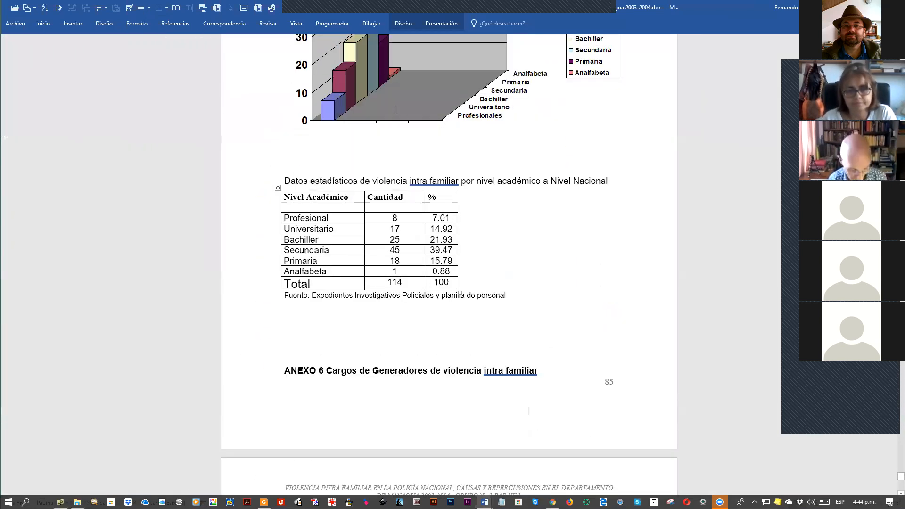
scroll(398, 108, down, 3)
scroll(424, 99, up, 6)
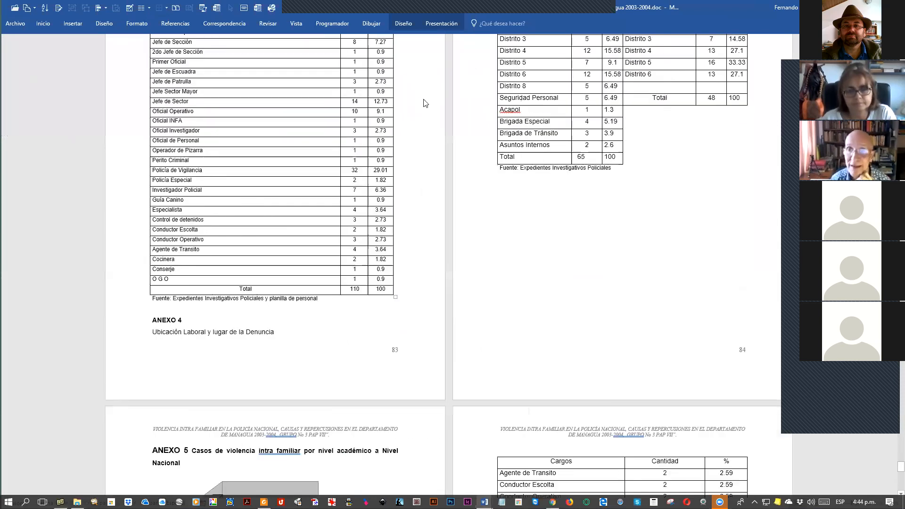
scroll(424, 98, down, 6)
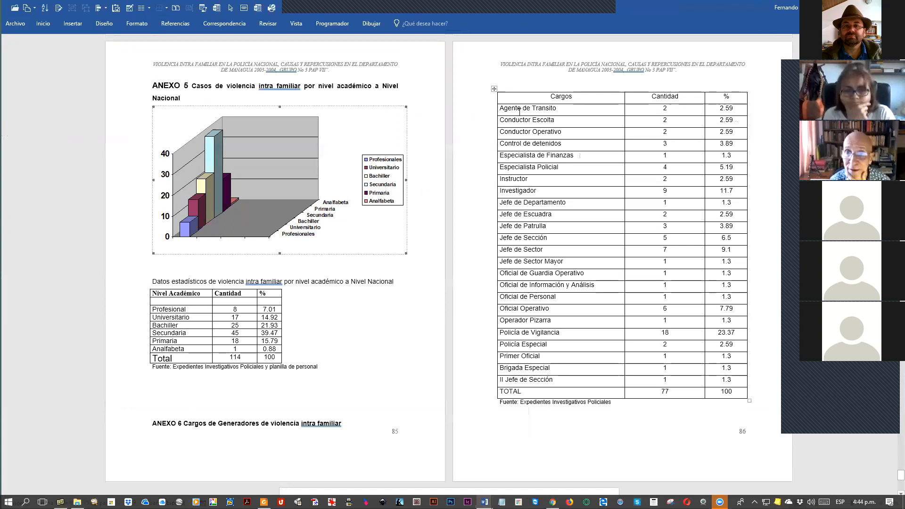
Step: Select the Cargos column cells from Agente de Transito to Jefe de Patrulla, and clear the selection
drag(504, 109, 580, 230)
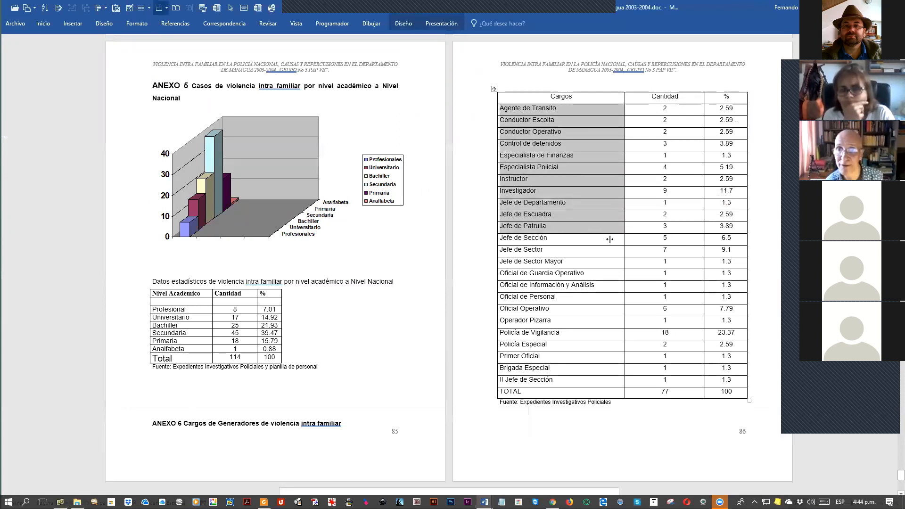
scroll(624, 243, up, 4)
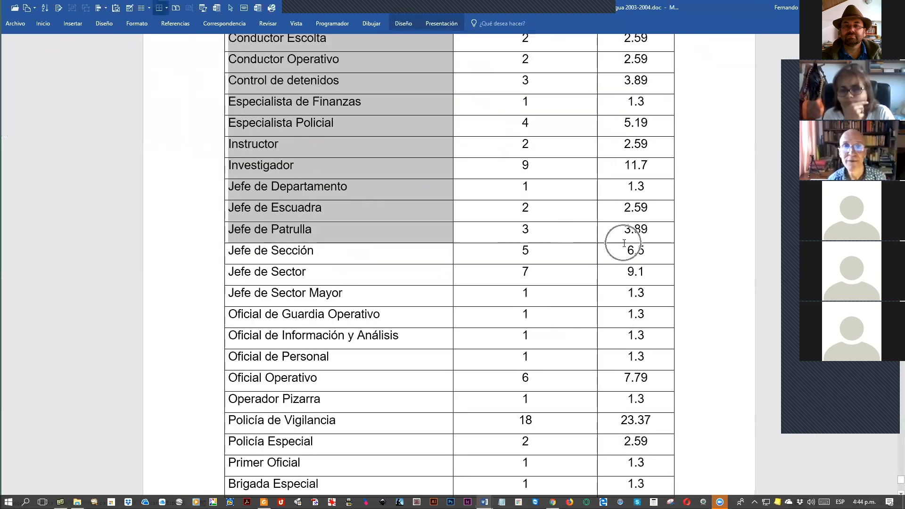
scroll(624, 242, up, 2)
scroll(624, 243, up, 2)
scroll(624, 243, down, 1)
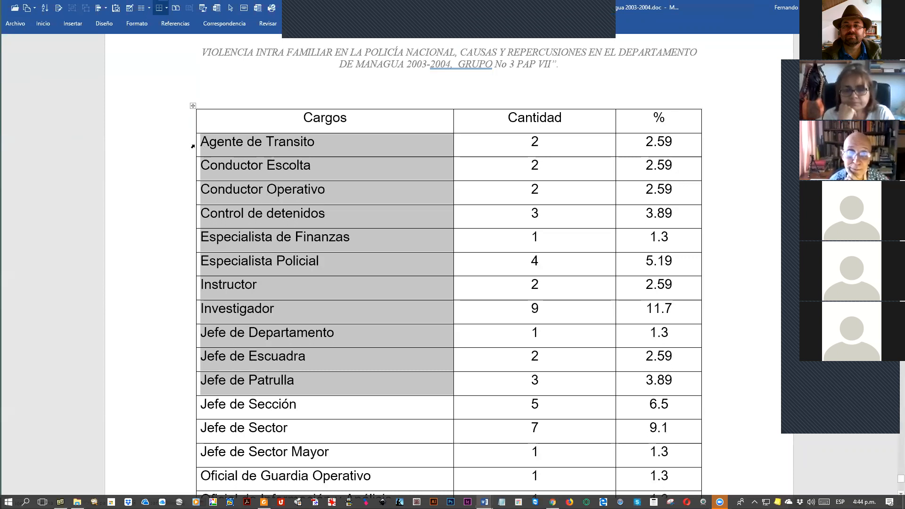
click(266, 147)
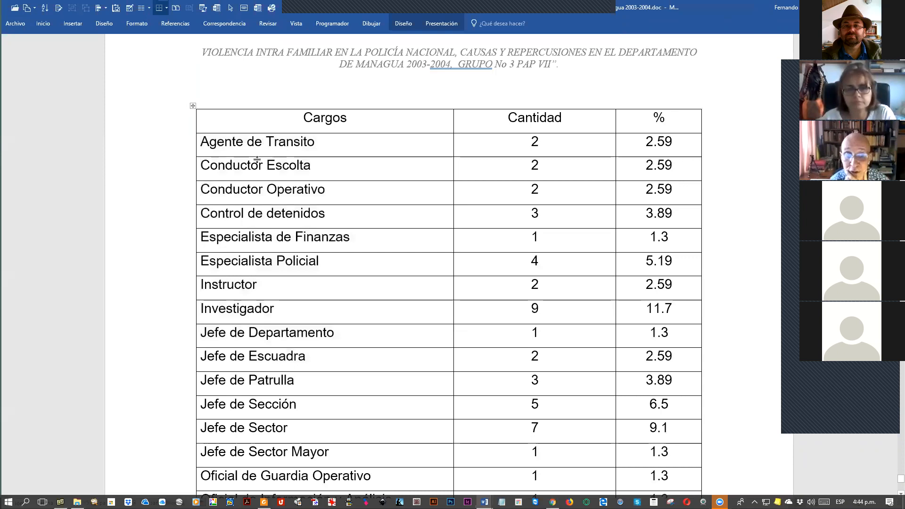
Step: Select whole rows of the Cargos table one at a time, including Jefe de Sector, Jefe de Sector Mayor and finally Jefe de Patrulla
scroll(258, 158, down, 2)
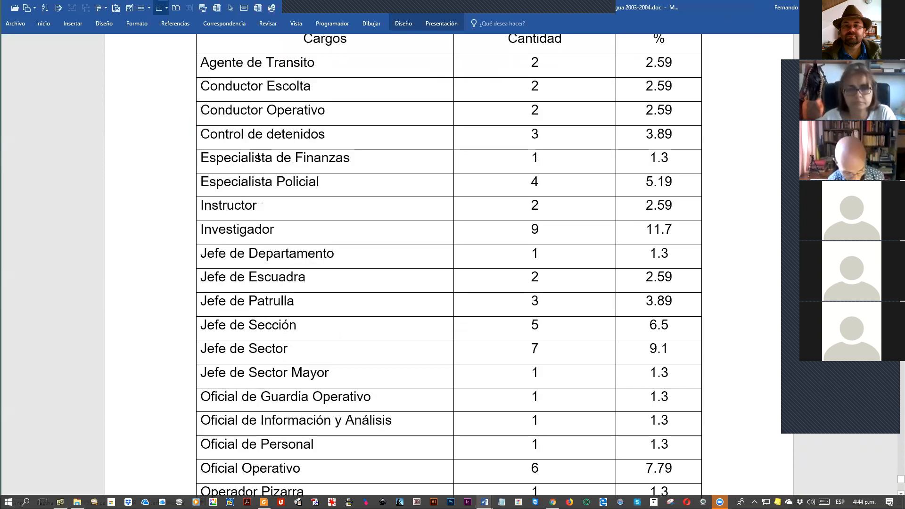
scroll(136, 297, down, 5)
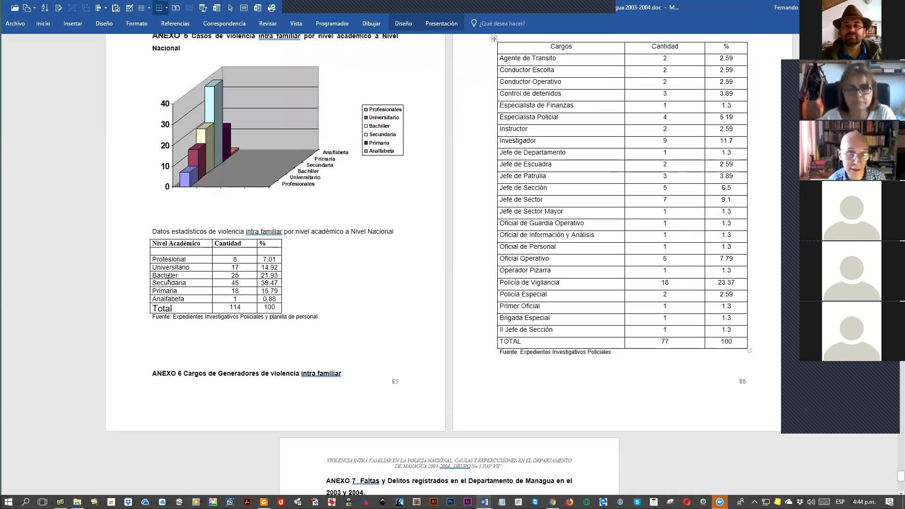
click(488, 165)
click(487, 182)
click(487, 202)
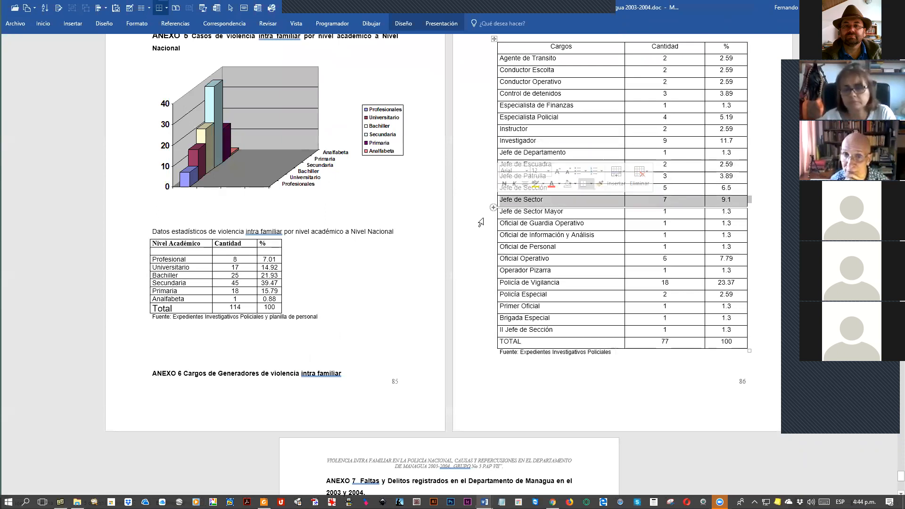
click(487, 215)
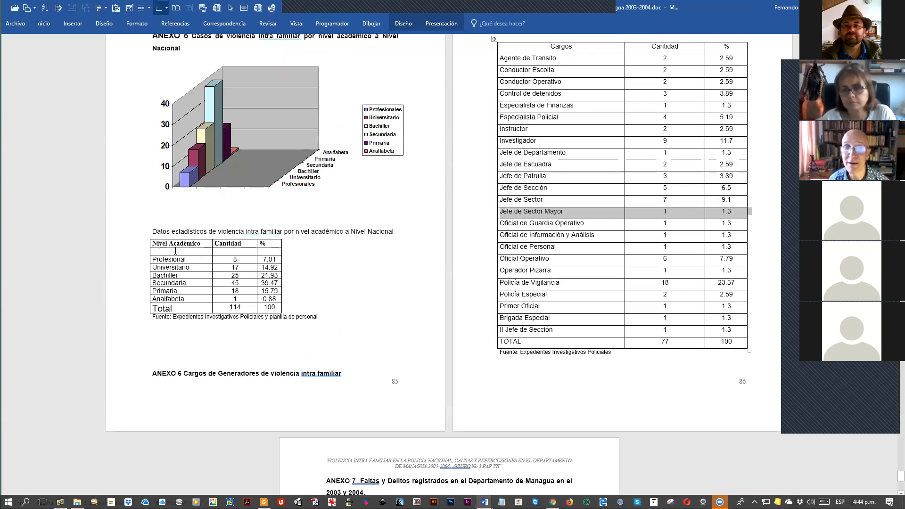
click(477, 178)
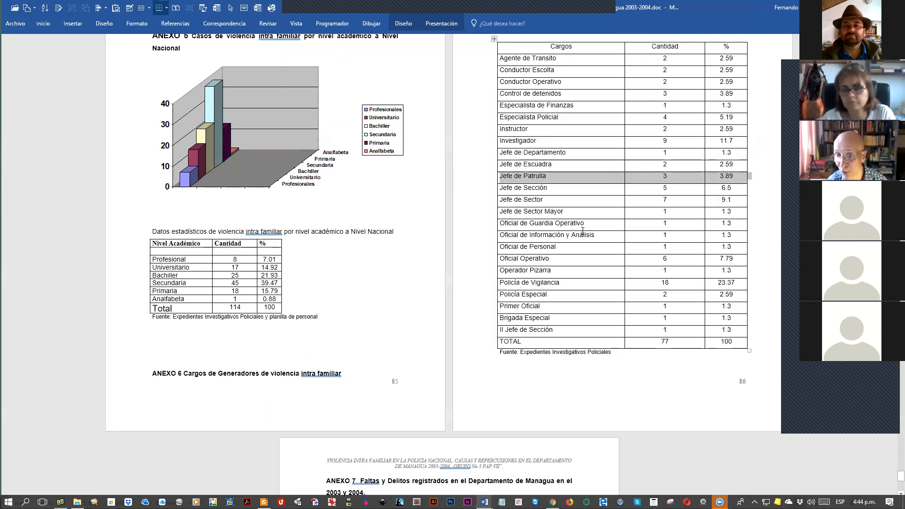
Step: Select the entire % column of the Cargos table, followed by the % column of the academic-level table, and clear the selection
scroll(727, 139, up, 1)
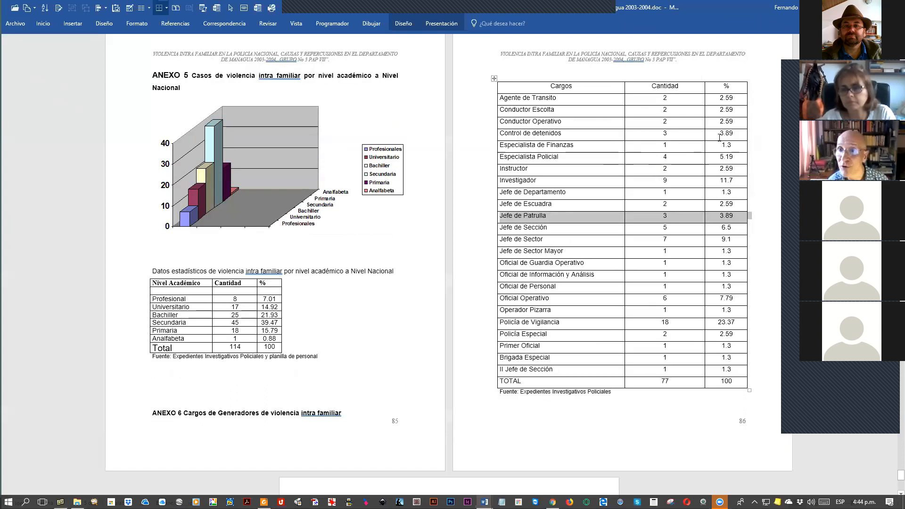
click(732, 80)
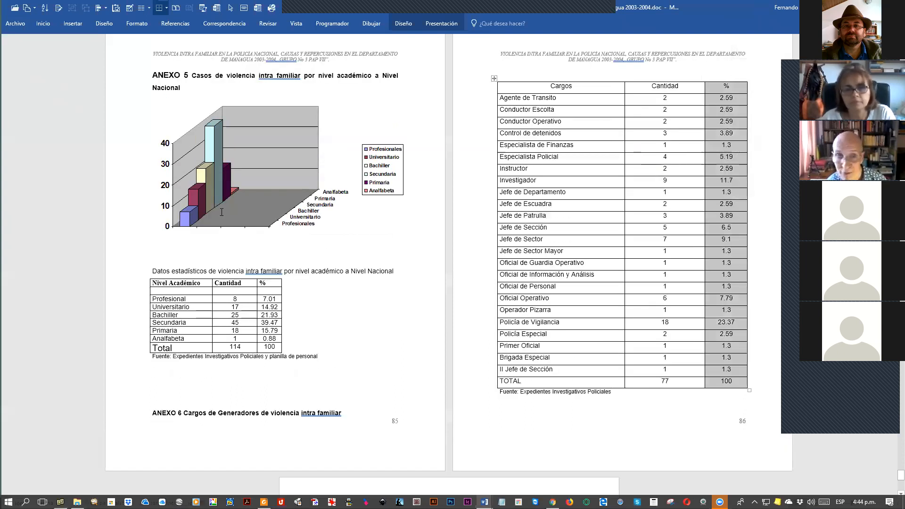
click(274, 279)
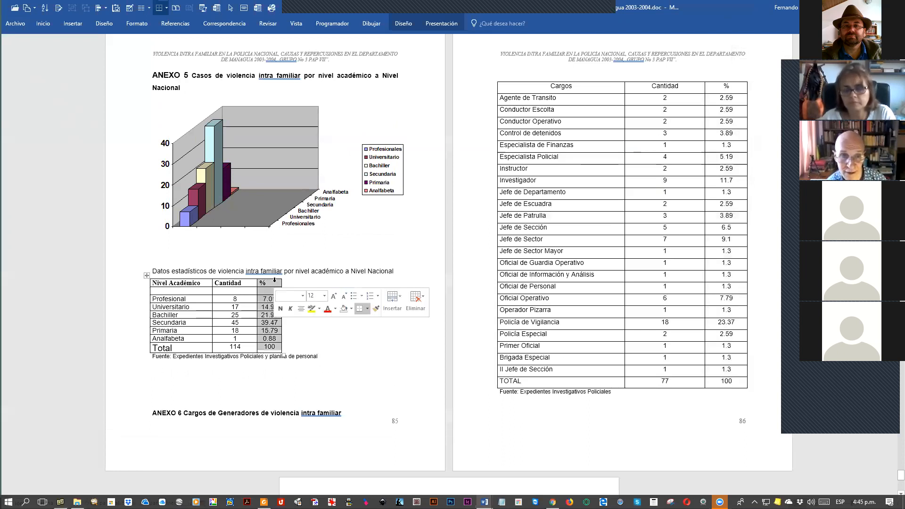
click(361, 217)
Step: Look through the annexes from the ANEXO 7 charts back to the Cargos and Ubicación Laboral tables
scroll(362, 217, down, 9)
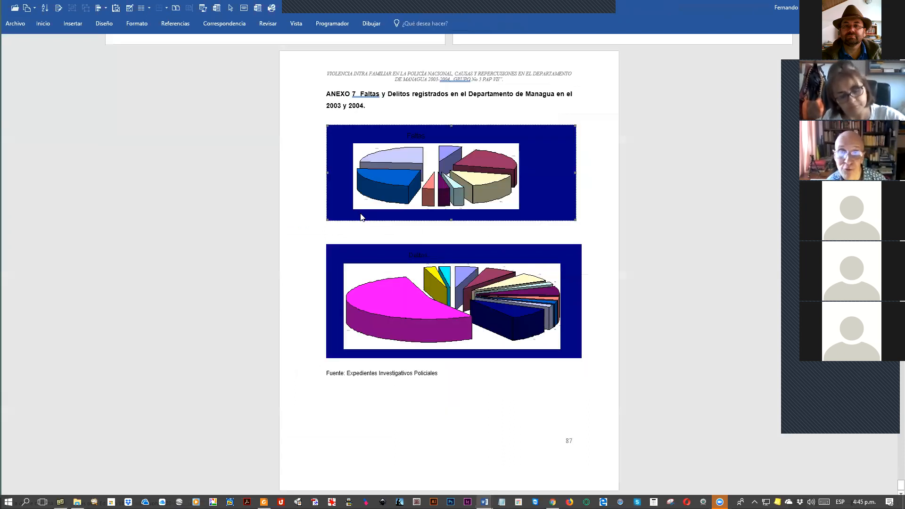
scroll(361, 213, up, 20)
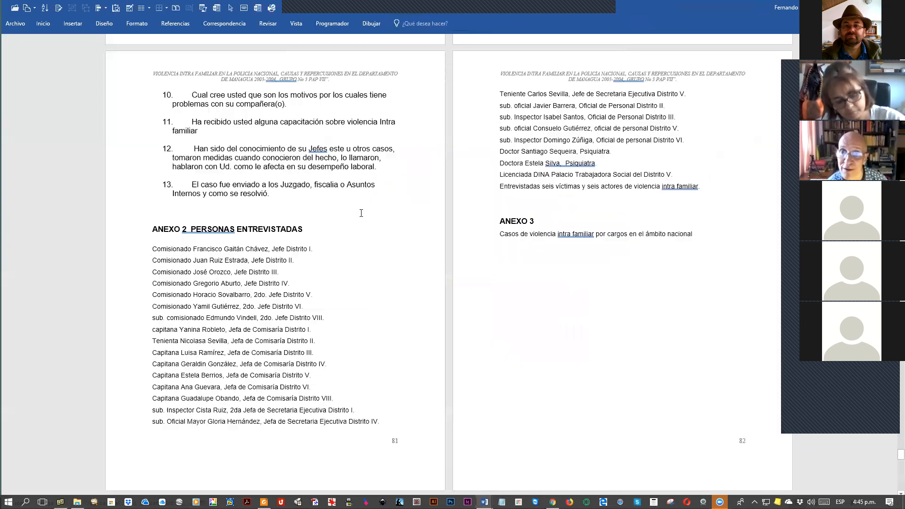
scroll(361, 212, down, 9)
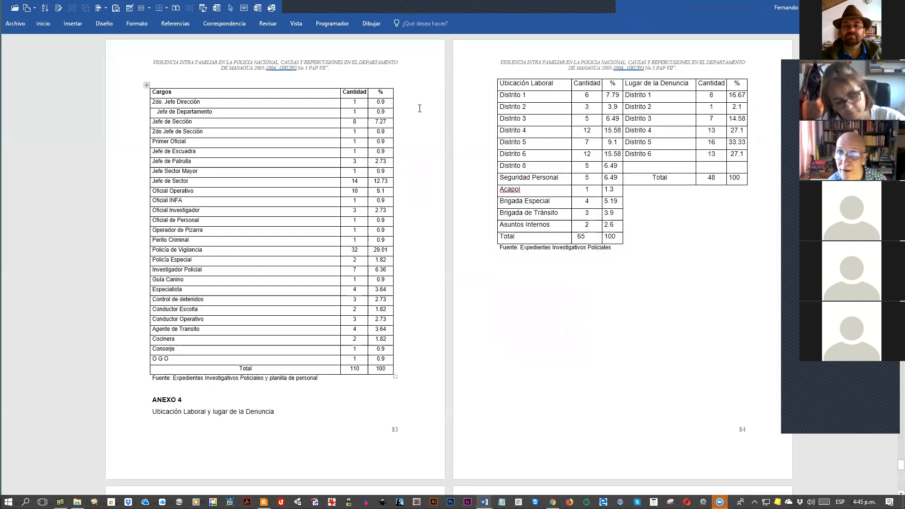
Step: Look back through the annexes, interview guides, bibliography and section 4.1, ending at the cover page
scroll(683, 128, up, 9)
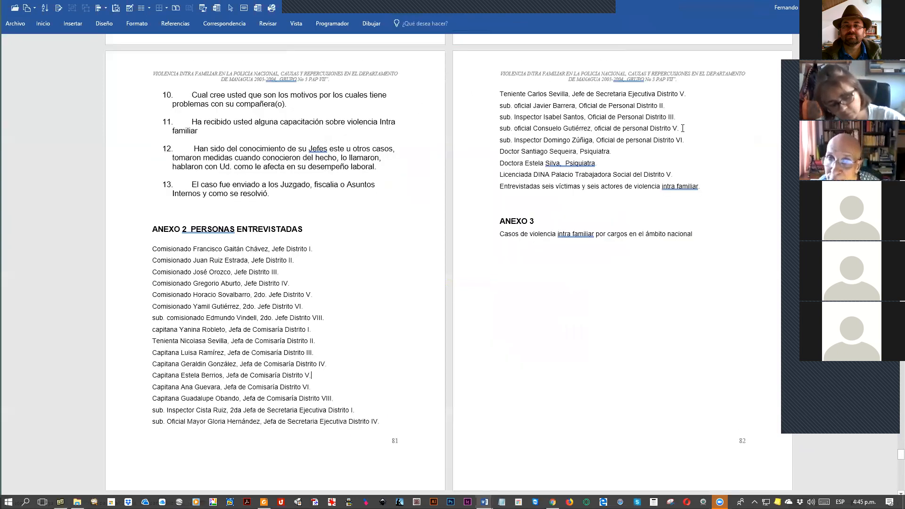
scroll(682, 128, up, 9)
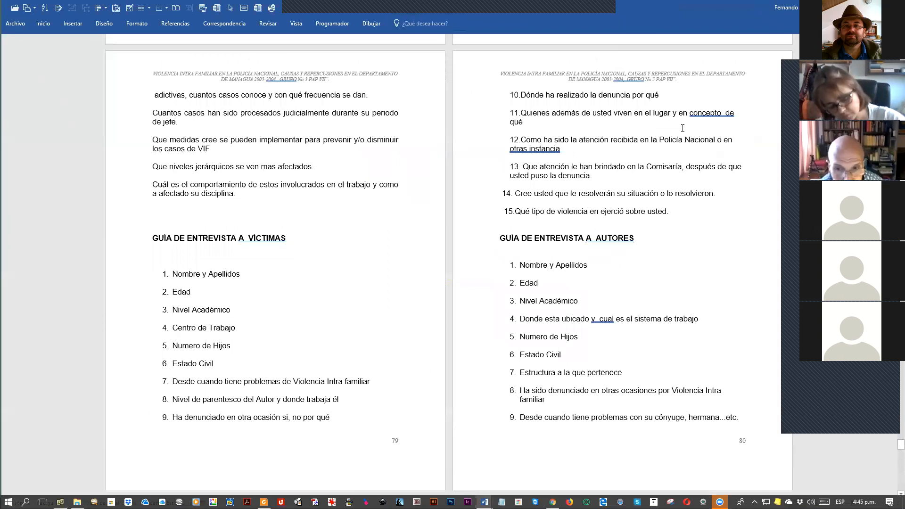
scroll(682, 128, up, 9)
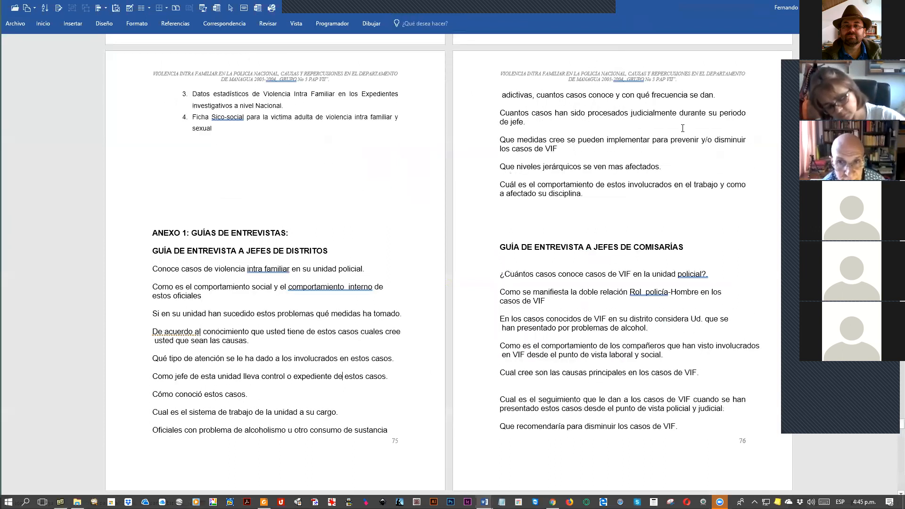
key(Page_Up)
key(Page_Up)
key(Page_Up)
key(Page_Up)
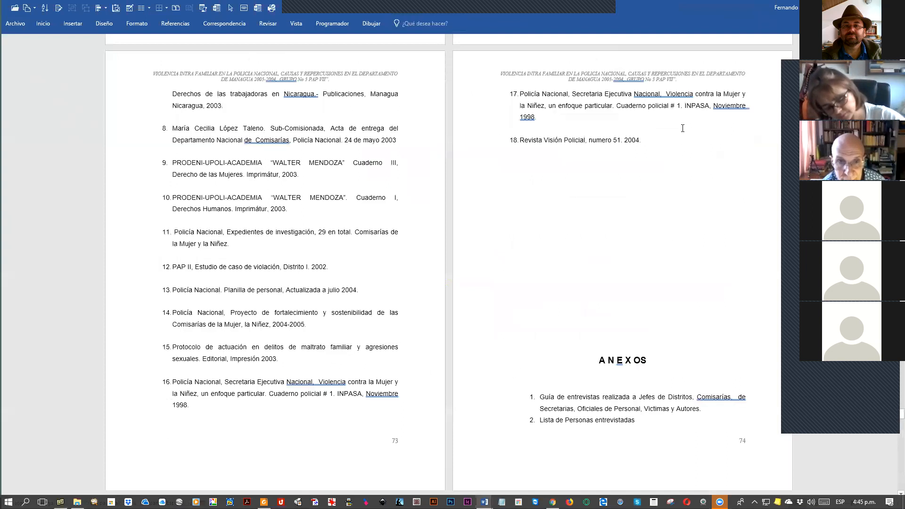
key(Page_Up)
key(Page_Up)
key(Page_Up)
key(Page_Up)
key(Page_Up)
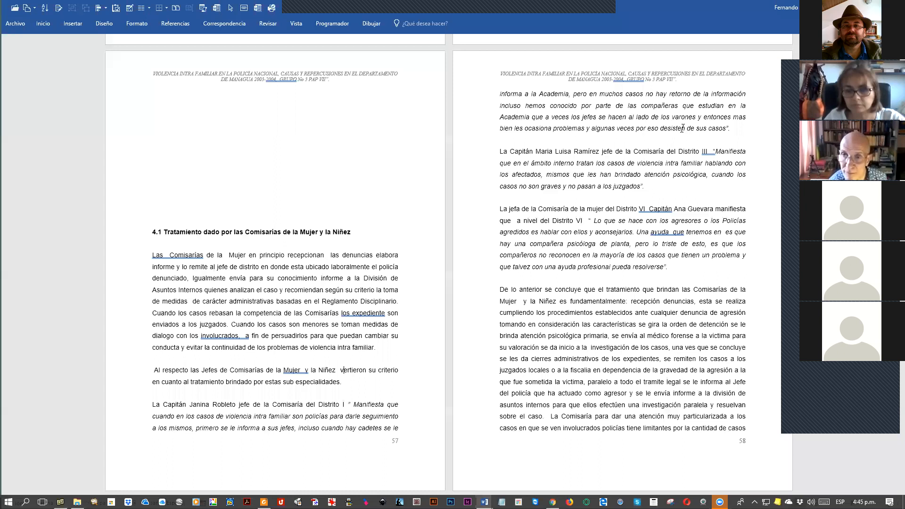
key(ctrl+Home)
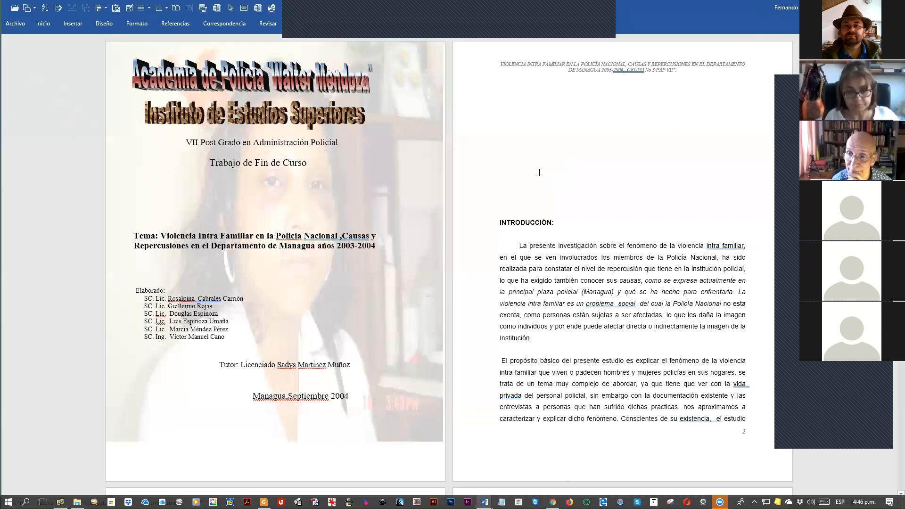
Step: Save the cover page's background photo in the Imágenes folder as a JPEG file named IMAGEN A
scroll(603, 224, down, 2)
scroll(678, 251, down, 2)
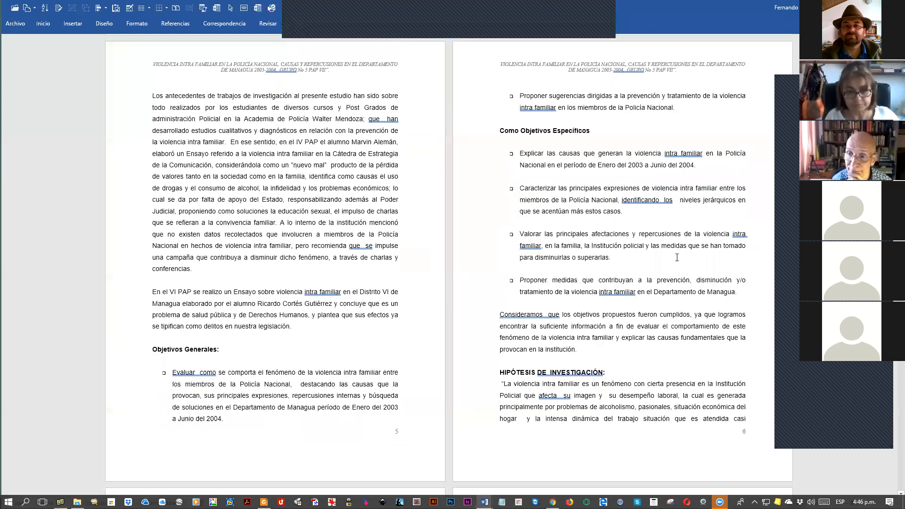
scroll(677, 257, down, 6)
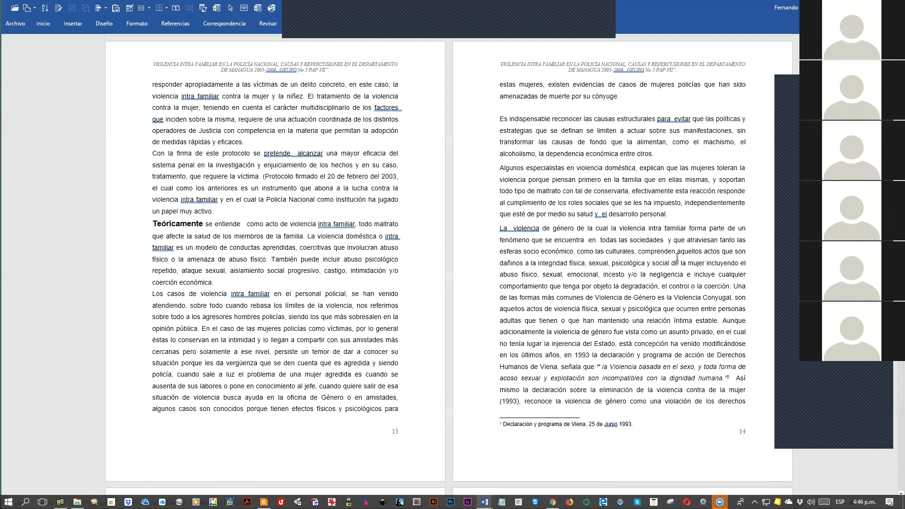
scroll(676, 258, up, 9)
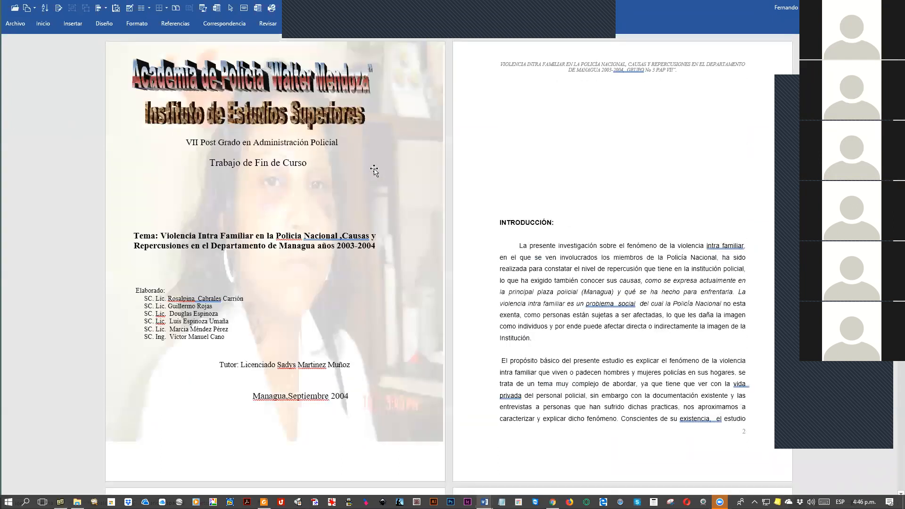
click(374, 170)
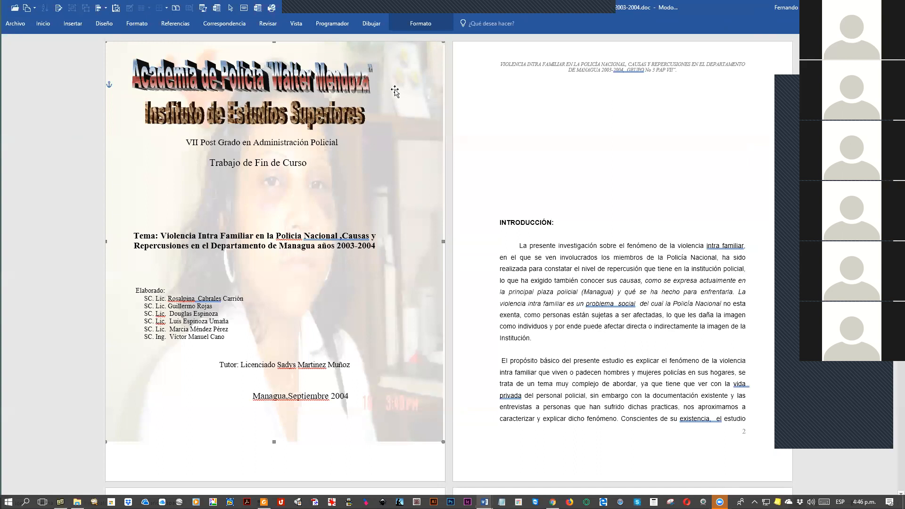
right_click(388, 176)
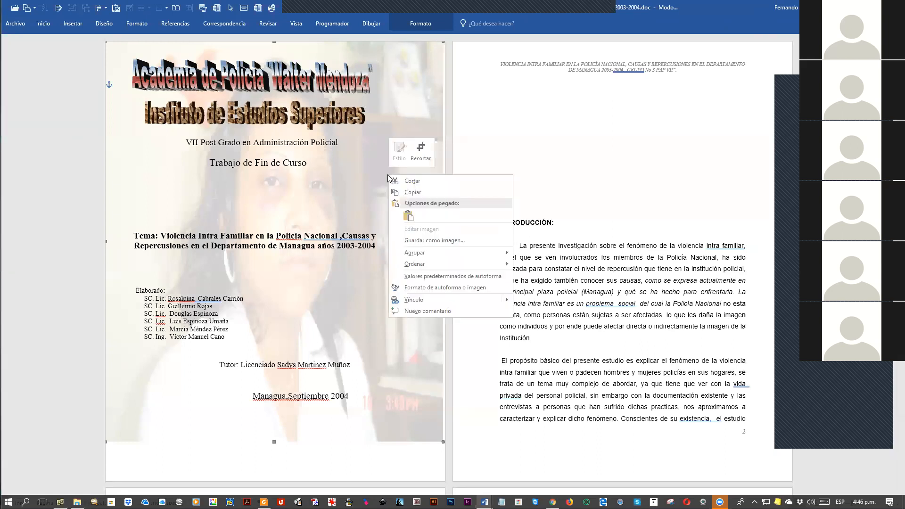
click(410, 241)
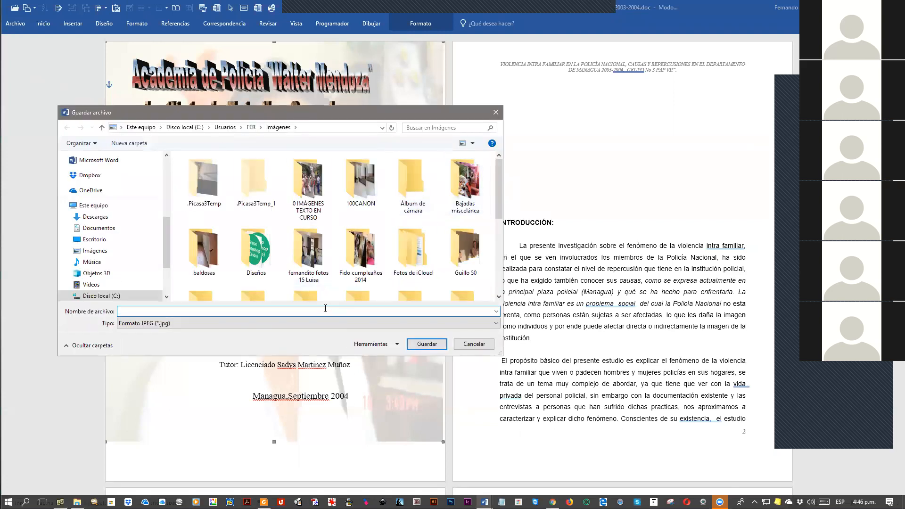
text(IMAGEN A)
key(Return)
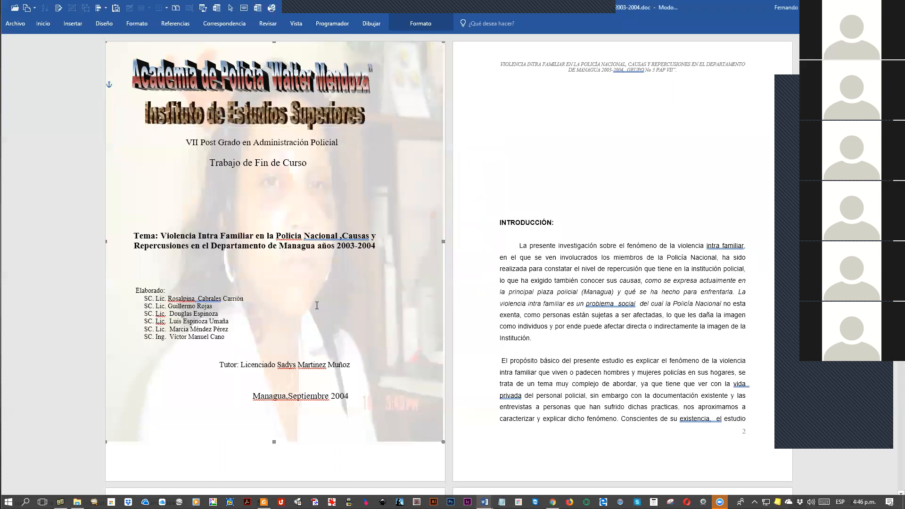
Step: Open the saved IMAGEN A.jpg from File Explorer's recent files, compare it with the faded cover picture, and close the viewer
key(super+e)
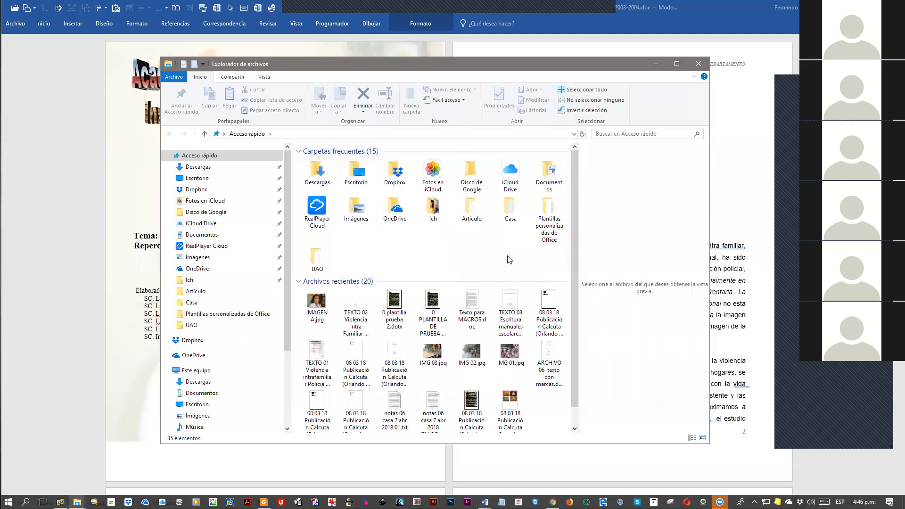
double_click(314, 307)
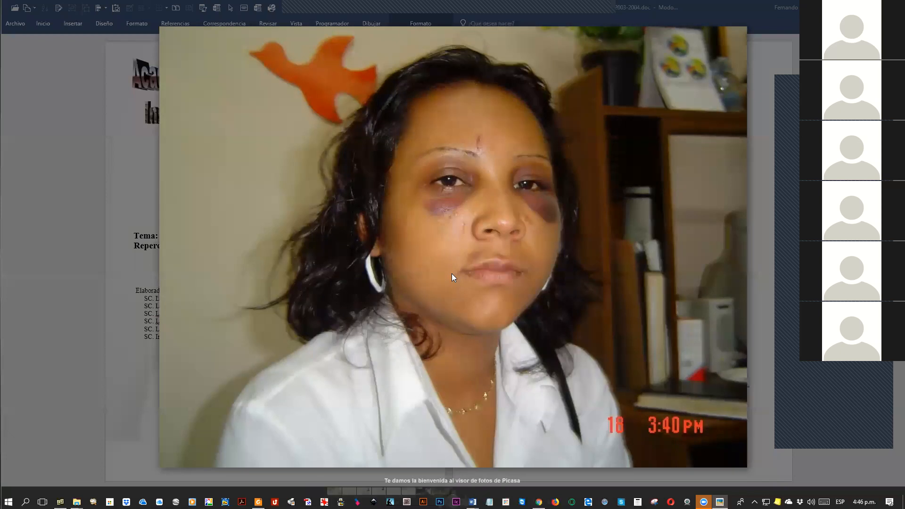
key(alt+Tab)
key(alt+Tab)
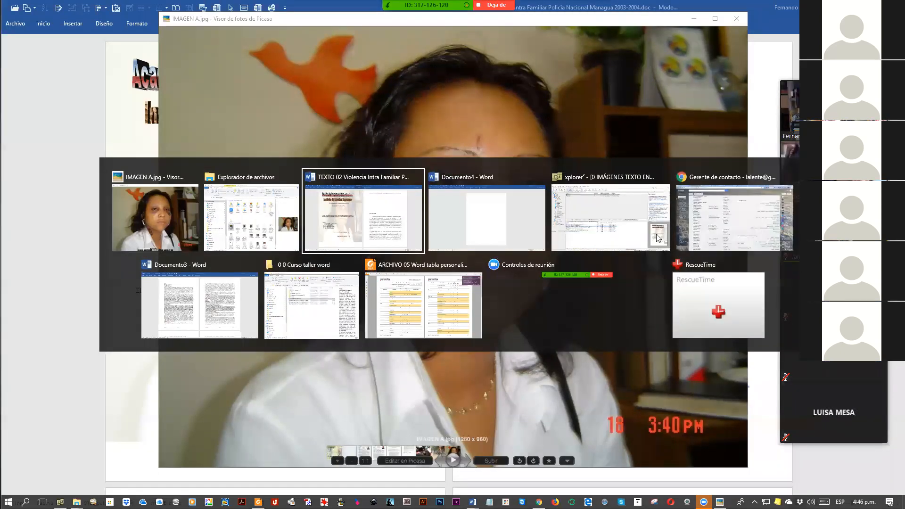
key(Escape)
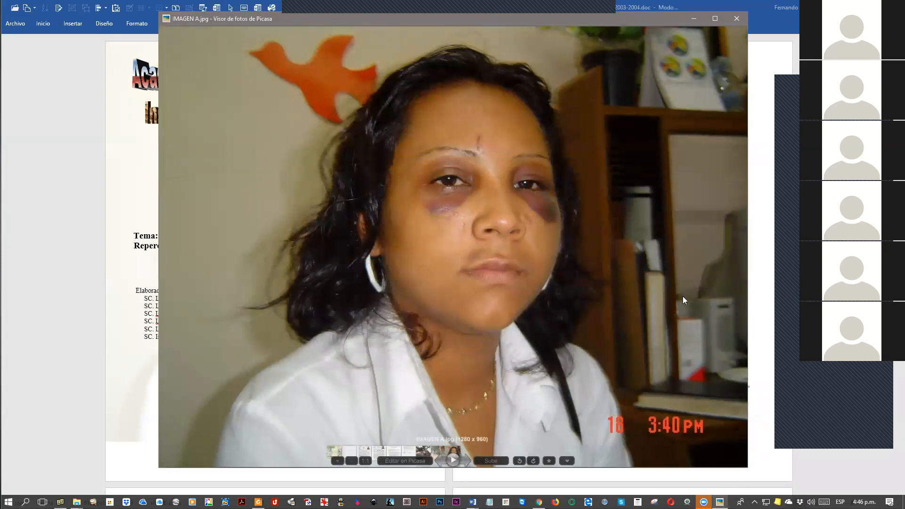
key(Escape)
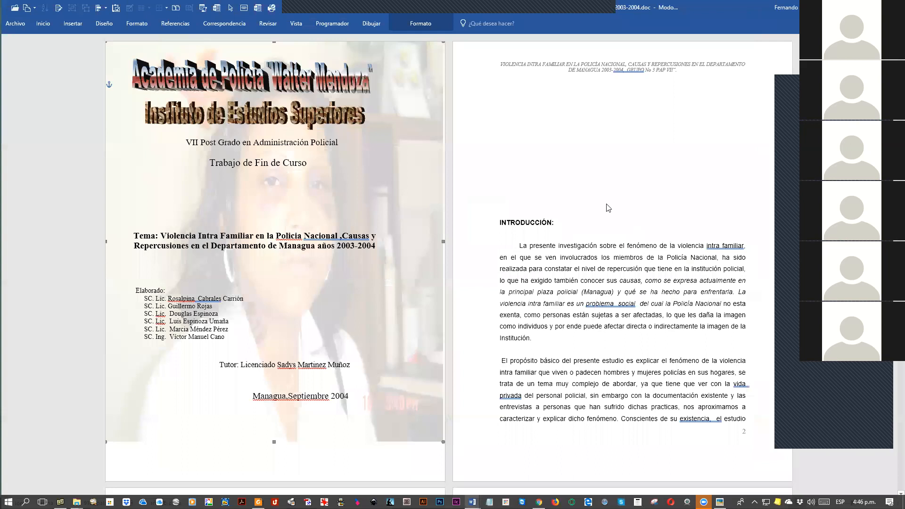
key(alt+Tab)
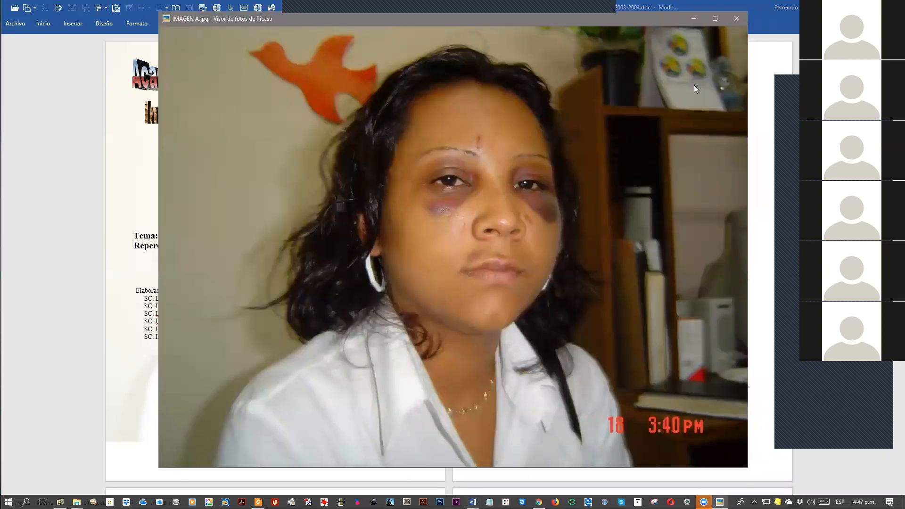
key(Escape)
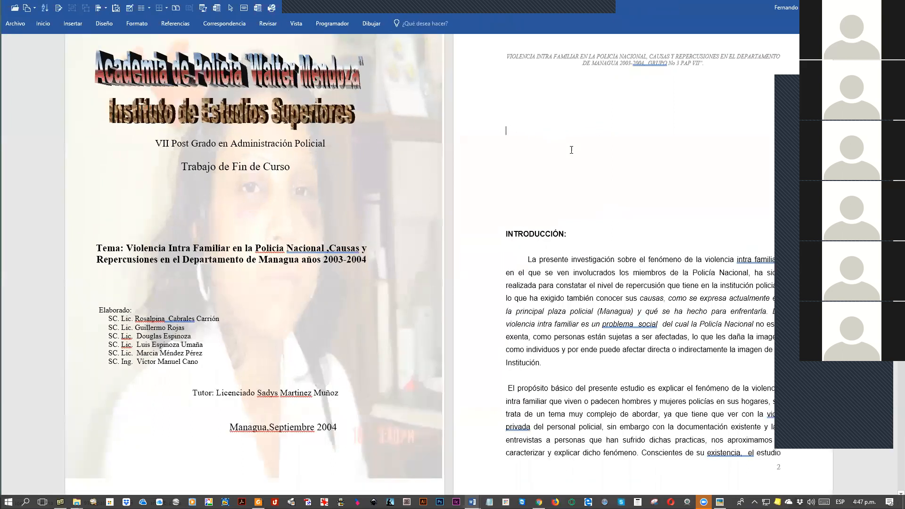
scroll(571, 150, up, 4)
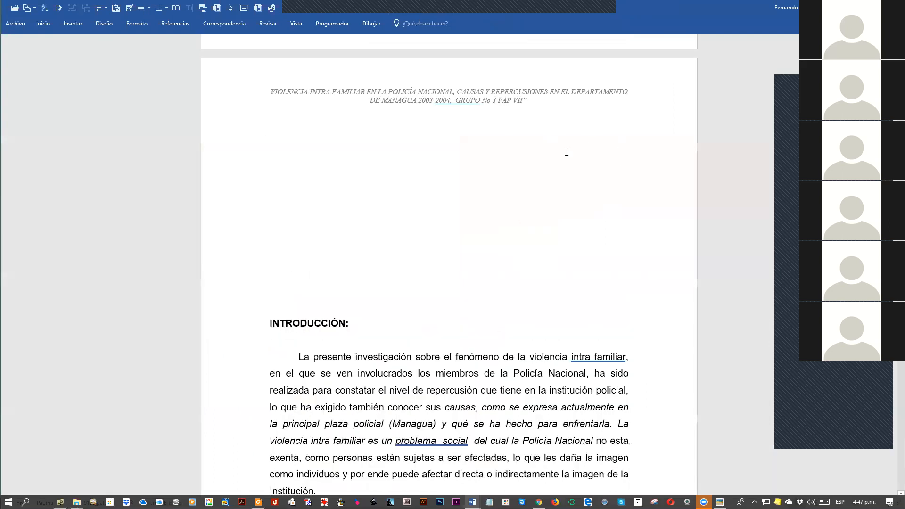
key(alt+b)
key(i)
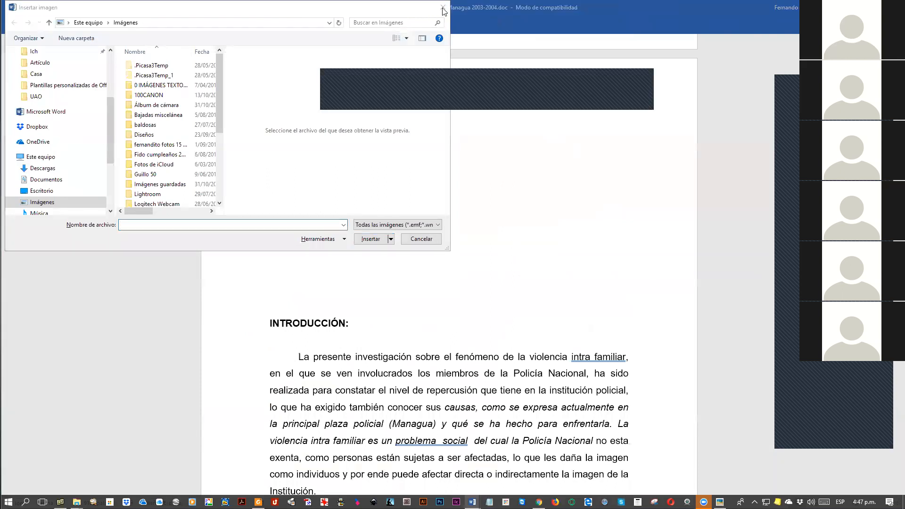
click(443, 7)
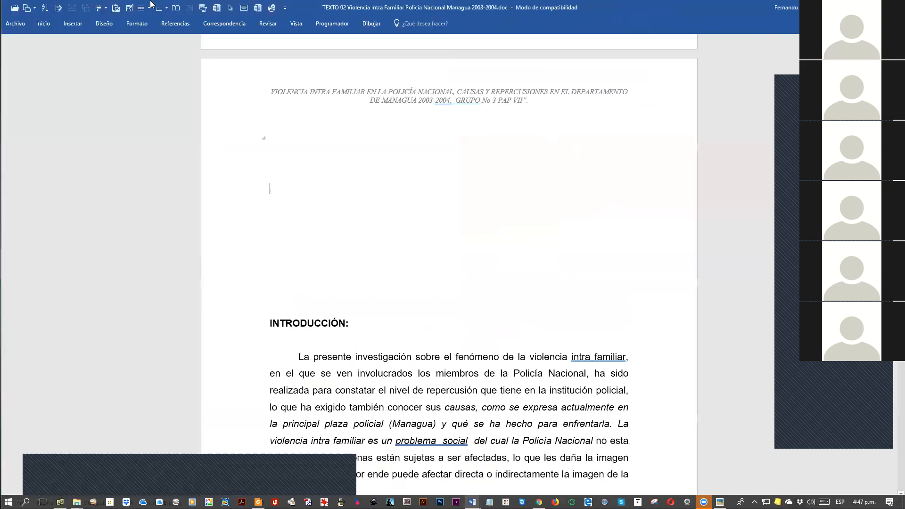
Step: Insert IMAGEN A.jpg from the Imágenes folder into the blank area above the INTRODUCCIÓN heading on page 2
click(74, 24)
click(109, 56)
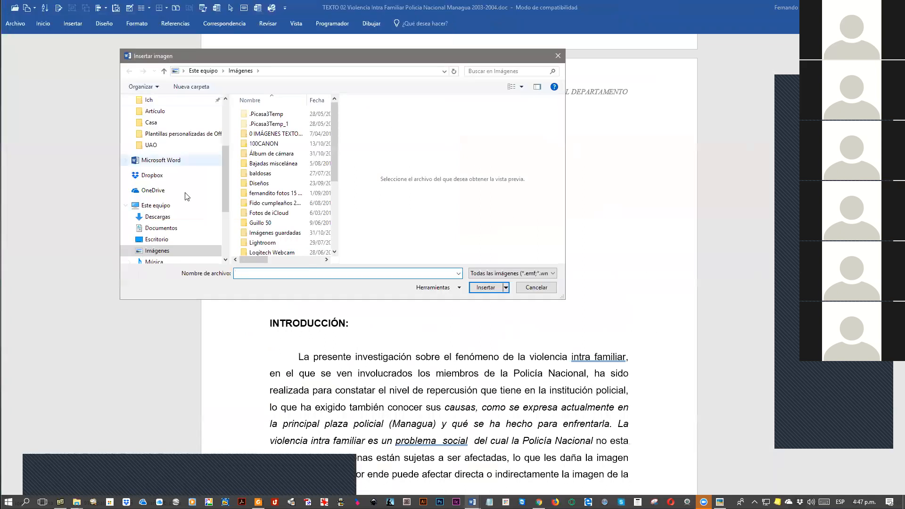
click(167, 251)
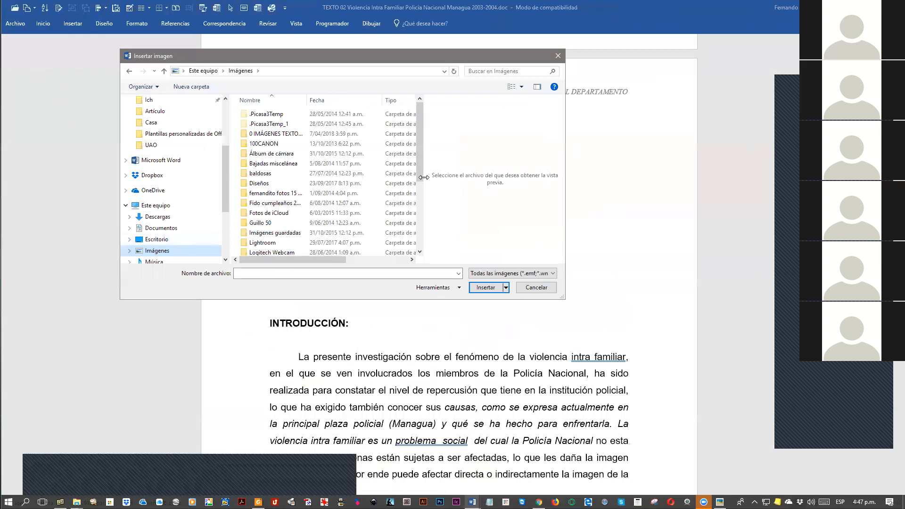
scroll(422, 146, down, 3)
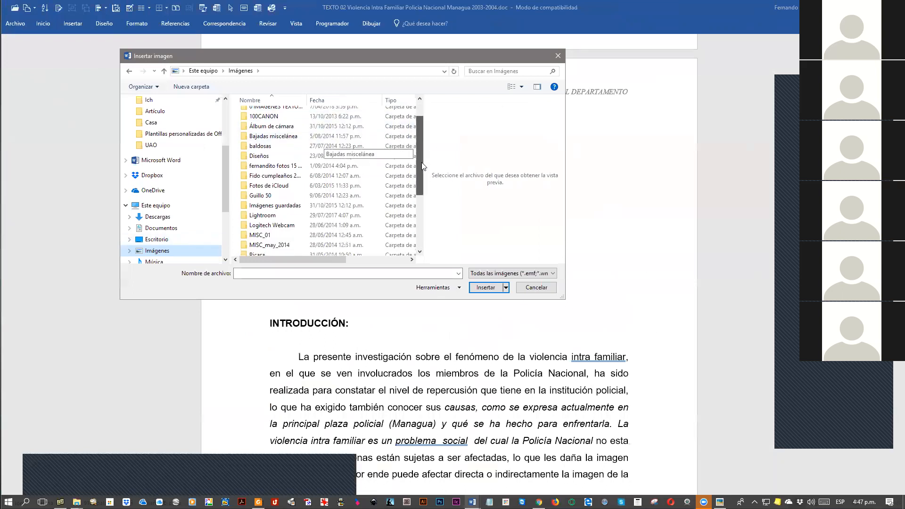
click(272, 251)
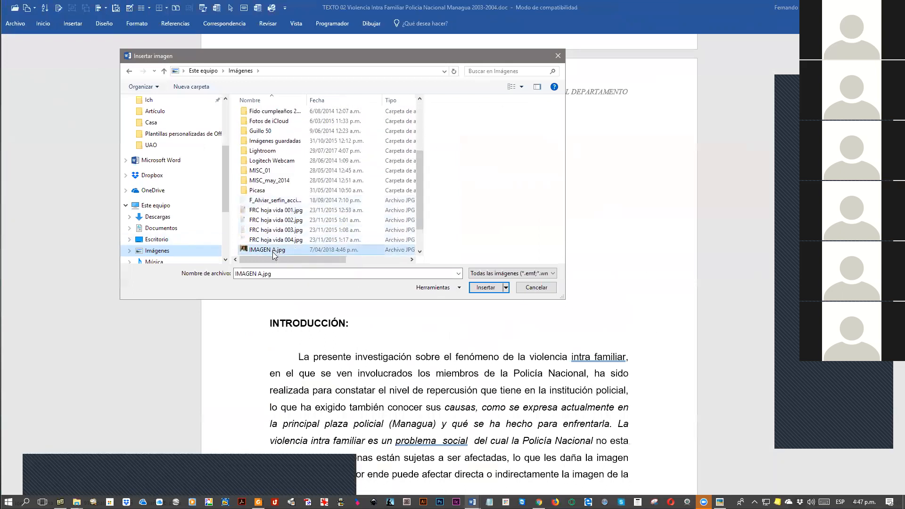
double_click(272, 250)
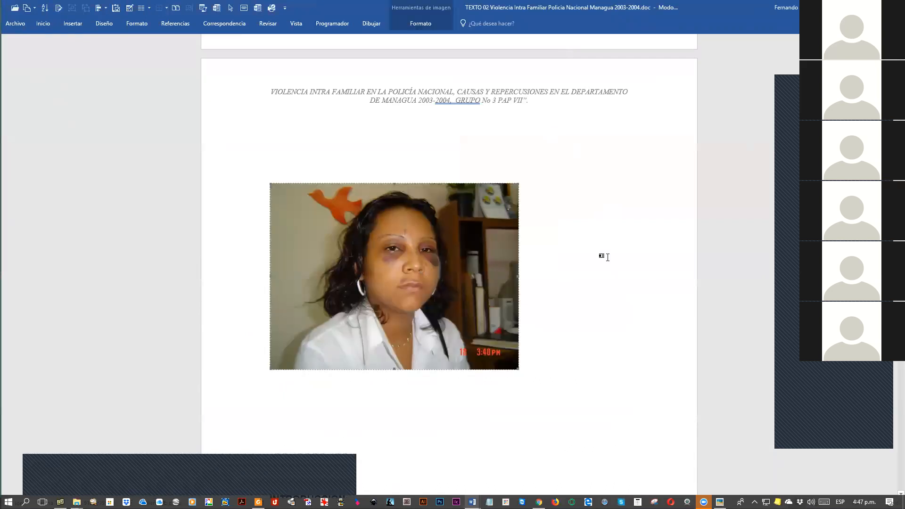
scroll(612, 212, down, 2)
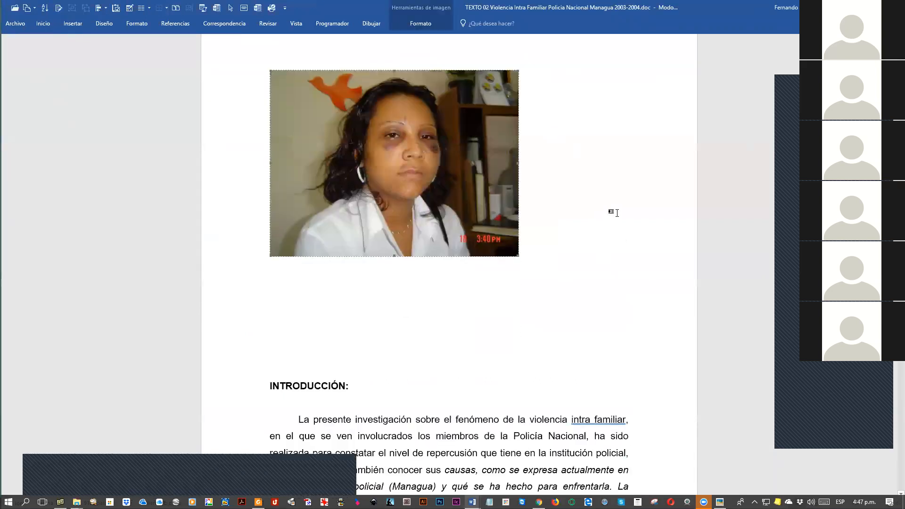
scroll(613, 212, up, 1)
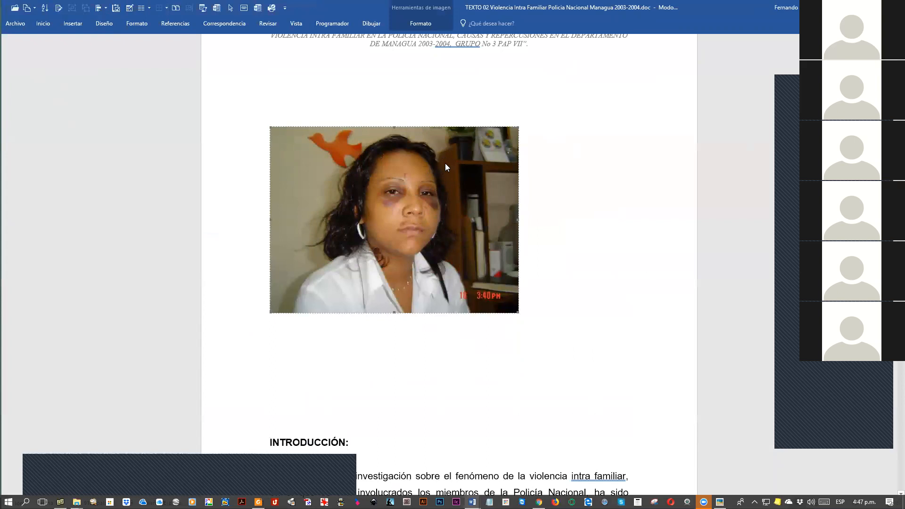
scroll(298, 187, down, 4)
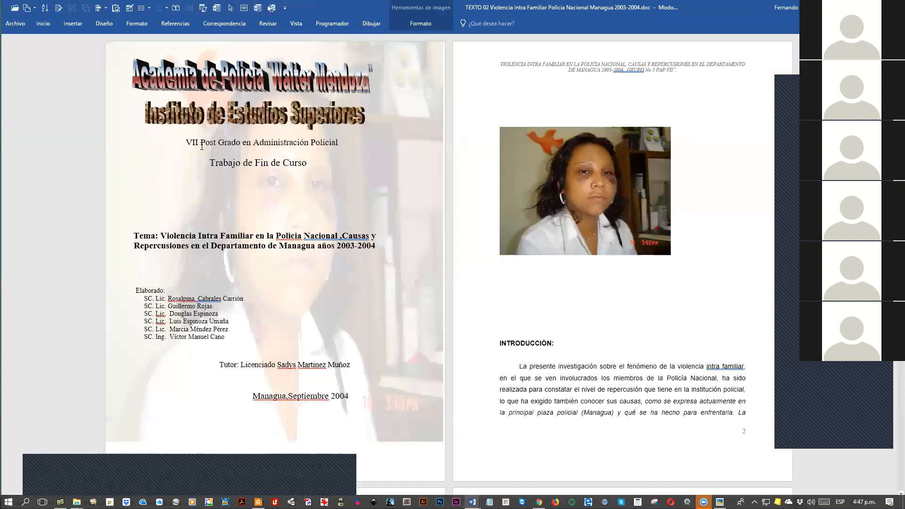
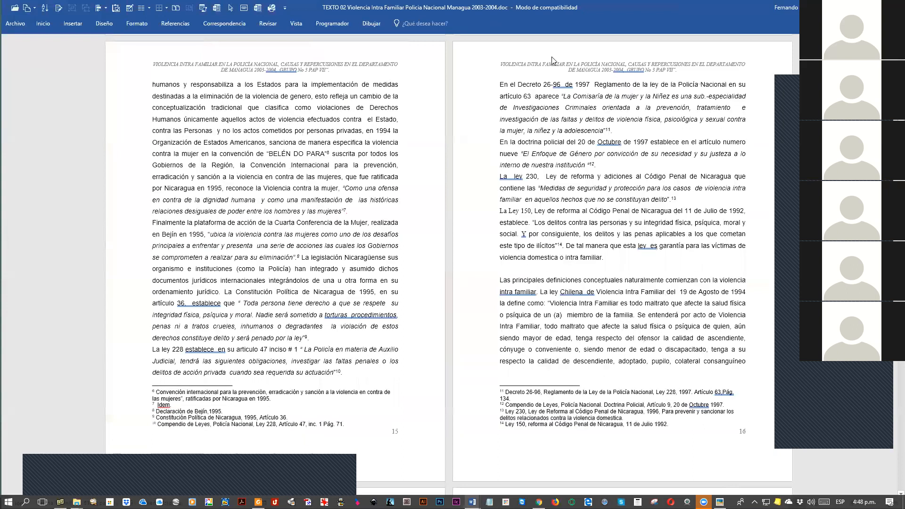
Step: Look through the body text from page 15 past the Capitulo 2 title to the highlighted paragraphs on page 37
key(Page_Down)
key(Page_Down)
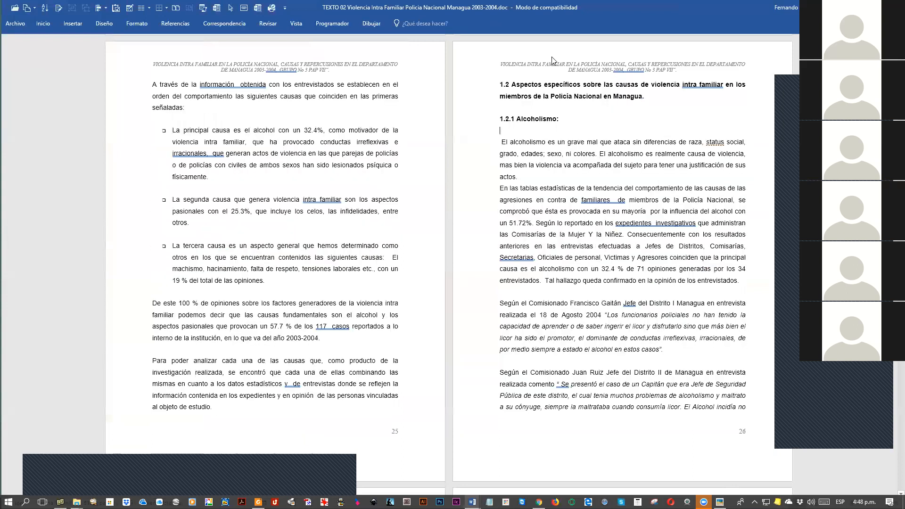
key(Page_Down)
key(Page_Down)
key(Page_Down)
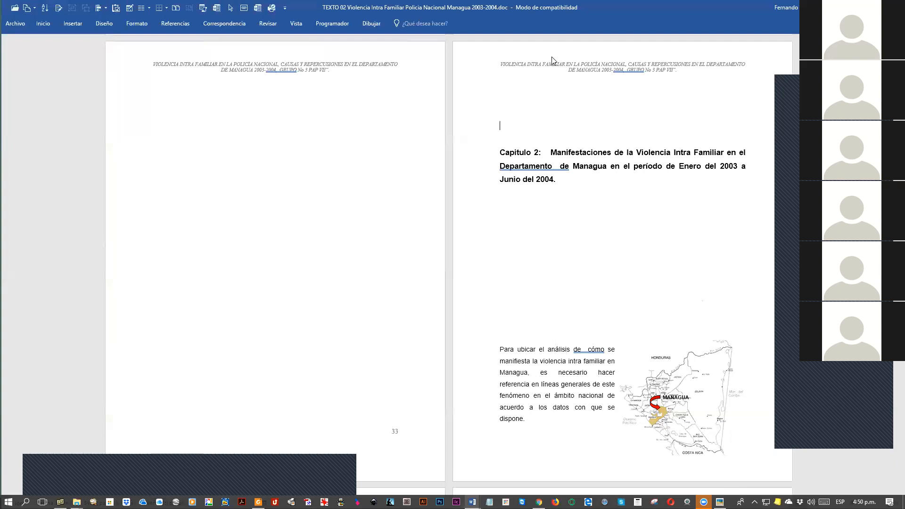
key(Page_Down)
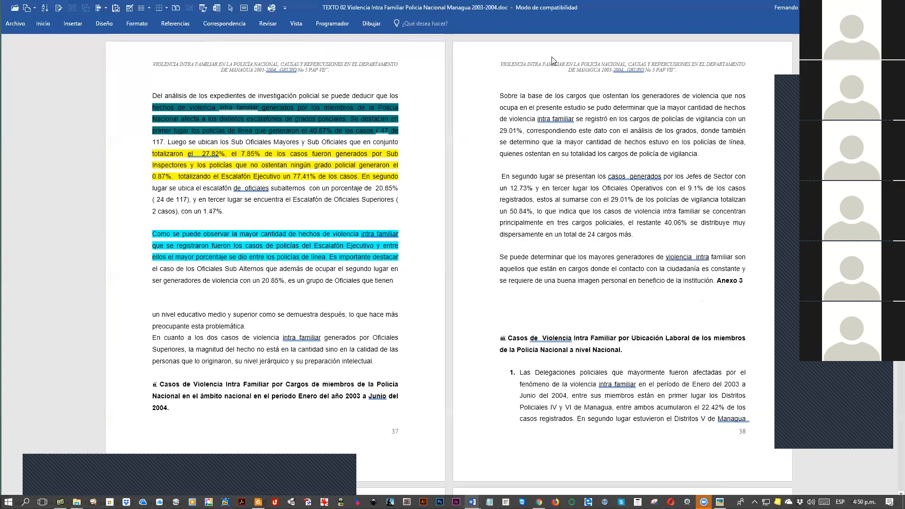
Step: Look back through the document from page 37 to the cover page, passing the table and chart of cases by police rank
scroll(551, 61, up, 1)
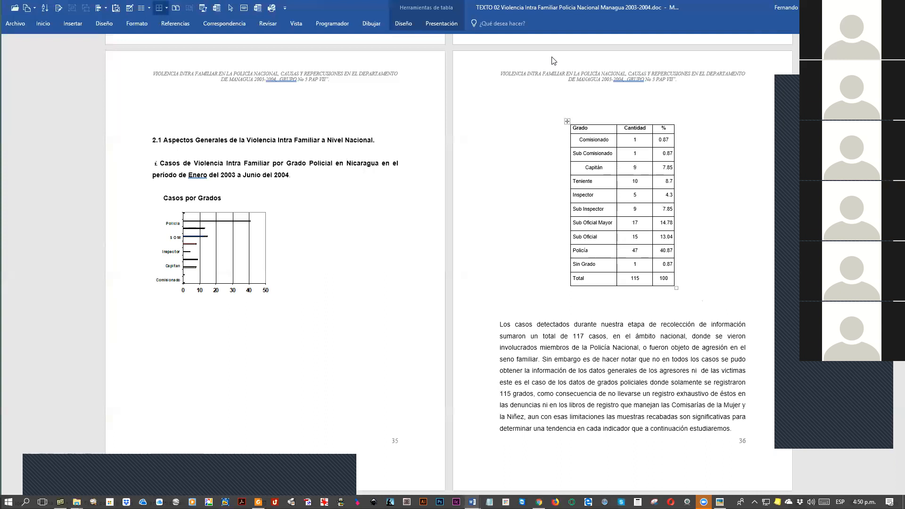
key(Page_Down)
key(Page_Up)
key(Page_Up)
key(Page_Up)
key(Page_Up)
key(Page_Up)
key(Page_Up)
key(Page_Up)
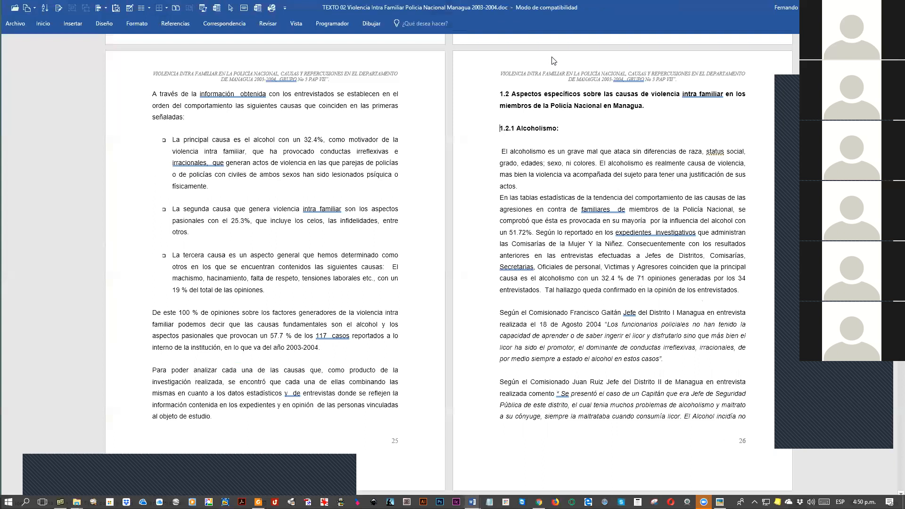
key(Page_Up)
key(Page_Up)
key(Page_Up)
key(Page_Up)
key(Page_Up)
key(Page_Up)
key(Page_Up)
key(Page_Up)
key(Page_Up)
key(Page_Up)
key(Page_Up)
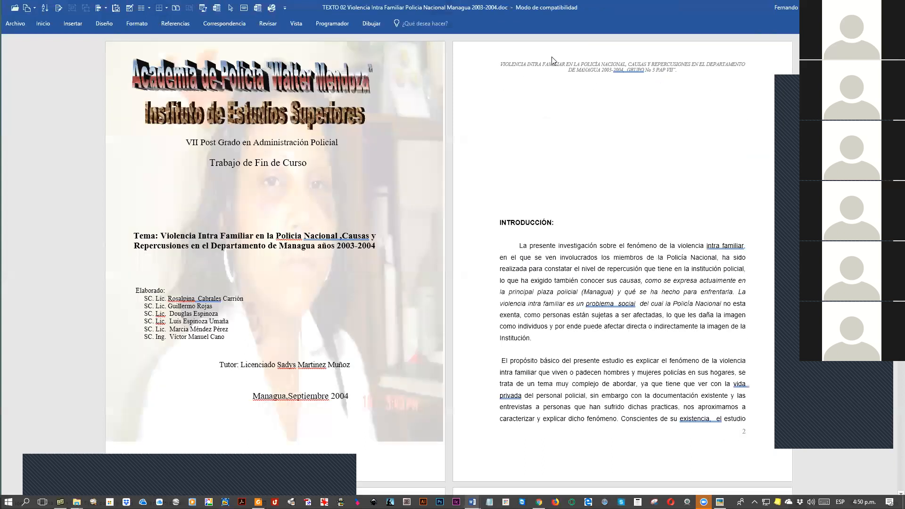
Step: Select the whole table of causes of domestic violence on page 23 and bring it into close view
key(Page_Down)
key(Page_Down)
key(Page_Down)
key(Page_Down)
key(Page_Down)
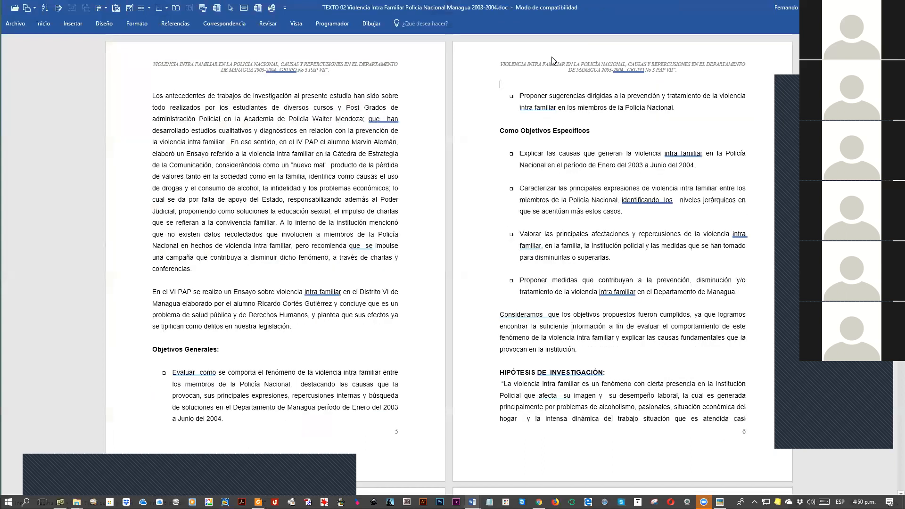
key(Page_Down)
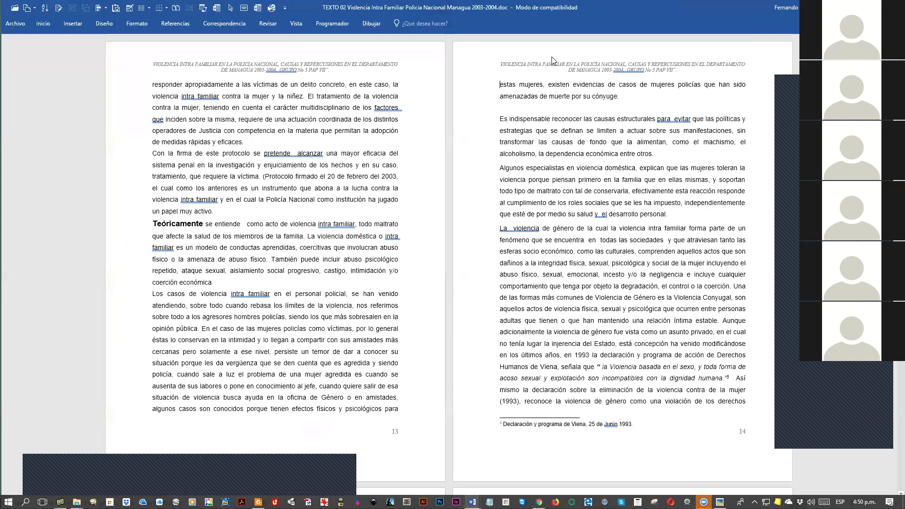
key(Page_Down)
key(Page_Down)
key(Page_Down)
key(Page_Down)
key(Page_Down)
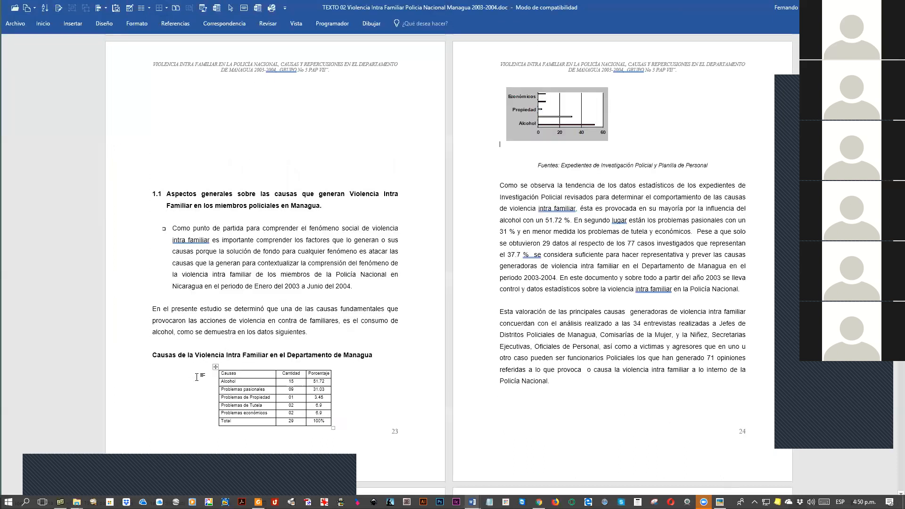
click(214, 367)
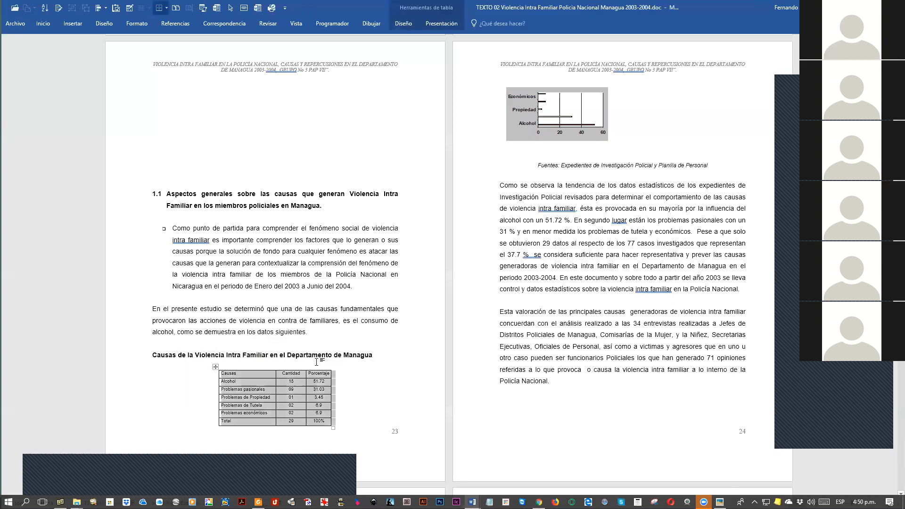
scroll(548, 325, up, 10)
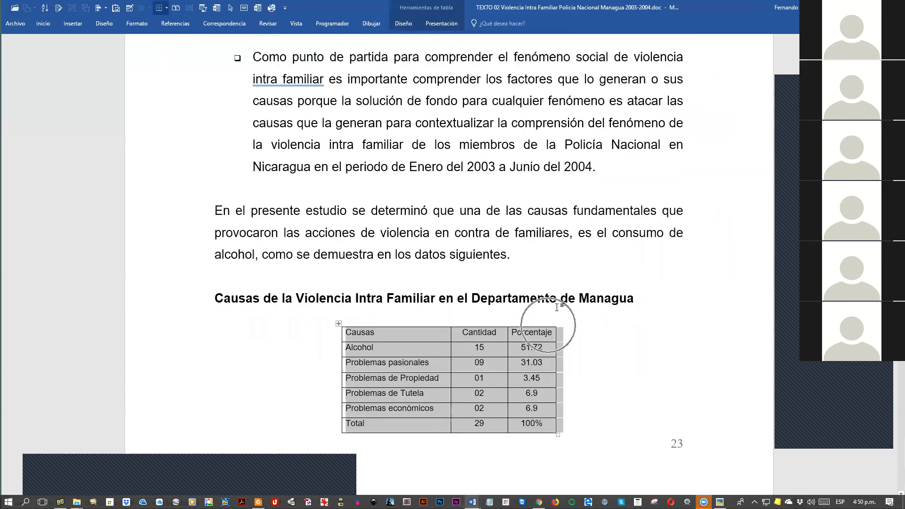
scroll(594, 295, up, 2)
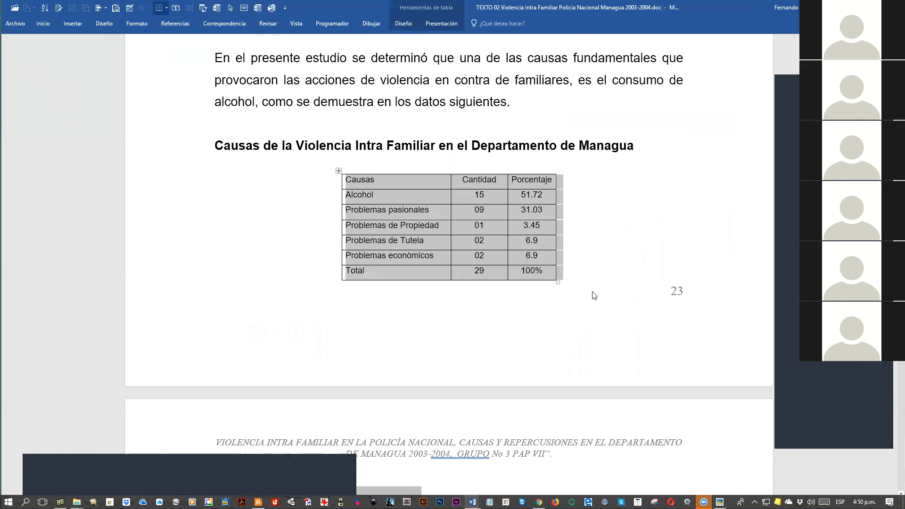
Step: View the selected table's alignment and text wrapping properties, then dismiss them without changes
key(alt+b)
key(p)
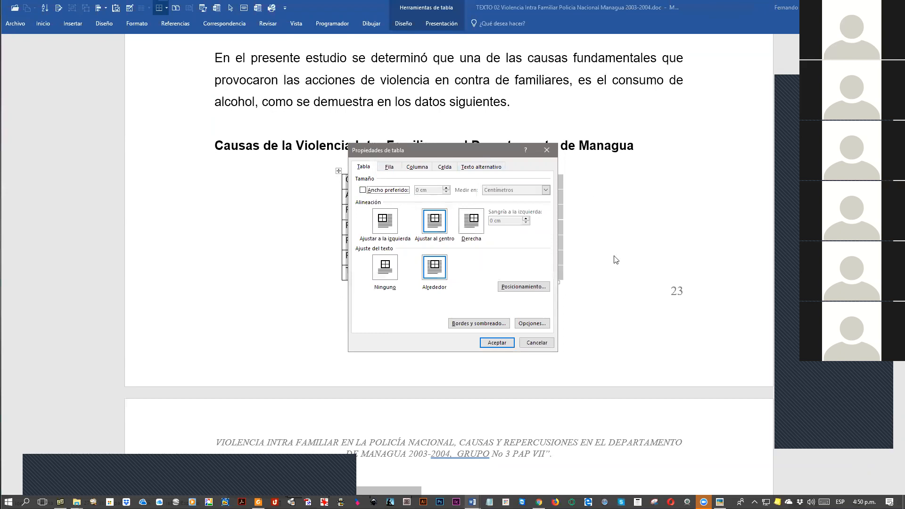
key(Escape)
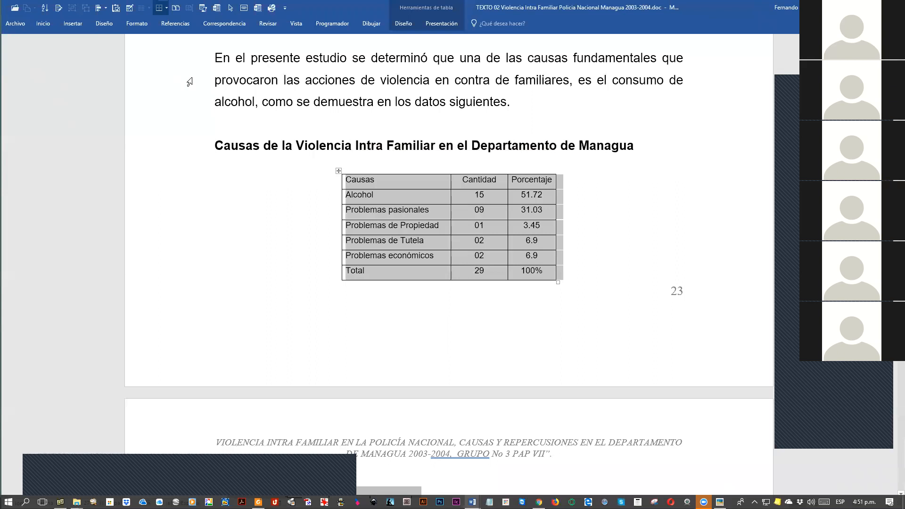
Step: Display the full ribbon and search its commands for the selected table's properties
key(ctrl+F1)
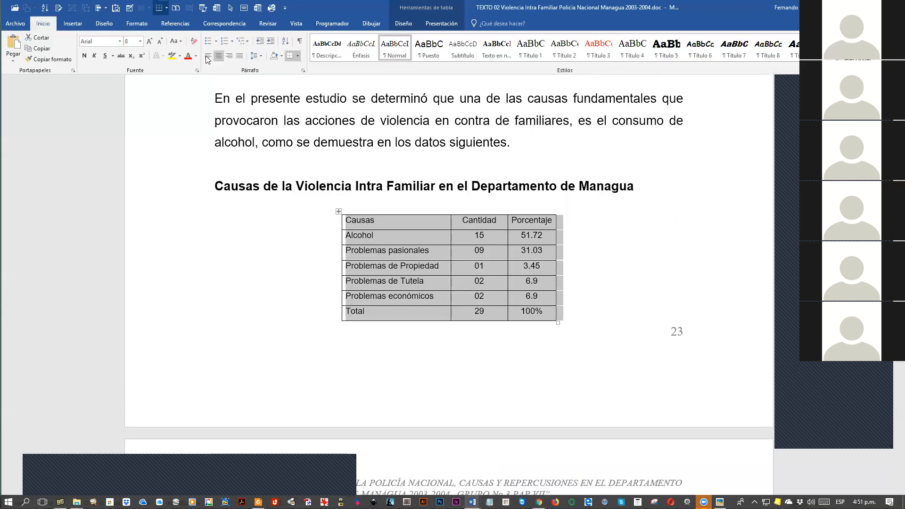
click(72, 23)
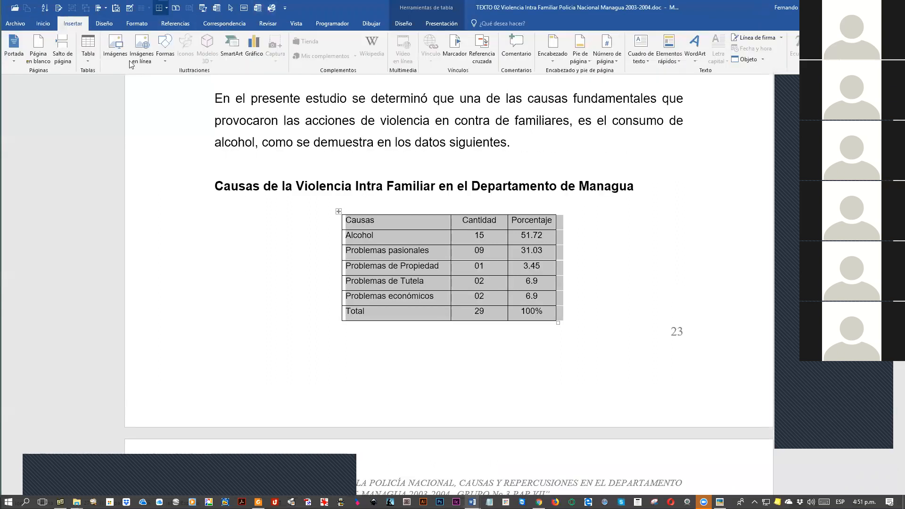
click(89, 59)
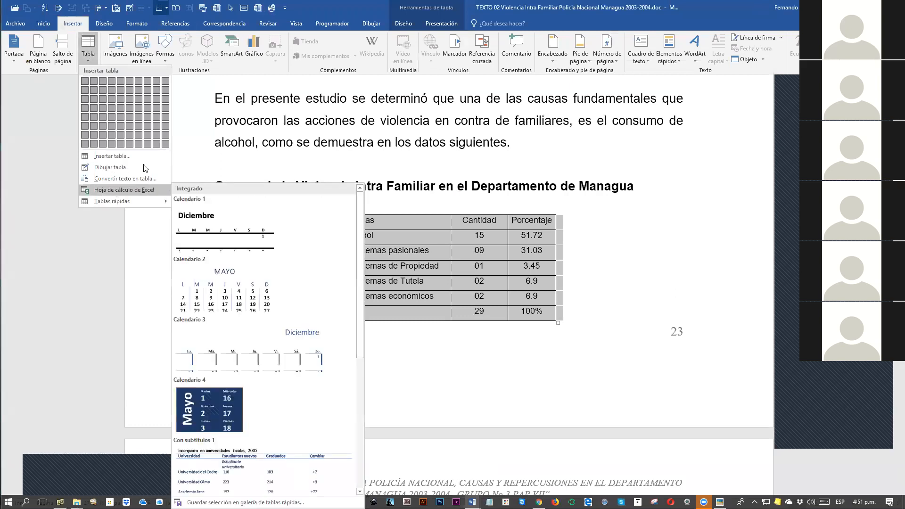
click(239, 115)
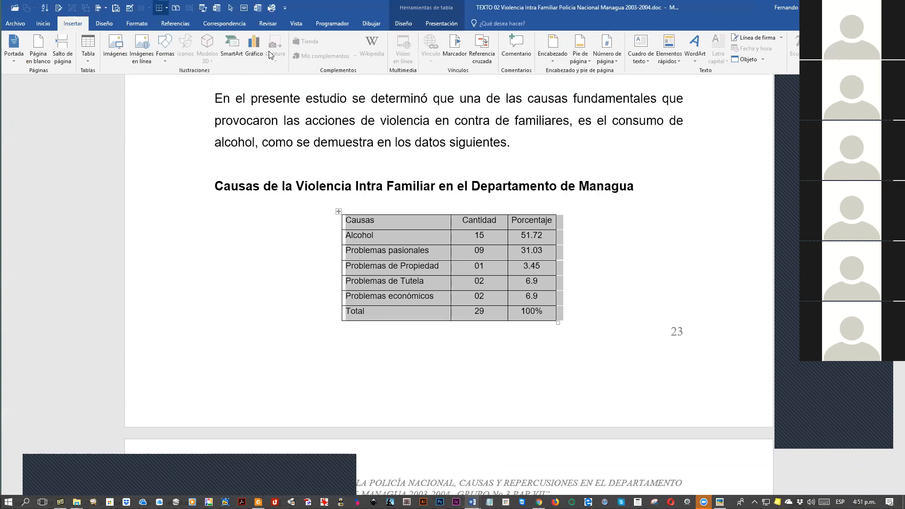
click(104, 25)
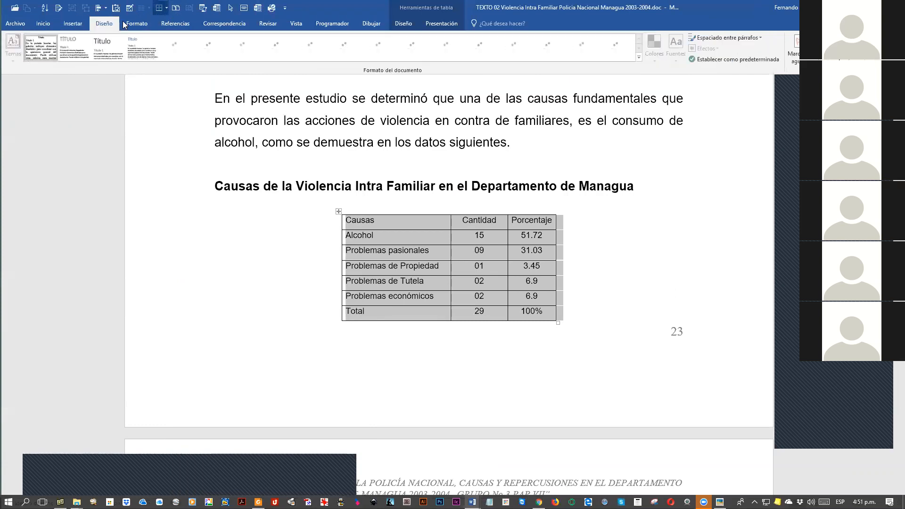
click(73, 28)
click(47, 27)
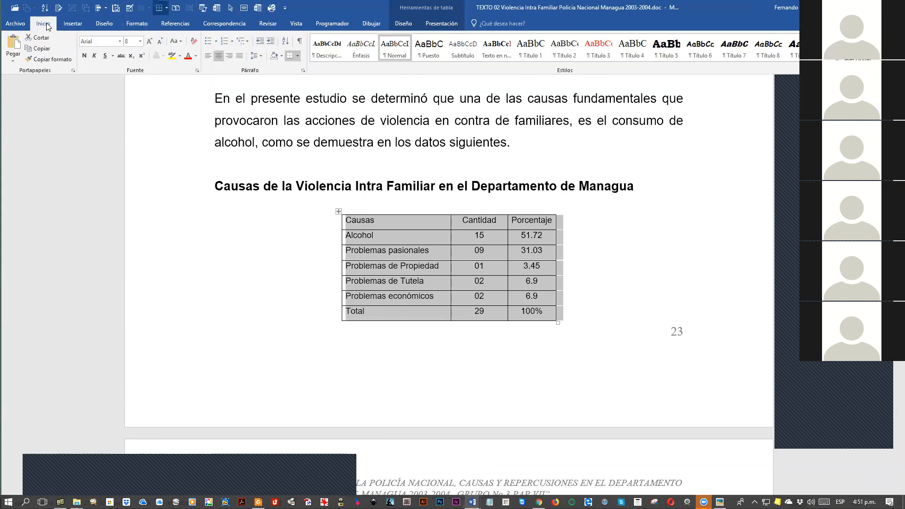
click(73, 23)
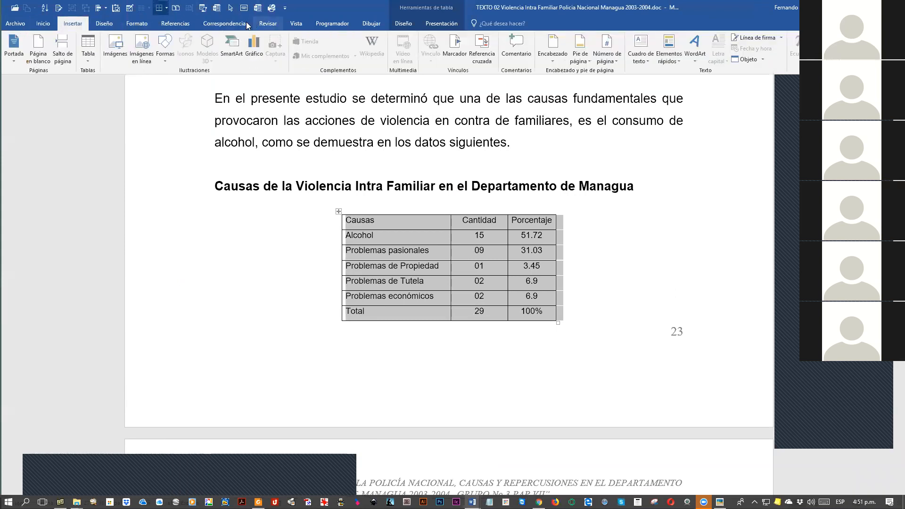
click(245, 25)
click(175, 23)
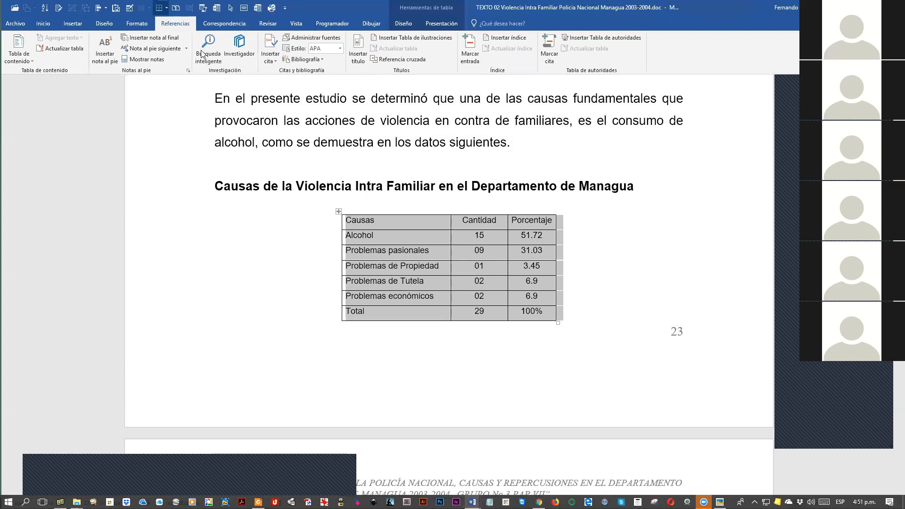
click(371, 24)
click(334, 23)
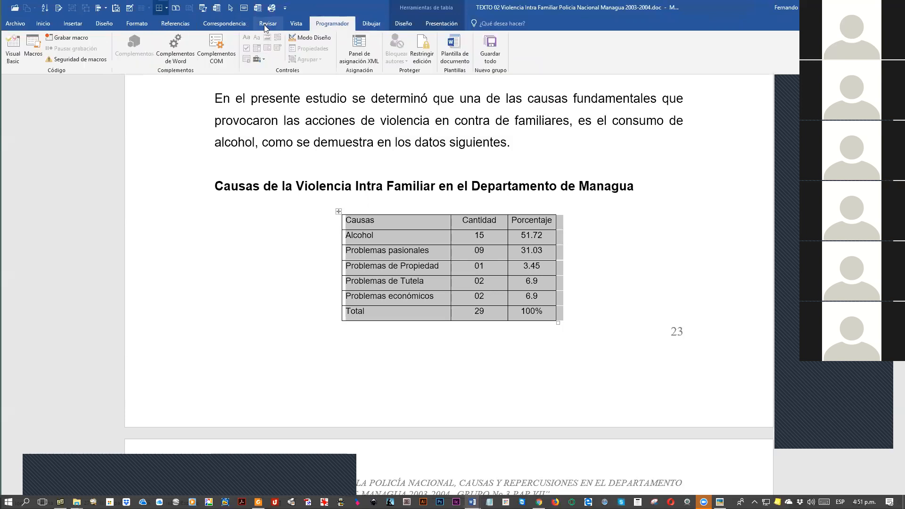
click(73, 24)
click(47, 24)
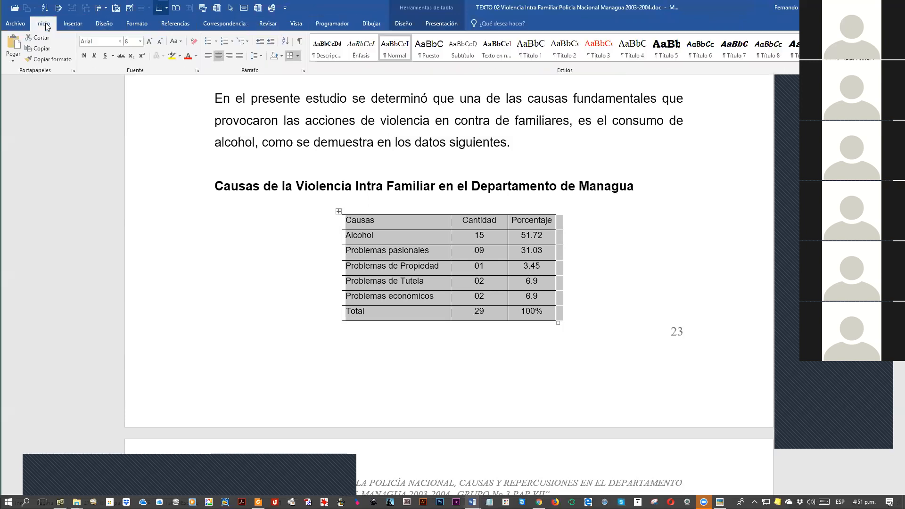
key(alt+b)
key(r)
key(Escape)
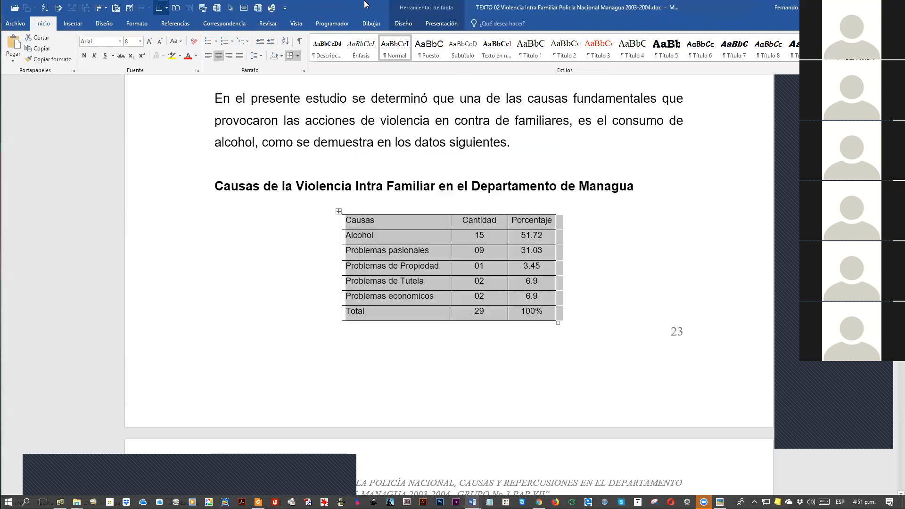
click(100, 25)
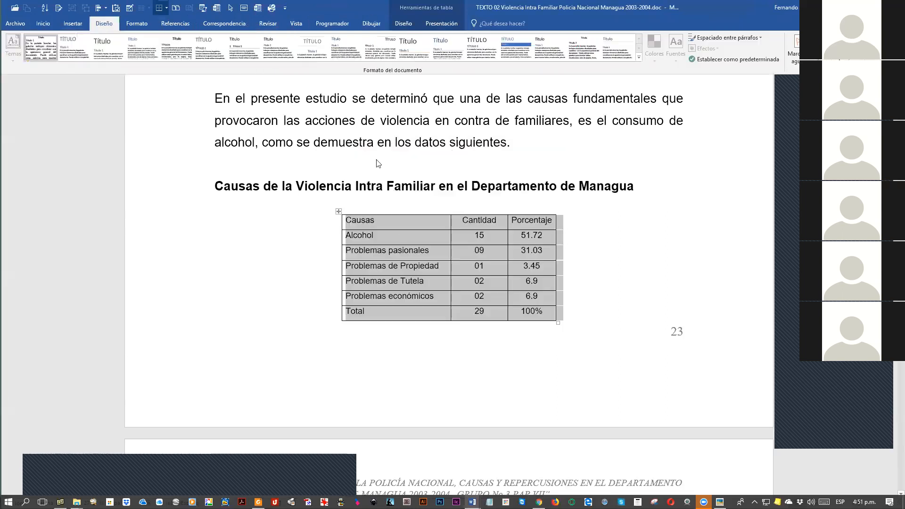
Step: Set the causes table's text wrapping to Ninguno in its table properties and deselect the table
right_click(418, 234)
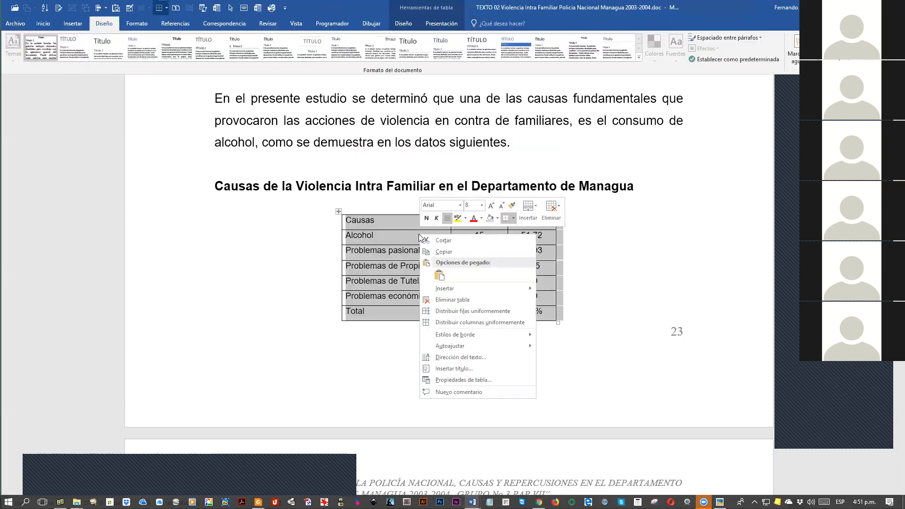
click(458, 379)
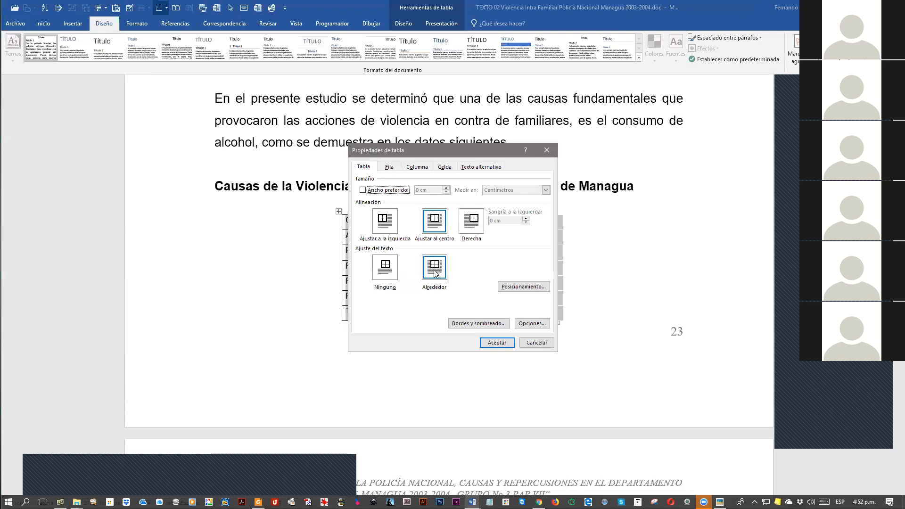
click(390, 269)
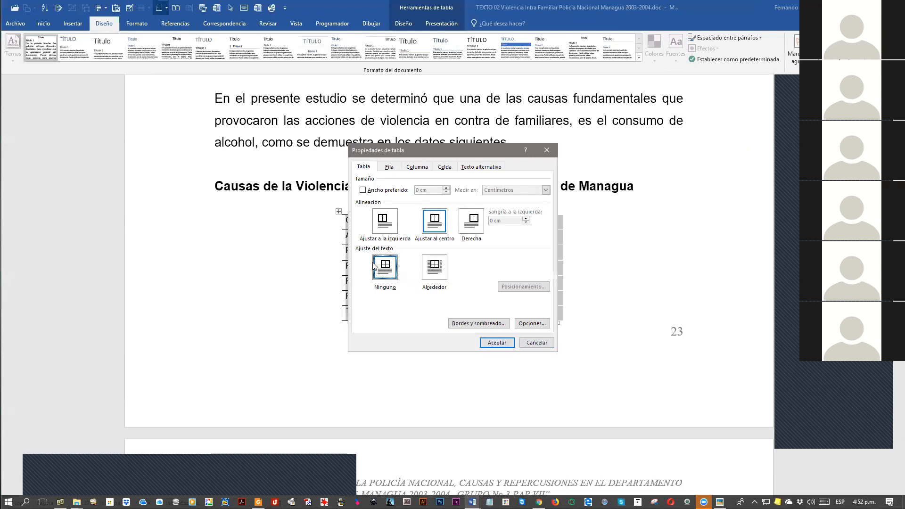
click(496, 342)
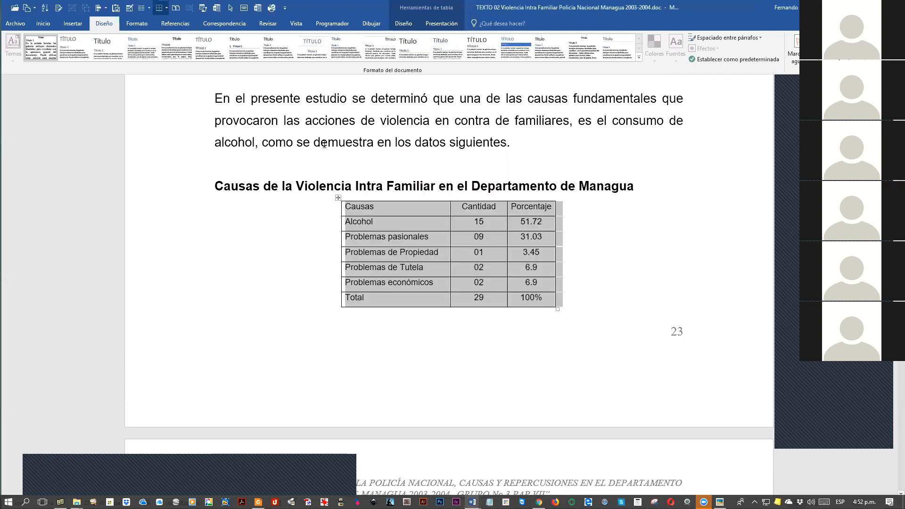
click(569, 212)
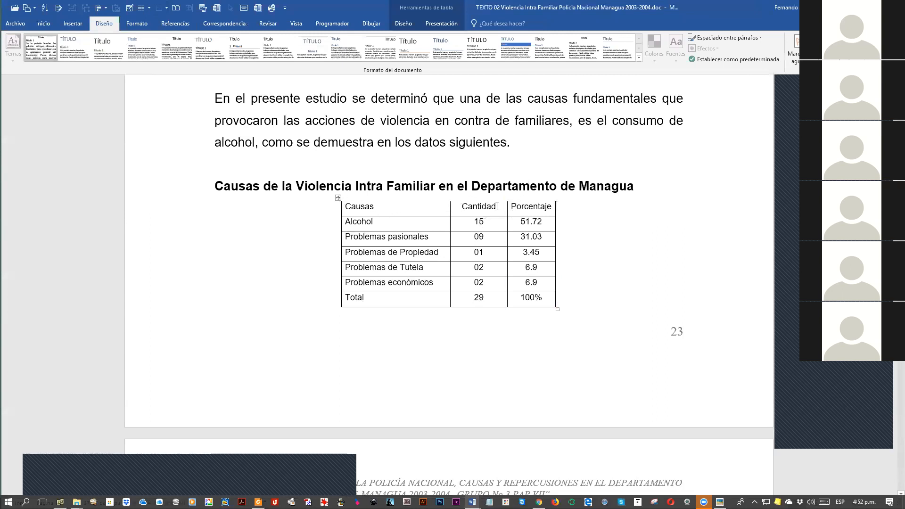
Step: Lengthen the Porcentaje values to 3.4591923 for Problemas de Propiedad, 6.912 for Problemas de Tutela and 6.9110292828 for Problemas económicos
drag(521, 219, 534, 300)
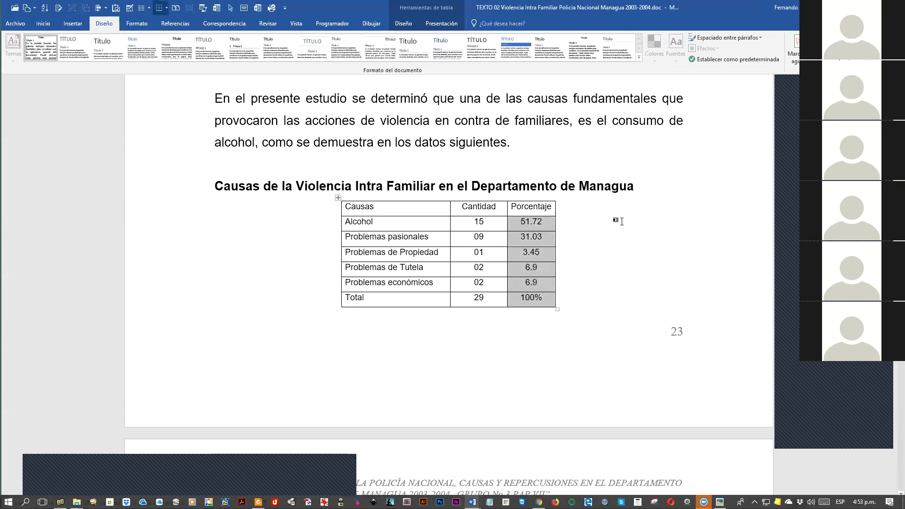
click(542, 253)
text(91923)
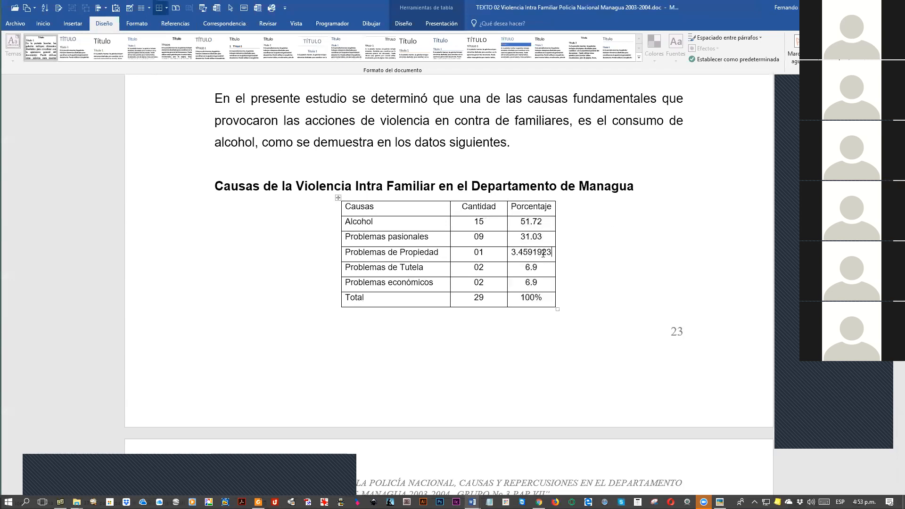
click(539, 270)
text(12)
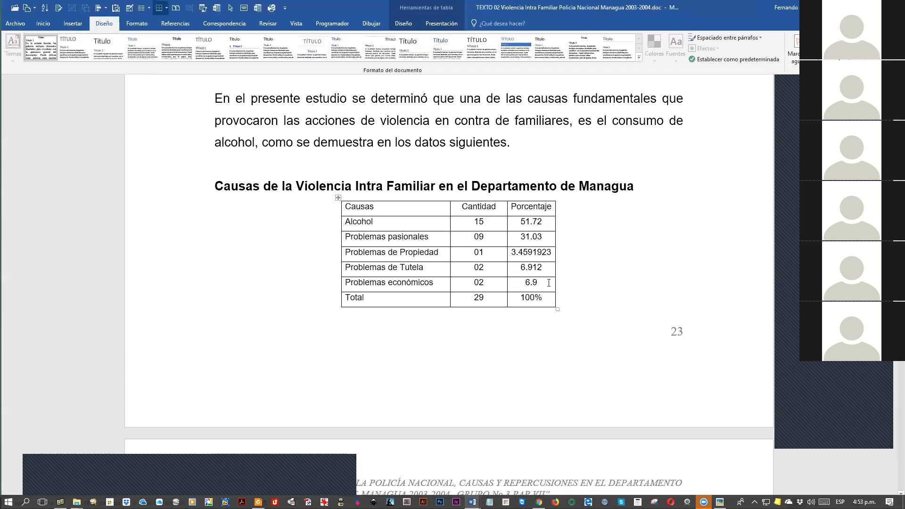
click(548, 282)
text(110292828)
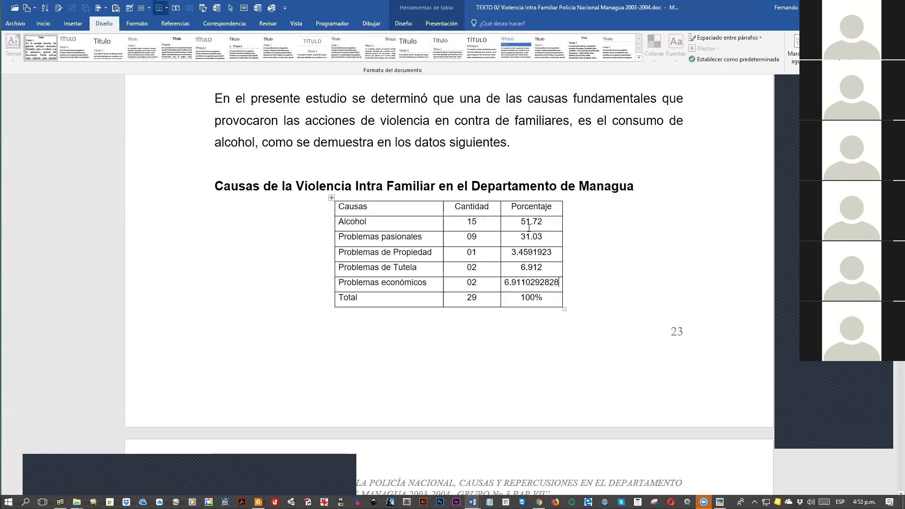
Step: Select the Porcentaje values from the Alcohol row through the Total row, excluding the column header
drag(531, 222, 533, 299)
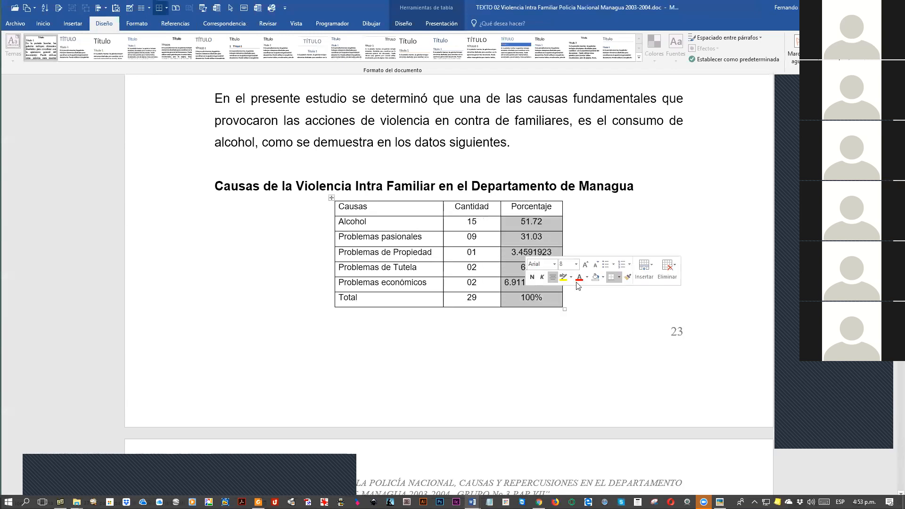
click(615, 226)
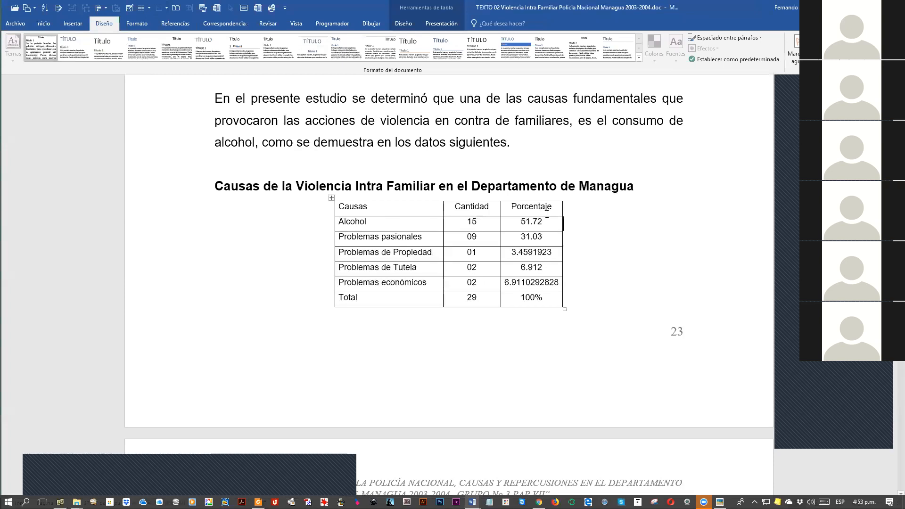
drag(551, 225, 548, 303)
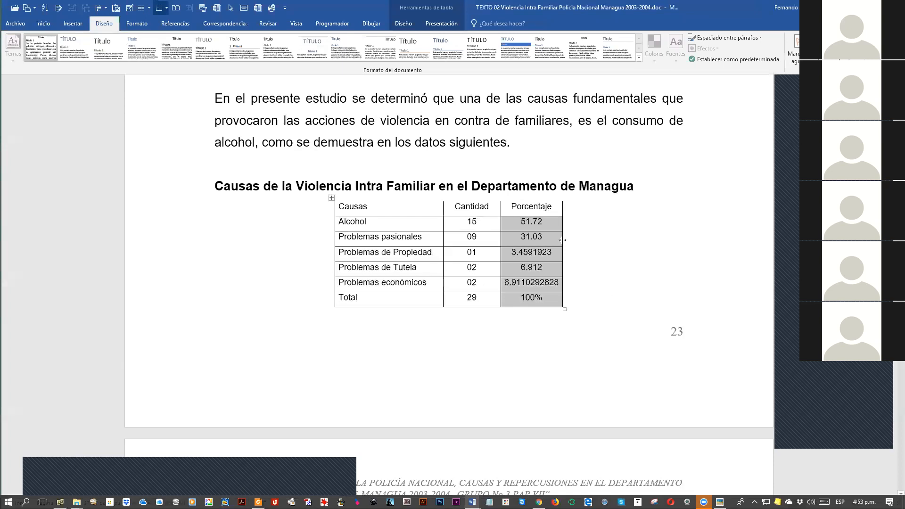
Step: Widen the causes table's entire Porcentaje column, header included, undoing the attempt that resizes only the selected rows
drag(561, 241, 593, 243)
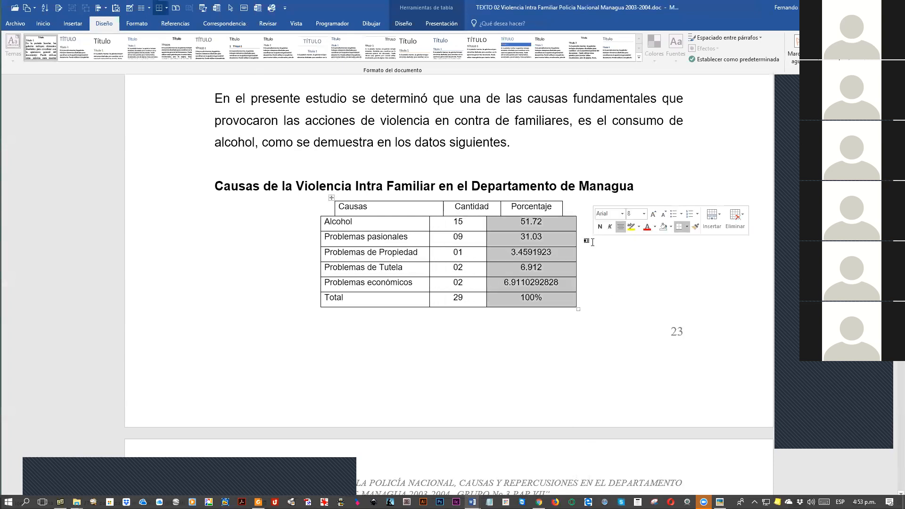
key(ctrl+z)
click(563, 229)
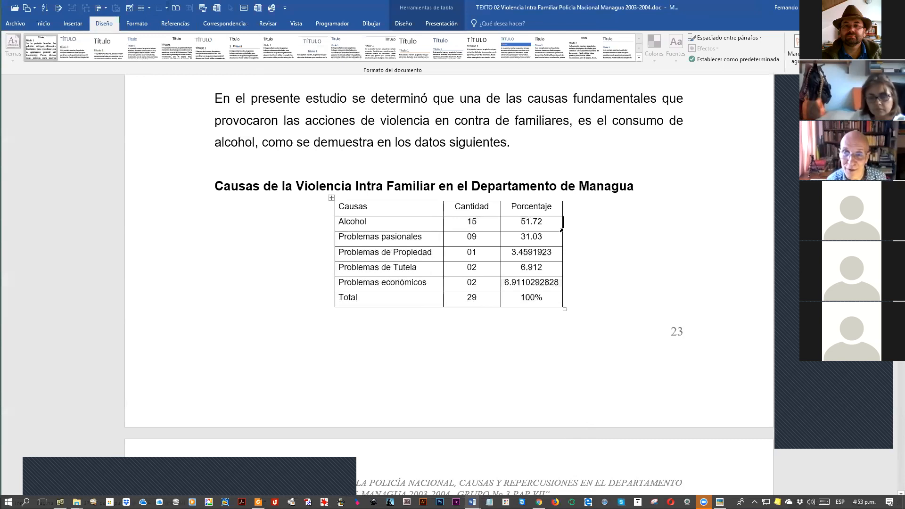
drag(562, 238, 583, 238)
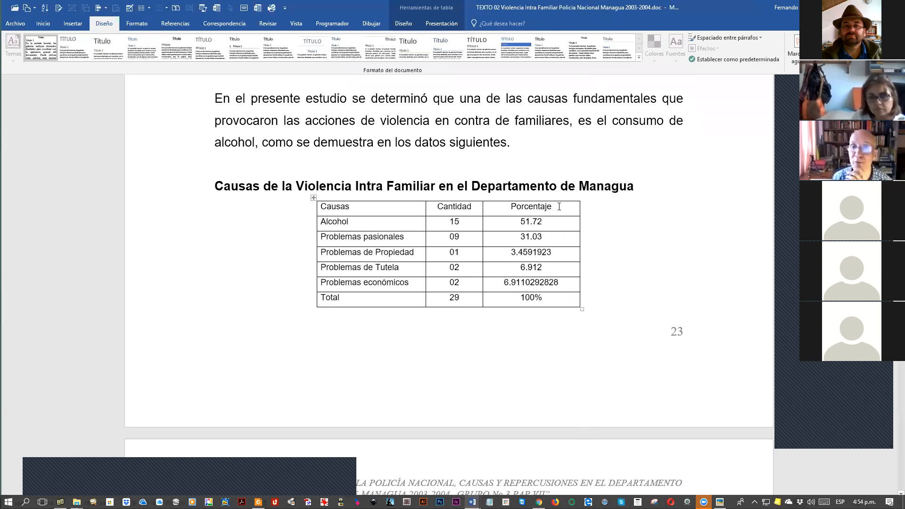
drag(559, 206, 549, 271)
drag(546, 222, 558, 296)
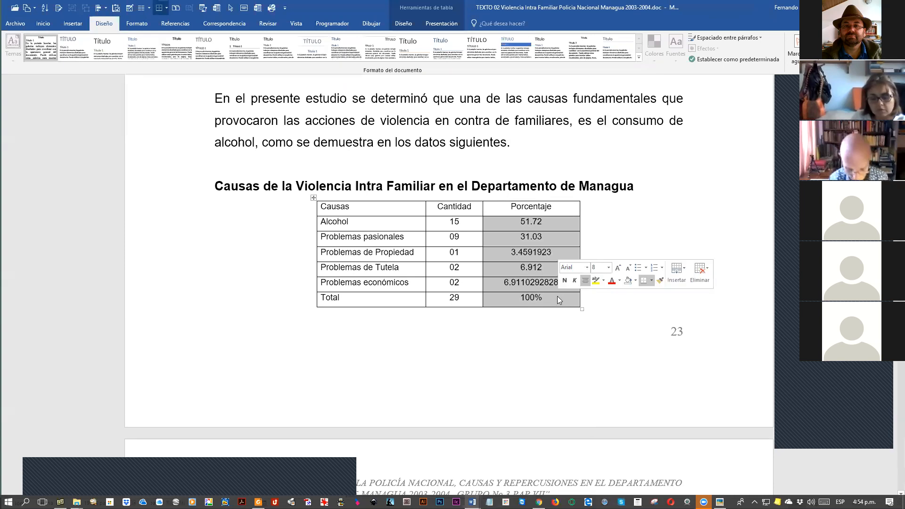
key(ctrl+l)
text(.)
key(Tab)
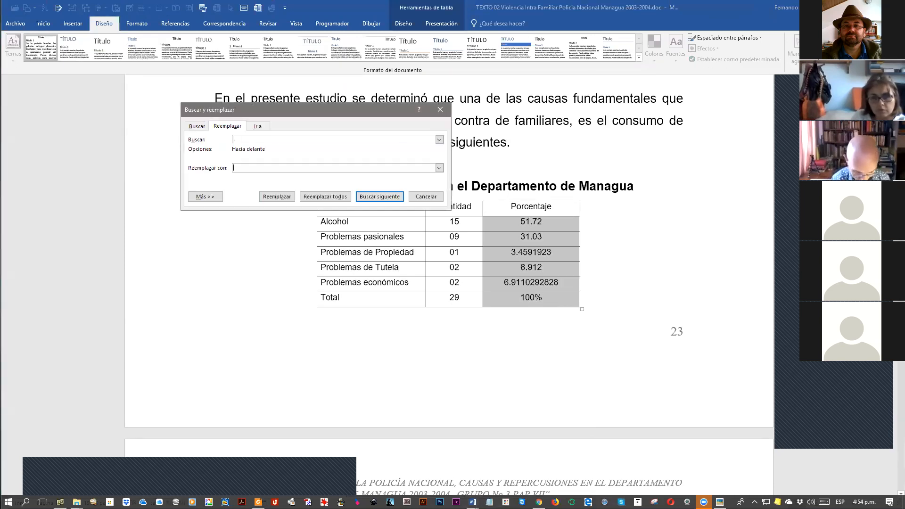
key(Escape)
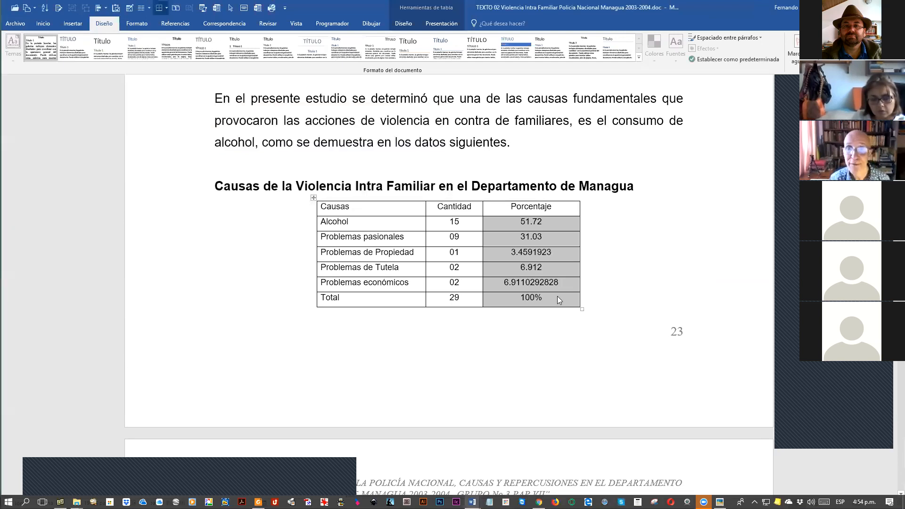
click(560, 292)
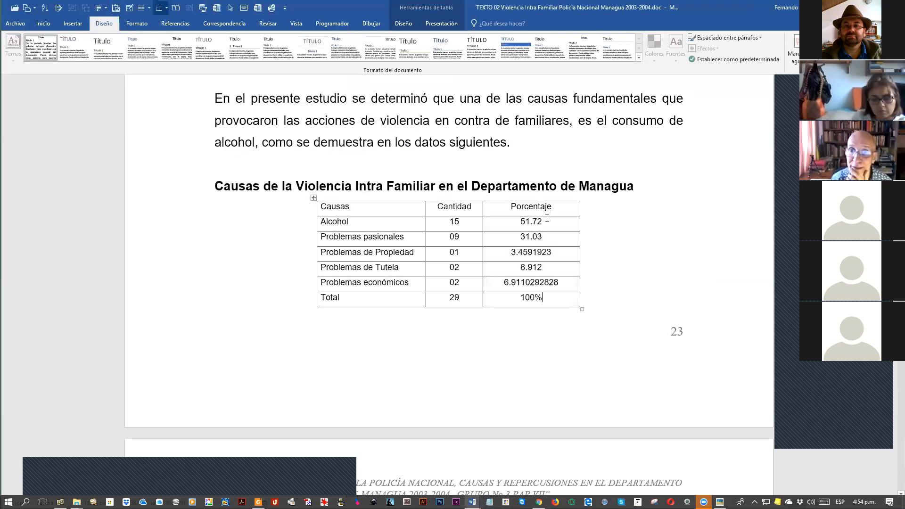
Step: Replace every period with a comma in the Porcentaje values from Alcohol through Problemas económicos, leaving the rest of the document out
drag(547, 218, 552, 287)
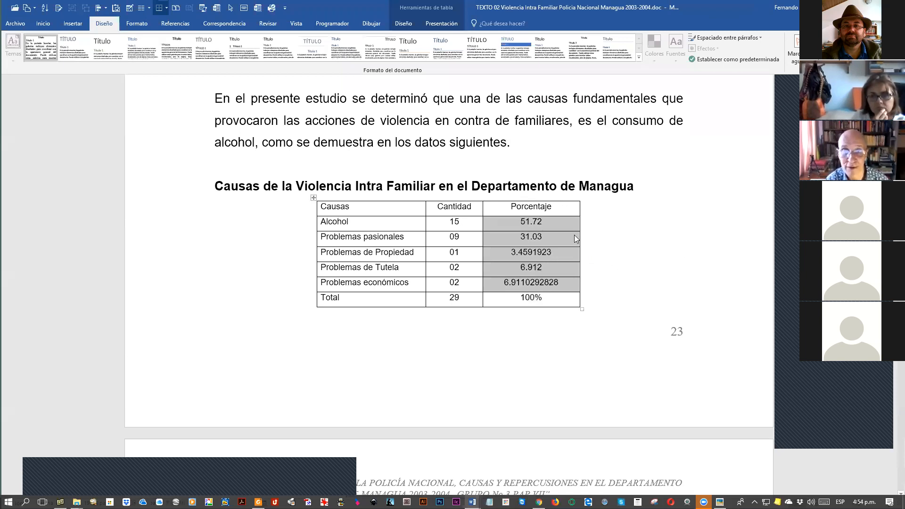
key(ctrl+l)
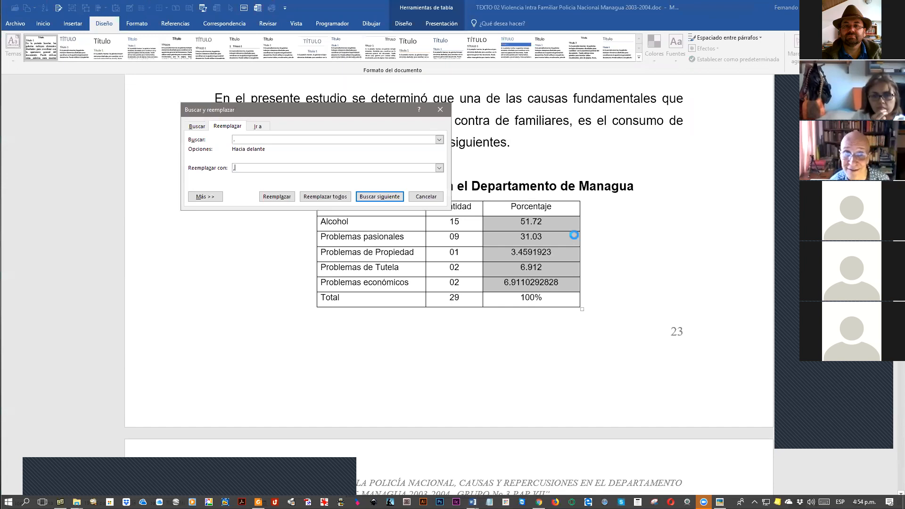
key(alt+d)
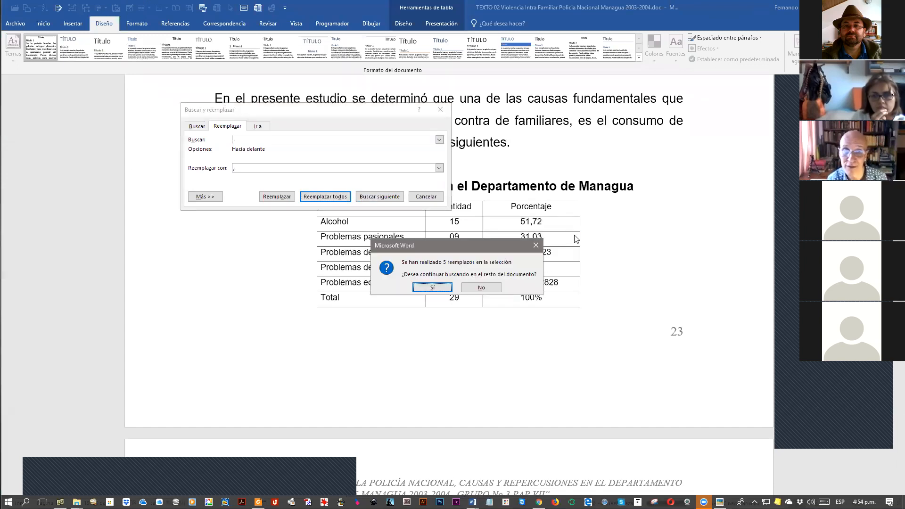
key(Escape)
key(Escape)
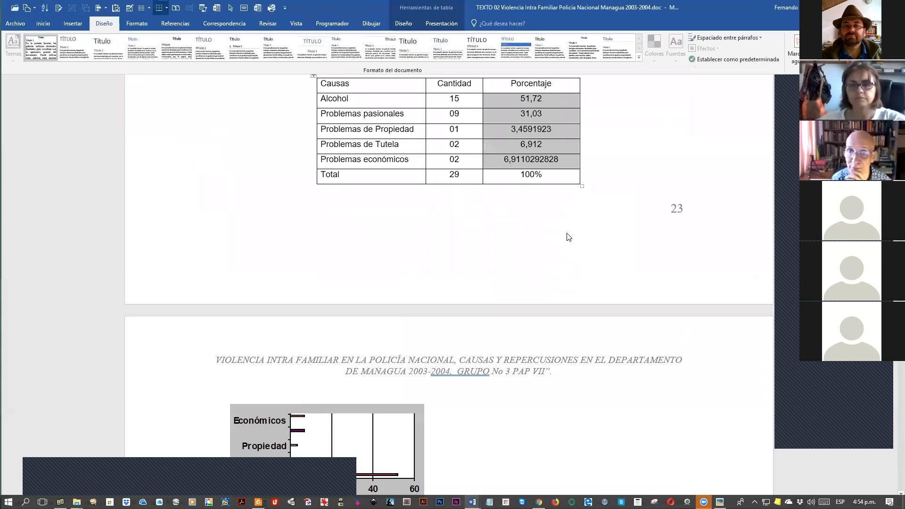
Step: Try right, left and centred alignment on the Porcentaje values from Alcohol through Problemas económicos
scroll(568, 236, up, 3)
scroll(567, 233, down, 2)
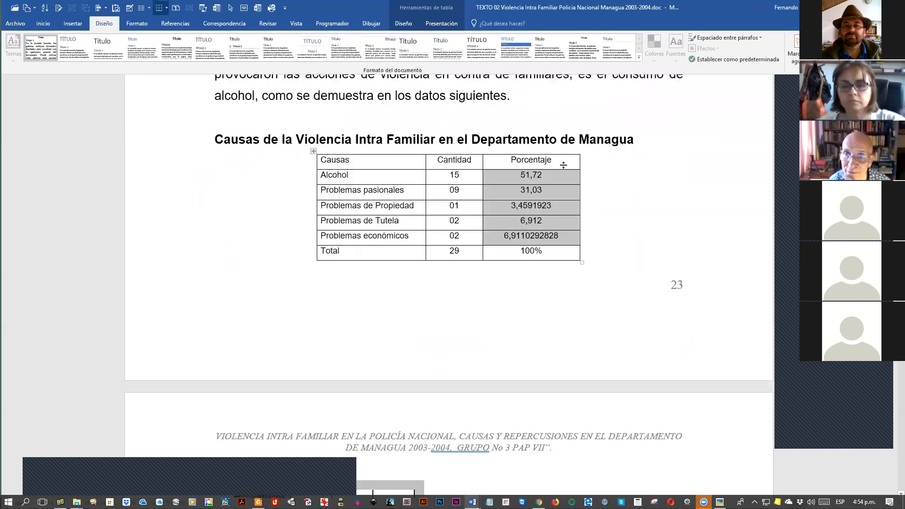
click(586, 171)
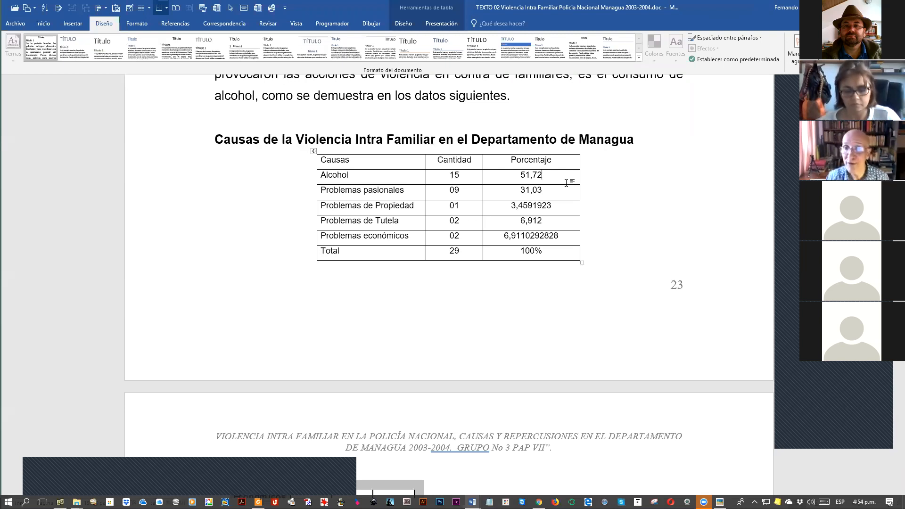
key(shift+Down)
key(shift+Down)
key(shift+Down)
key(shift+Down)
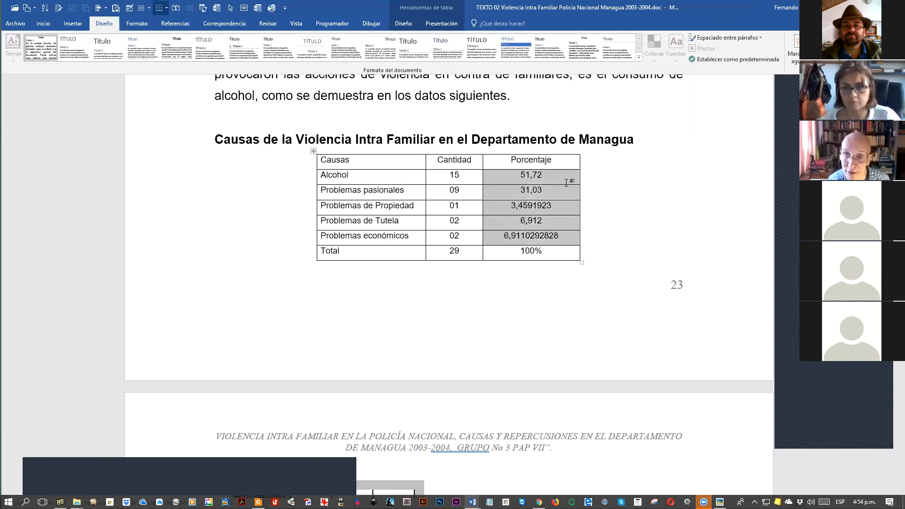
key(ctrl+d)
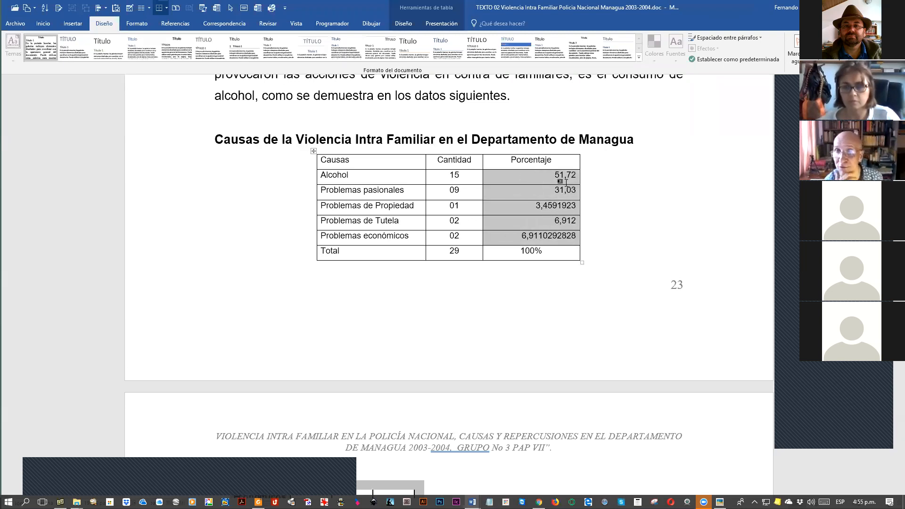
key(ctrl+q)
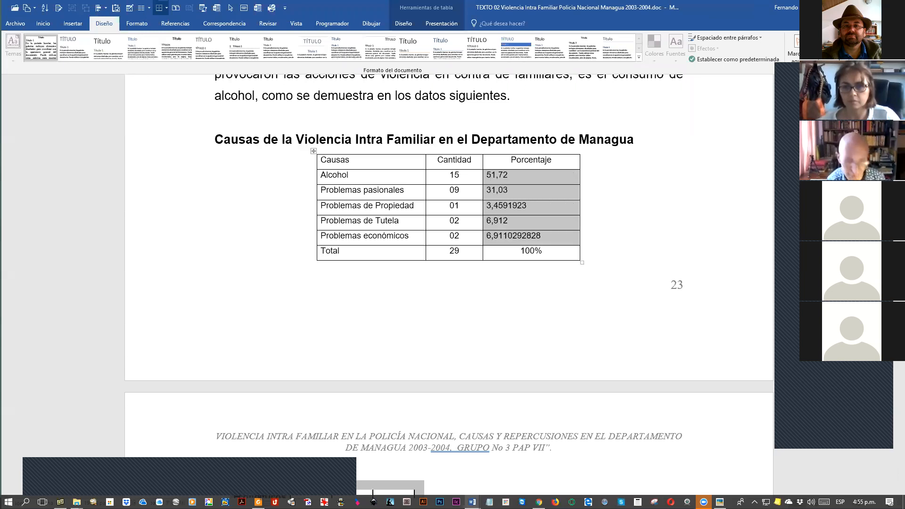
key(ctrl+t)
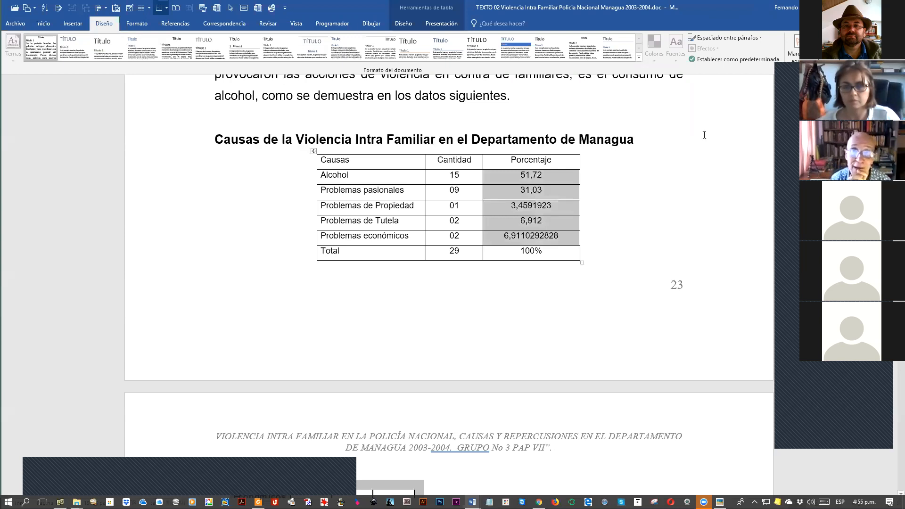
Step: Collapse the ribbon, deselect the Porcentaje values and display the rulers around the document
key(ctrl+F1)
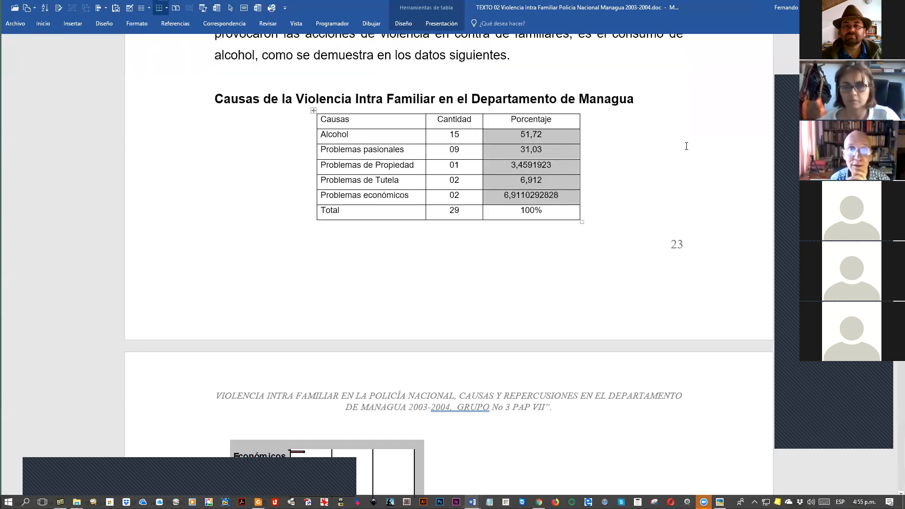
click(634, 141)
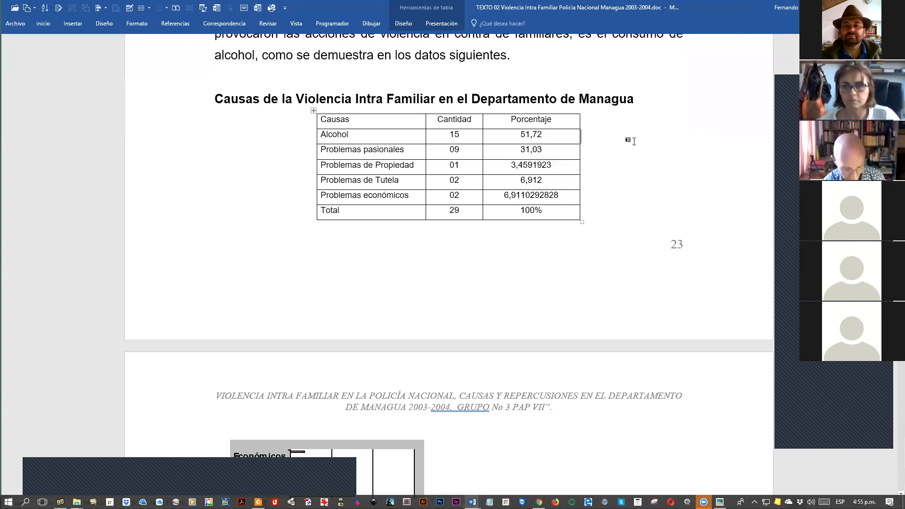
key(alt+w)
key(r)
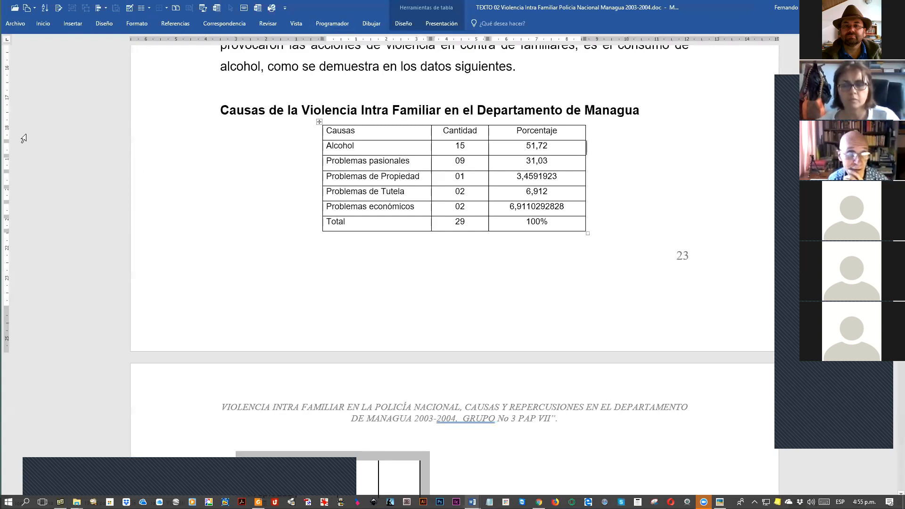
Step: Select the Porcentaje values from the Alcohol row through the Problemas económicos row, leaving out the header and Total
click(302, 67)
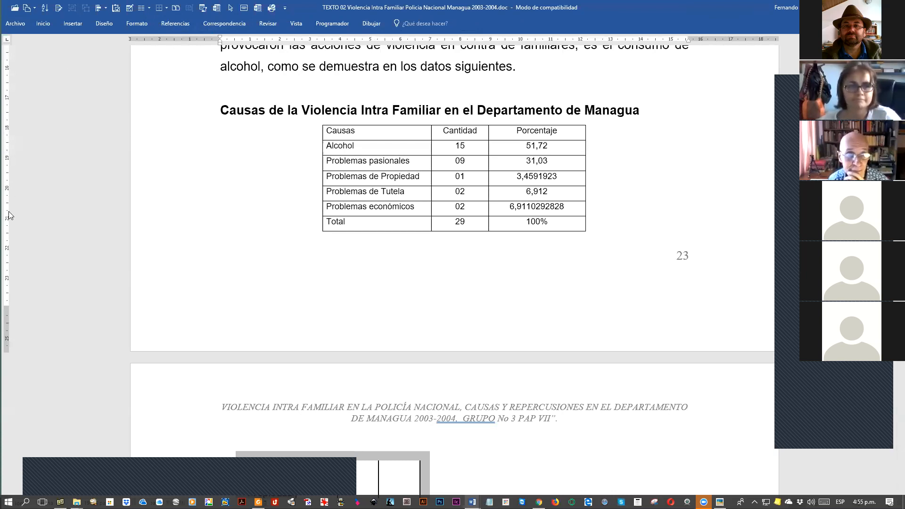
click(386, 135)
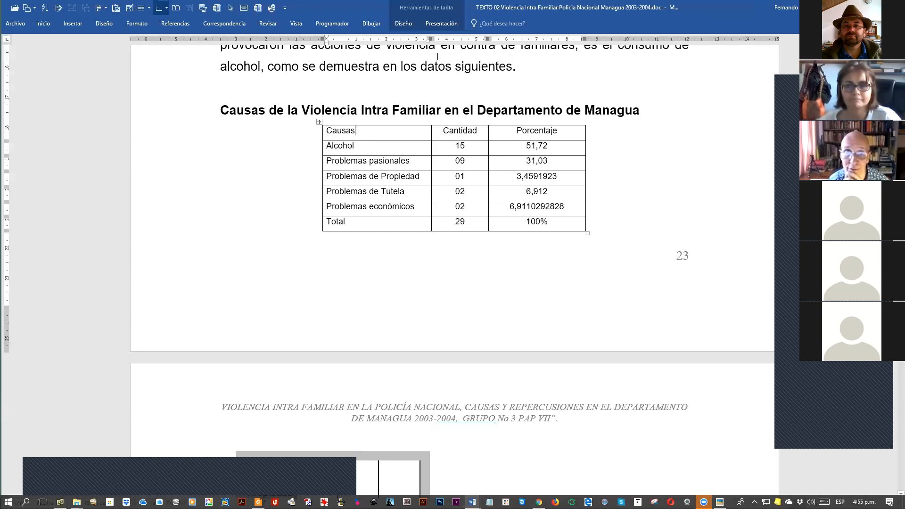
drag(514, 150, 522, 209)
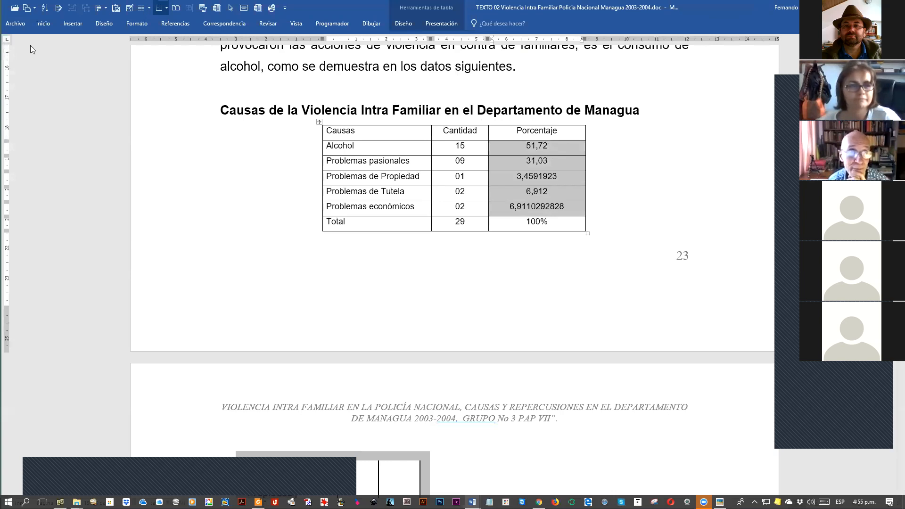
Step: Restore the document window to a smaller size and position it over the desktop with the other windows and the note cleared away
double_click(331, 5)
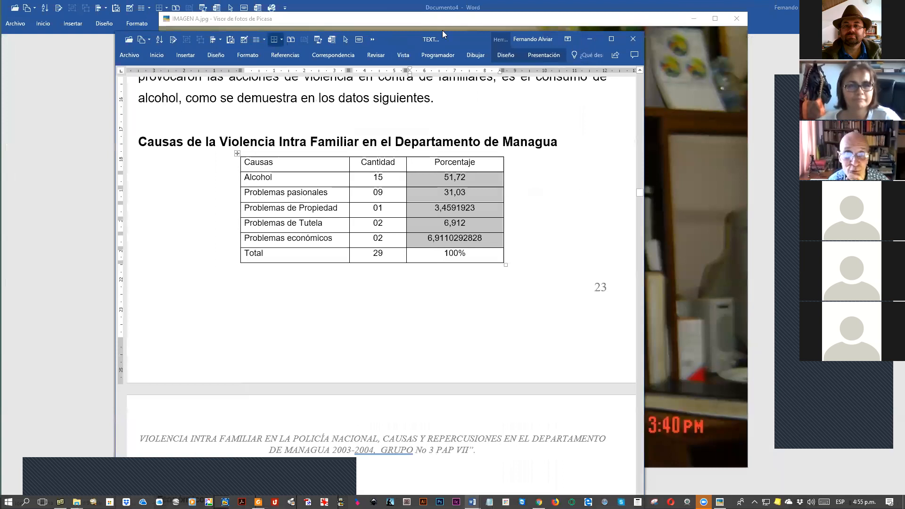
click(578, 6)
double_click(578, 7)
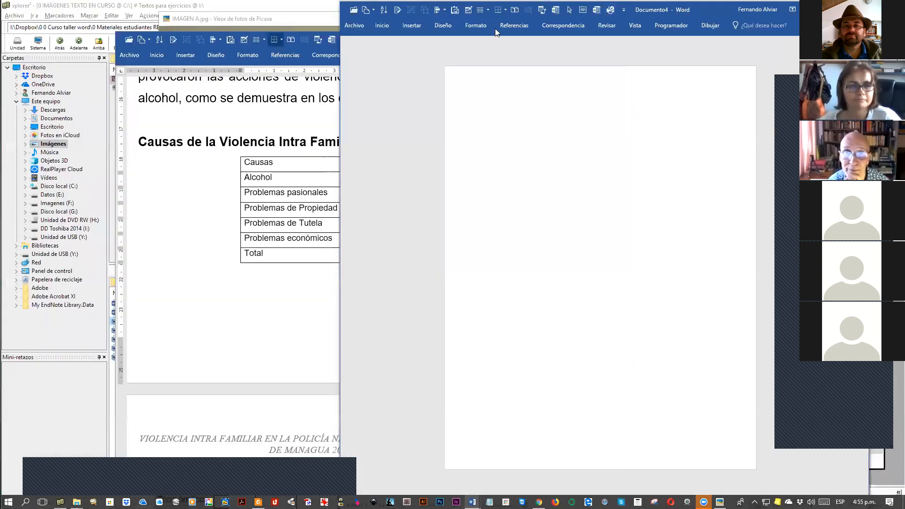
key(alt+Tab)
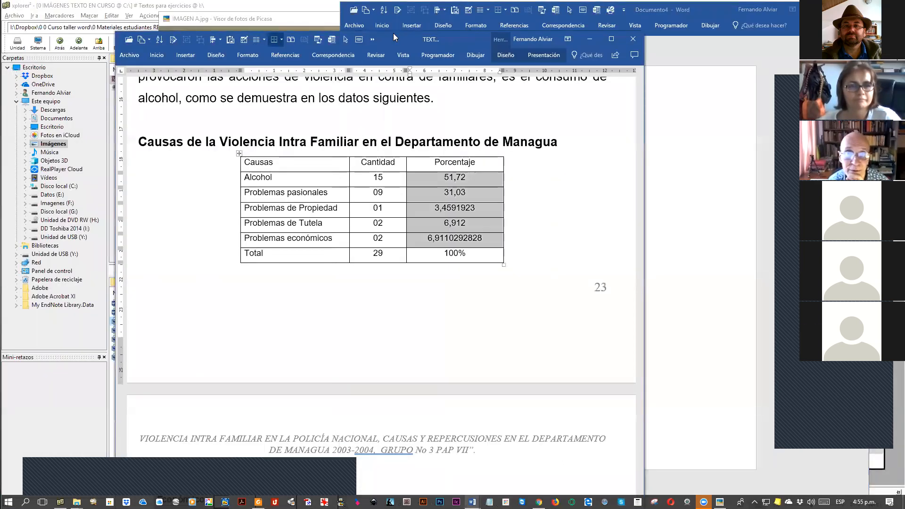
key(super+d)
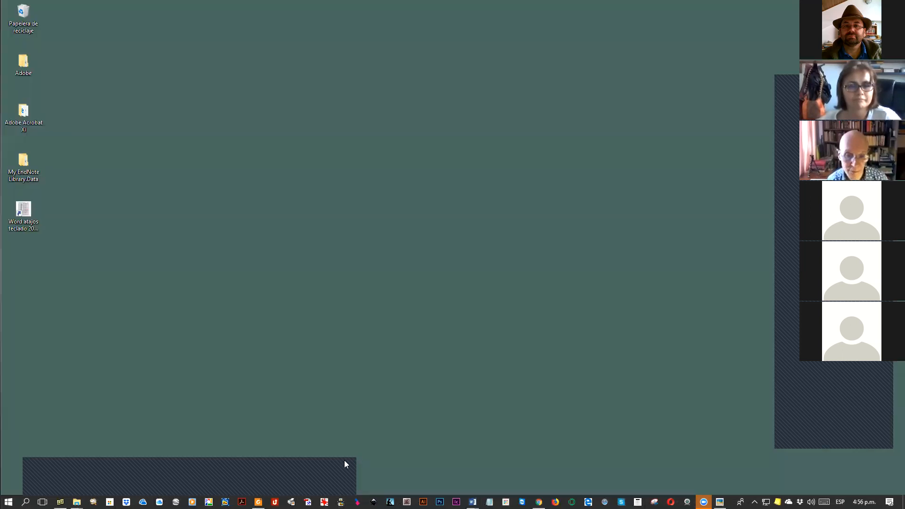
key(alt+Tab)
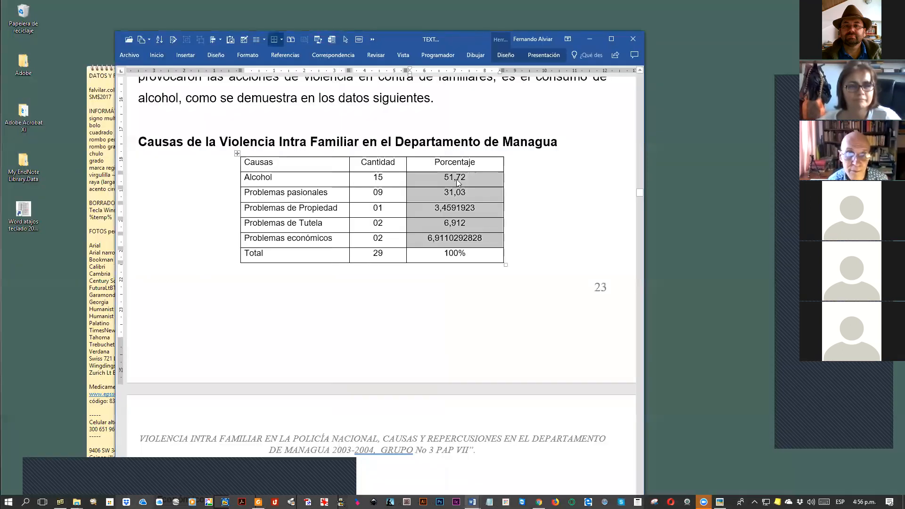
drag(440, 43, 517, 36)
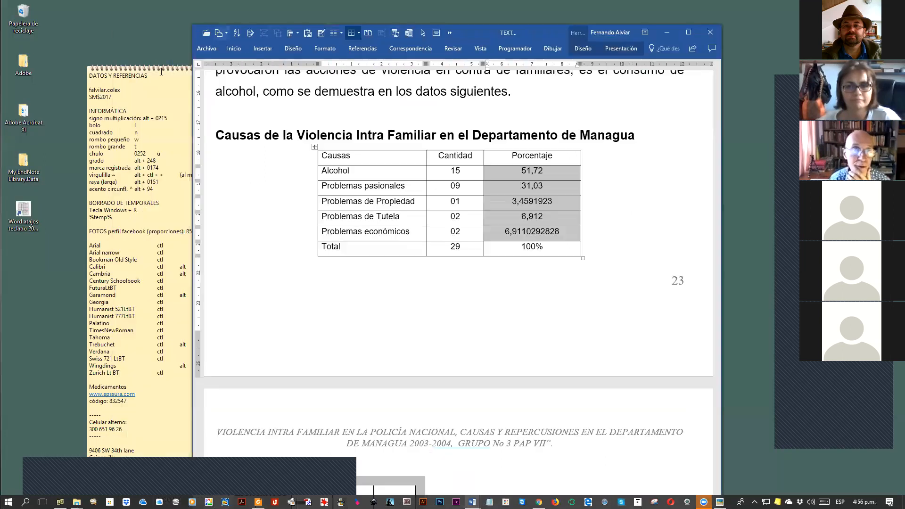
click(161, 74)
key(Escape)
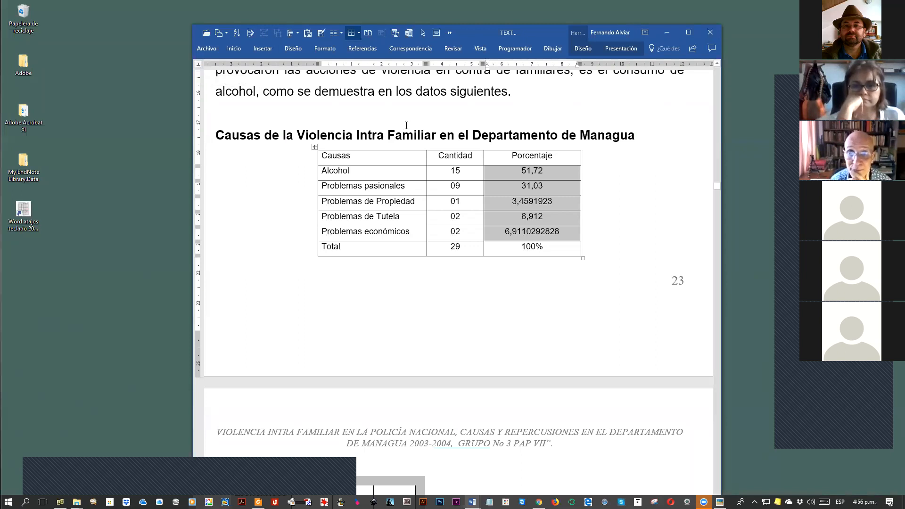
Step: Choose the decimal tab type and set a decimal tab stop at about 7 on the ruler for the selected Porcentaje values
click(198, 64)
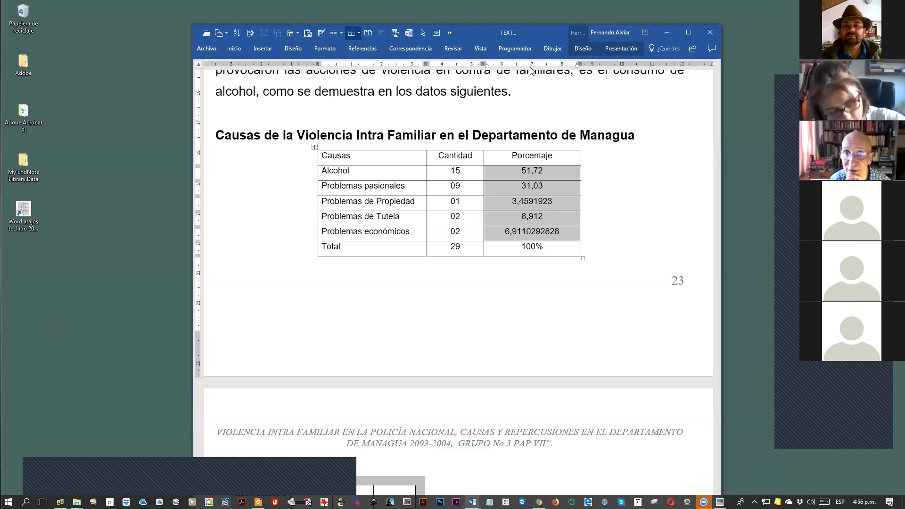
ctrl+scroll(533, 107, up, 4)
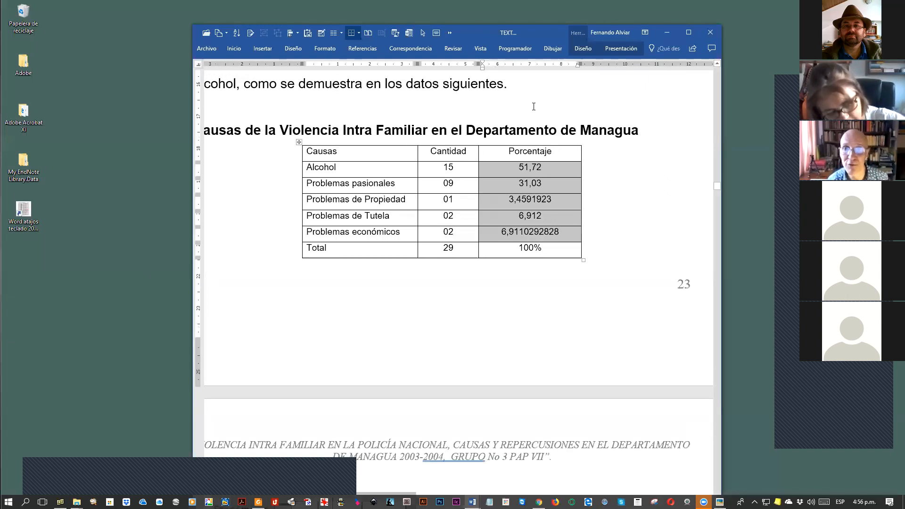
ctrl+scroll(533, 107, up, 4)
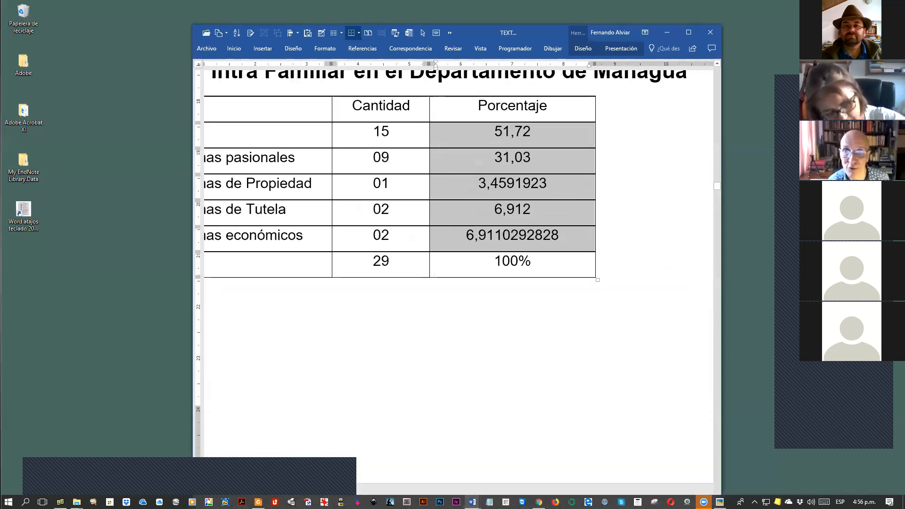
scroll(546, 128, up, 3)
scroll(547, 128, up, 3)
scroll(546, 130, down, 6)
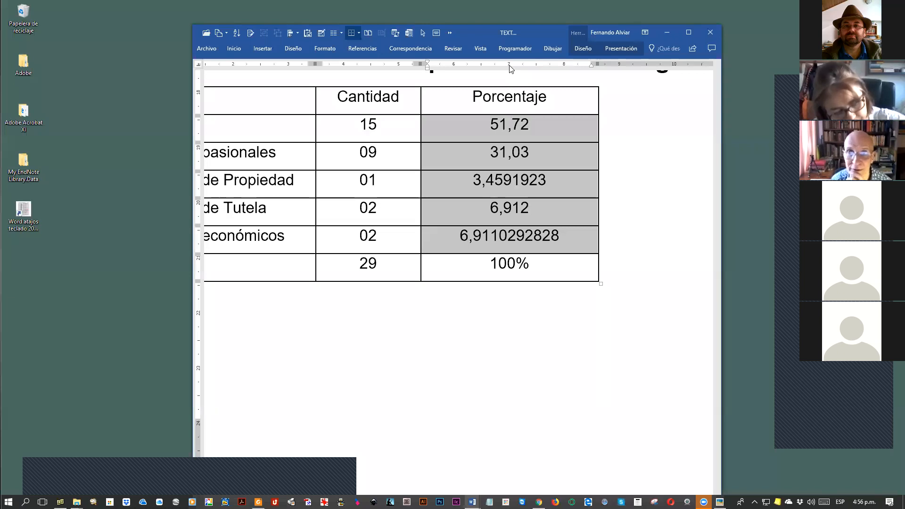
key(ctrl+d)
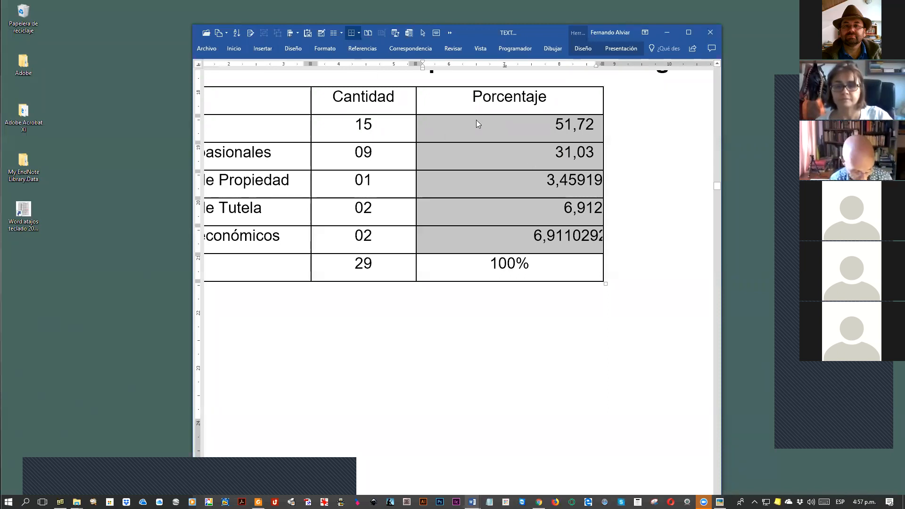
Step: Show the full ribbon with the Inicio commands and return the Porcentaje values to plain centred alignment without the tab stop
double_click(293, 48)
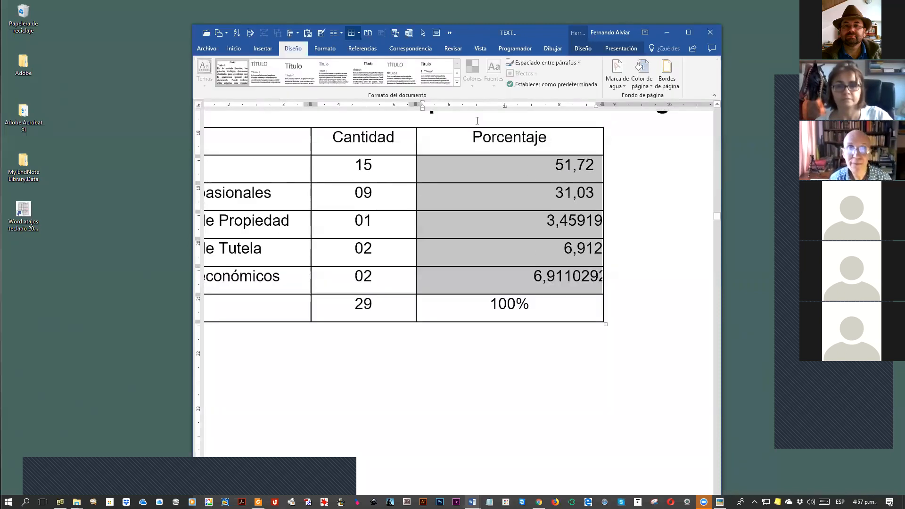
click(231, 50)
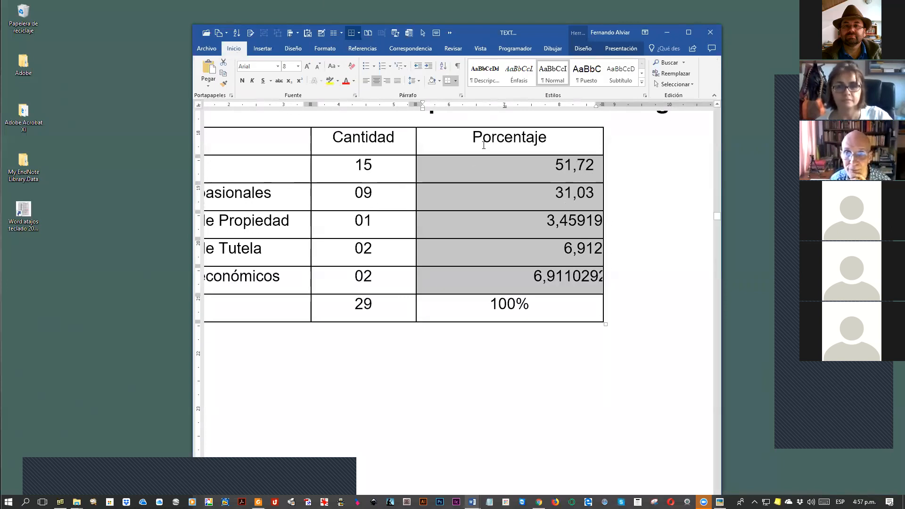
click(376, 81)
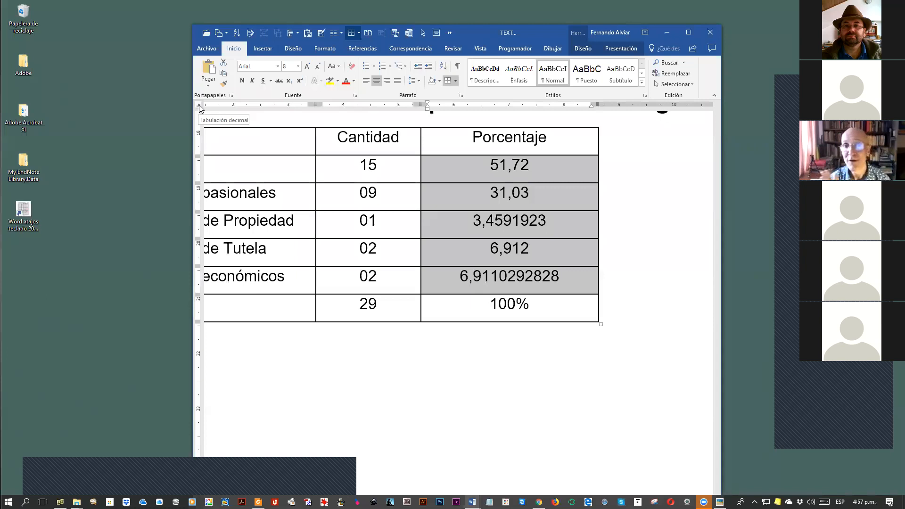
click(376, 82)
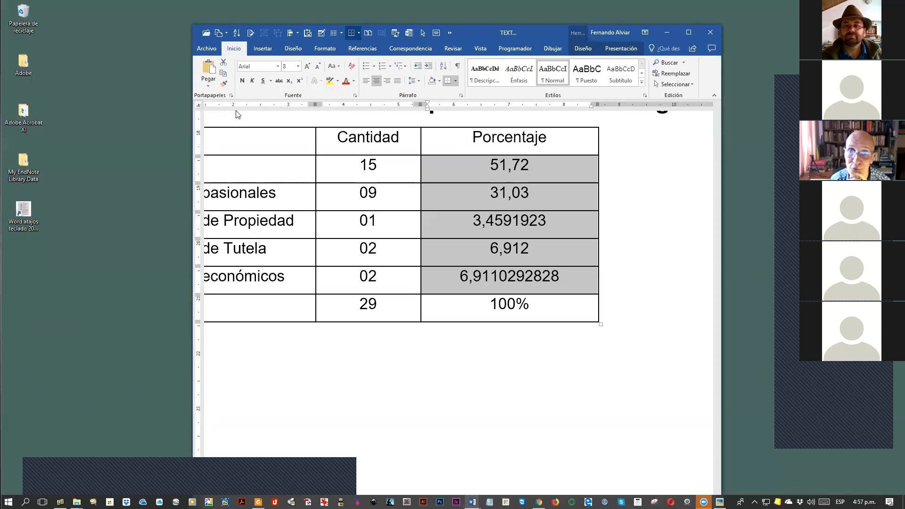
Step: Add a decimal tab stop at about 7 on the ruler for the selected Porcentaje values and left-align them
click(508, 106)
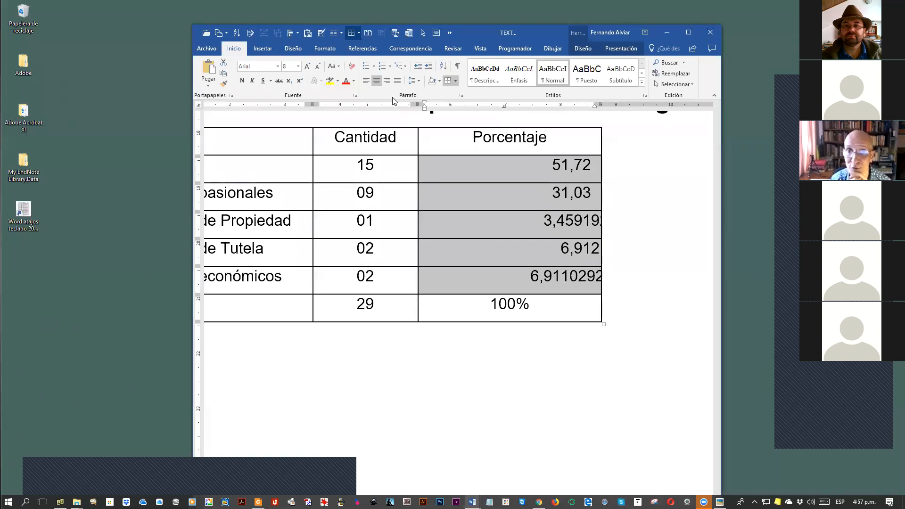
click(366, 81)
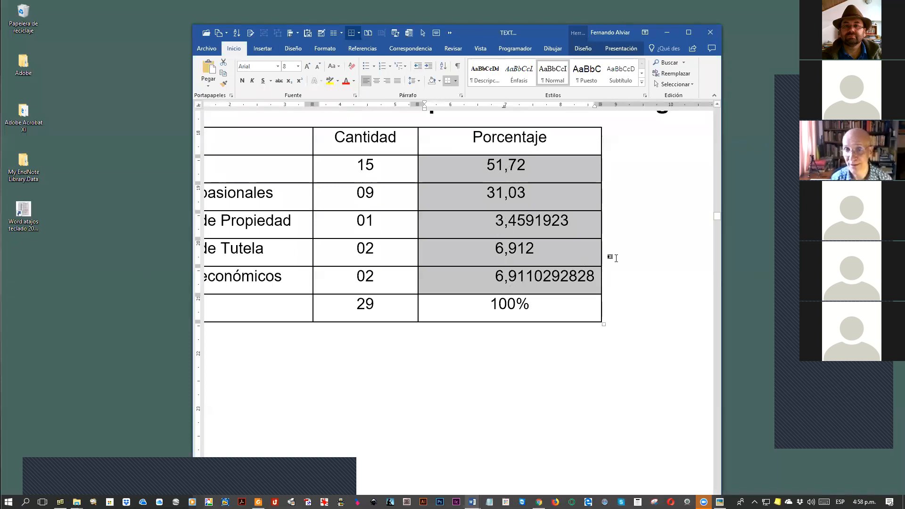
scroll(622, 257, up, 3)
scroll(622, 258, up, 2)
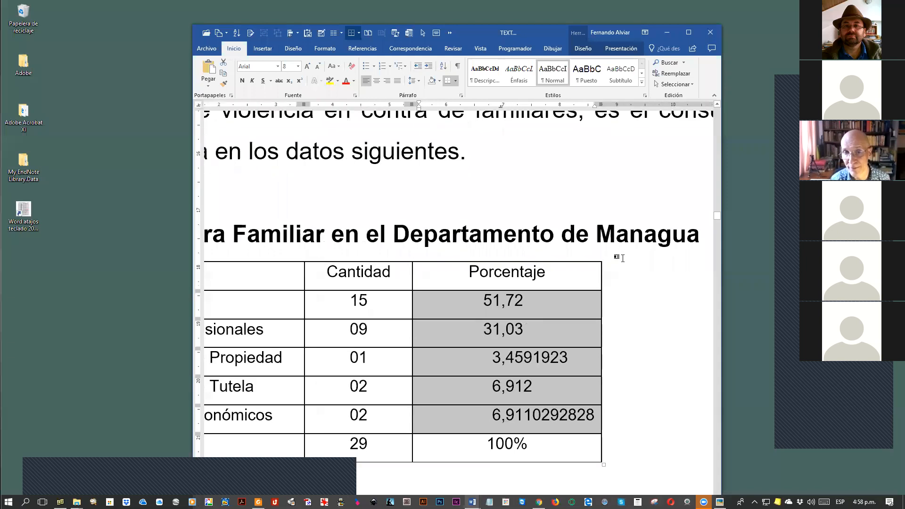
scroll(621, 257, down, 3)
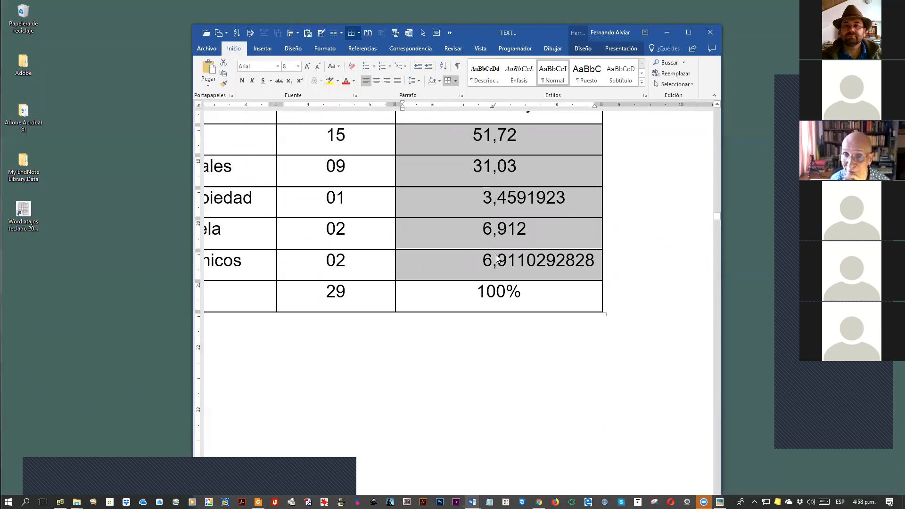
drag(601, 206, 603, 207)
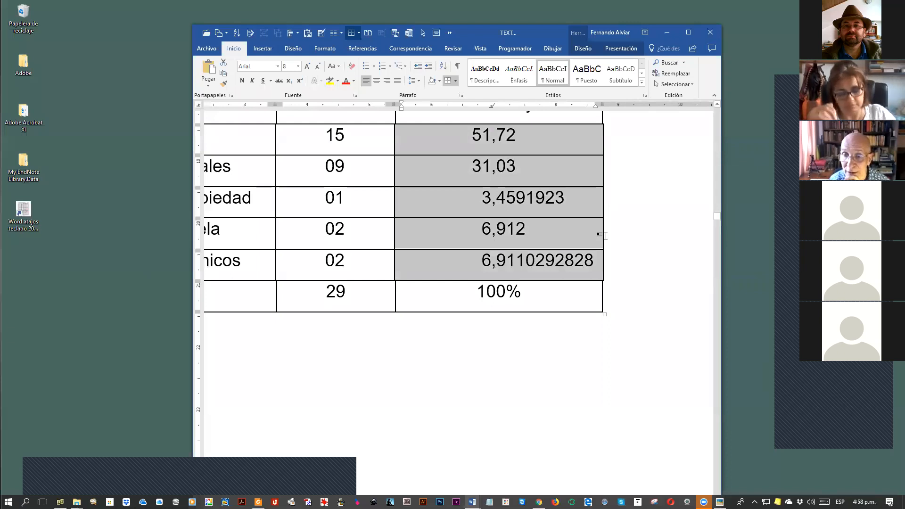
click(594, 304)
click(601, 262)
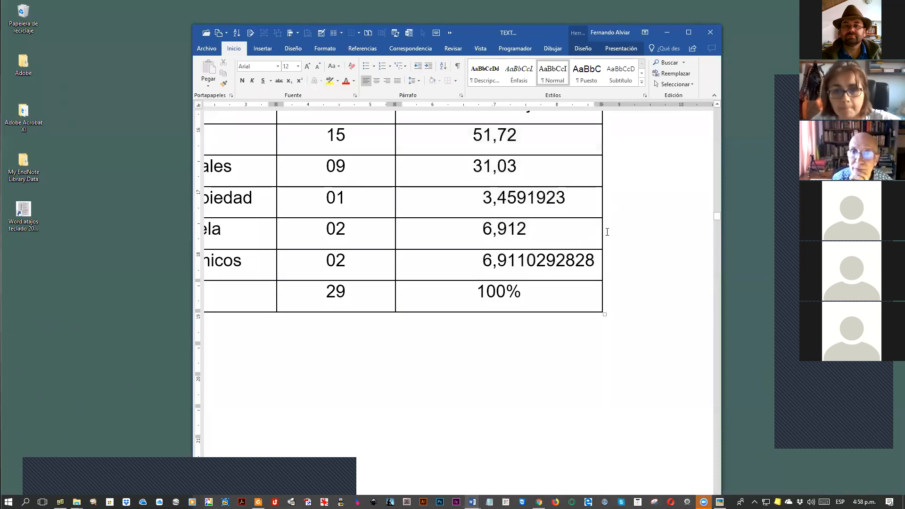
scroll(602, 230, up, 3)
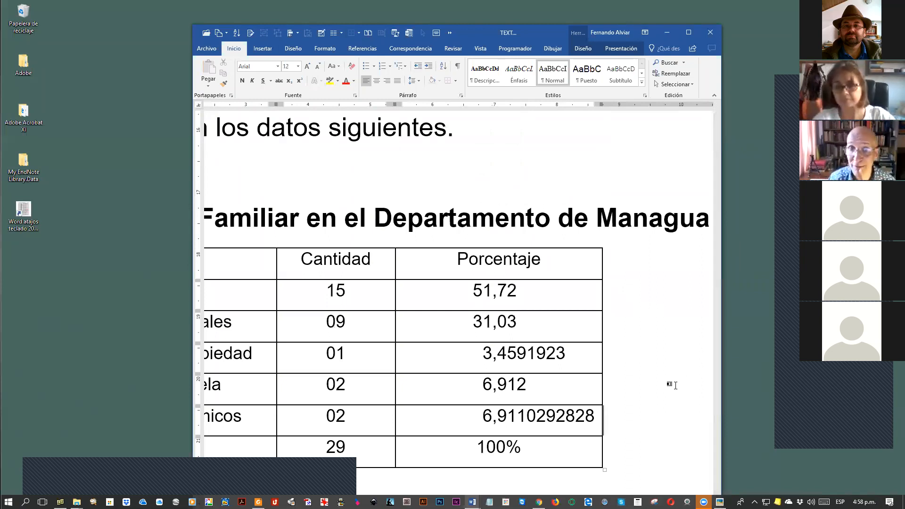
scroll(675, 345, down, 3)
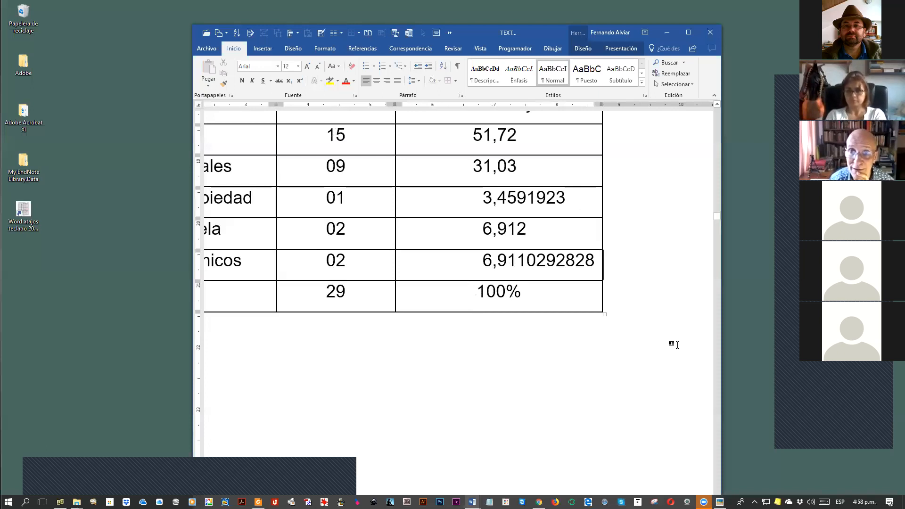
scroll(675, 345, up, 3)
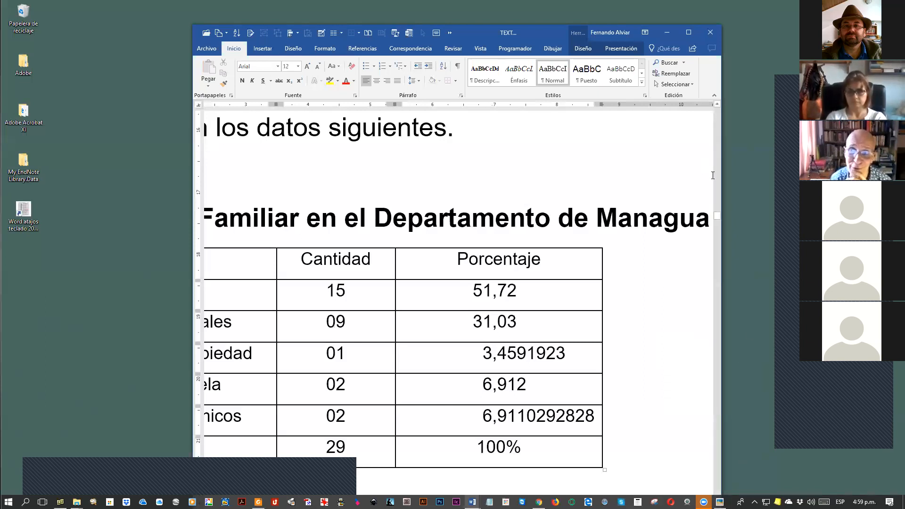
scroll(665, 239, down, 3)
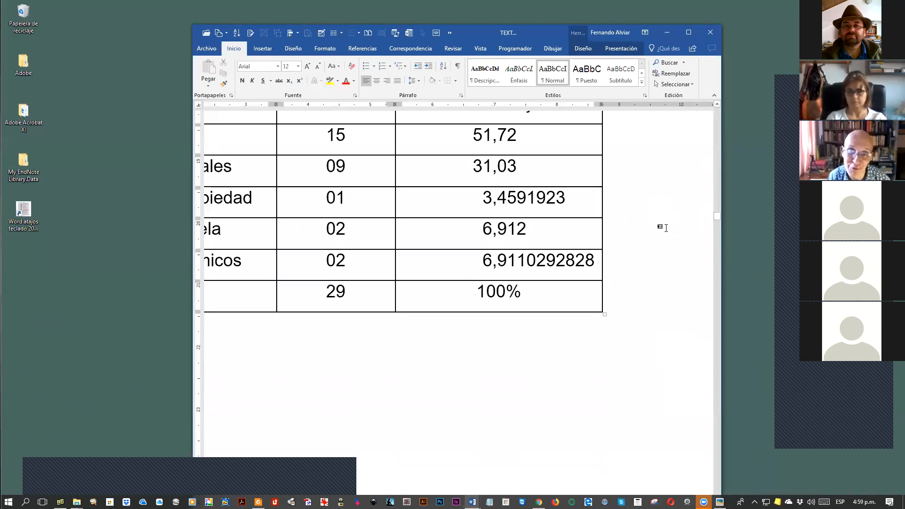
scroll(664, 227, up, 3)
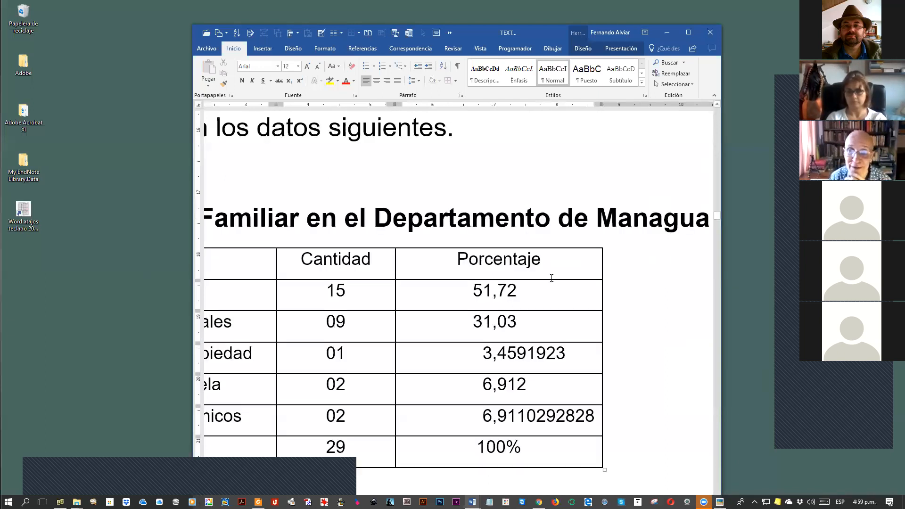
Step: Replace every comma with a period in the Porcentaje column values only, leaving the rest of the document out
drag(456, 291, 456, 450)
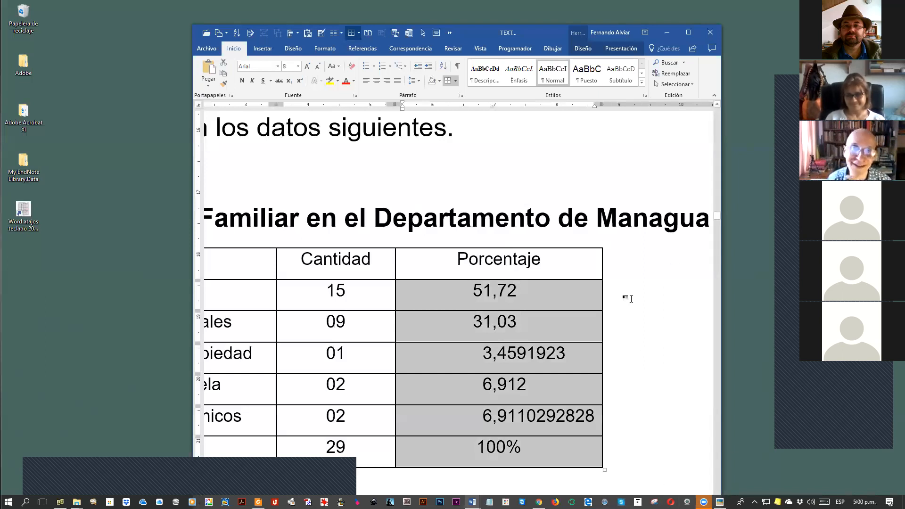
scroll(662, 379, down, 3)
scroll(662, 380, up, 3)
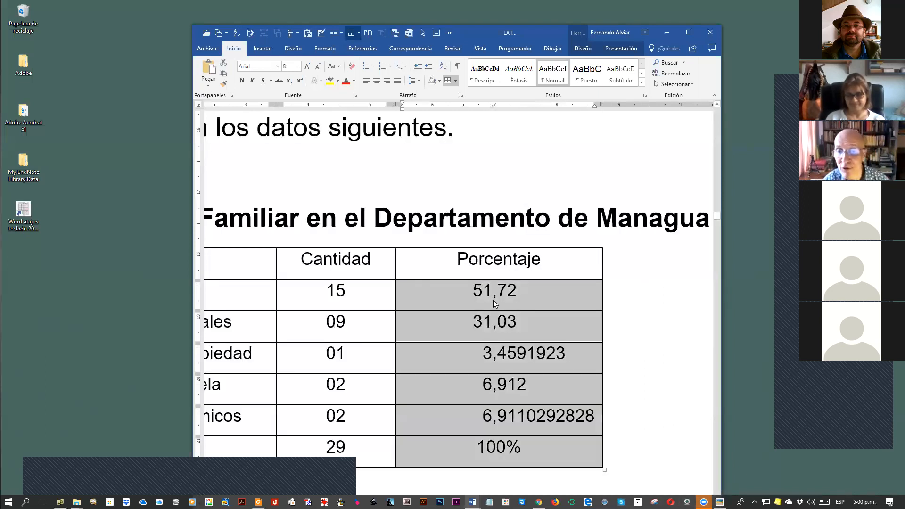
key(ctrl+l)
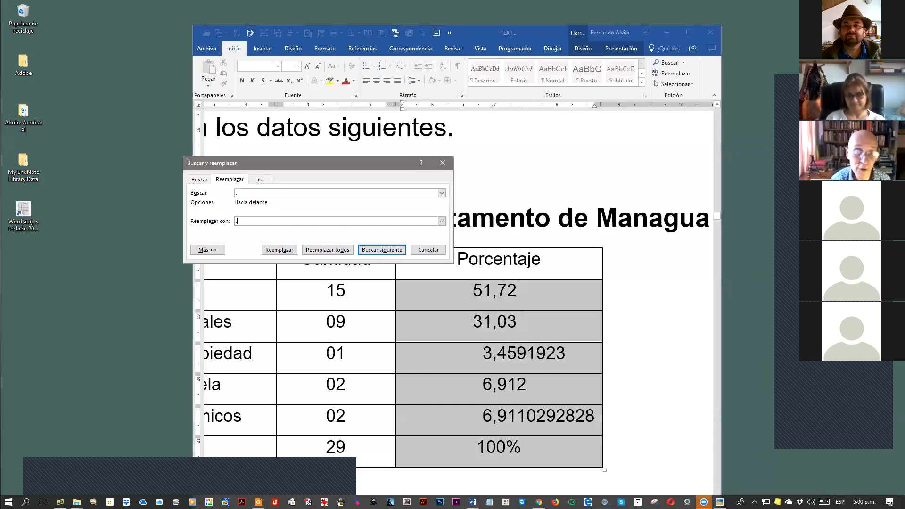
key(Return)
key(alt+d)
key(Return)
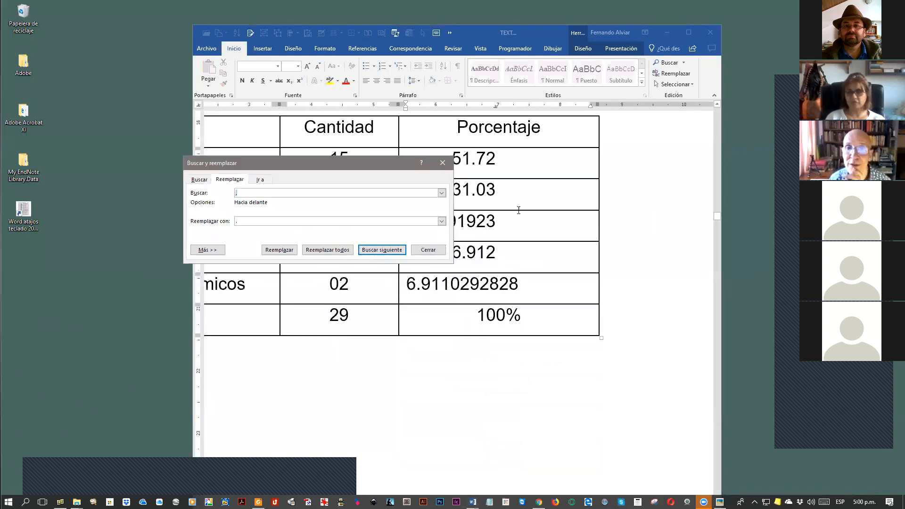
click(441, 162)
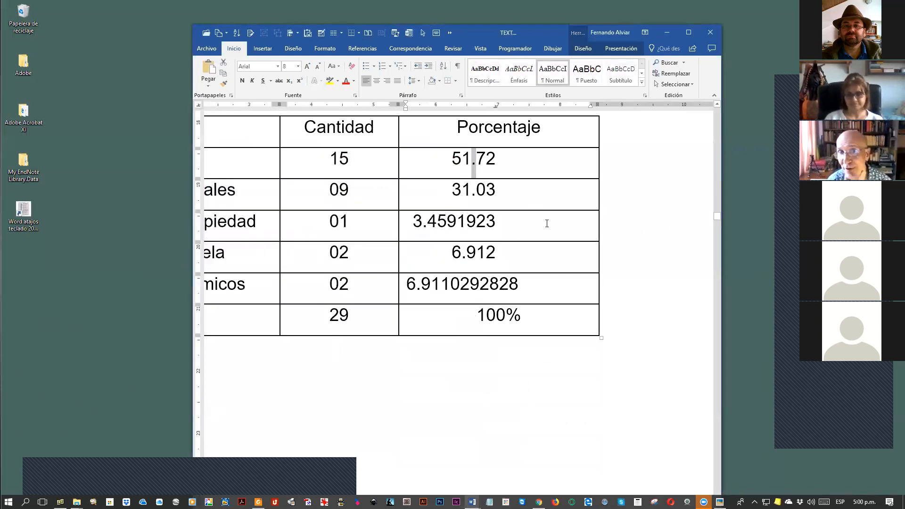
Step: Examine row by row how the Porcentaje values with period separators line up against the decimal tab
click(535, 291)
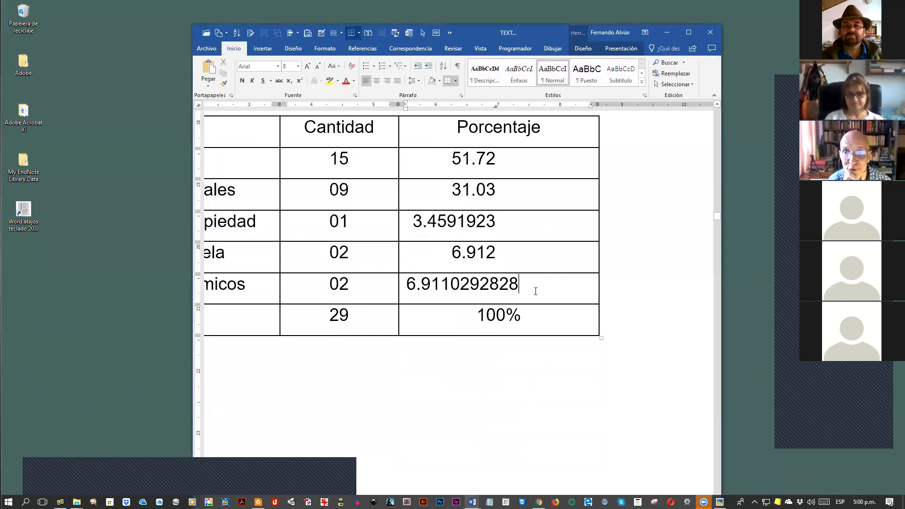
drag(507, 165, 517, 275)
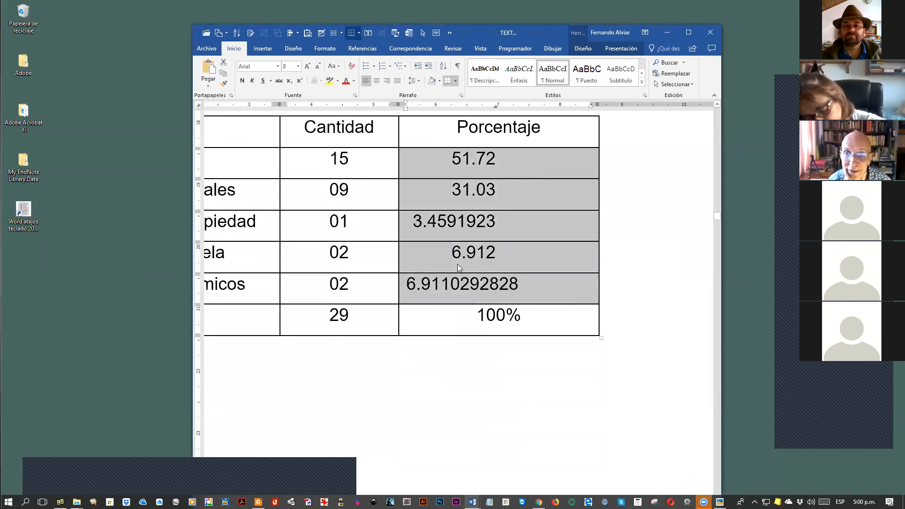
click(469, 159)
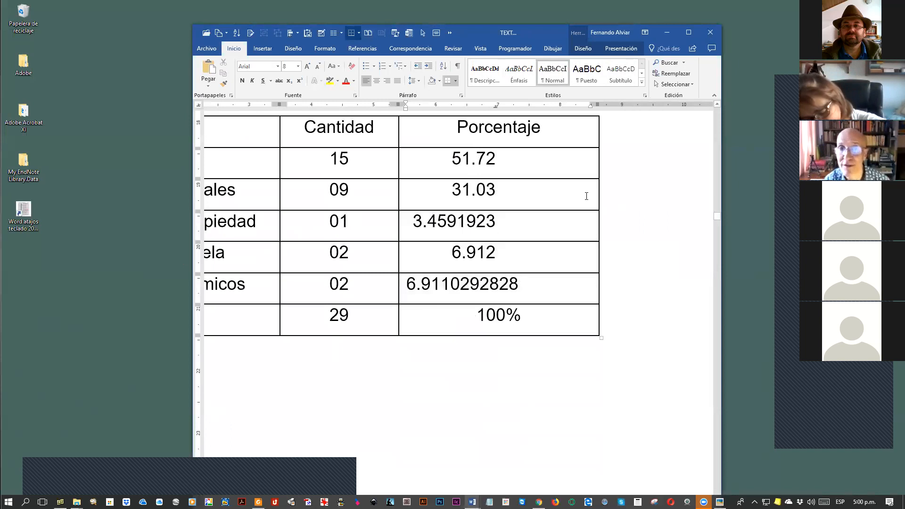
key(Home)
key(Down)
key(Up)
key(Down)
key(Down)
key(Up)
key(Up)
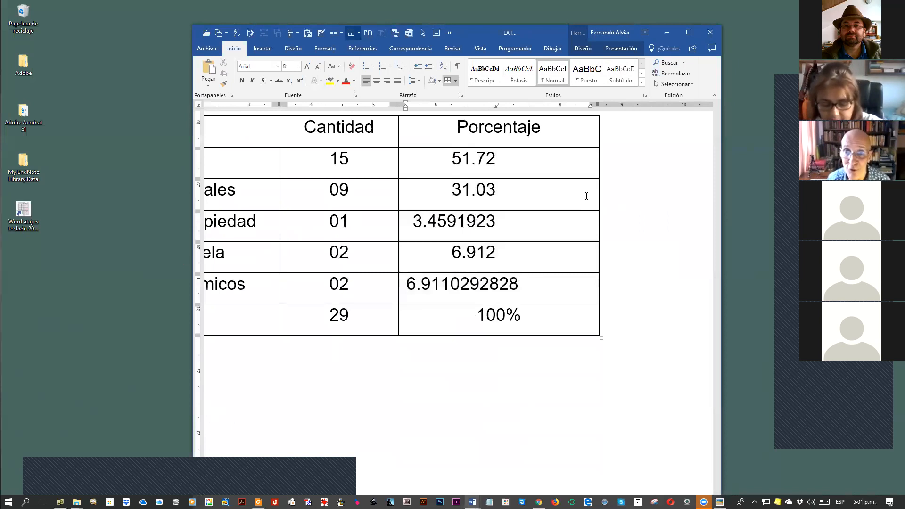
key(Down)
key(Down)
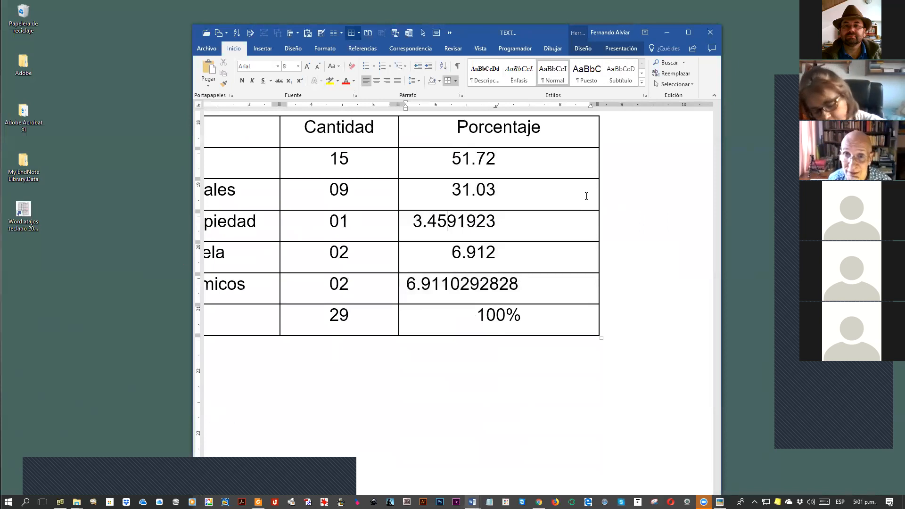
click(476, 159)
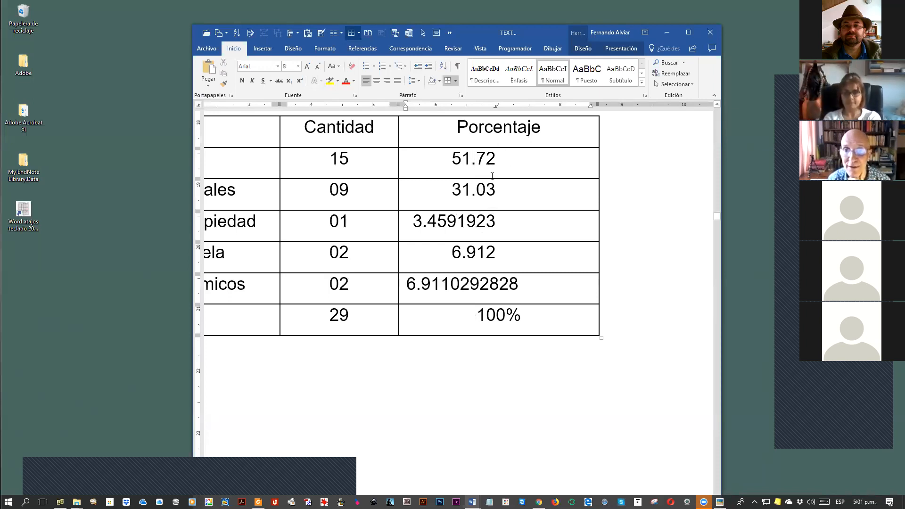
Step: Replace every period with a comma in the five Porcentaje values, without continuing into the rest of the document
drag(437, 168, 435, 289)
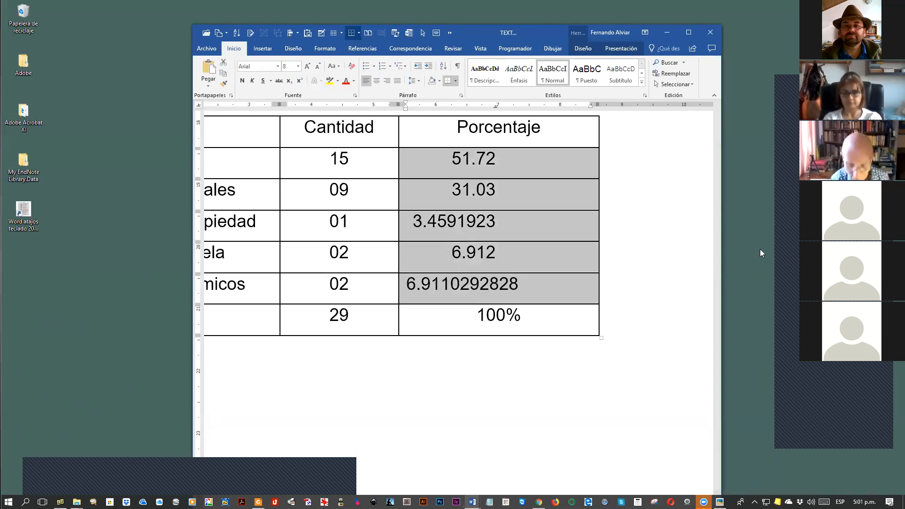
key(ctrl+l)
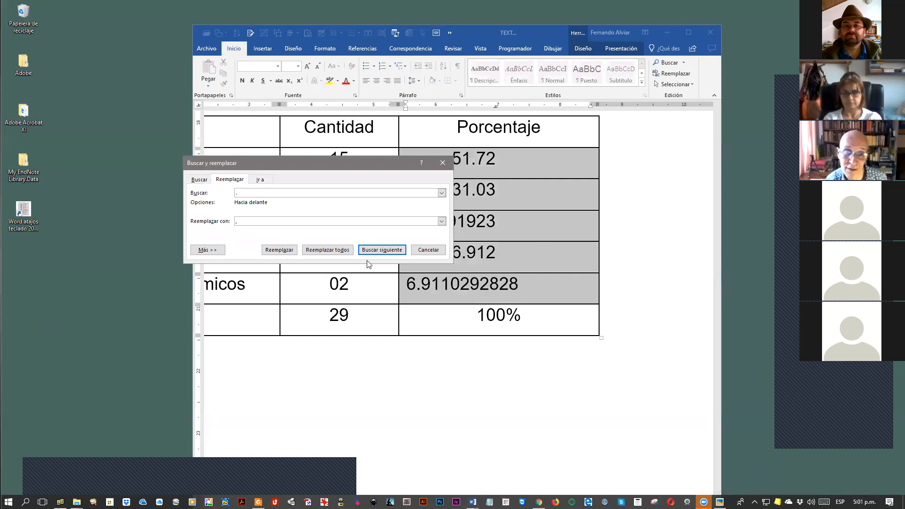
click(338, 253)
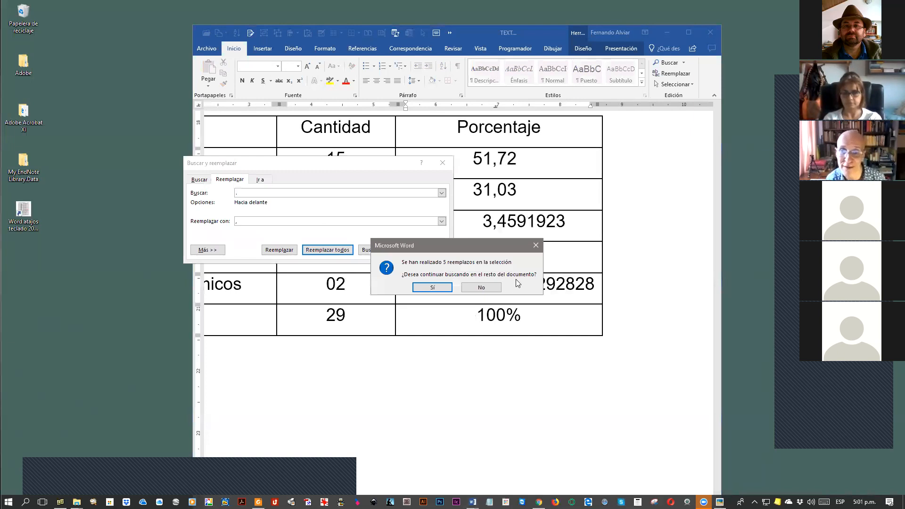
click(495, 287)
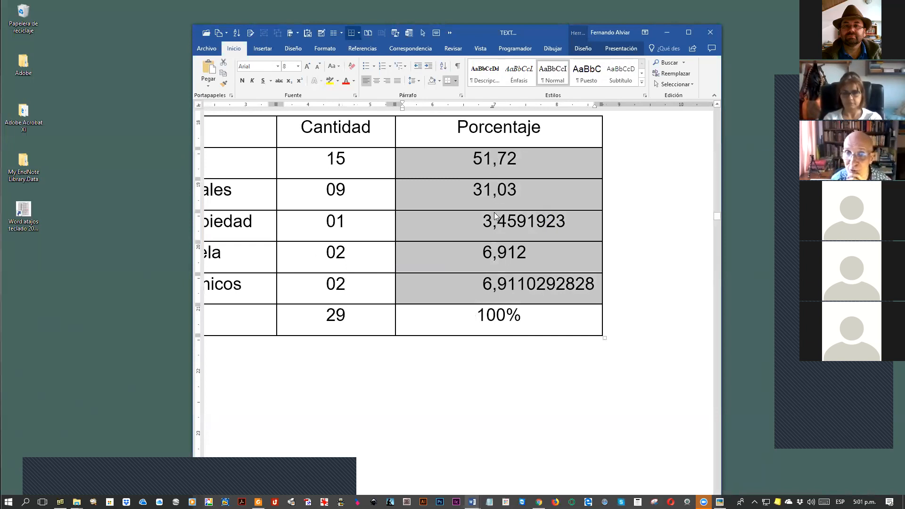
click(497, 160)
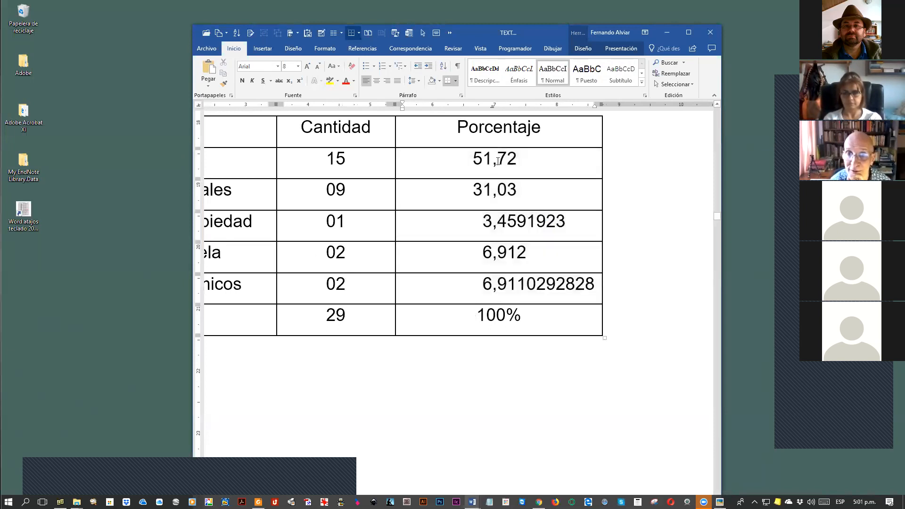
Step: Move the decimal tab stop of the five Porcentaje values to about 6.5 on the ruler
drag(473, 159, 455, 294)
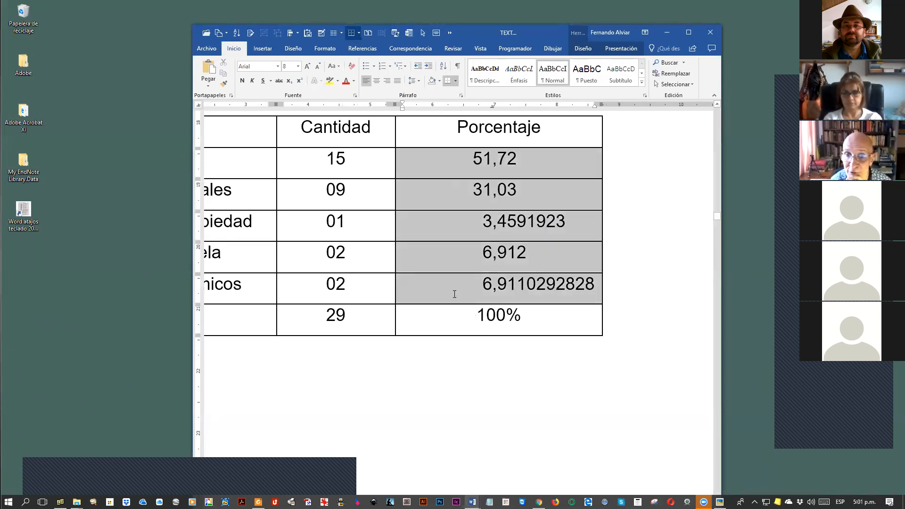
drag(491, 106, 464, 106)
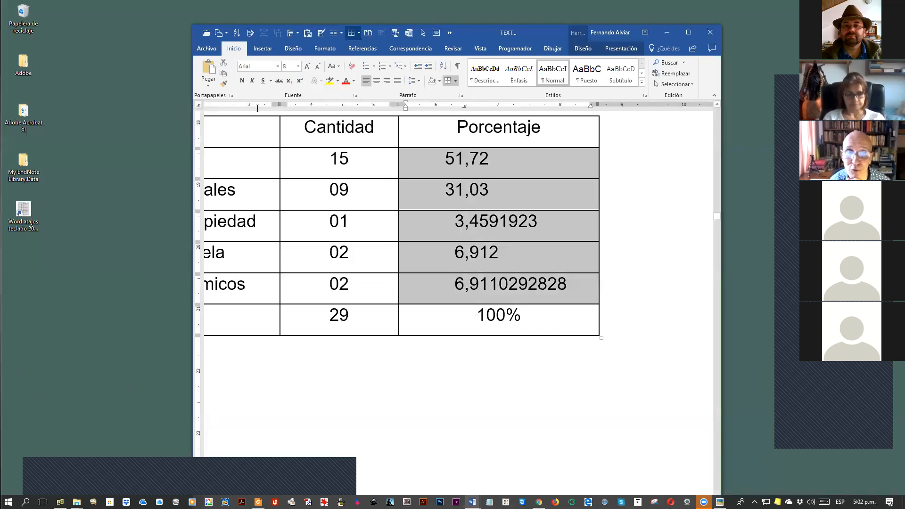
click(198, 106)
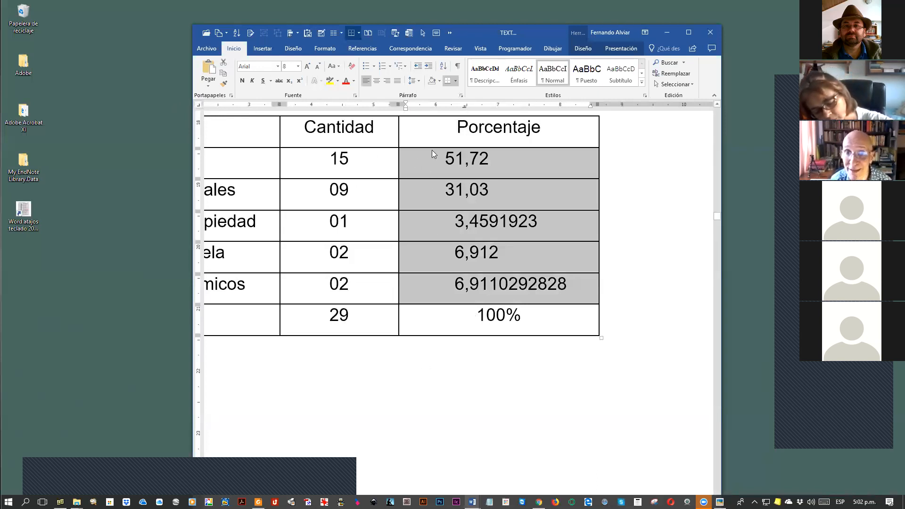
drag(353, 130, 344, 325)
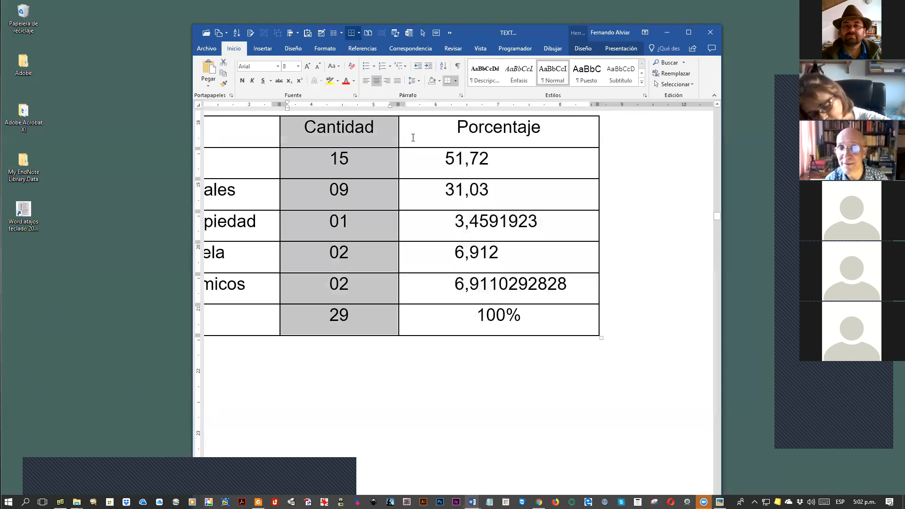
drag(434, 162, 436, 286)
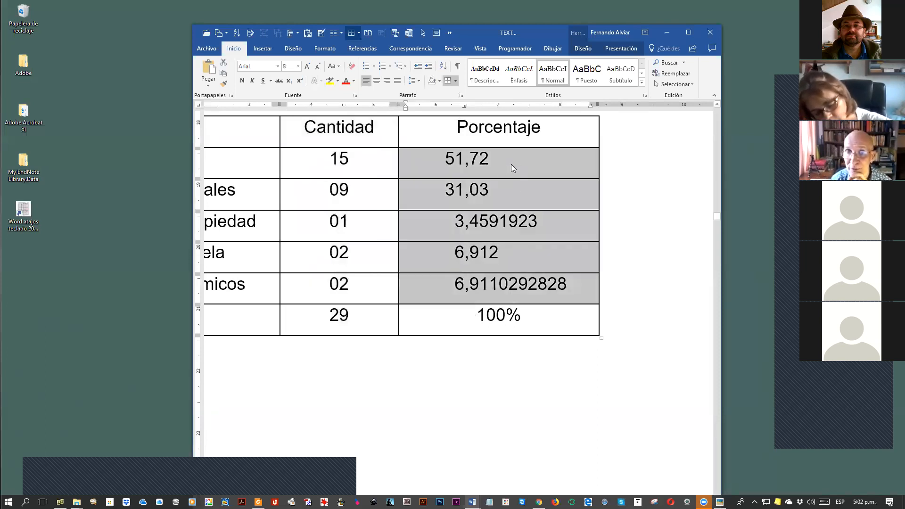
click(502, 170)
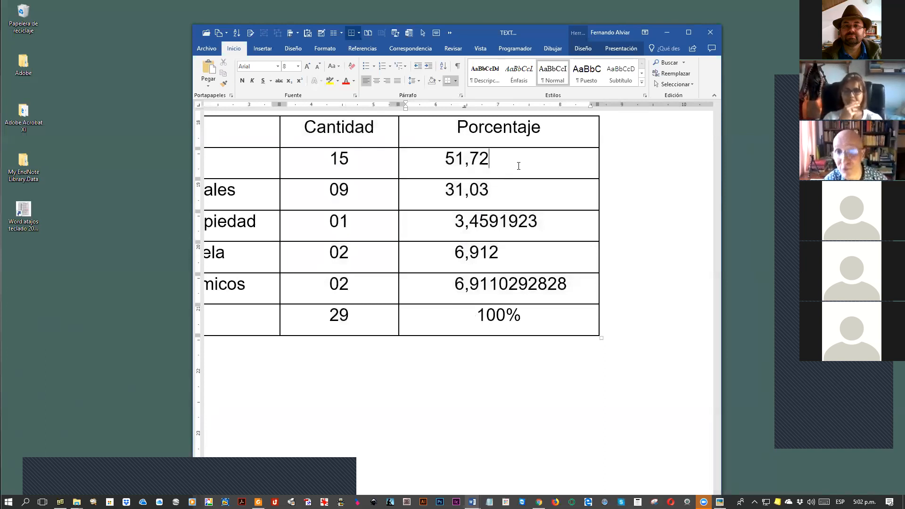
drag(461, 157, 479, 288)
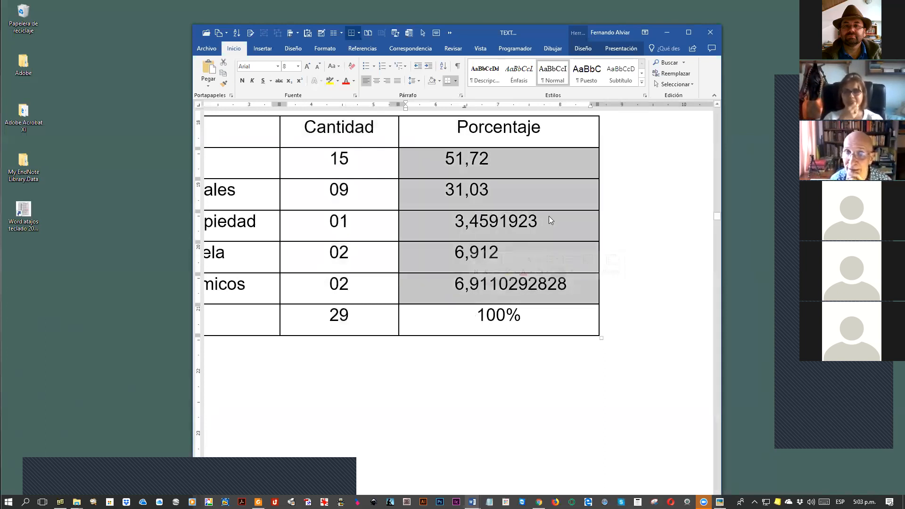
click(518, 228)
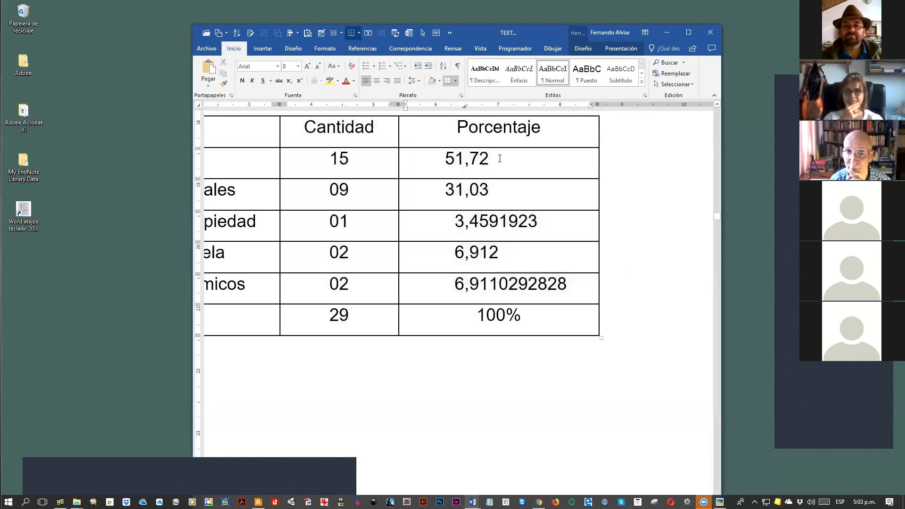
Step: Maximize the document window and bring the whole Causas table into view
double_click(549, 30)
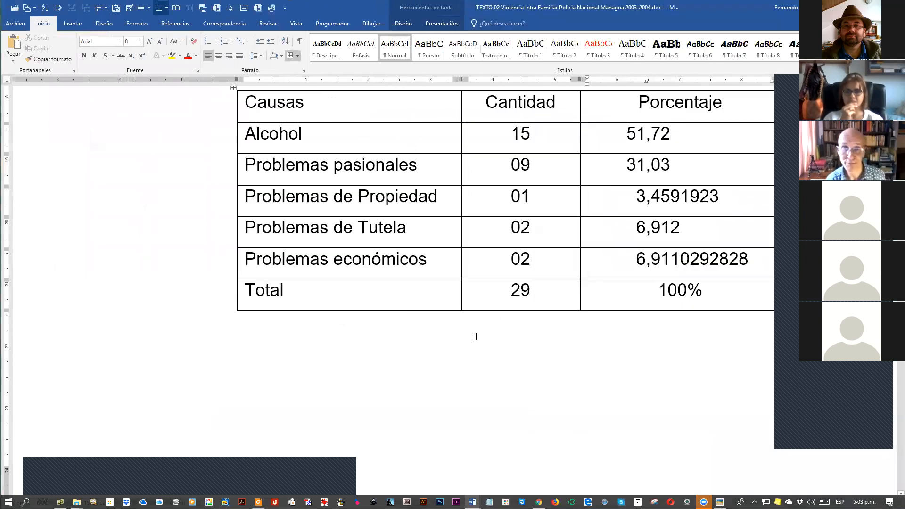
scroll(476, 336, down, 4)
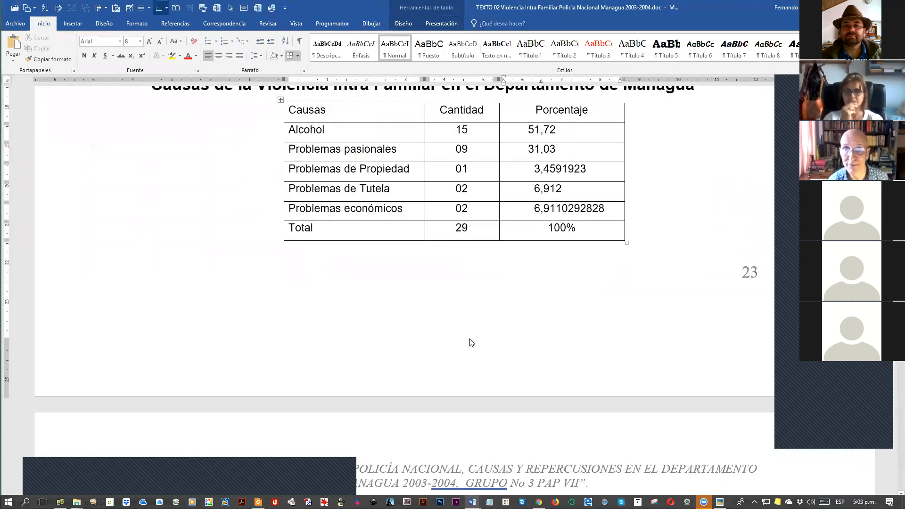
scroll(469, 339, down, 1)
scroll(468, 339, up, 5)
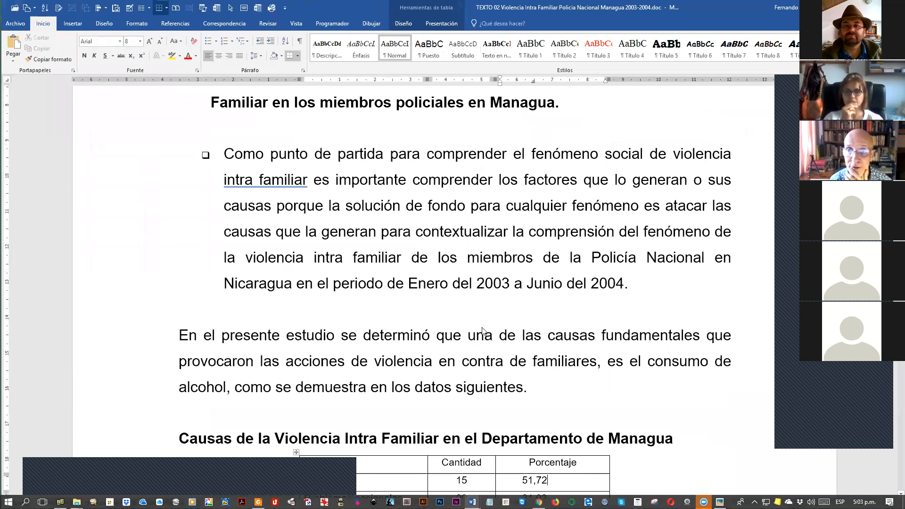
scroll(482, 329, down, 6)
scroll(493, 228, up, 2)
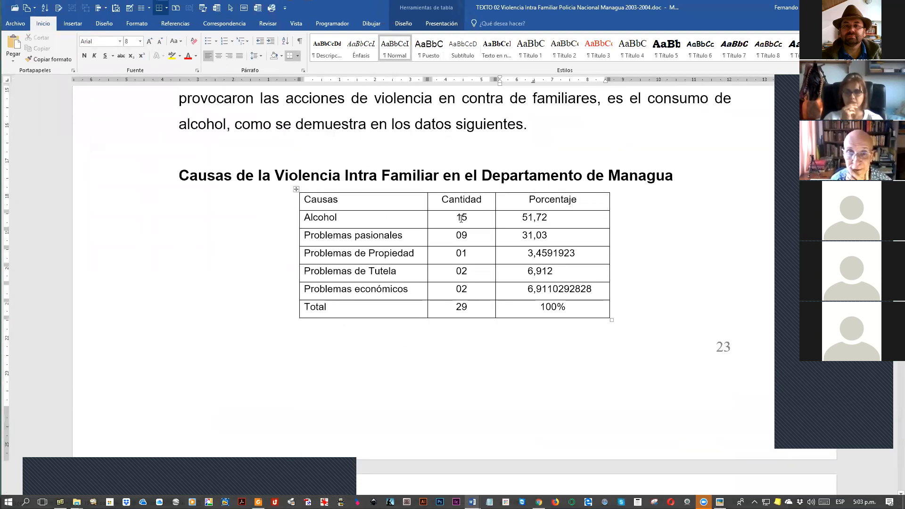
Step: Try left alignment on the Cantidad values below the header of the Causas table and restore their centering
drag(471, 215, 470, 304)
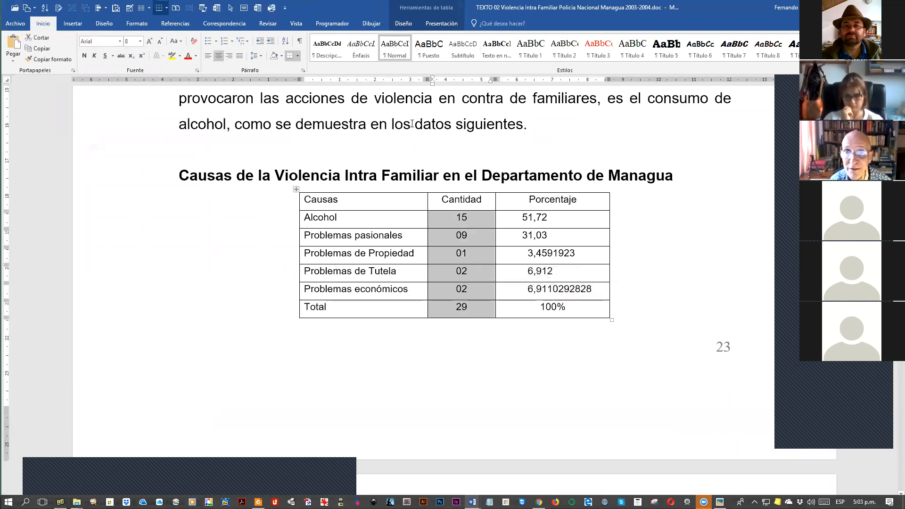
click(208, 56)
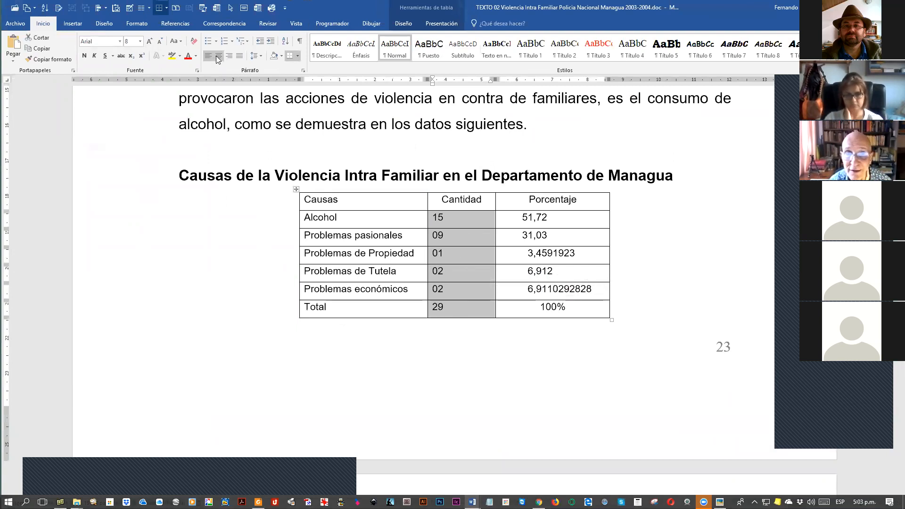
click(217, 56)
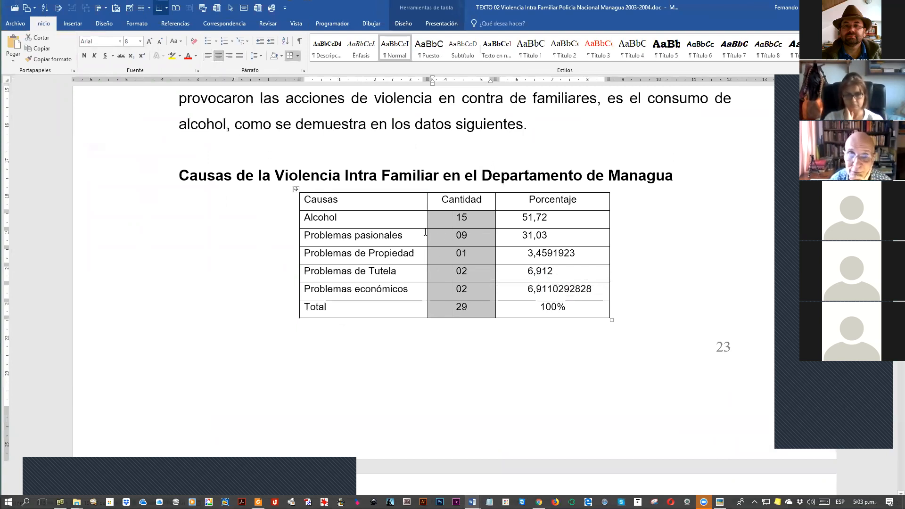
click(353, 216)
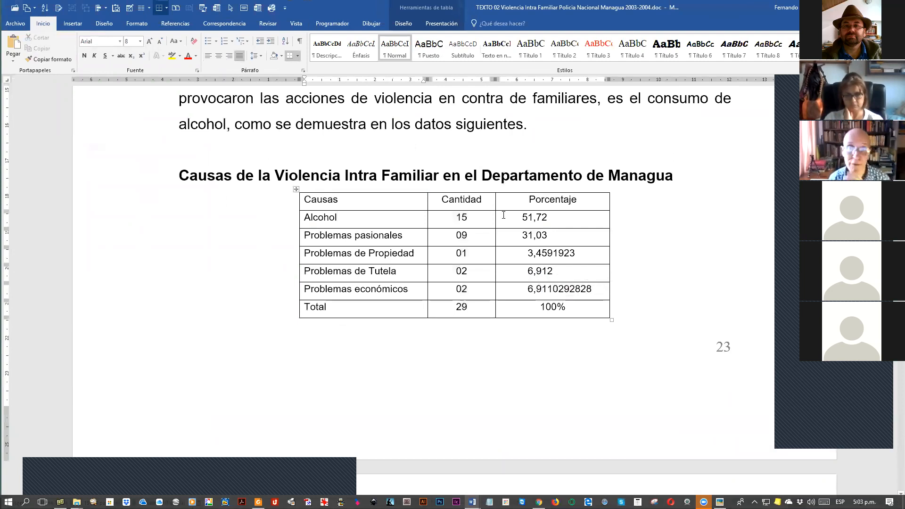
Step: Look through the document from its beginning for the table with Grado, Cantidad and % columns on page 36
scroll(504, 214, down, 10)
key(ctrl+F1)
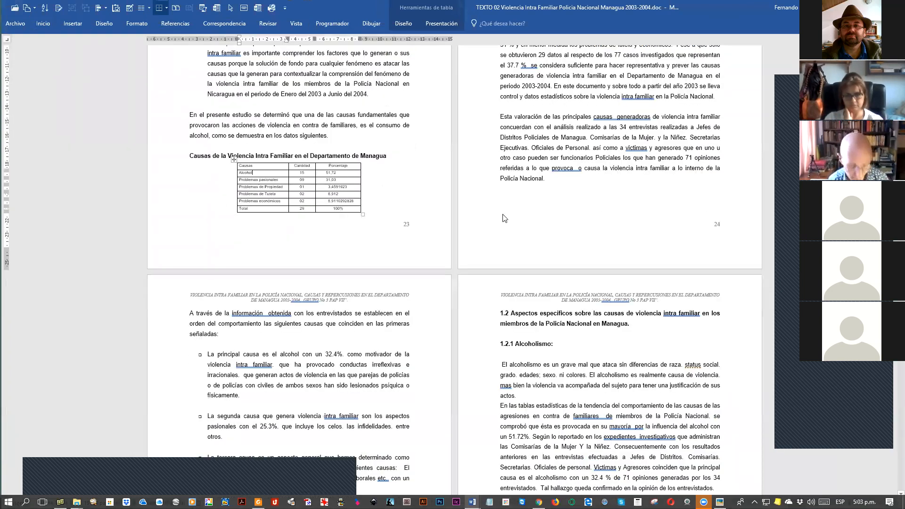
key(ctrl+Home)
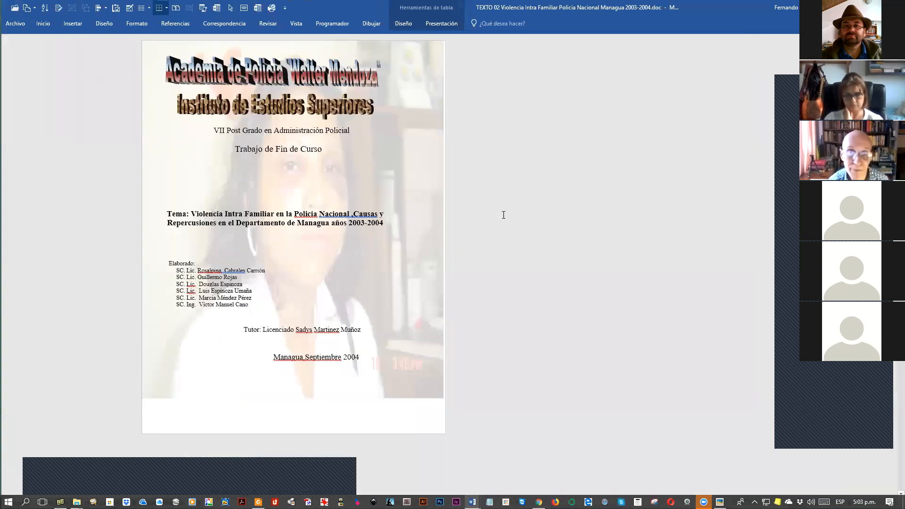
scroll(503, 215, up, 1)
scroll(503, 215, down, 20)
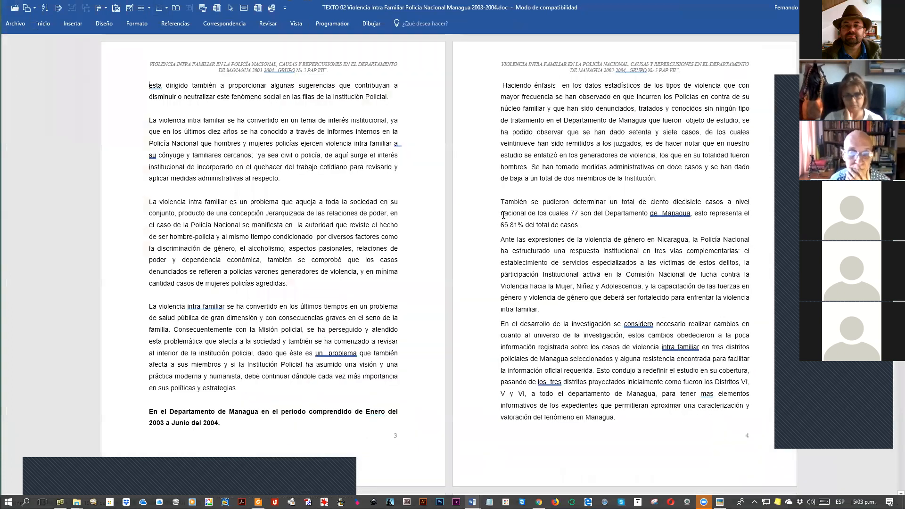
scroll(503, 215, down, 20)
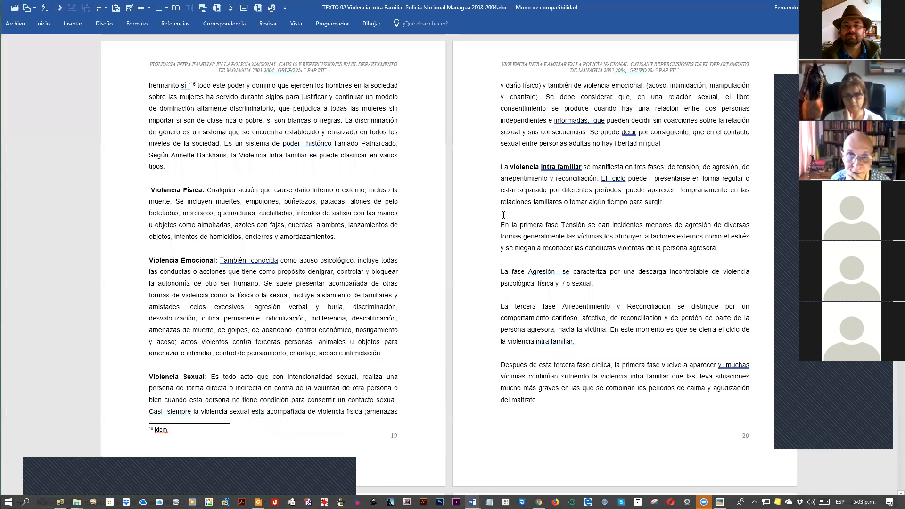
scroll(504, 215, down, 10)
scroll(503, 215, down, 5)
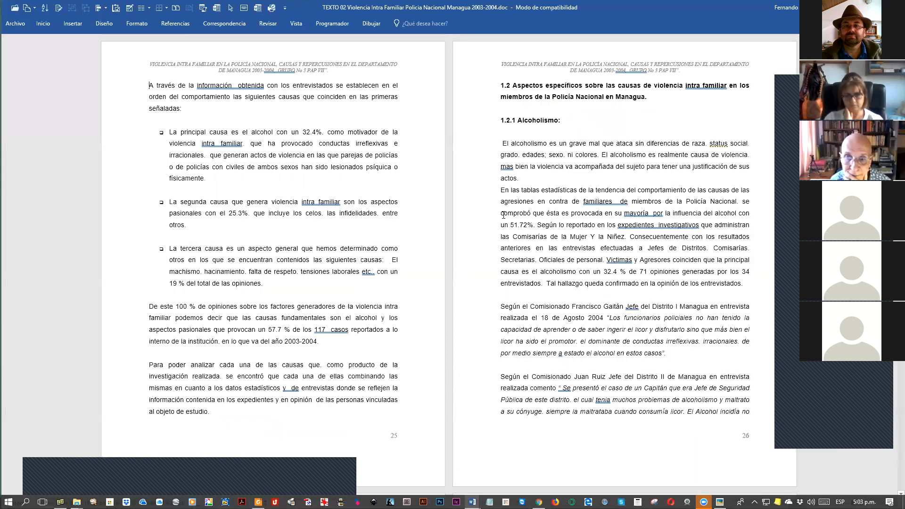
scroll(499, 218, down, 15)
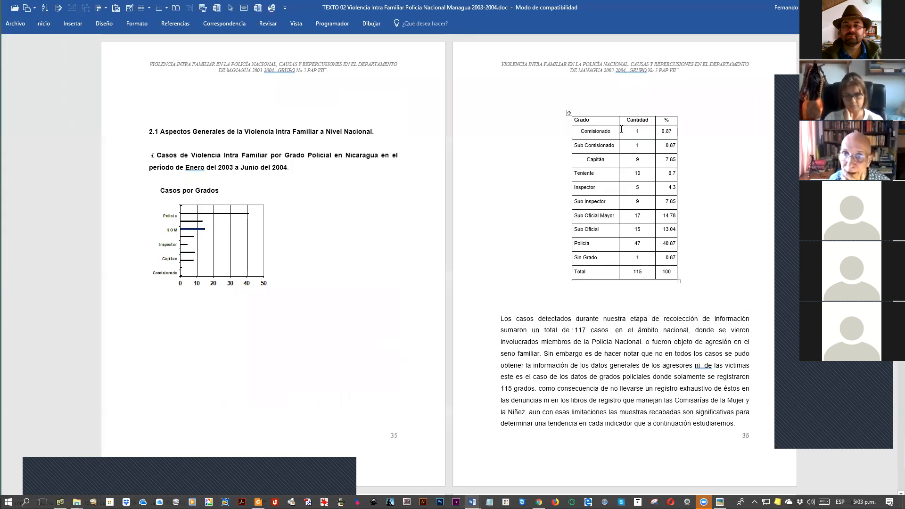
click(618, 132)
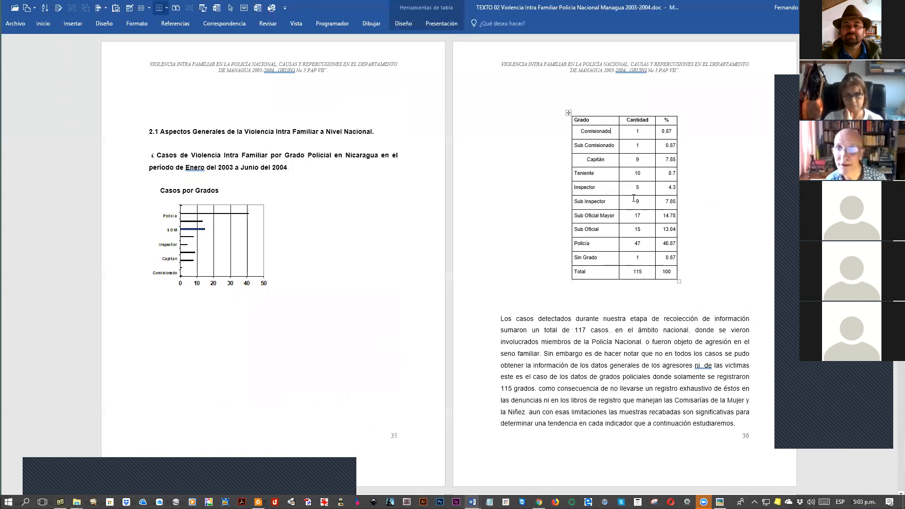
scroll(633, 198, up, 5)
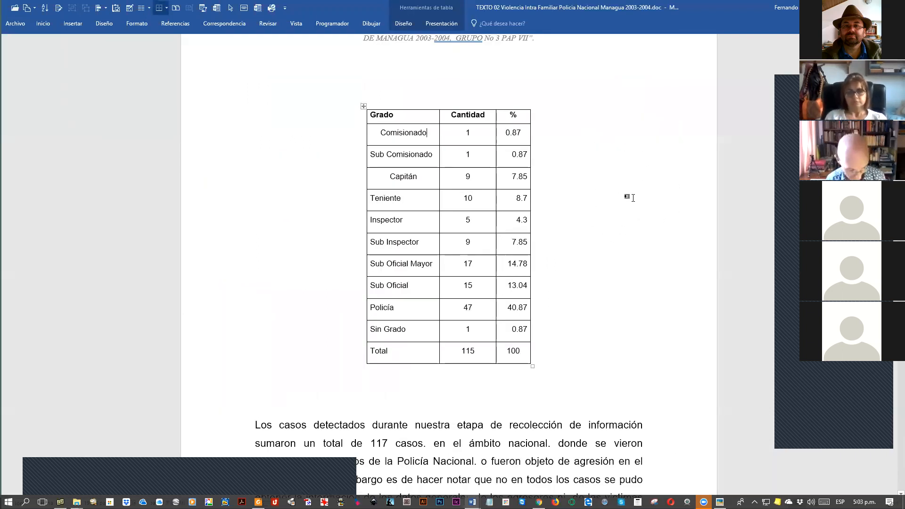
Step: Left-align all entries below the Grado header, from Comisionado to Total
key(ctrl+F1)
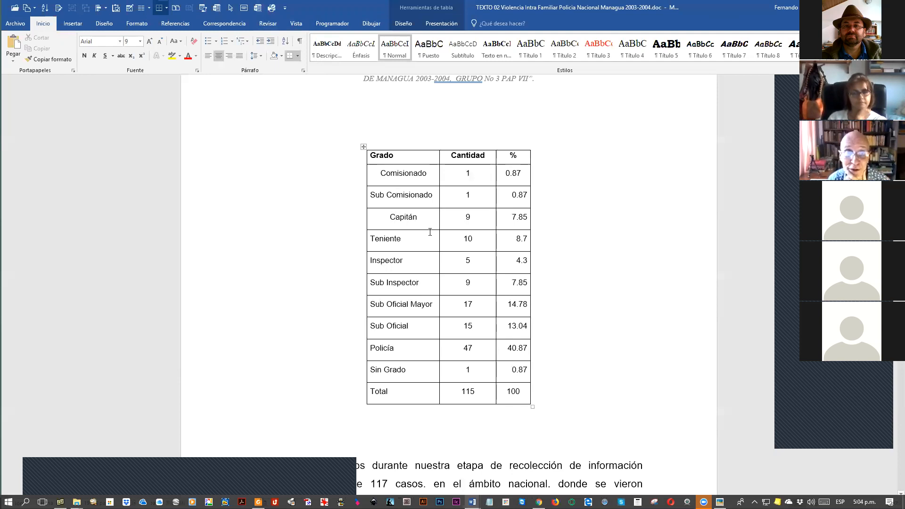
click(393, 237)
click(390, 171)
drag(391, 171, 396, 395)
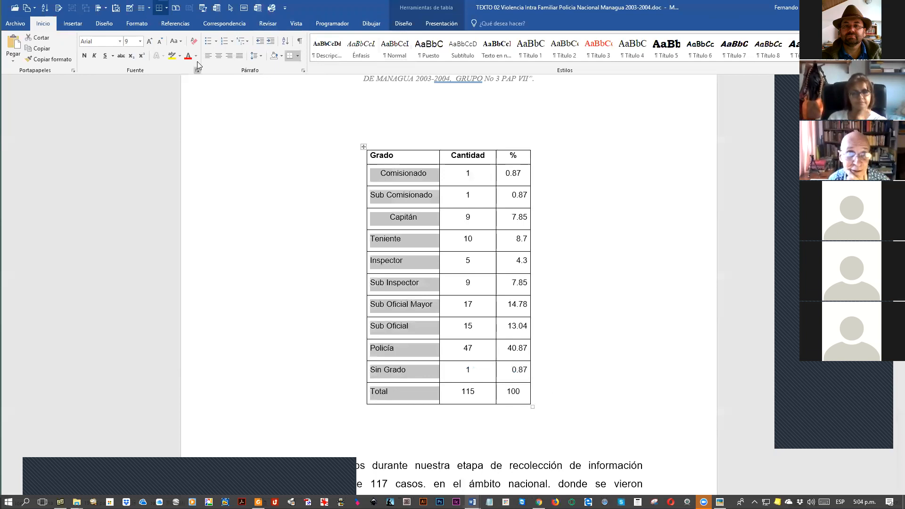
key(ctrl+q)
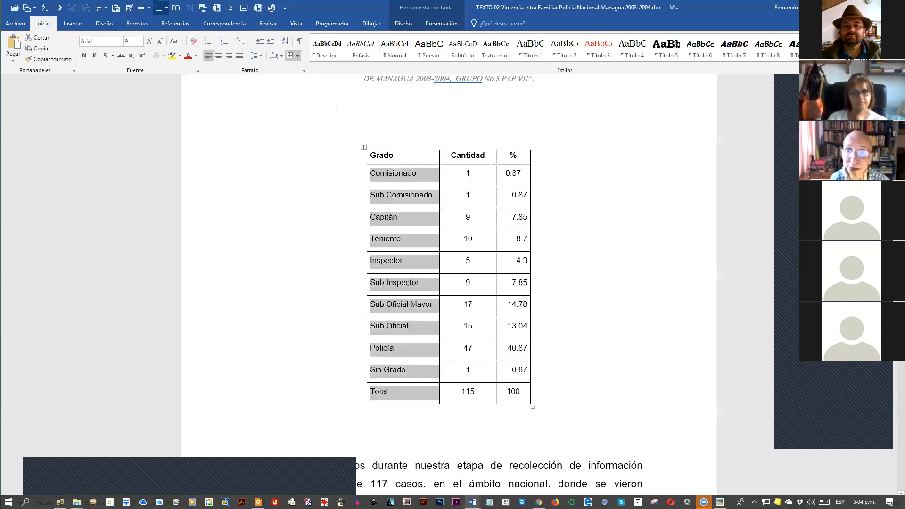
click(429, 184)
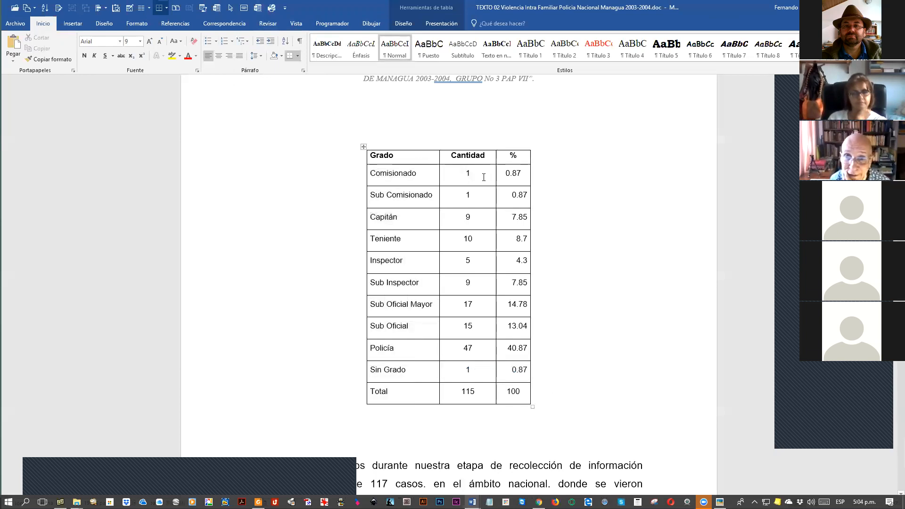
Step: Widen the % column of the Grado table
drag(505, 172, 513, 393)
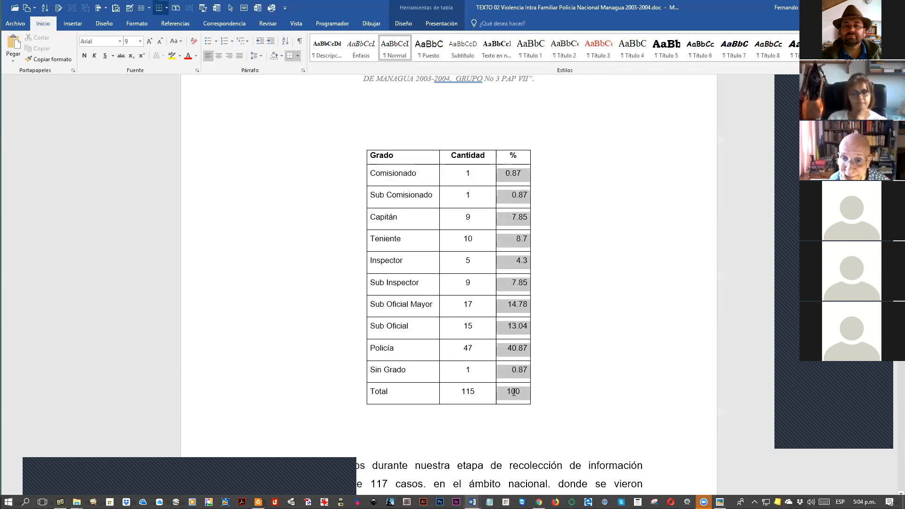
click(514, 173)
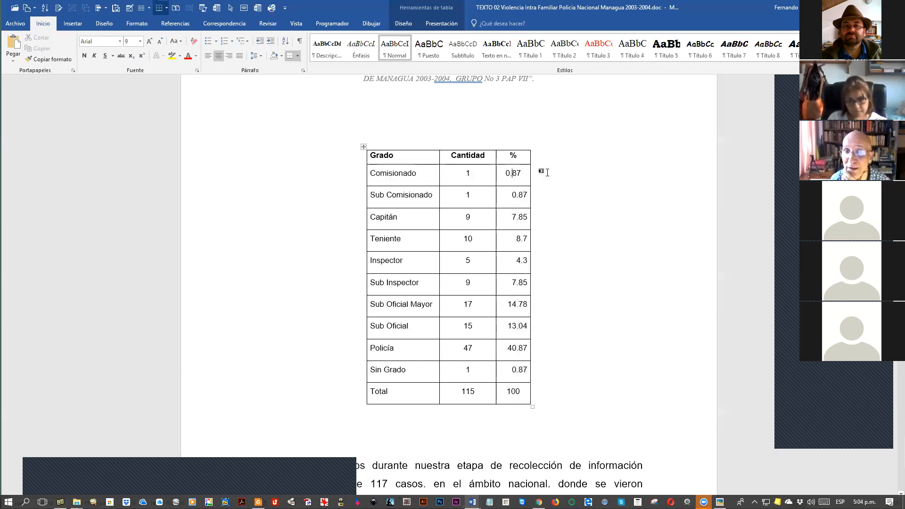
drag(530, 183, 551, 182)
click(517, 173)
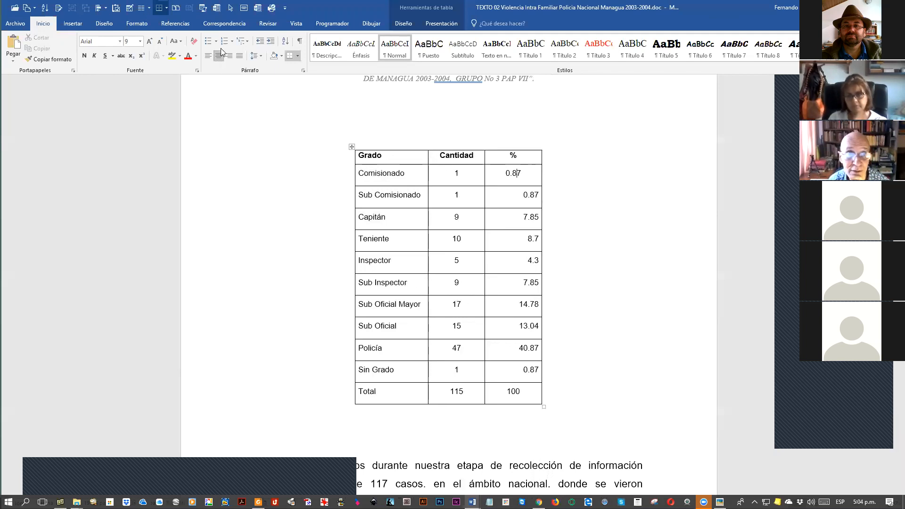
Step: Try centering the % values from Sub Comisionado to Sin Grado and return them to right alignment
drag(518, 195, 518, 371)
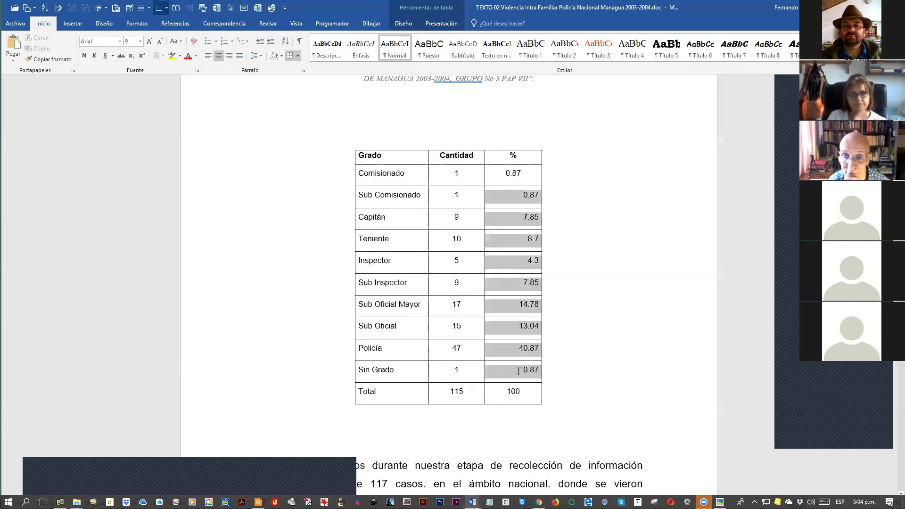
click(220, 57)
key(ctrl+d)
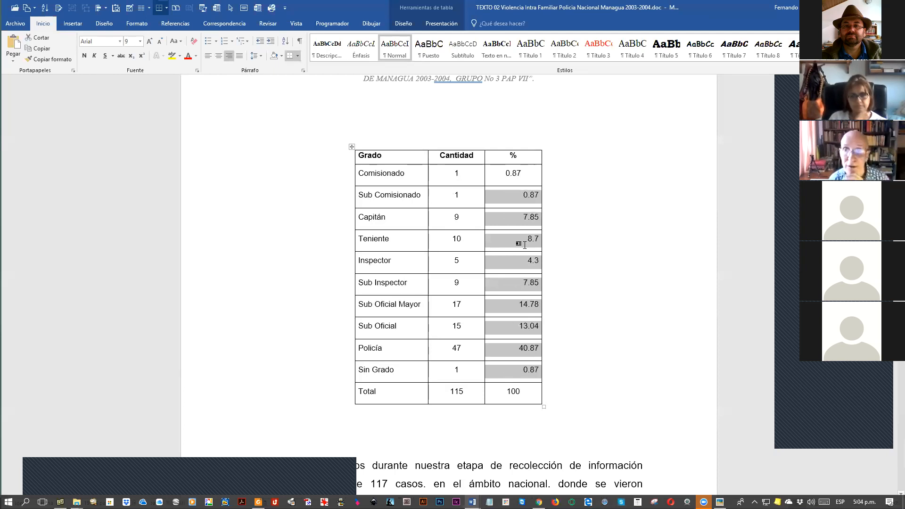
click(567, 231)
Step: Left-align the % values from Comisionado to Sin Grado and replace their periods with commas, leaving the rest of the document out
drag(509, 181, 516, 373)
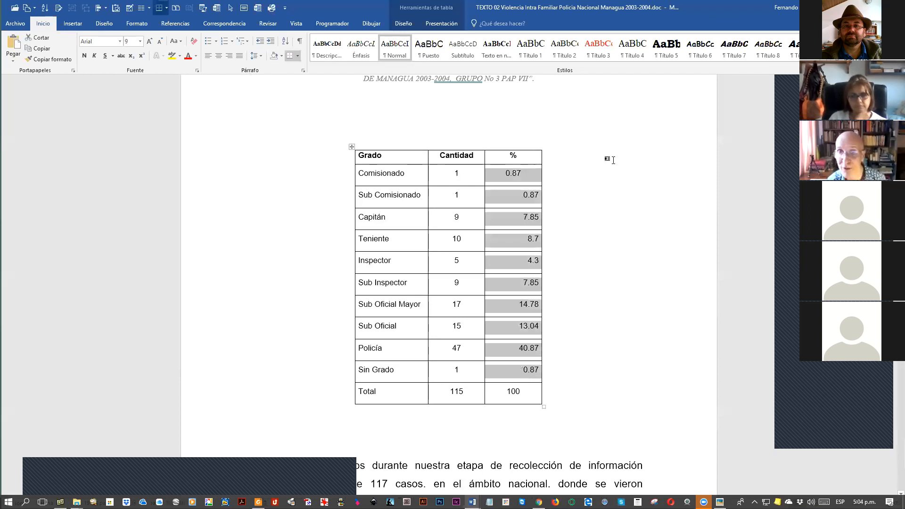
key(ctrl+q)
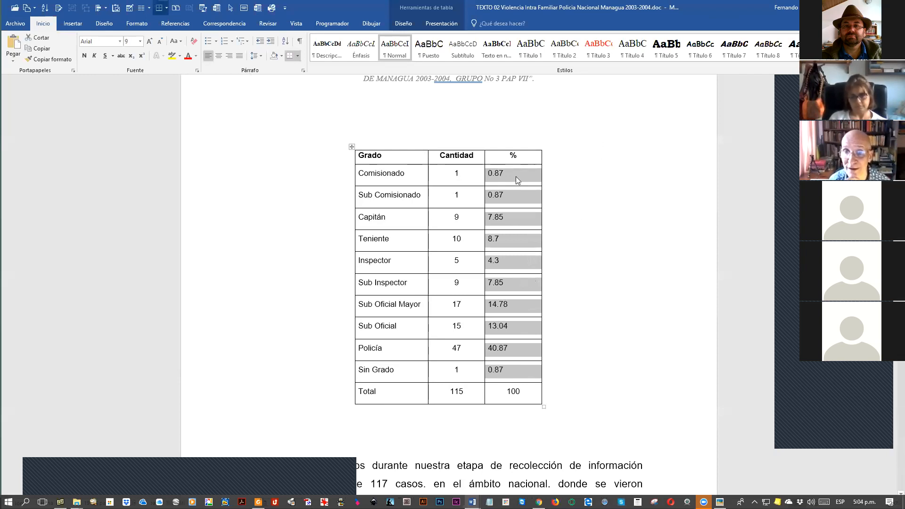
key(ctrl+l)
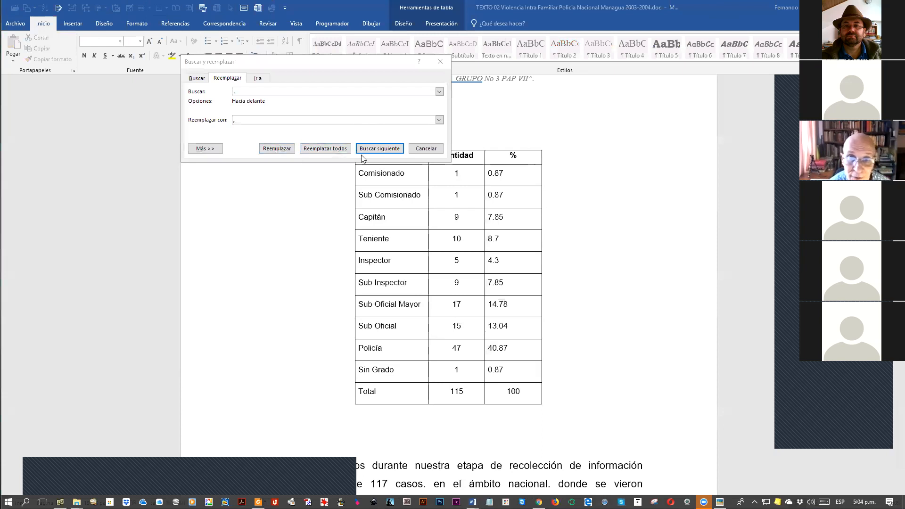
click(332, 149)
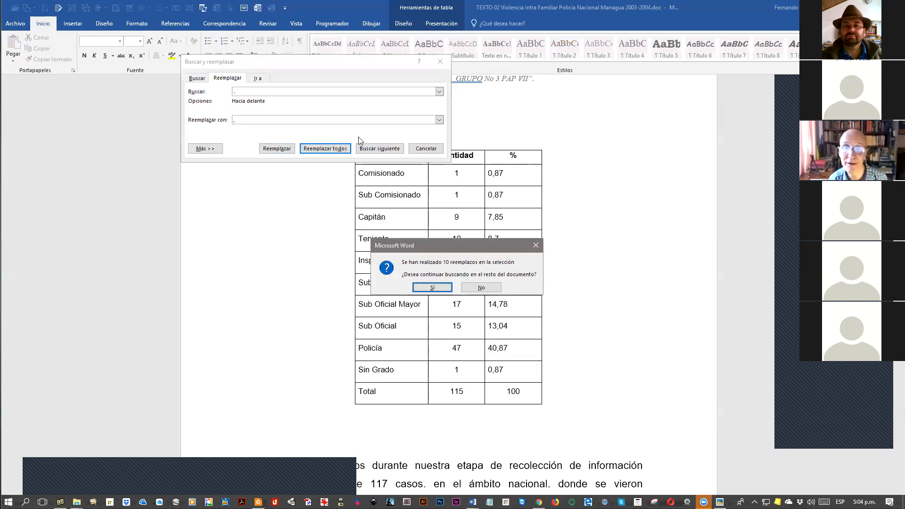
key(n)
key(Escape)
Step: Center the % values from Comisionado to Sin Grado in their cells
scroll(664, 191, up, 3)
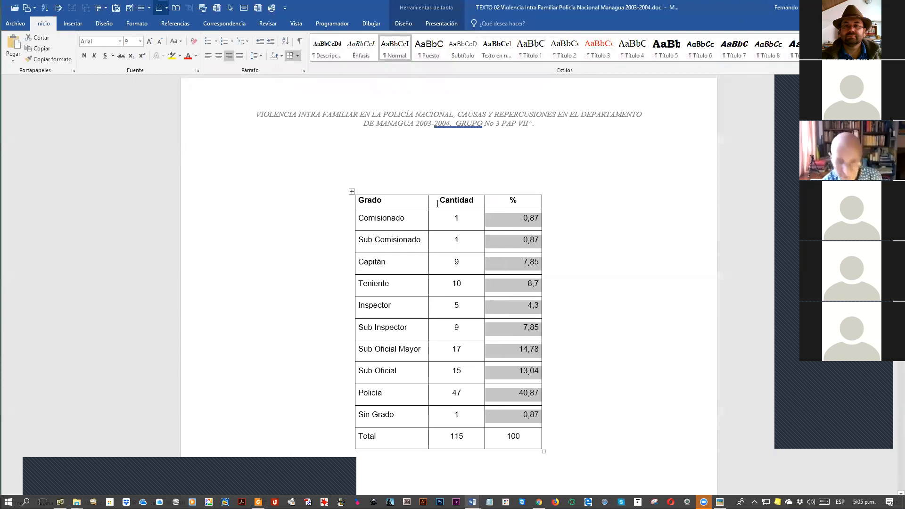
key(ctrl+t)
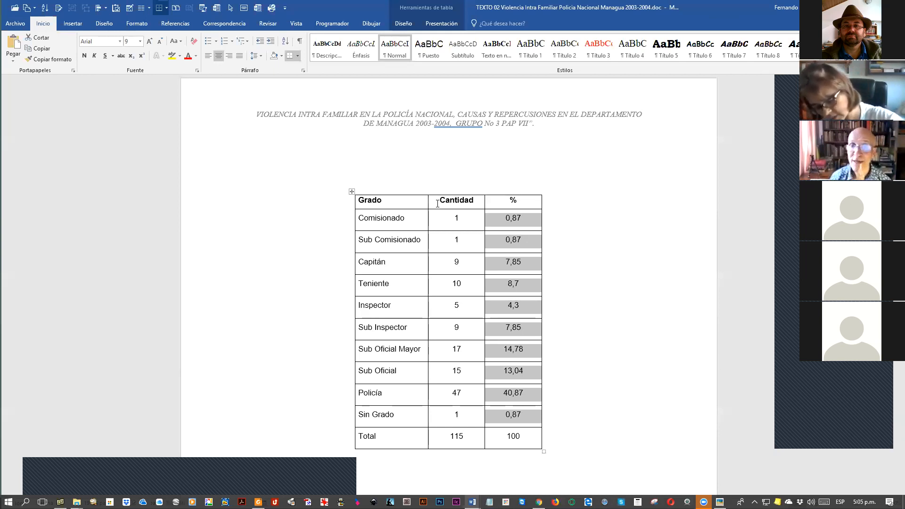
click(577, 257)
scroll(579, 256, down, 3)
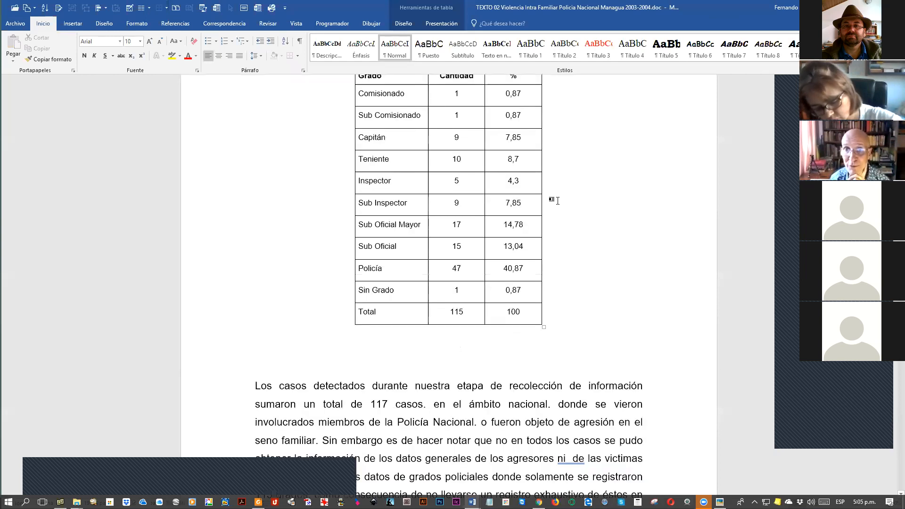
Step: Align the % values from Comisionado to Sin Grado on their comma, using a decimal tab near the column's middle and left paragraph alignment
click(513, 225)
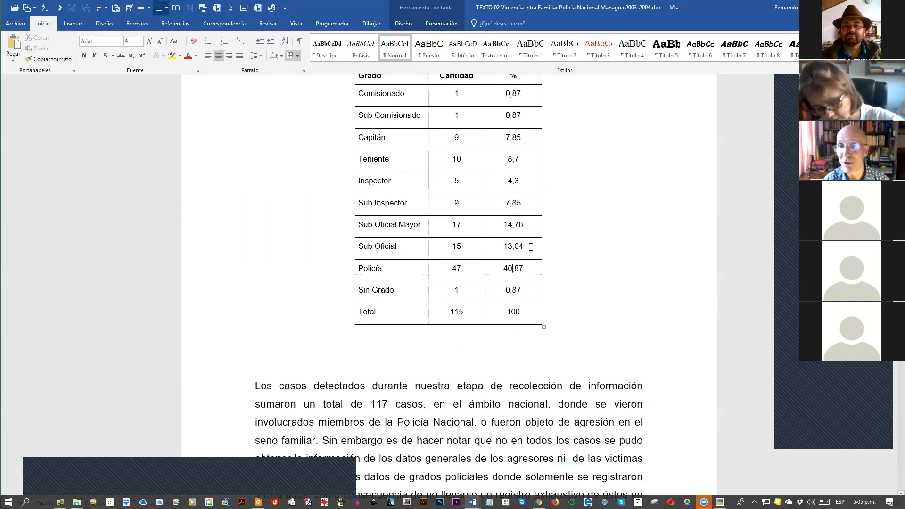
scroll(531, 247, up, 1)
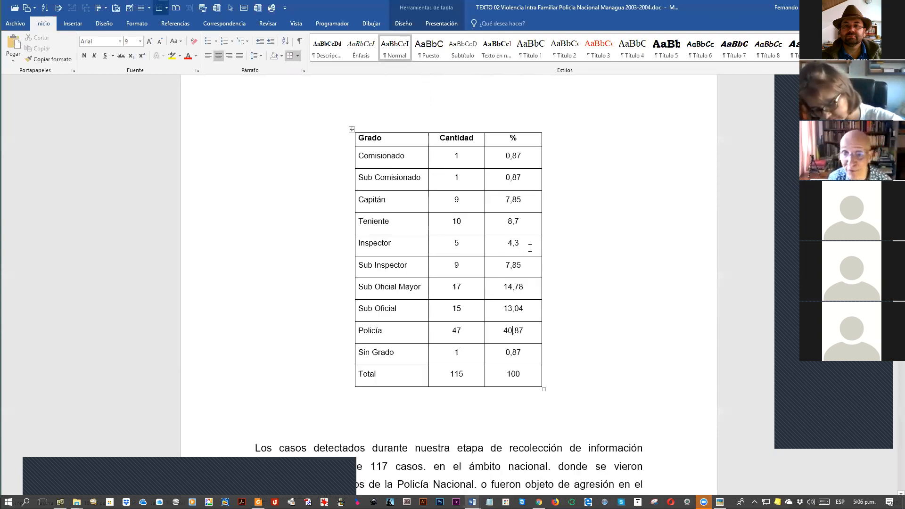
drag(511, 156, 516, 347)
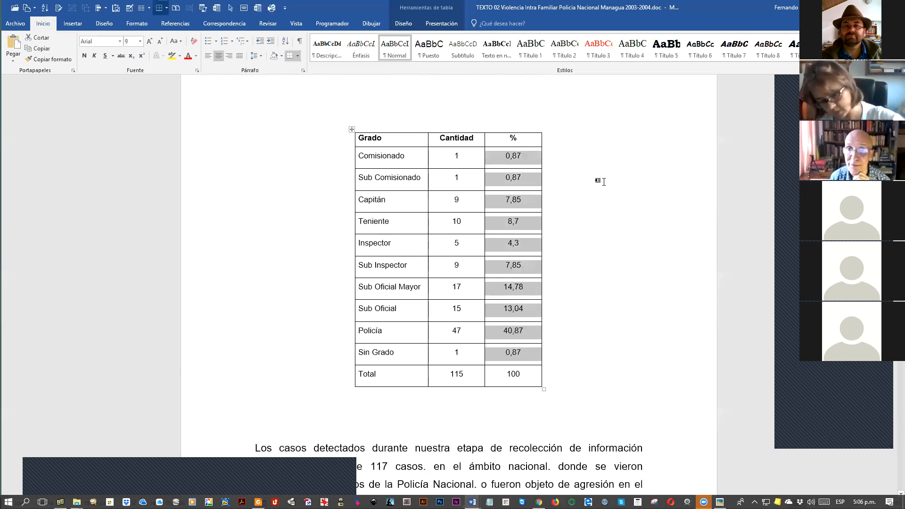
scroll(604, 183, up, 2)
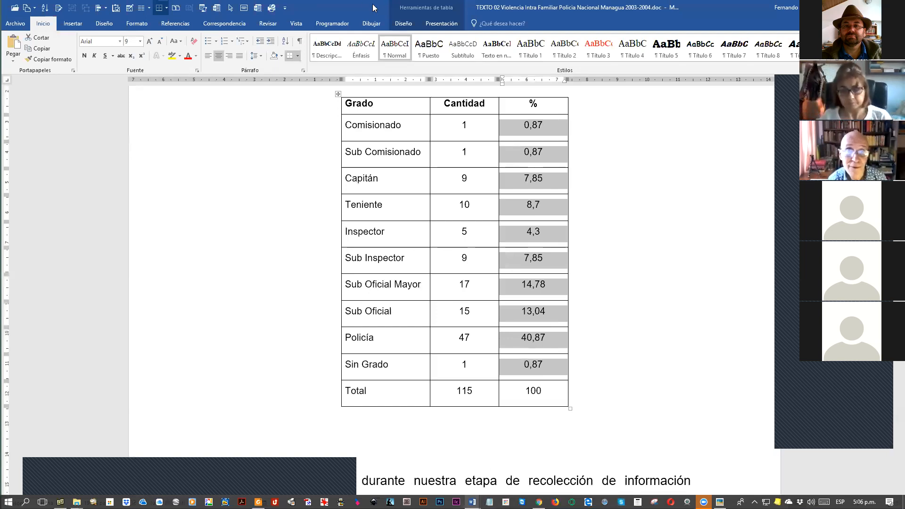
key(super+Down)
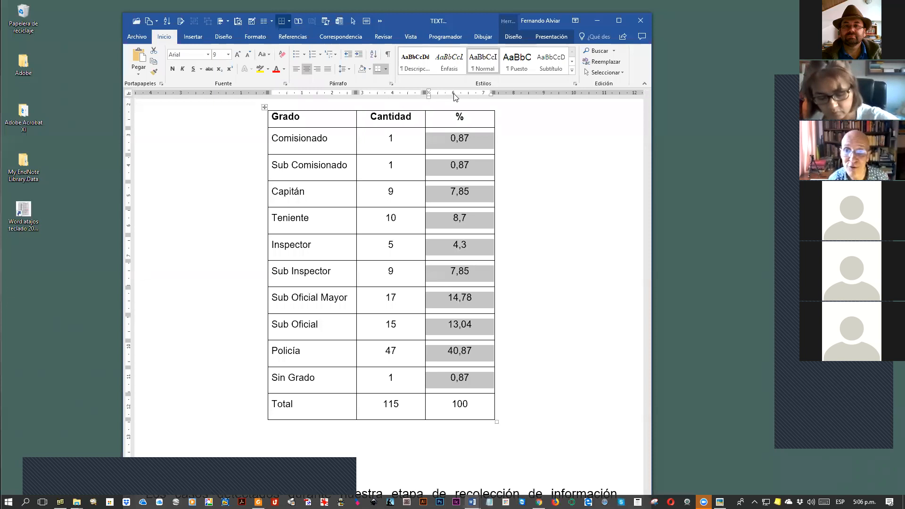
scroll(483, 114, down, 1)
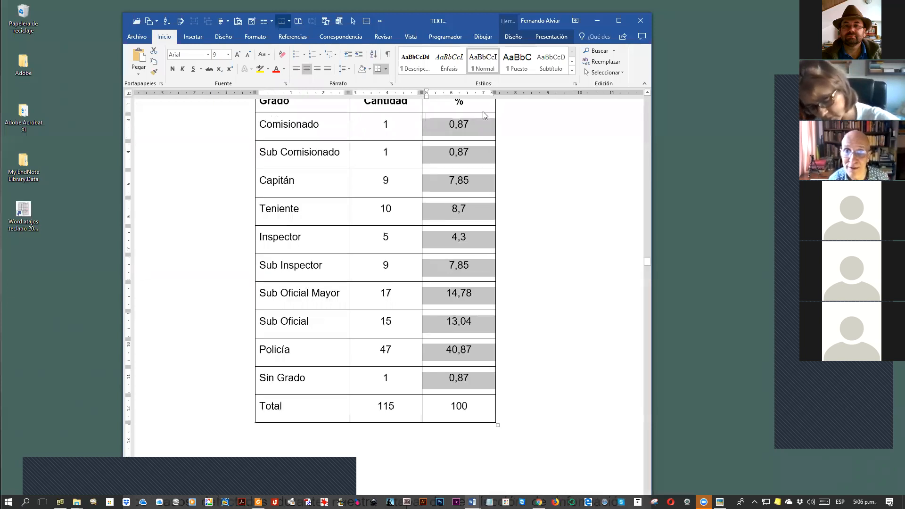
scroll(483, 114, up, 1)
scroll(482, 111, up, 2)
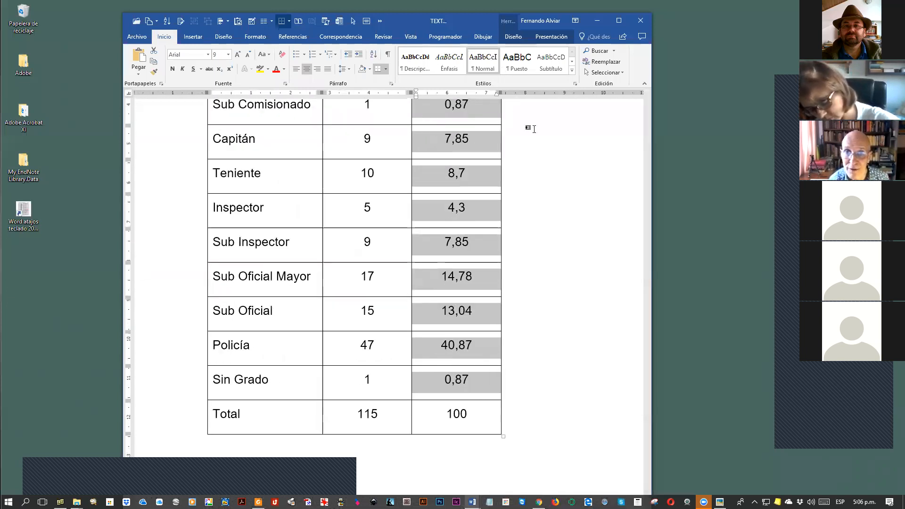
scroll(468, 104, up, 2)
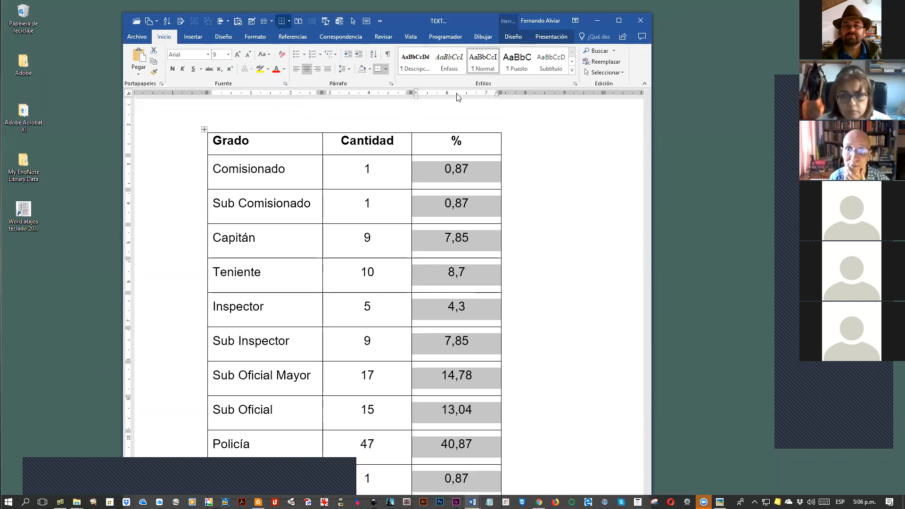
key(ctrl+d)
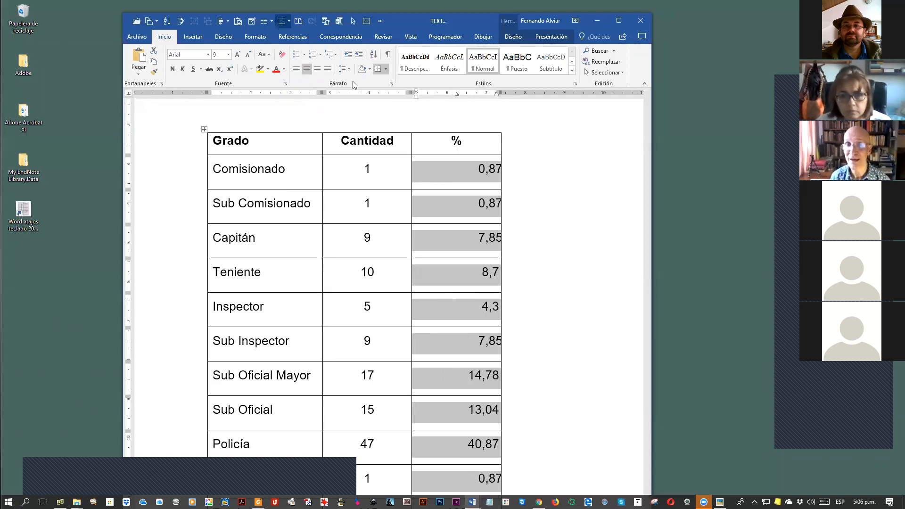
click(296, 71)
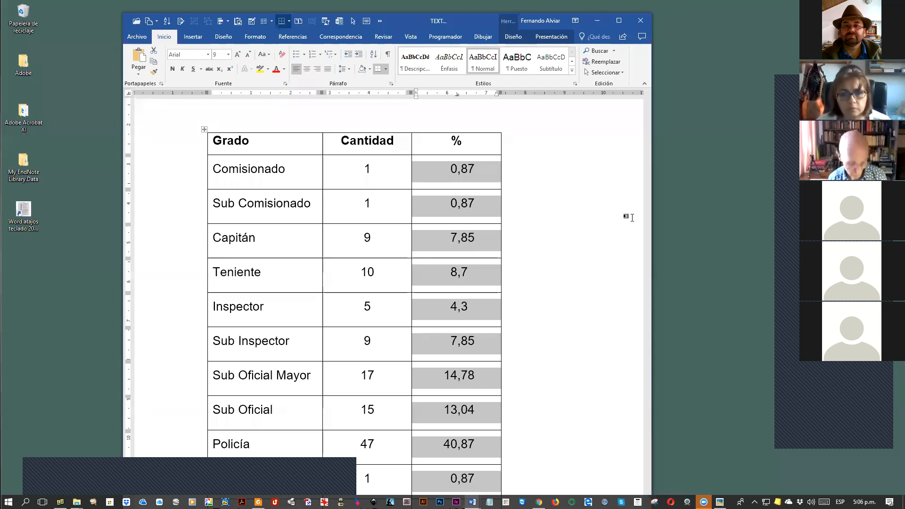
Step: Maximize the document window, collapse the ribbon, deselect the % values and inspect their alignment at different zoom levels
key(super+Up)
key(ctrl+F1)
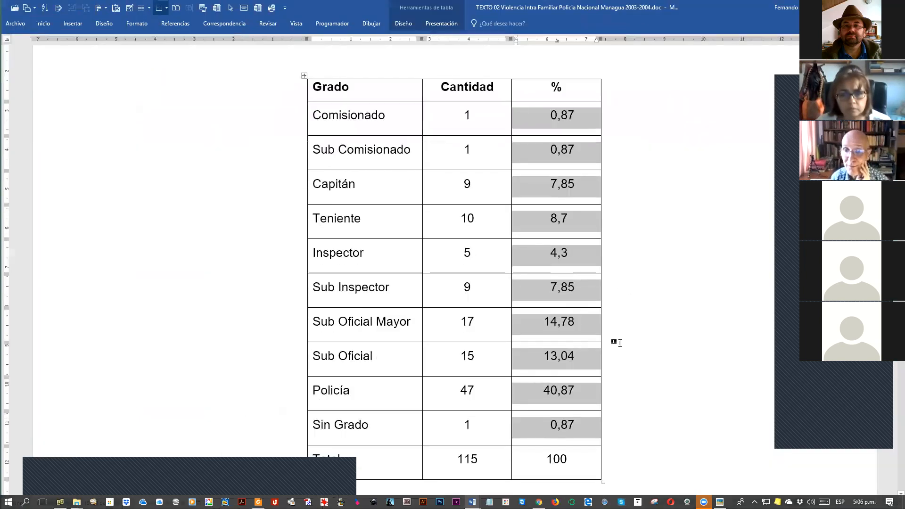
click(545, 243)
click(550, 327)
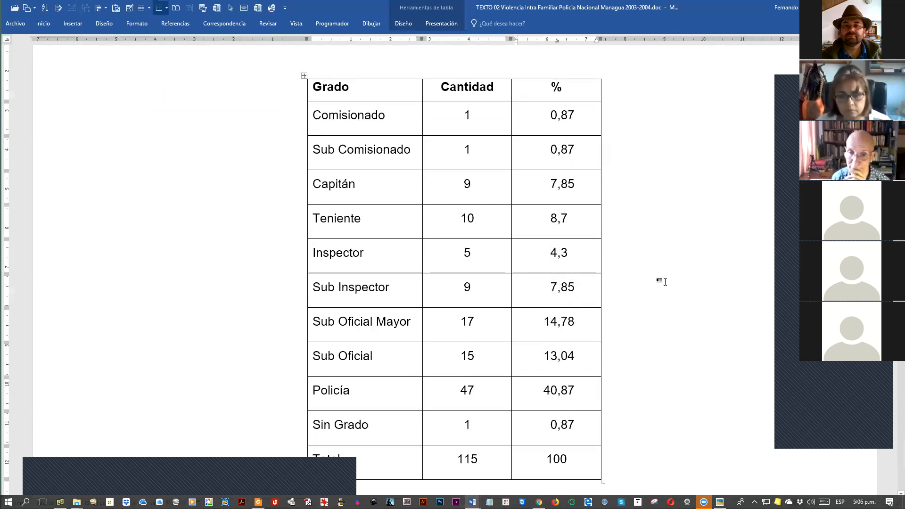
scroll(668, 269, down, 4)
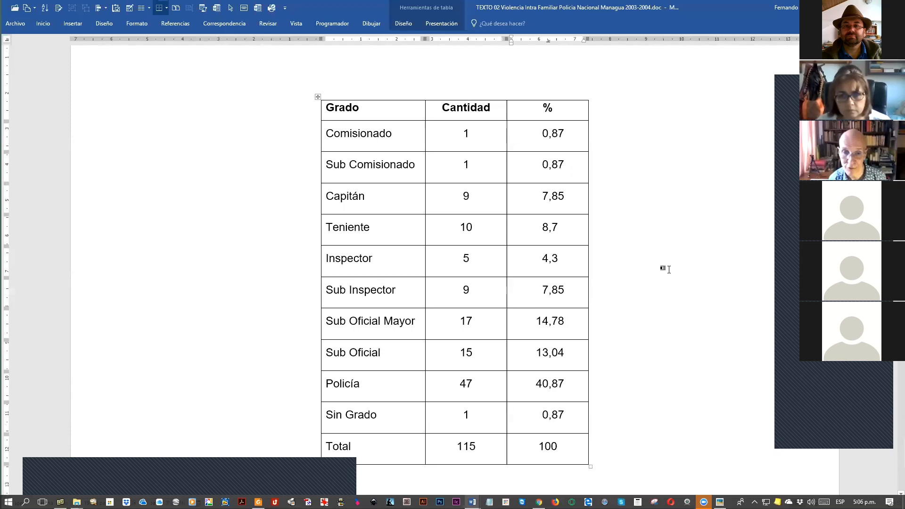
scroll(668, 269, down, 3)
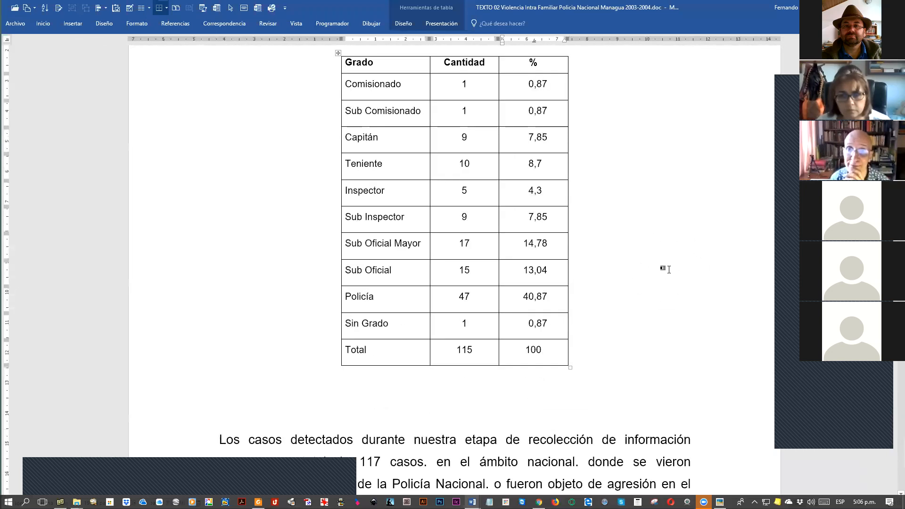
scroll(650, 224, up, 3)
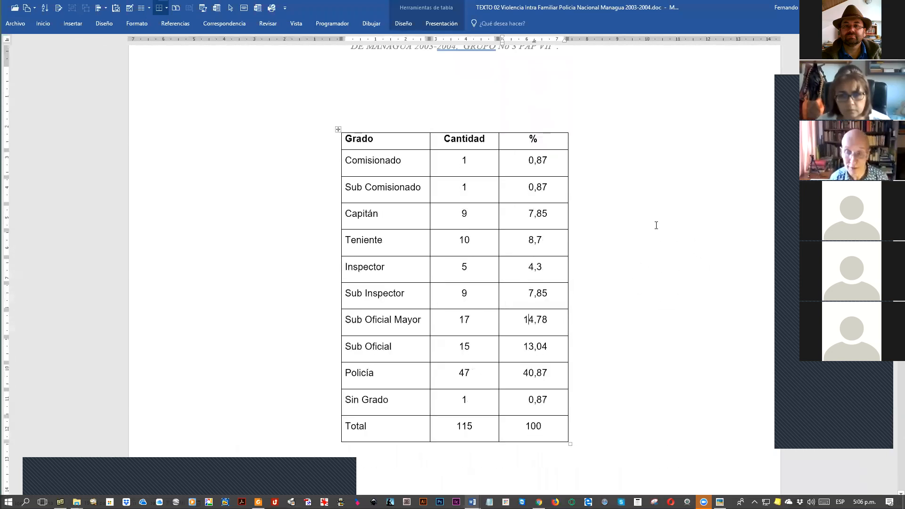
Step: Look through the document between the Grado table and the Parentesco table on pages 39 and 40
scroll(655, 224, down, 5)
key(Page_Up)
key(Page_Down)
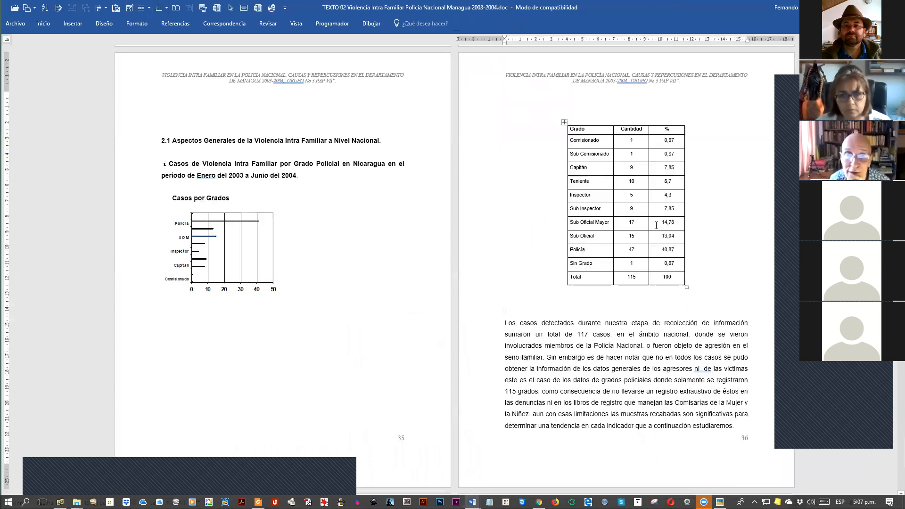
key(Page_Down)
key(Page_Down)
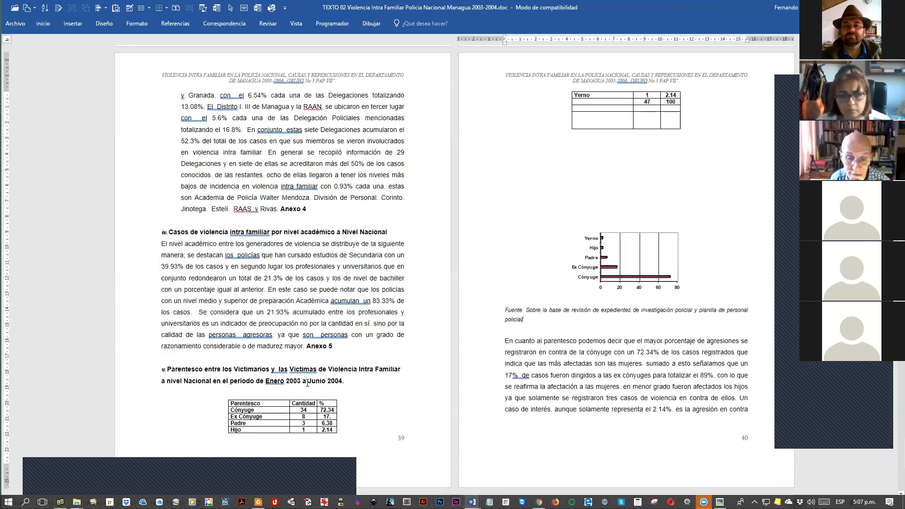
key(Page_Up)
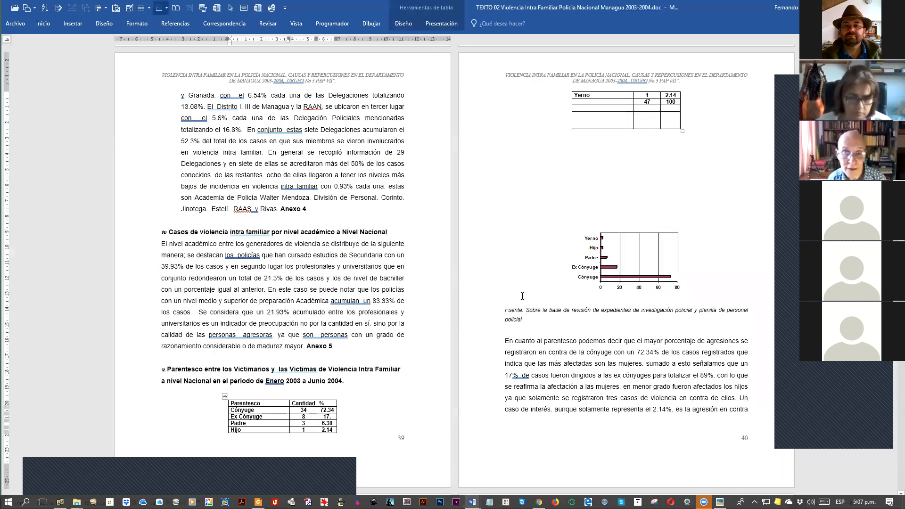
key(Page_Down)
key(Page_Up)
key(Page_Up)
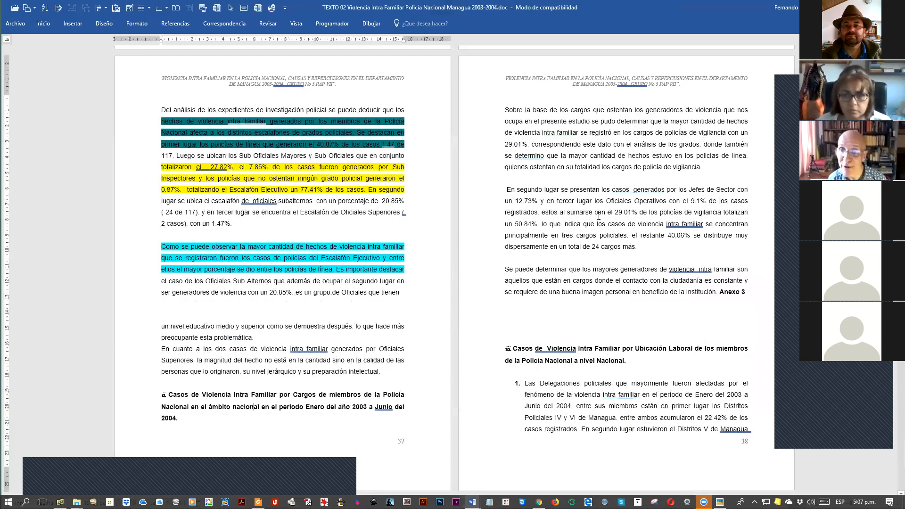
Step: Try selecting whole rows in the Grado table and the first rows of the Parentesco table, and clear the selection
drag(548, 148, 545, 197)
drag(545, 233, 550, 197)
click(476, 183)
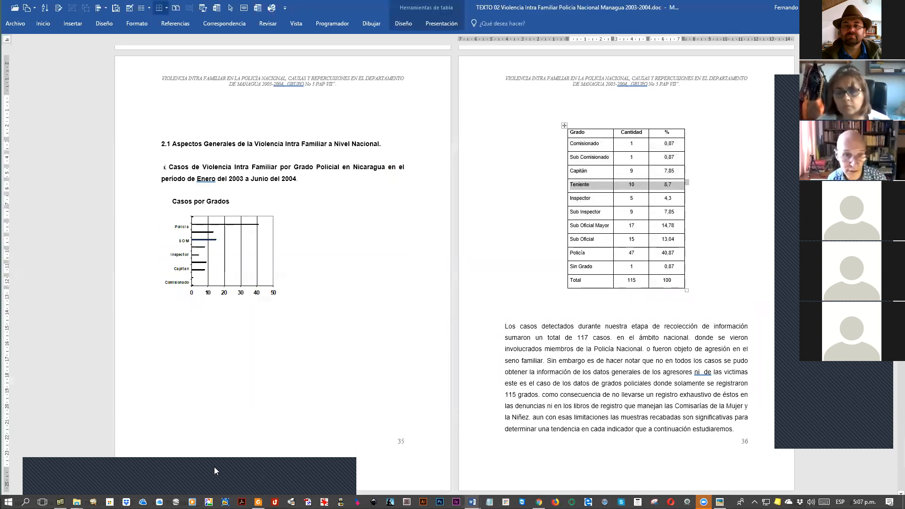
scroll(609, 295, down, 10)
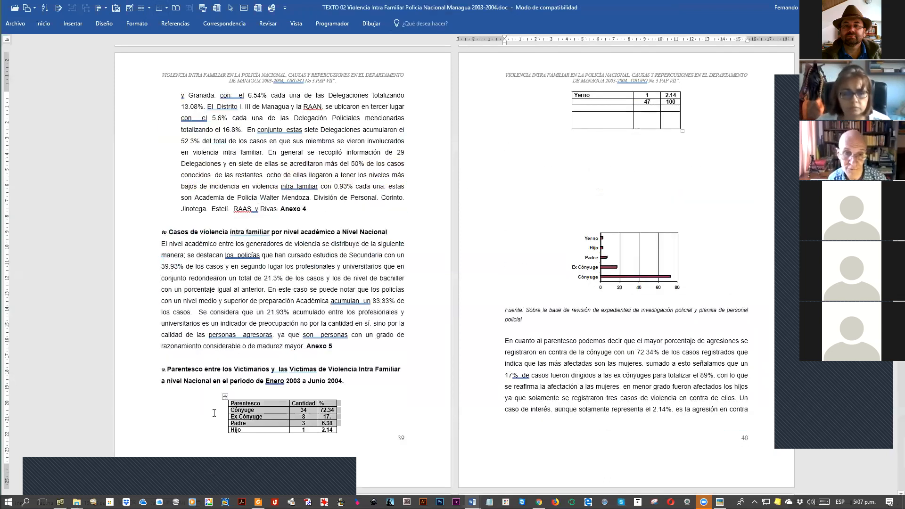
click(579, 201)
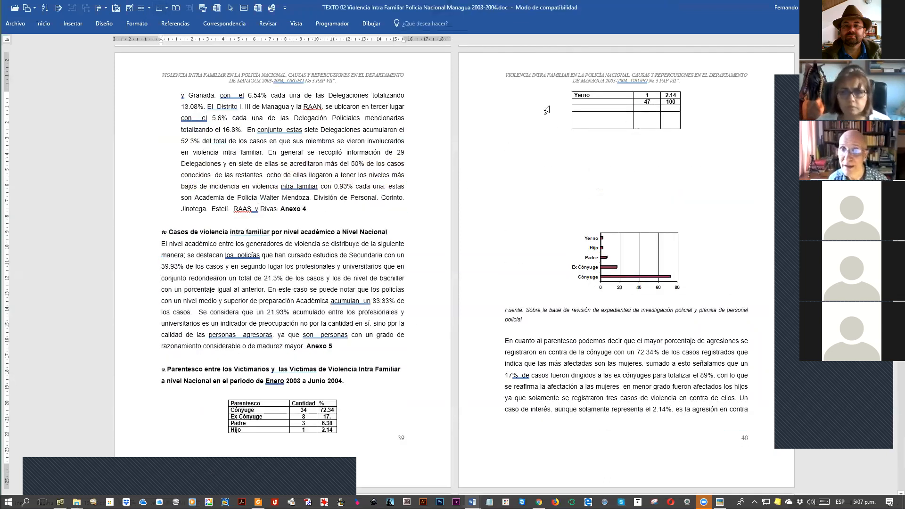
Step: Try selecting the empty rows at the end of the Parentesco table from outside the table
drag(549, 109, 549, 129)
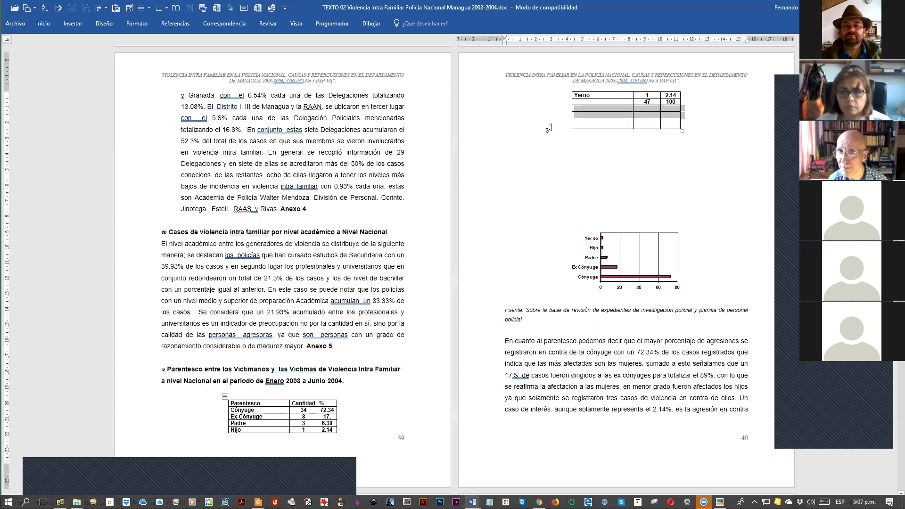
click(587, 133)
drag(546, 108, 546, 120)
click(702, 167)
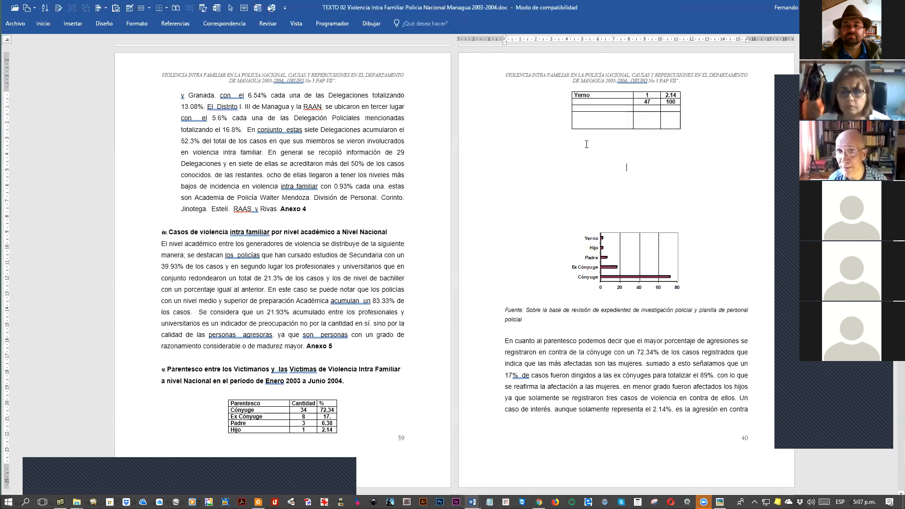
click(558, 124)
click(611, 145)
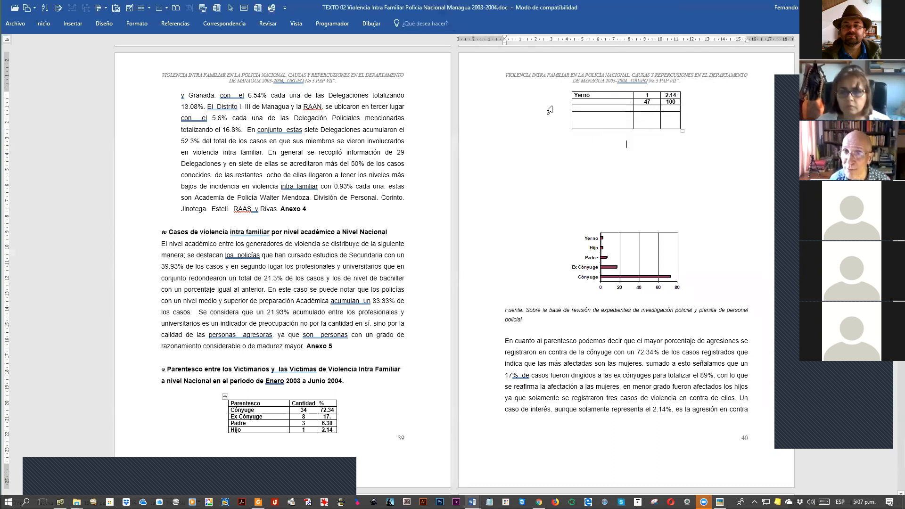
Step: Try selecting from the margin a line of the "En cuanto al parentesco" paragraph and the whole document
mouse_move(473, 344)
mouse_down()
mouse_move(471, 413)
mouse_move(470, 350)
mouse_up()
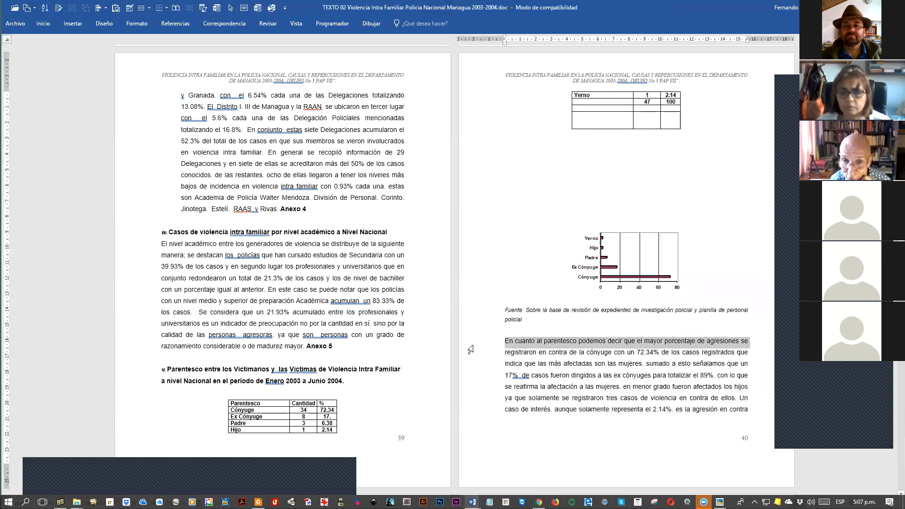
double_click(483, 367)
triple_click(482, 366)
click(546, 181)
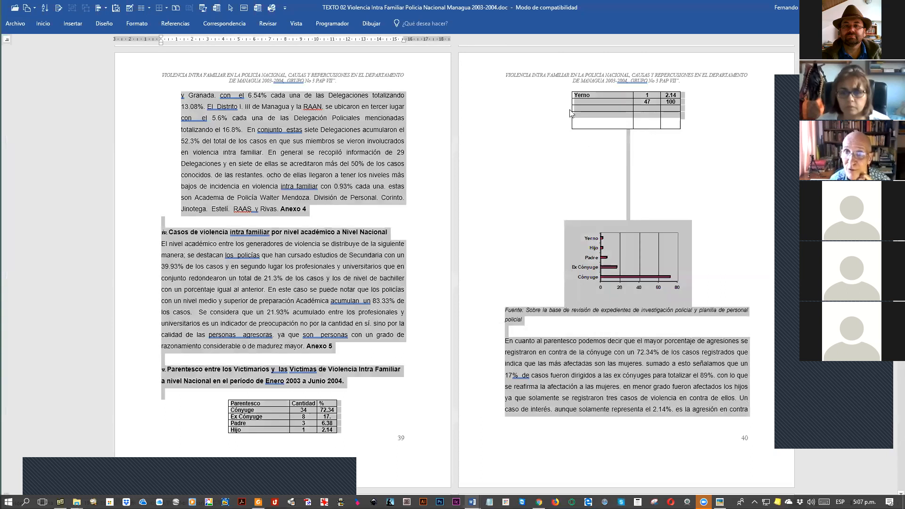
Step: Delete the total row and the empty rows of the Parentesco table, and insert a blank line above it to keep it on page 40
drag(549, 106, 550, 126)
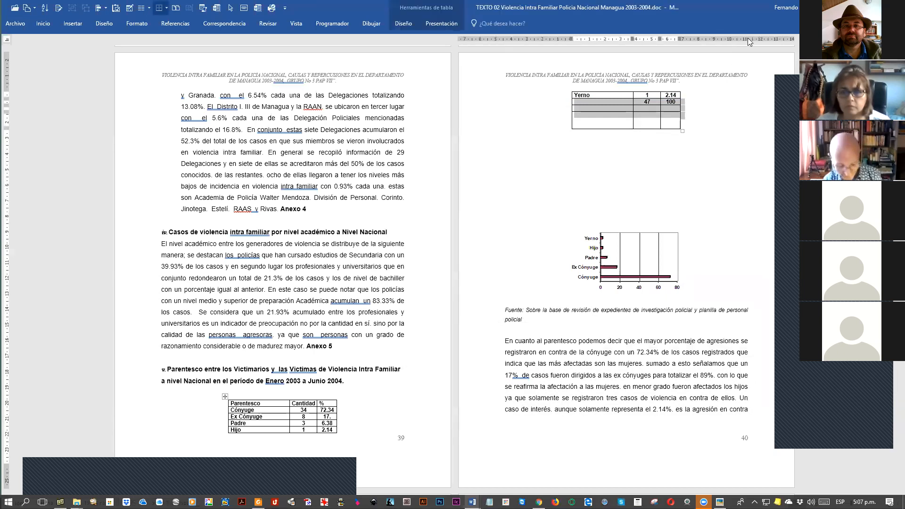
key(BackSpace)
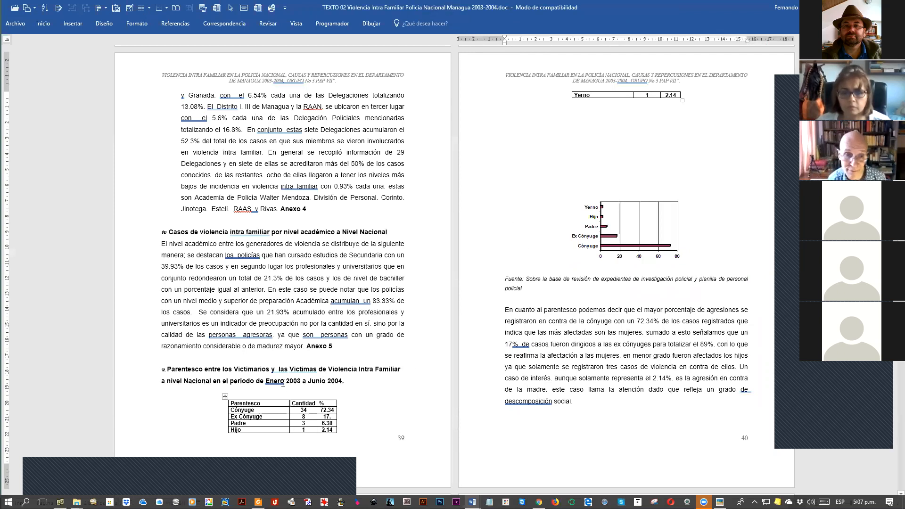
click(312, 392)
key(Return)
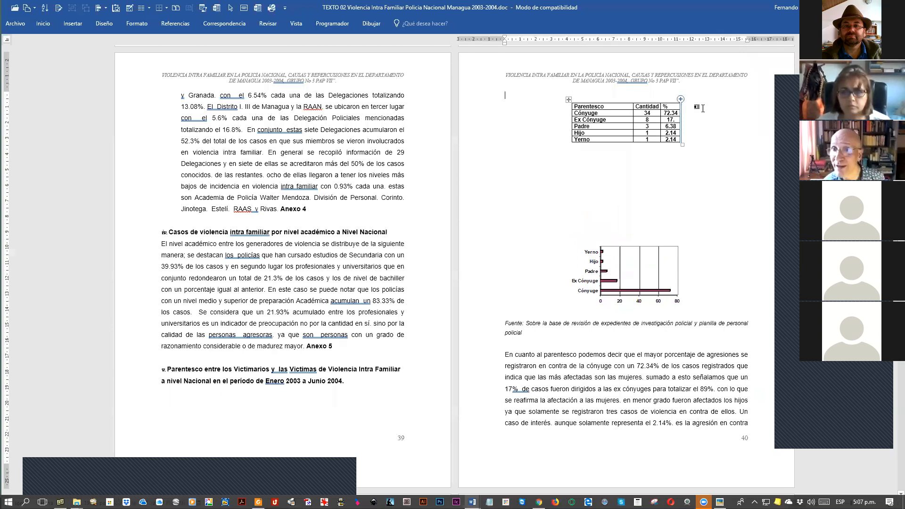
Step: Add an empty column after the % column of the Parentesco table and delete it again
click(679, 97)
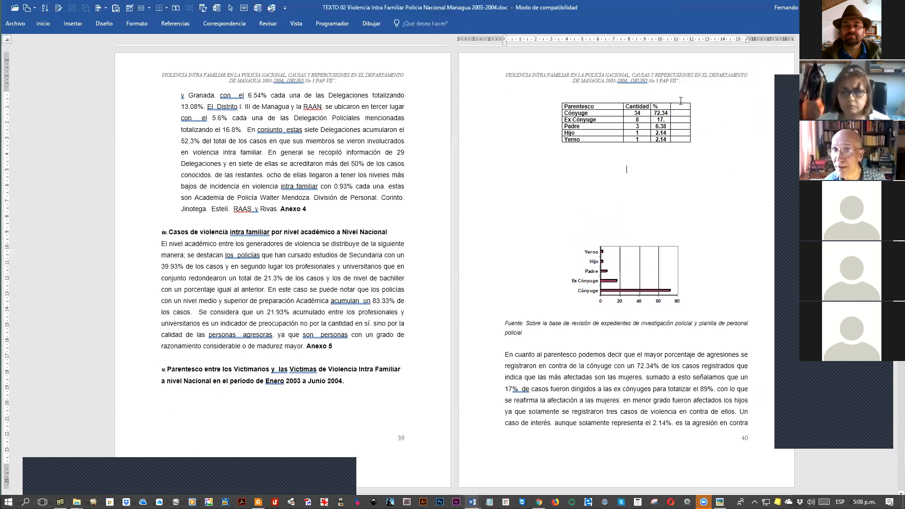
click(680, 99)
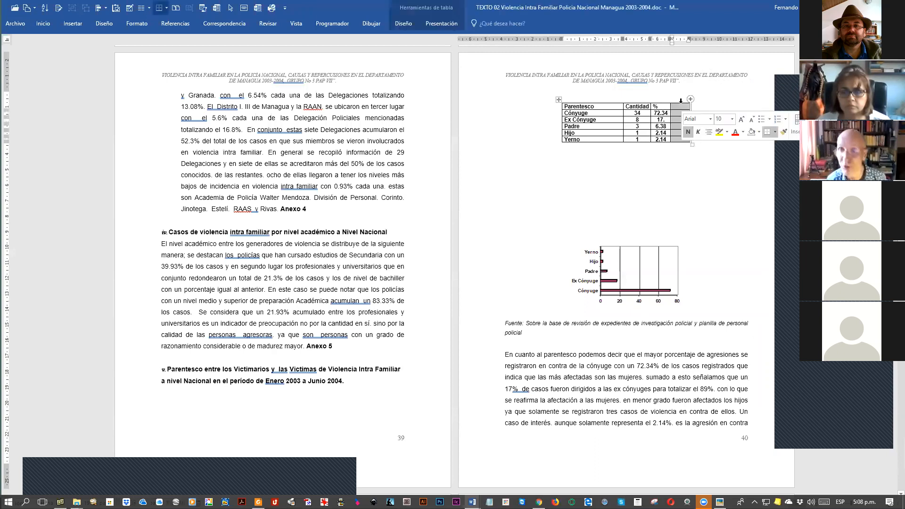
key(BackSpace)
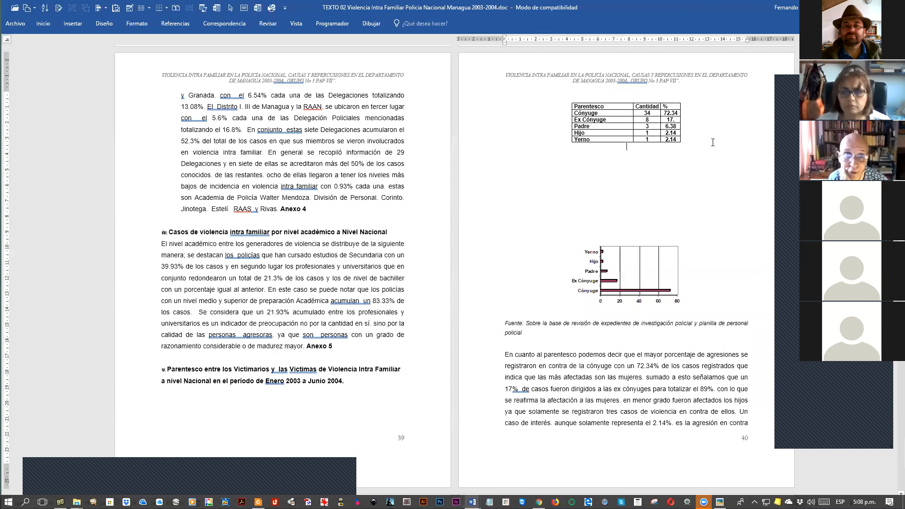
Step: Autofit the Delitos y Faltas column and the % column of the "Delitos y Faltas a nivel Nacional" table to their contents
scroll(712, 143, down, 2)
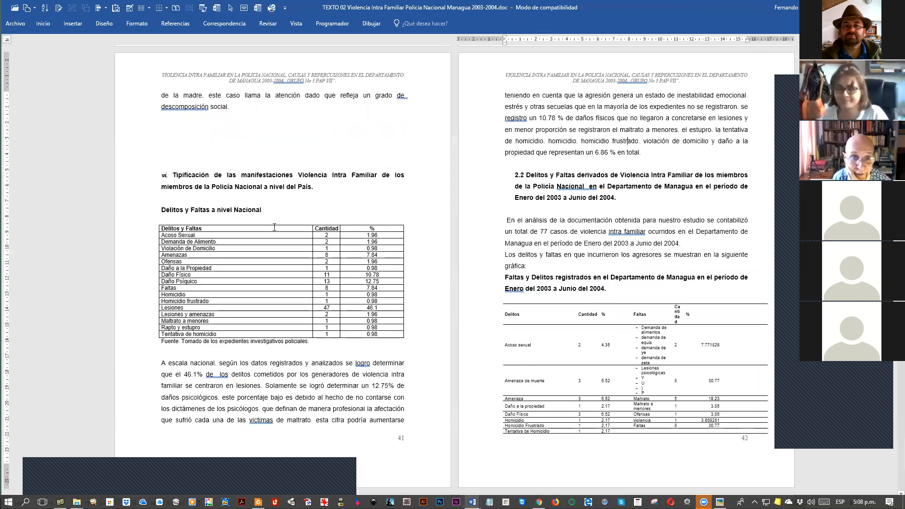
click(275, 227)
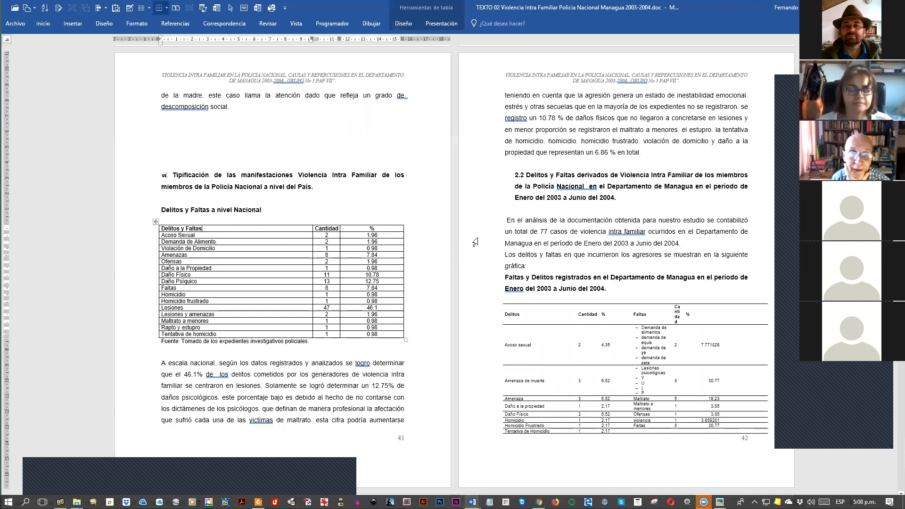
double_click(311, 235)
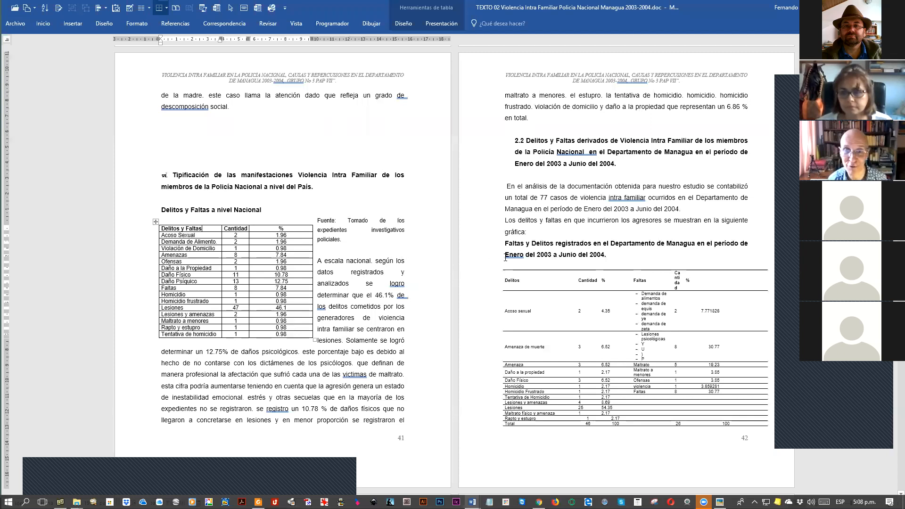
ctrl+scroll(495, 247, up, 1)
ctrl+scroll(495, 247, up, 2)
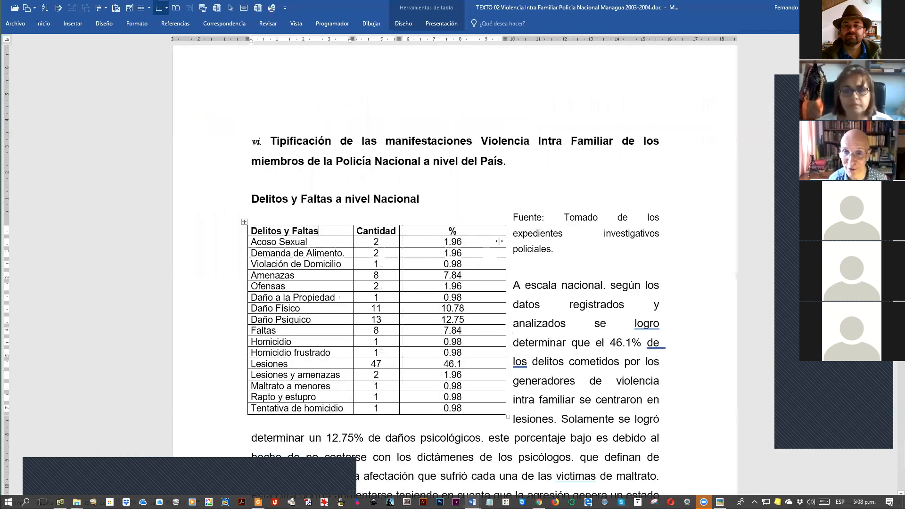
click(499, 242)
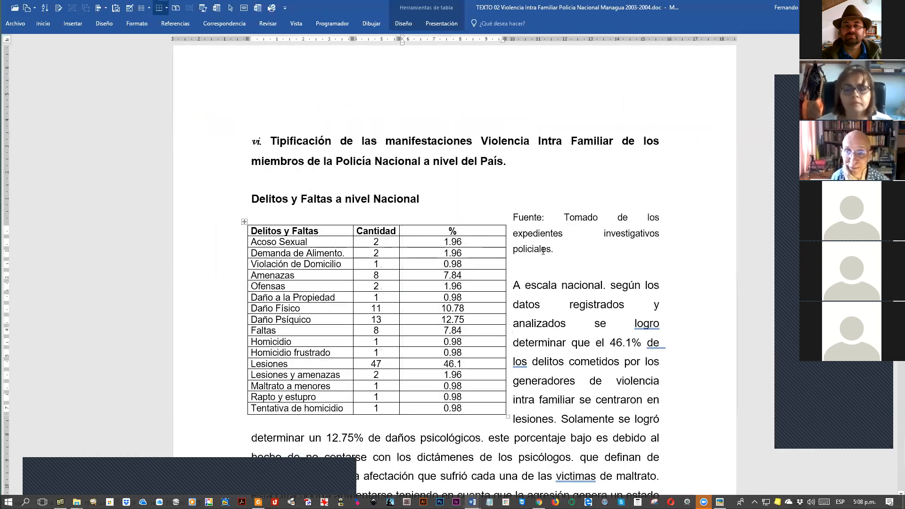
double_click(503, 243)
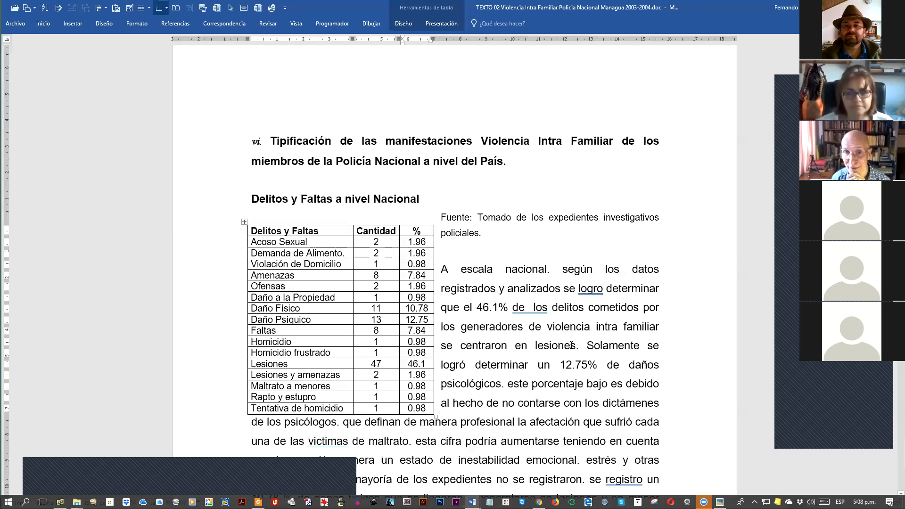
Step: Set the text wrapping of the "Delitos y Faltas a nivel Nacional" table to Ninguno in its table properties
scroll(245, 160, down, 3)
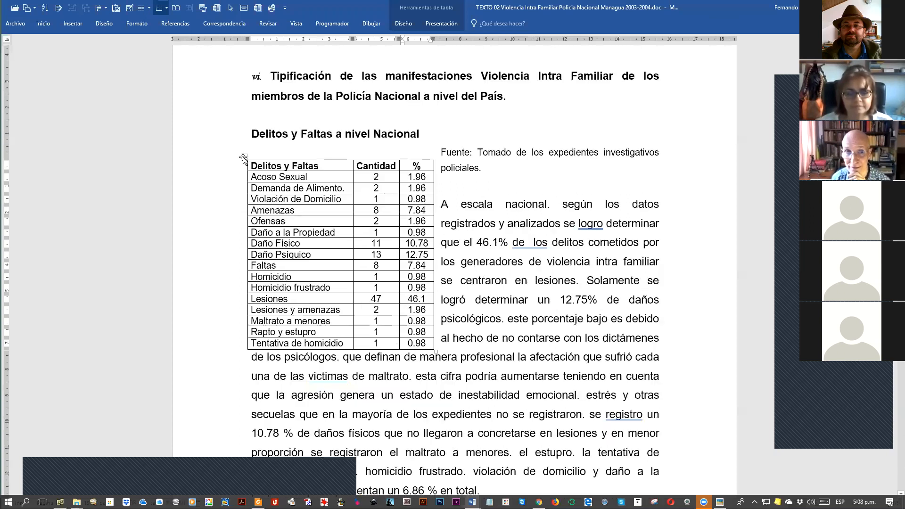
click(245, 156)
click(333, 219)
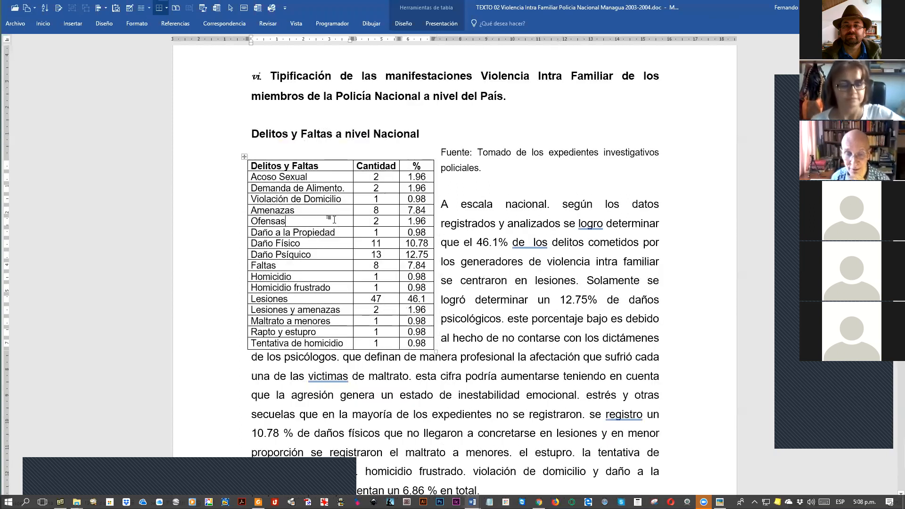
key(alt+b)
key(p)
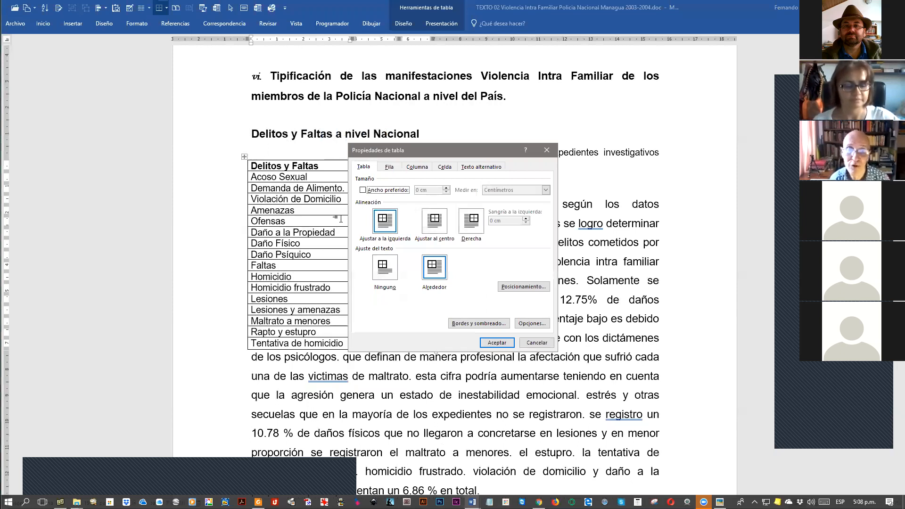
key(Escape)
right_click(341, 219)
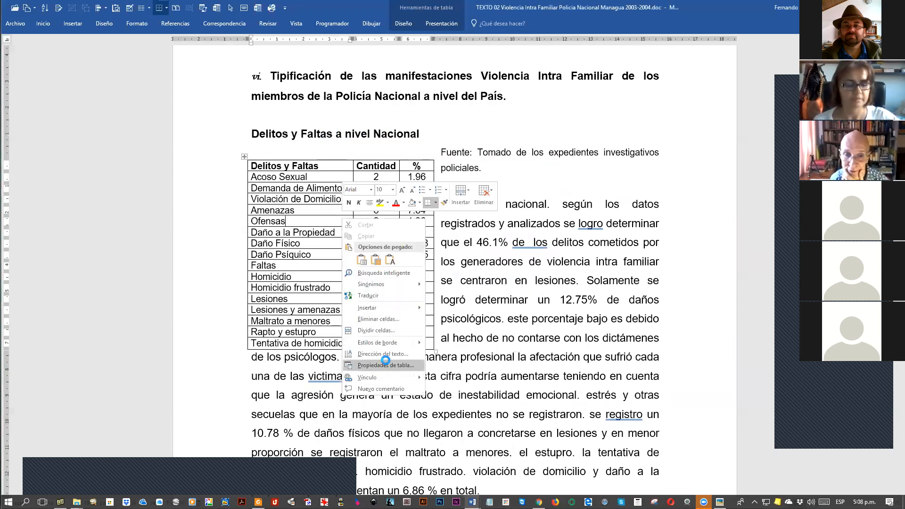
click(386, 365)
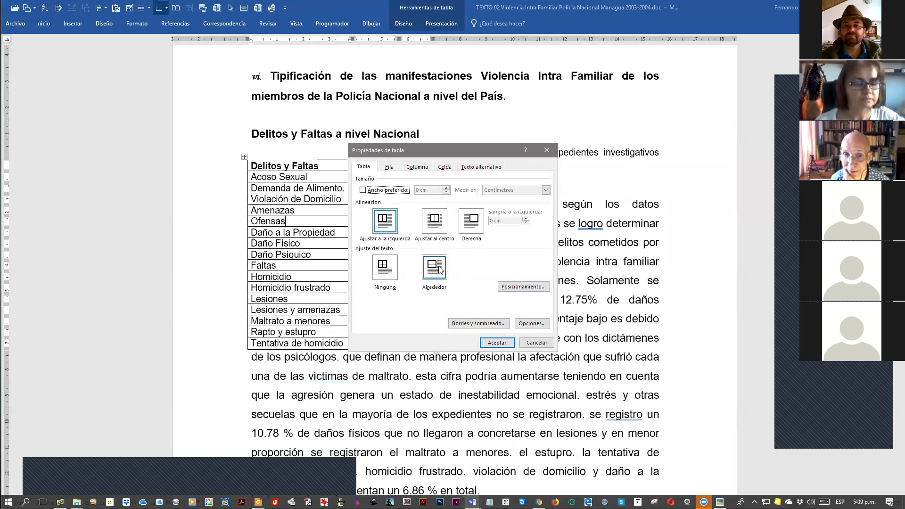
click(388, 269)
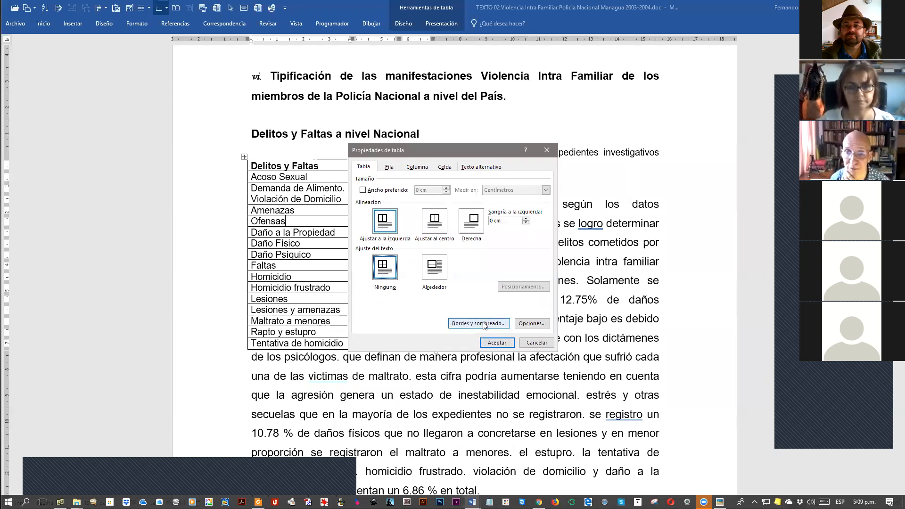
click(494, 343)
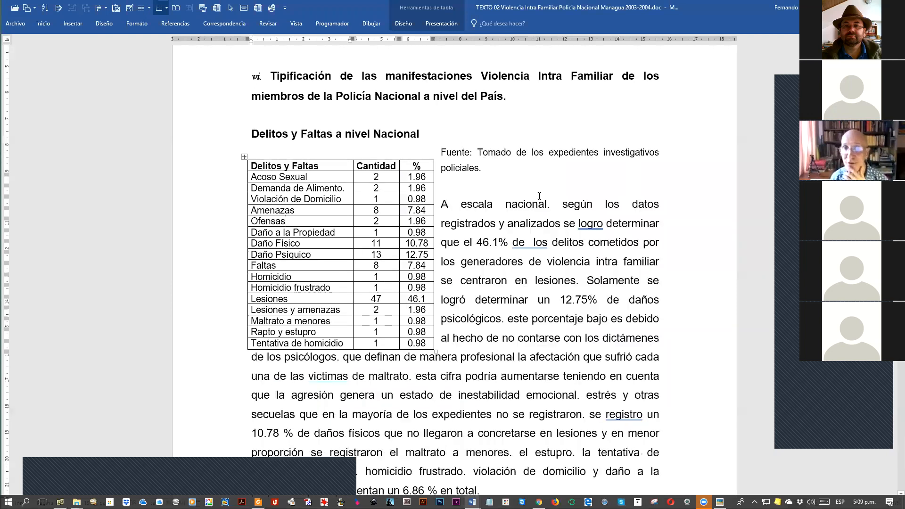
Step: Reapply the Ninguno text wrapping to the whole selected Delitos y Faltas table and move it directly below the Fuente line
scroll(549, 217, down, 1)
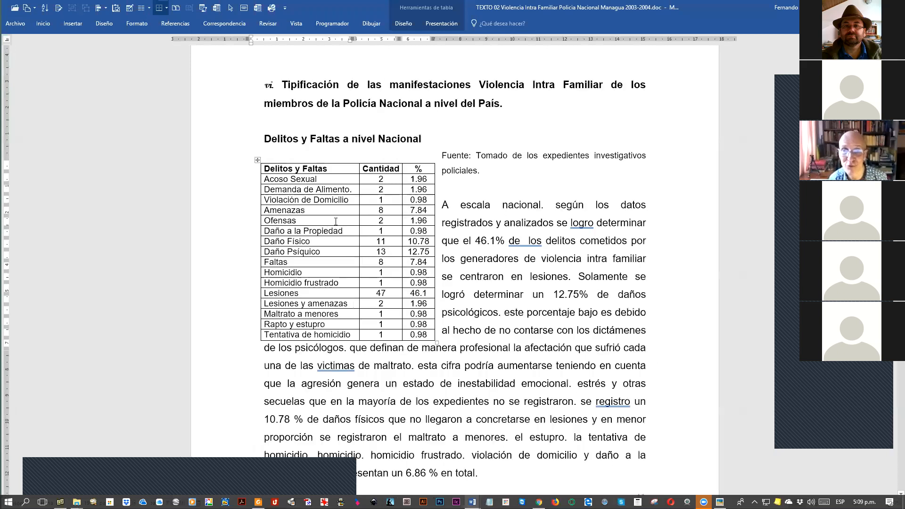
scroll(325, 221, down, 1)
scroll(286, 201, down, 1)
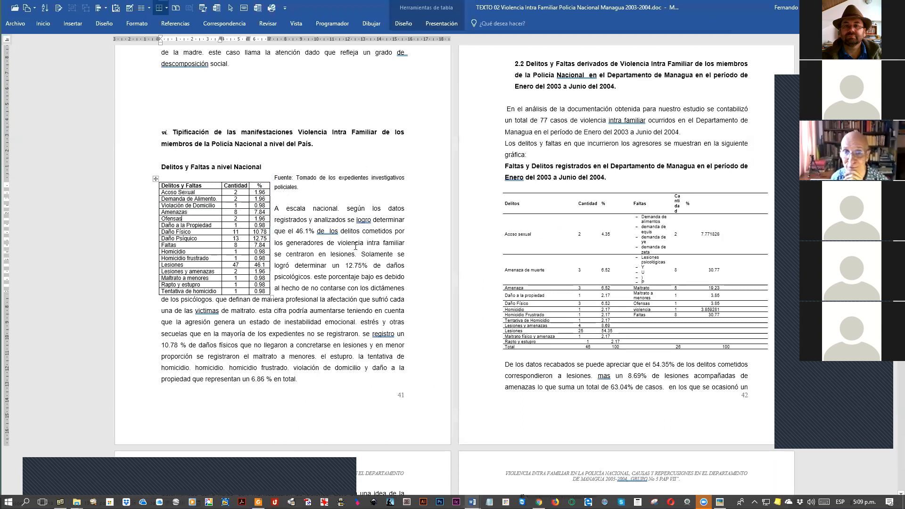
click(156, 180)
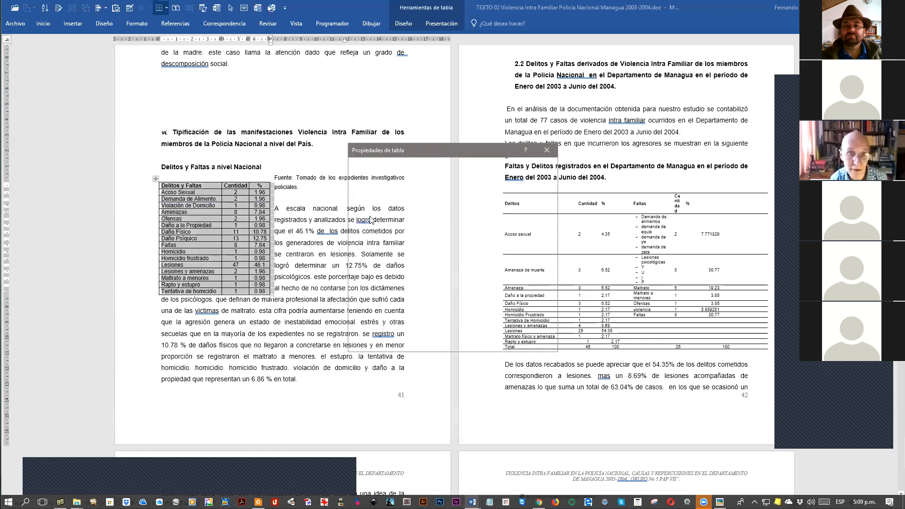
click(392, 270)
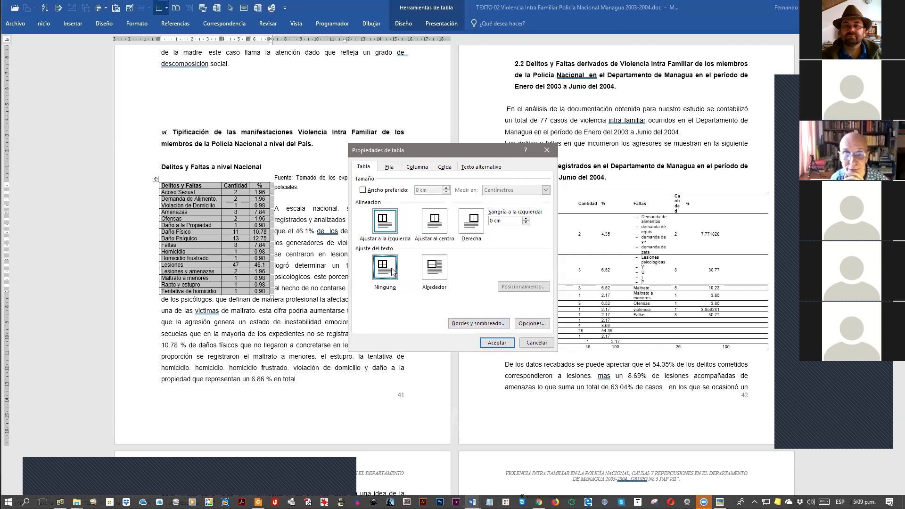
click(498, 345)
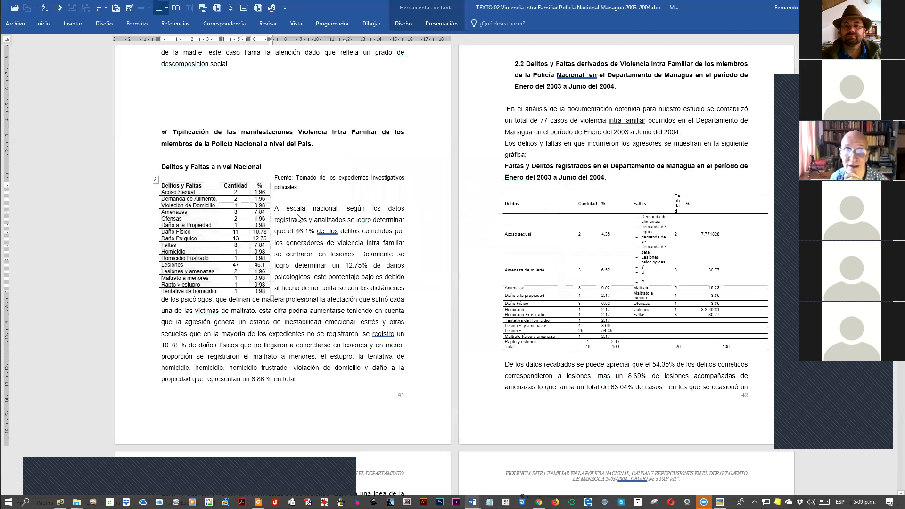
click(157, 179)
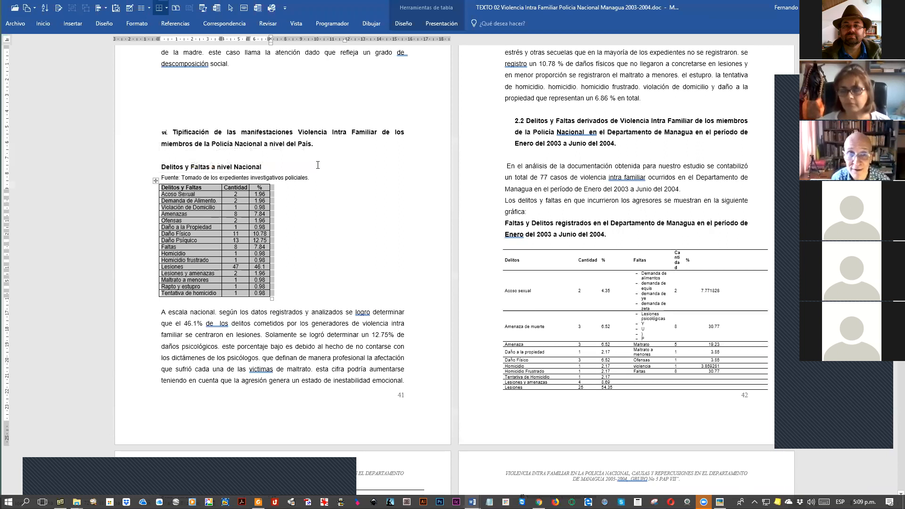
click(322, 180)
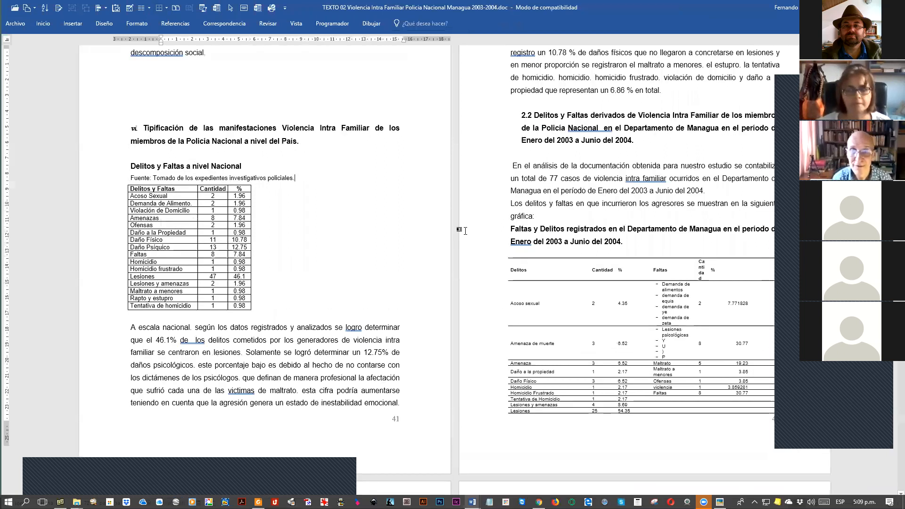
Step: Show the formatting marks to examine the empty paragraph below the Delitos y Faltas table, and hide them again
scroll(459, 227, up, 5)
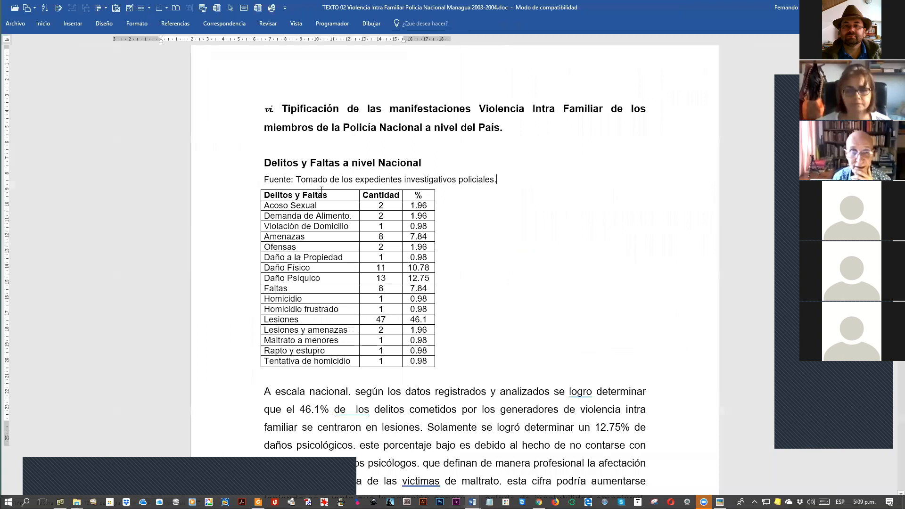
scroll(321, 190, up, 1)
click(229, 118)
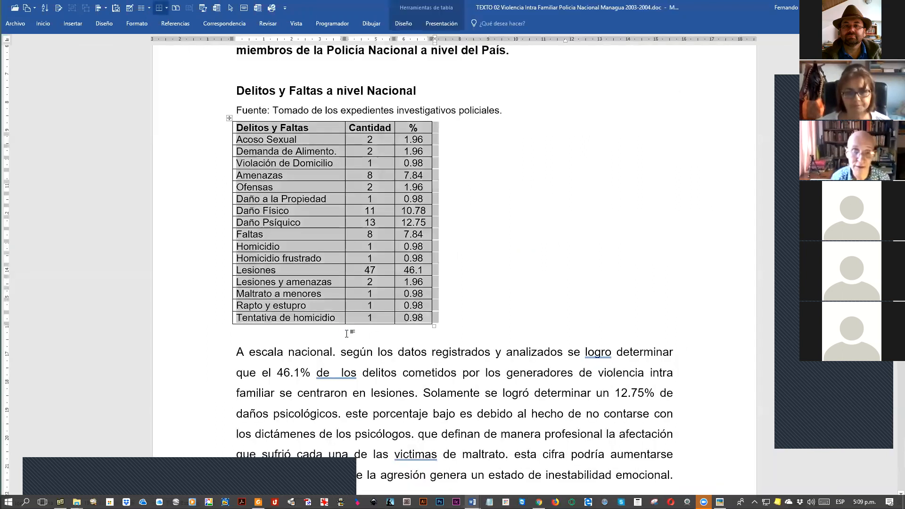
key(ctrl+shift+8)
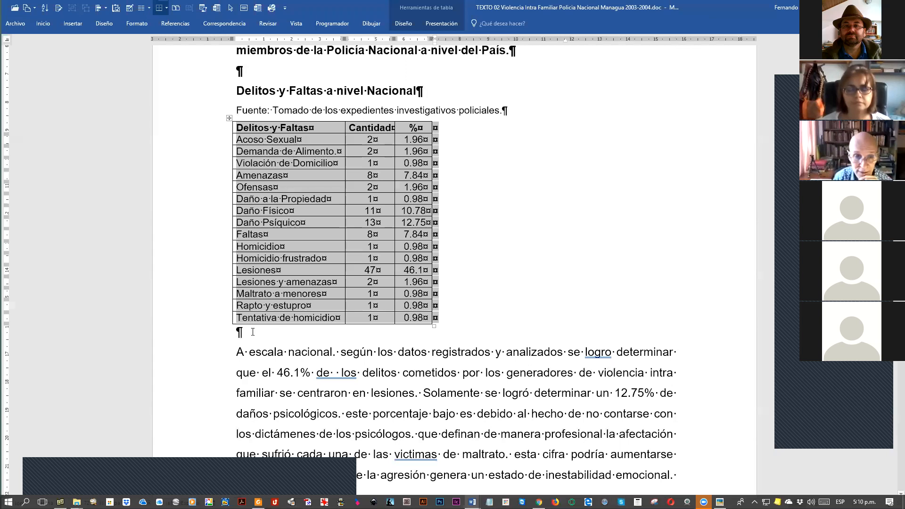
click(232, 332)
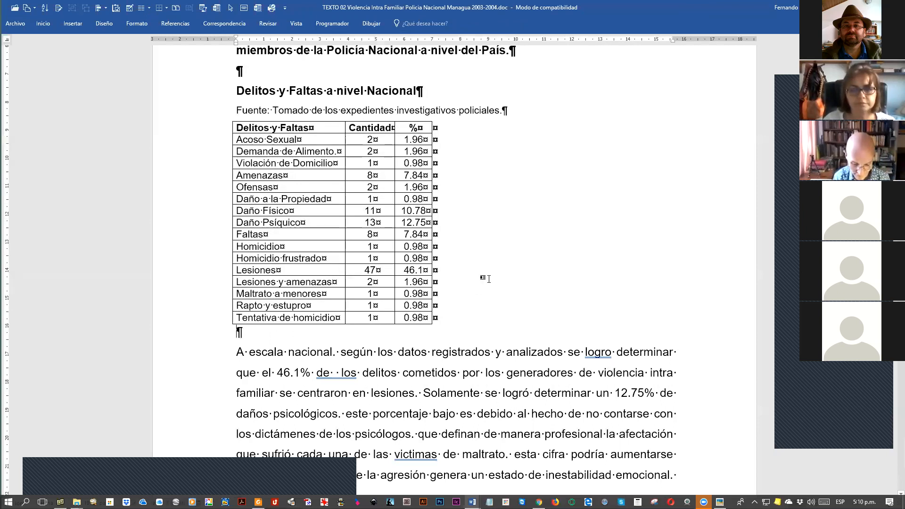
key(ctrl+shift+8)
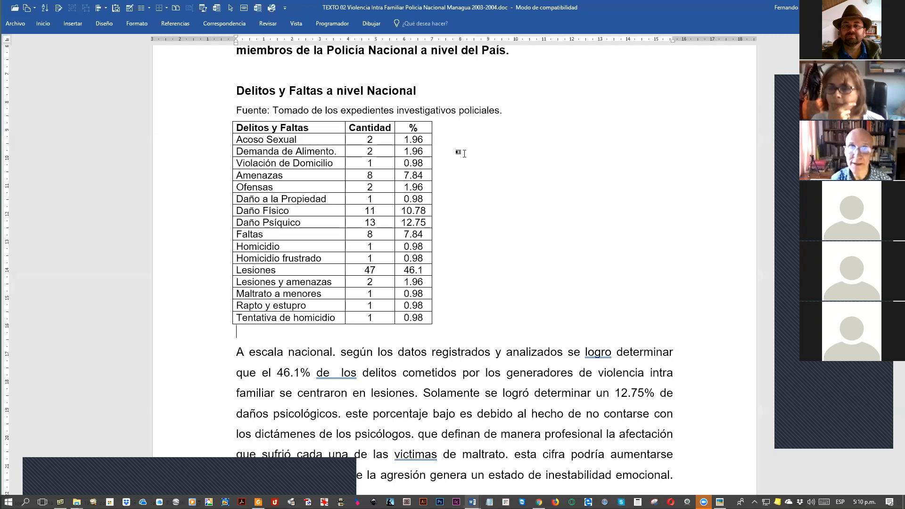
Step: Display the formatting marks once more to examine the end-of-cell marks in the Cantidad column, and turn them off
key(ctrl+shift+8)
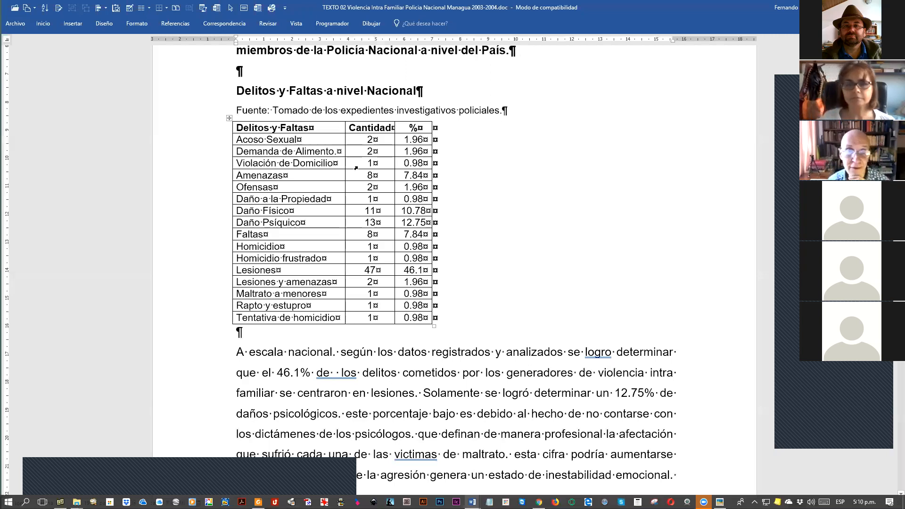
click(375, 140)
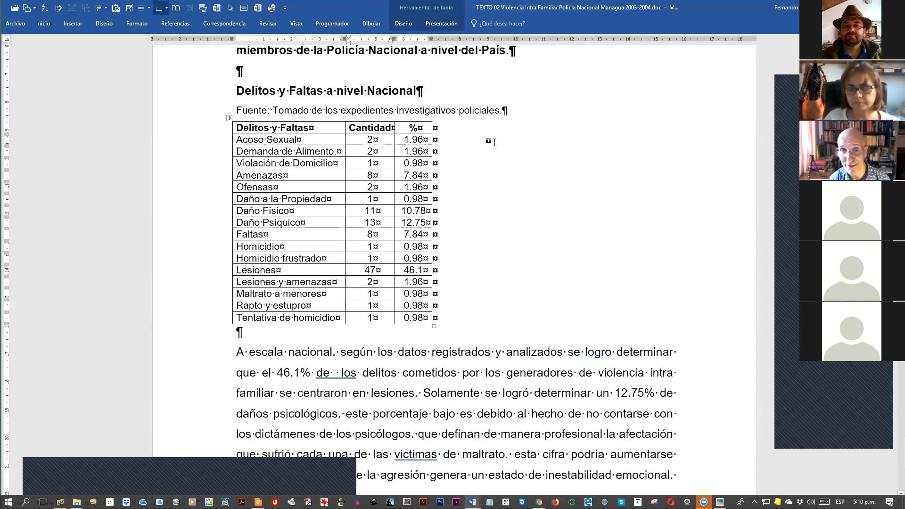
key(Down)
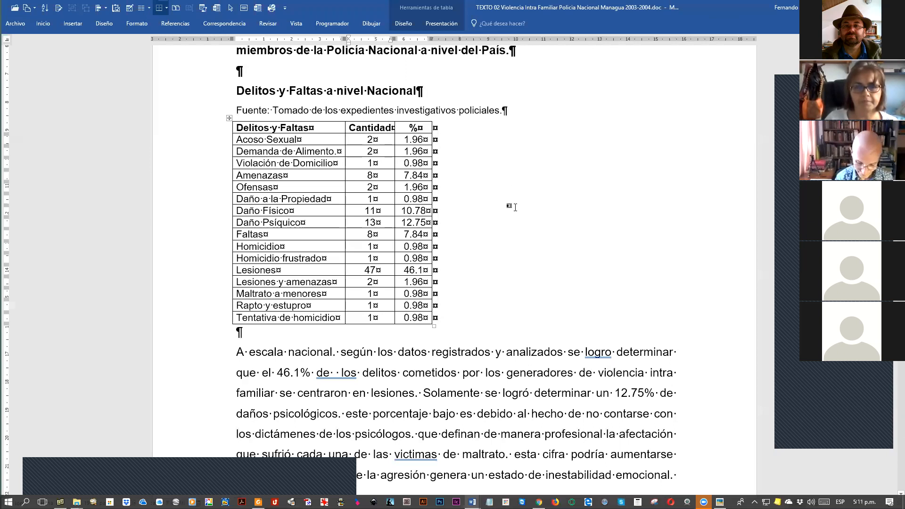
key(ctrl+shift+8)
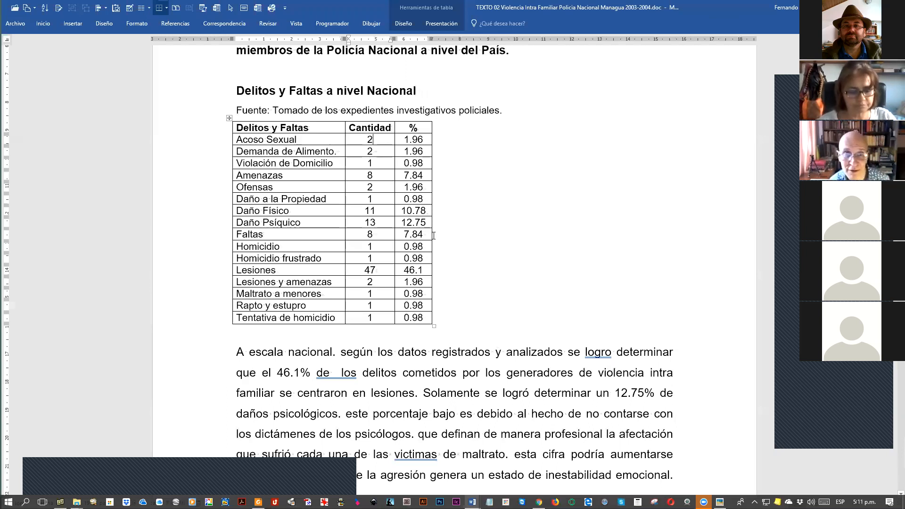
Step: Select some rows and the word "sexual" in the page 42 table, and the word "Amenazas" in the page 41 table
scroll(137, 146, down, 4)
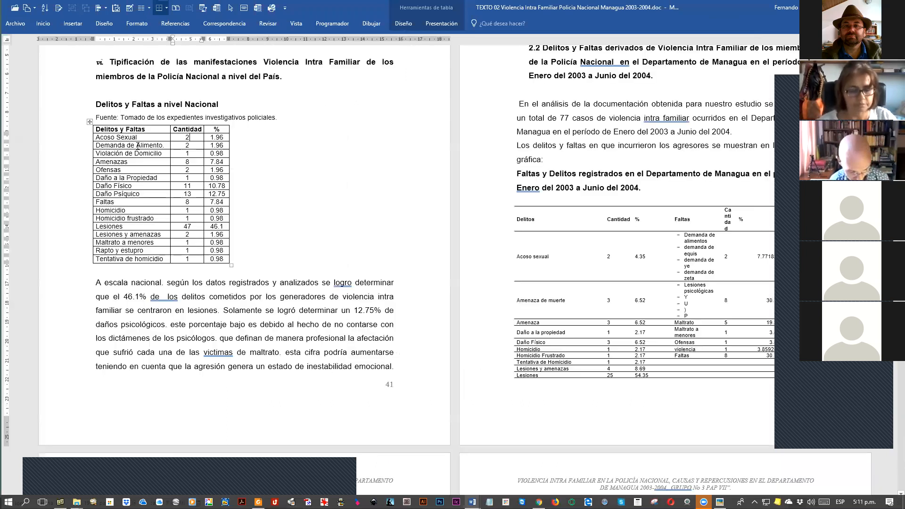
scroll(253, 163, down, 2)
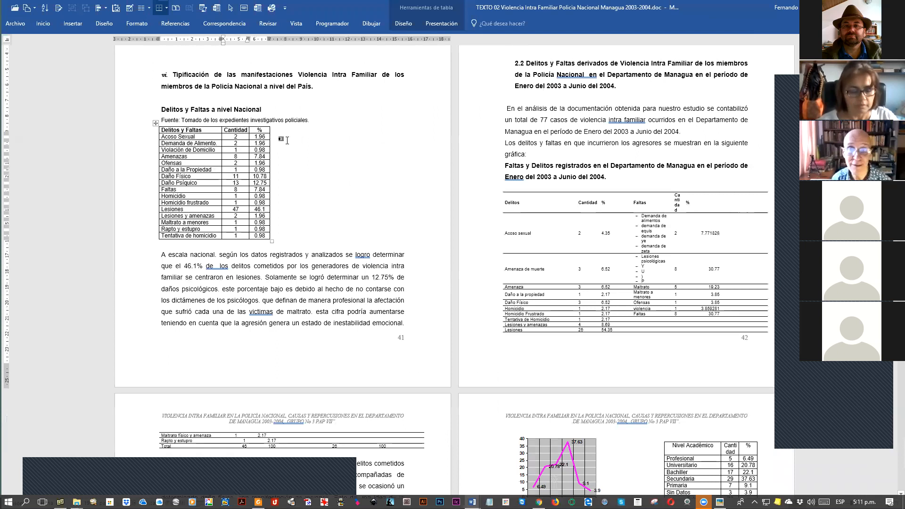
click(580, 232)
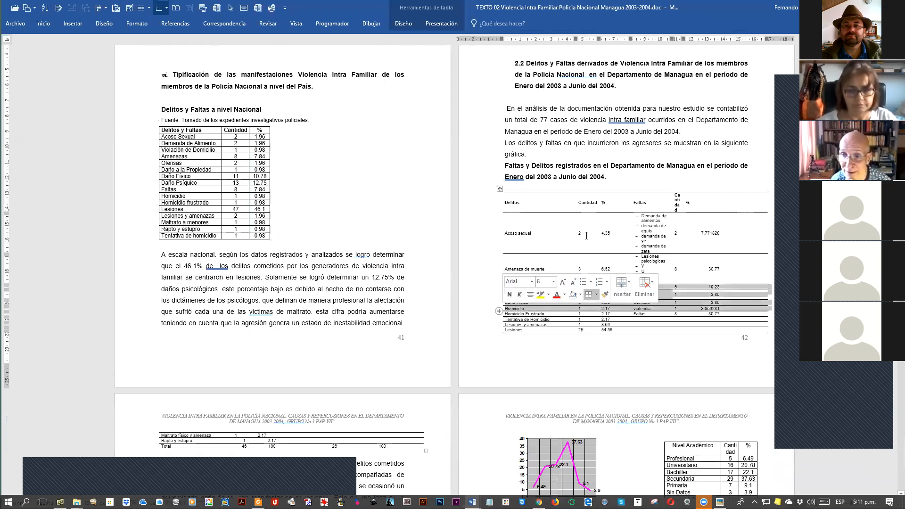
double_click(524, 233)
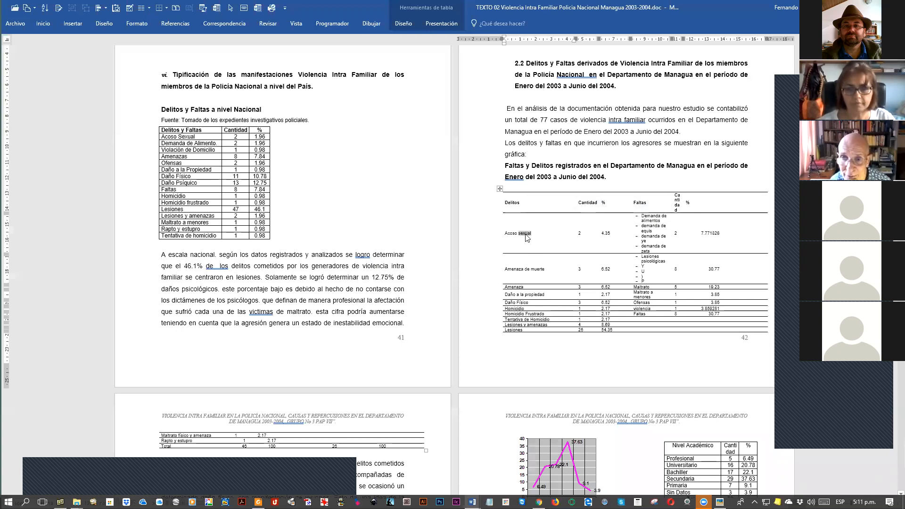
click(186, 156)
double_click(180, 157)
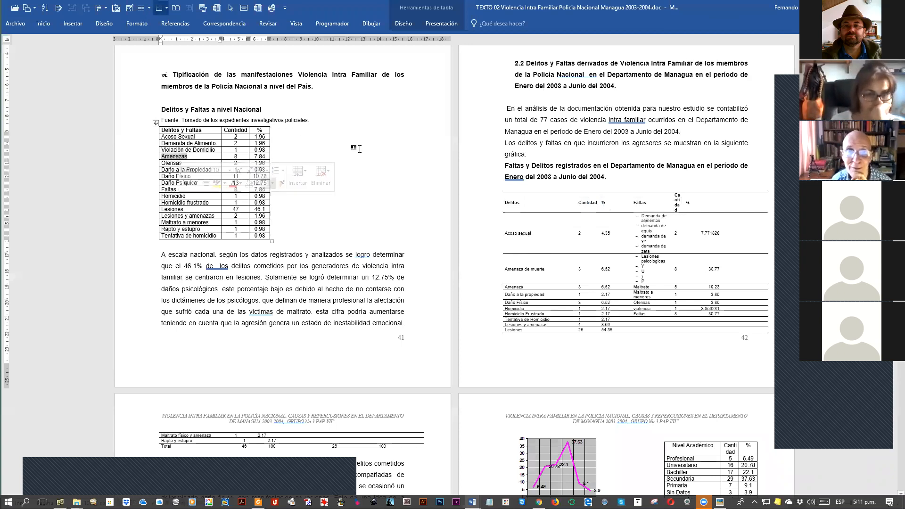
scroll(360, 149, up, 4)
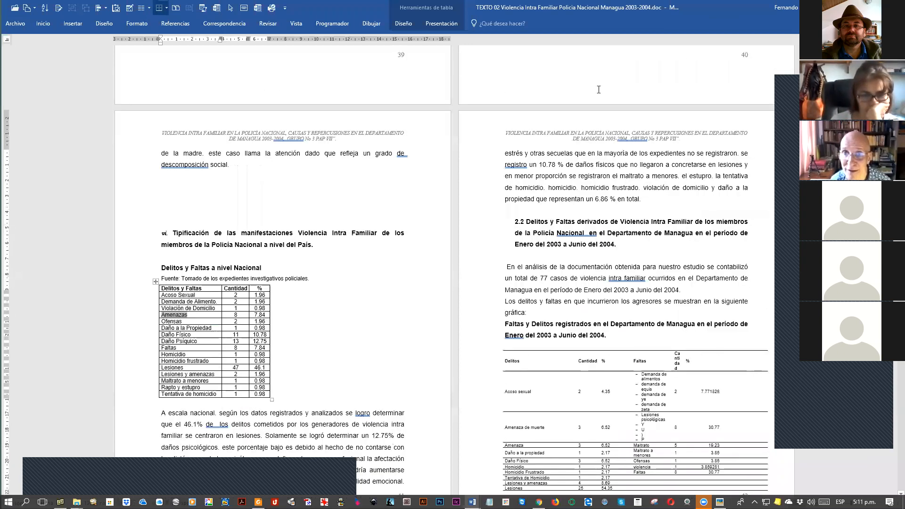
Step: Look over the tables on pages 41 to 44, and examine the page 42 Delitos table by selecting it and its Faltas column cells
scroll(598, 90, up, 2)
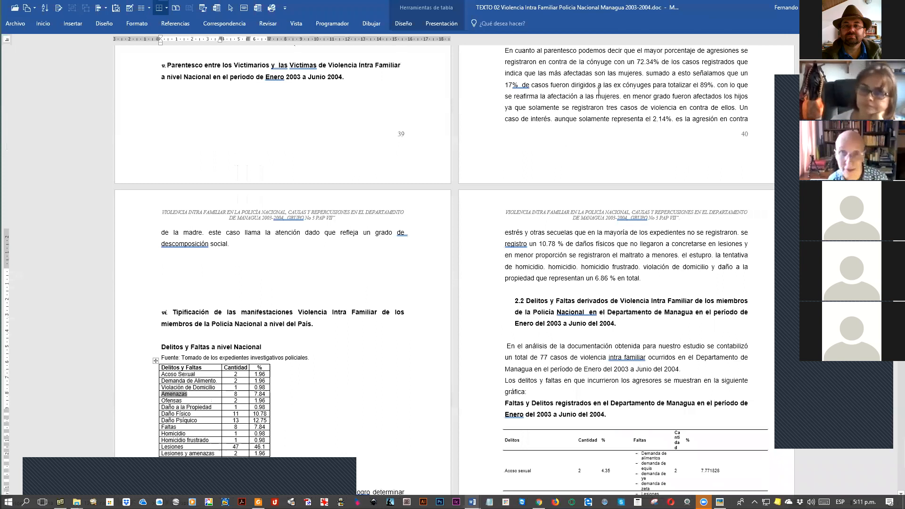
scroll(599, 95, up, 7)
scroll(598, 95, down, 11)
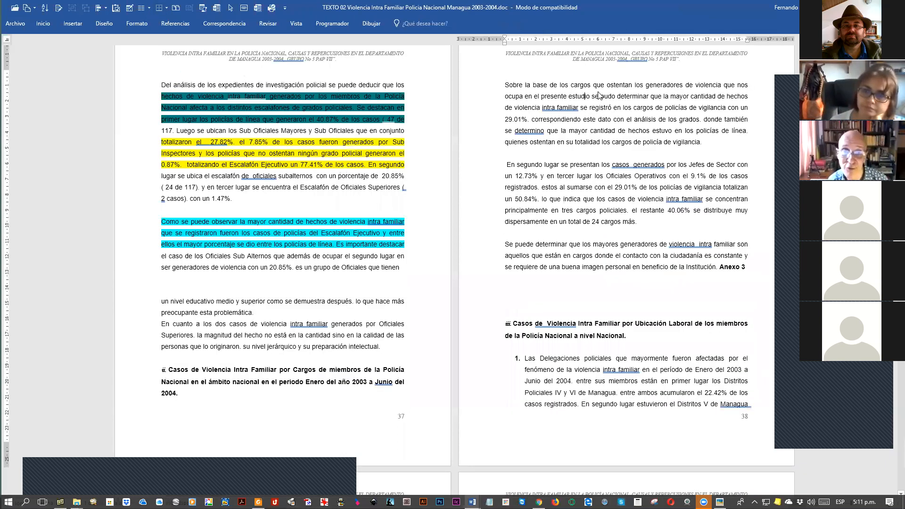
scroll(528, 189, down, 10)
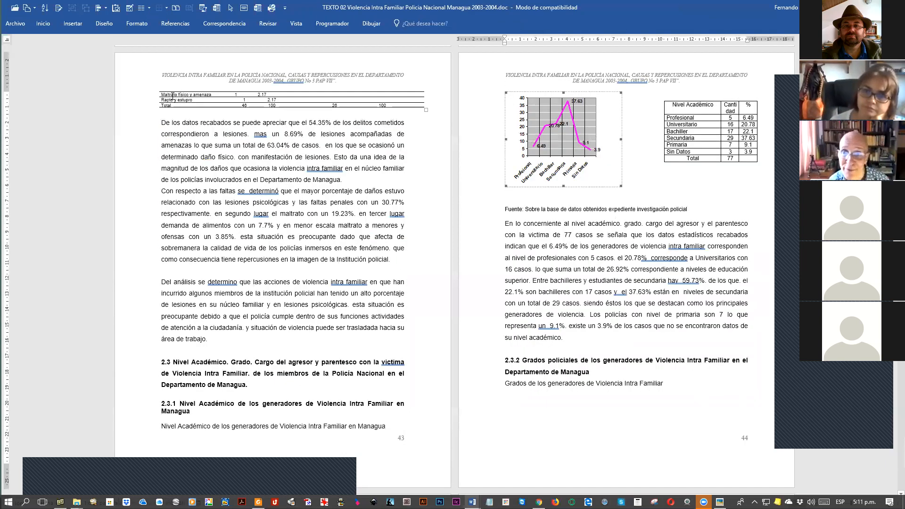
scroll(630, 323, up, 10)
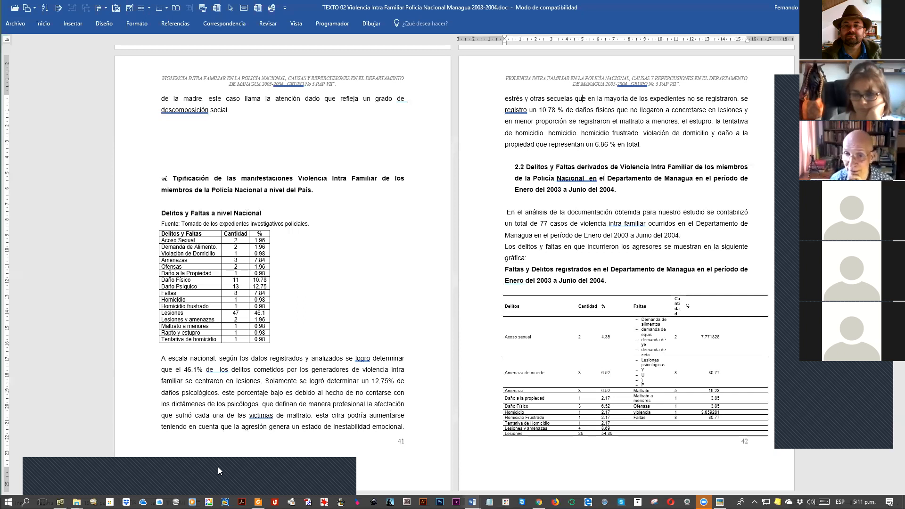
click(719, 434)
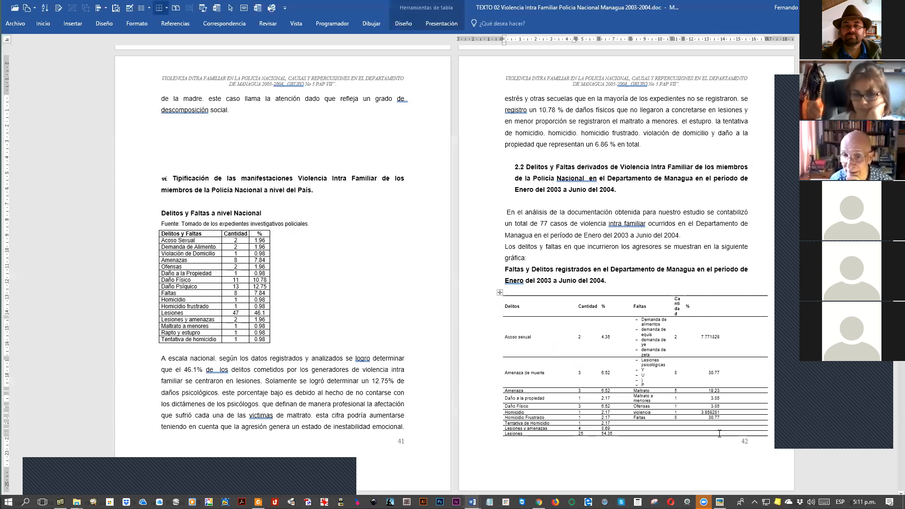
click(499, 292)
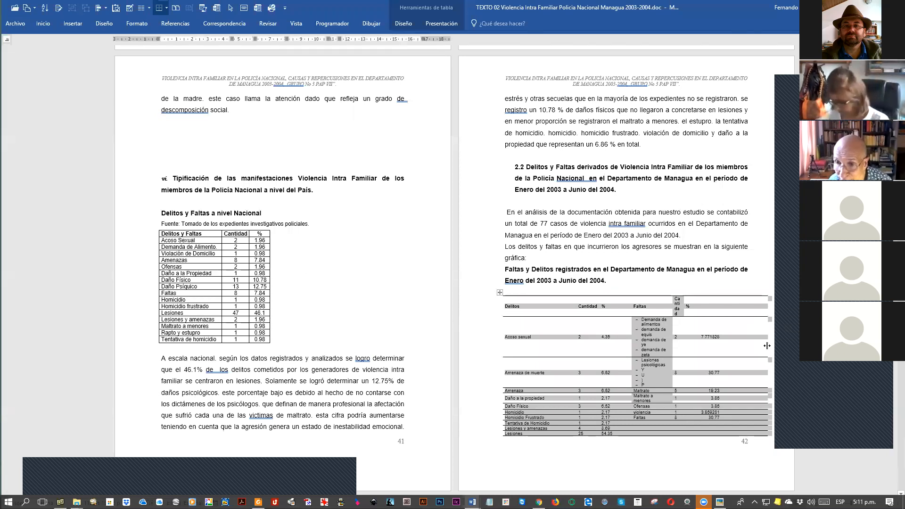
click(637, 354)
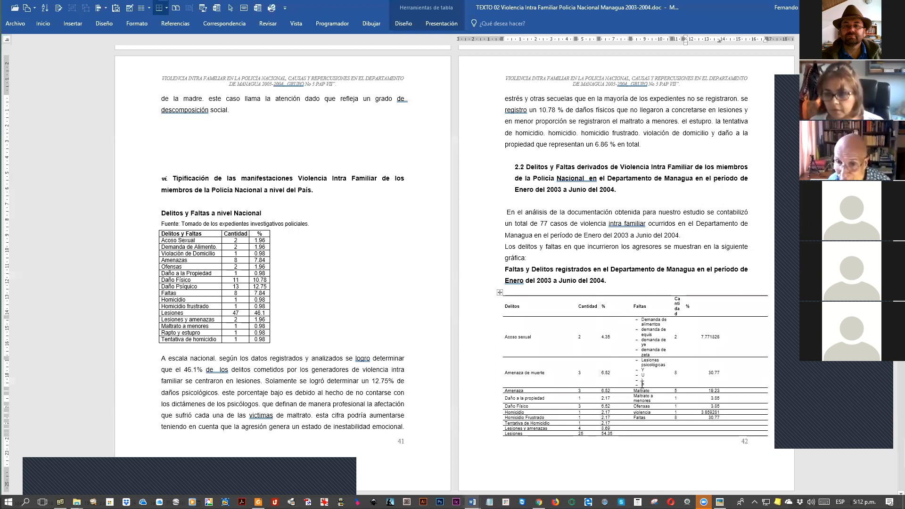
click(624, 374)
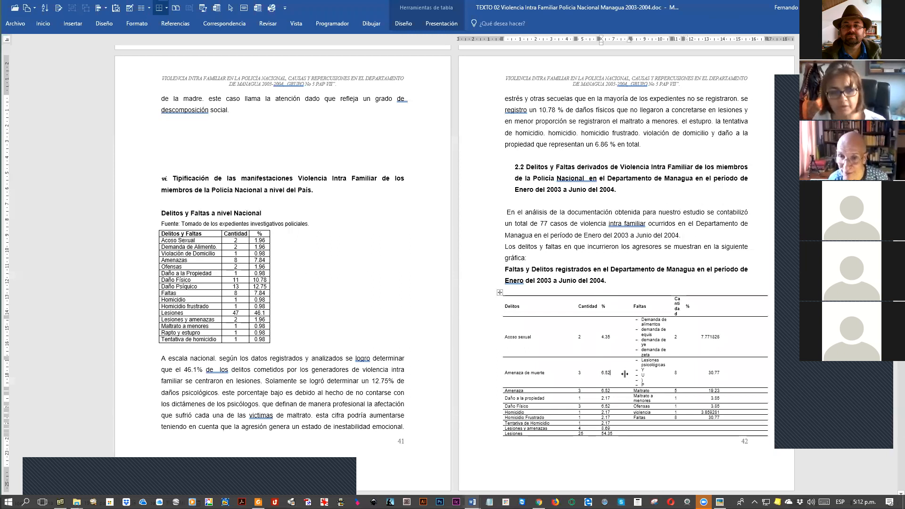
drag(625, 374, 630, 374)
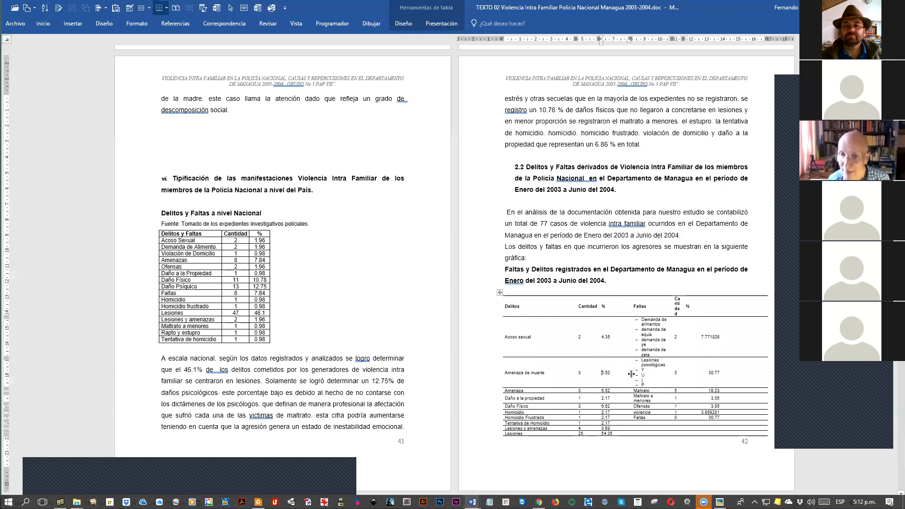
click(615, 263)
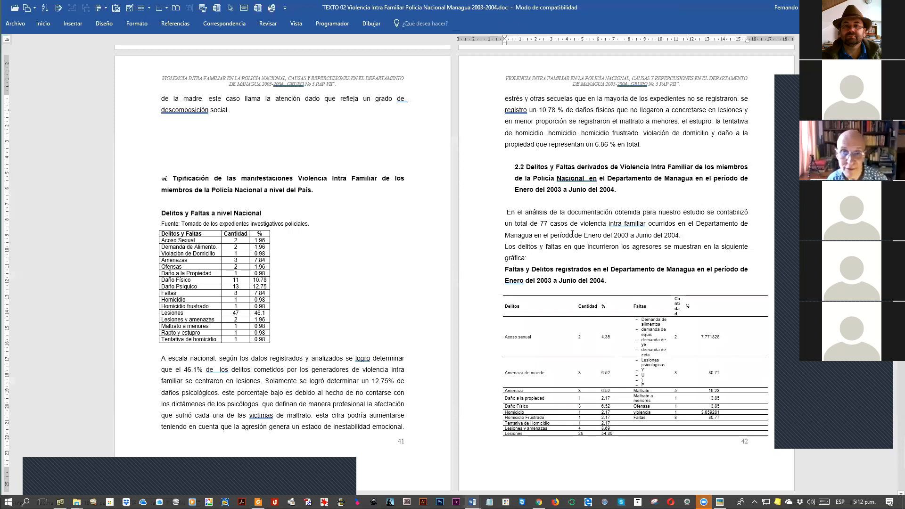
Step: Copy the whole Delitos y Faltas table from page 41 and paste it below the line "Grados de los generadores de Violencia Intra Familiar" on page 44
scroll(581, 231, down, 10)
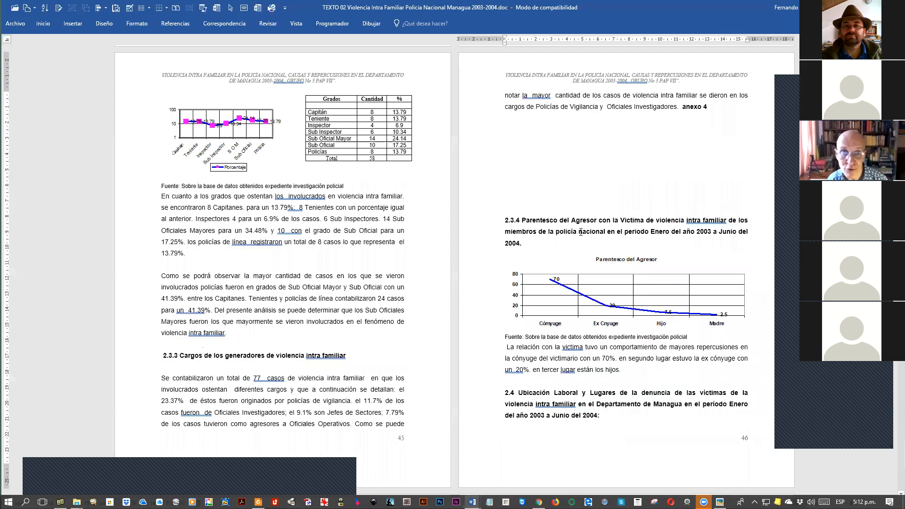
scroll(425, 238, up, 10)
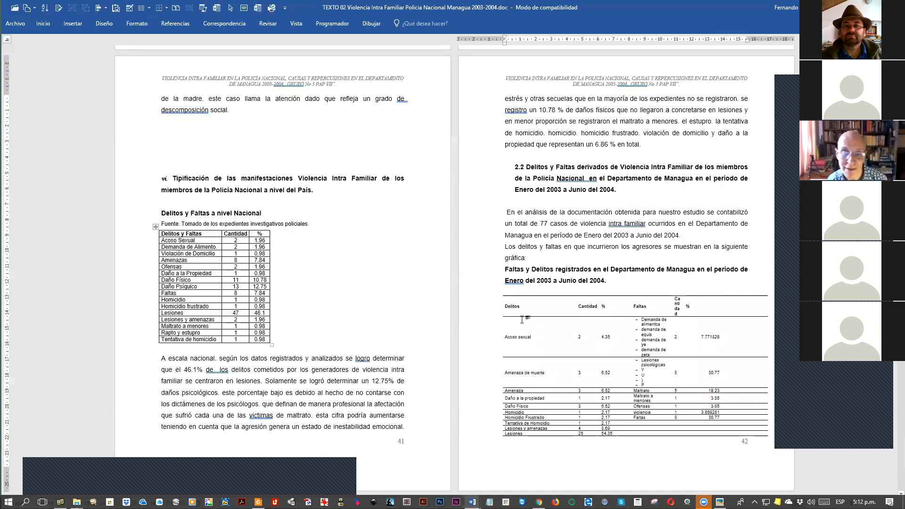
scroll(525, 320, up, 5)
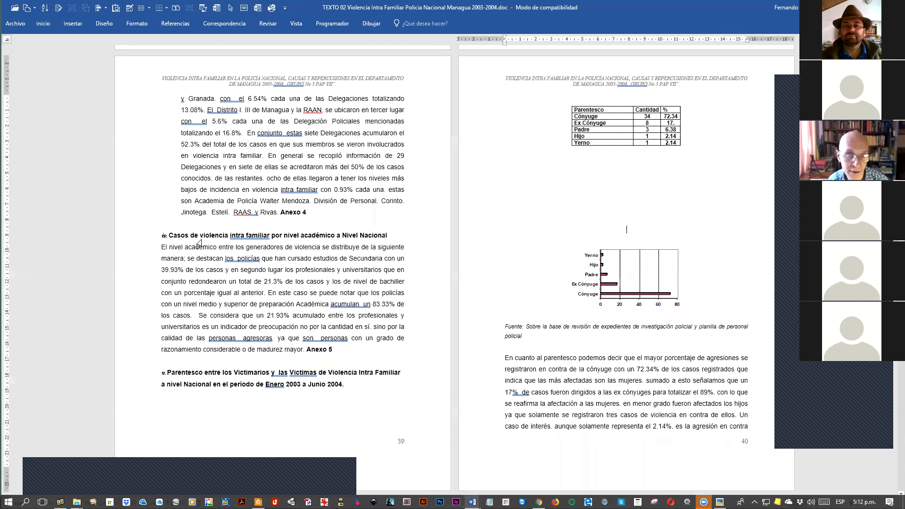
scroll(198, 243, down, 5)
click(156, 221)
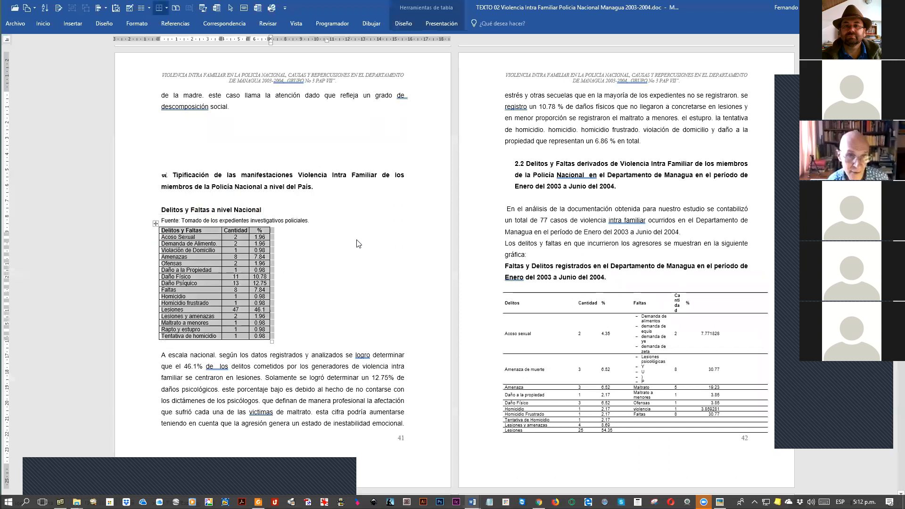
click(409, 422)
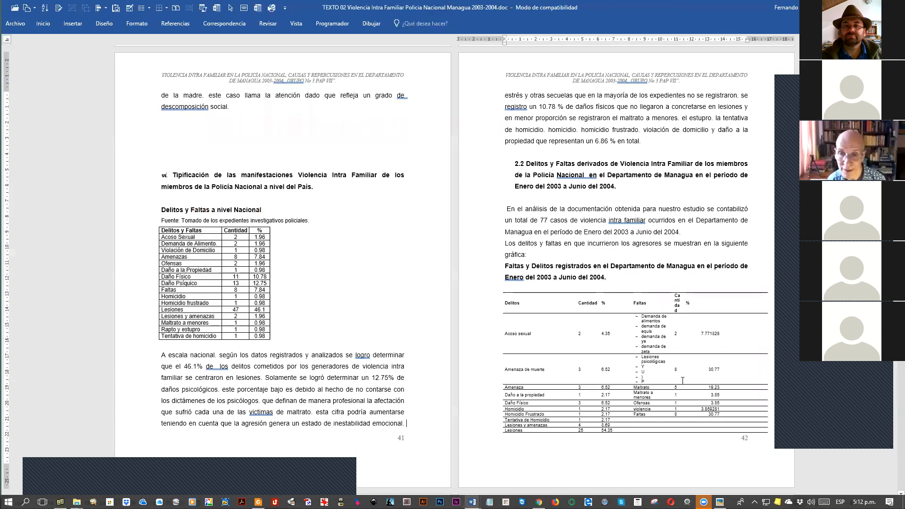
scroll(682, 379, down, 5)
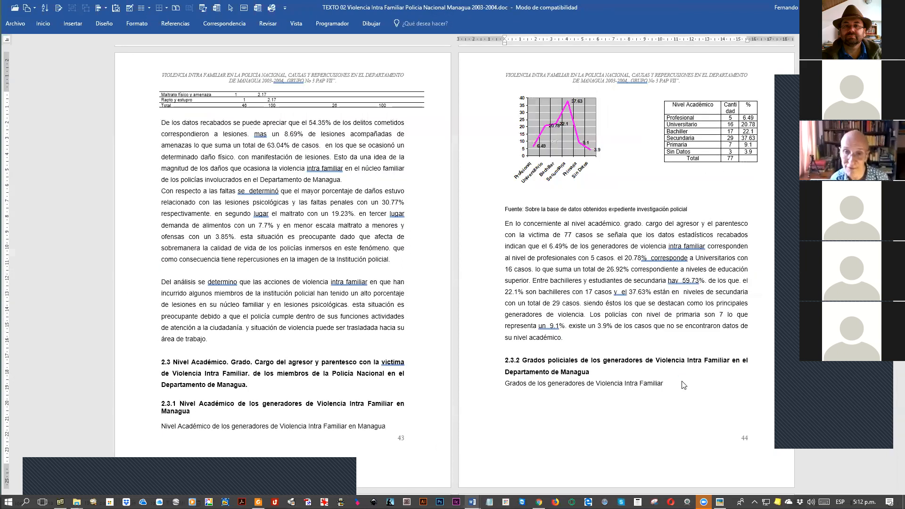
scroll(644, 287, down, 4)
scroll(570, 366, up, 4)
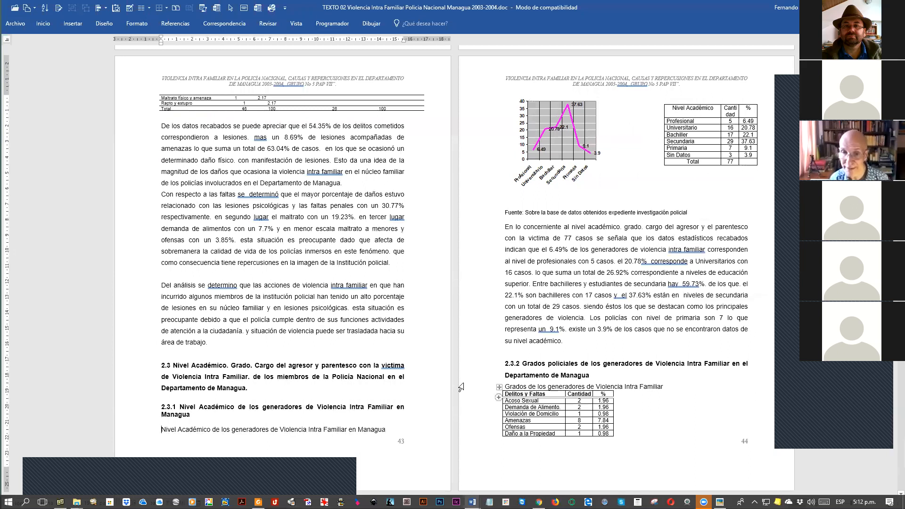
click(617, 329)
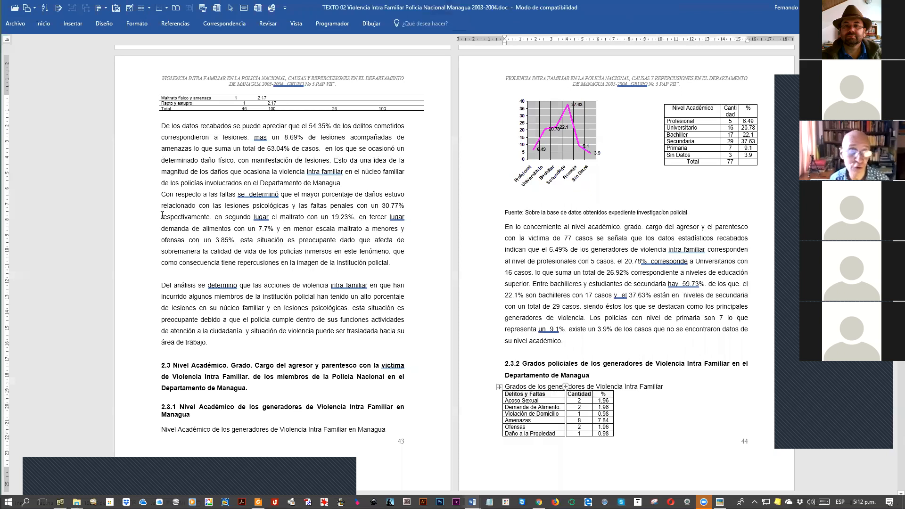
Step: Enlarge the view and examine how the pasted Delitos y Faltas table breaks between pages 44 and 45
scroll(212, 111, down, 10)
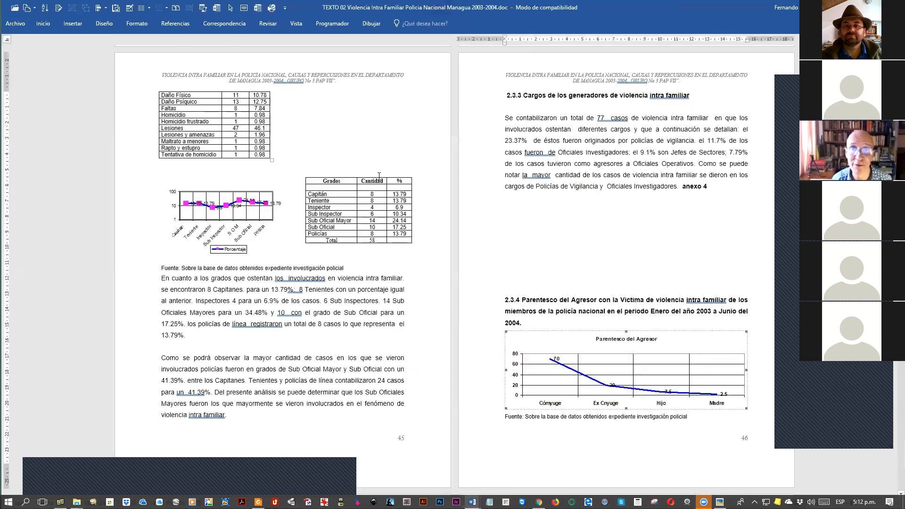
scroll(379, 180, up, 1)
scroll(377, 184, up, 2)
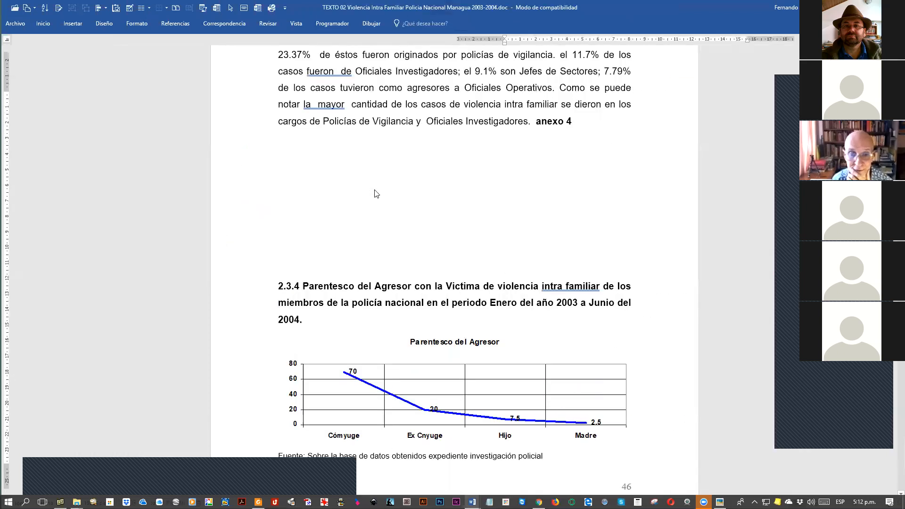
scroll(376, 194, up, 1)
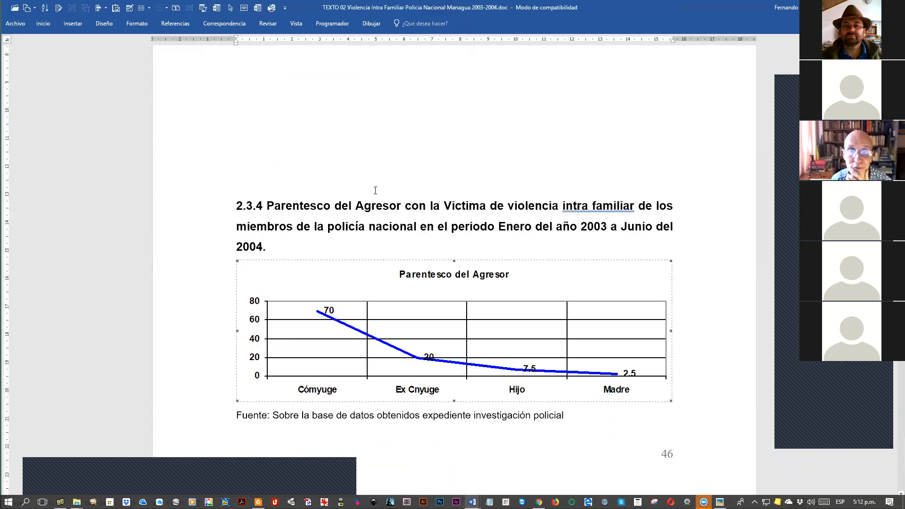
scroll(251, 170, up, 5)
scroll(276, 175, up, 3)
click(250, 177)
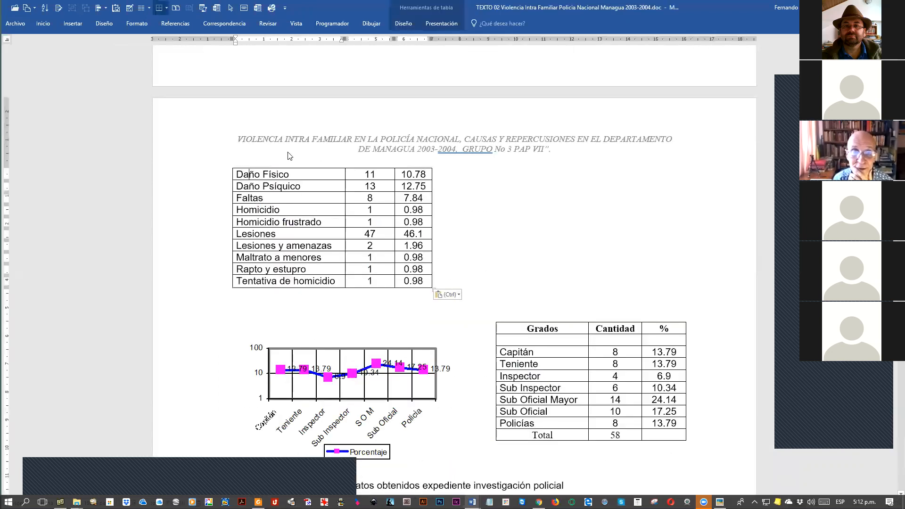
scroll(292, 151, up, 3)
scroll(299, 133, up, 3)
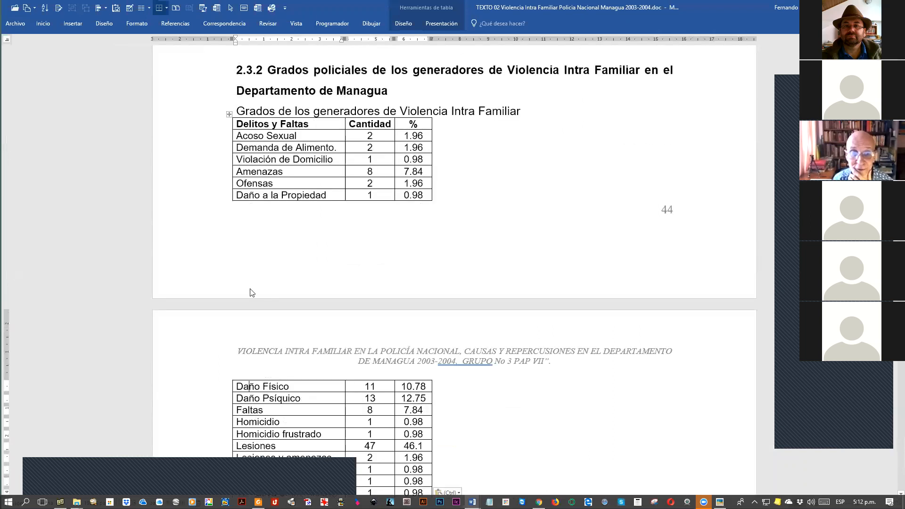
Step: Set the first row of the pasted Delitos y Faltas table to repeat as a header row on each page
click(213, 128)
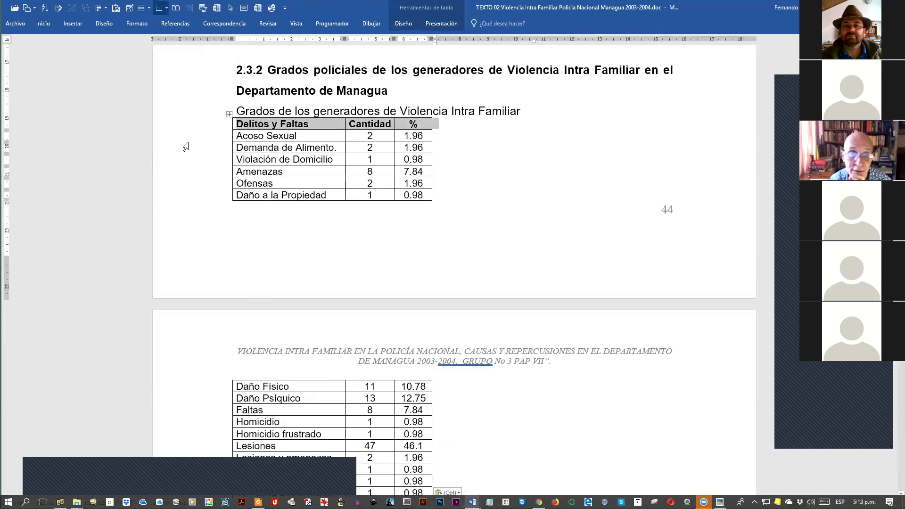
key(alt+j)
key(l)
key(o)
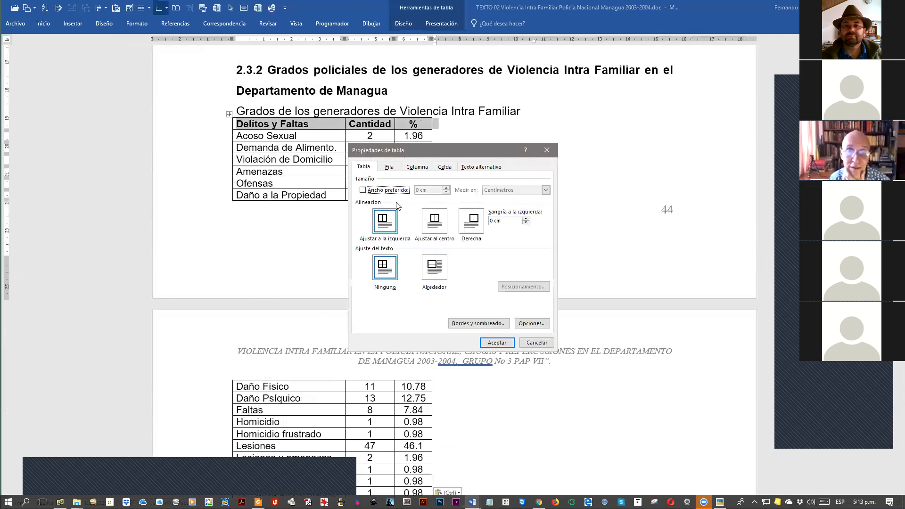
click(387, 167)
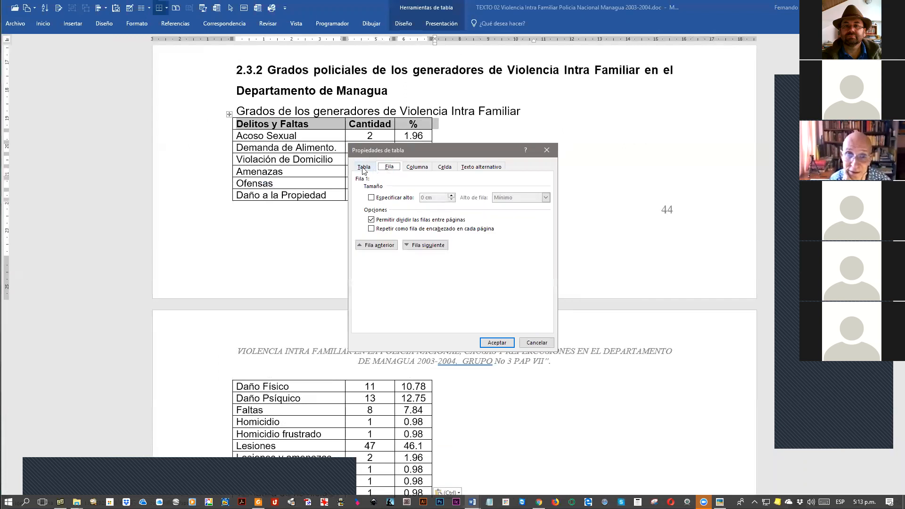
click(363, 169)
click(397, 168)
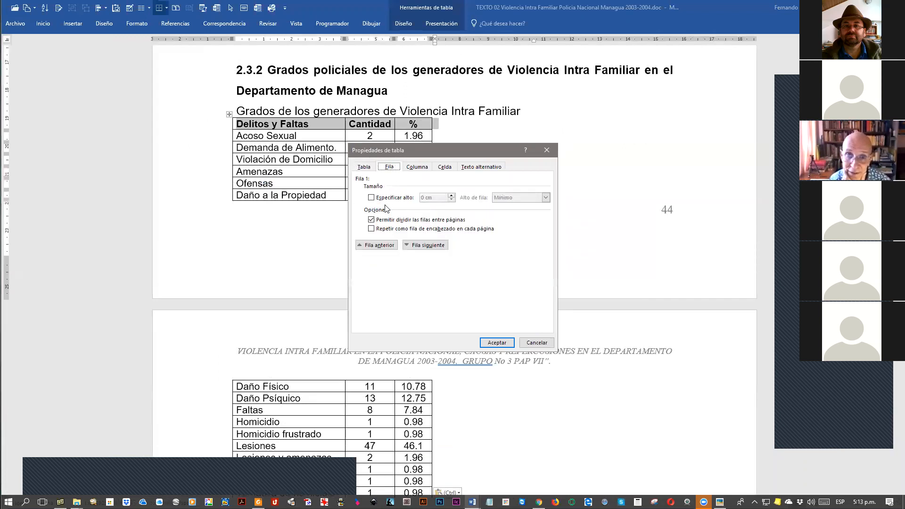
click(371, 229)
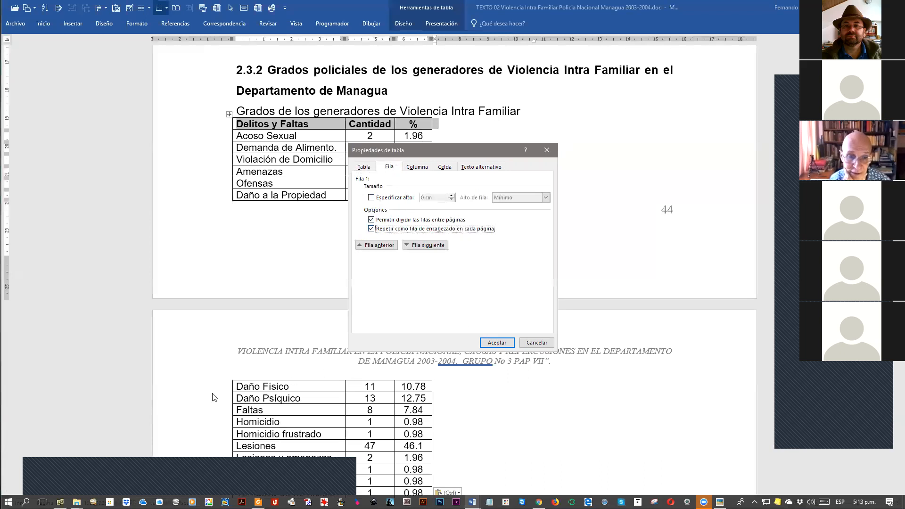
click(500, 343)
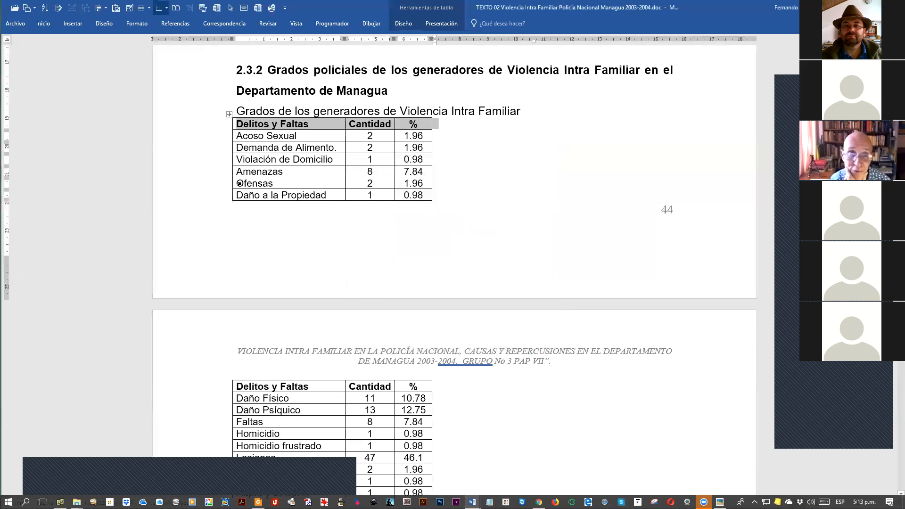
Step: Examine the header row on page 44 and its repetition on page 45, trying to select each one
click(251, 124)
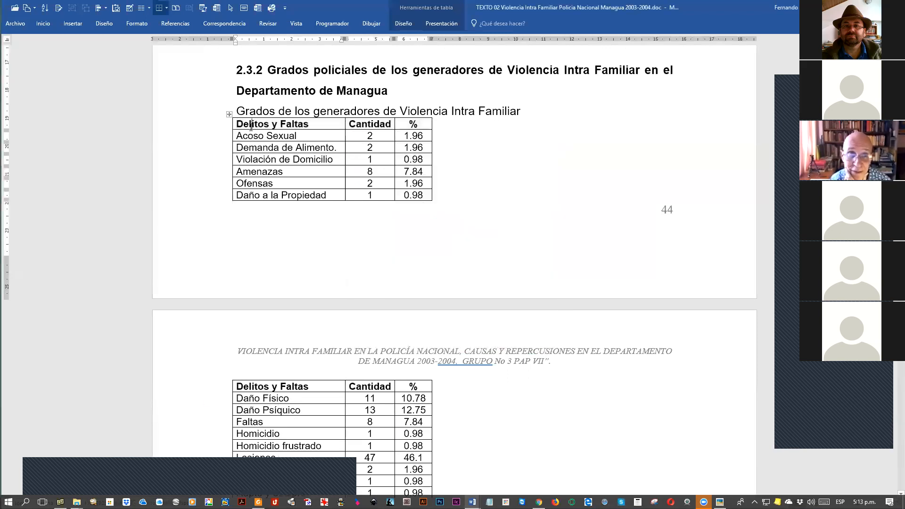
click(212, 392)
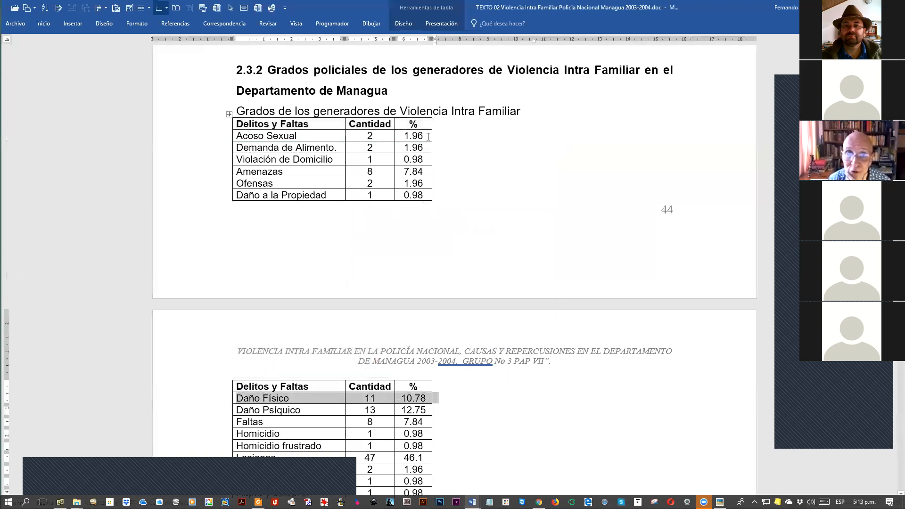
click(215, 125)
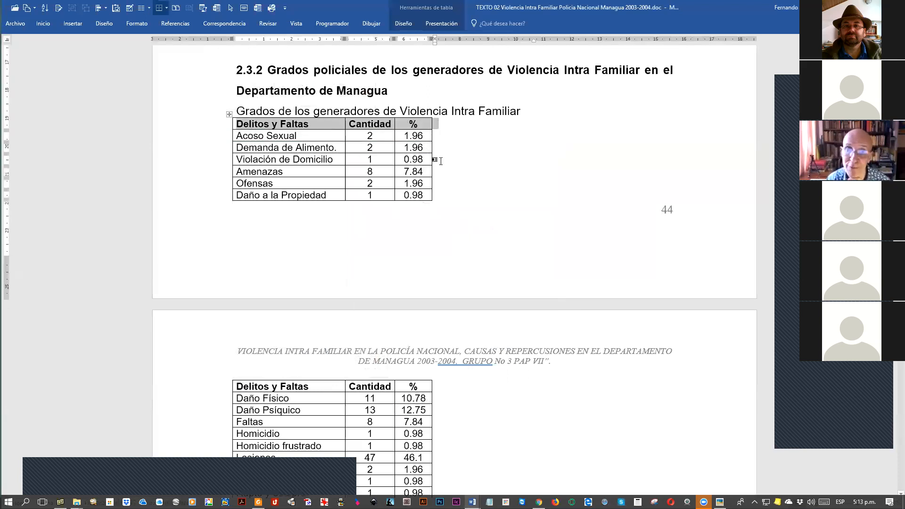
scroll(441, 160, down, 5)
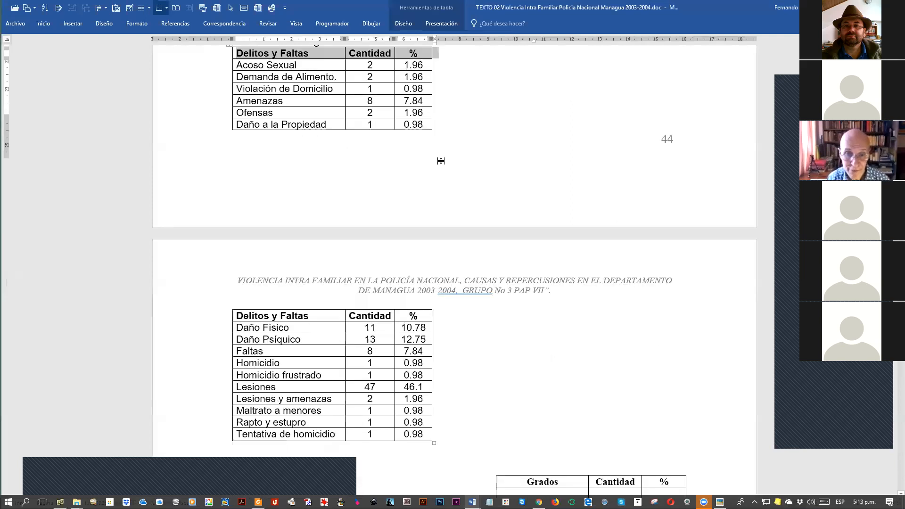
key(Page_Up)
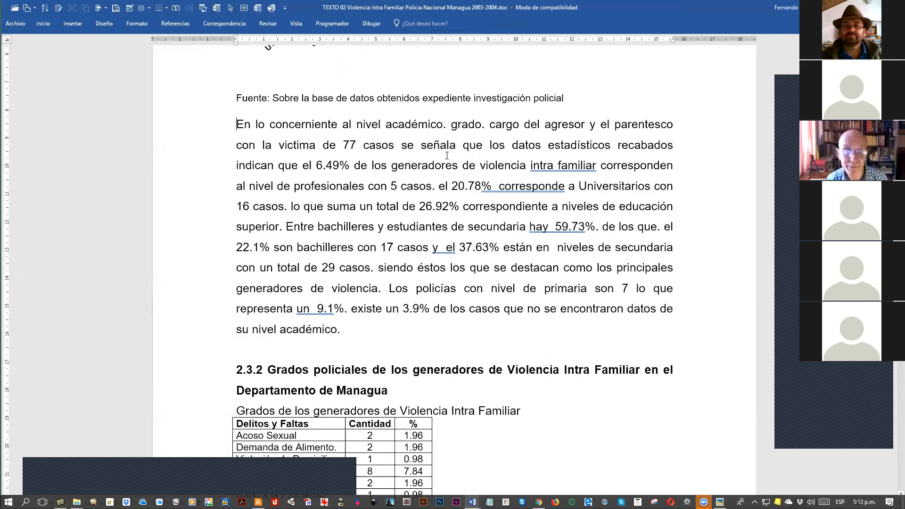
scroll(542, 180, down, 7)
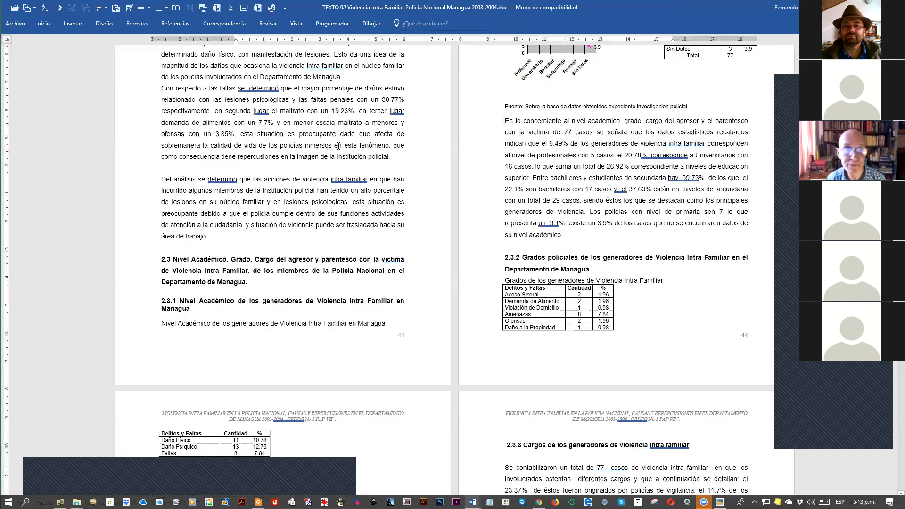
Step: Remove the text wrapping from the Nivel Académico table beside the line chart on page 44
scroll(171, 239, up, 4)
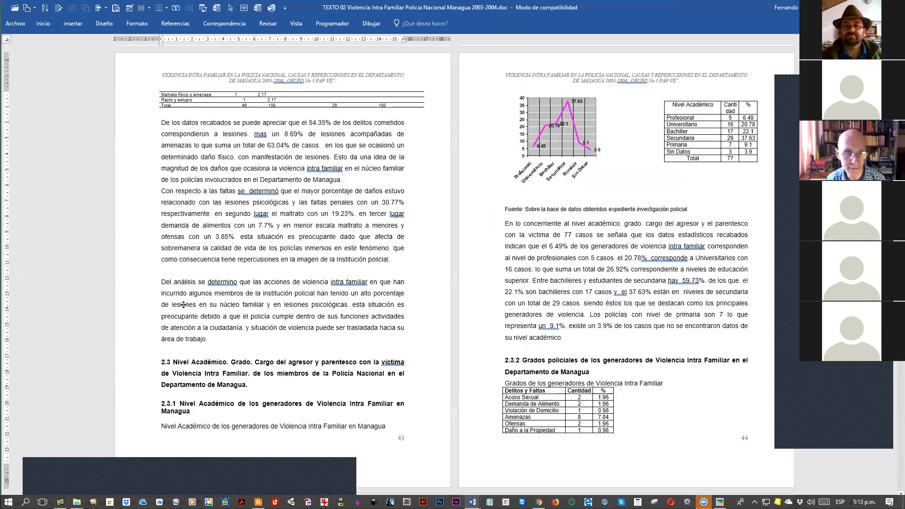
scroll(205, 281, up, 1)
scroll(613, 212, down, 1)
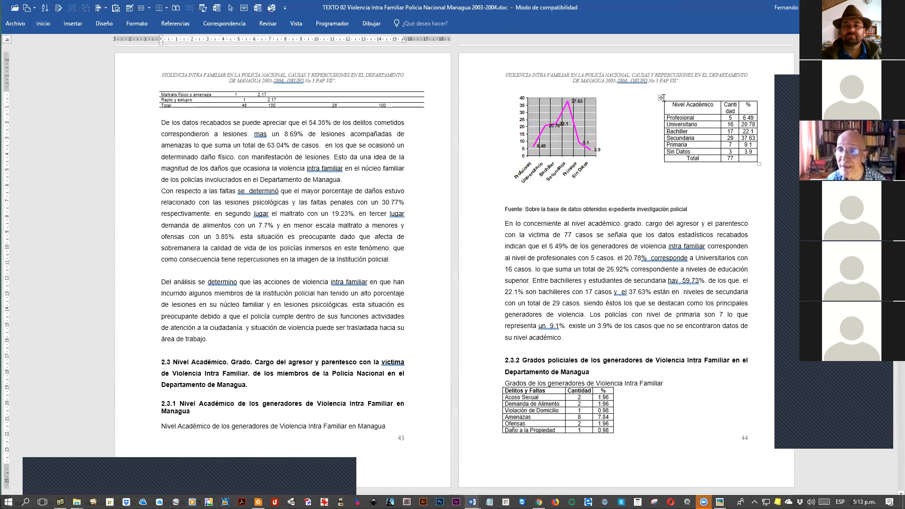
click(661, 97)
click(624, 120)
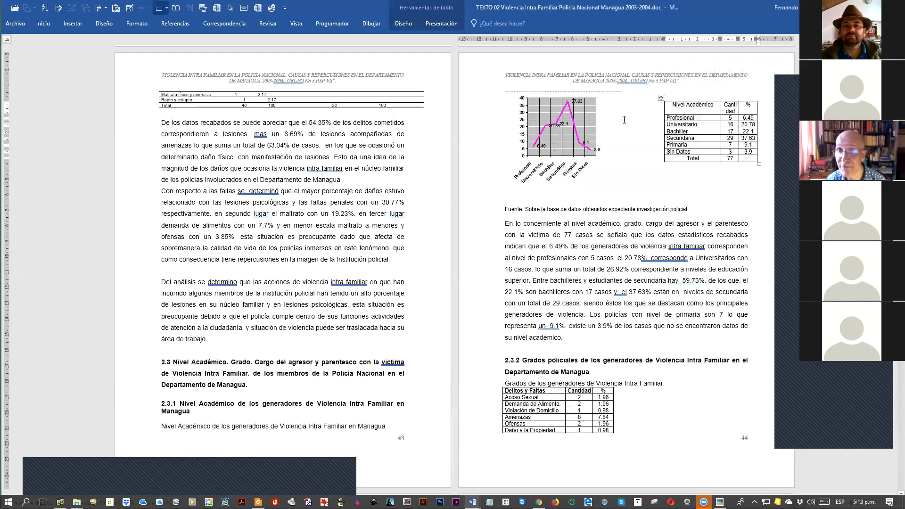
click(661, 98)
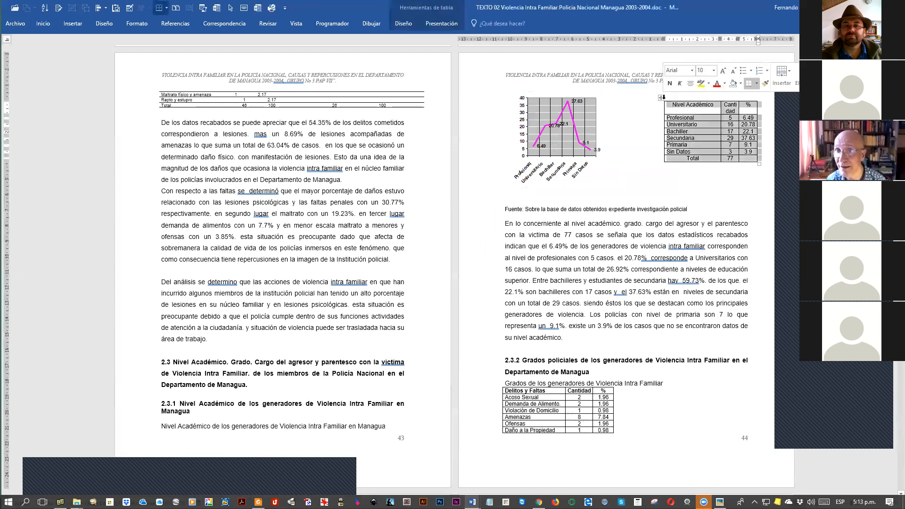
key(alt+b)
key(r)
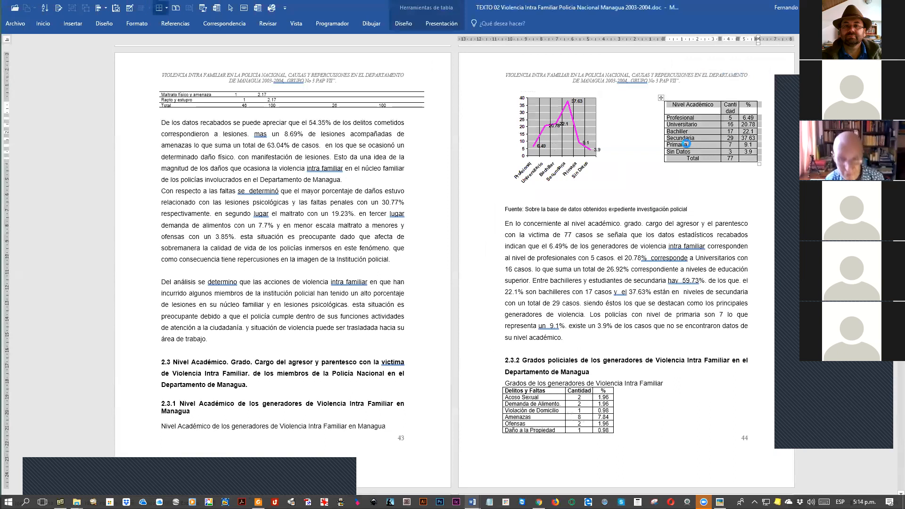
click(366, 166)
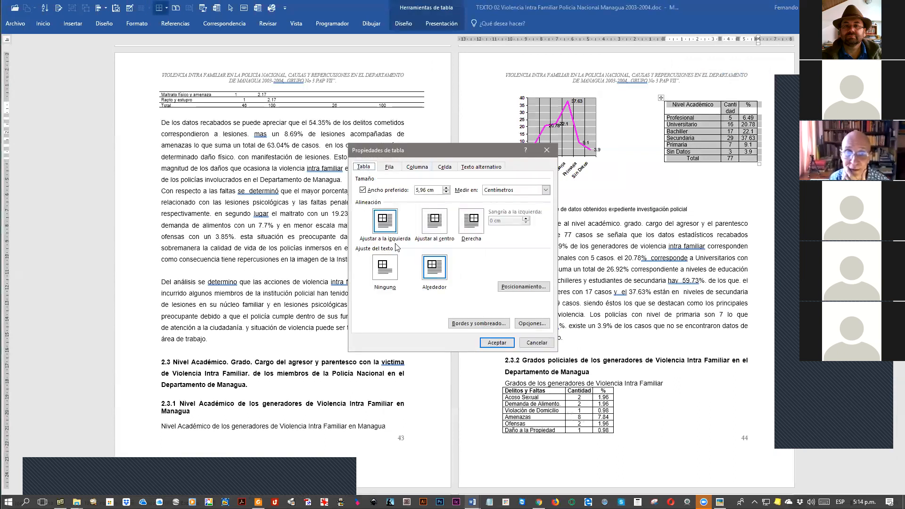
click(387, 275)
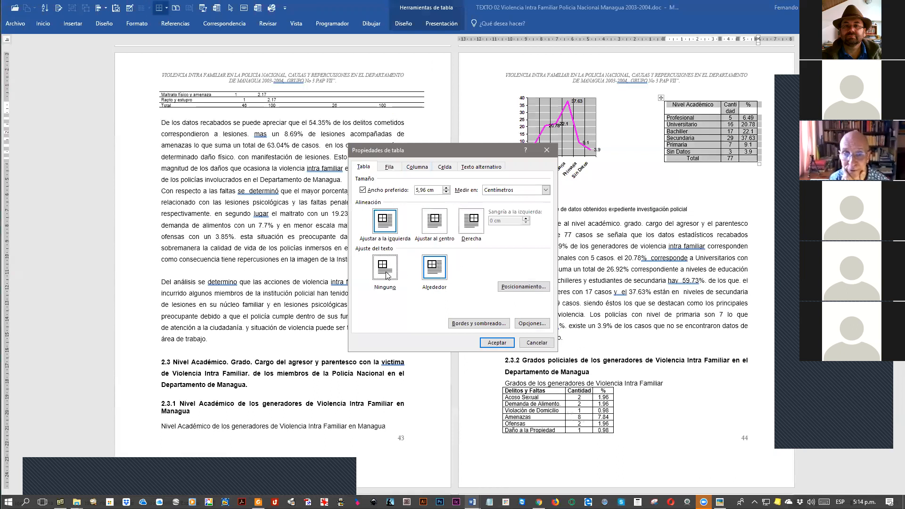
click(484, 345)
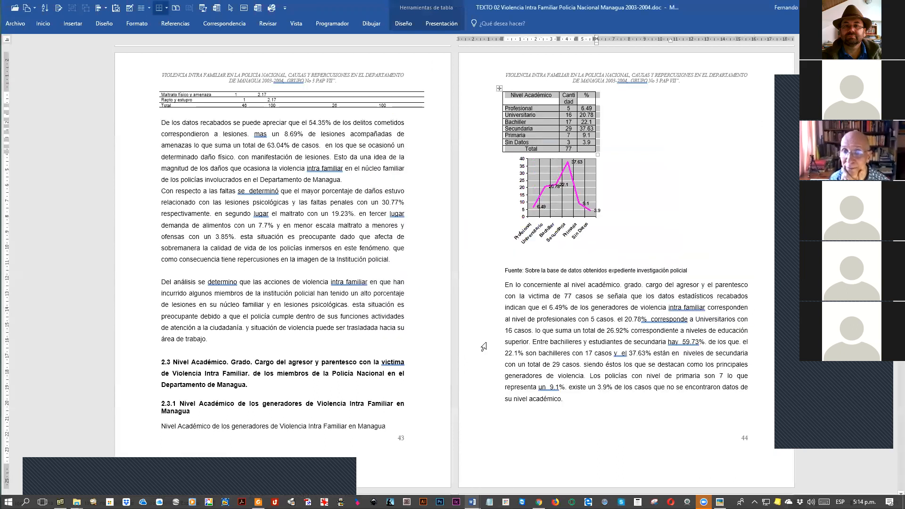
click(611, 144)
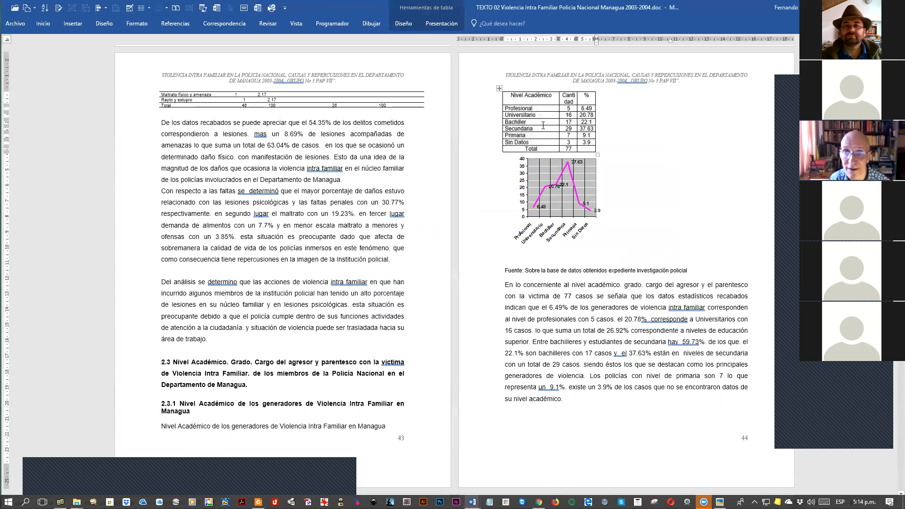
Step: Move the whole Nivel Académico table below the line chart, just above the "Fuente" line
click(499, 89)
click(565, 125)
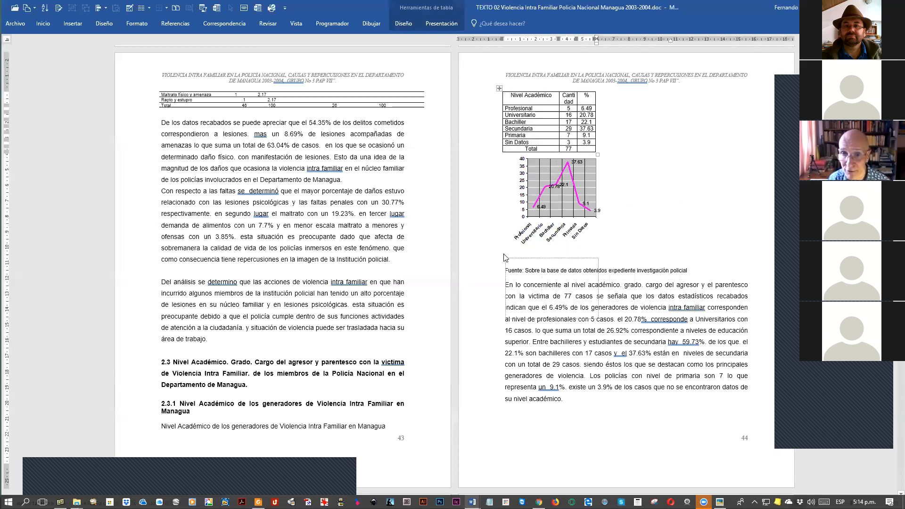
drag(503, 257, 500, 194)
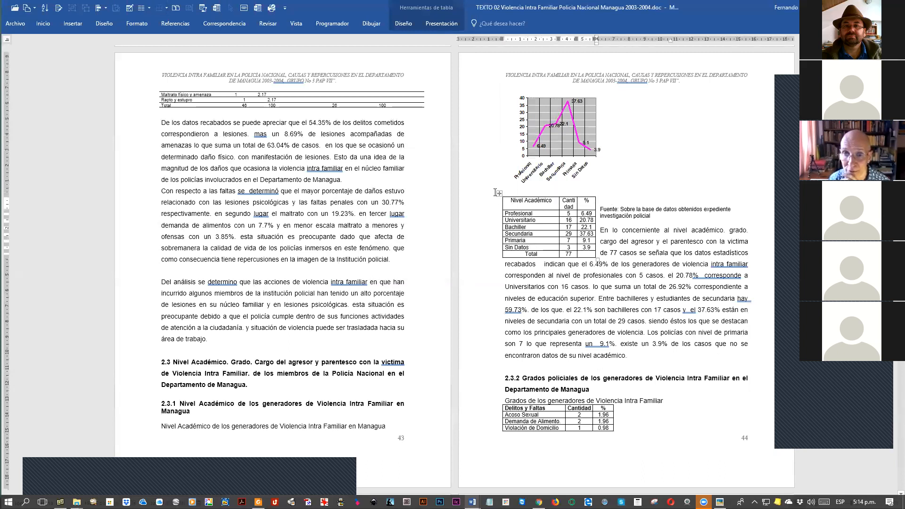
Step: Set the text wrapping of the moved Nivel Académico table to Ninguno
click(500, 193)
double_click(501, 193)
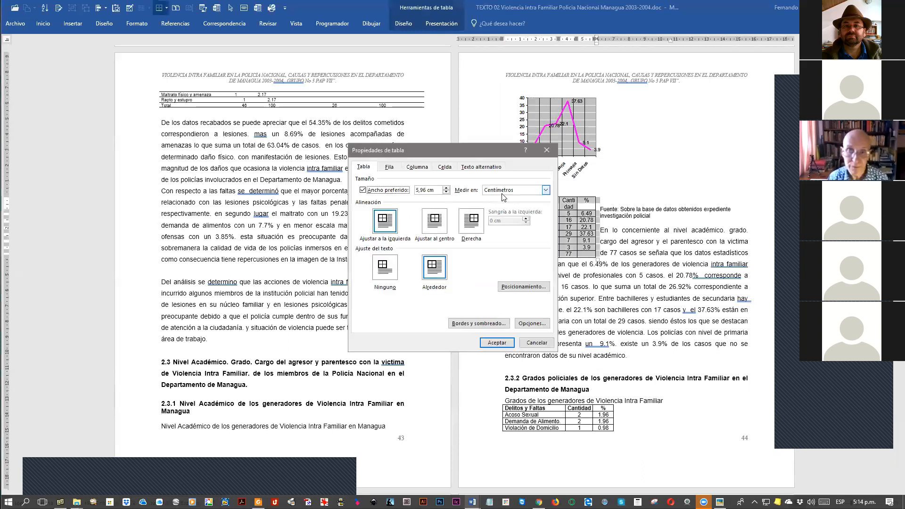
click(390, 267)
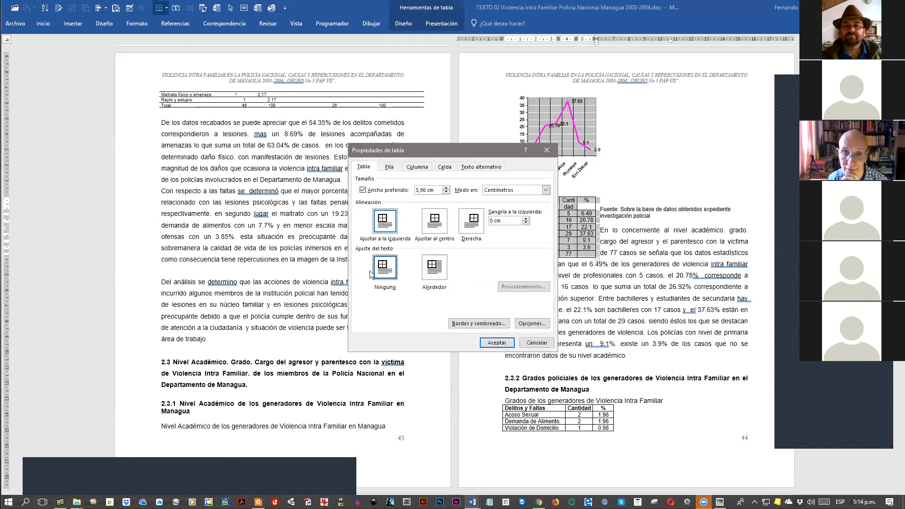
click(497, 343)
click(607, 270)
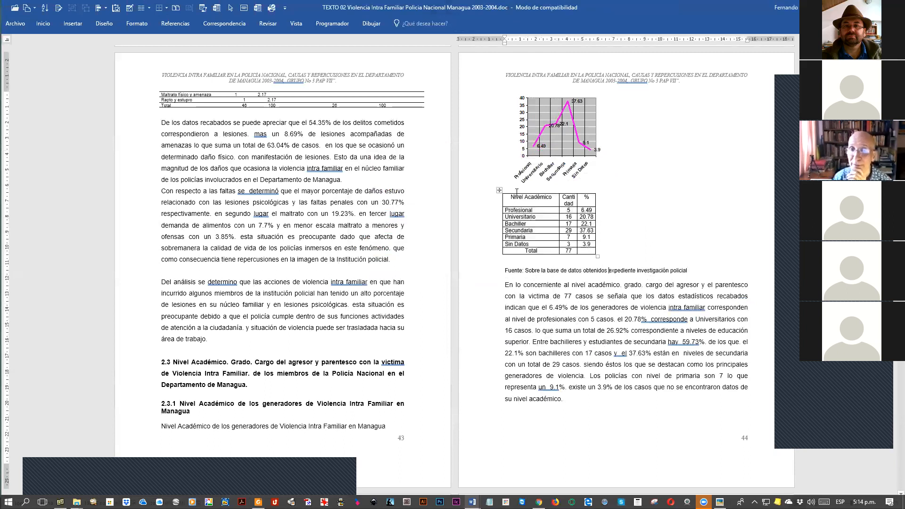
click(572, 212)
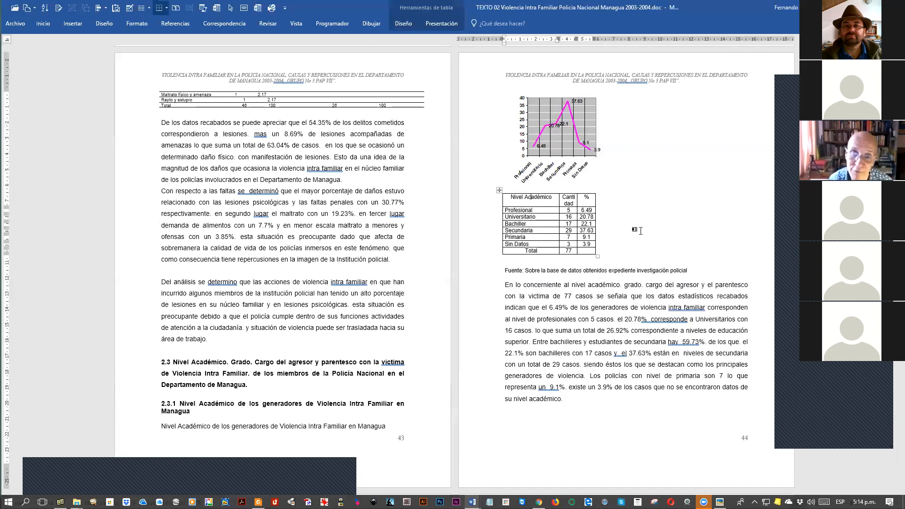
scroll(640, 230, down, 5)
scroll(635, 212, up, 5)
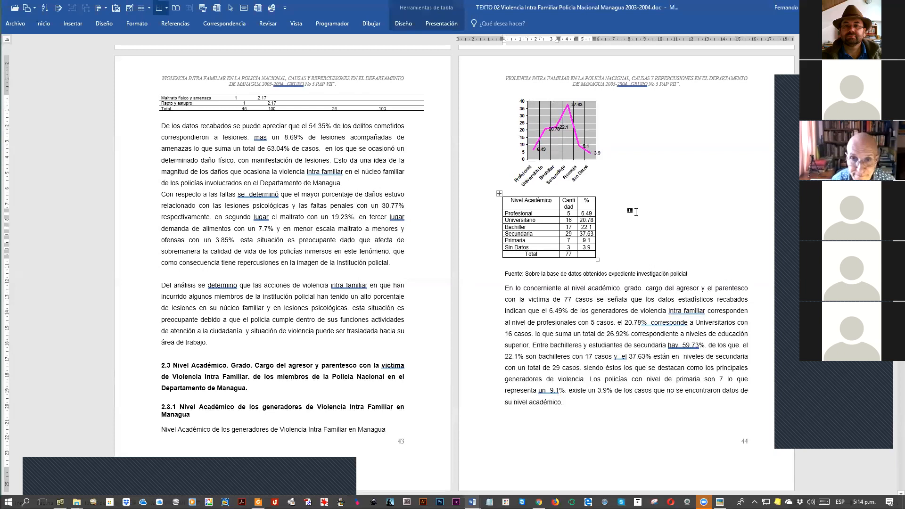
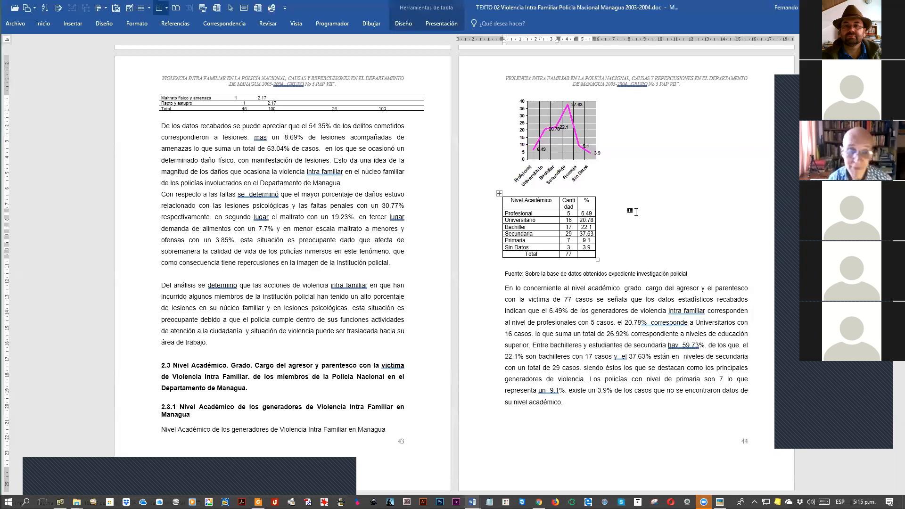
Step: Change "Violencia Intra Familiar" in the caption above the Delitos y Faltas table on page 45 to "violencia intrafamiliar"
scroll(635, 212, up, 5)
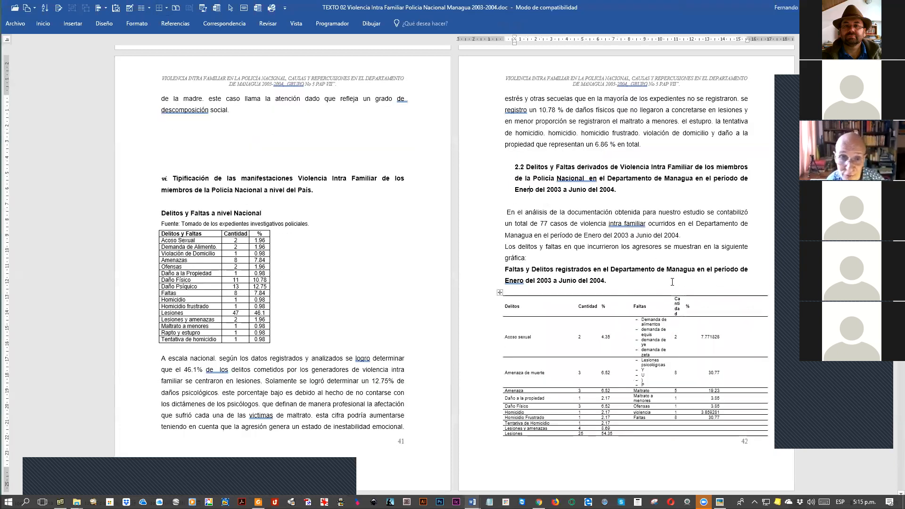
scroll(672, 282, down, 10)
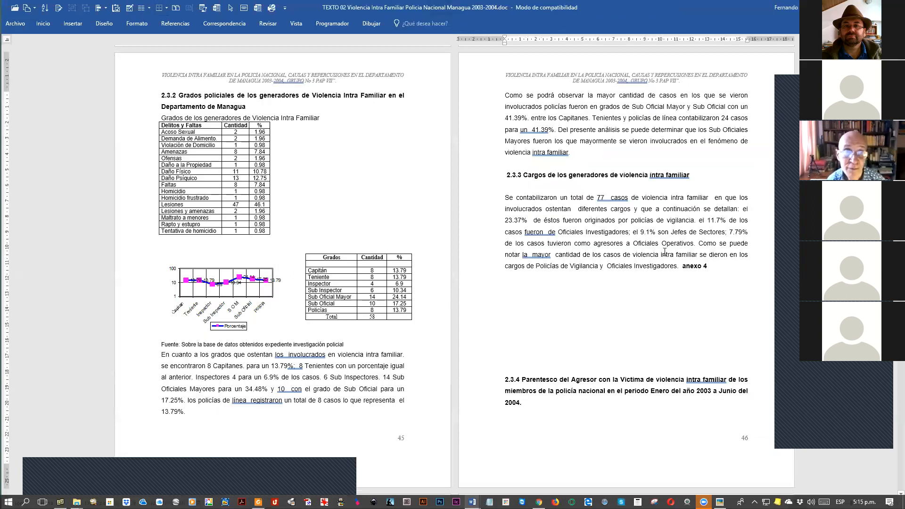
click(346, 247)
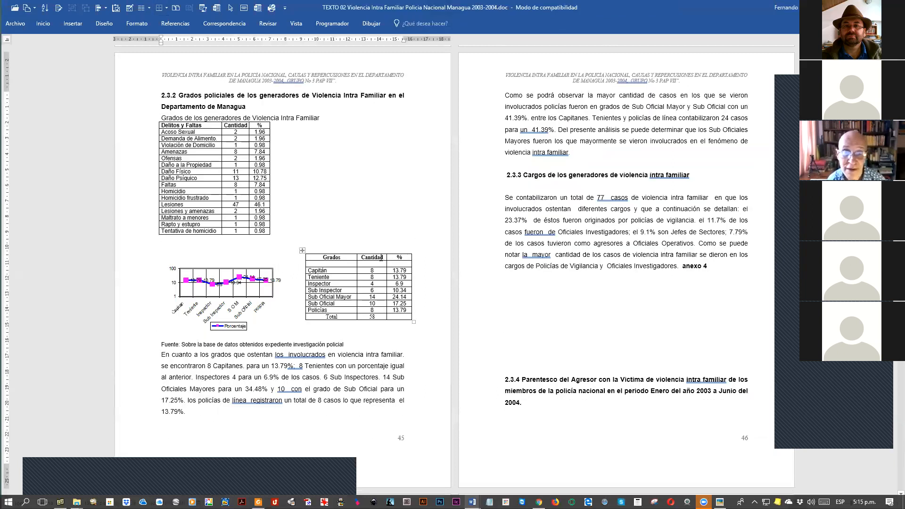
click(262, 118)
ctrl+scroll(387, 159, up, 5)
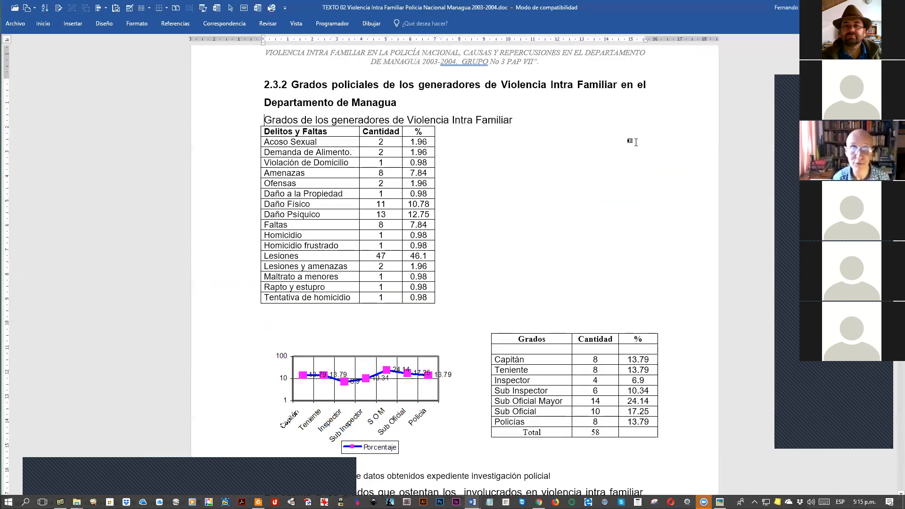
key(shift+End)
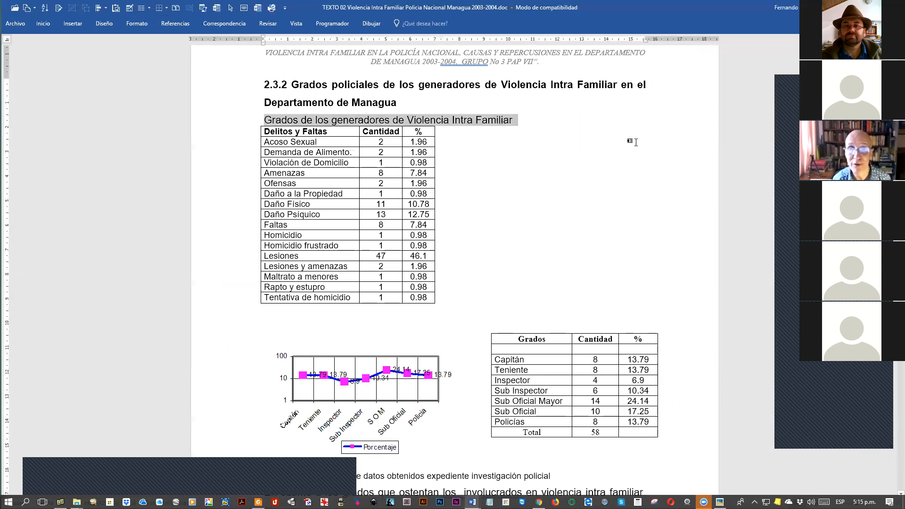
key(Right)
key(ctrl+shift+Left)
key(ctrl+shift+Left)
key(ctrl+shift+Left)
key(shift+F3)
key(shift+F3)
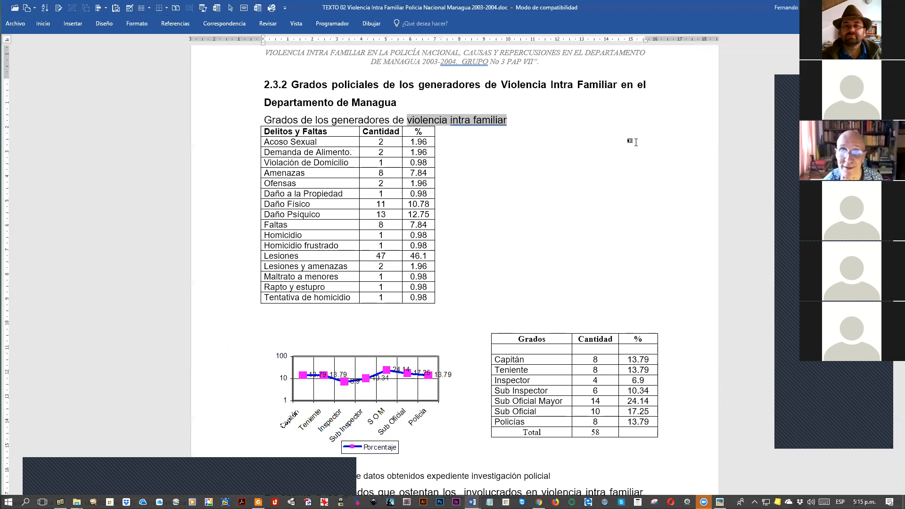
key(shift+F3)
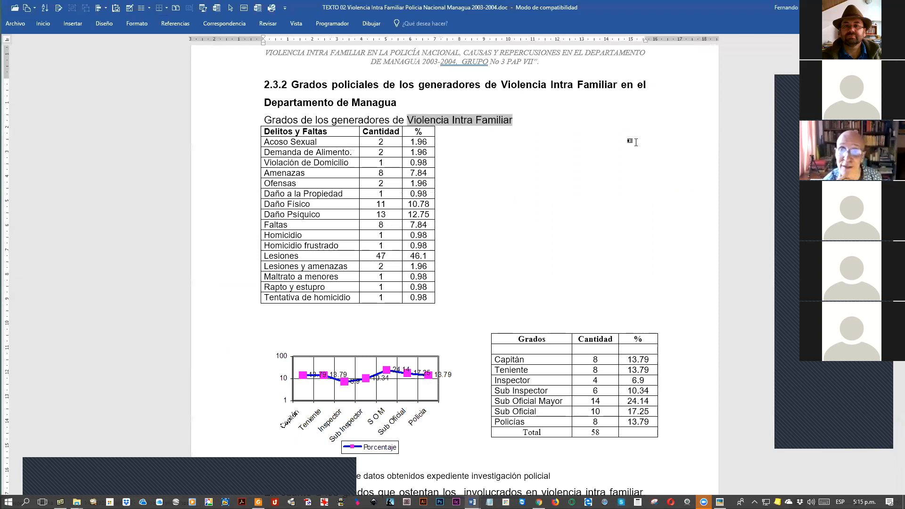
key(shift+F3)
key(shift+F3)
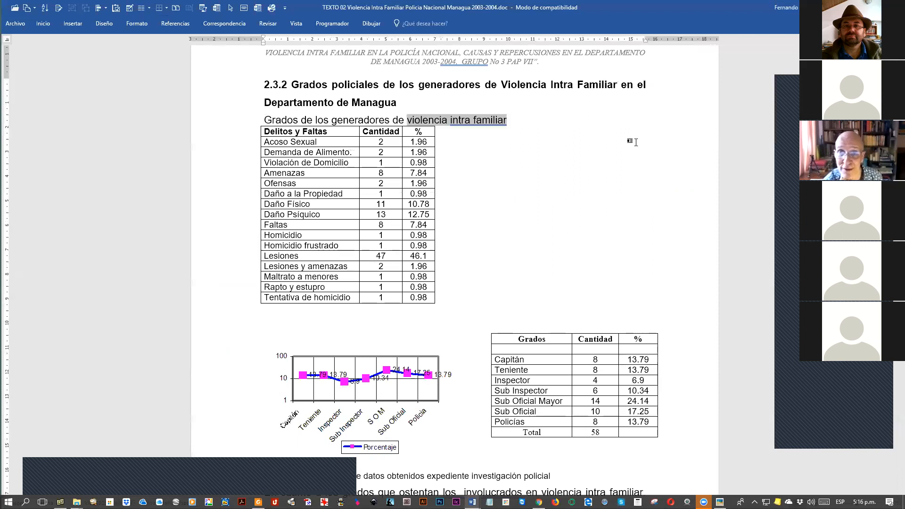
key(ctrl+Left)
key(BackSpace)
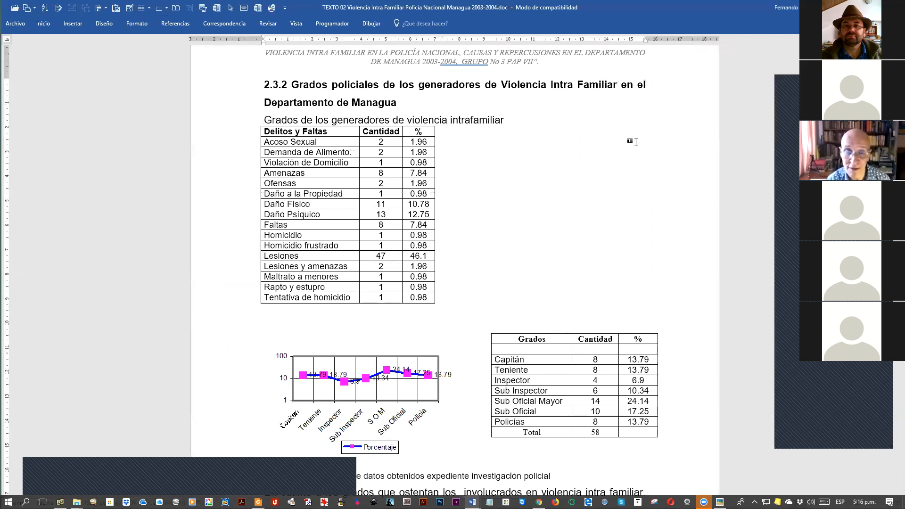
Step: Insert the label "Tabla x." before the caption "Grados de los generadores de violencia intrafamiliar" and make the label bold
text(Tabla x)
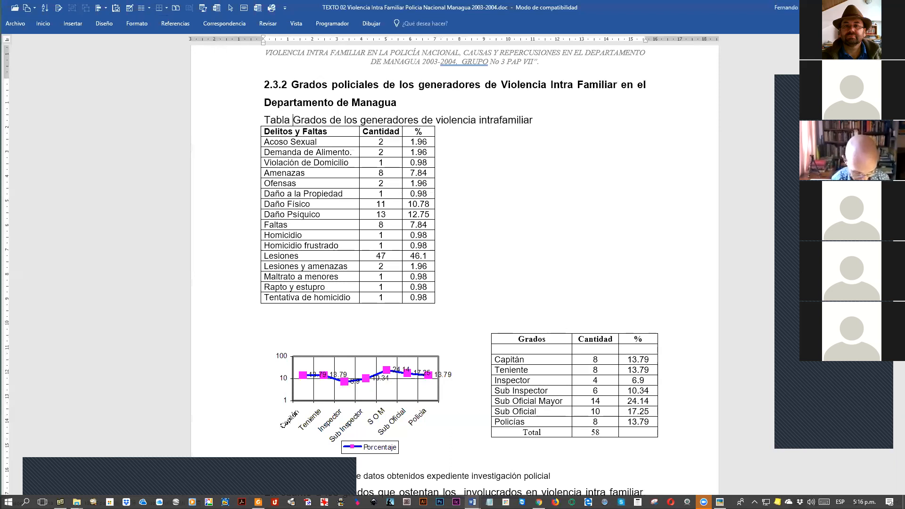
text(.)
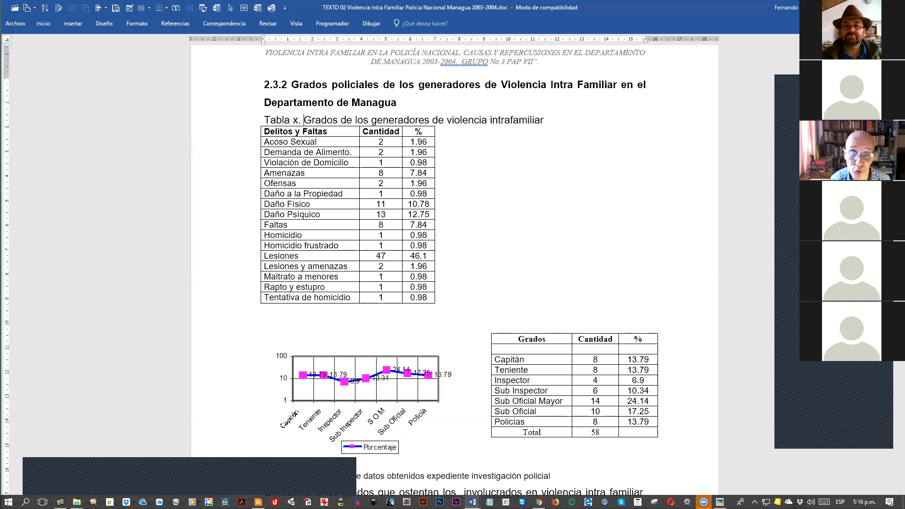
key(shift+Home)
key(ctrl+n)
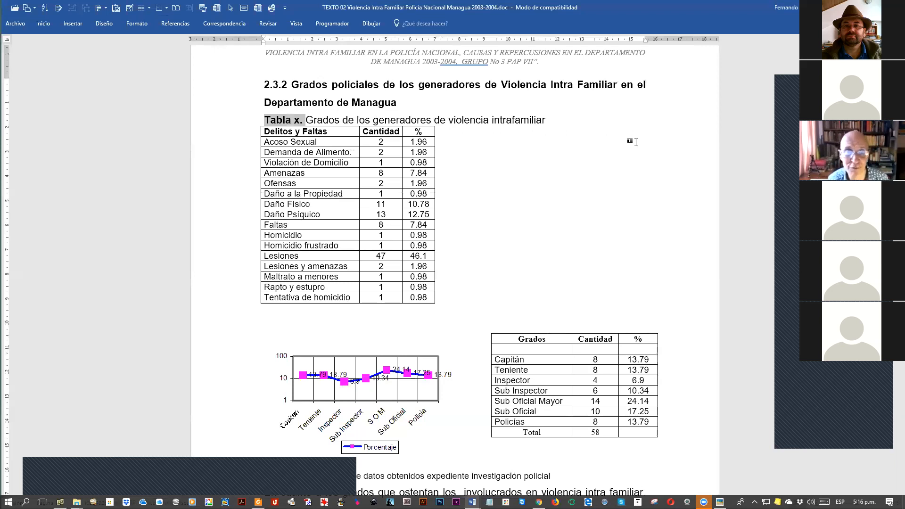
key(Right)
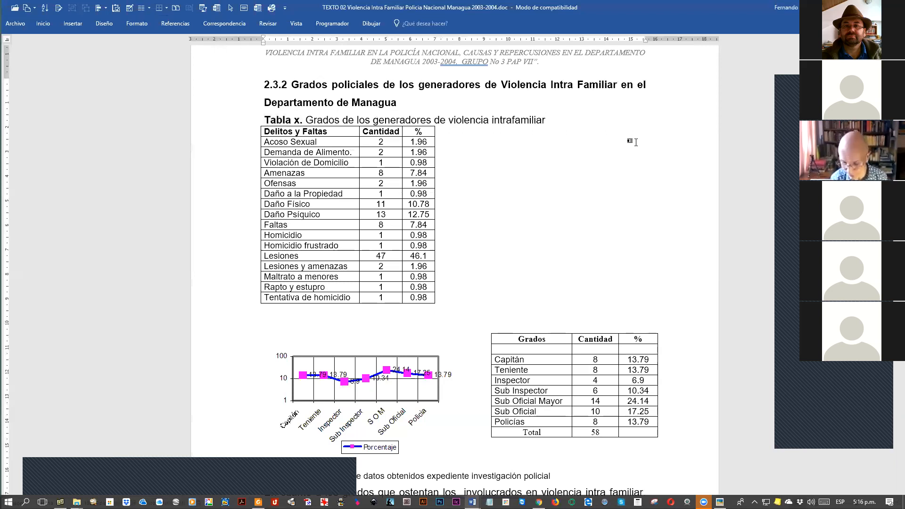
Step: Set the "Tabla x." caption's line spacing to 1.5 lines, then try double spacing and undo it
key(shift+Home)
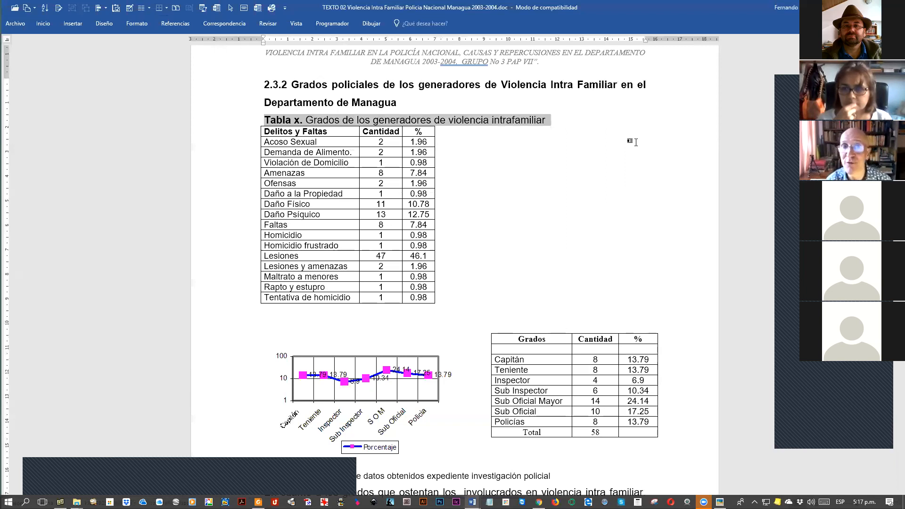
key(Left)
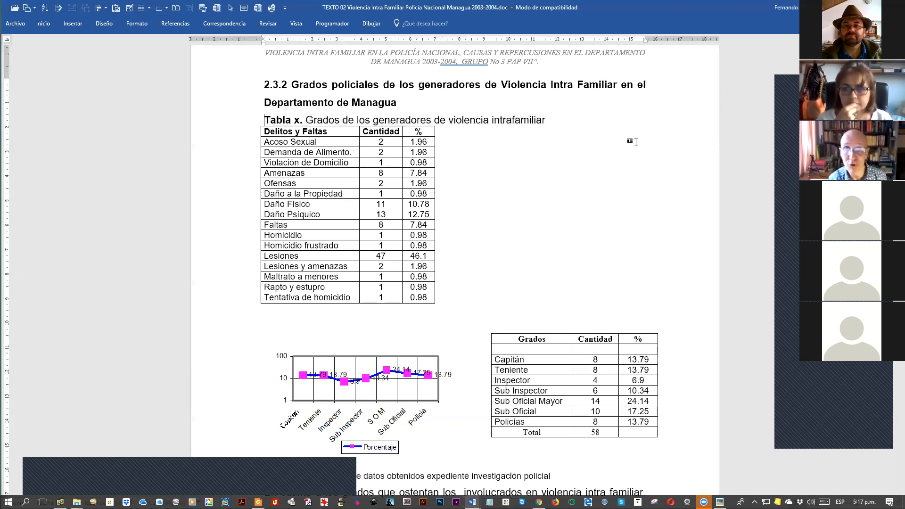
key(ctrl+5)
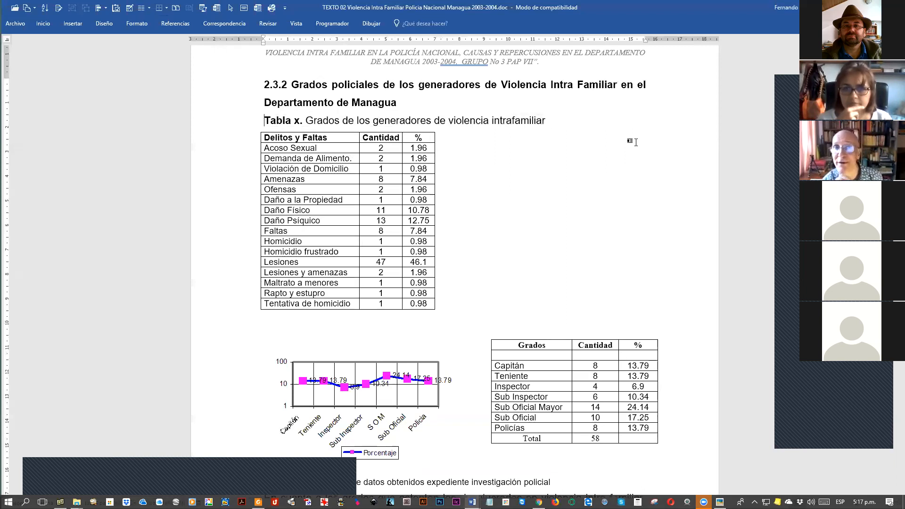
key(ctrl+2)
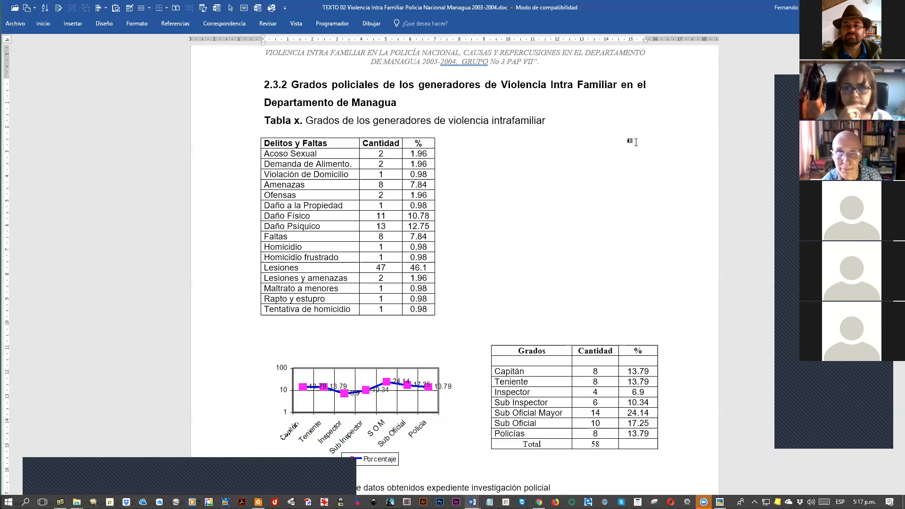
key(ctrl+z)
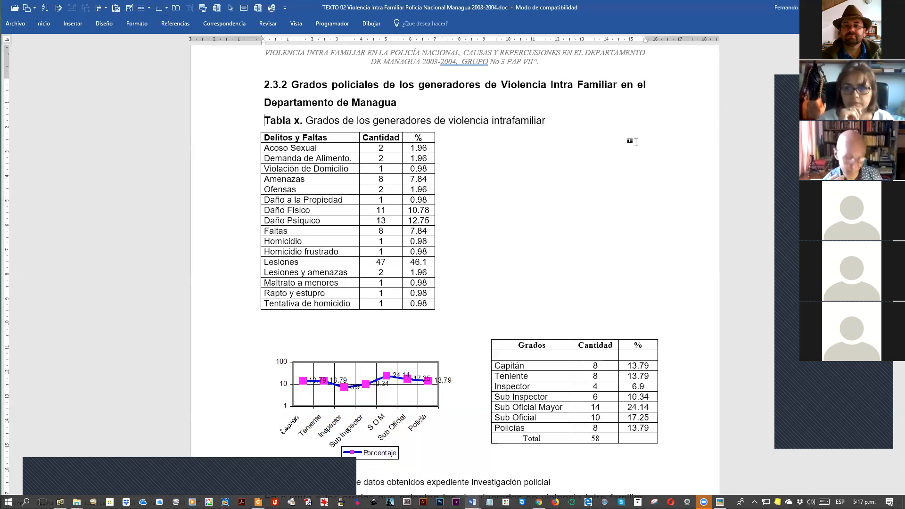
Step: Try single and double line spacing on the "Tabla x." caption, then return it to 1.5 lines
key(ctrl+1)
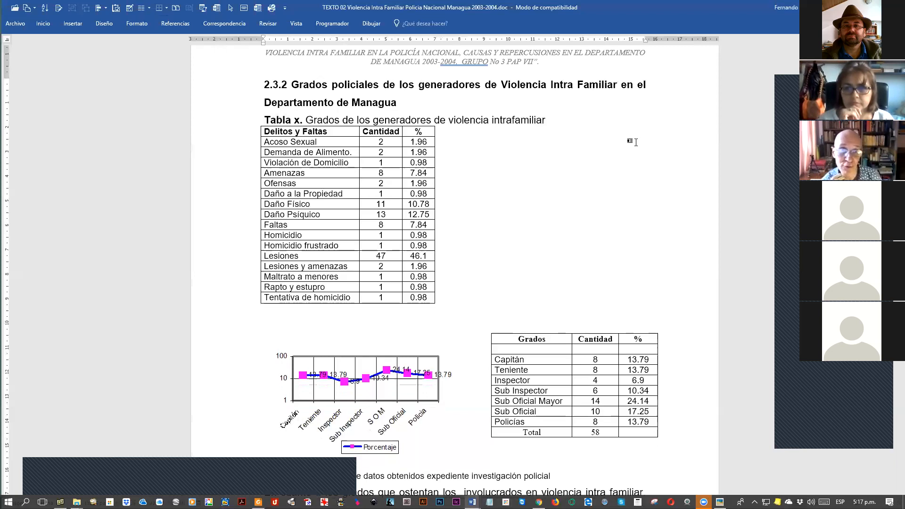
key(ctrl+2)
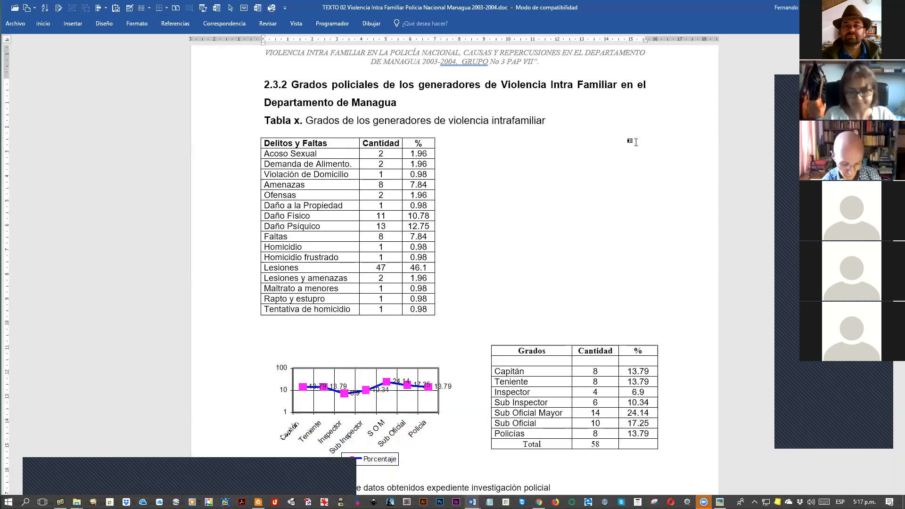
key(ctrl+5)
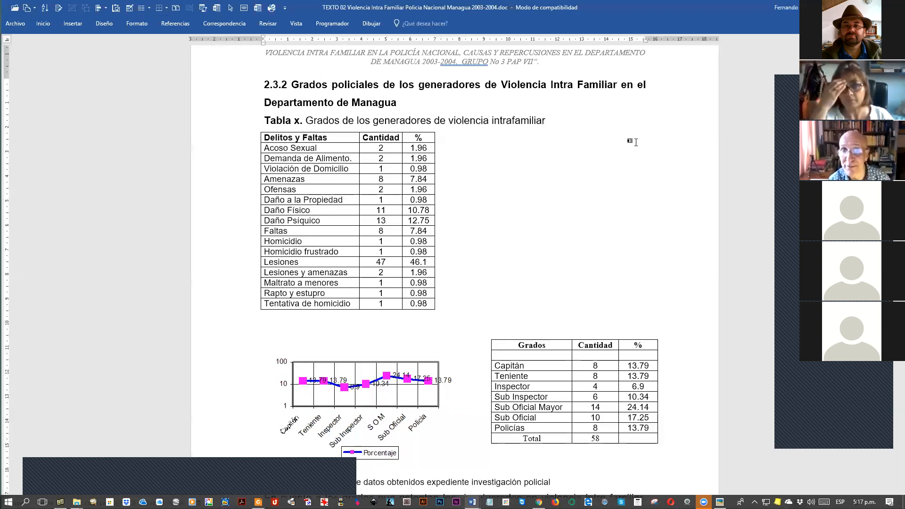
key(alt+o)
key(p)
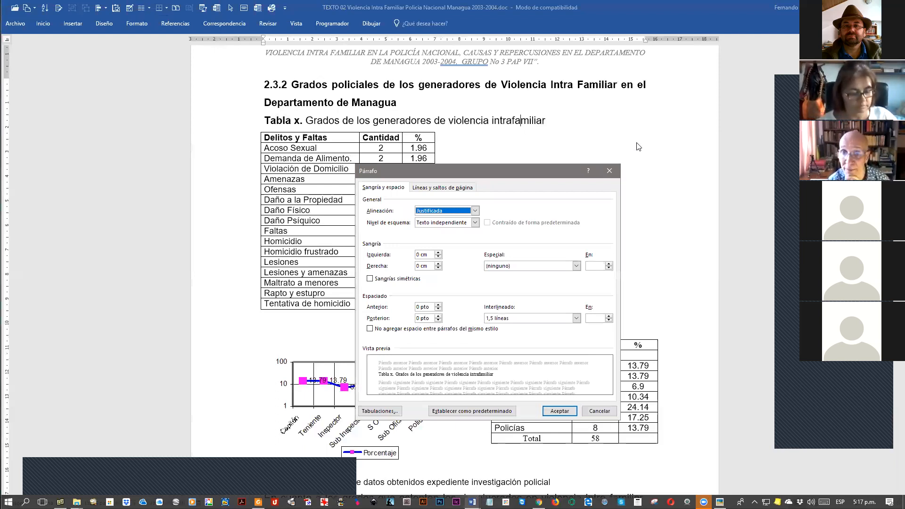
key(Escape)
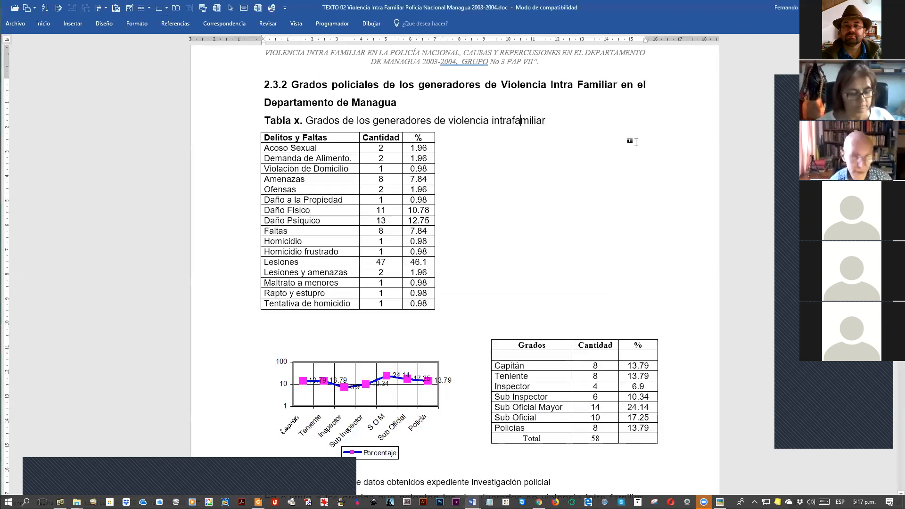
Step: Set the "Tabla x." caption's paragraph spacing to 6 pt before and 6 pt after
key(ctrl+F1)
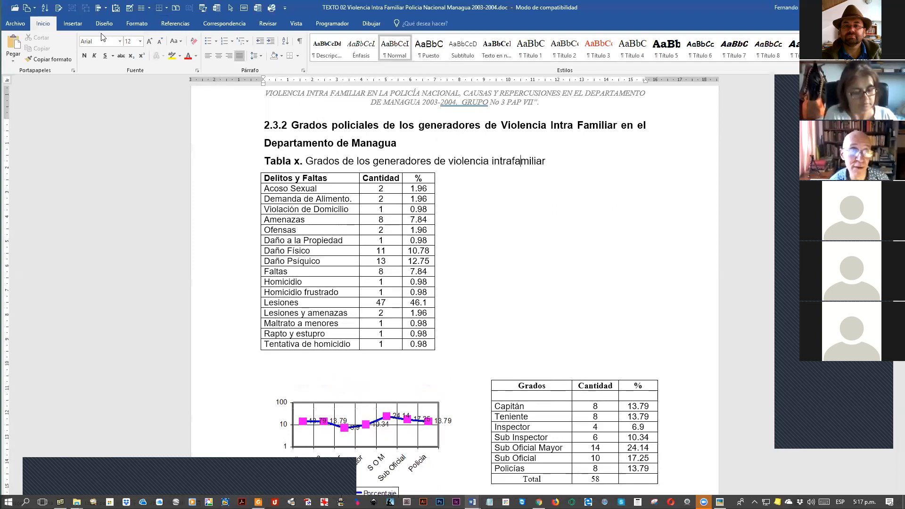
click(303, 70)
drag(461, 163, 472, 120)
click(430, 263)
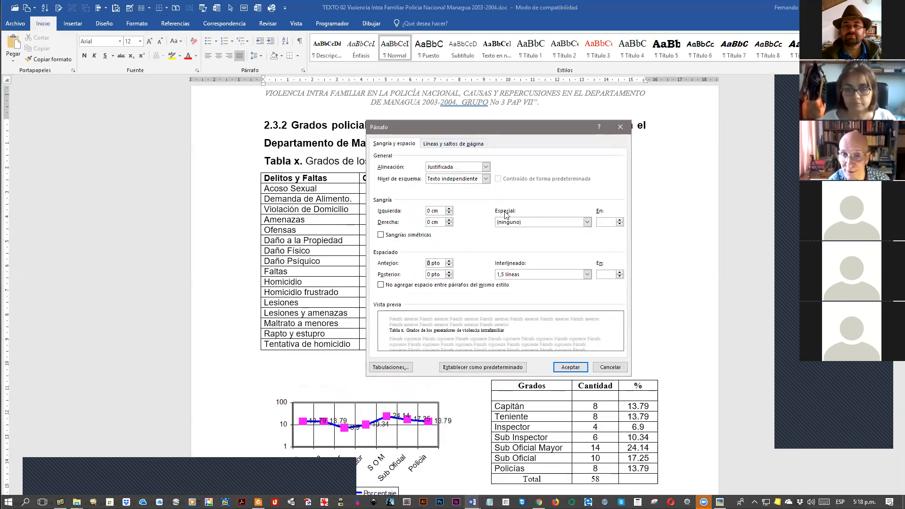
text(6)
key(Tab)
text(6)
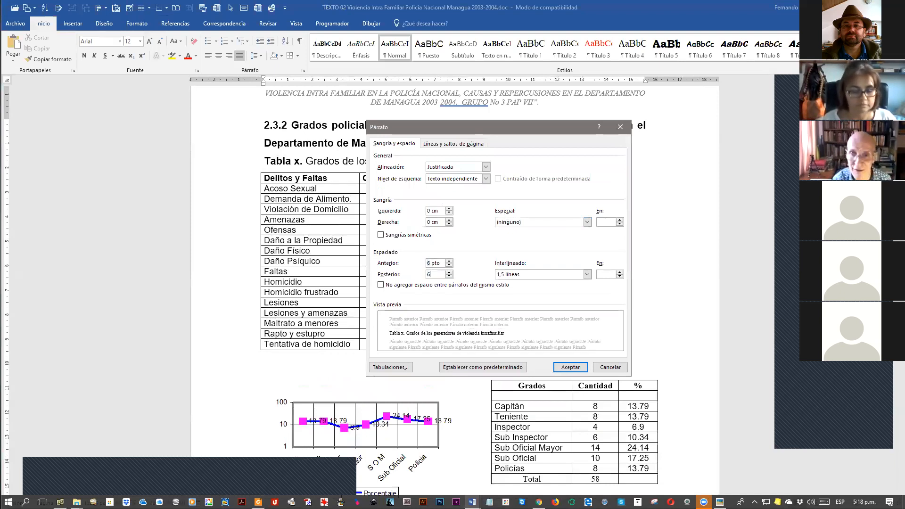
key(Return)
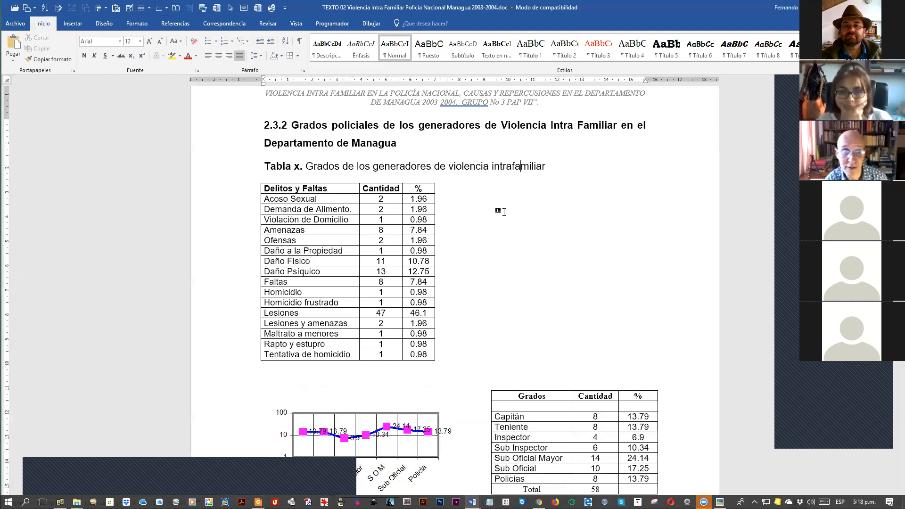
key(ctrl+F1)
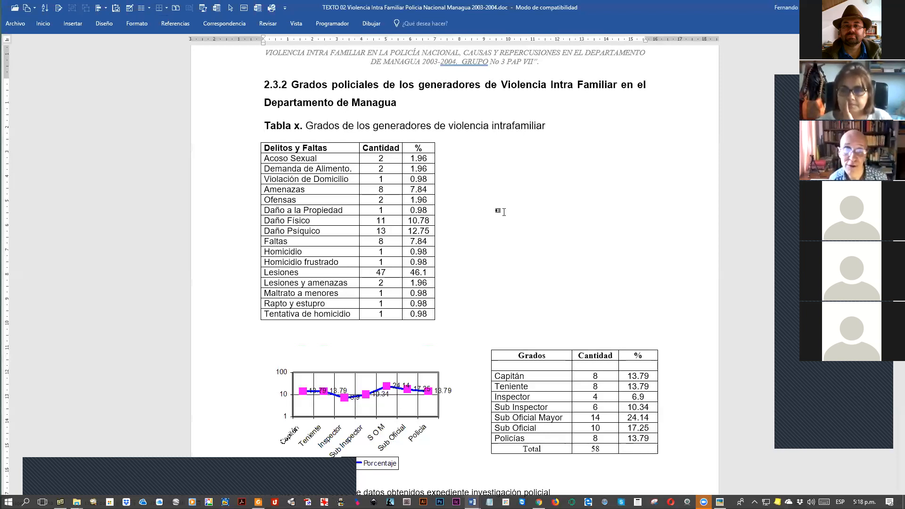
Step: Delete the manual label "Tabla x." from the start of the caption above the Delitos y Faltas table
key(Home)
key(shift+Right)
key(shift+Right)
key(shift+Right)
key(shift+Right)
key(shift+Right)
key(shift+Right)
key(shift+Right)
key(shift+Right)
key(shift+Right)
key(Delete)
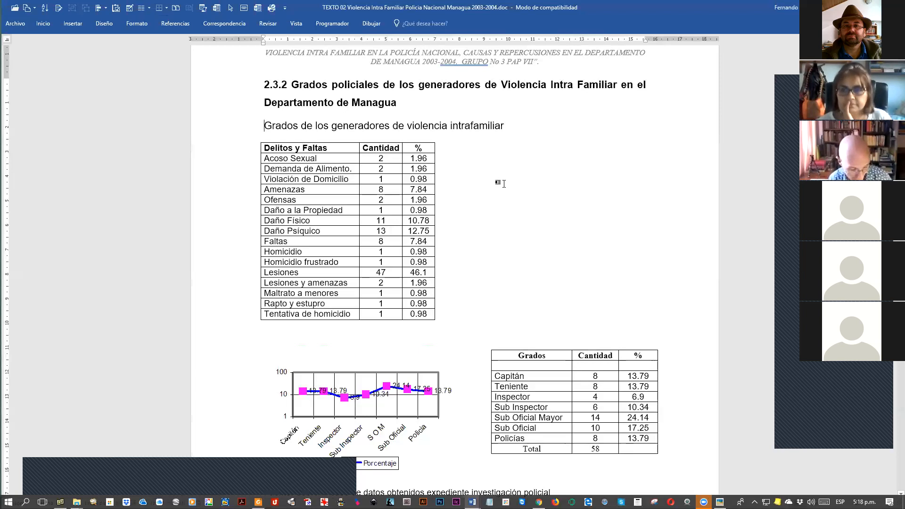
Step: Cut the caption text "Grados de los generadores de violencia intrafamiliar" from above the Delitos y Faltas table
key(ctrl+F1)
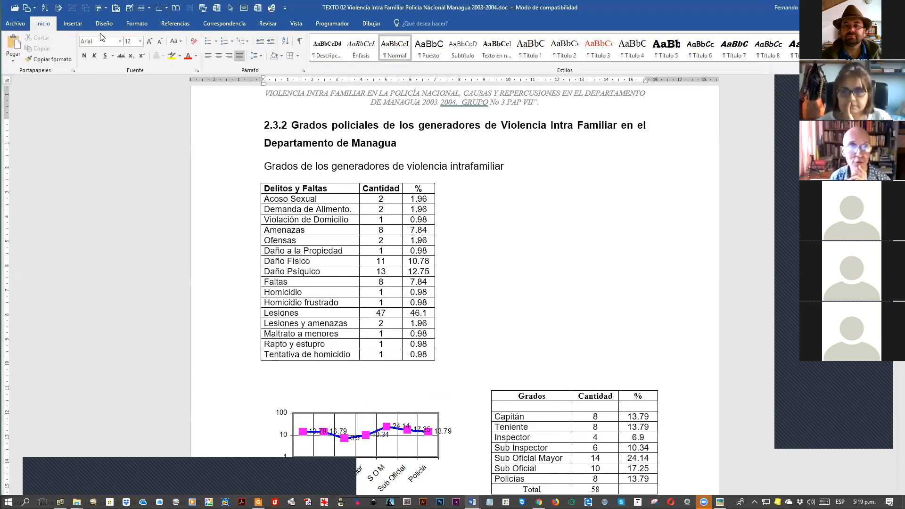
click(173, 23)
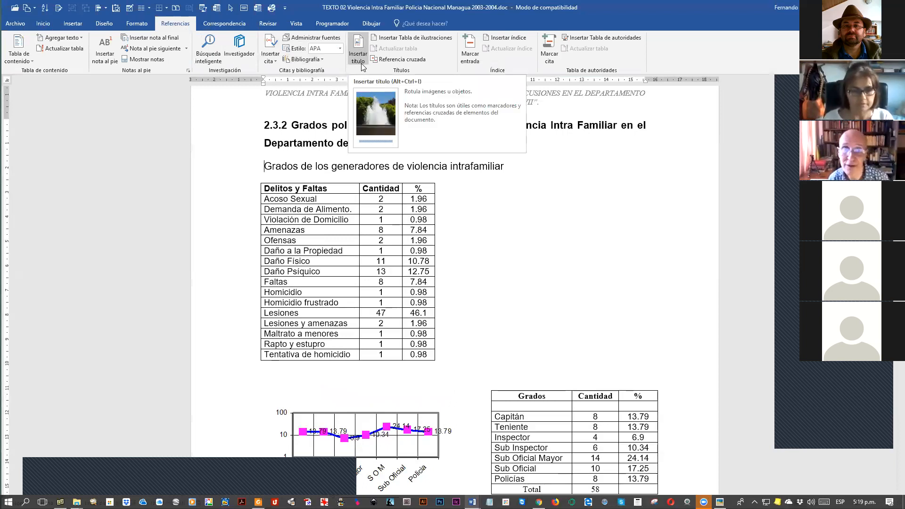
drag(270, 166, 535, 170)
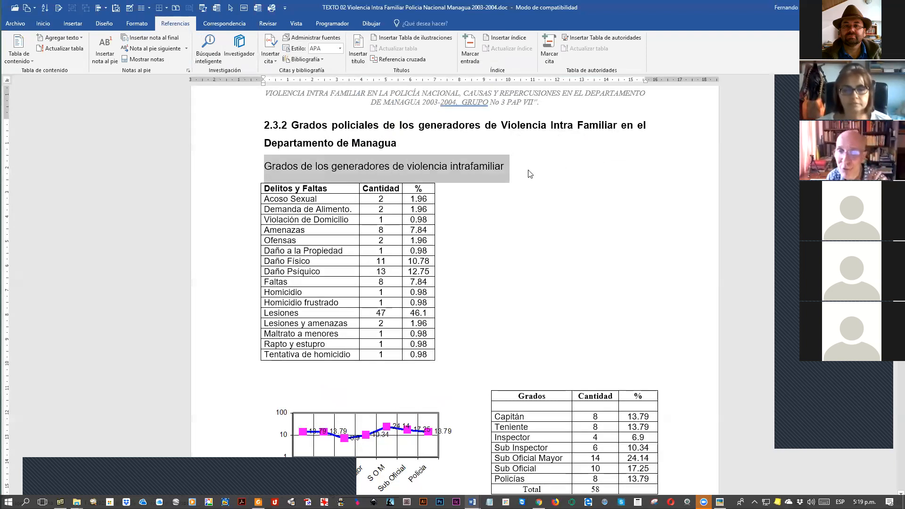
click(423, 166)
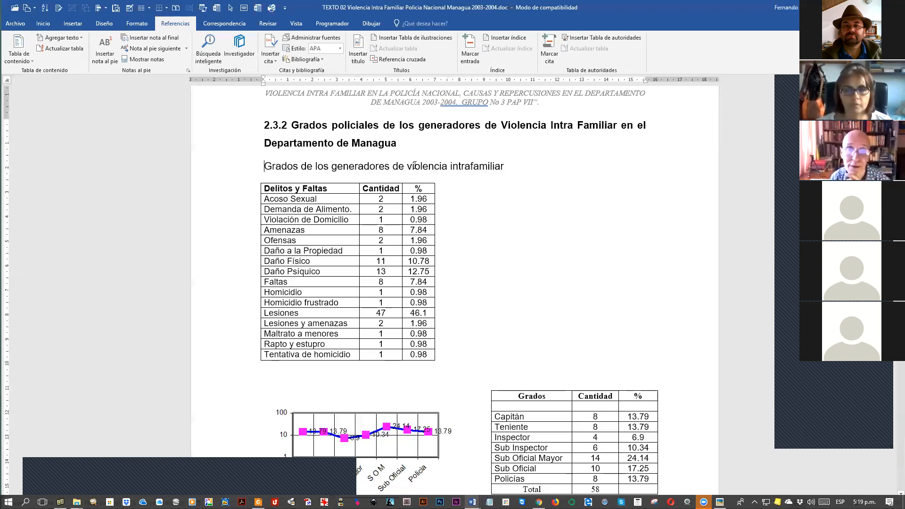
key(shift+Down)
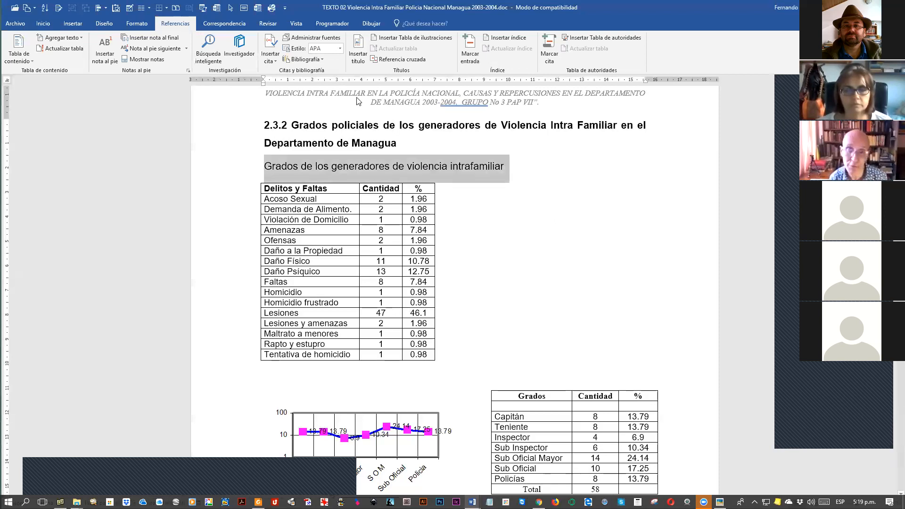
key(Delete)
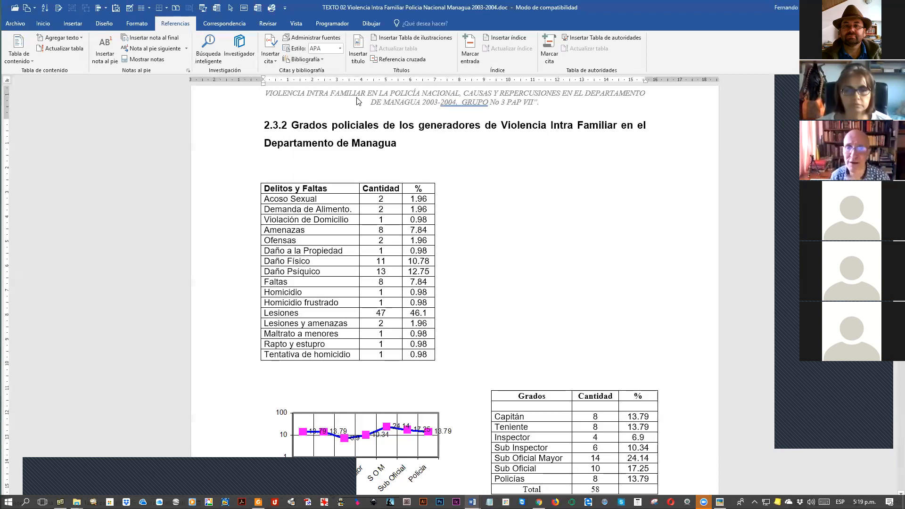
Step: Start an automatic caption on the empty line above the Delitos y Faltas table with the label Tabla
click(360, 57)
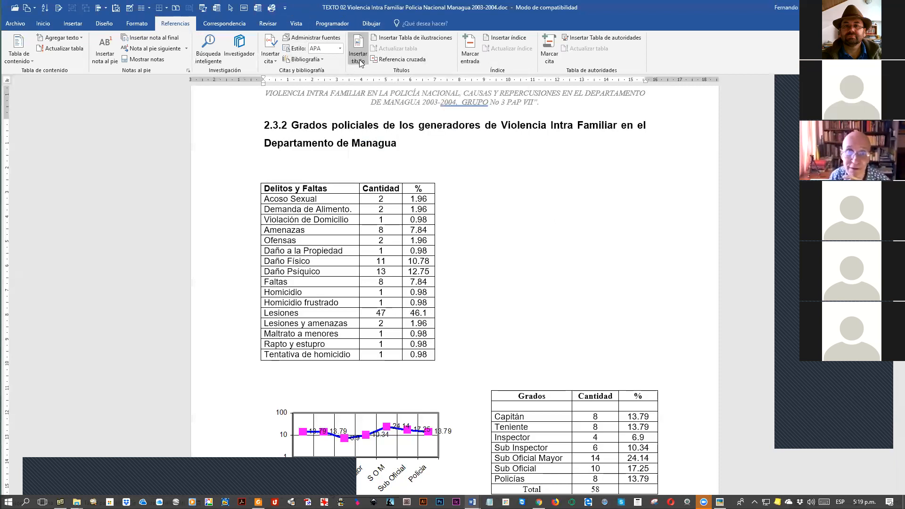
drag(477, 218, 562, 169)
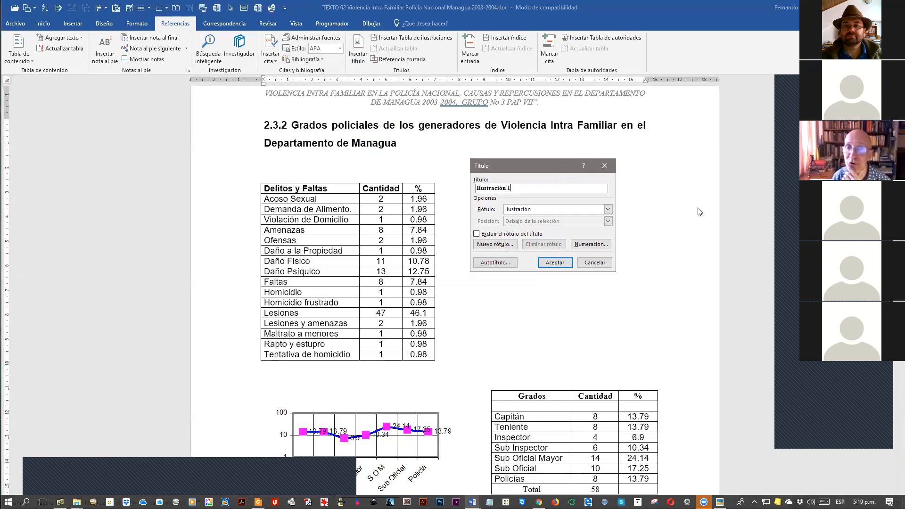
click(608, 210)
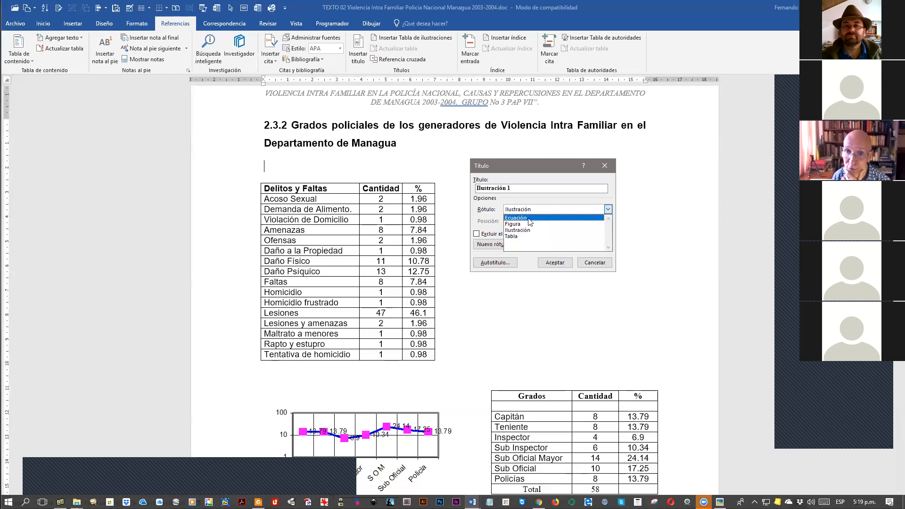
click(512, 237)
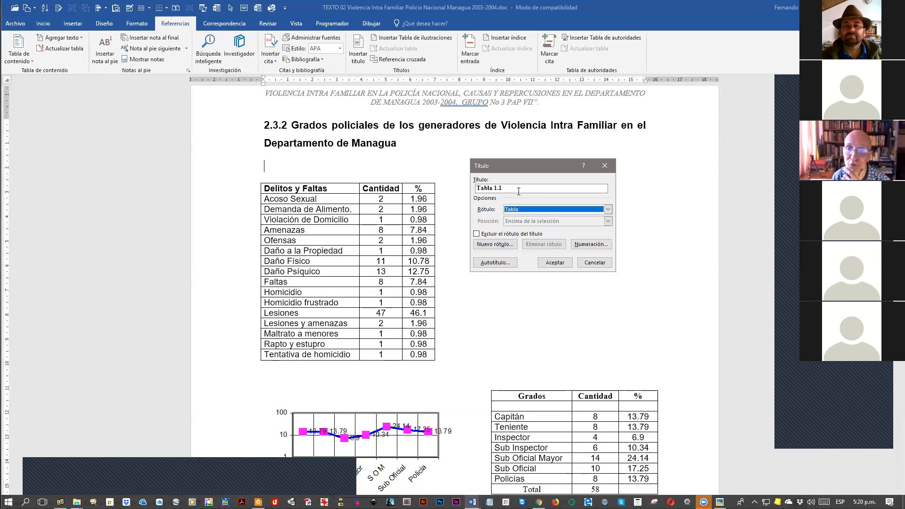
Step: Apply caption numbering in the 1, 2, 3, … format, including the chapter number from Título 1 with a period separator
click(579, 244)
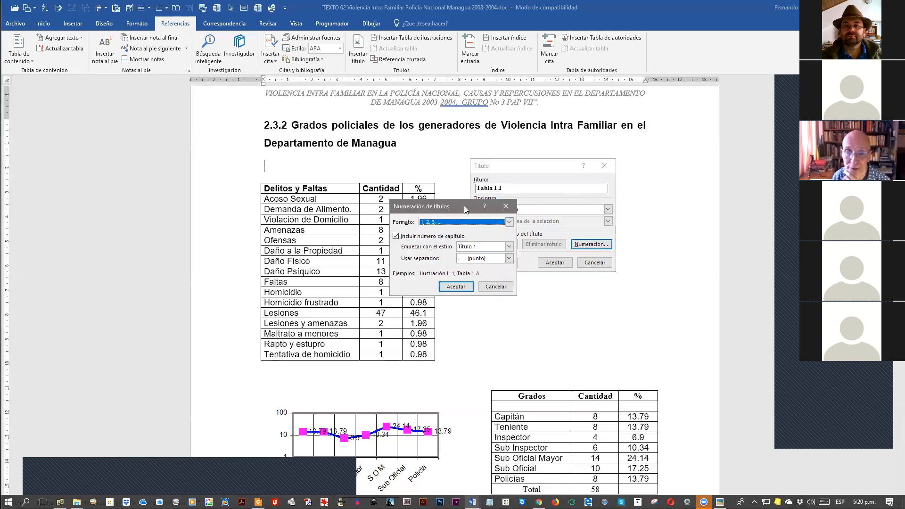
drag(454, 202, 364, 134)
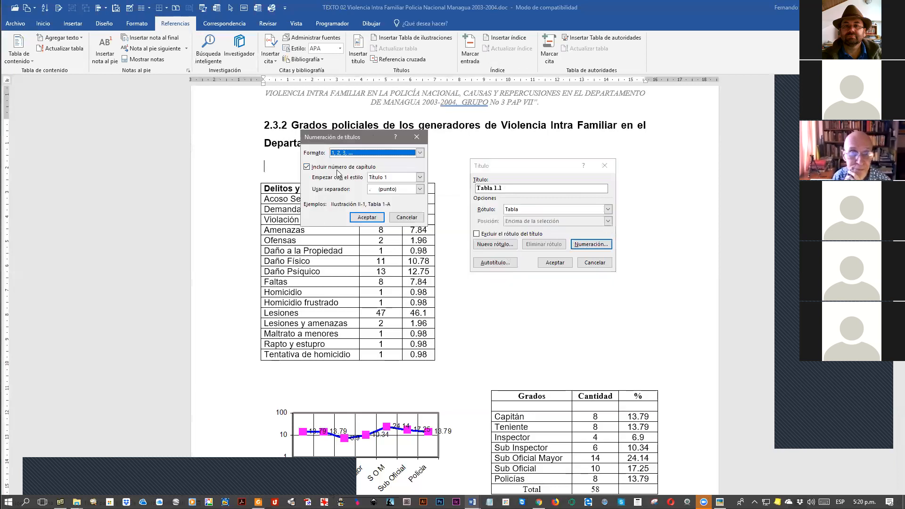
click(419, 153)
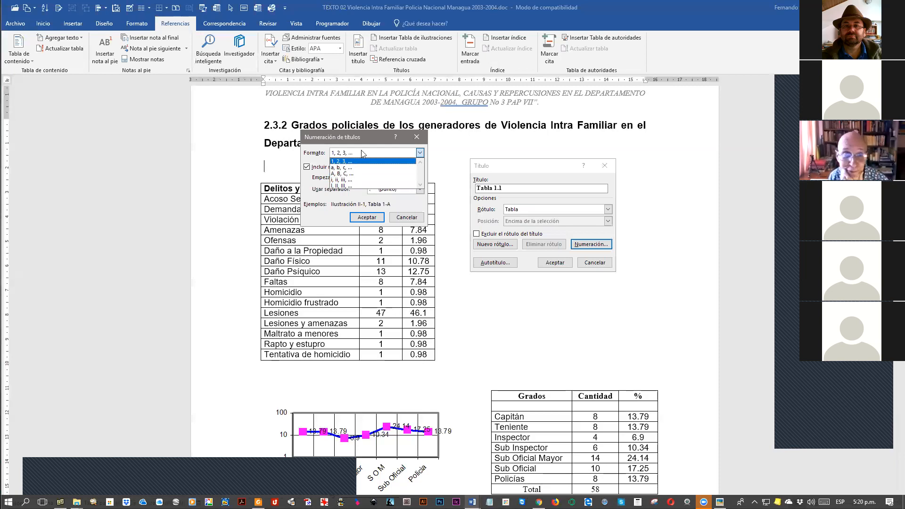
click(371, 135)
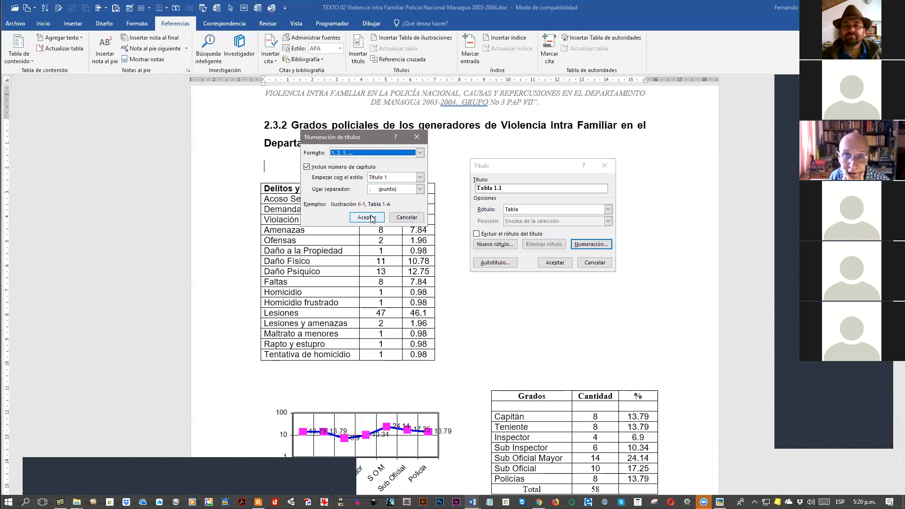
click(419, 189)
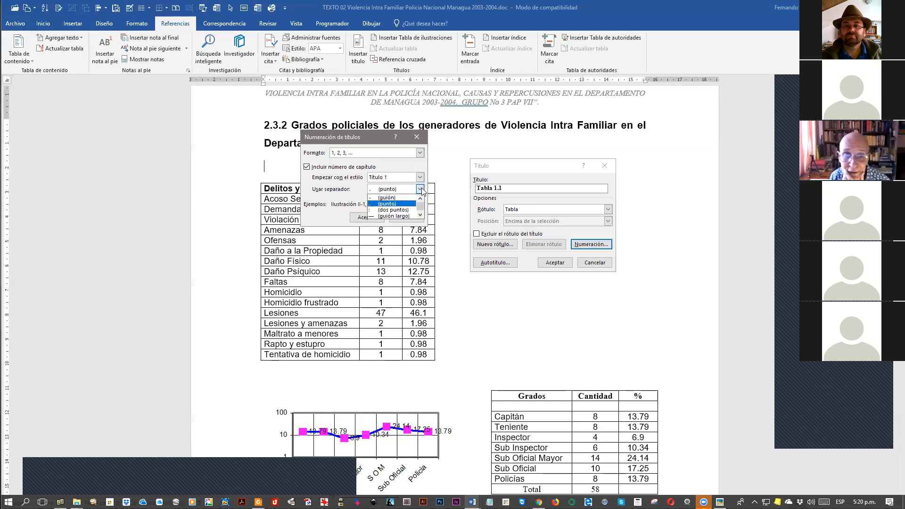
click(396, 188)
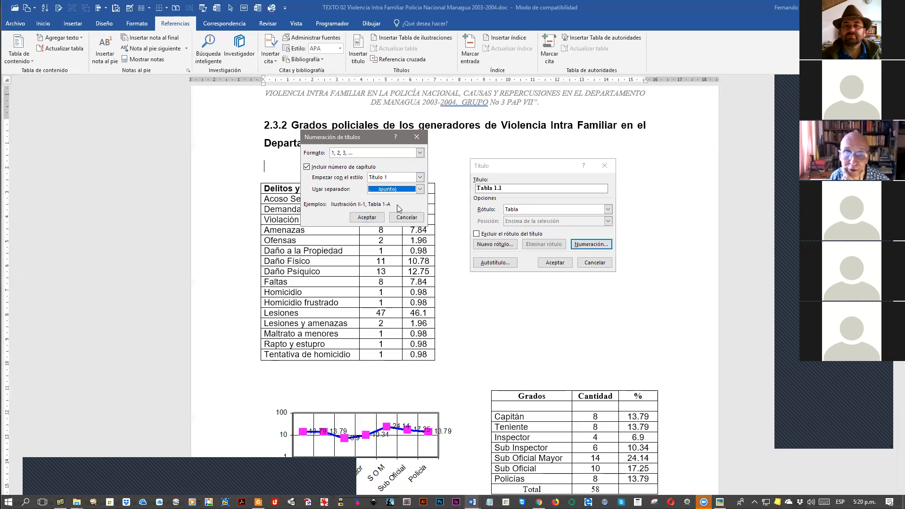
click(368, 218)
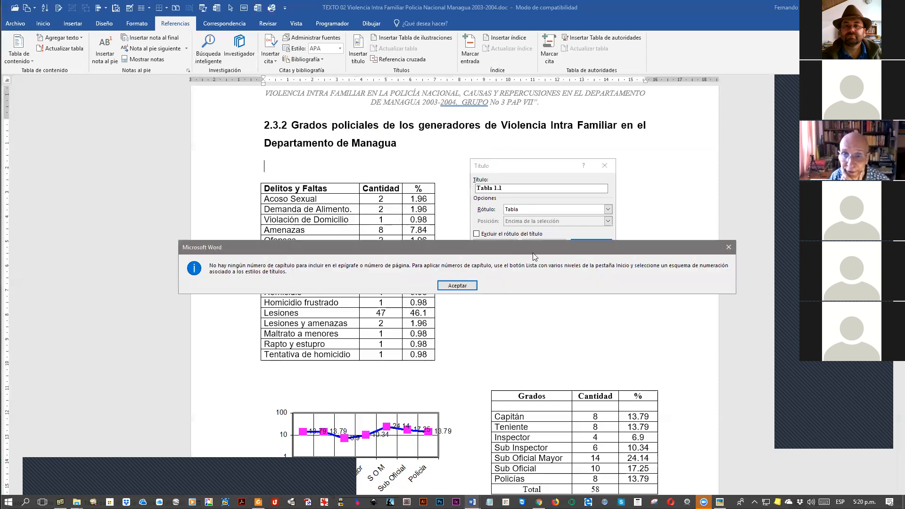
click(457, 285)
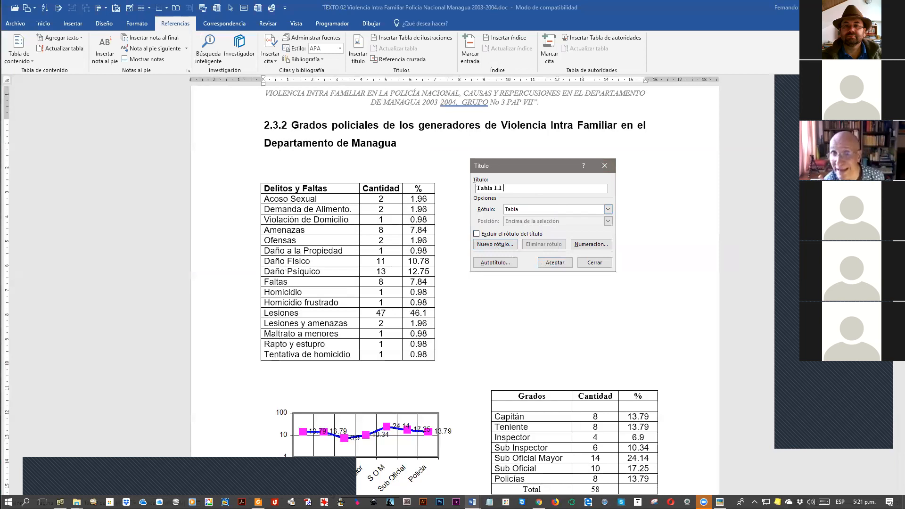
Step: Paste "Grados de los generadores de violencia intrafamiliar" after the caption number, remove that text's bold, and insert the caption
key(ctrl+v)
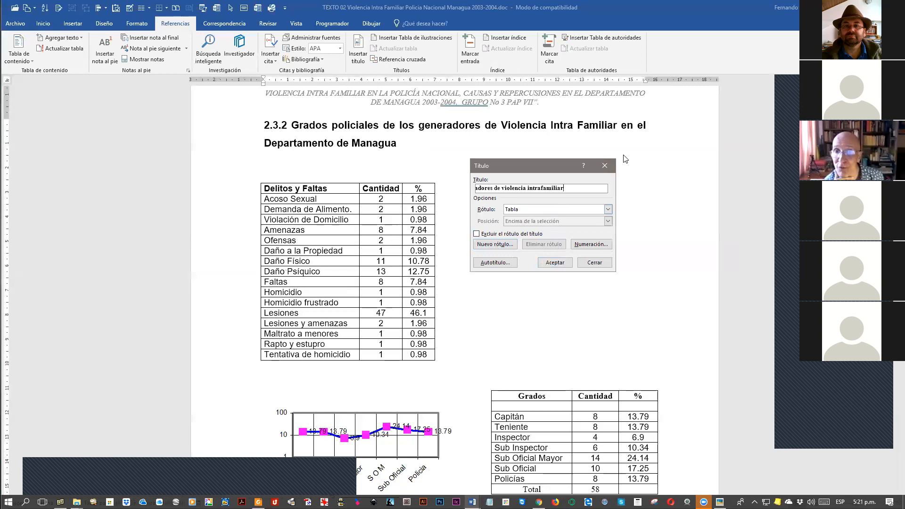
key(Home)
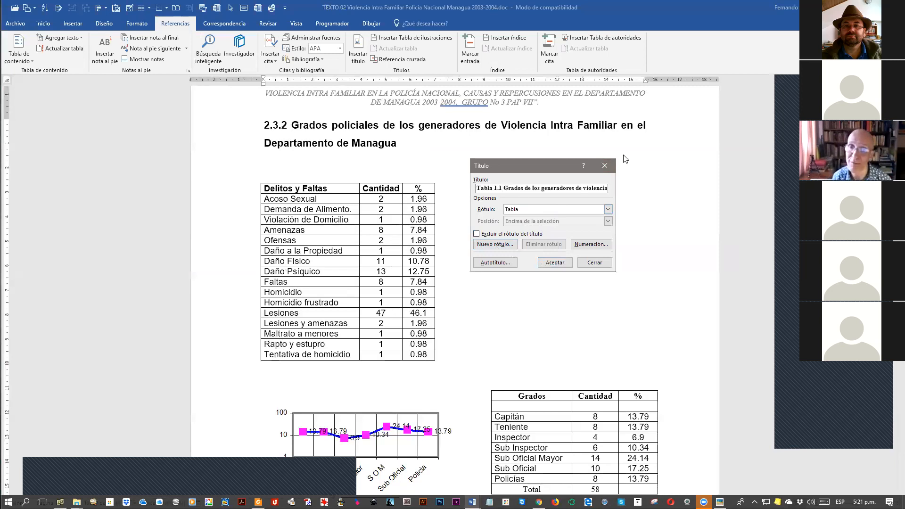
key(shift+End)
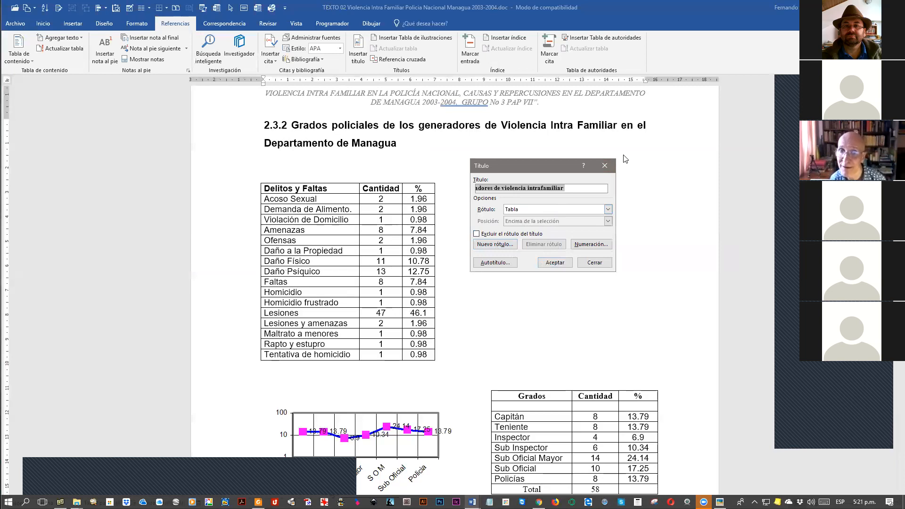
key(ctrl+n)
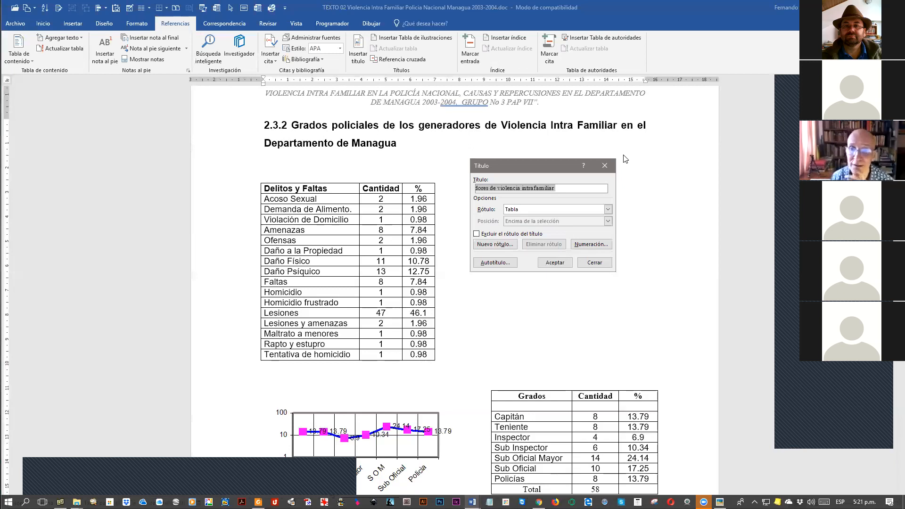
click(558, 262)
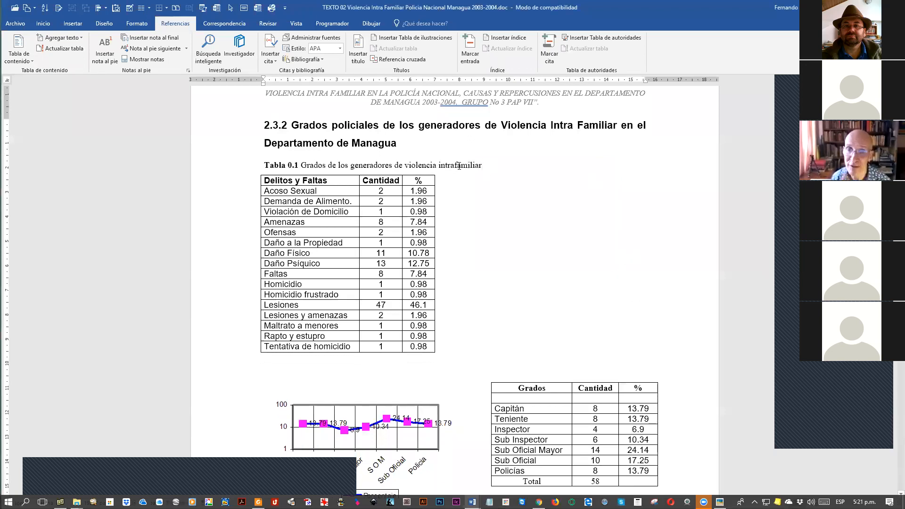
click(292, 165)
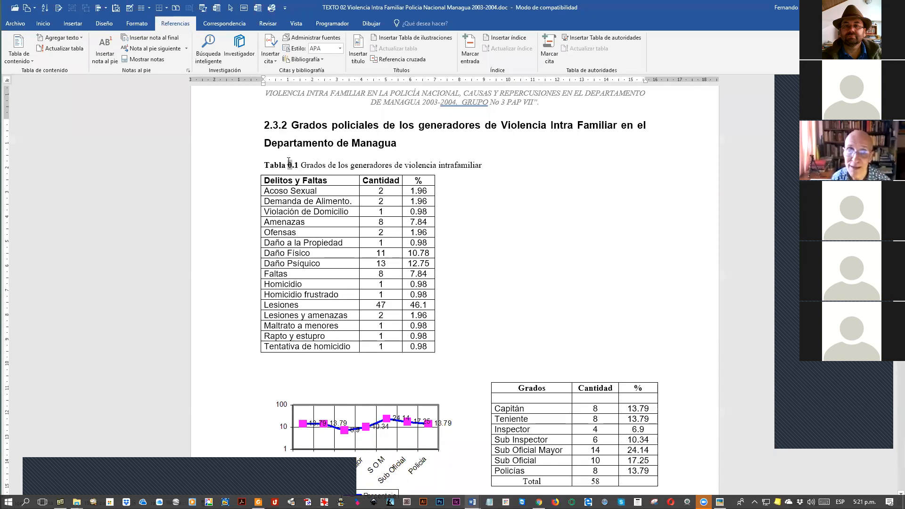
Step: Examine the chapter number and the sequence number of the caption above the Delitos y Faltas table as separate fields
scroll(471, 227, up, 1)
scroll(471, 227, up, 4)
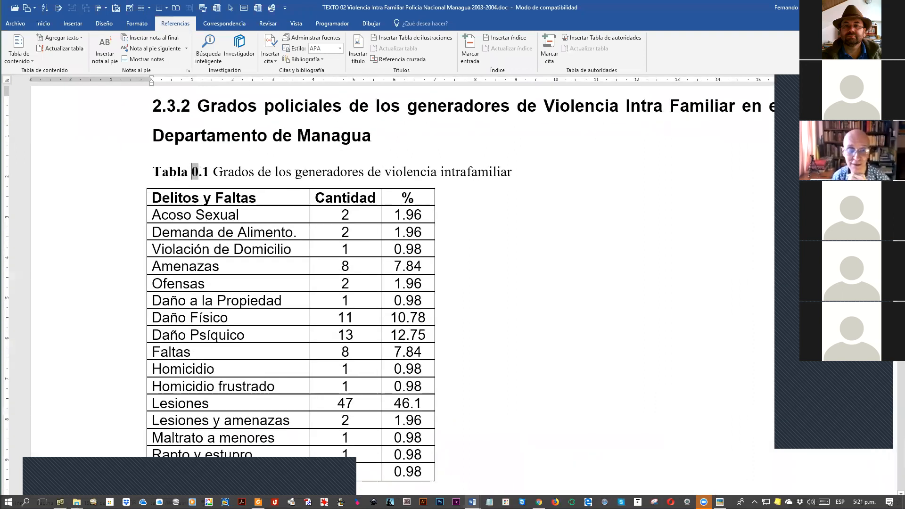
key(Right)
key(Right)
key(Right)
key(Left)
key(Left)
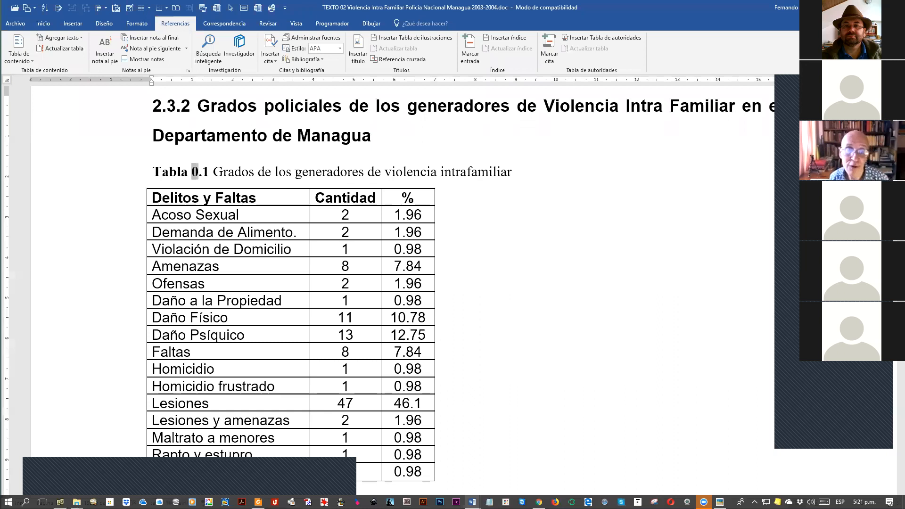
key(Right)
key(Right)
key(Right)
key(Left)
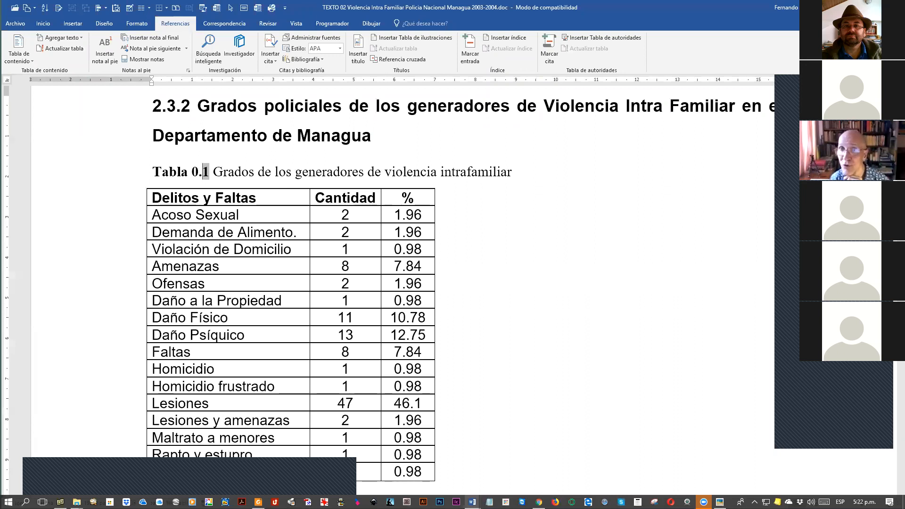
Step: Check the font formatting and the paragraph style applied to the caption text above the Delitos y Faltas table
click(446, 172)
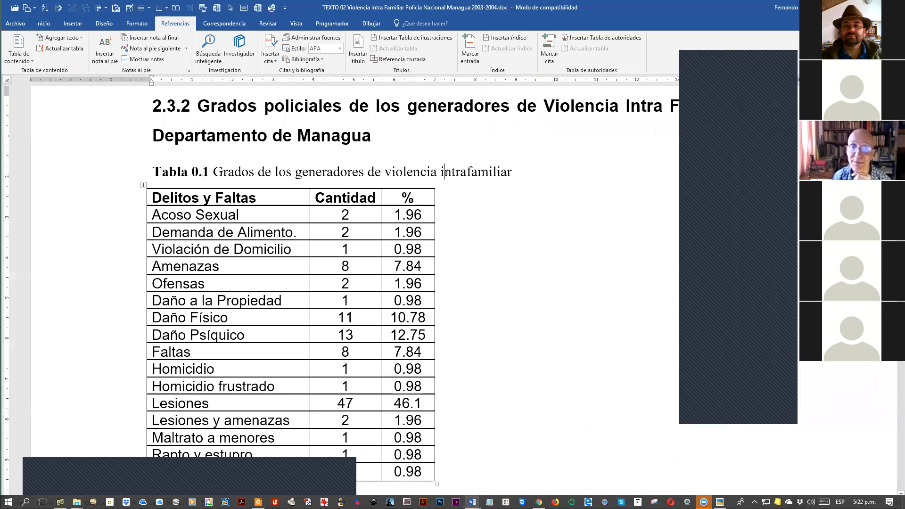
right_click(446, 172)
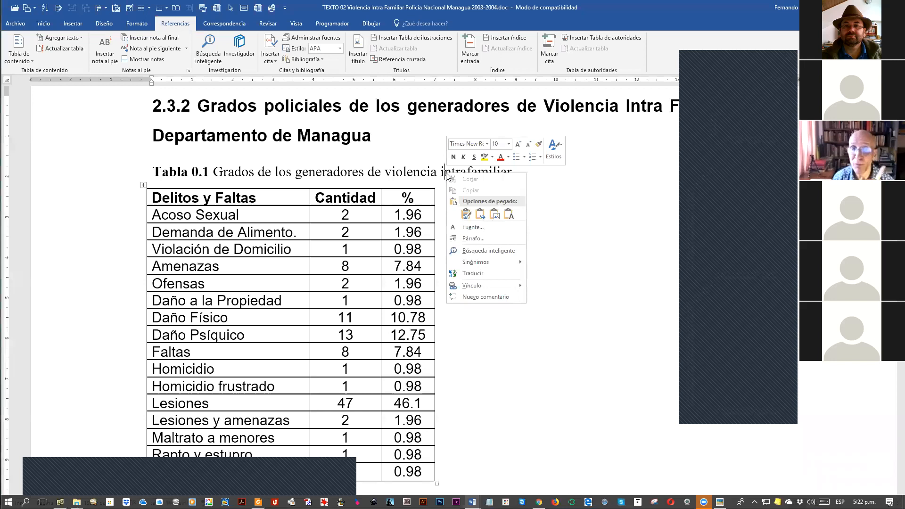
click(447, 170)
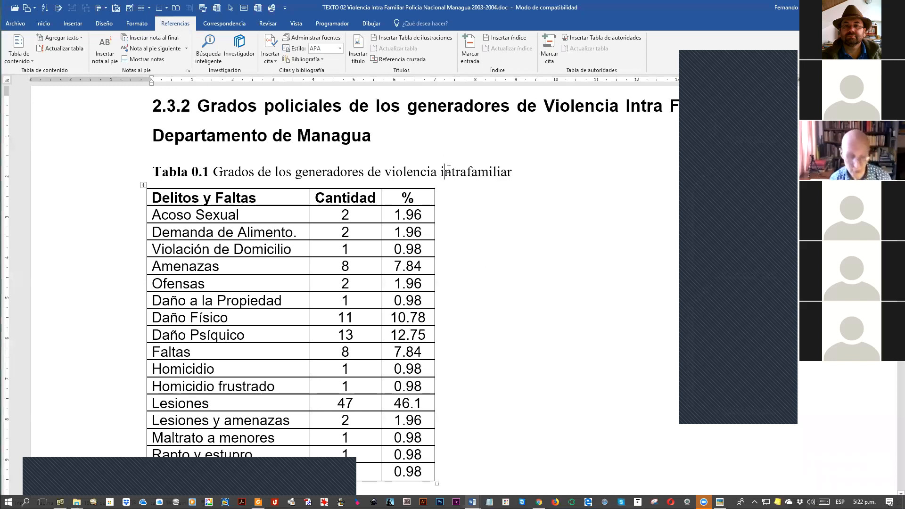
scroll(89, 39, up, 4)
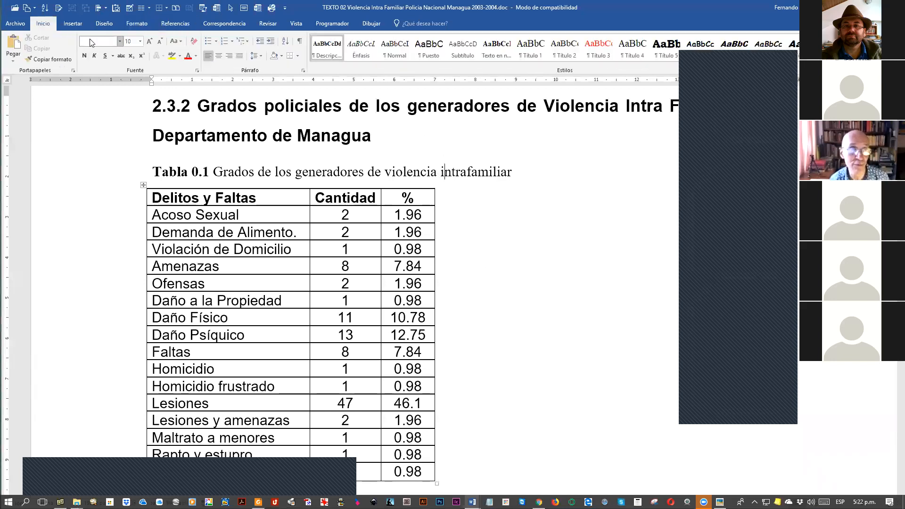
scroll(91, 42, down, 9)
scroll(91, 43, up, 9)
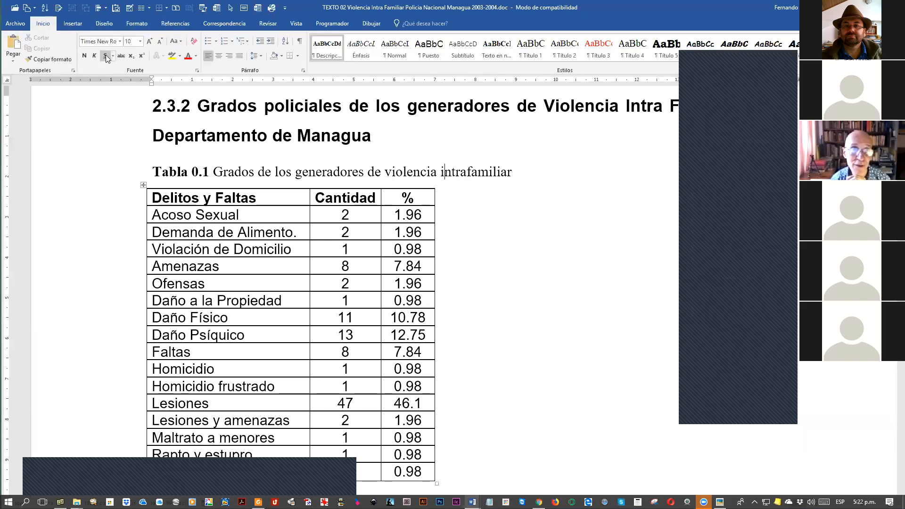
scroll(106, 54, down, 9)
scroll(106, 54, up, 9)
scroll(106, 55, down, 9)
scroll(105, 54, up, 9)
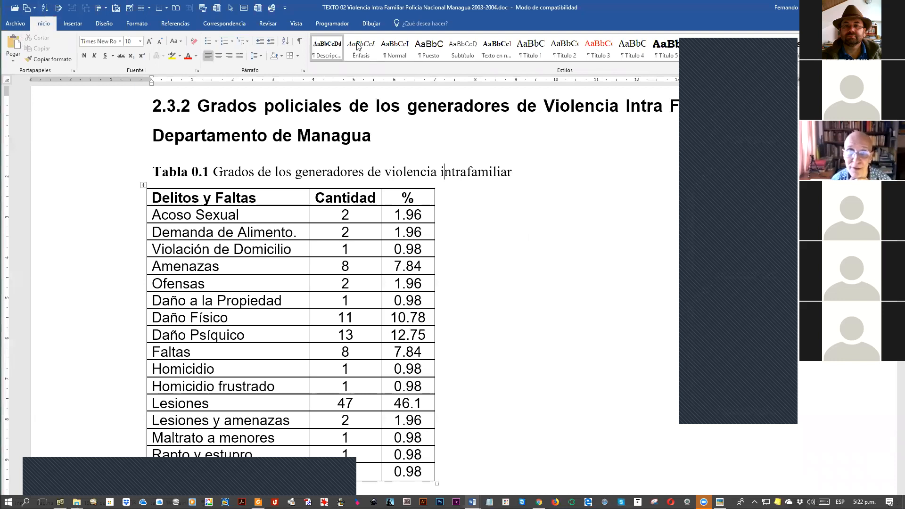
Step: Open the caption's paragraph style, Estilo Descripción + Sin Negrita, for modification
click(352, 173)
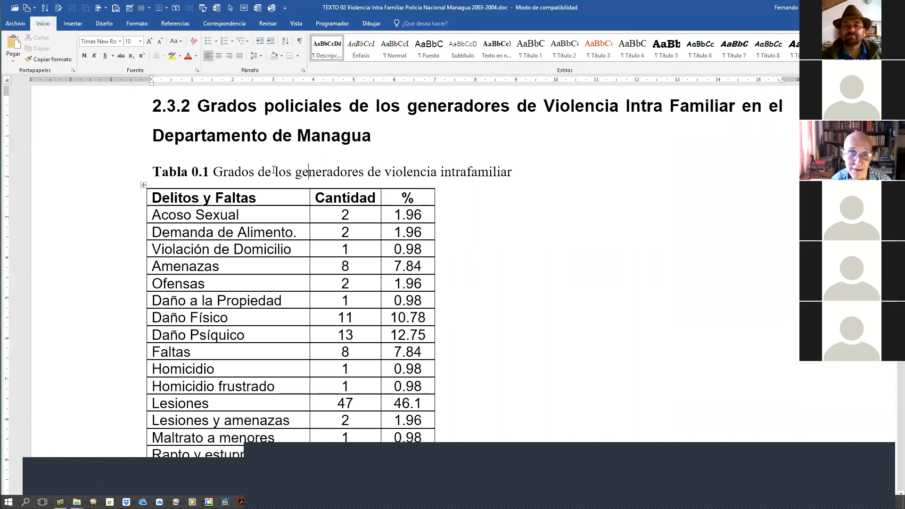
click(234, 173)
click(321, 173)
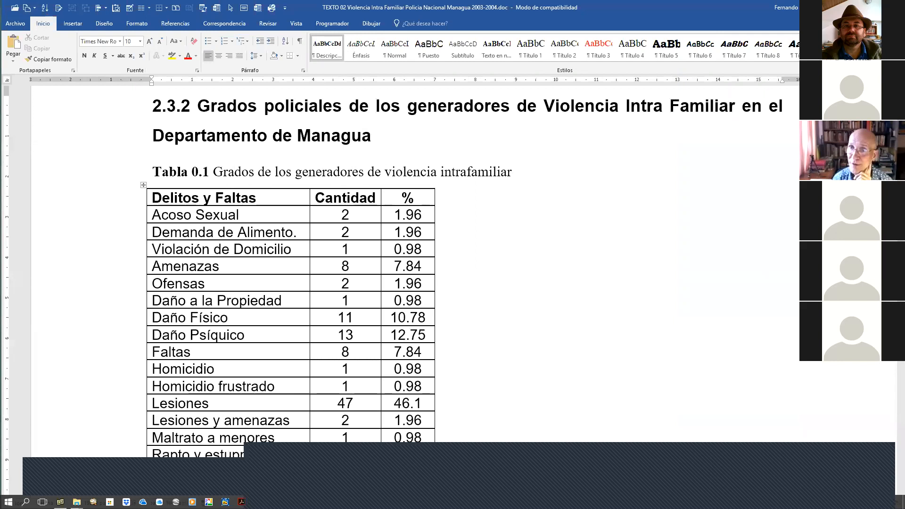
key(ctrl+alt+shift+s)
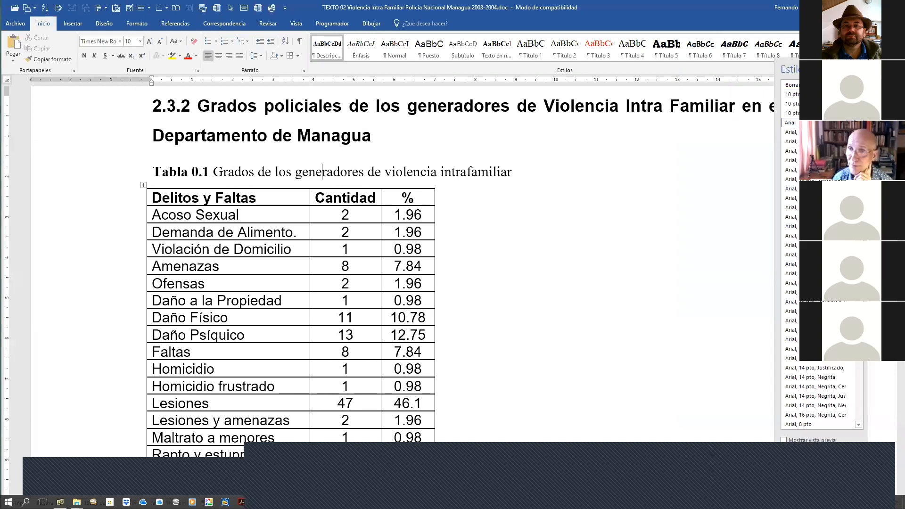
scroll(824, 283, down, 1)
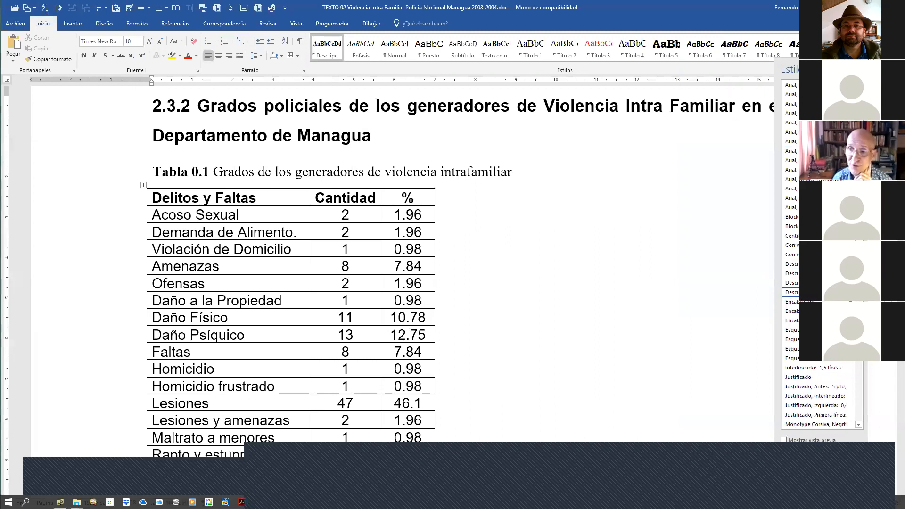
right_click(807, 297)
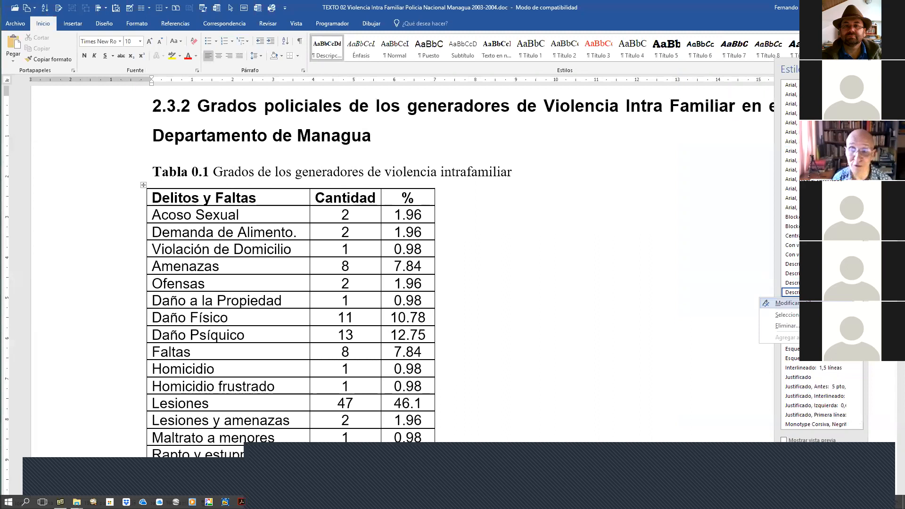
click(807, 301)
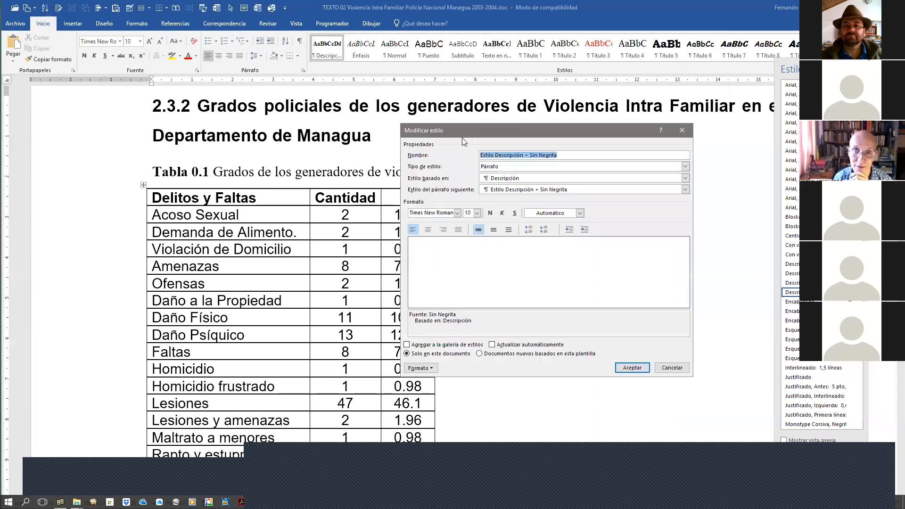
drag(532, 131, 573, 175)
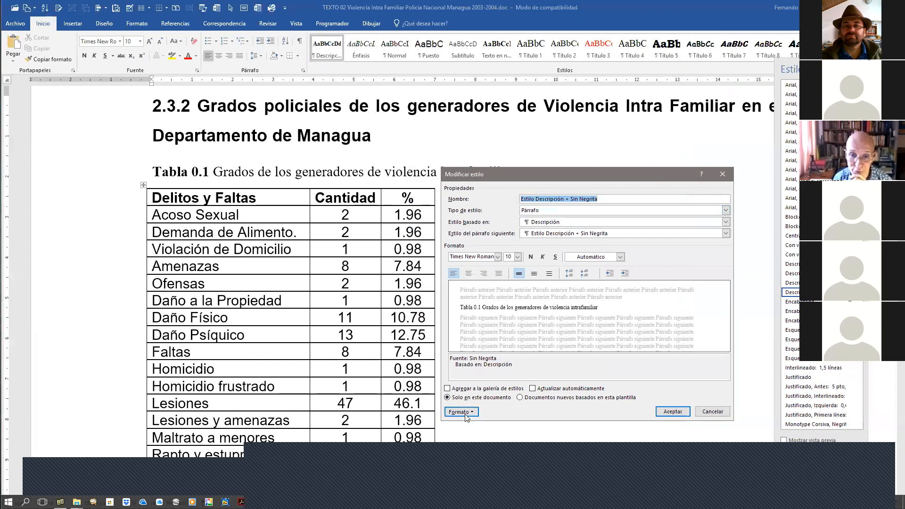
drag(569, 175, 580, 150)
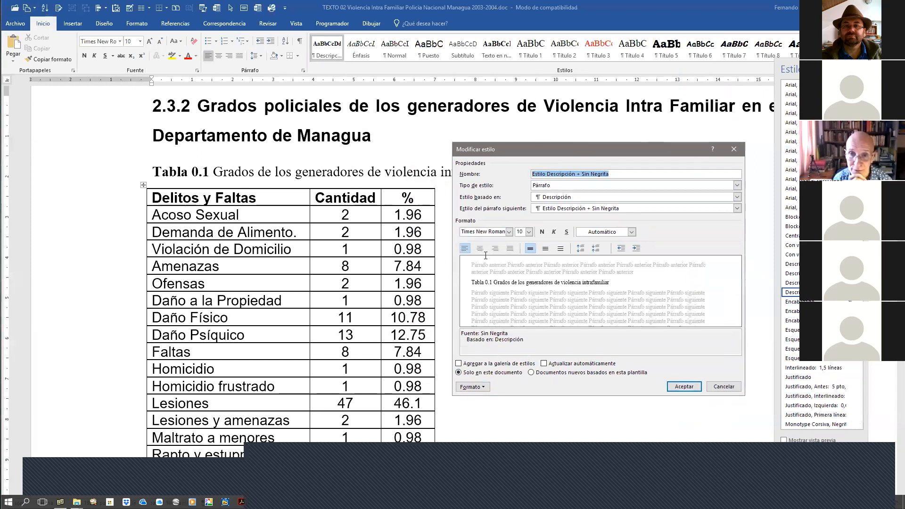
Step: Set the caption style's paragraph spacing to 0 pt before and 12 pt after
click(472, 387)
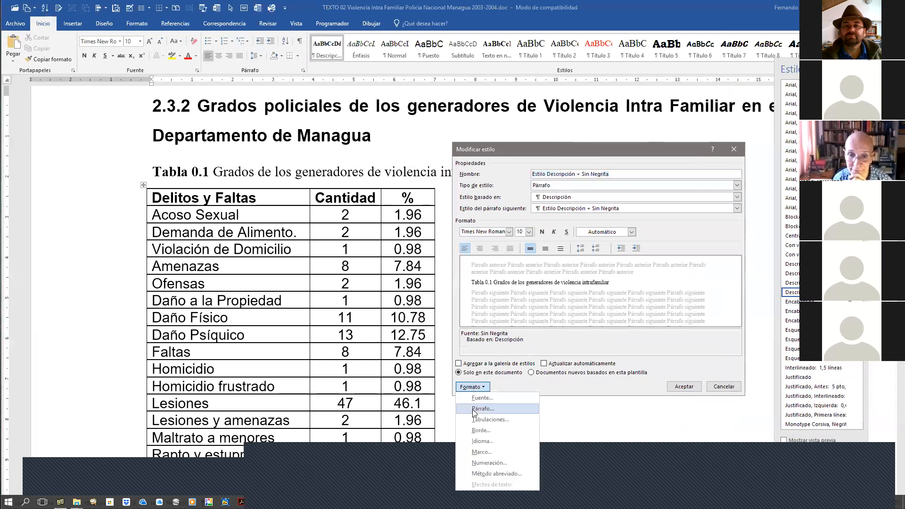
click(475, 409)
drag(513, 124, 554, 163)
drag(472, 303, 467, 303)
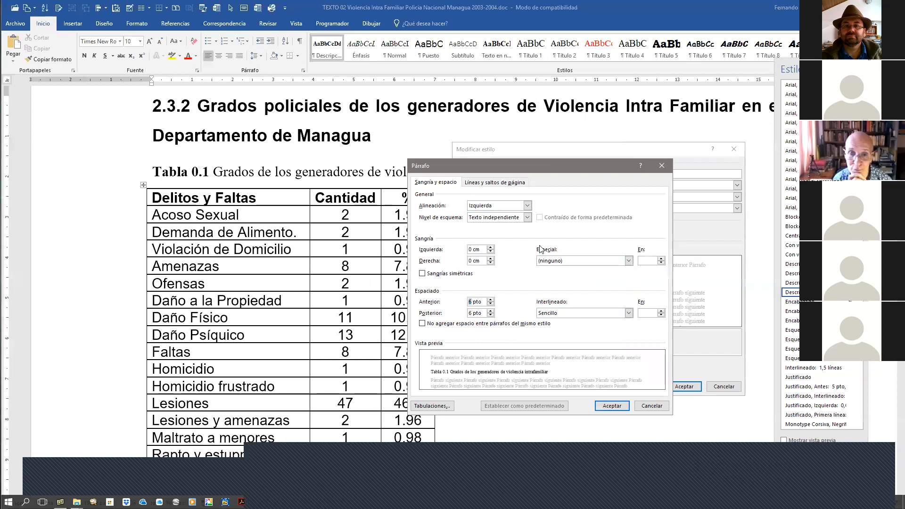
text(12)
key(BackSpace)
key(BackSpace)
text(0)
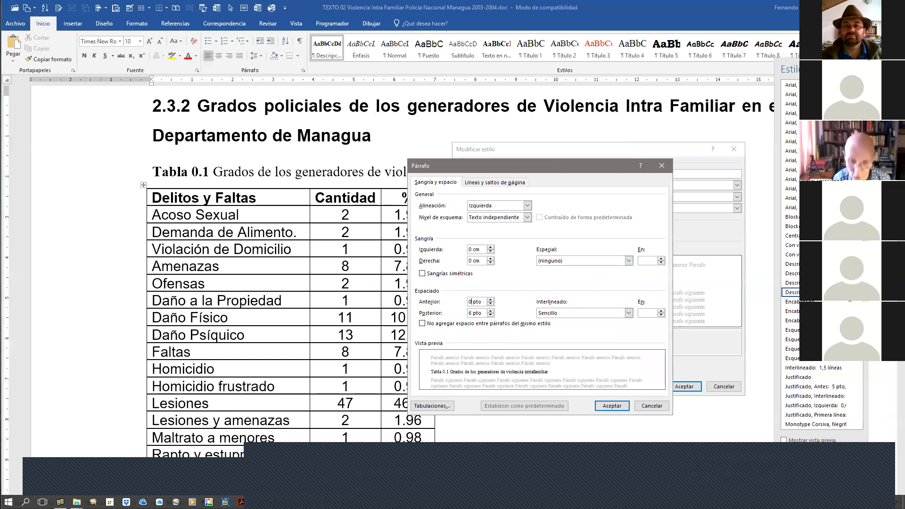
key(Tab)
text(12)
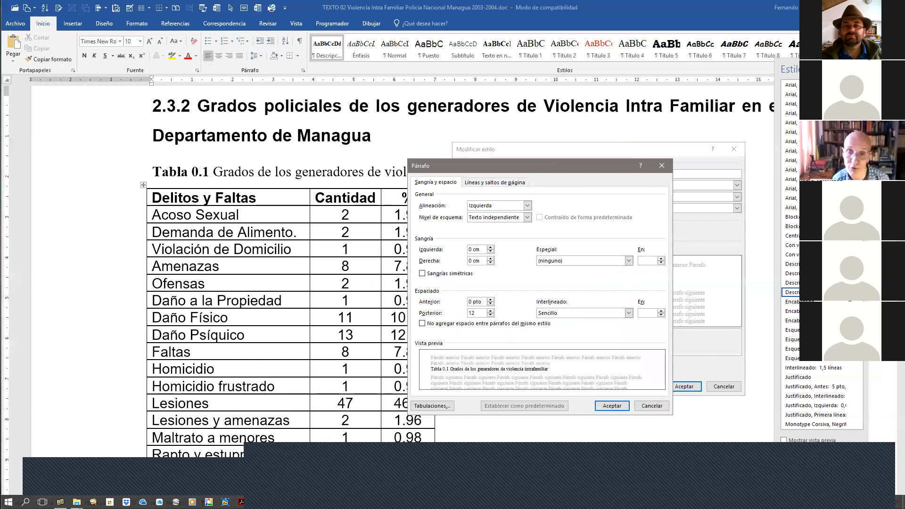
key(Tab)
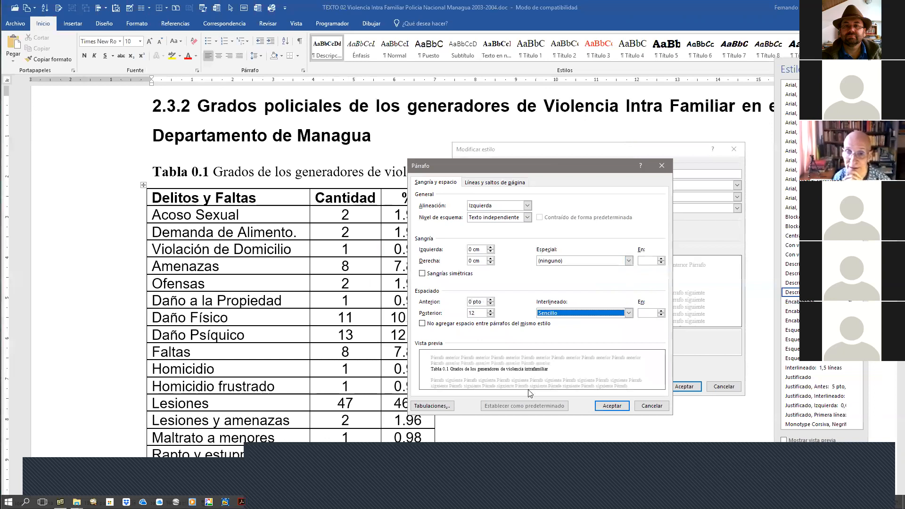
Step: Try 0 pt after and 12 pt before in the caption style's spacing, restoring 12 pt after and 0 pt before
double_click(472, 313)
text(0)
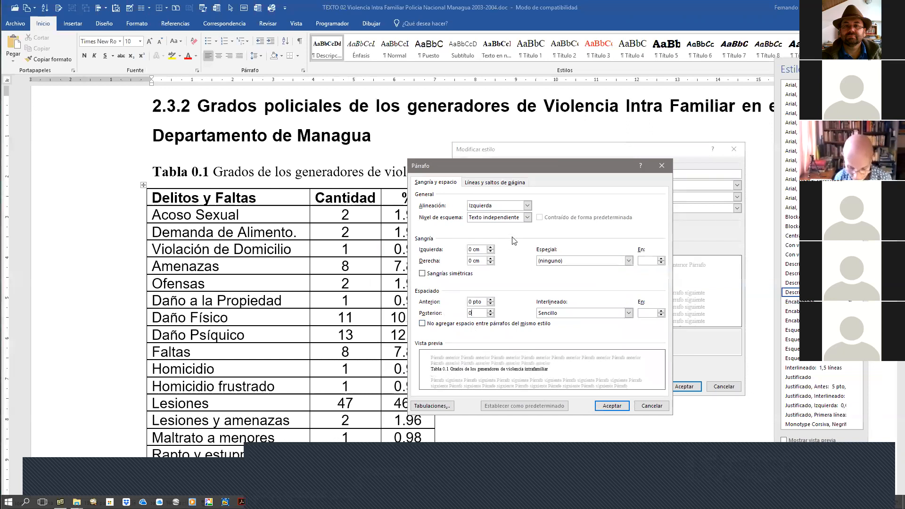
key(BackSpace)
text(12)
key(Tab)
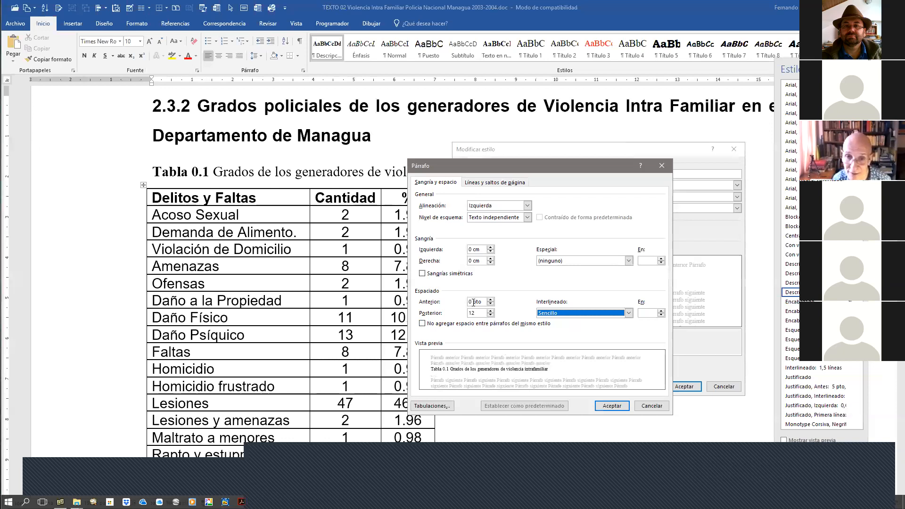
drag(473, 302, 461, 302)
text(12)
key(Tab)
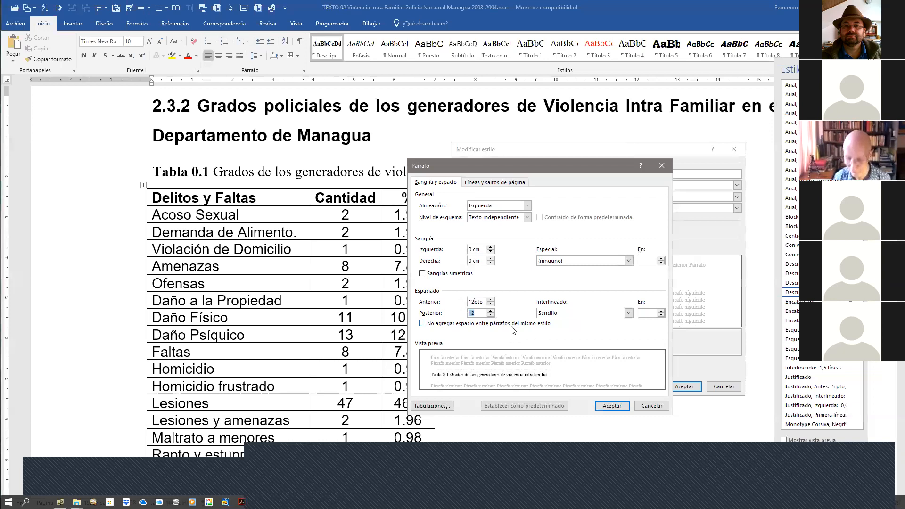
key(shift+Tab)
text(0)
key(Tab)
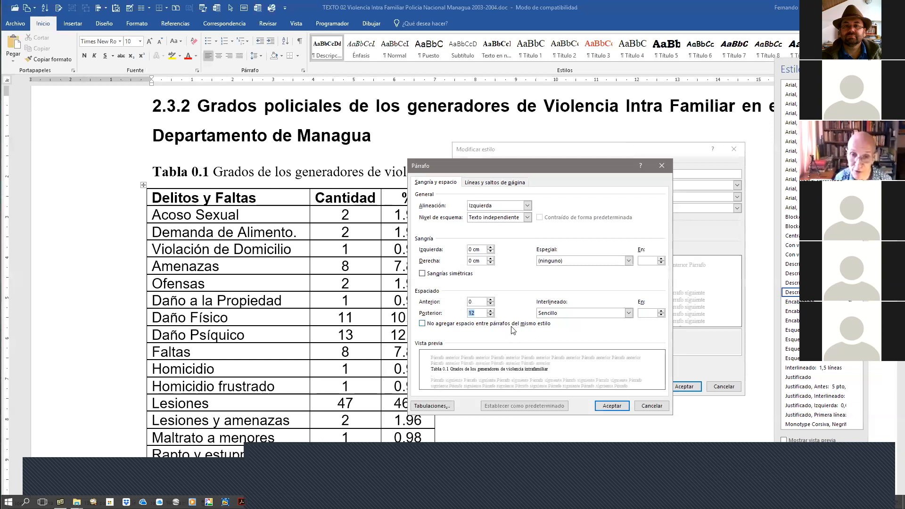
Step: Accept the paragraph spacing and save the modified Estilo Descripción + Sin Negrita style
key(Tab)
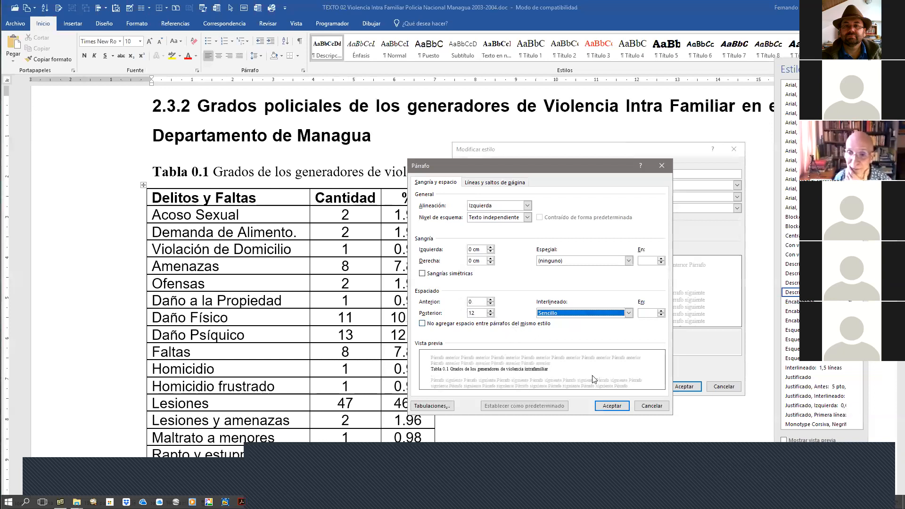
click(611, 405)
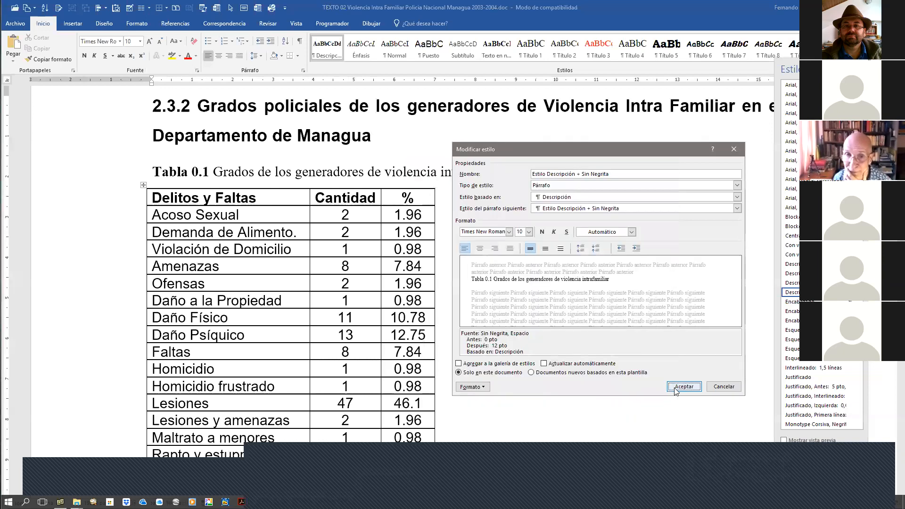
click(684, 387)
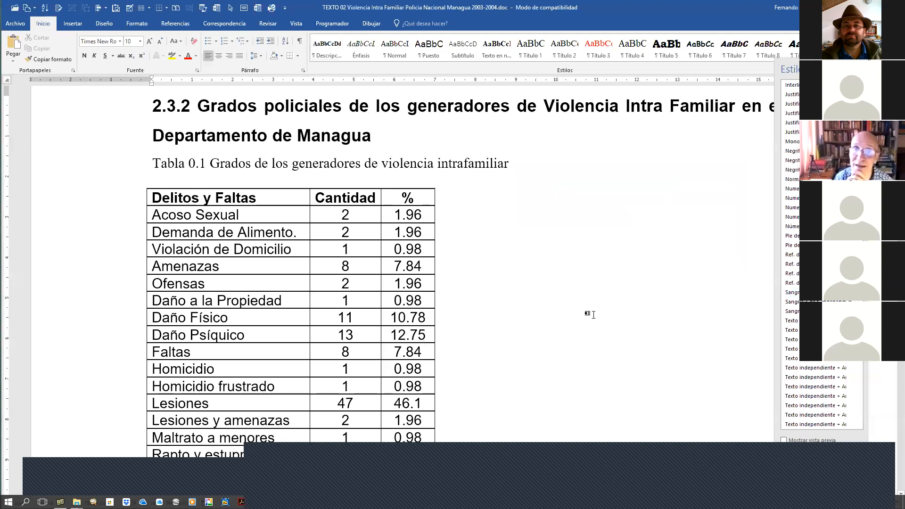
Step: Check the caption's updated formatting above the Delitos y Faltas table and look through the style list
click(448, 163)
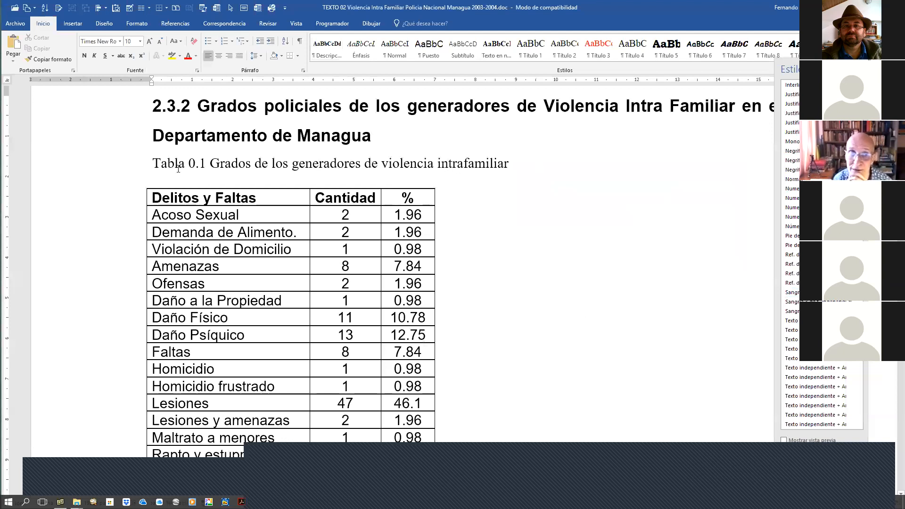
drag(150, 162, 254, 161)
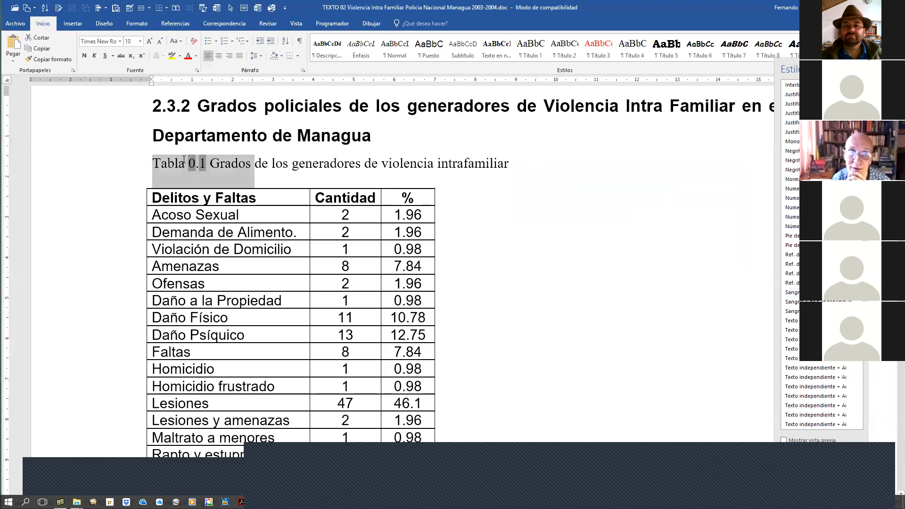
click(255, 200)
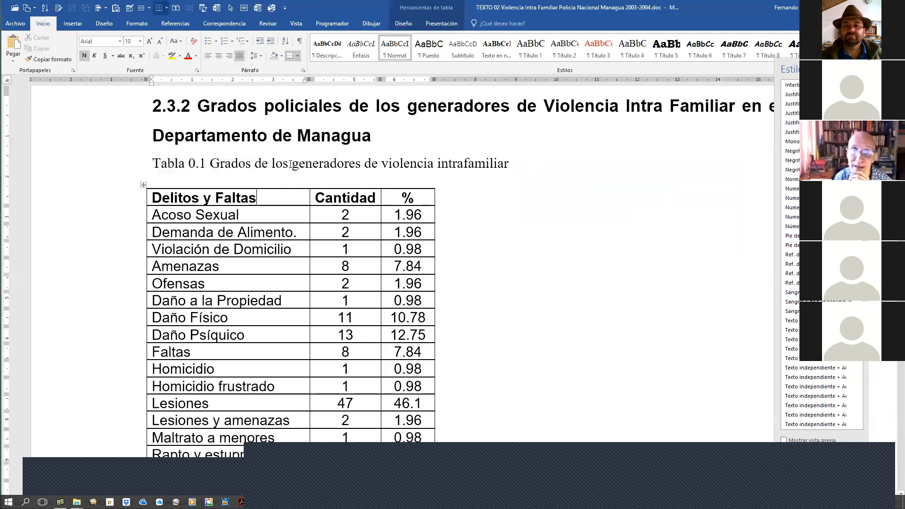
click(298, 163)
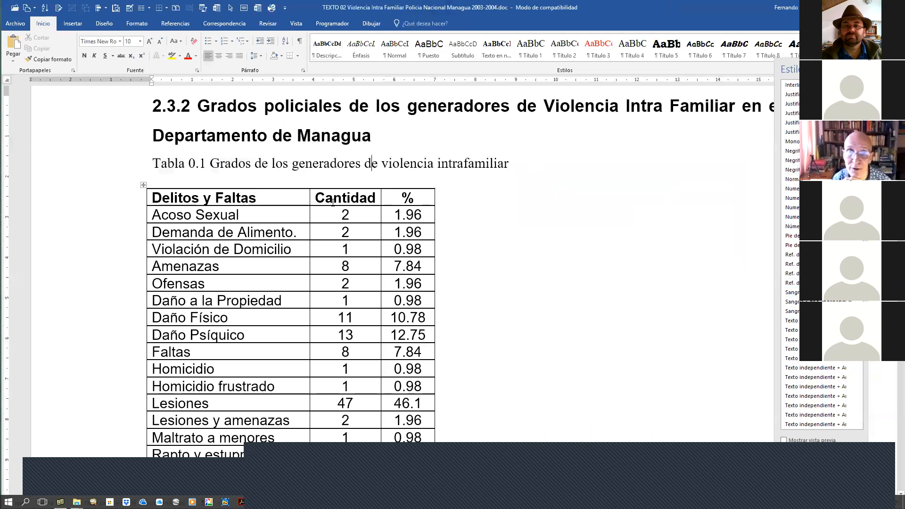
scroll(819, 236, down, 10)
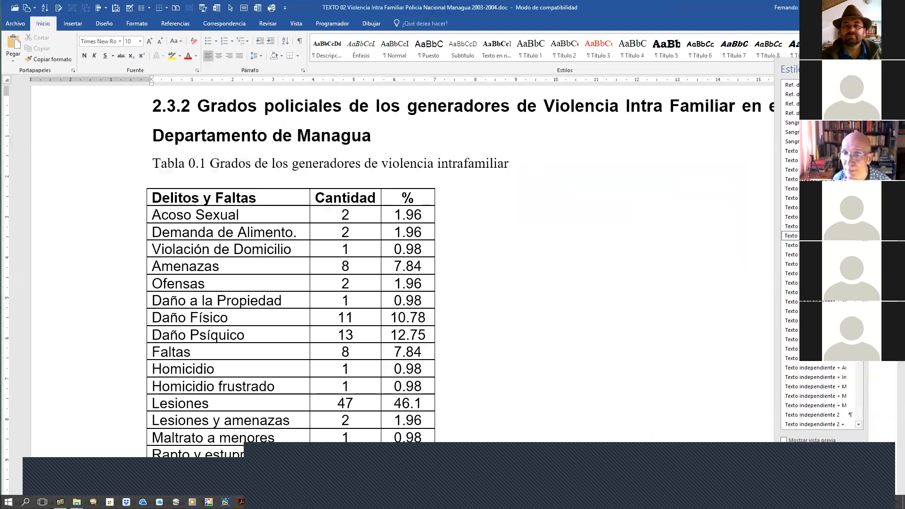
scroll(820, 236, up, 10)
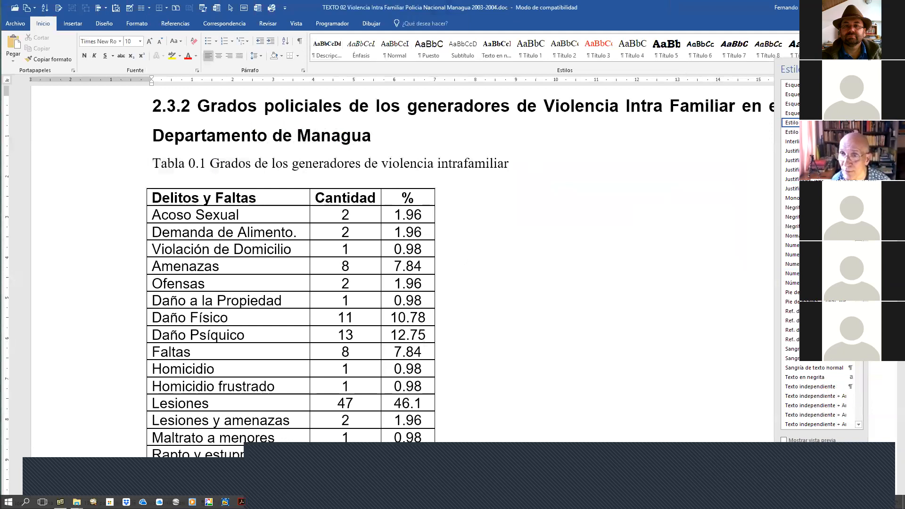
Step: Set the Estilo Descripción + Sin Negrita style's paragraph spacing after to 6 pt and save the modified style
click(850, 123)
click(707, 144)
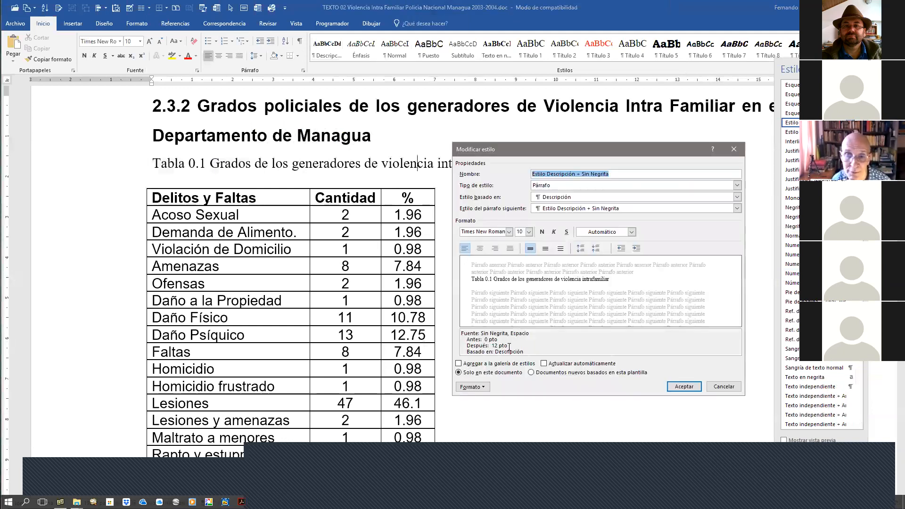
click(473, 386)
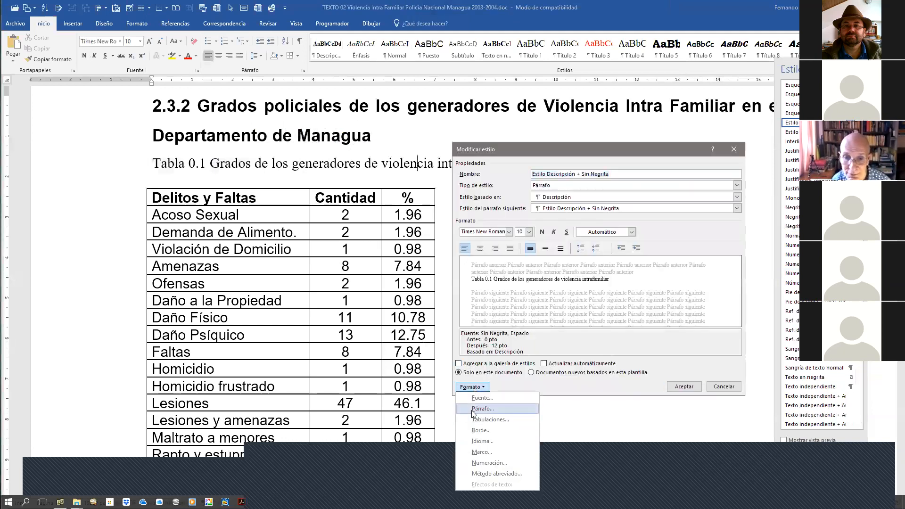
click(473, 409)
drag(474, 313, 449, 313)
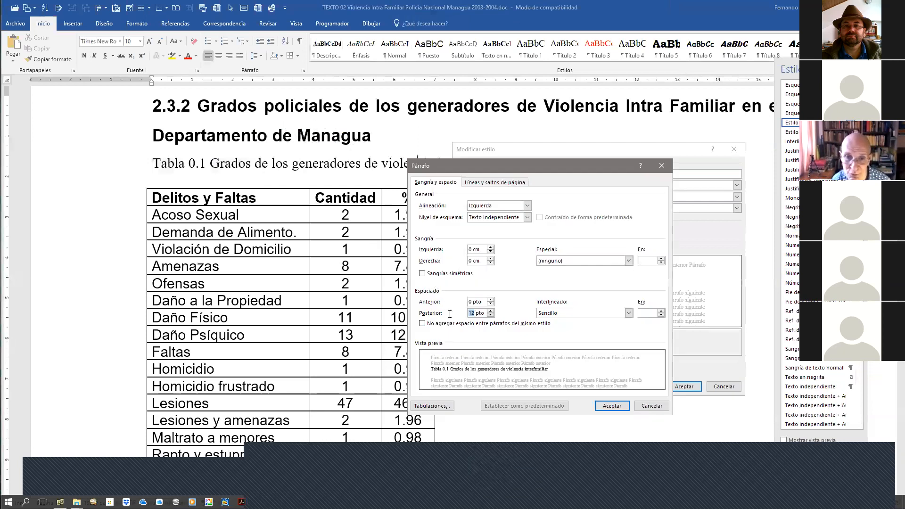
text(0)
click(611, 405)
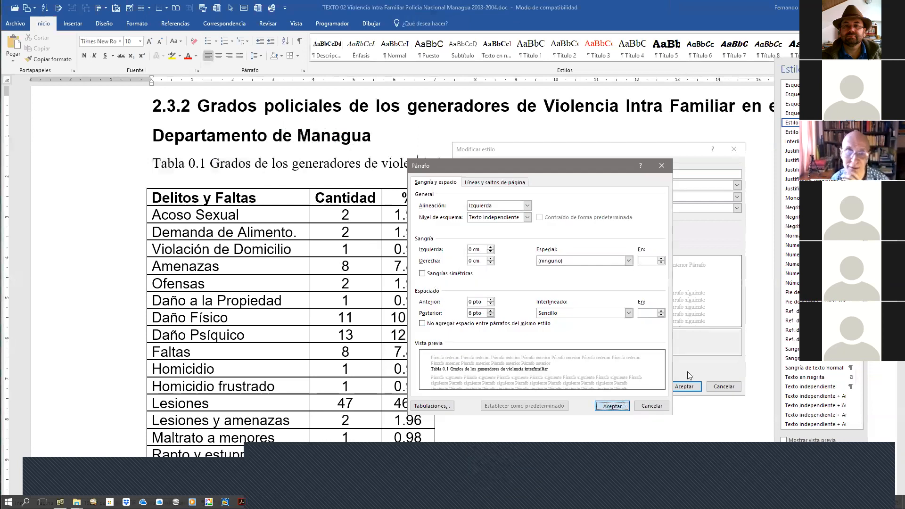
click(683, 386)
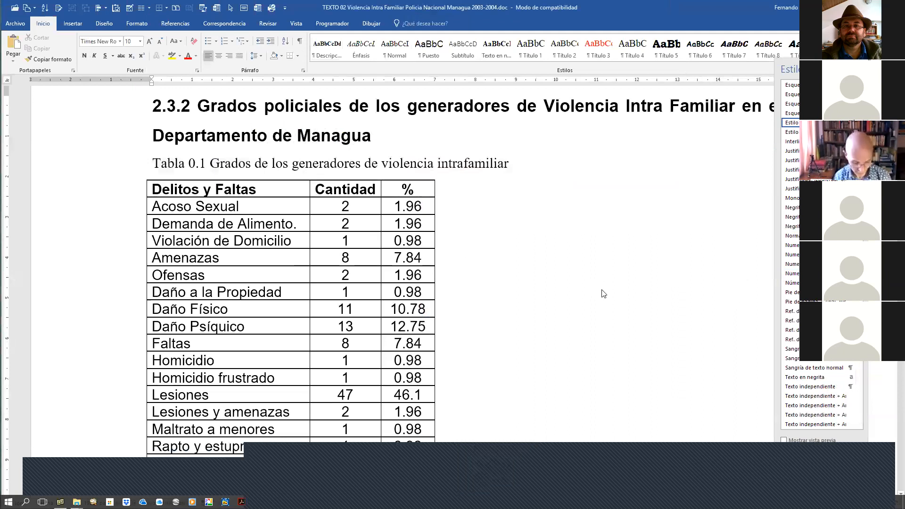
Step: View the document in full screen and examine how the Tabla 0.1 caption sits between its heading and table
key(alt+v)
key(r)
key(ctrl+F1)
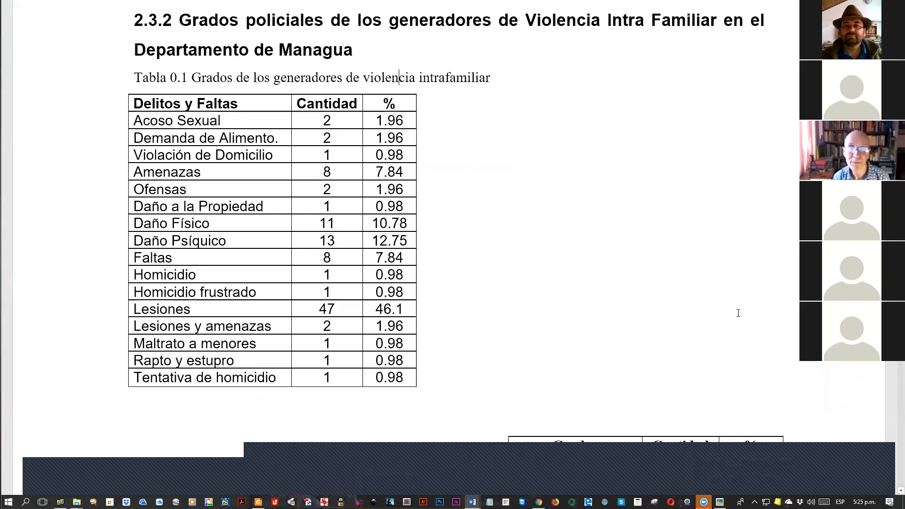
scroll(737, 312, down, 10)
scroll(738, 313, up, 1)
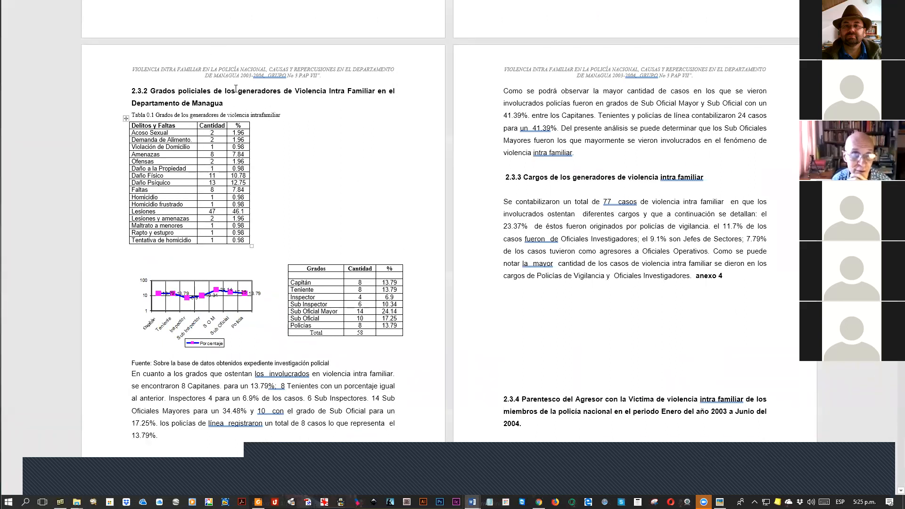
double_click(260, 114)
click(270, 113)
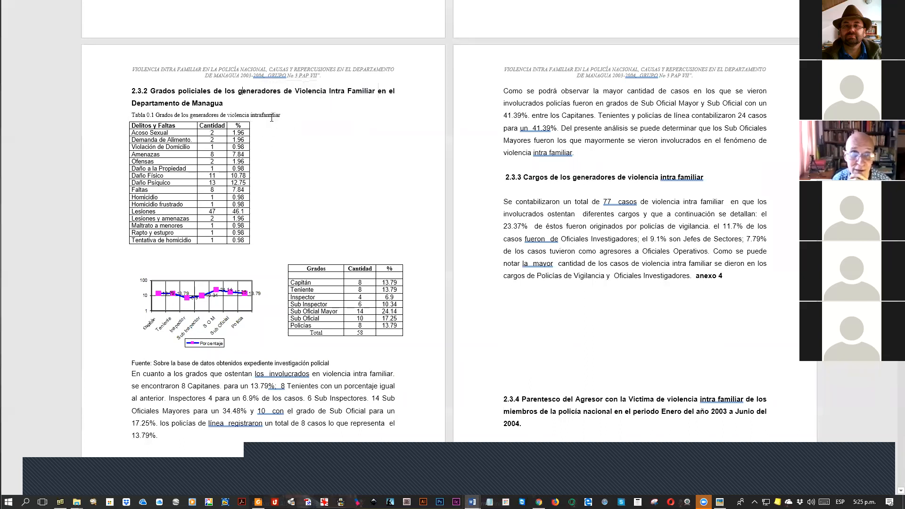
key(Escape)
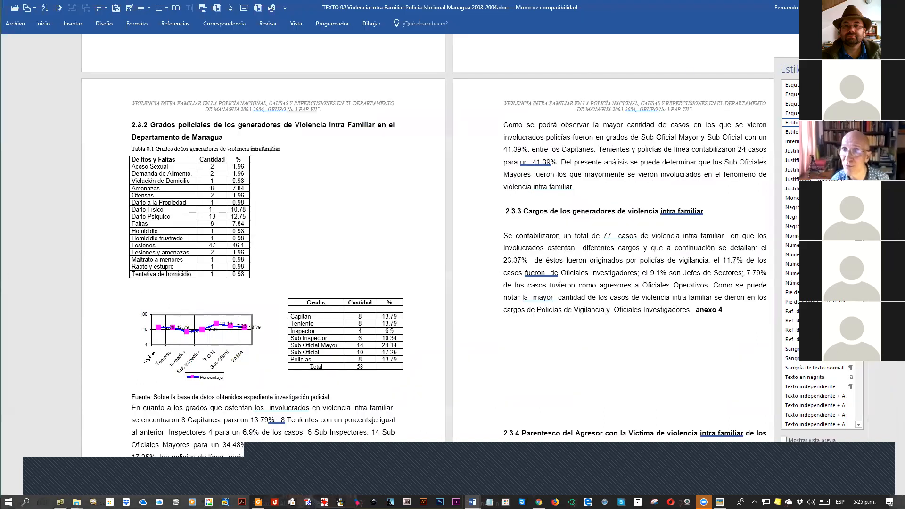
Step: Change the Estilo Descripción + Sin Negrita style's font to Arial 12 pt and save the modified style
click(851, 123)
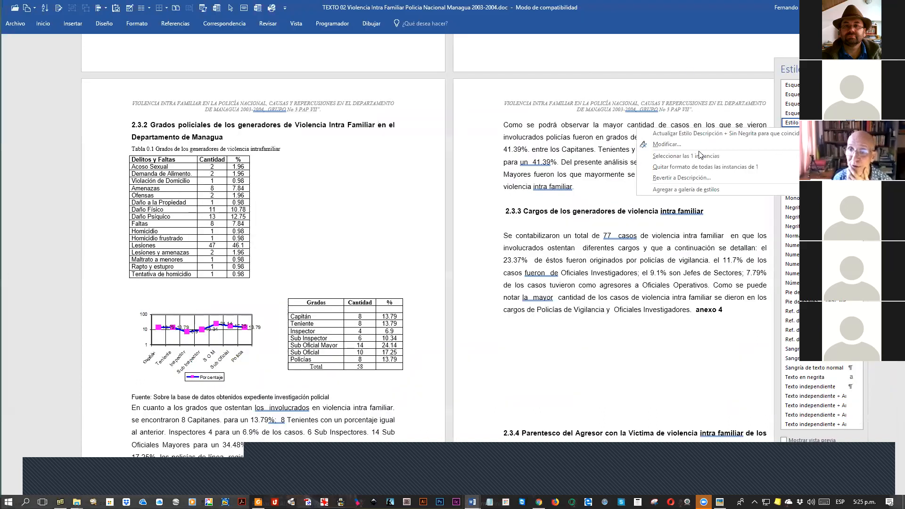
click(822, 69)
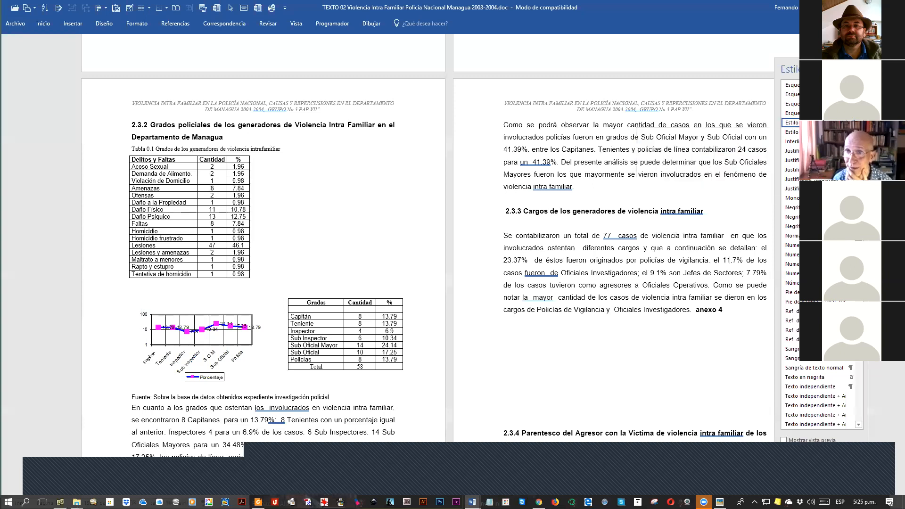
click(851, 122)
click(749, 146)
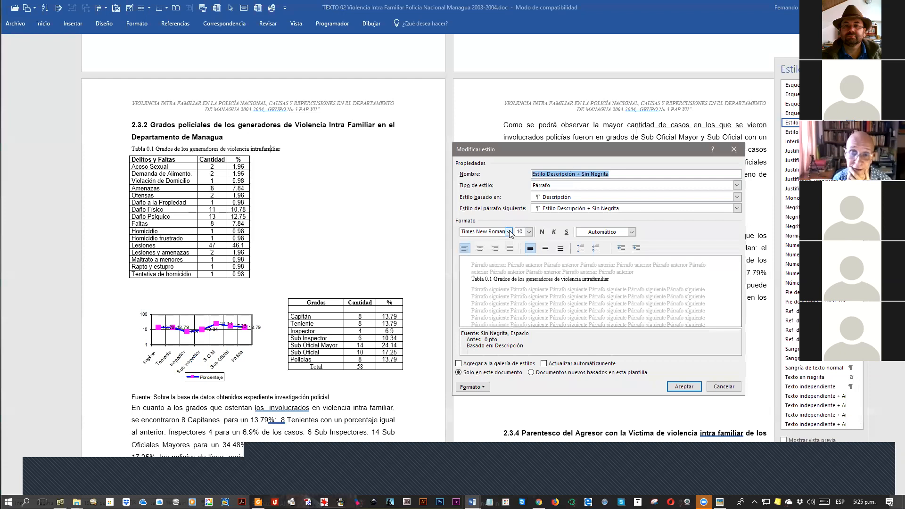
click(509, 231)
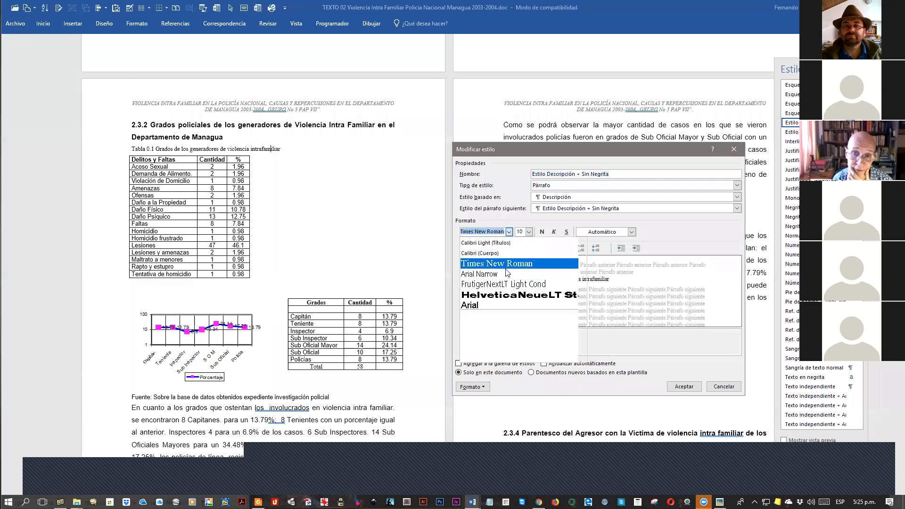
click(478, 305)
double_click(523, 234)
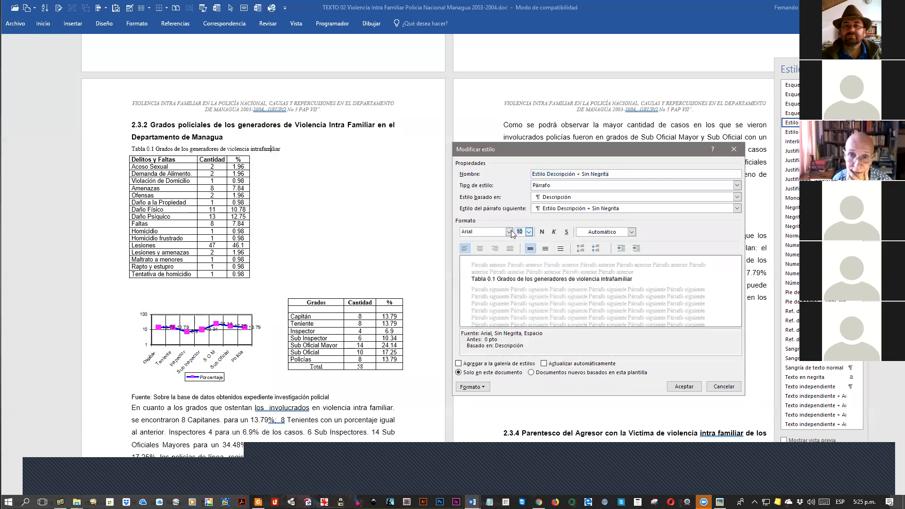
text(12)
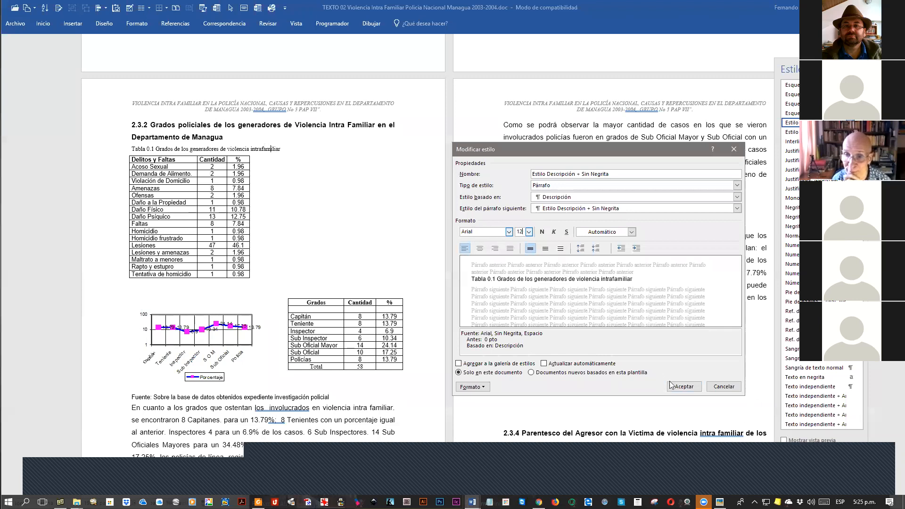
click(684, 387)
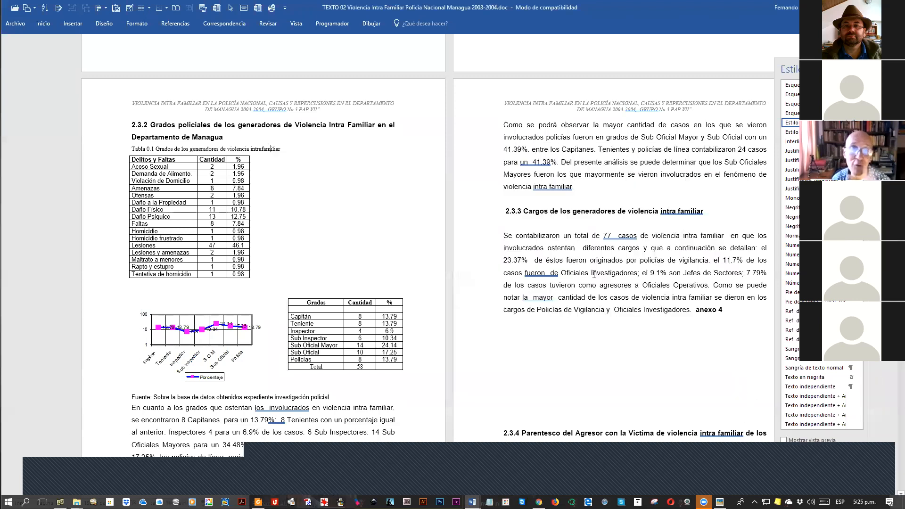
click(318, 149)
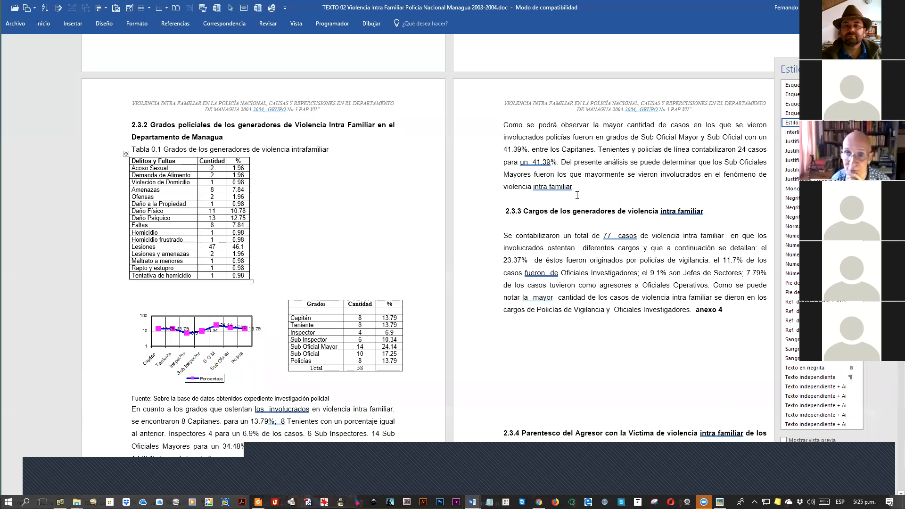
Step: Move the style list aside and browse forward to the table of cases handled by the División de Asuntos Internos
drag(771, 105, 795, 104)
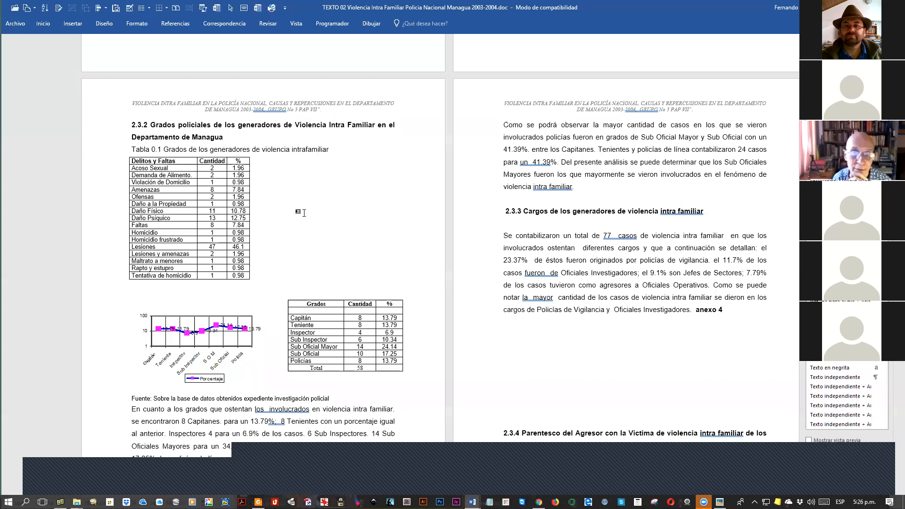
click(301, 214)
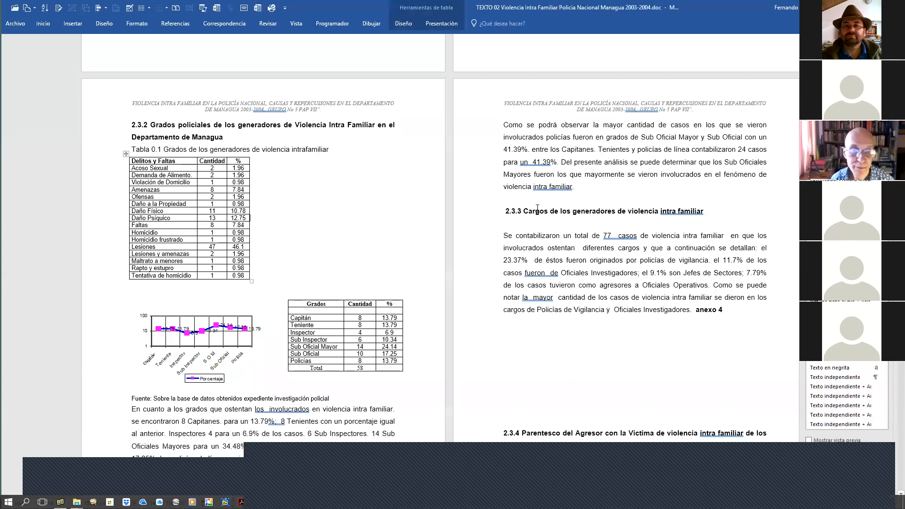
key(Page_Down)
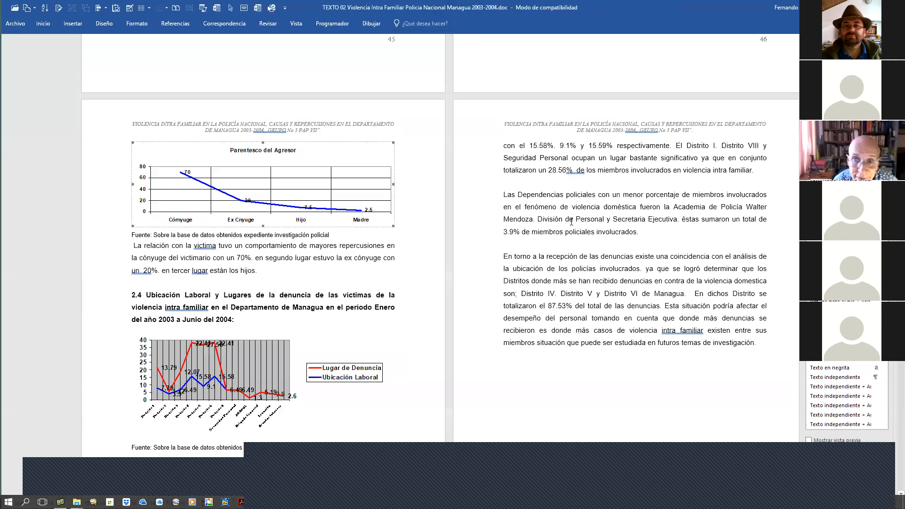
key(Page_Down)
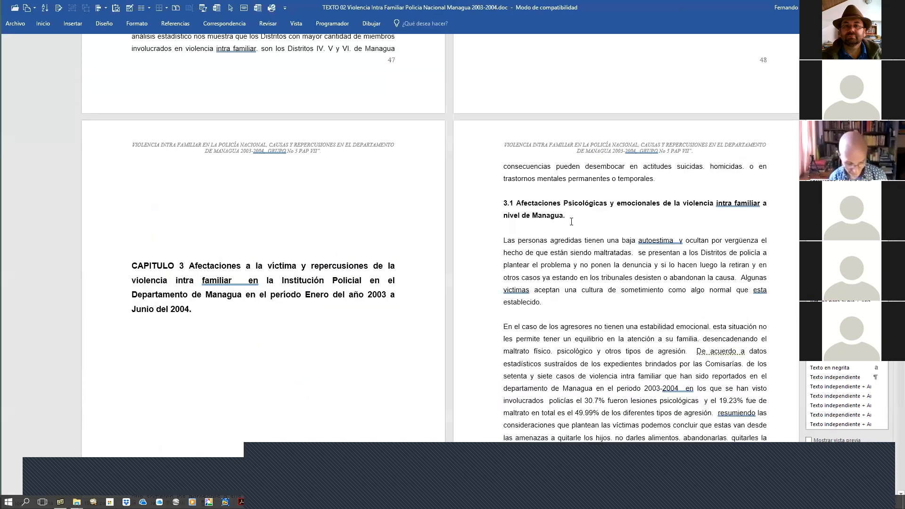
key(Page_Down)
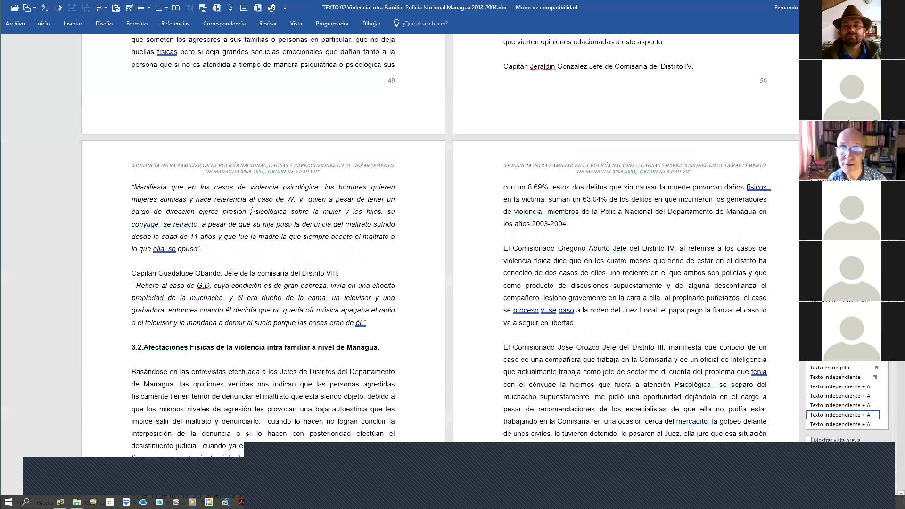
key(Page_Down)
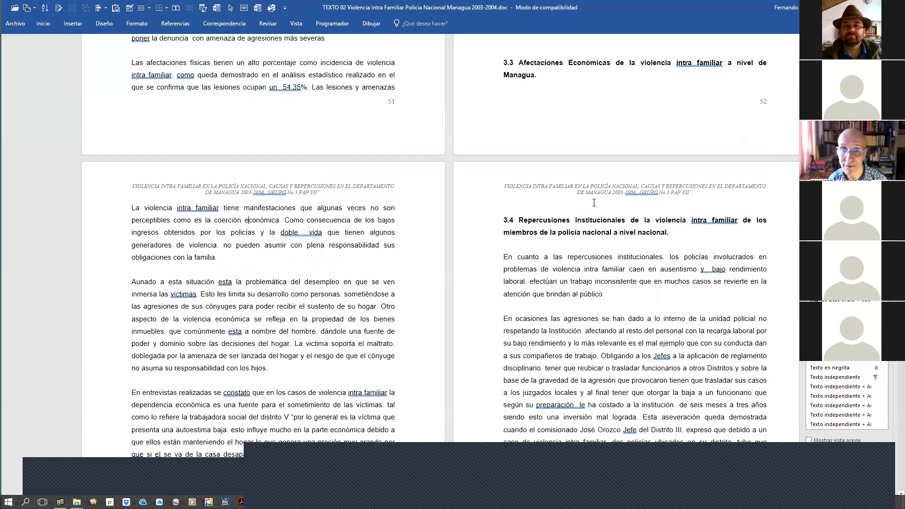
key(Page_Down)
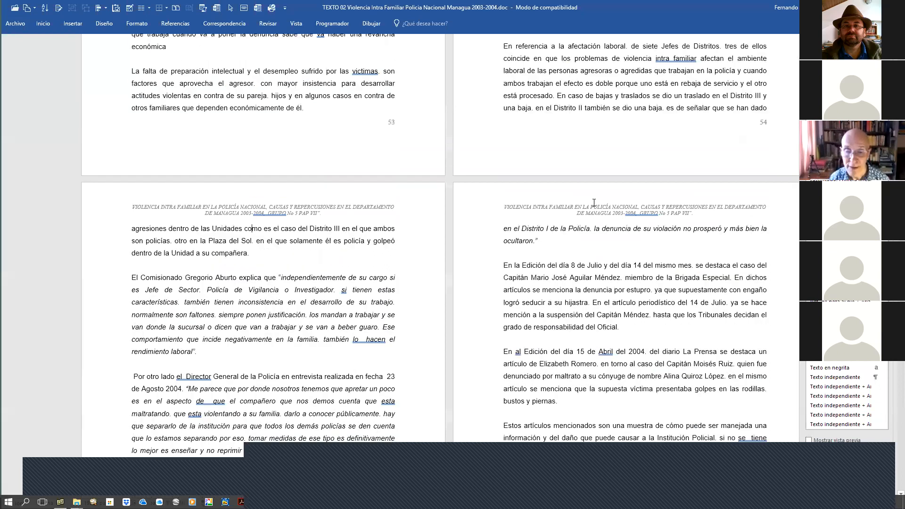
scroll(493, 262, down, 1)
key(Page_Down)
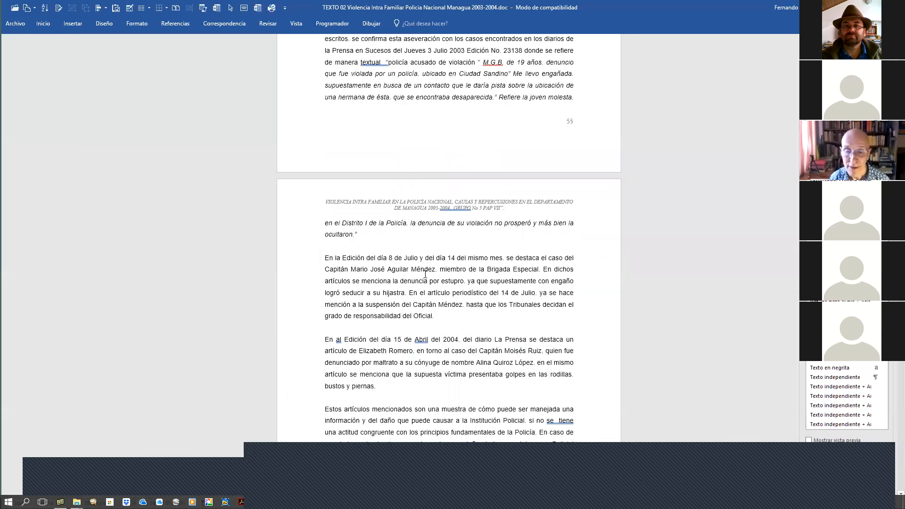
key(Page_Down)
key(Page_Down)
key(Page_Down)
key(Page_Down)
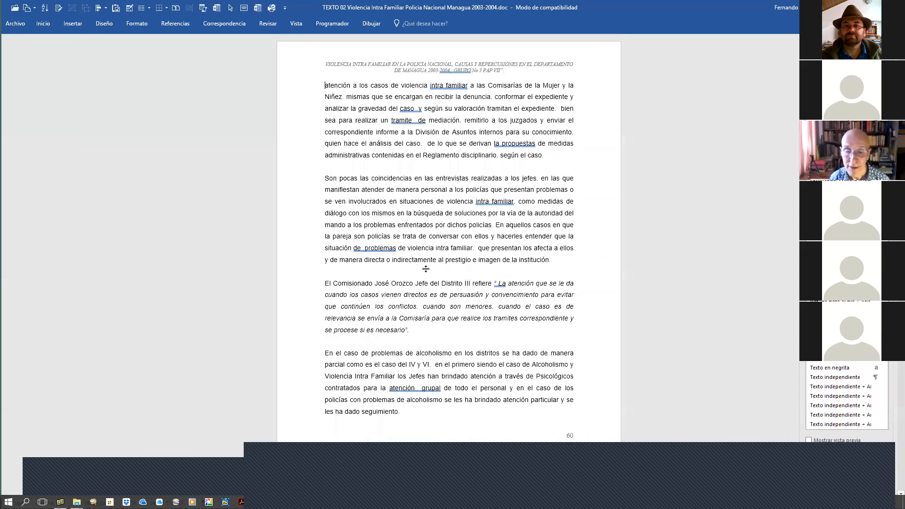
key(Page_Down)
key(Page_Down)
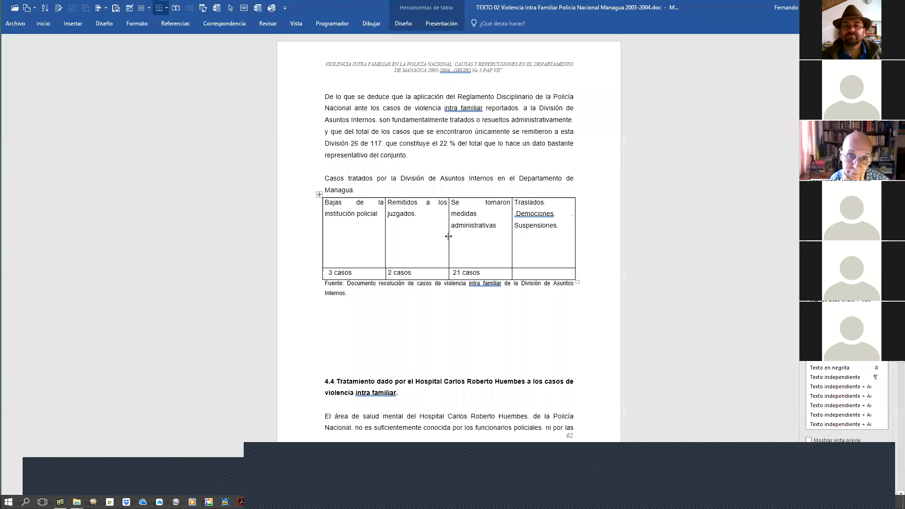
Step: Adjust the column border between Remitidos a los juzgados and Se tomaron medidas administrativas, leaving the former column slightly wider
drag(448, 236, 475, 237)
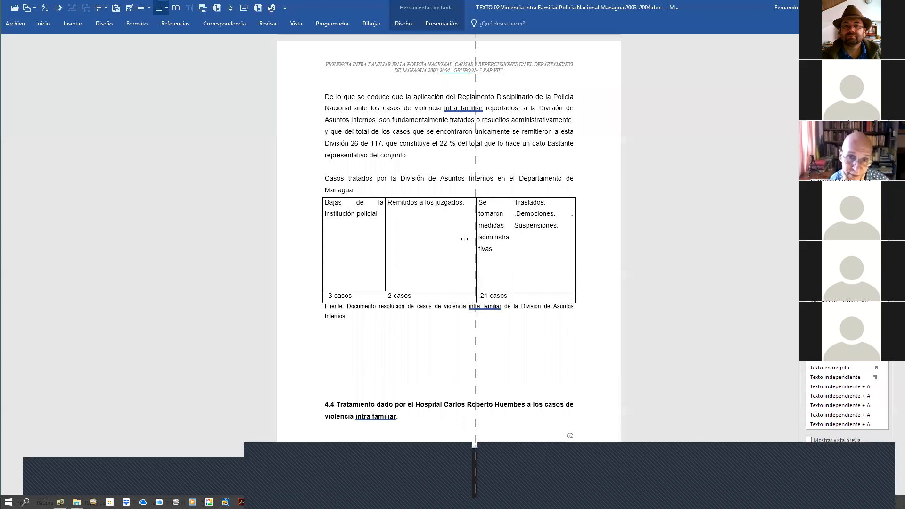
drag(419, 245, 473, 248)
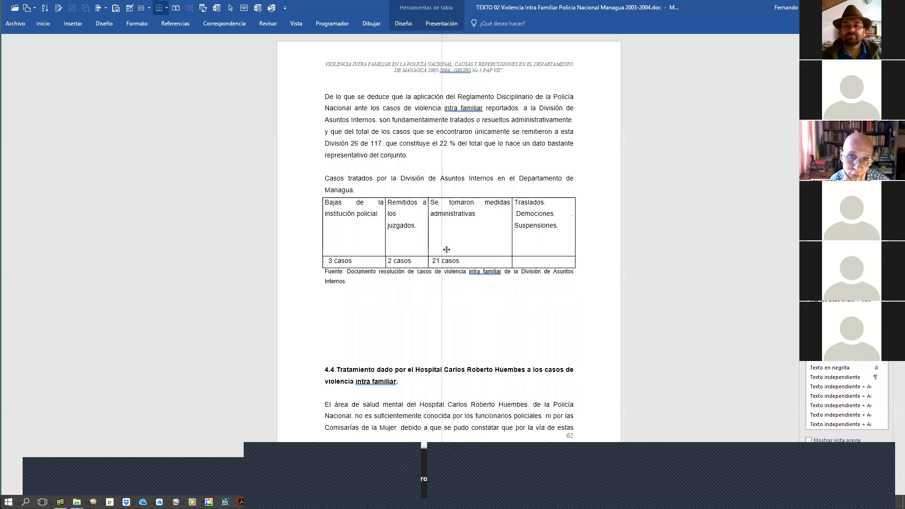
mouse_move(451, 252)
mouse_down()
mouse_move(499, 252)
mouse_move(444, 252)
mouse_move(466, 255)
mouse_move(441, 268)
mouse_move(443, 240)
mouse_move(451, 269)
mouse_up()
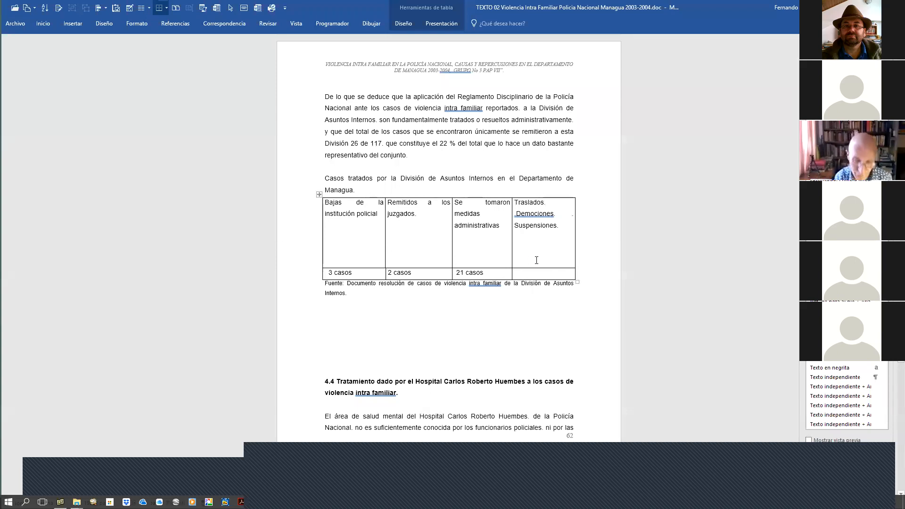
Step: Toggle the formatting marks, leaving them shown, and examine the cell contents and spacing of the Asuntos Internos cases table
key(ctrl+shift+8)
scroll(536, 260, up, 3)
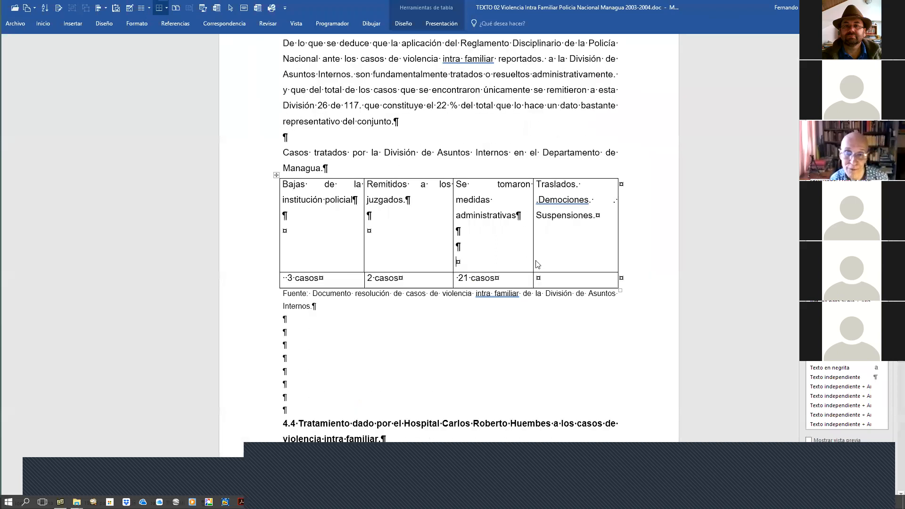
scroll(536, 264, up, 2)
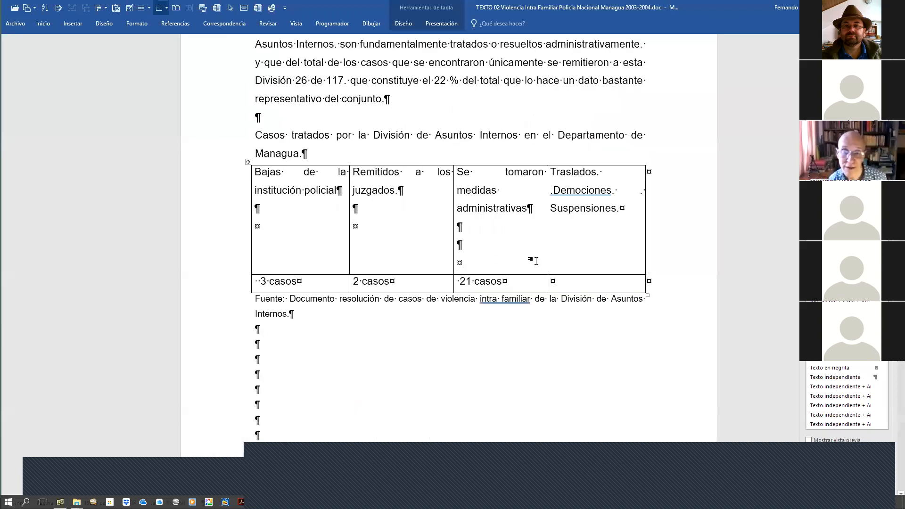
scroll(535, 260, up, 2)
scroll(701, 307, up, 1)
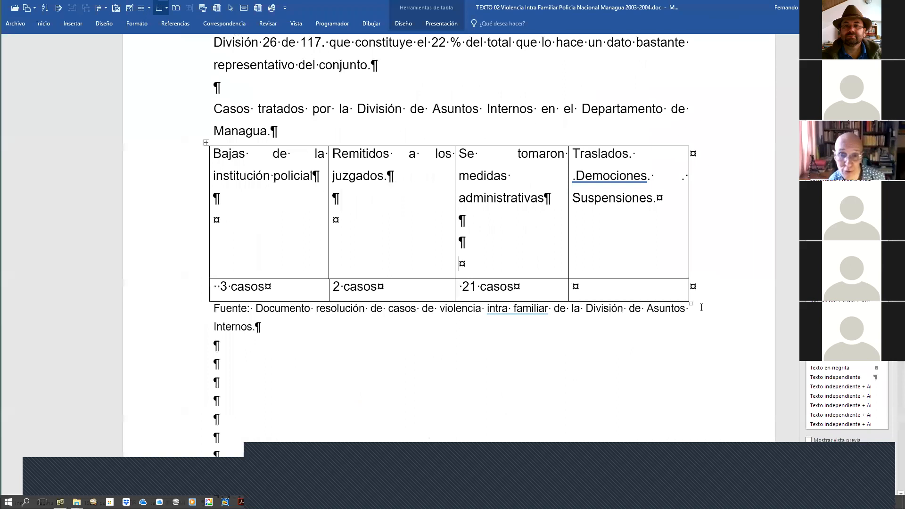
key(ctrl+shift+8)
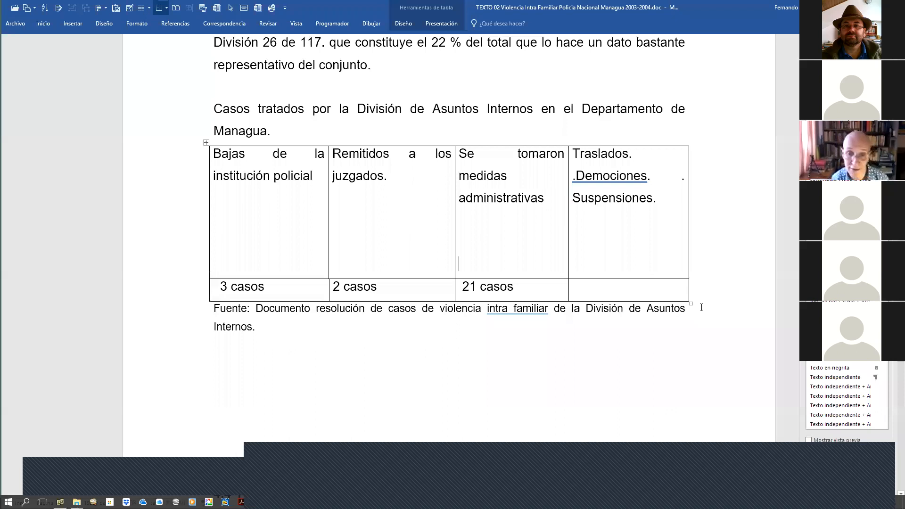
scroll(701, 307, up, 1)
key(ctrl+shift+8)
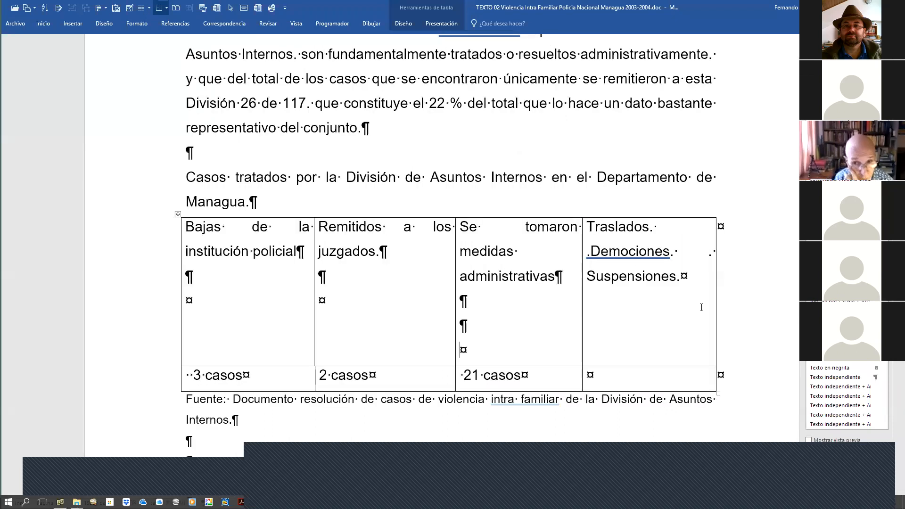
Step: Delete the empty paragraphs below the text in the Se tomaron medidas administrativas header cell and hide the formatting marks
key(BackSpace)
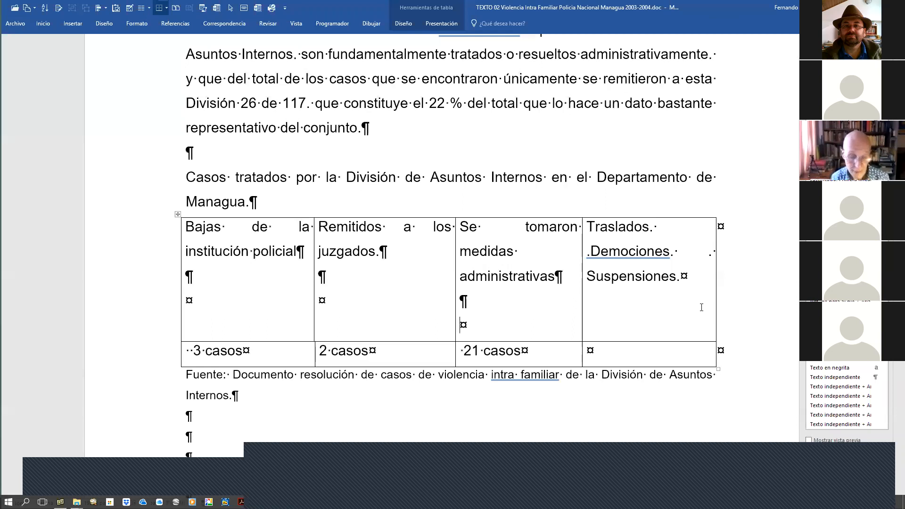
key(BackSpace)
key(BackSpace)
key(ctrl+shift+8)
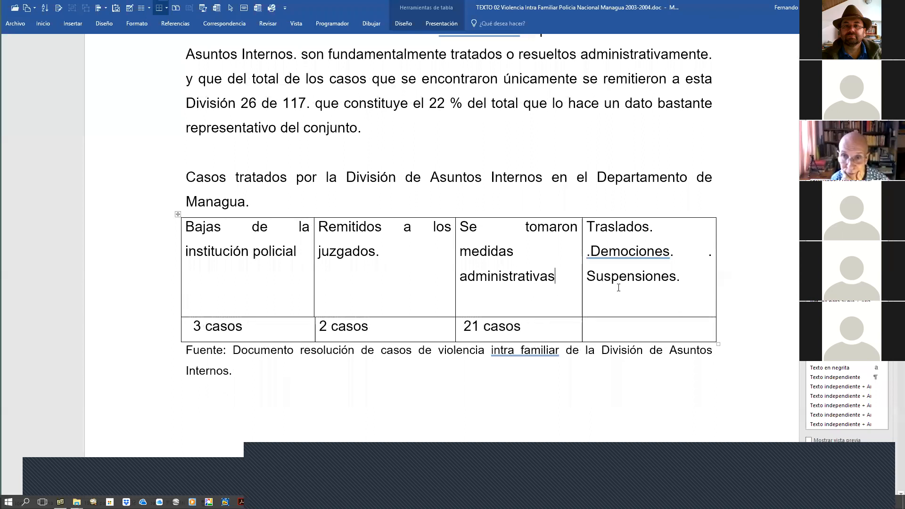
Step: Remove the empty paragraphs from the Remitidos a los juzgados and Bajas de la institución policial cells, leaving formatting marks hidden
key(ctrl+shift+8)
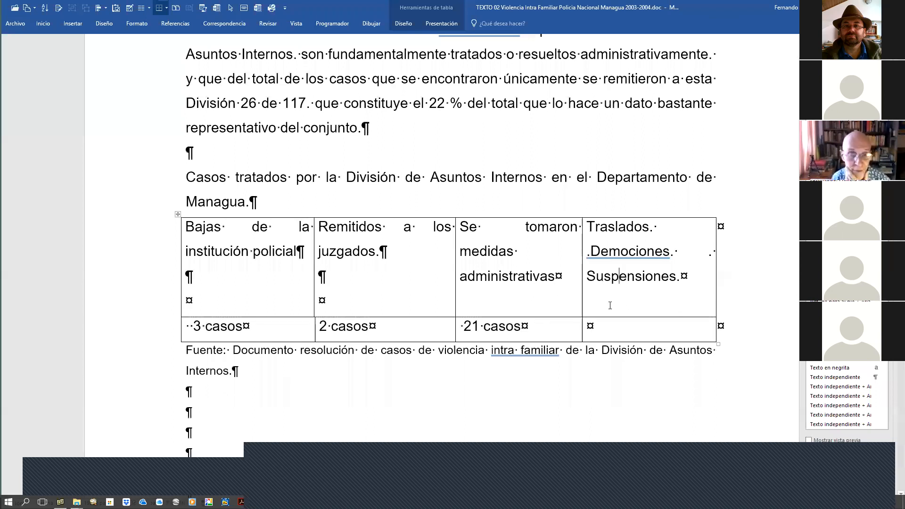
click(395, 305)
key(BackSpace)
key(BackSpace)
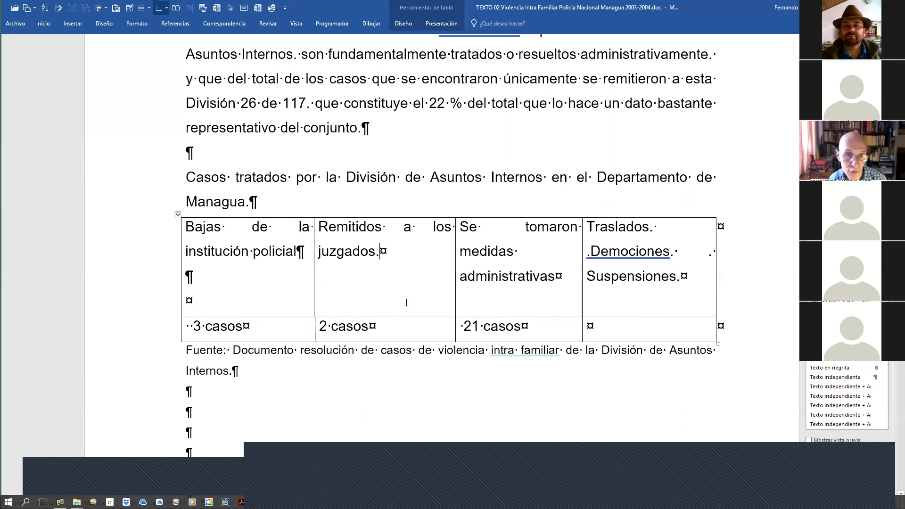
key(ctrl+Up)
key(ctrl+Up)
key(BackSpace)
key(BackSpace)
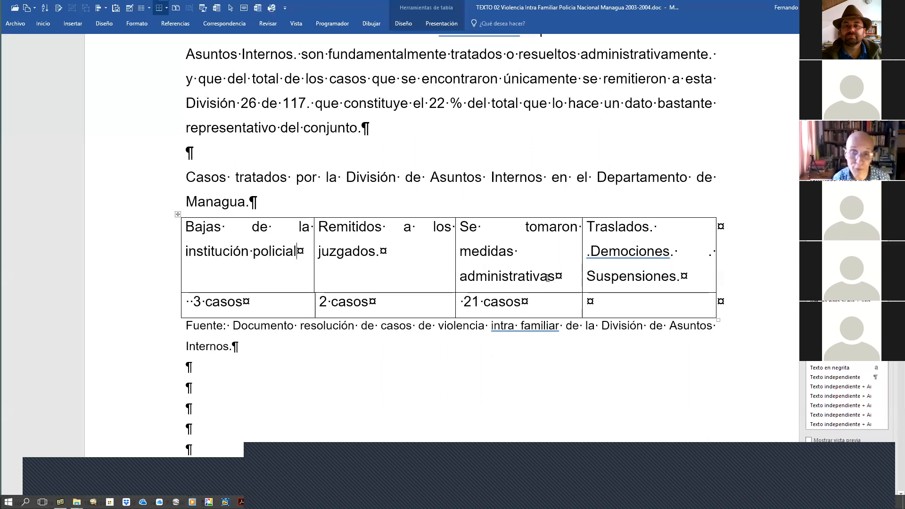
key(ctrl+shift+8)
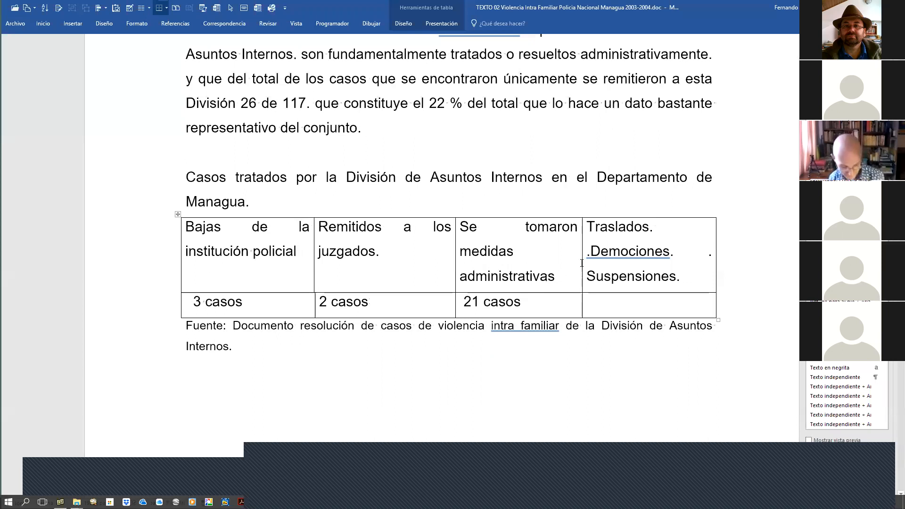
Step: Clear the direct paragraph formatting from all cells of the Asuntos Internos cases table
scroll(574, 247, down, 10)
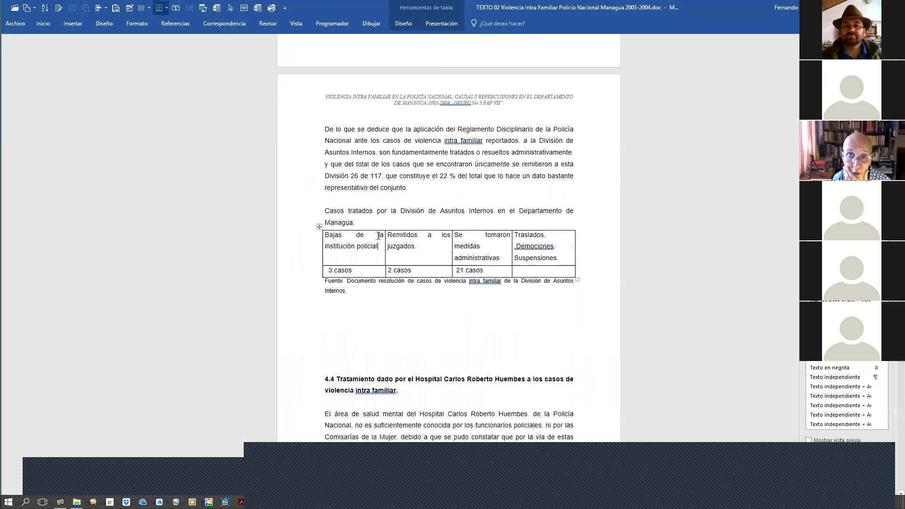
click(330, 236)
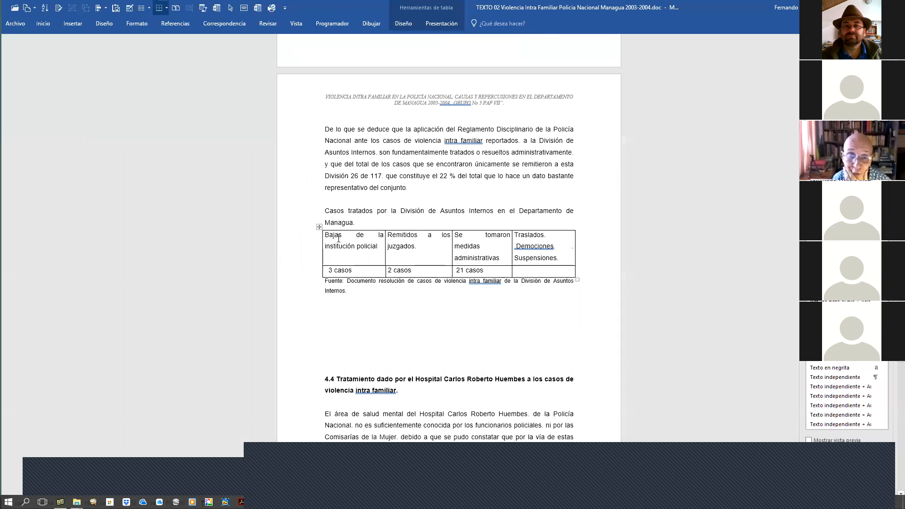
shift+click(423, 253)
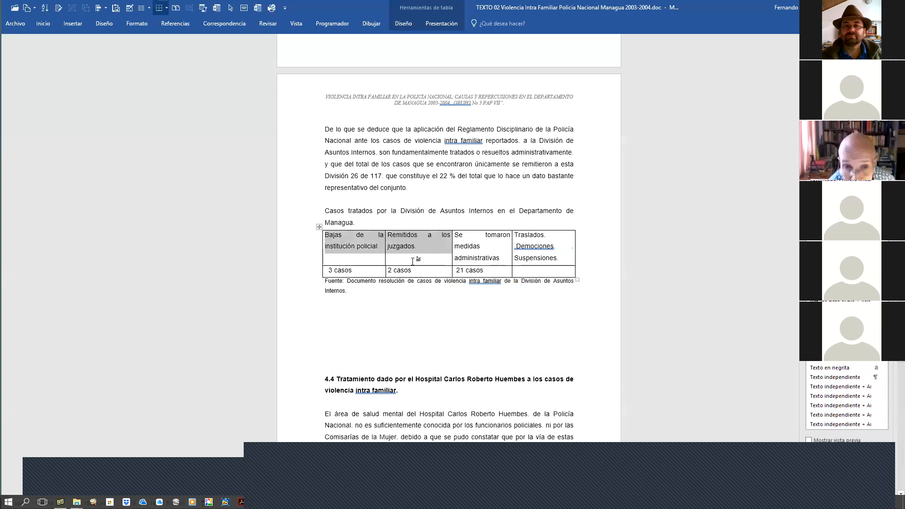
click(412, 261)
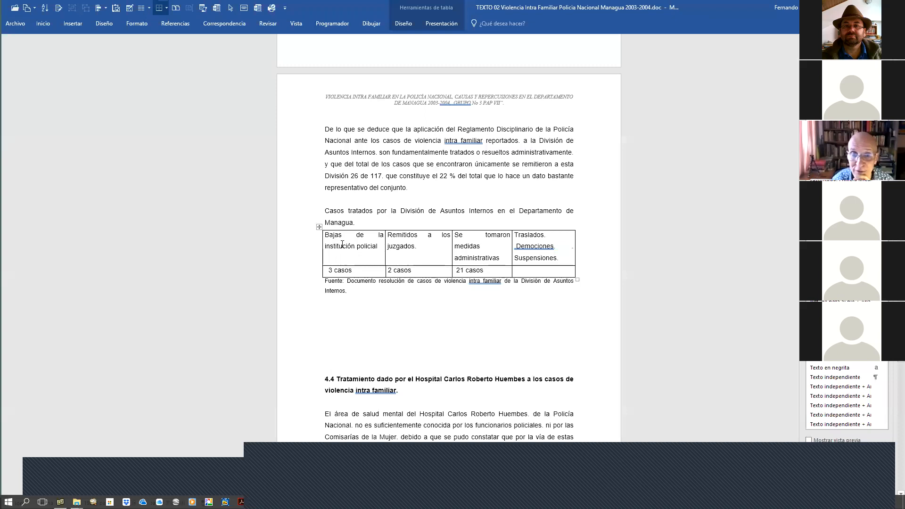
drag(367, 243, 511, 242)
scroll(511, 238, up, 2)
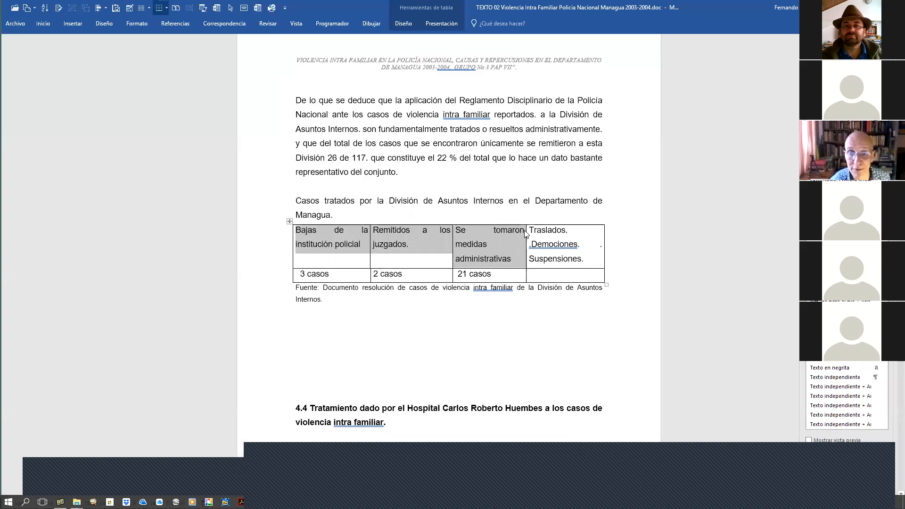
scroll(542, 245, up, 2)
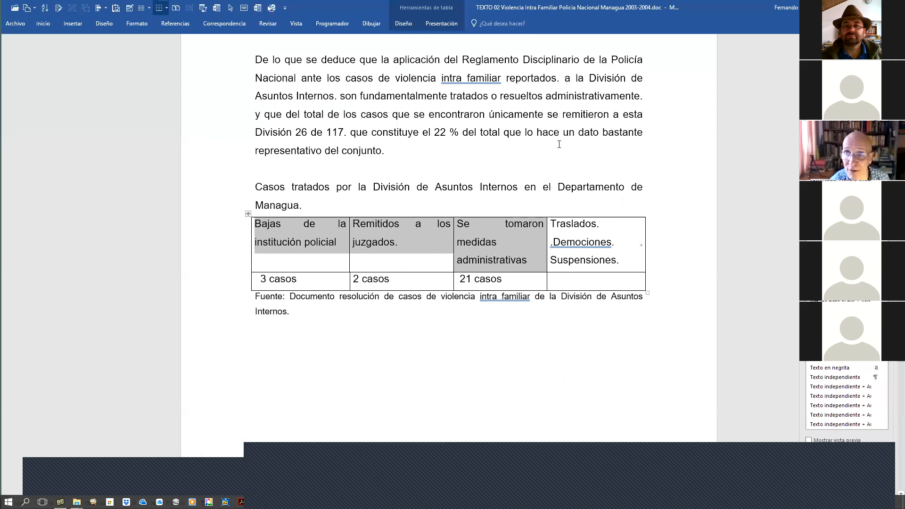
scroll(512, 219, up, 2)
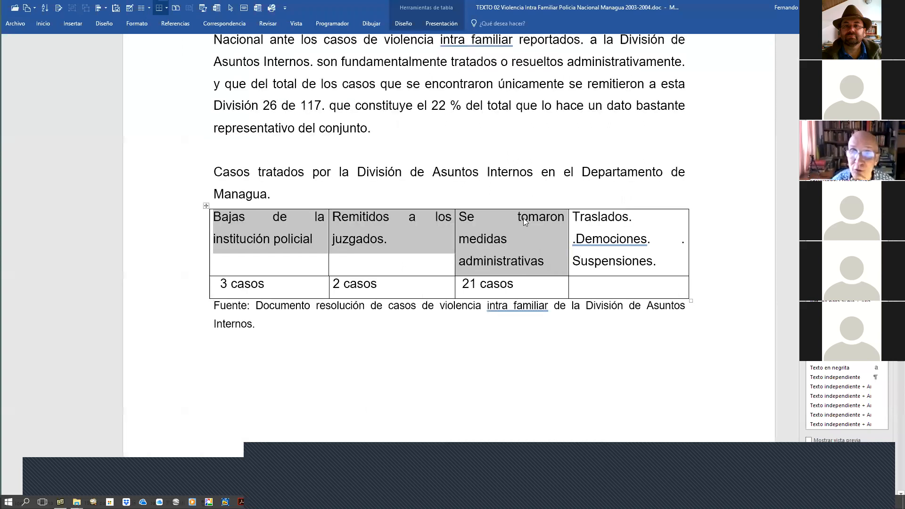
scroll(523, 216, up, 1)
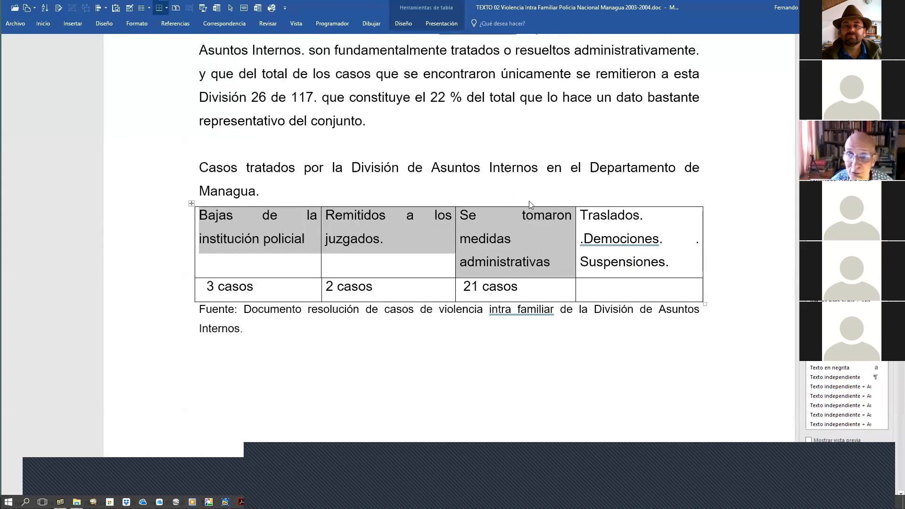
scroll(526, 229, up, 1)
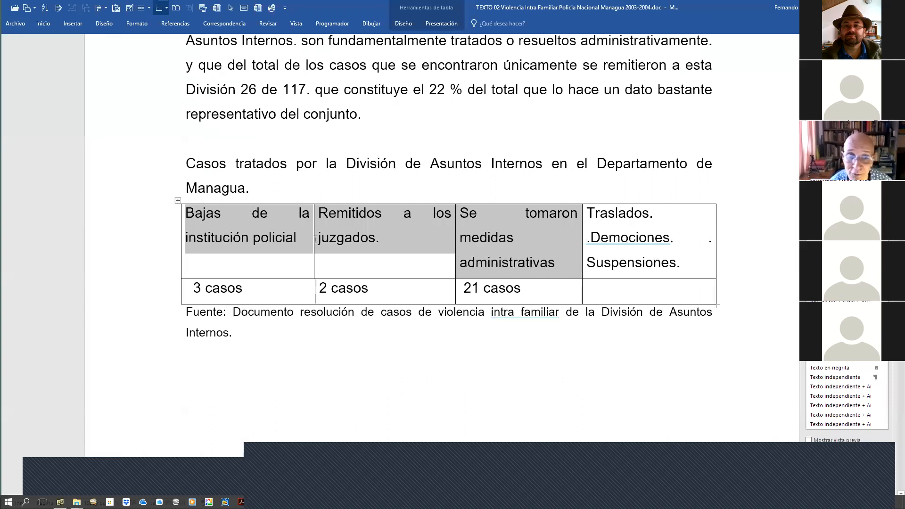
scroll(495, 253, up, 1)
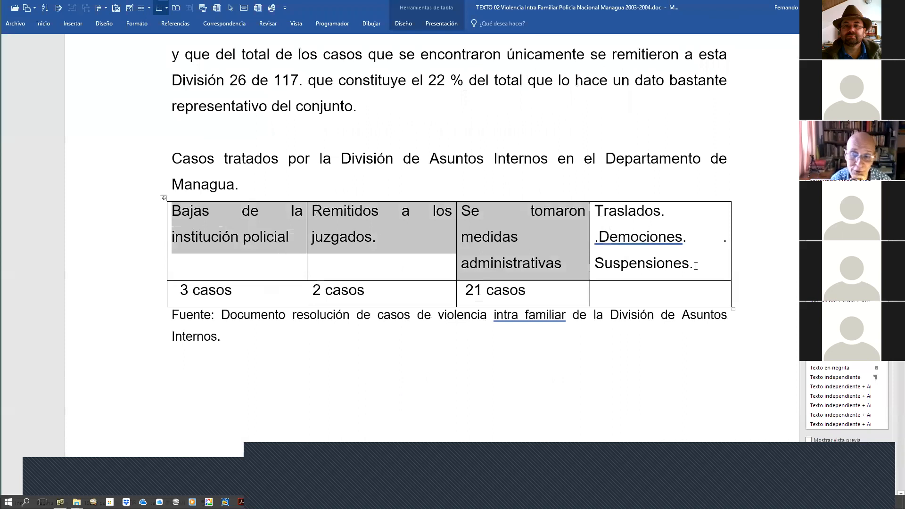
drag(686, 301, 692, 291)
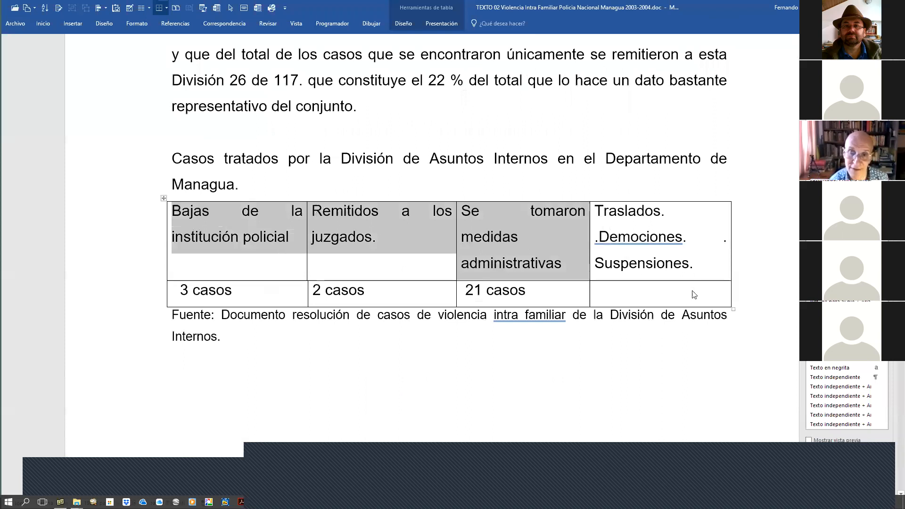
key(ctrl+q)
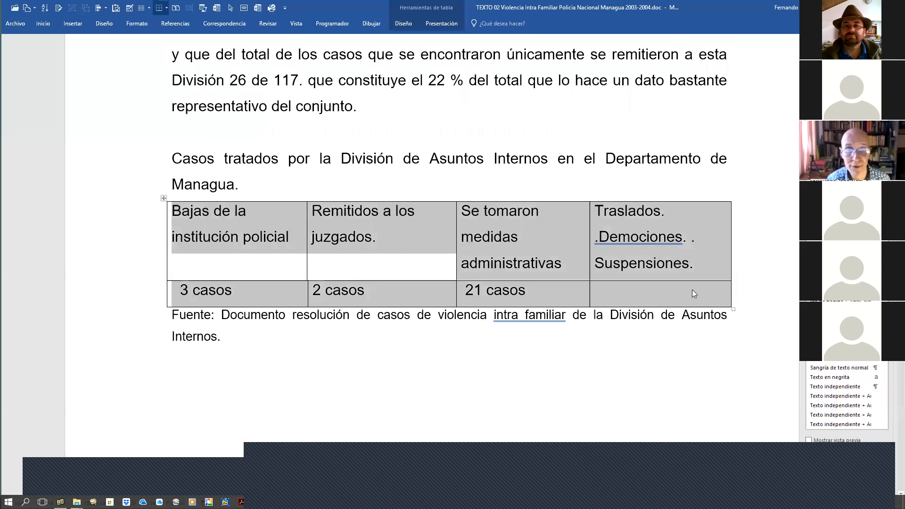
click(283, 244)
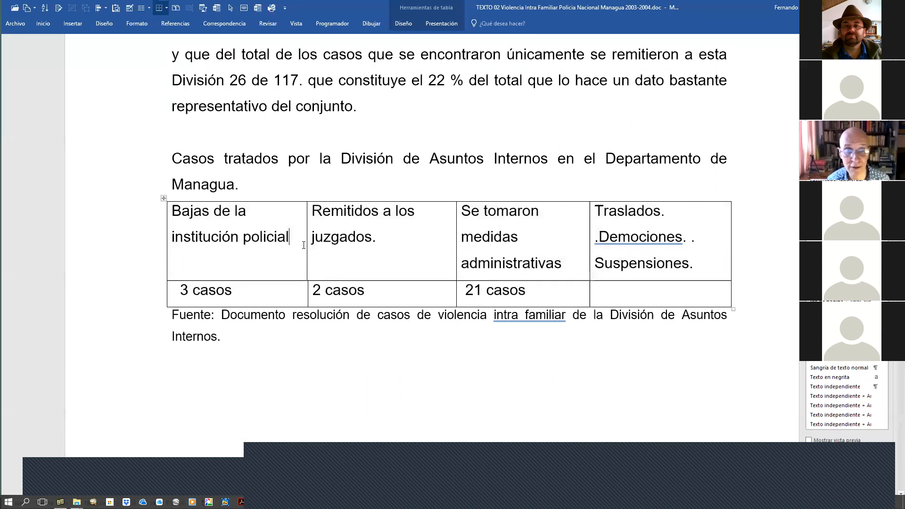
Step: Clear the direct character formatting from the text of the entire Asuntos Internos cases table
click(163, 198)
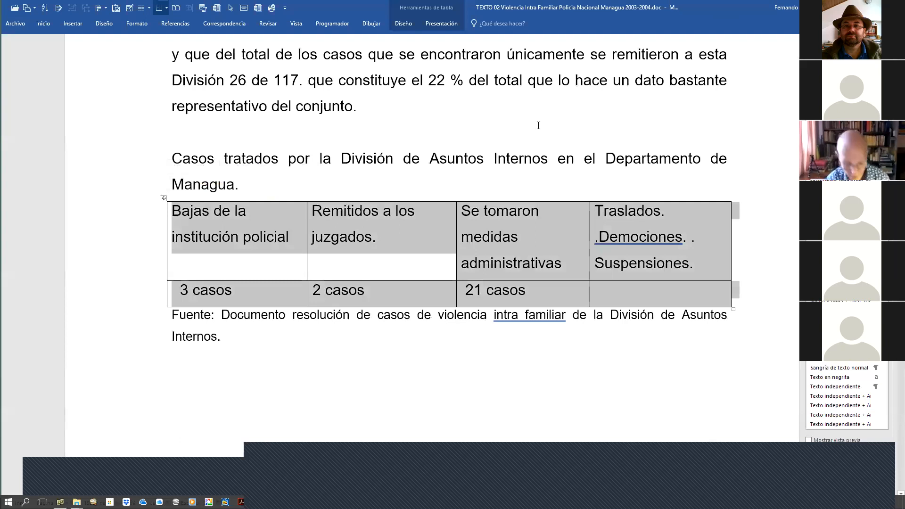
key(ctrl+space)
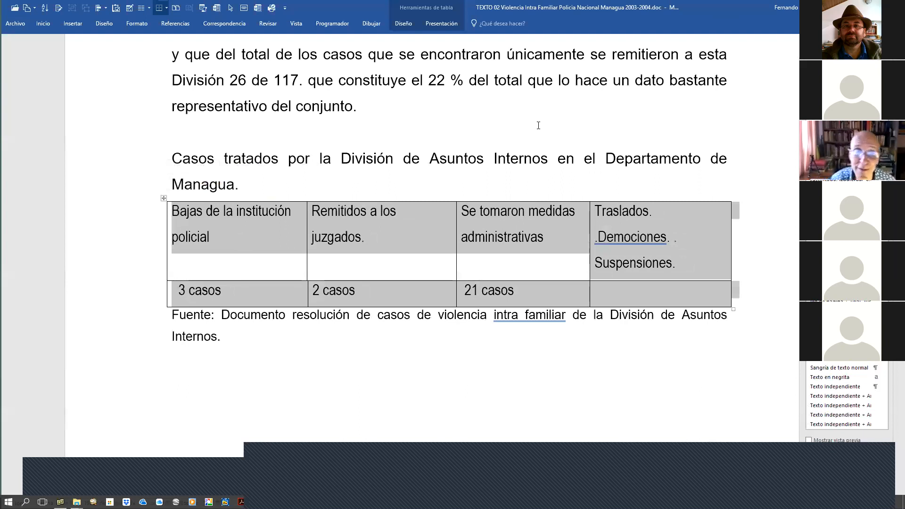
click(222, 220)
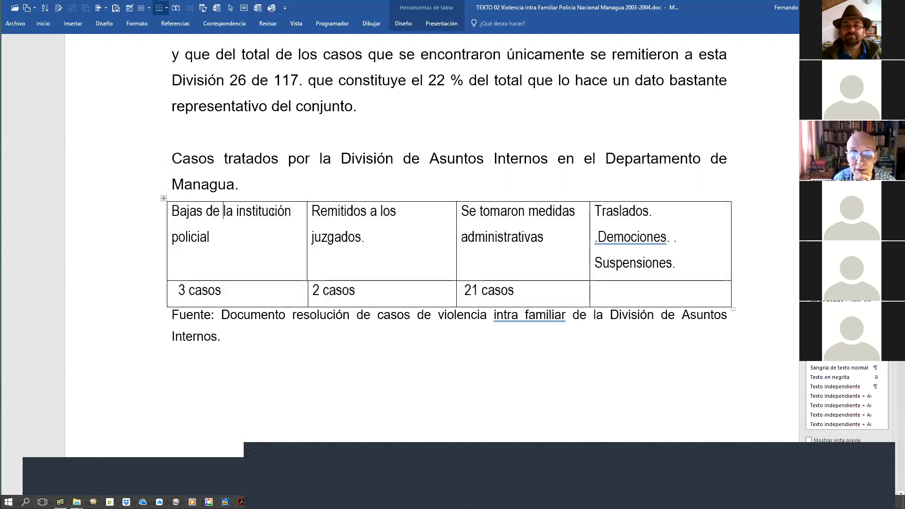
Step: Delete the stray period and extra space after Demociones in the last header cell
click(681, 239)
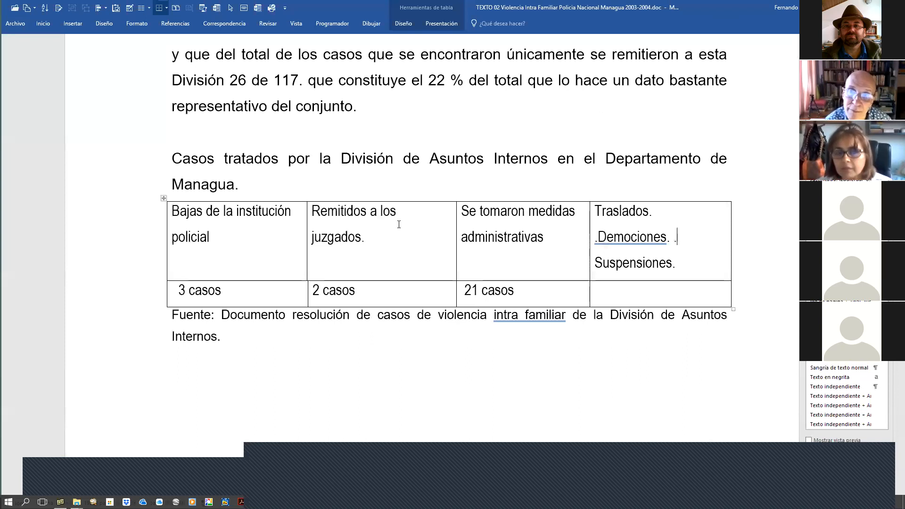
key(BackSpace)
key(BackSpace)
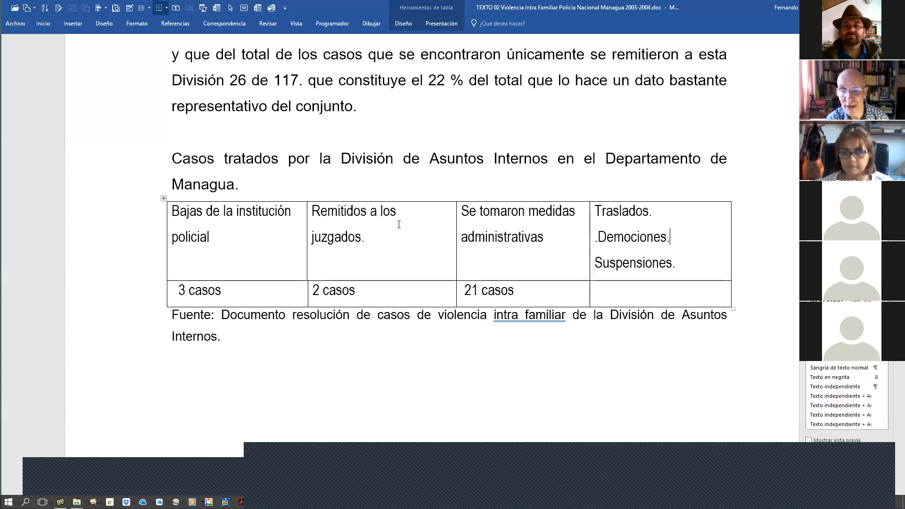
Step: In the hyphenation settings, enable automatic document hyphenation and limit consecutive hyphens to 2
key(alt+g)
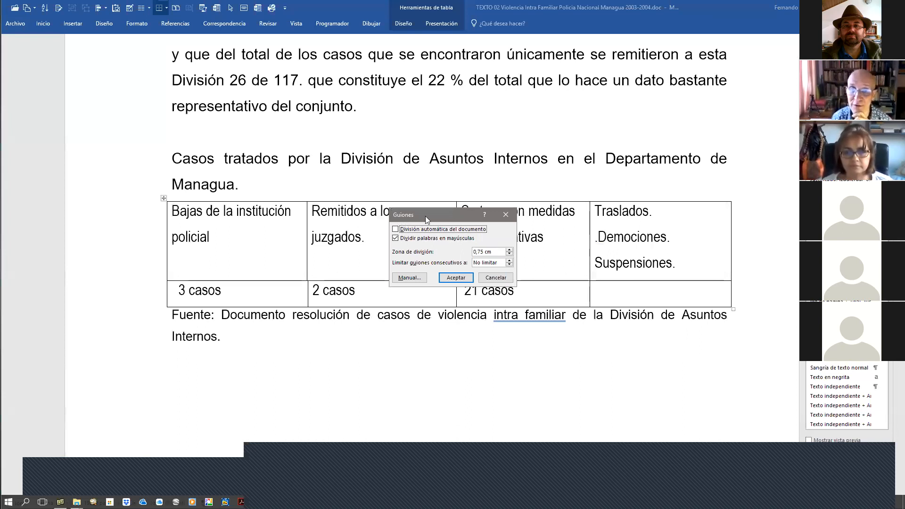
drag(429, 215, 464, 117)
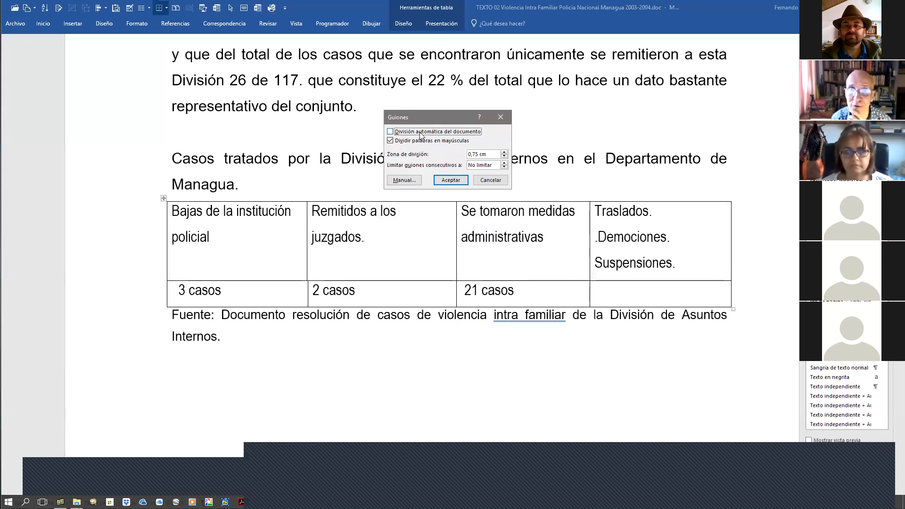
click(390, 132)
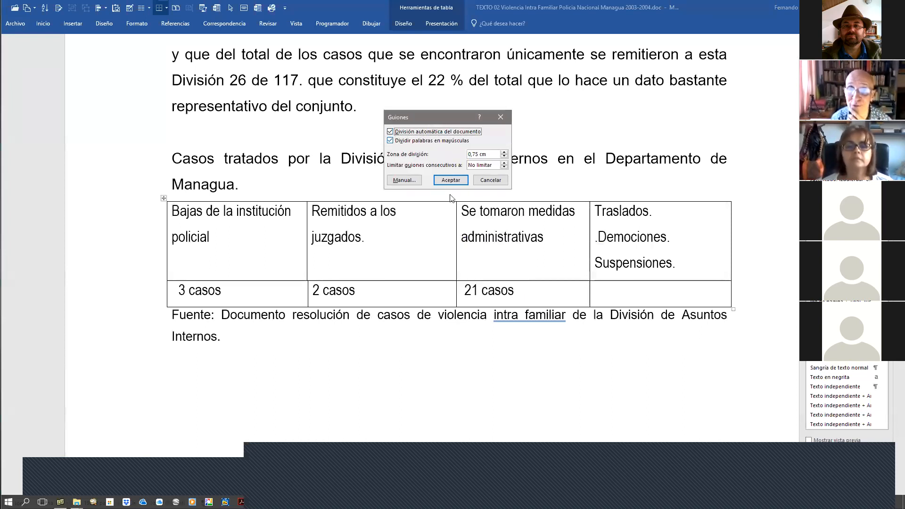
click(503, 167)
click(504, 163)
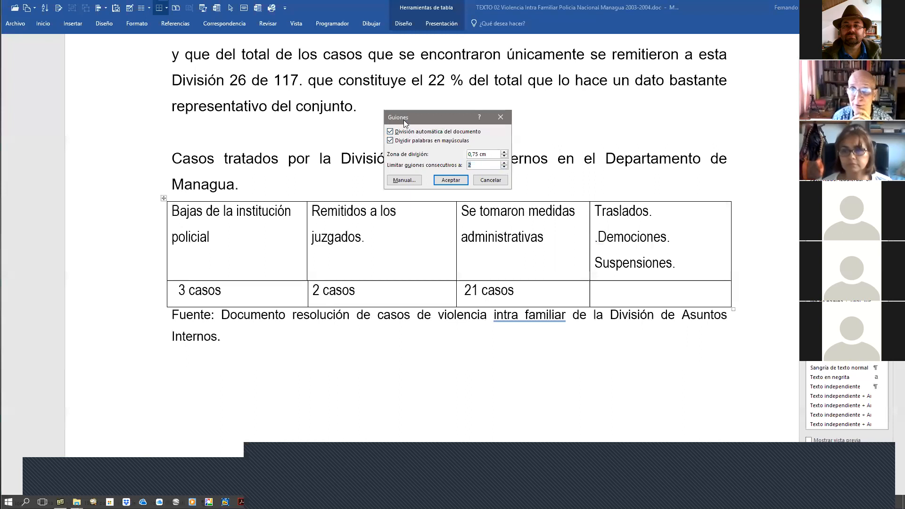
drag(460, 118, 455, 124)
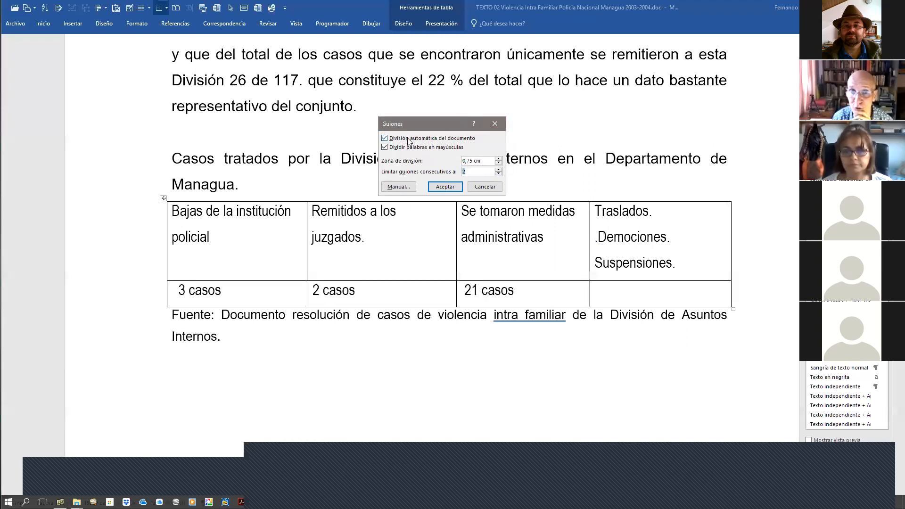
Step: Set the hyphenation zone to 1 cm, apply the hyphenation settings, and check the table and its source line
click(473, 160)
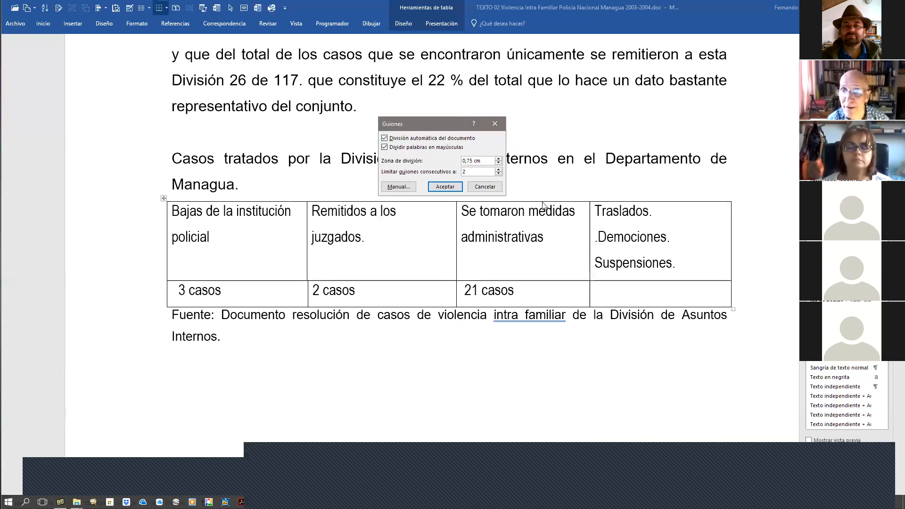
key(BackSpace)
key(BackSpace)
text(1)
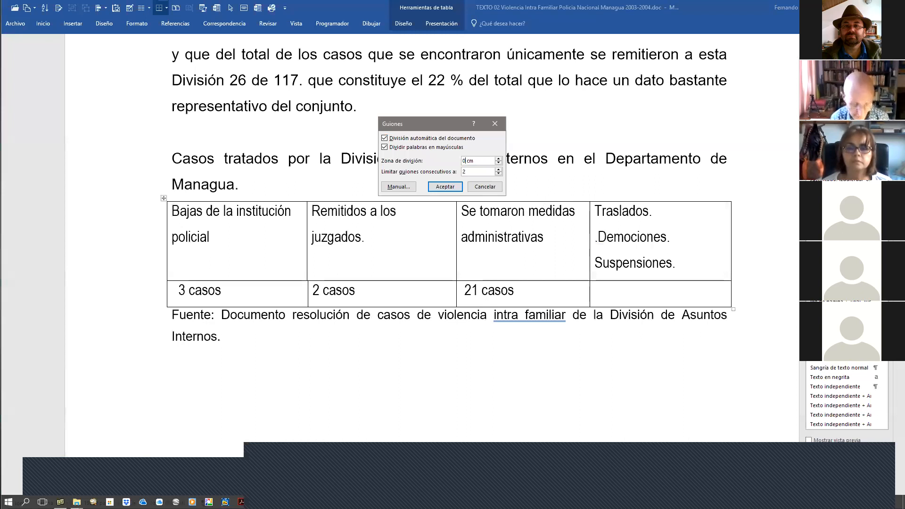
key(BackSpace)
key(BackSpace)
text(1)
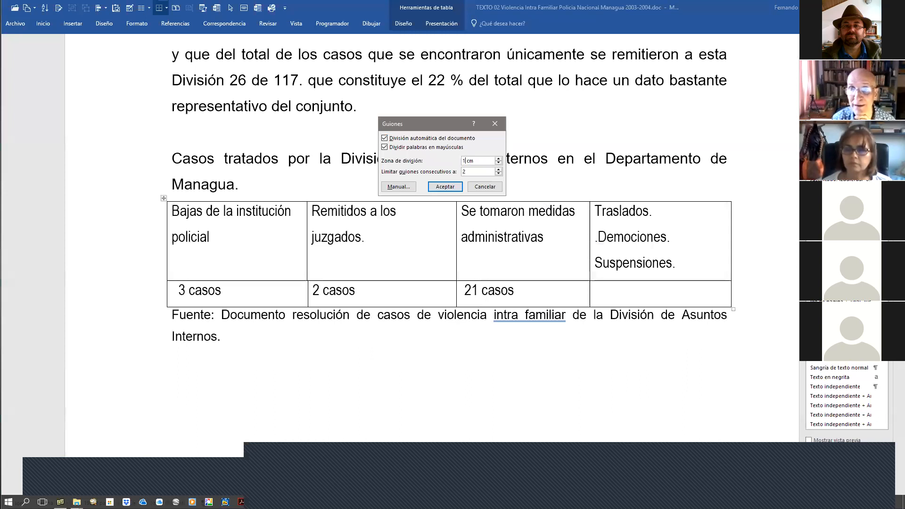
click(454, 186)
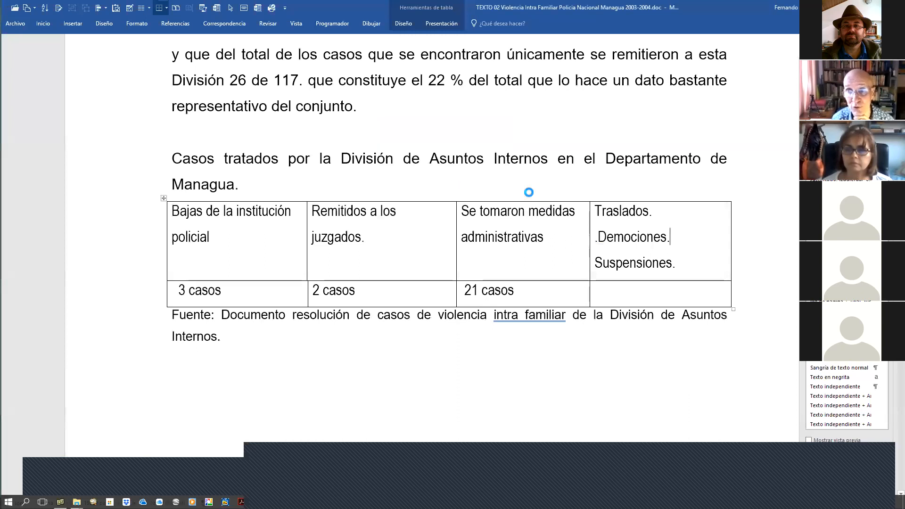
click(699, 238)
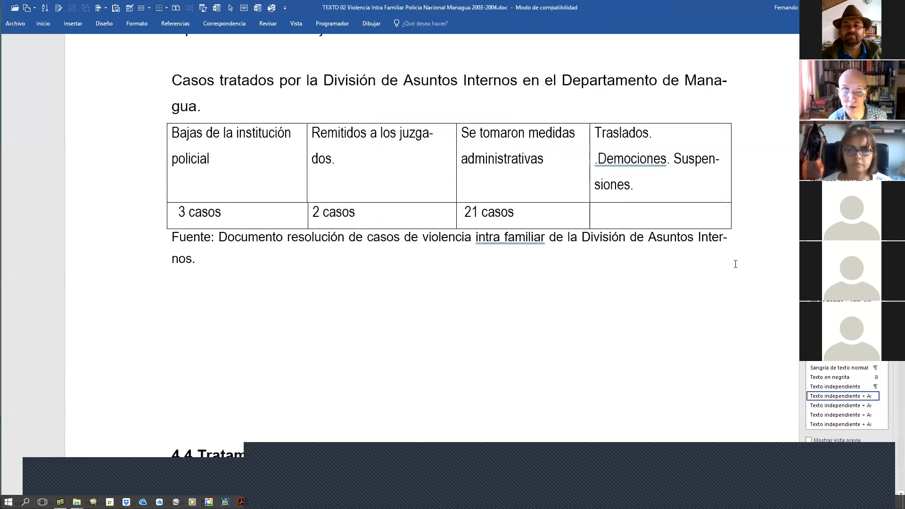
scroll(735, 264, up, 1)
scroll(753, 264, up, 2)
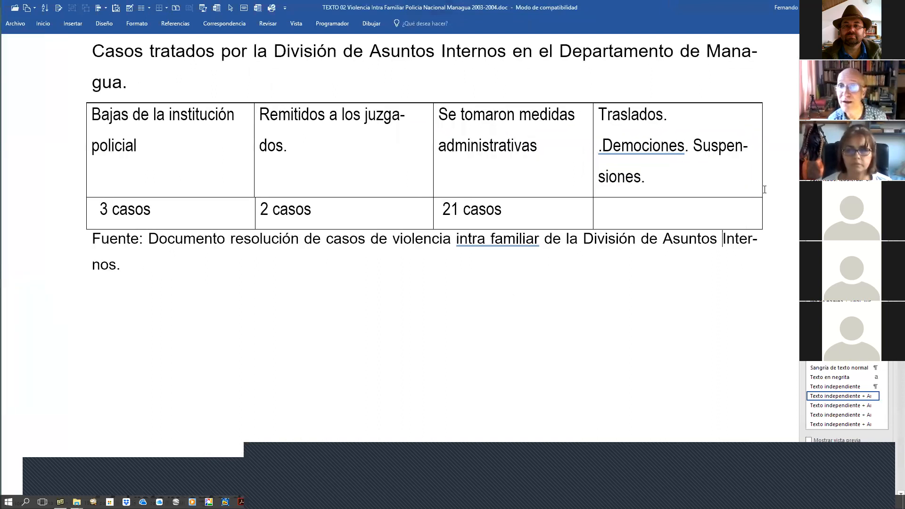
Step: Examine the end-of-line hyphenation in the Asuntos Internos cases table, its source line and the surrounding paragraphs
scroll(767, 196, up, 1)
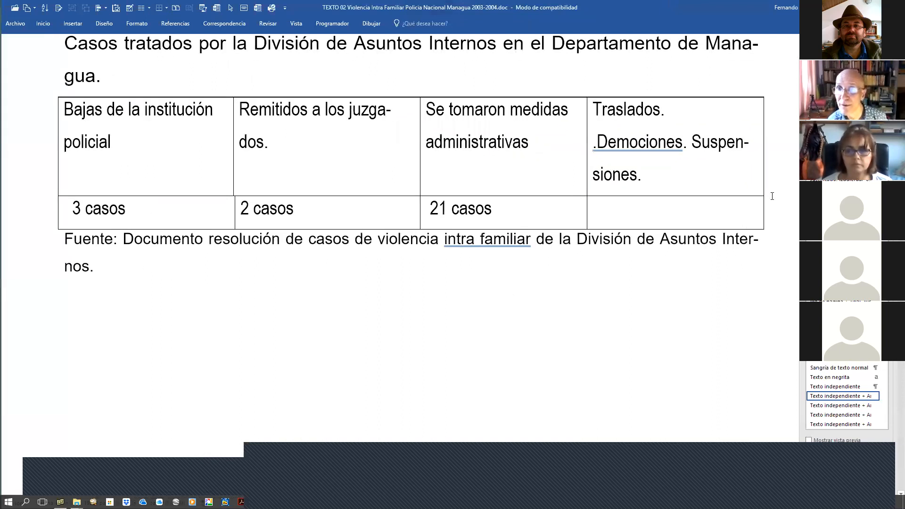
scroll(766, 196, up, 1)
scroll(398, 236, up, 1)
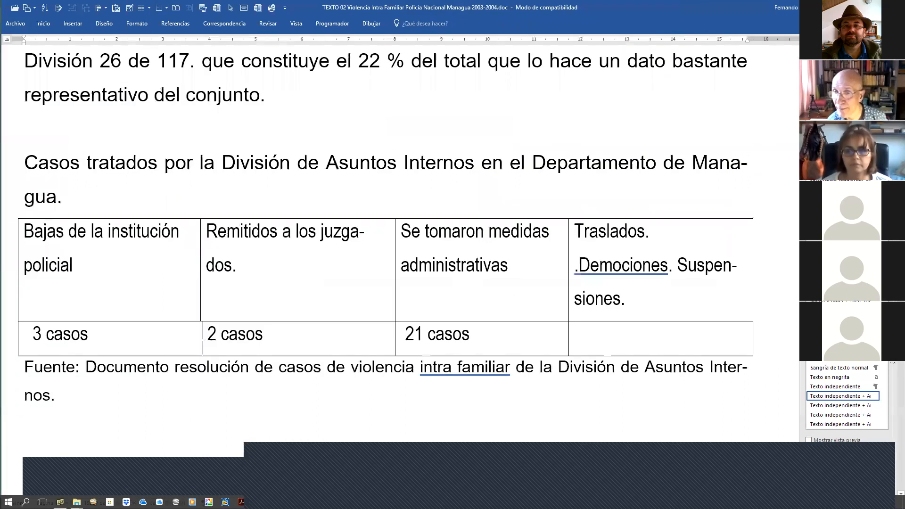
scroll(398, 236, down, 1)
scroll(399, 236, down, 5)
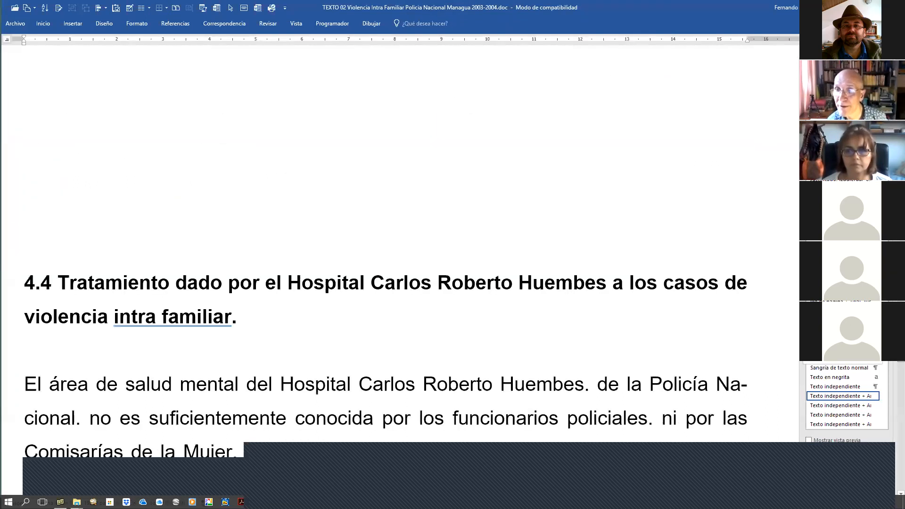
scroll(723, 128, up, 5)
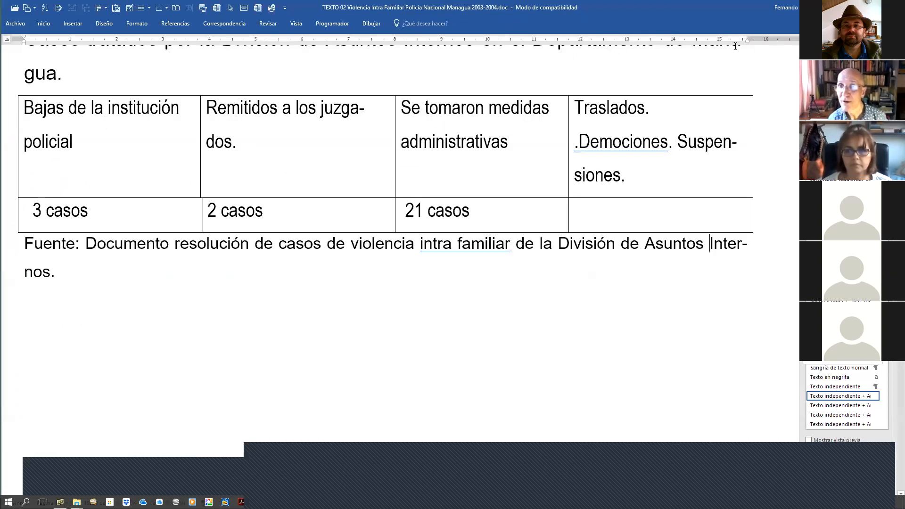
scroll(723, 128, up, 5)
scroll(745, 119, up, 3)
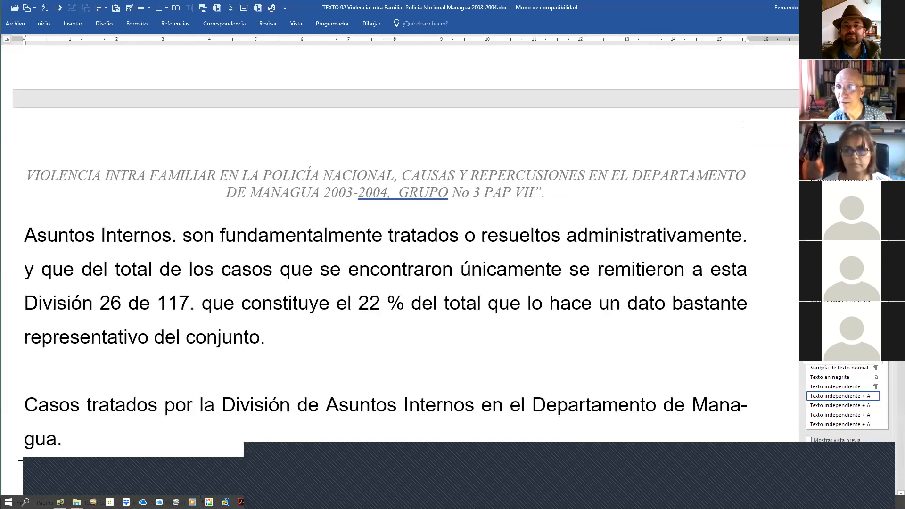
scroll(728, 124, down, 5)
scroll(718, 125, down, 5)
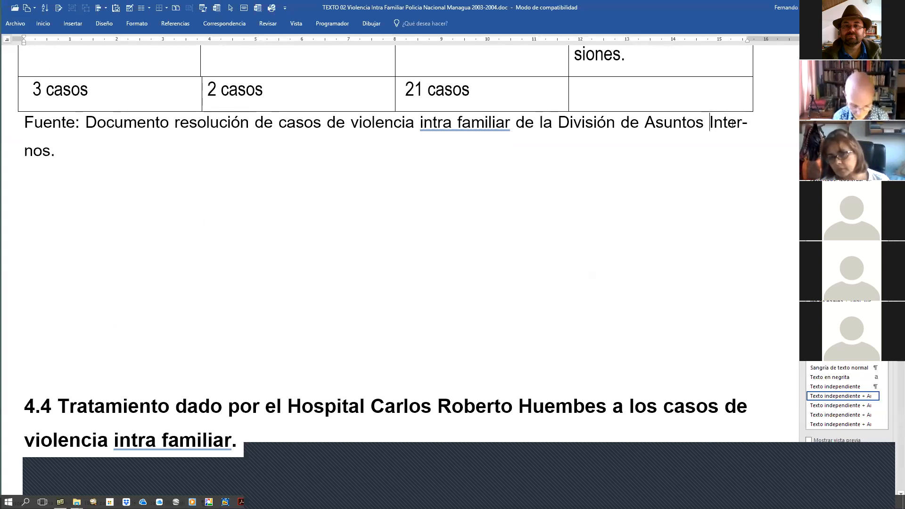
Step: Set the document's hyphenation zone to 0,75 cm and apply the hyphenation settings
key(alt+g)
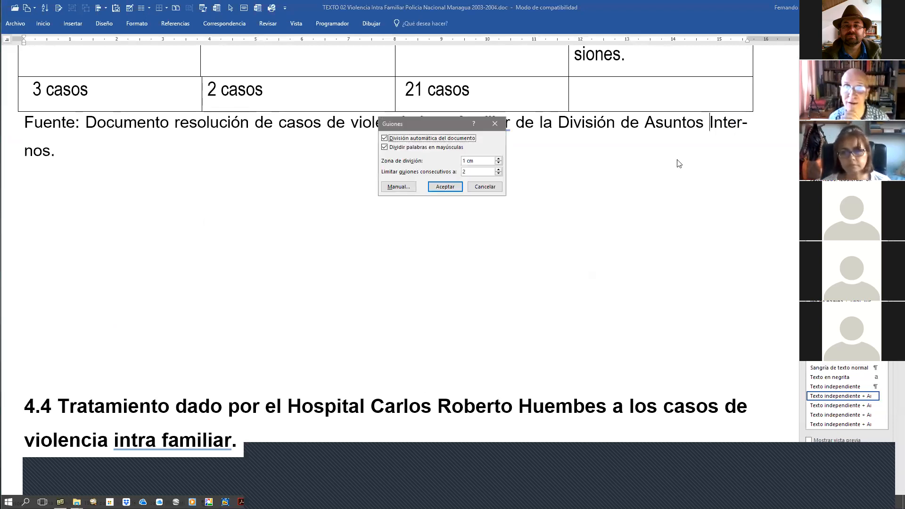
drag(465, 161, 456, 163)
text(0,75)
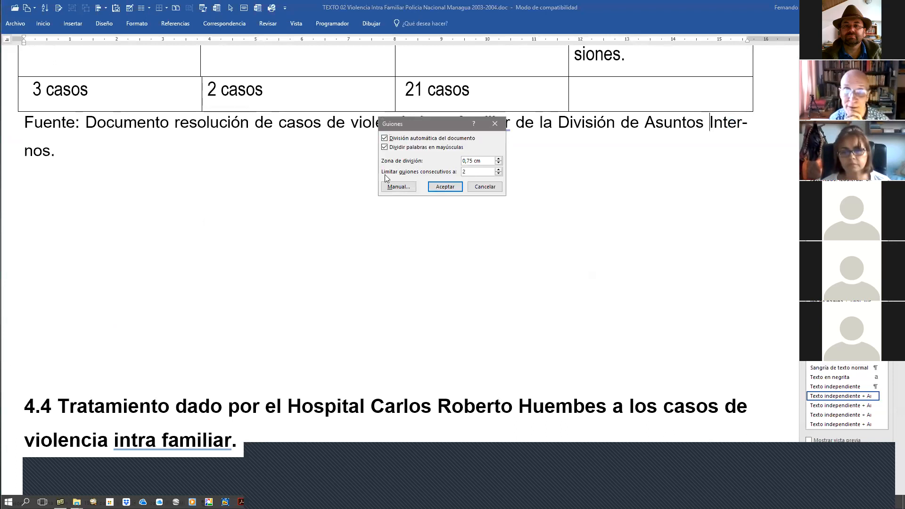
click(444, 187)
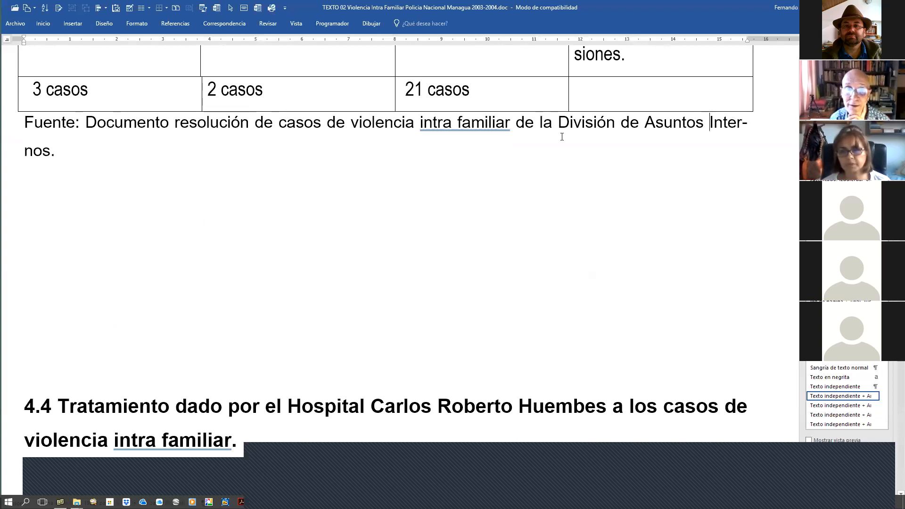
Step: Examine the automatic hyphenation in the body paragraphs of section 4.4, on through to the start of section 4.5
scroll(561, 137, down, 1)
scroll(556, 137, down, 5)
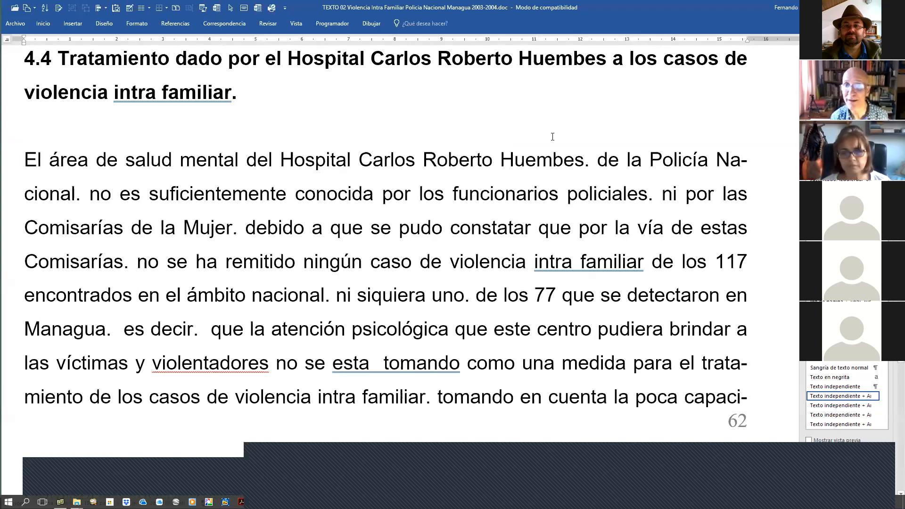
ctrl+scroll(552, 137, down, 1)
ctrl+scroll(552, 136, down, 1)
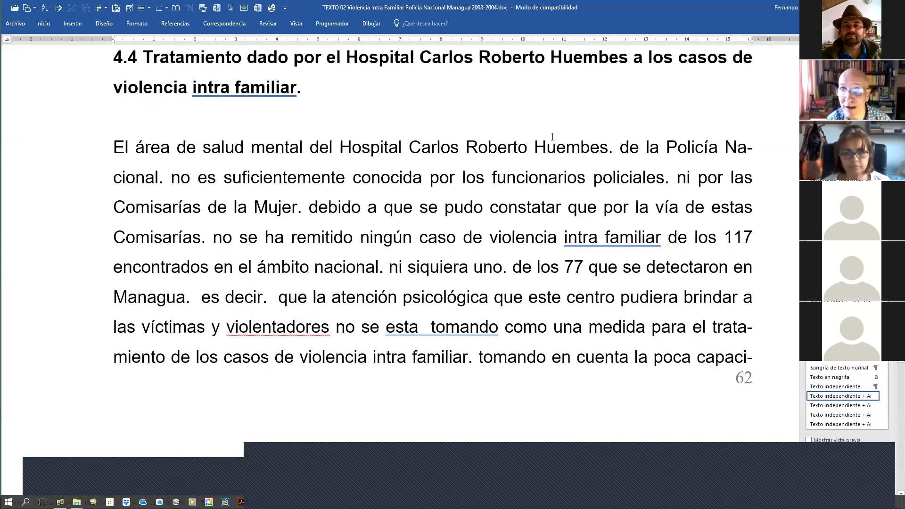
ctrl+scroll(553, 136, down, 1)
ctrl+scroll(553, 136, down, 3)
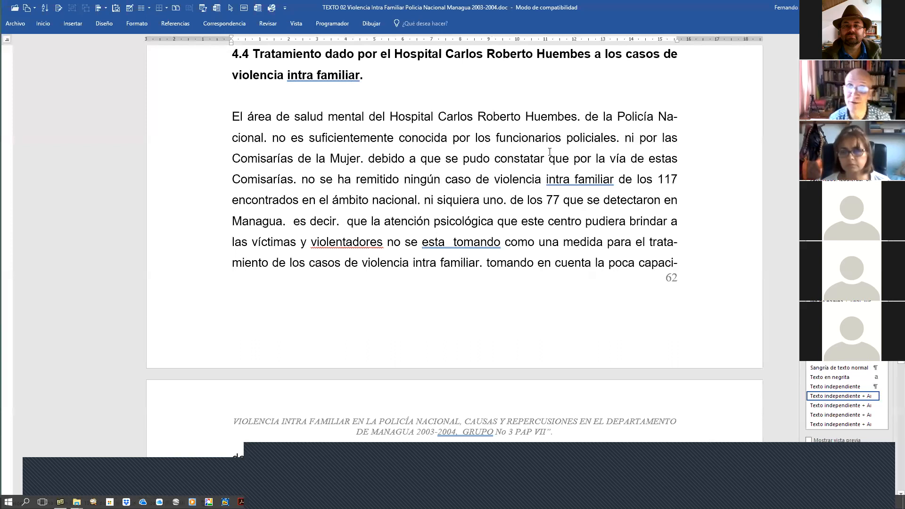
scroll(529, 176, down, 1)
scroll(529, 176, down, 1)
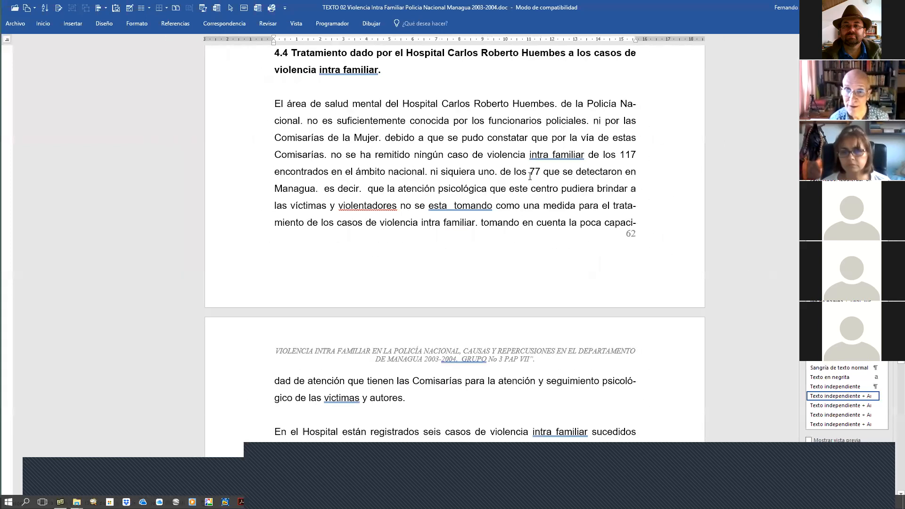
scroll(530, 176, down, 3)
scroll(529, 176, down, 10)
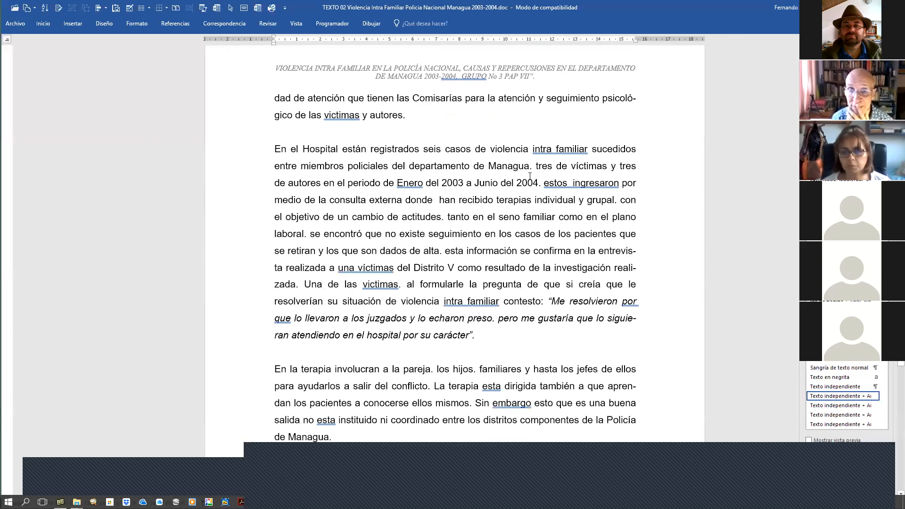
scroll(530, 179, down, 5)
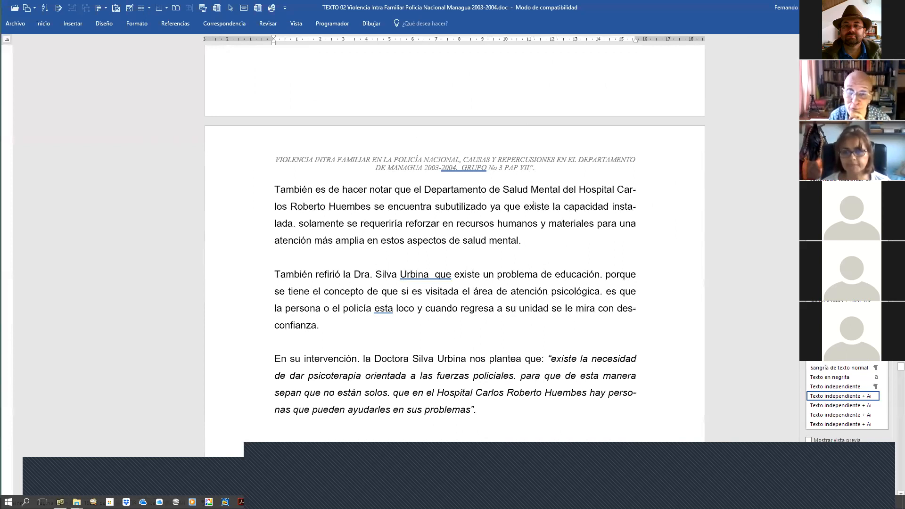
click(506, 210)
scroll(516, 208, down, 1)
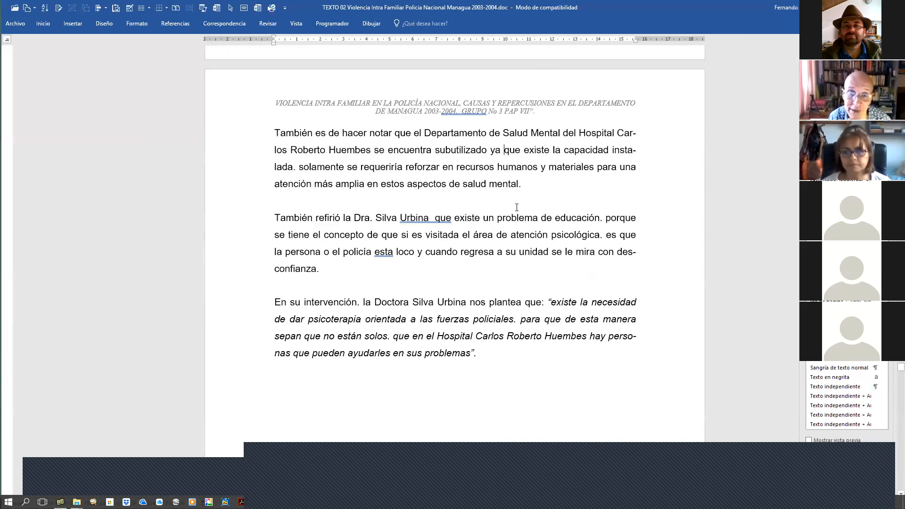
scroll(517, 207, down, 5)
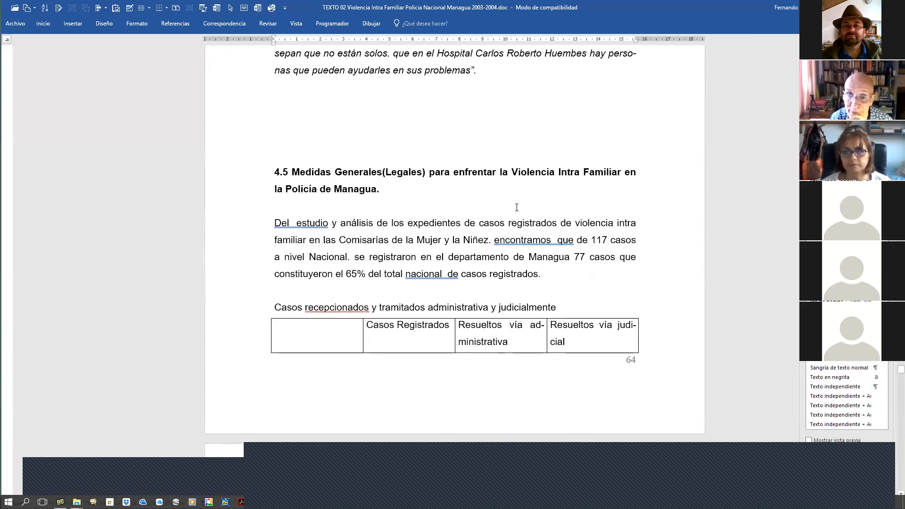
Step: Hide the white space between pages and switch to Draft view at the cases table of section 4.5
click(530, 325)
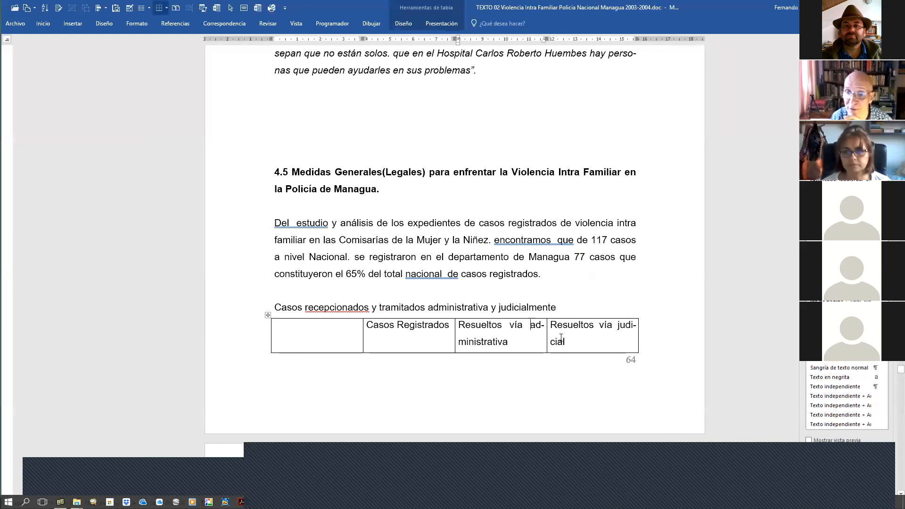
scroll(562, 341, down, 1)
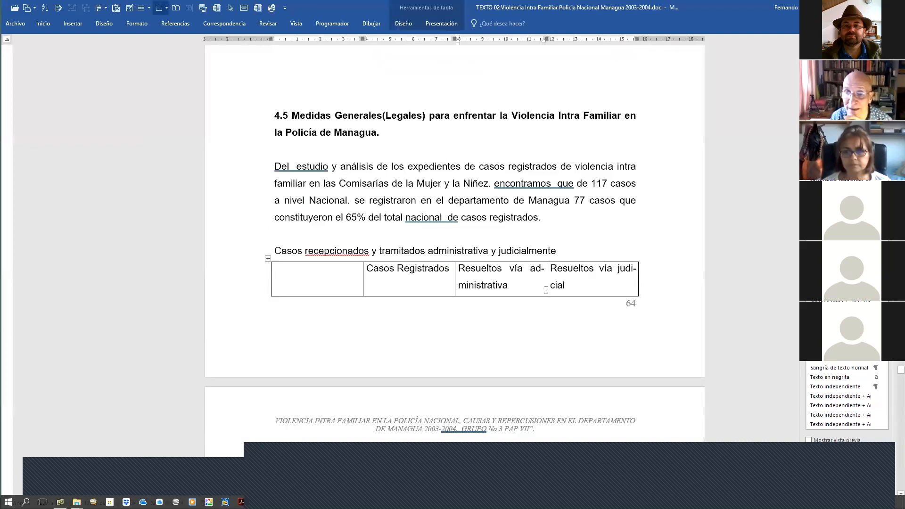
scroll(528, 271, down, 2)
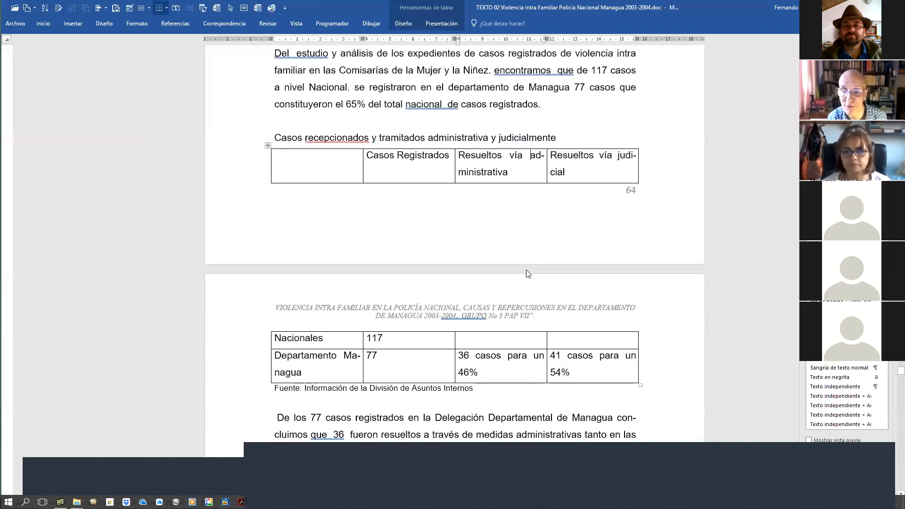
ctrl+scroll(502, 259, up, 1)
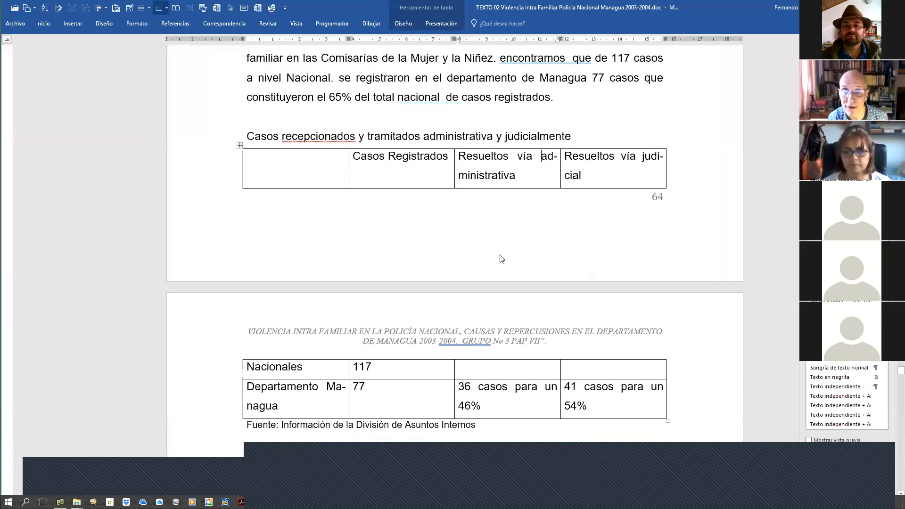
ctrl+scroll(501, 258, up, 1)
scroll(582, 235, down, 1)
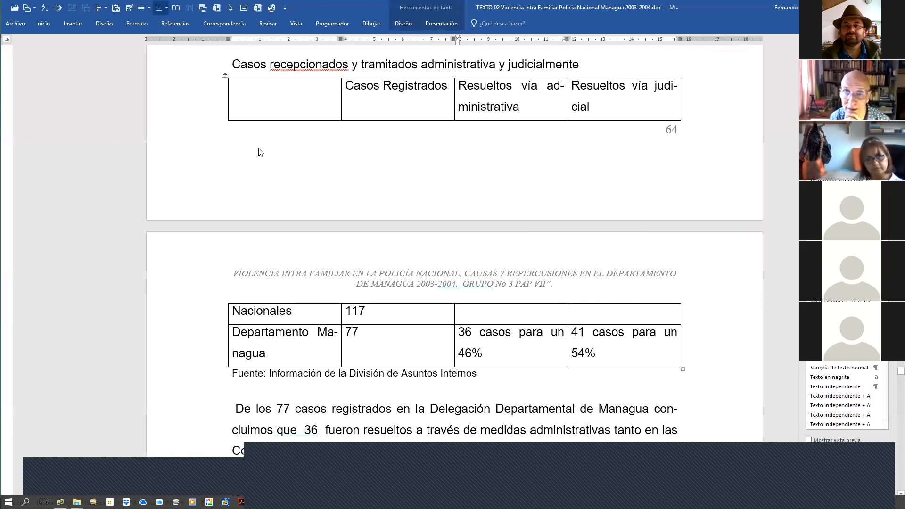
click(609, 222)
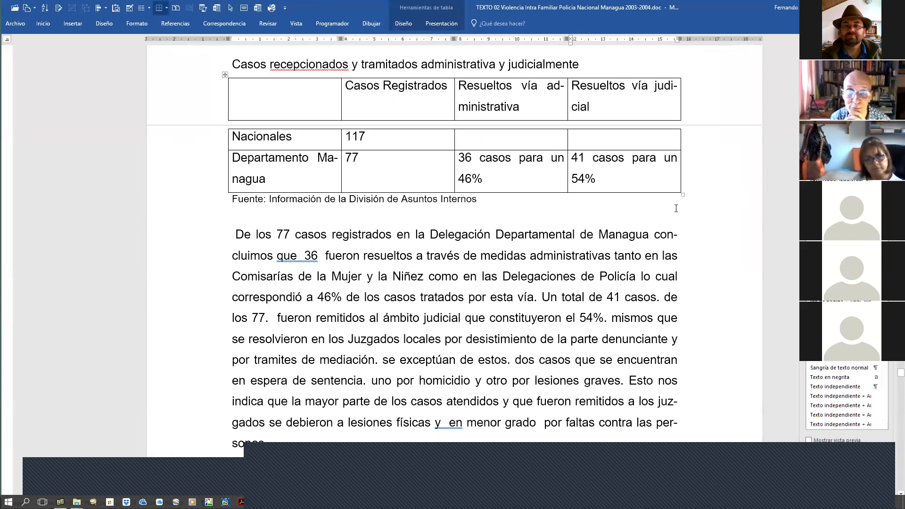
key(ctrl+alt+n)
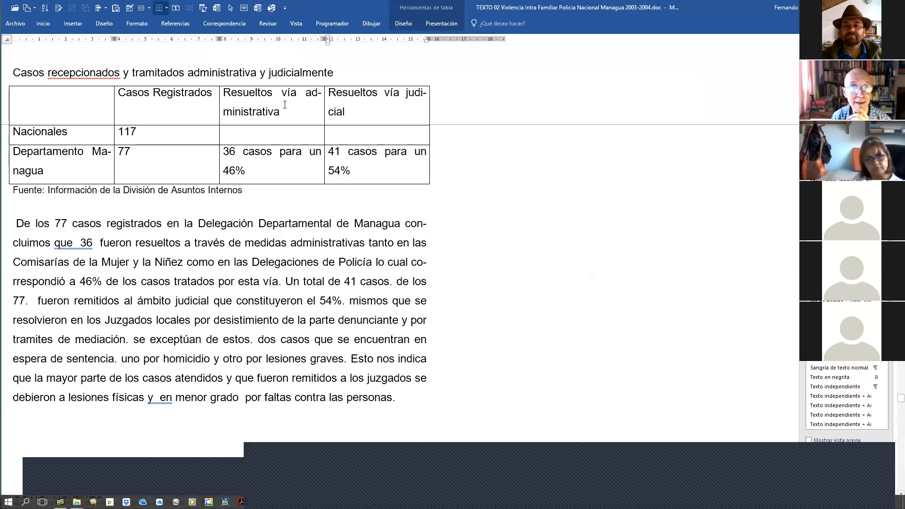
Step: Clear the direct paragraph and character formatting from all cells of the section 4.5 cases table
drag(80, 97, 391, 172)
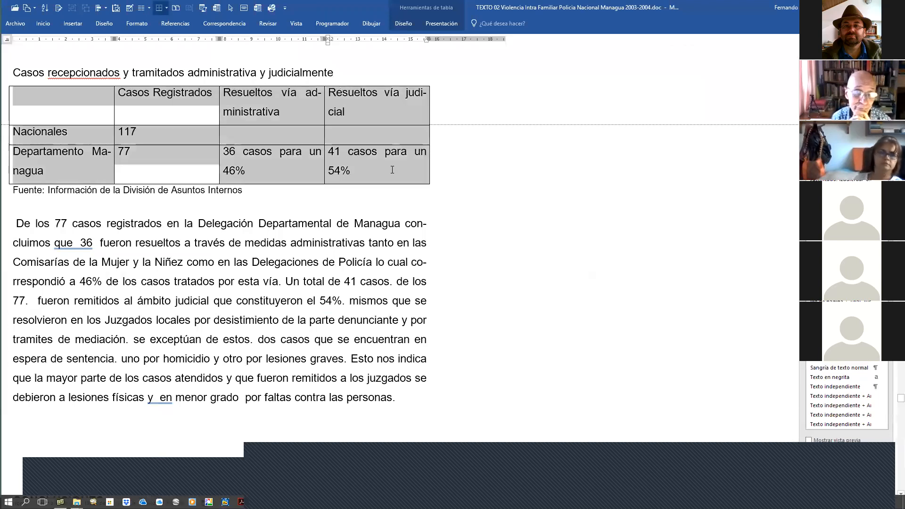
key(ctrl+q)
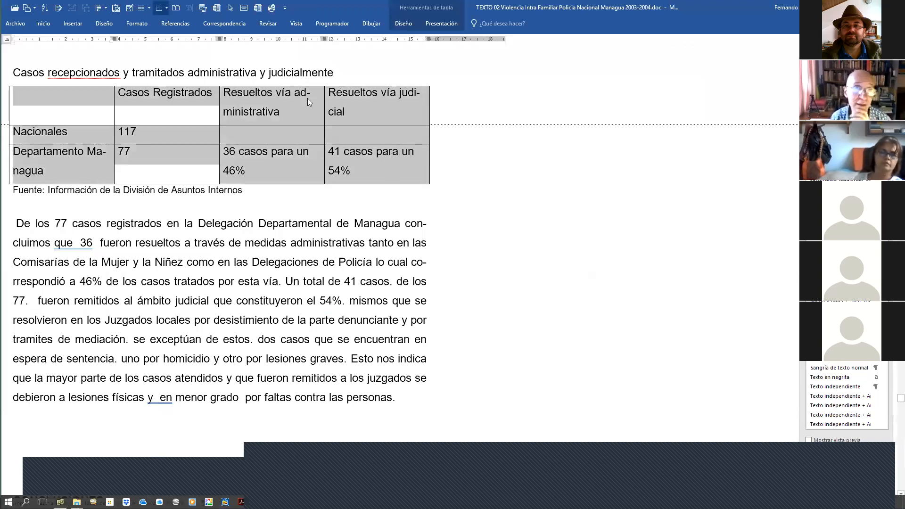
click(292, 113)
click(25, 96)
drag(77, 89, 416, 112)
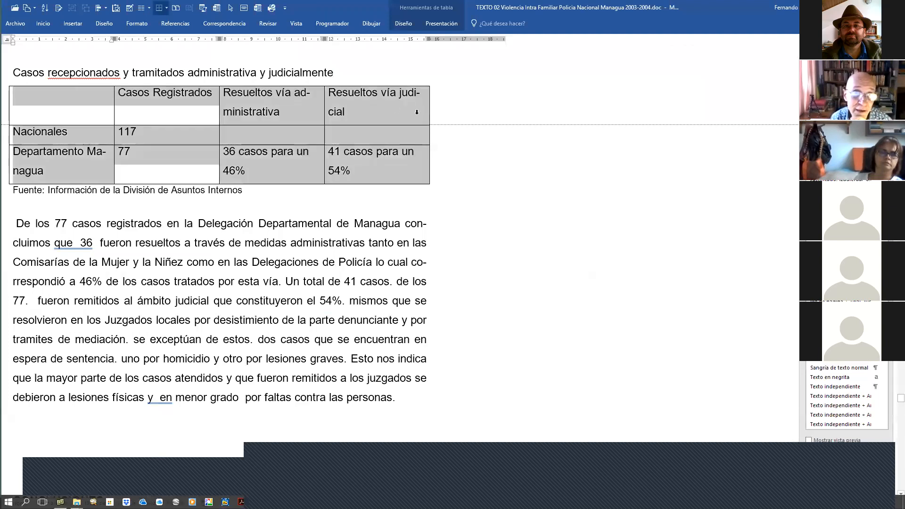
key(ctrl+space)
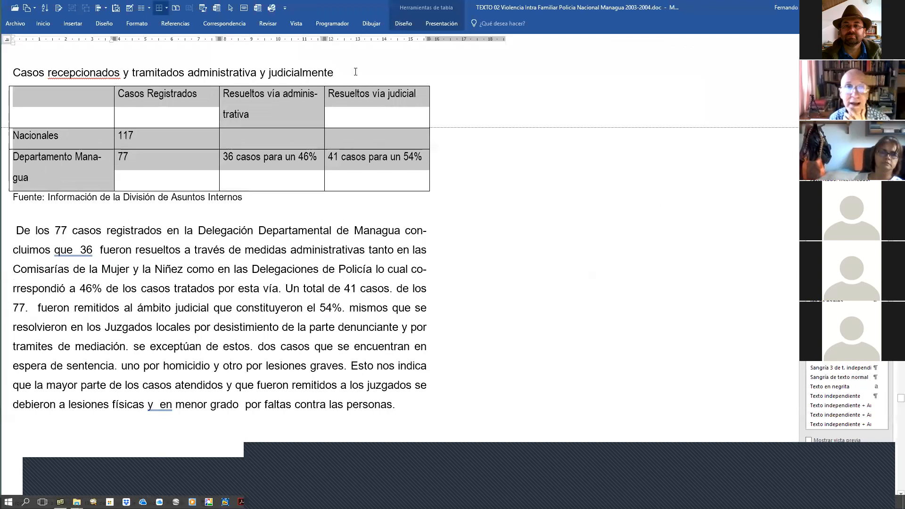
Step: Insert a line break before "administrativa" in the third header cell of the table
click(288, 113)
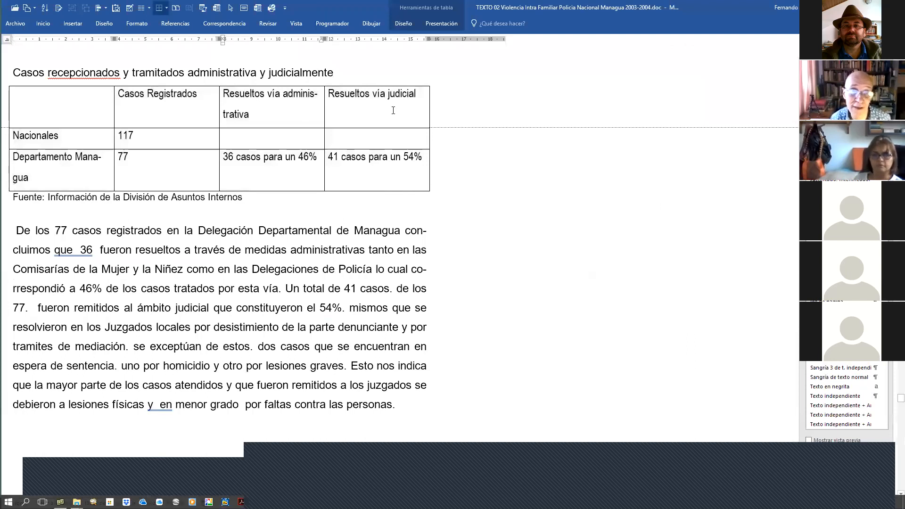
key(Return)
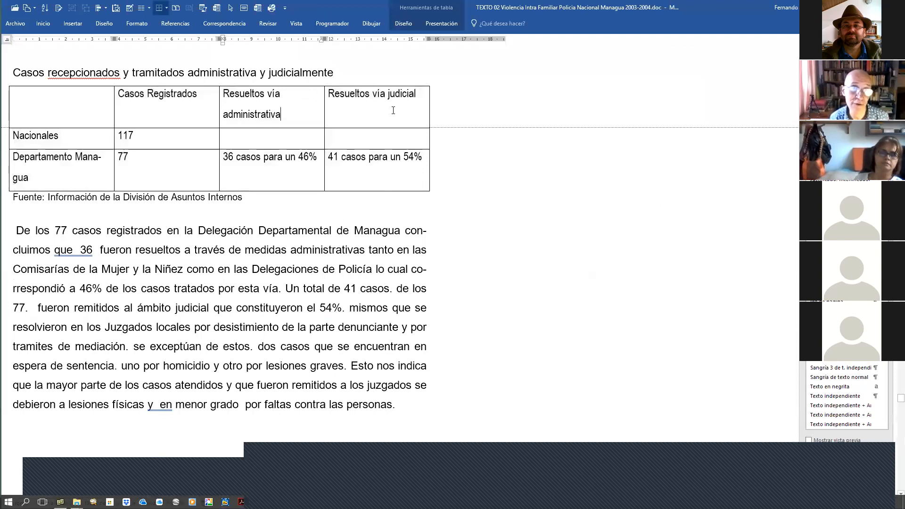
Step: Apply 1,5 line spacing to all cells of the section 4.5 cases table
mouse_move(36, 96)
mouse_down()
mouse_move(302, 175)
mouse_move(376, 179)
mouse_up()
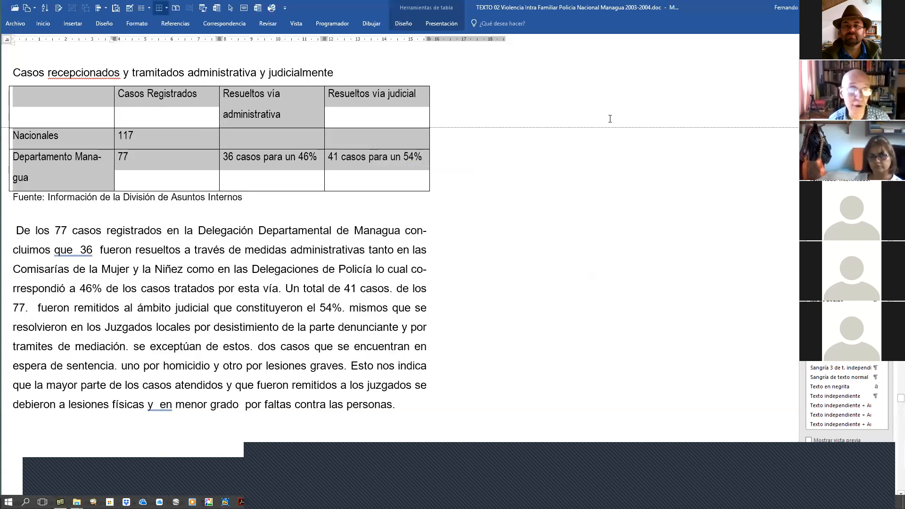
key(ctrl+F1)
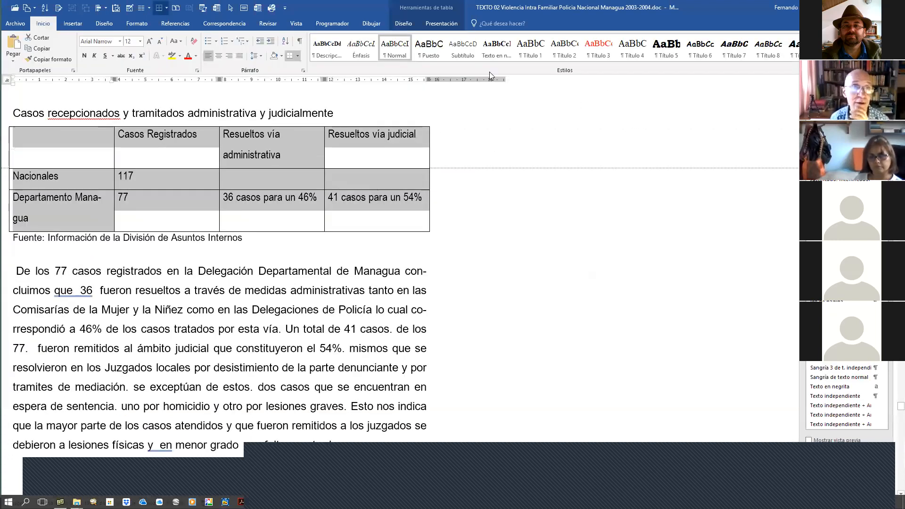
click(262, 56)
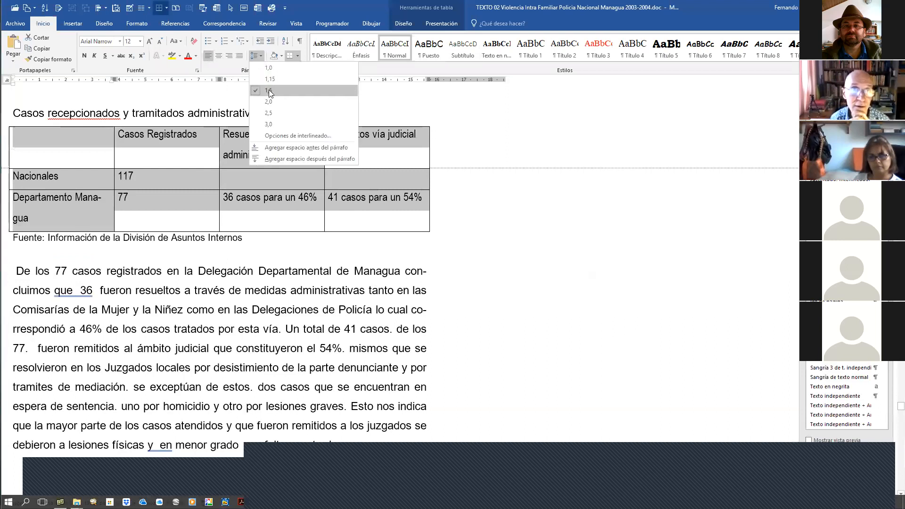
click(272, 90)
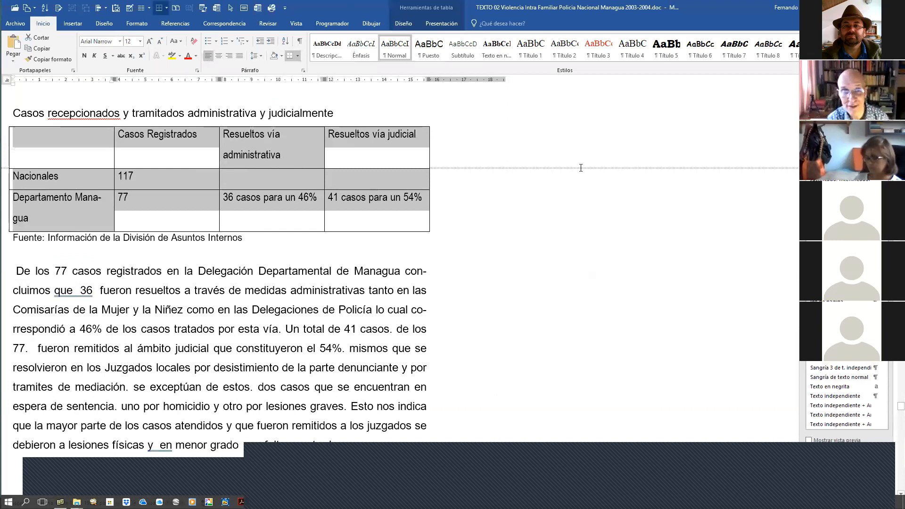
Step: Set the spacing after the paragraphs in the selected case table to 12 pt
key(alt+o)
key(p)
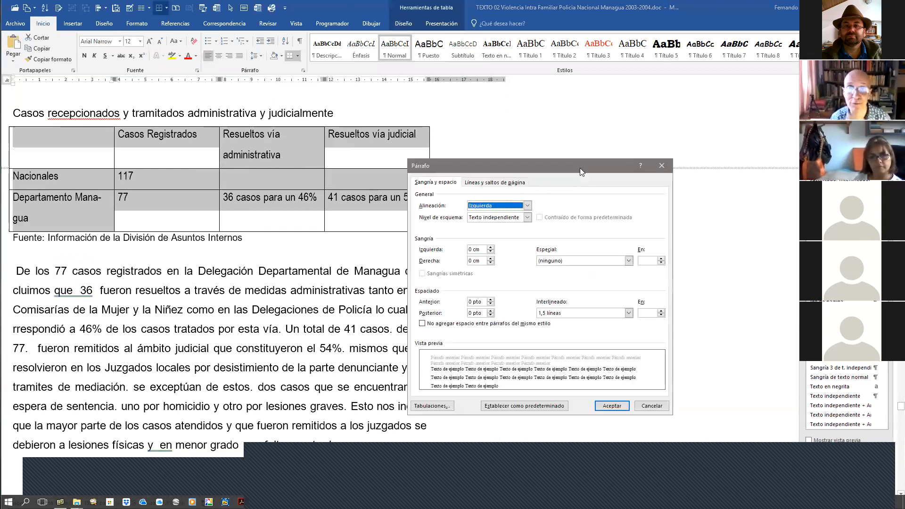
drag(588, 159, 634, 97)
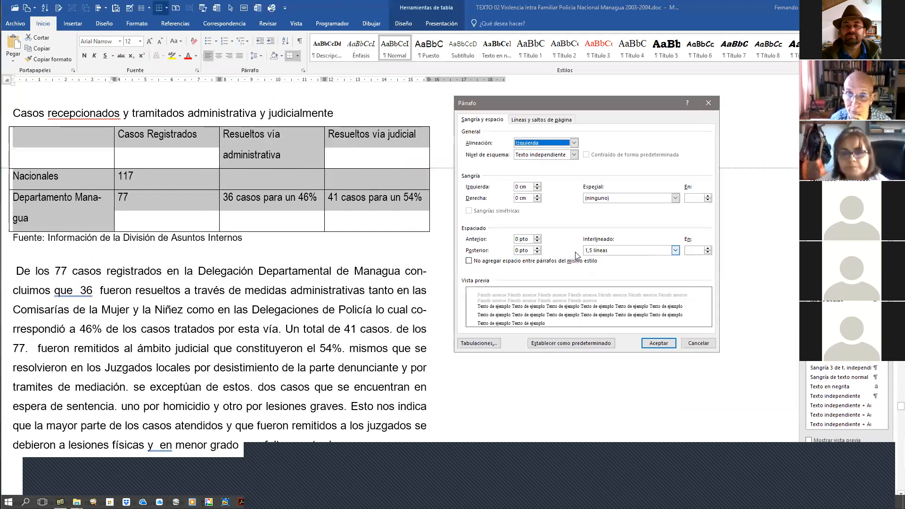
click(515, 249)
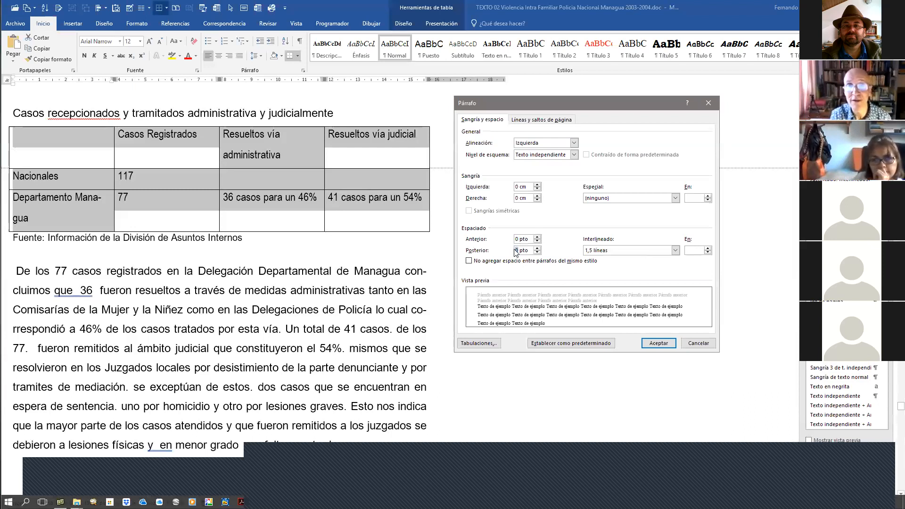
text(12)
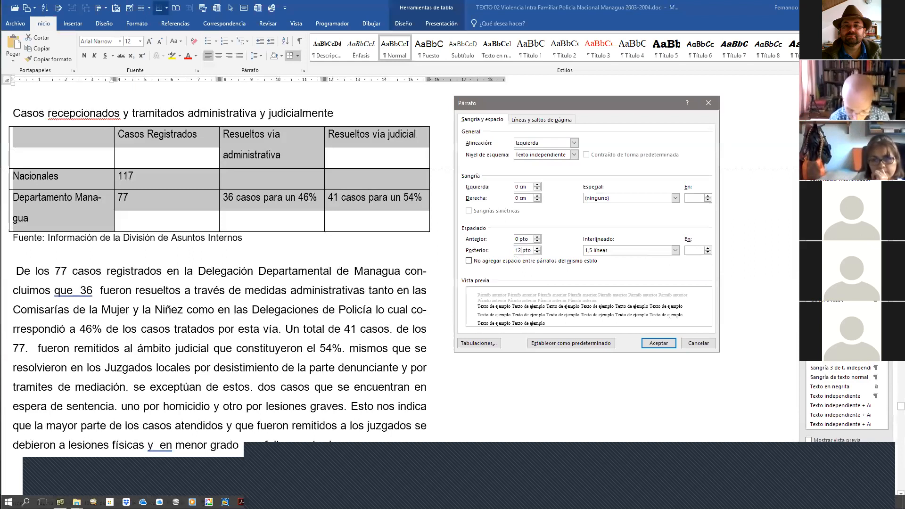
key(Return)
Step: Set the "Resueltos vía administrativa" heading cell to 0 pt spacing after and single (Sencillo) line spacing
click(241, 151)
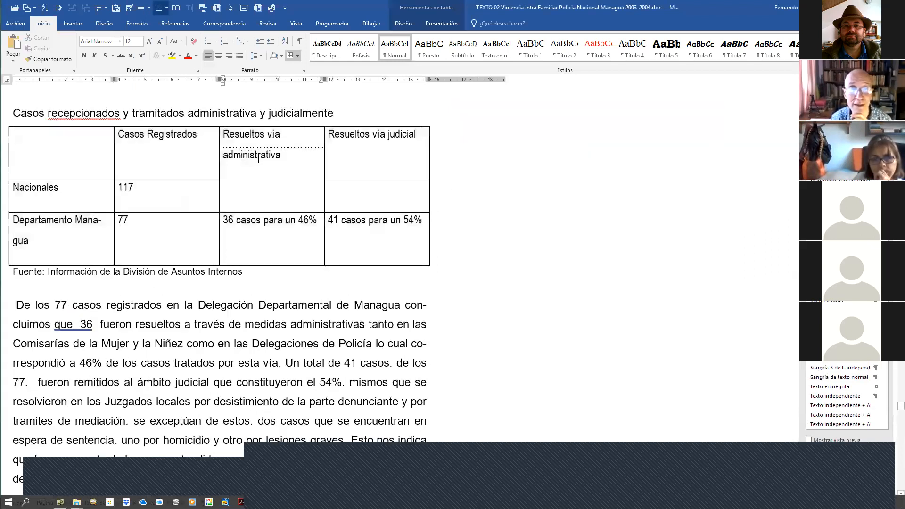
double_click(261, 155)
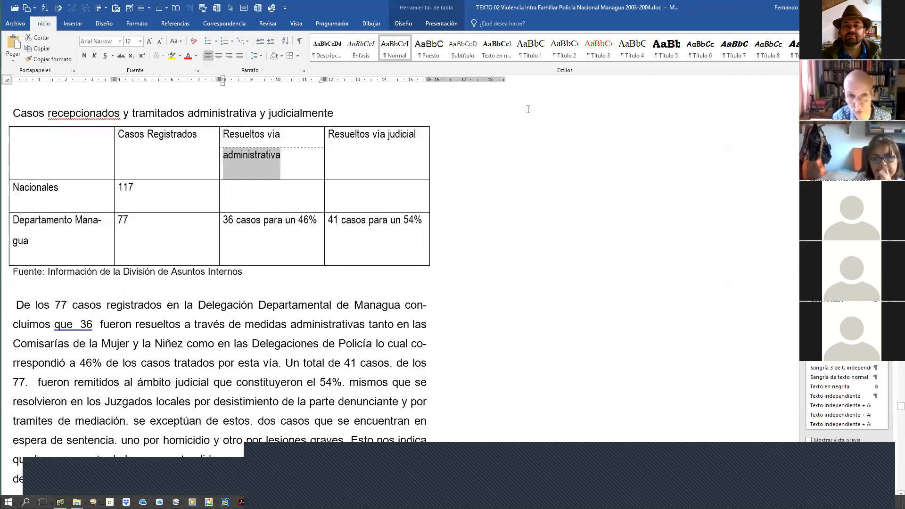
key(alt+o)
key(p)
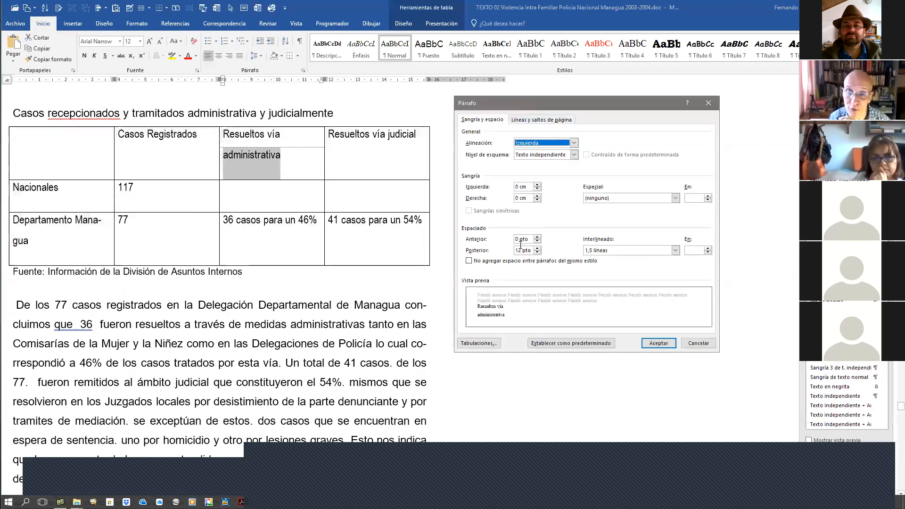
click(520, 250)
double_click(520, 250)
text(0)
key(Tab)
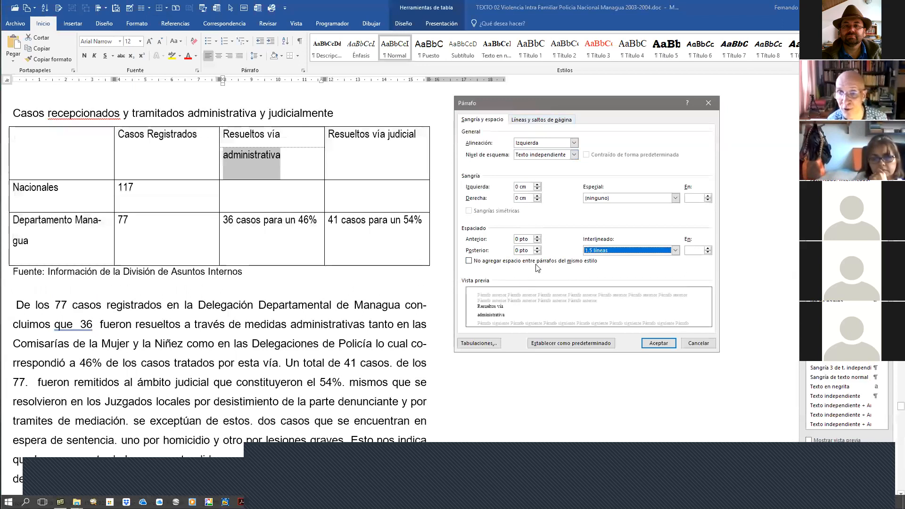
key(alt+Down)
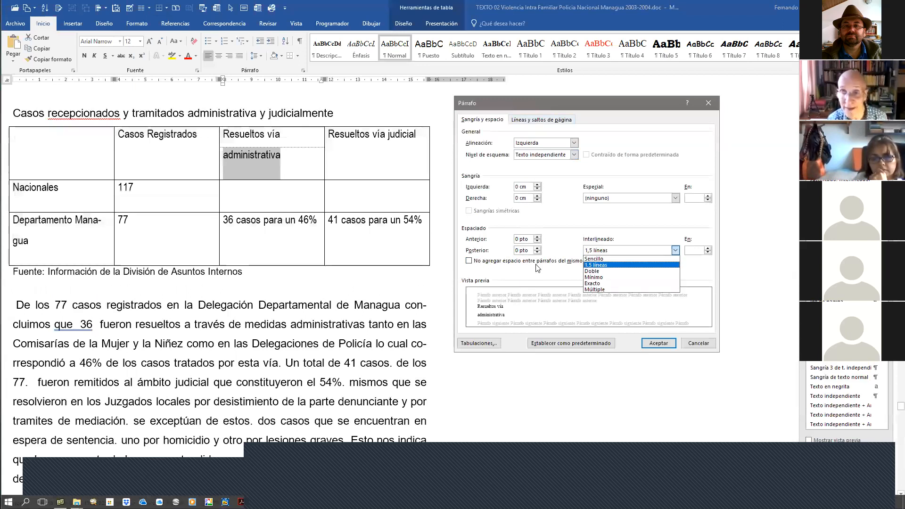
click(611, 258)
click(657, 343)
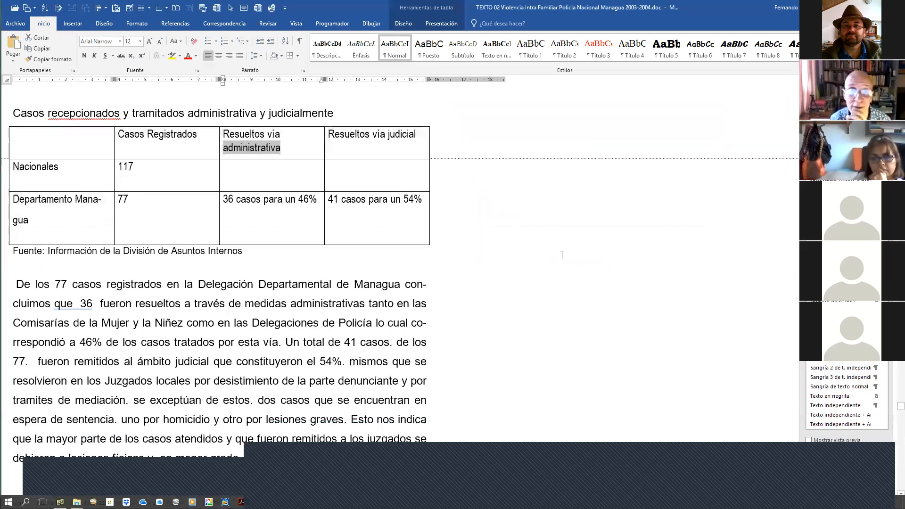
Step: Repeat the last paragraph formatting on all the cells of the case table
click(14, 134)
drag(21, 113, 406, 213)
key(Down)
key(F4)
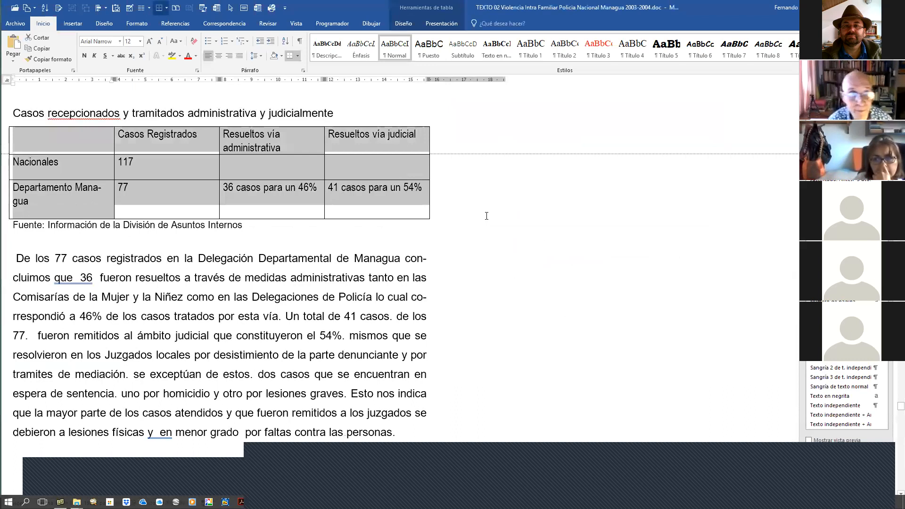
click(283, 170)
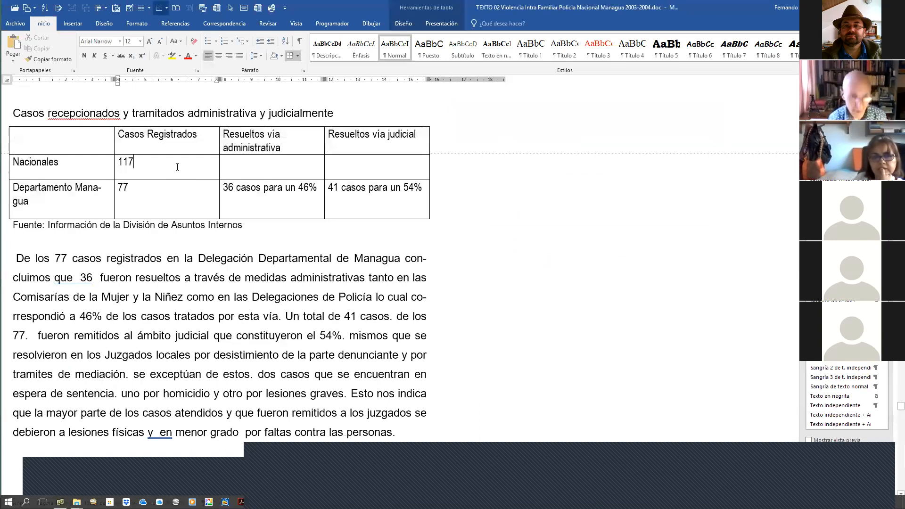
Step: Switch the document to print layout with the ribbon collapsed and show the white space between pages
key(ctrl+alt+p)
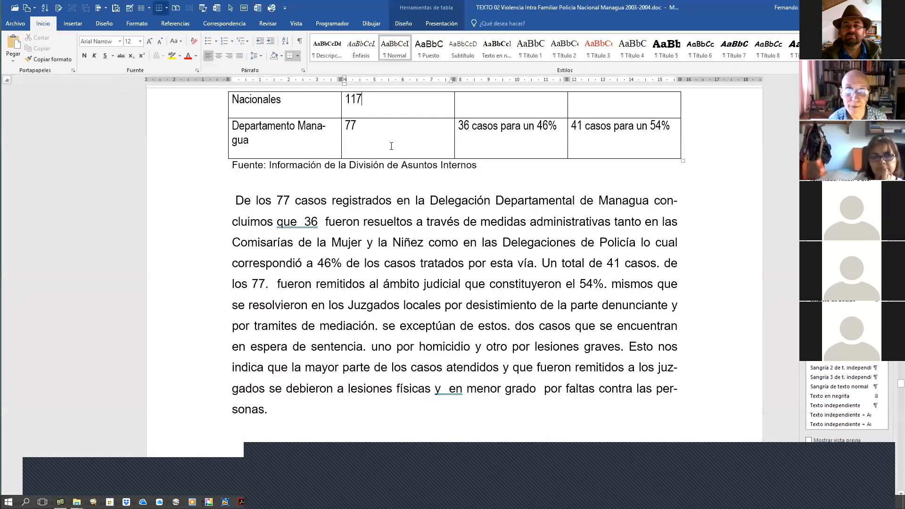
scroll(391, 147, up, 3)
key(ctrl+F1)
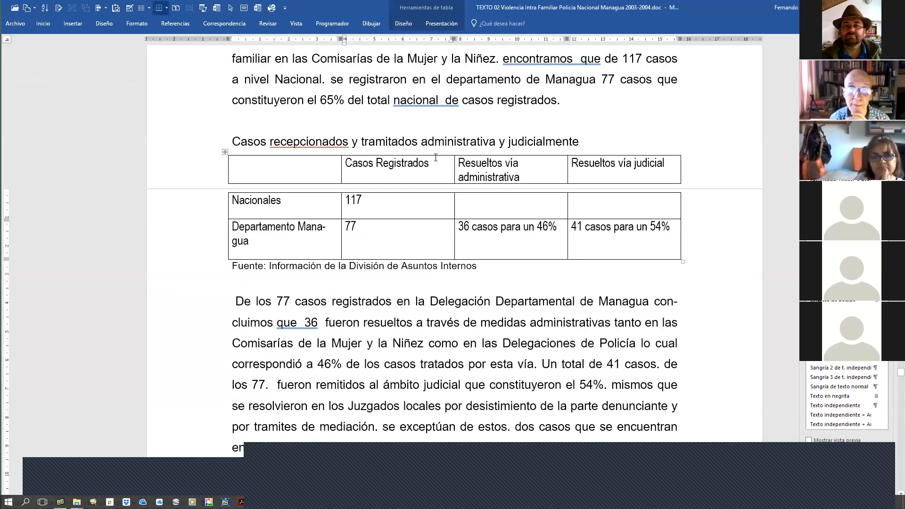
double_click(440, 188)
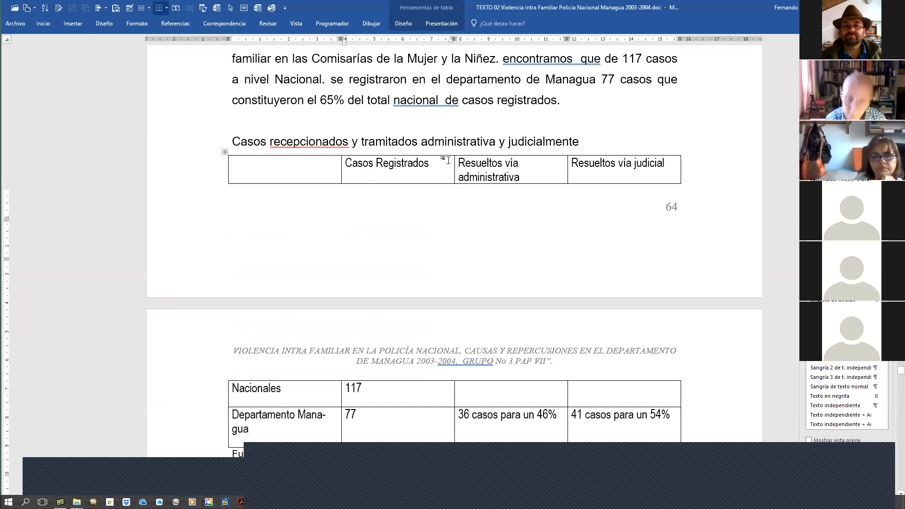
Step: Look through the document's pages from the case table past the conclusions to the Cargos table before ANEXO 4
key(Page_Down)
key(Page_Down)
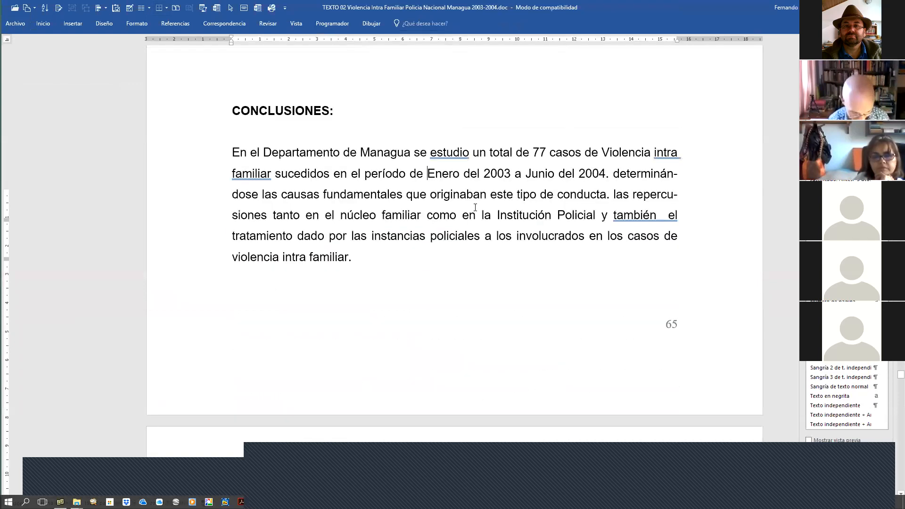
scroll(475, 207, down, 7)
key(Page_Up)
key(Page_Down)
key(Page_Down)
key(Page_Down)
key(Page_Down)
key(Page_Down)
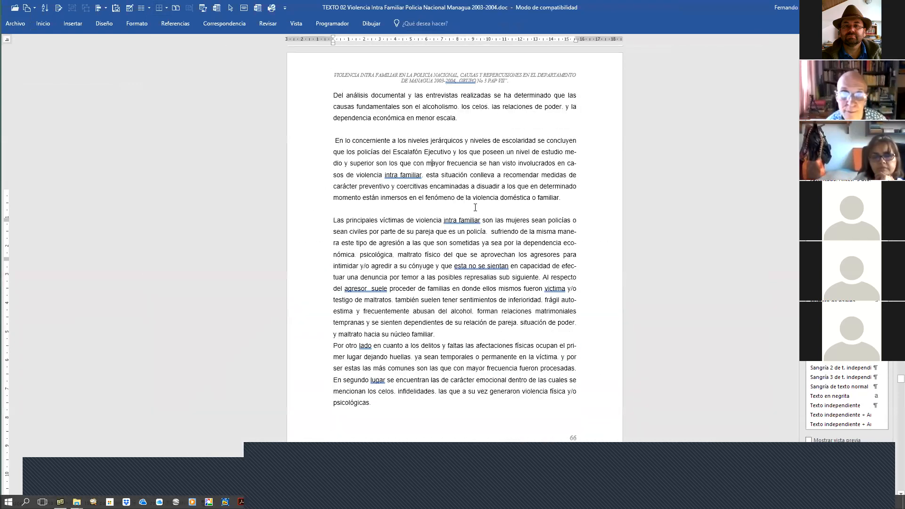
key(Page_Down)
key(Page_Down)
key(Page_Down)
key(Page_Down)
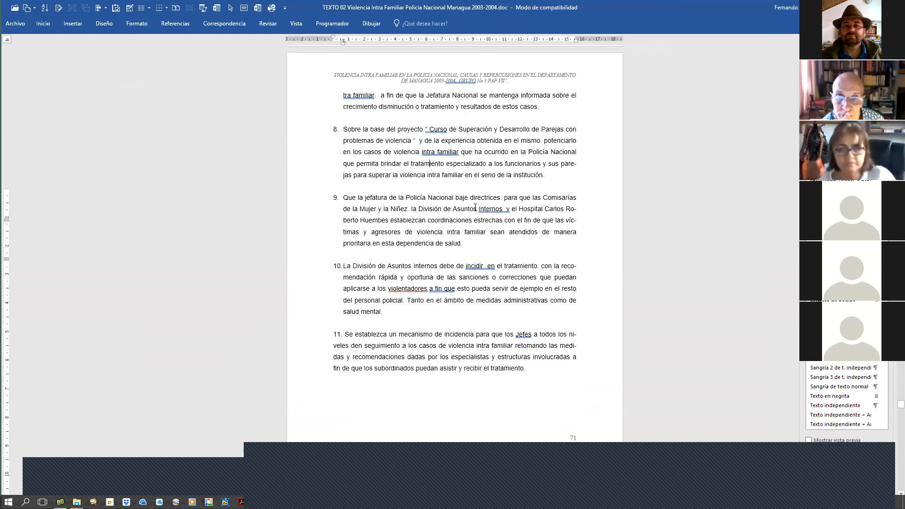
key(Page_Down)
key(Page_Down)
key(Page_Down)
key(Page_Down)
key(Page_Down)
key(Page_Down)
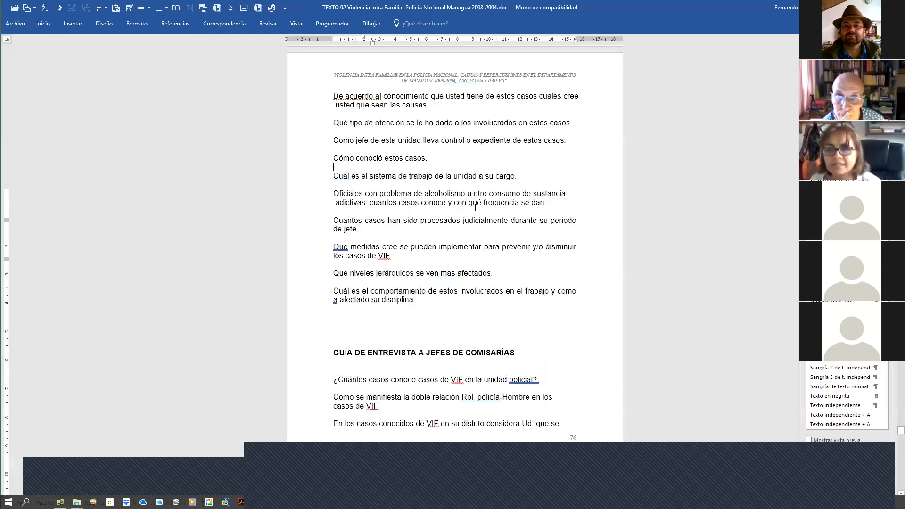
key(Page_Down)
key(Page_Down)
key(Page_Down)
key(Page_Down)
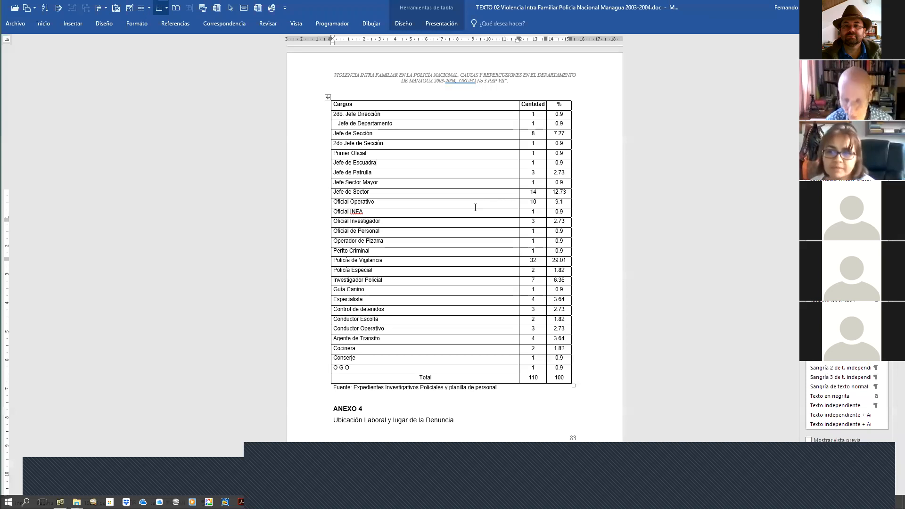
key(Page_Up)
key(Page_Down)
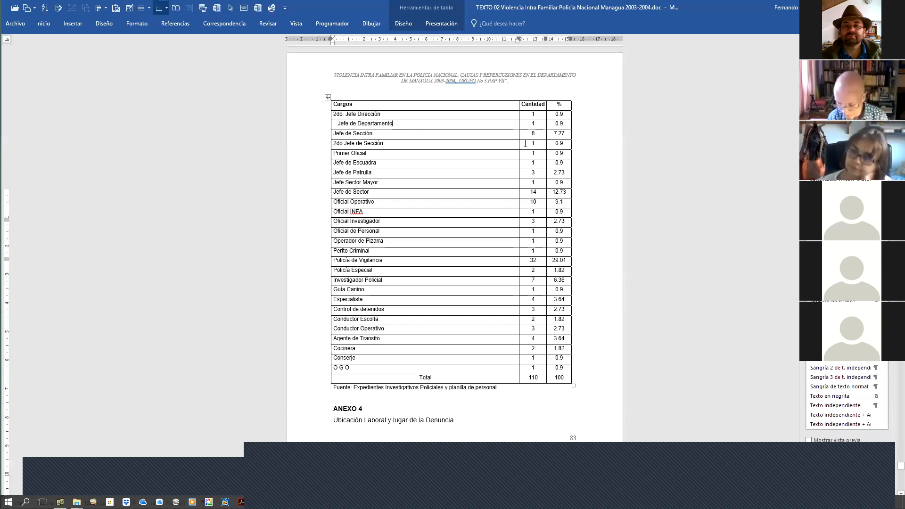
Step: Examine the ANEXO 5 page and how the Cargos table sits between its neighbouring pages
key(Page_Down)
key(Page_Down)
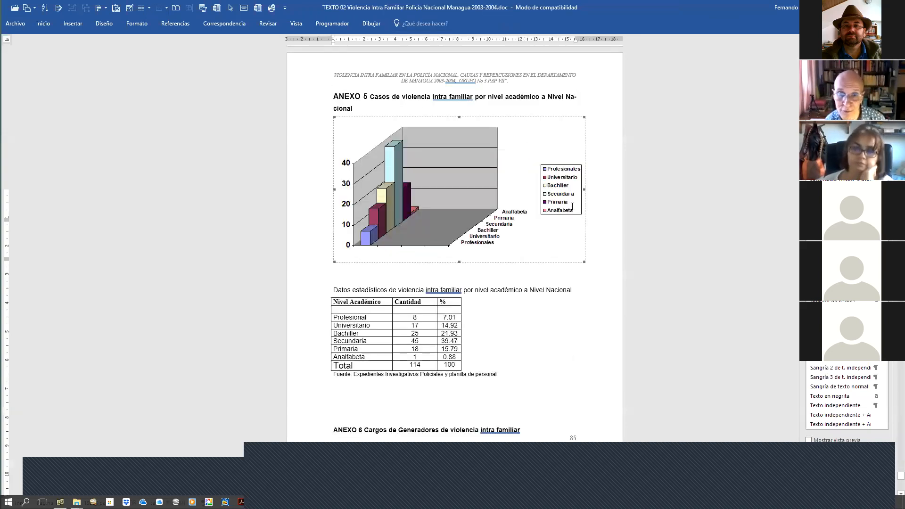
key(Page_Up)
scroll(571, 171, up, 10)
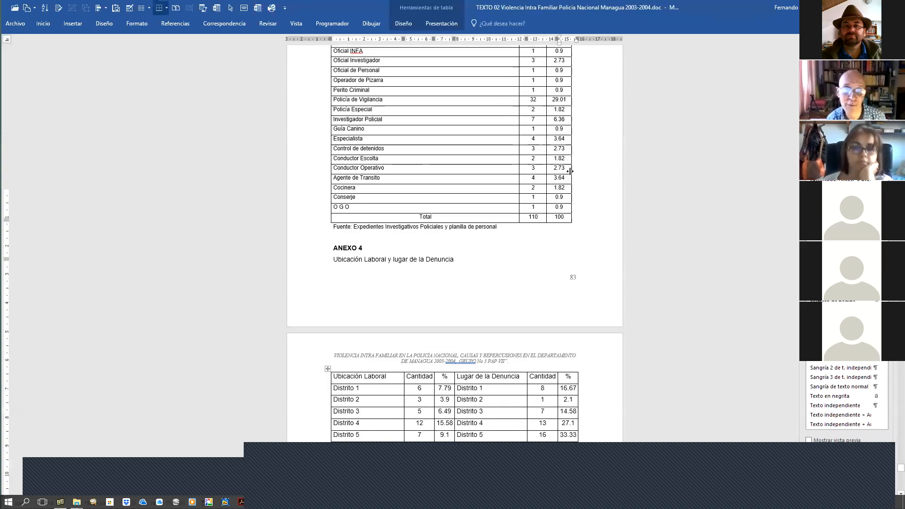
scroll(571, 171, up, 4)
scroll(571, 171, down, 4)
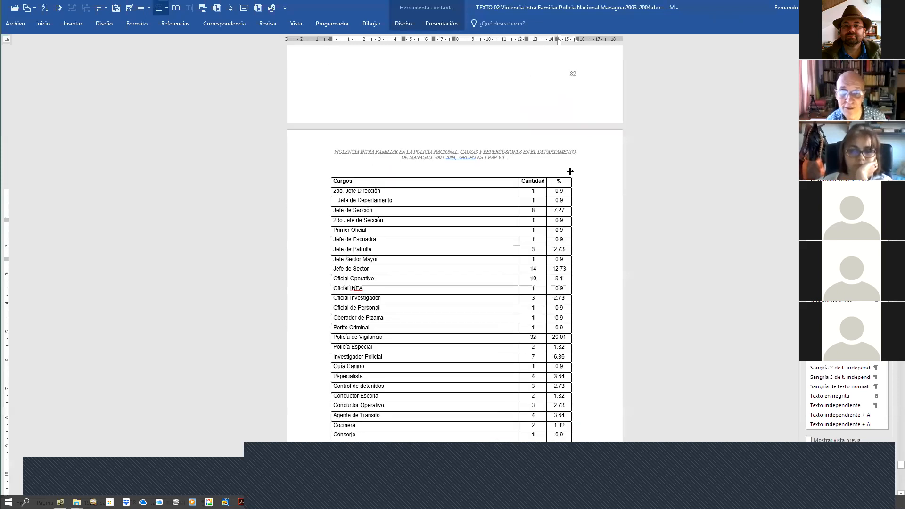
scroll(570, 171, down, 8)
scroll(328, 83, up, 4)
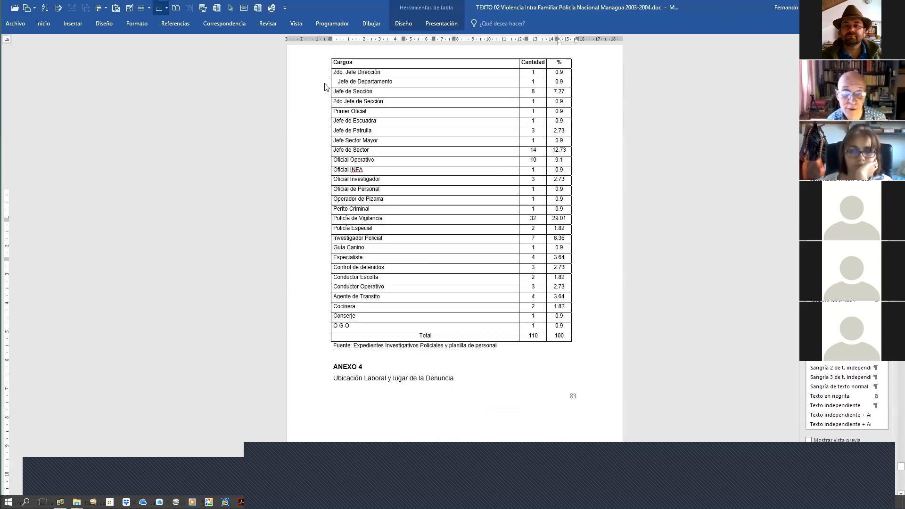
Step: Set the text wrapping of the whole Cargos table to none (Ninguno) in its table properties
click(308, 63)
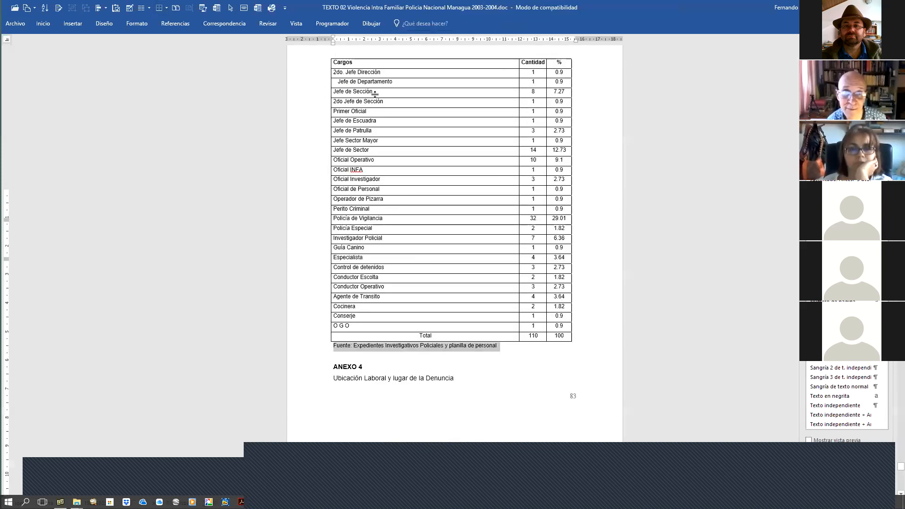
scroll(406, 178, up, 2)
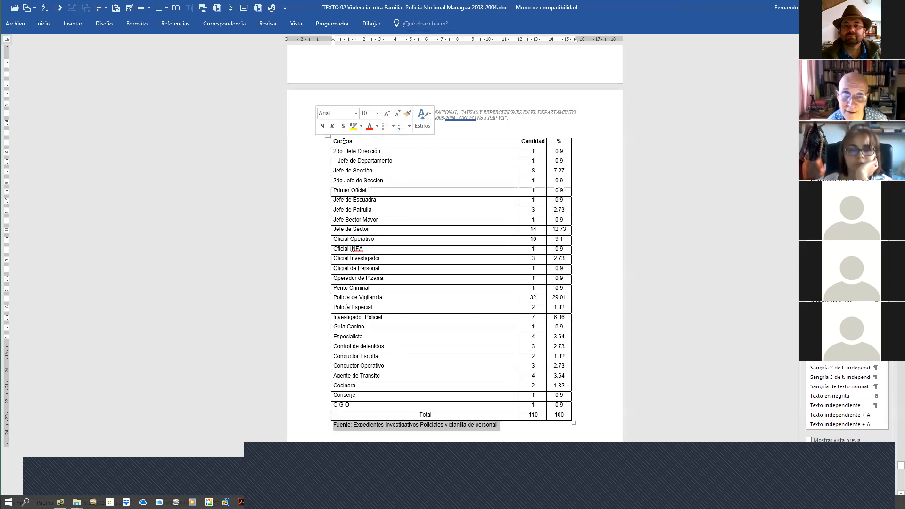
ctrl+scroll(361, 147, up, 7)
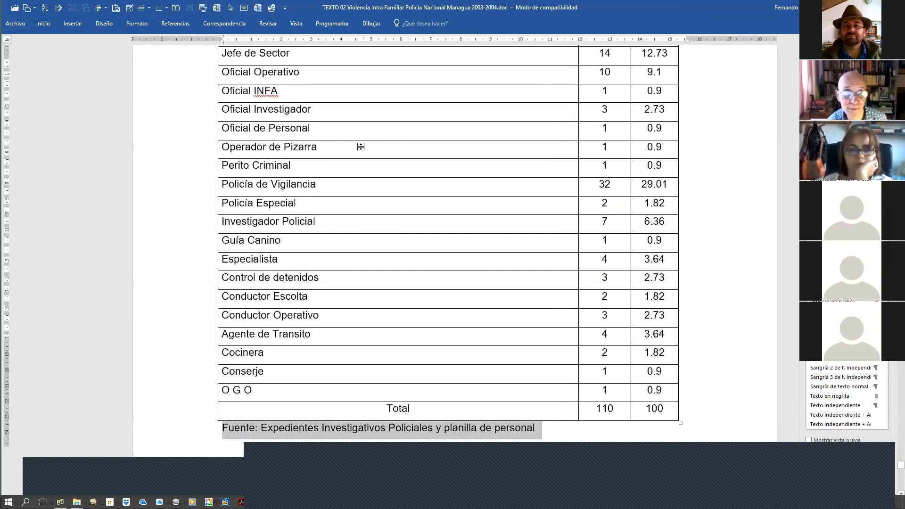
scroll(360, 150, down, 4)
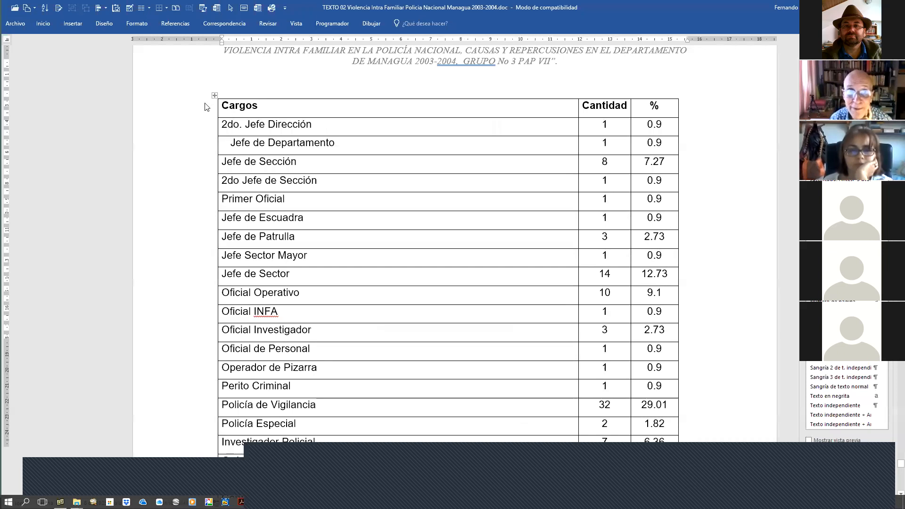
click(215, 96)
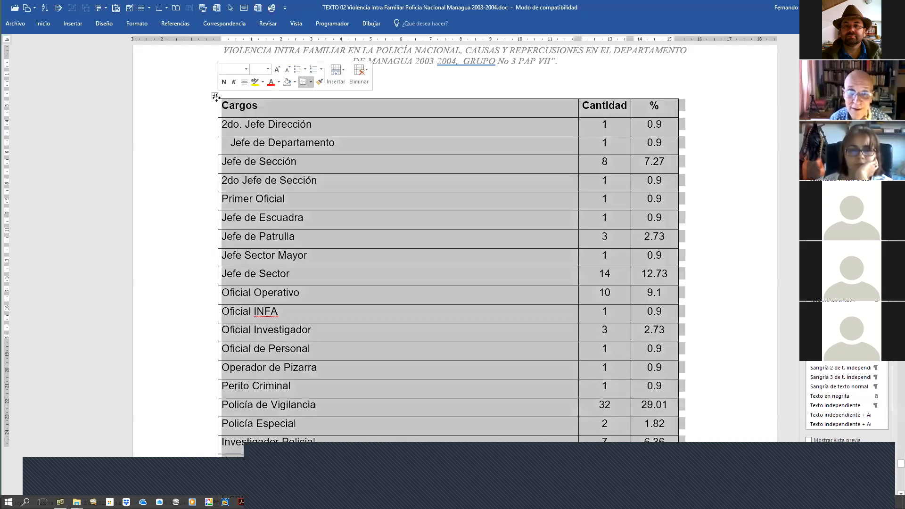
double_click(215, 97)
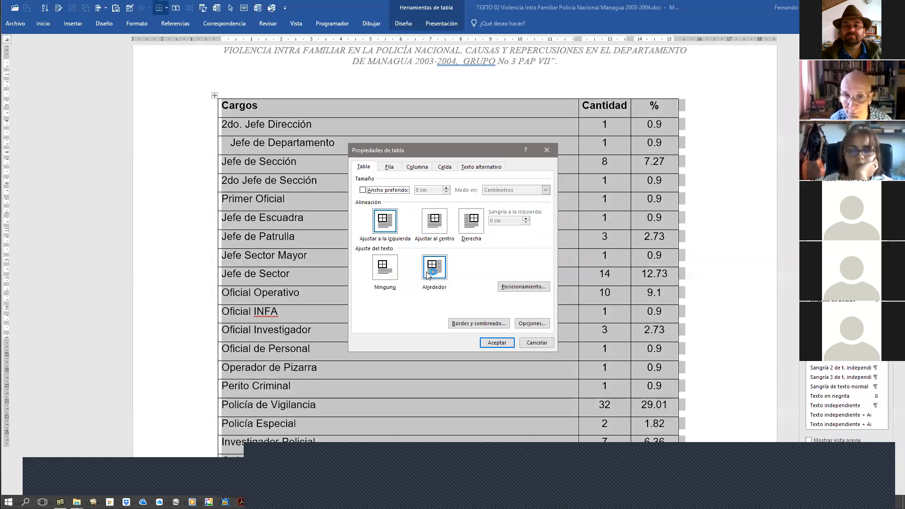
click(392, 265)
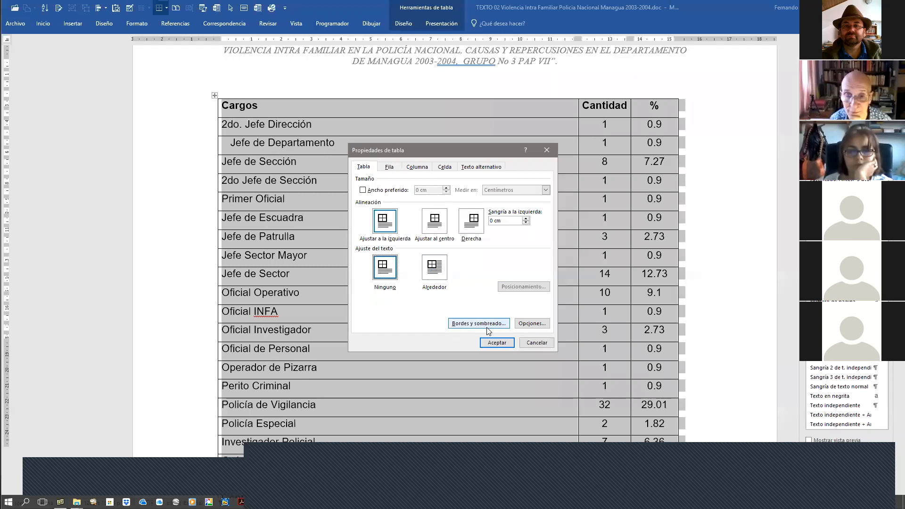
click(496, 343)
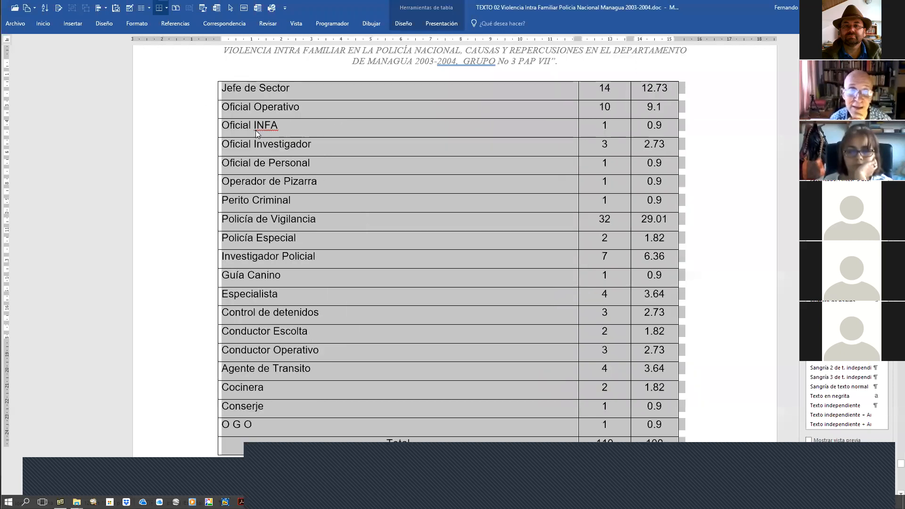
Step: Select the whole Cargos table under ANEXO 3 and try keeping all its rows together on one page
key(Page_Up)
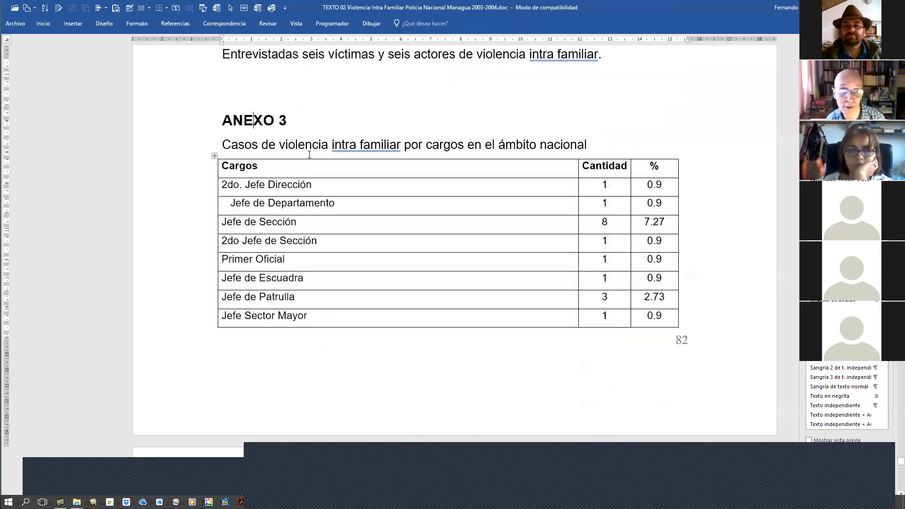
click(186, 171)
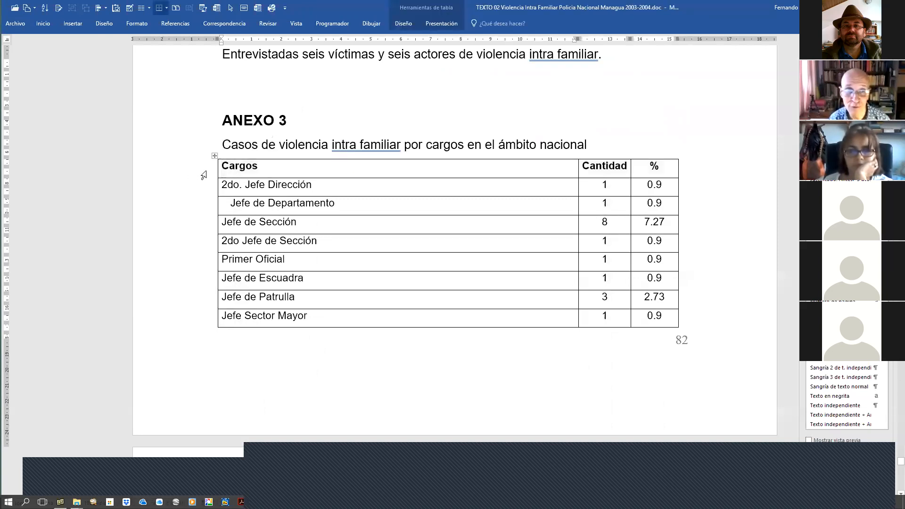
click(186, 174)
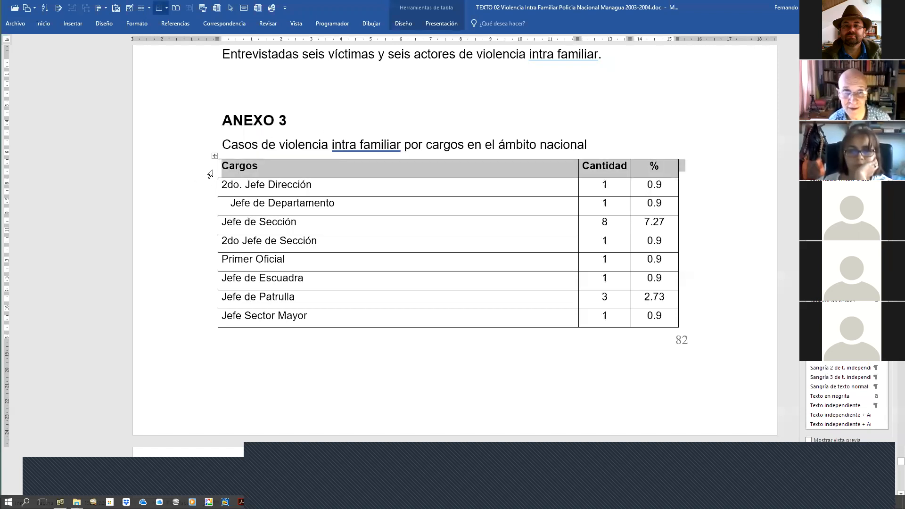
click(234, 184)
key(alt+KP_5)
scroll(204, 174, up, 7)
scroll(250, 261, down, 3)
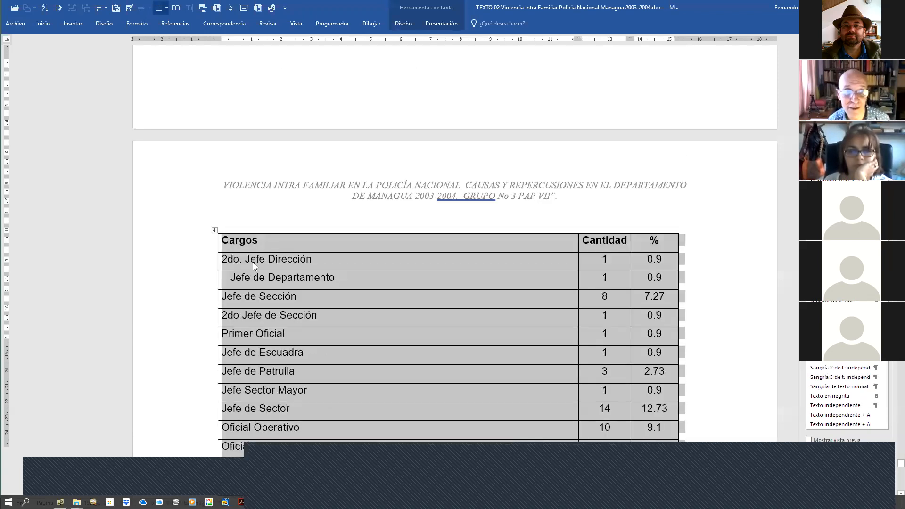
click(266, 242)
scroll(266, 242, down, 3)
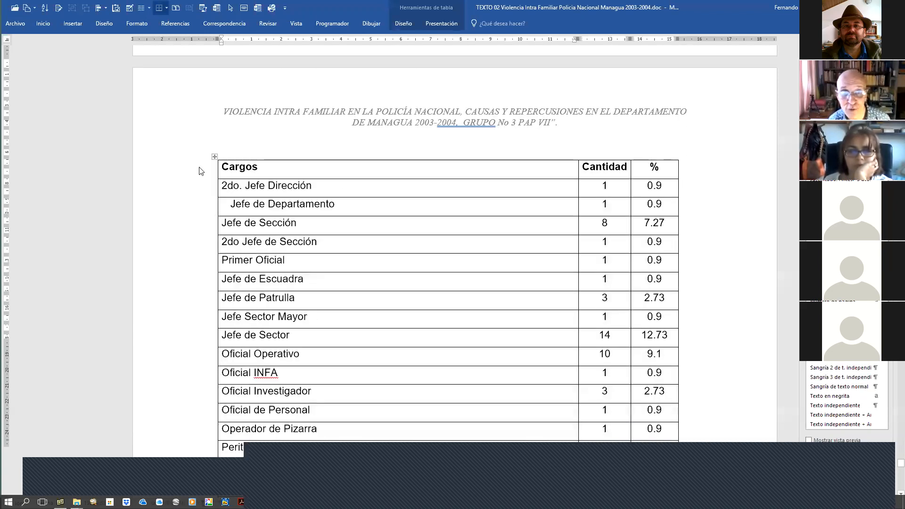
Step: Examine the Cargos table's page and let the table split across the two pages again
key(Up)
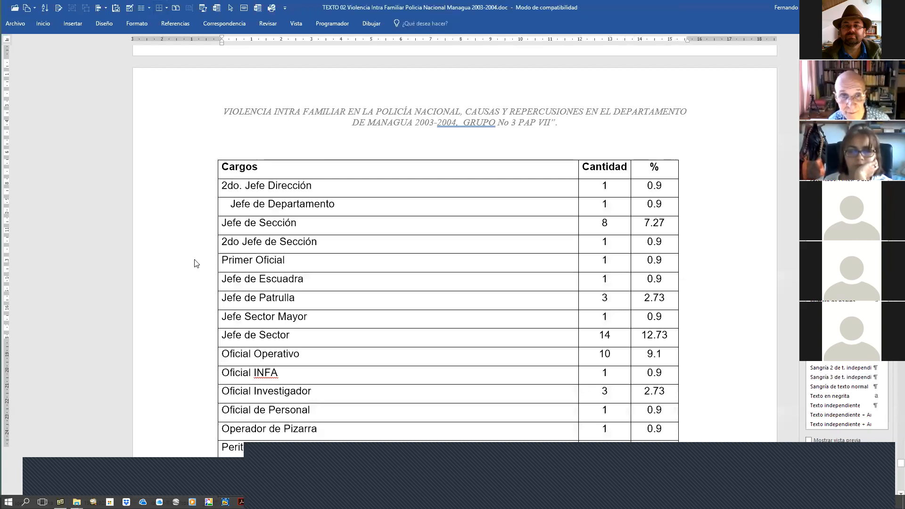
scroll(187, 198, down, 5)
scroll(183, 186, down, 4)
scroll(183, 189, down, 2)
scroll(184, 188, up, 10)
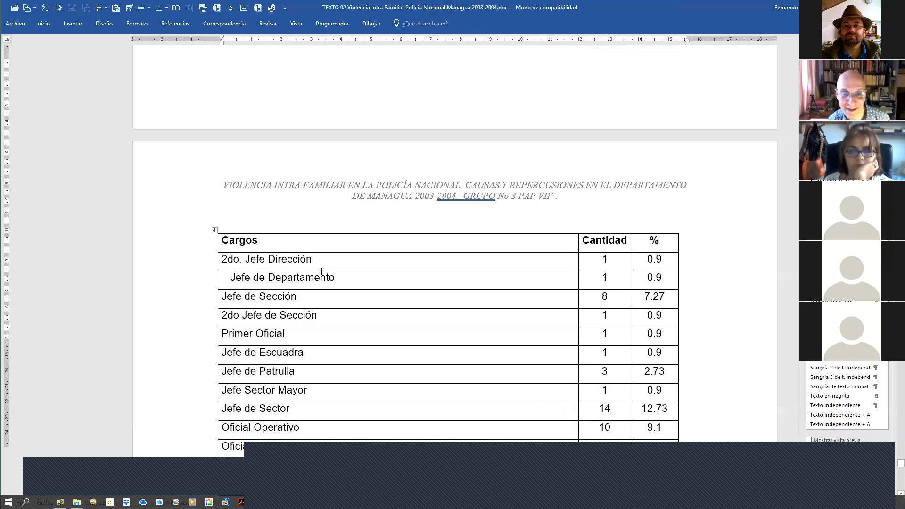
click(321, 271)
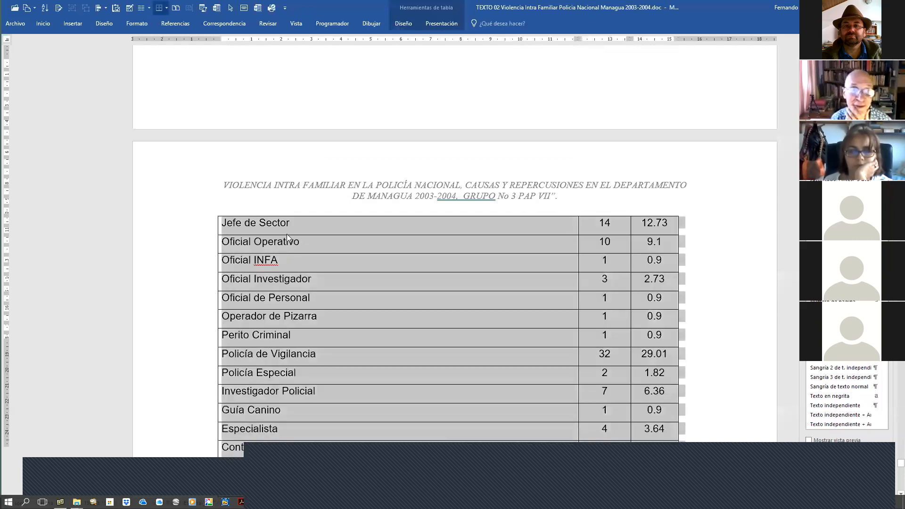
Step: Try selecting individual rows and a block of rows in the part of the Cargos table under ANEXO 3
scroll(288, 234, up, 5)
click(194, 161)
click(189, 194)
click(189, 234)
click(191, 289)
click(194, 310)
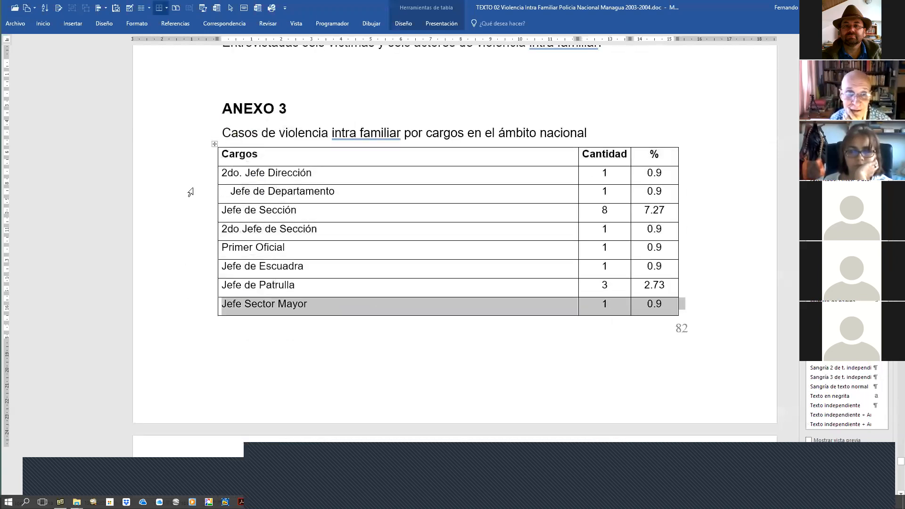
click(192, 190)
click(183, 159)
drag(182, 152, 185, 303)
click(305, 192)
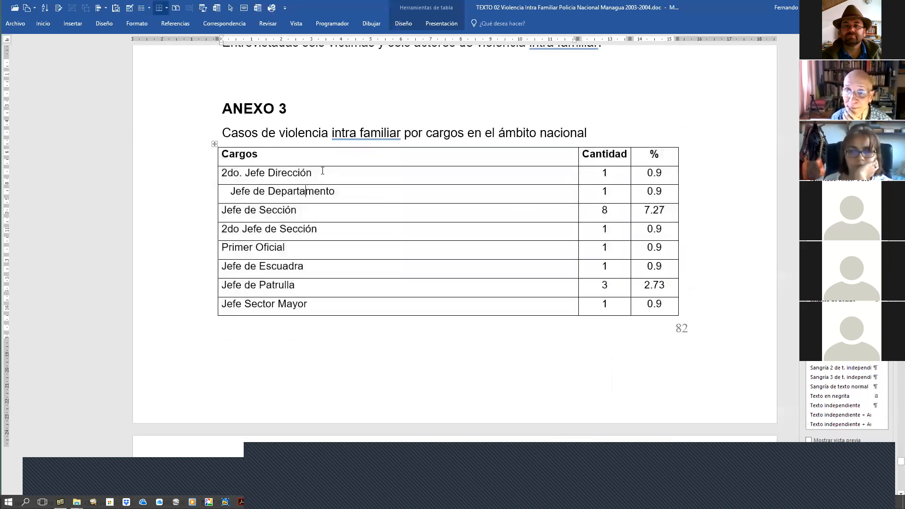
Step: Fit the width of the table's Cargos column to its contents
click(214, 143)
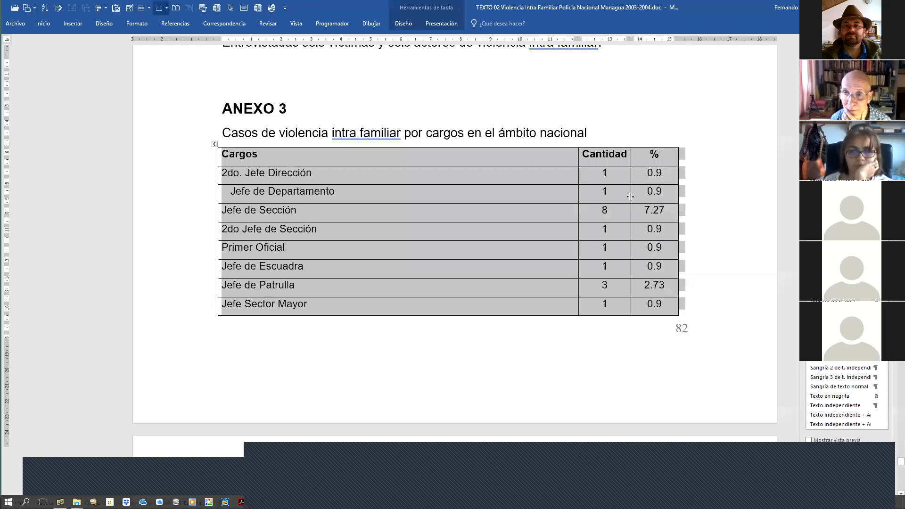
click(569, 194)
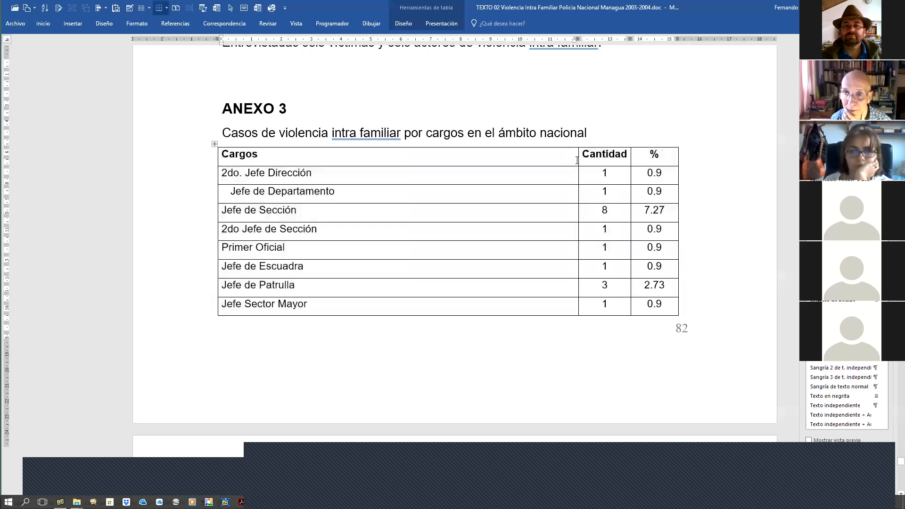
double_click(575, 160)
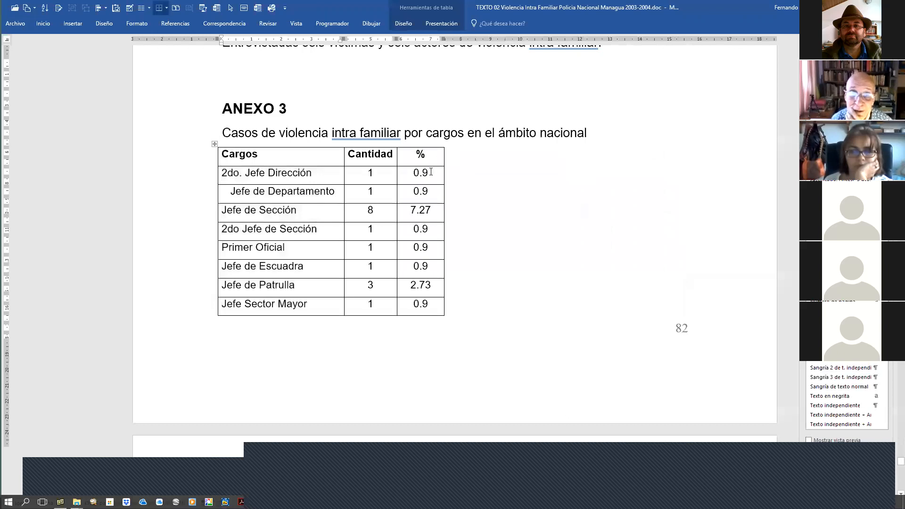
Step: Extend five % values to 0.9122 (2do. Jefe Dirección), 7.27111 (Jefe de Sección), 0.9344 (2do Jefe de Sección), 0.9333 (Jefe de Escuadra) and 0.91122 (Jefe Sector Mayor)
drag(431, 172, 434, 264)
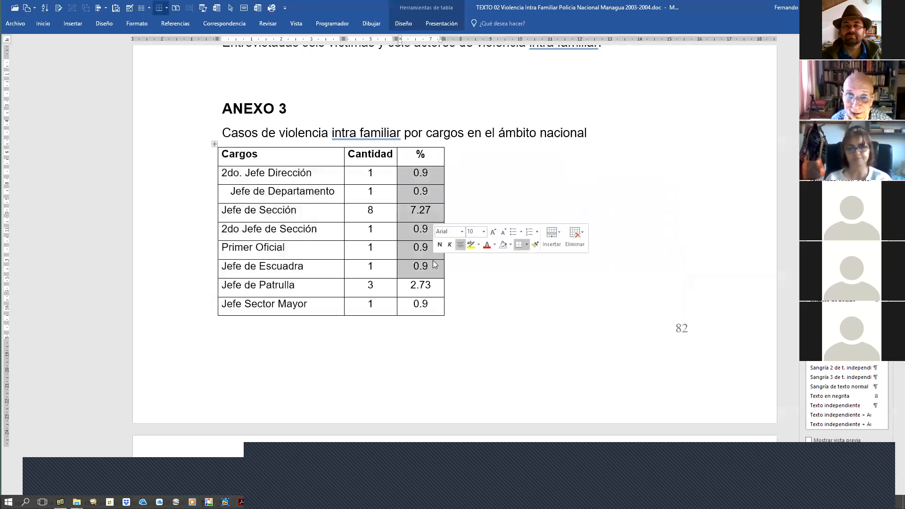
click(435, 174)
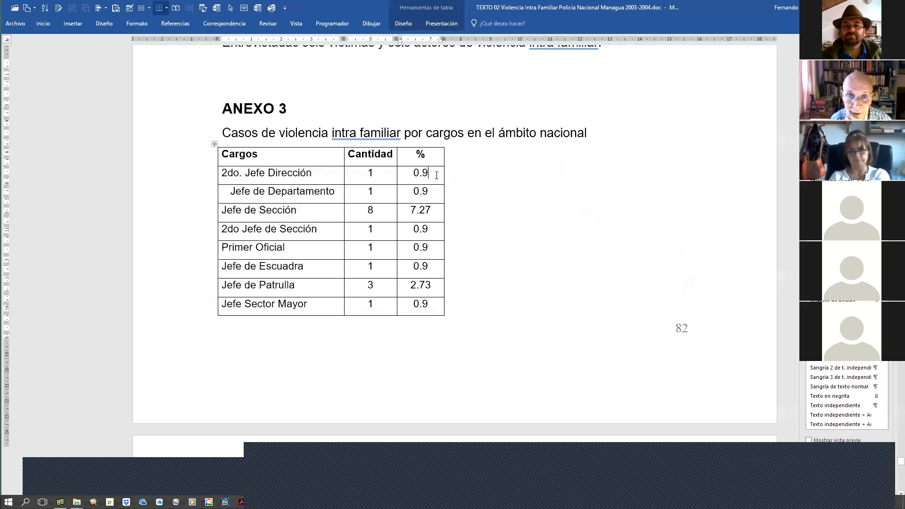
text(122)
key(Down)
text(111)
key(Down)
text(344)
key(Down)
key(Down)
text(333)
key(Down)
key(Down)
text(1122)
Step: Widen the % column of the ANEXO 3 table slightly and enlarge the page view
scroll(436, 176, down, 1)
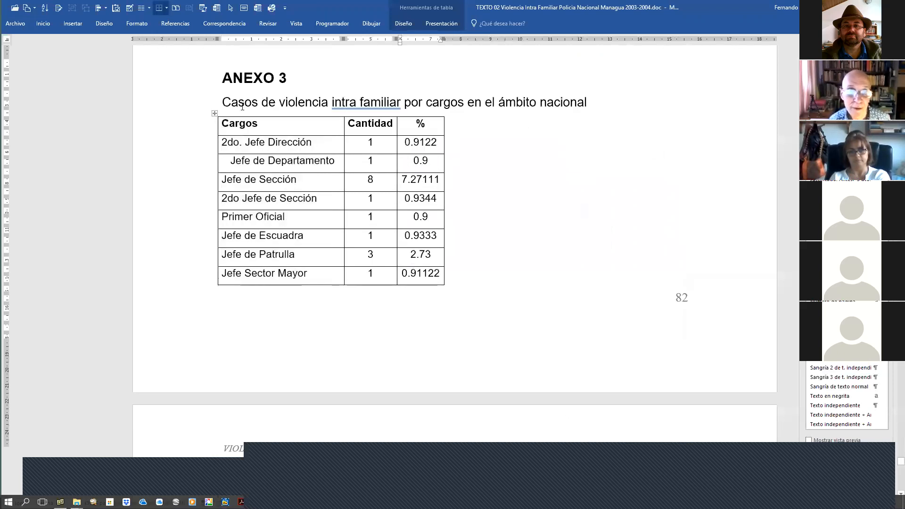
scroll(435, 177, up, 1)
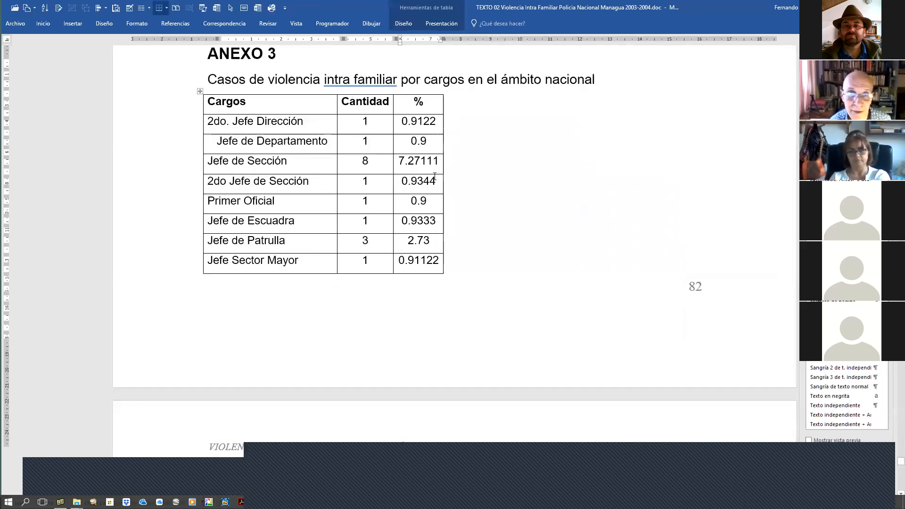
scroll(434, 177, up, 1)
scroll(491, 176, up, 4)
scroll(488, 181, down, 2)
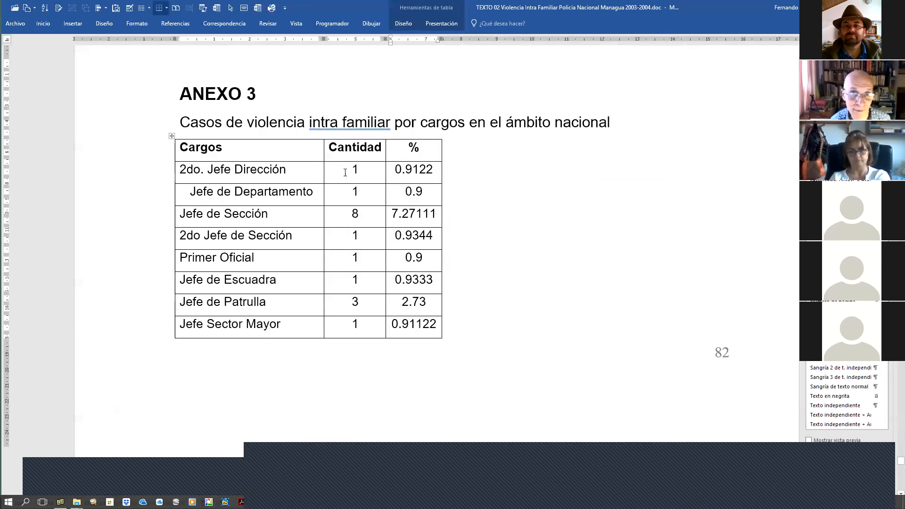
drag(440, 170, 461, 170)
scroll(507, 182, down, 3)
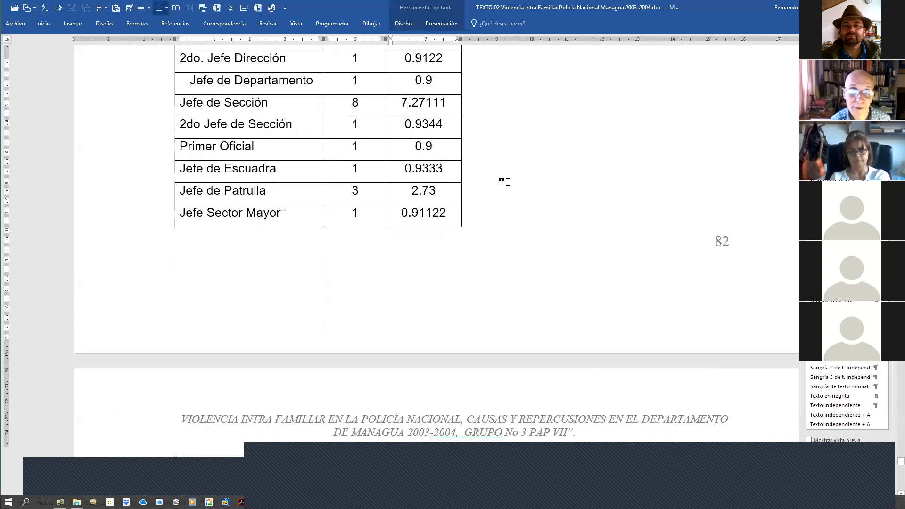
scroll(508, 182, up, 4)
ctrl+scroll(507, 182, up, 2)
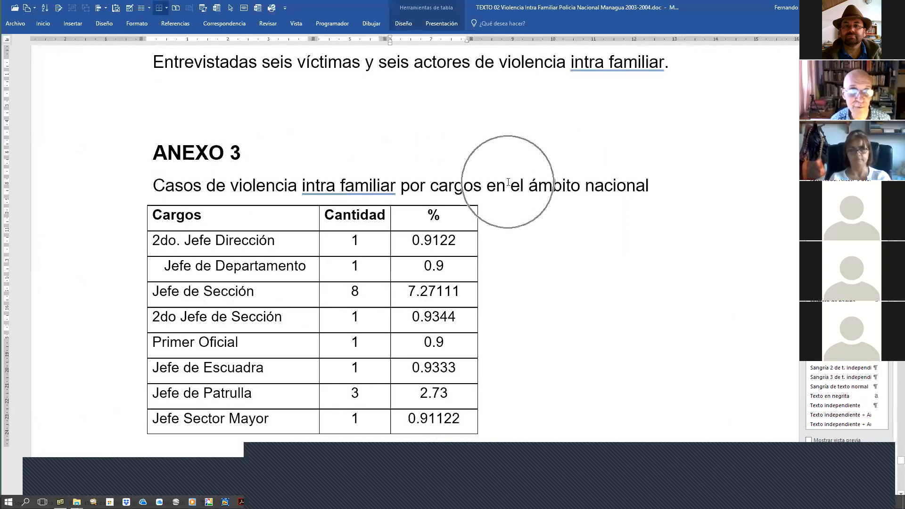
scroll(508, 181, down, 3)
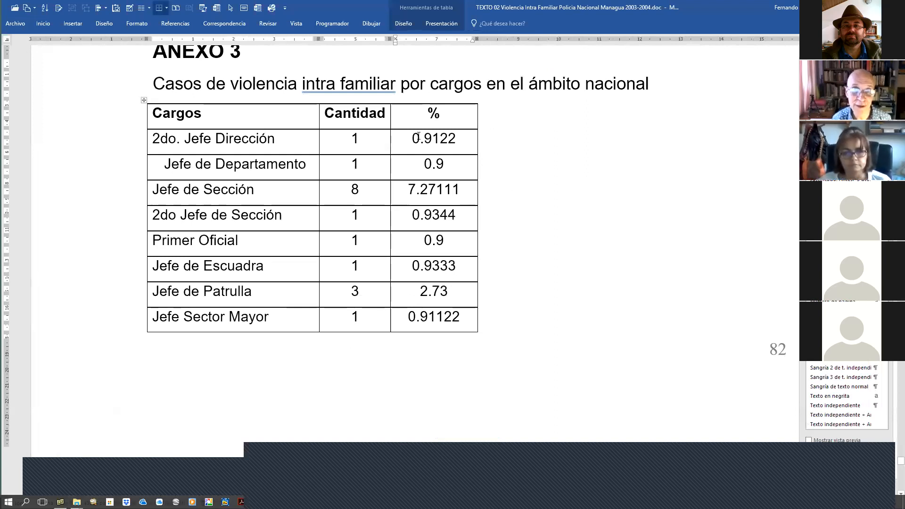
Step: Replace all periods with commas in the % column of the ANEXO 3 table
click(420, 105)
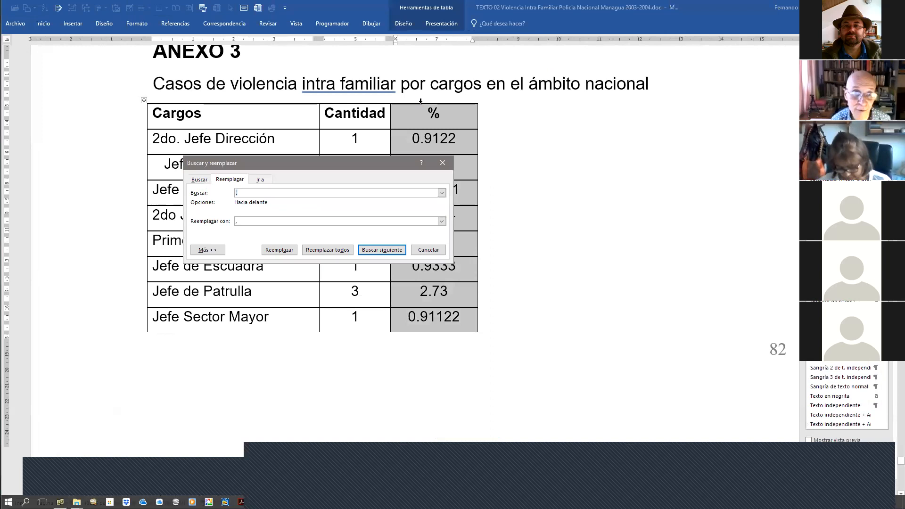
key(alt+d)
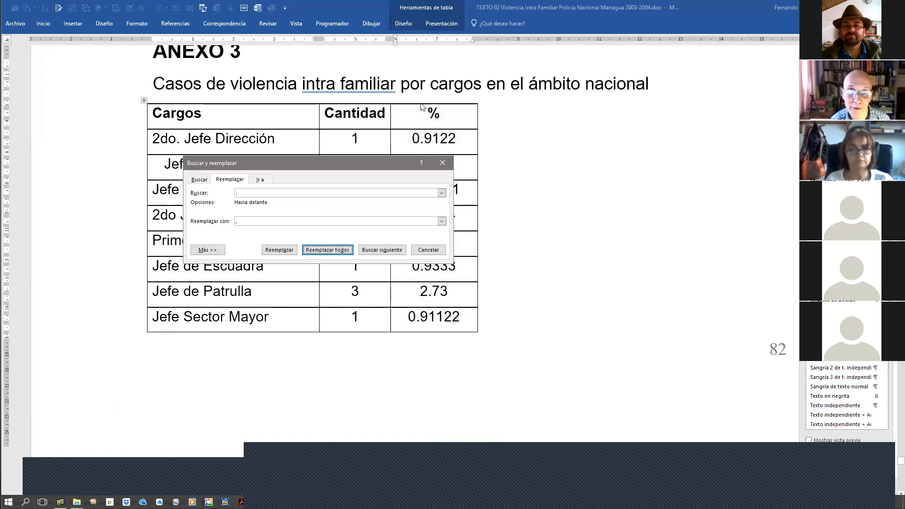
key(Escape)
key(Escape)
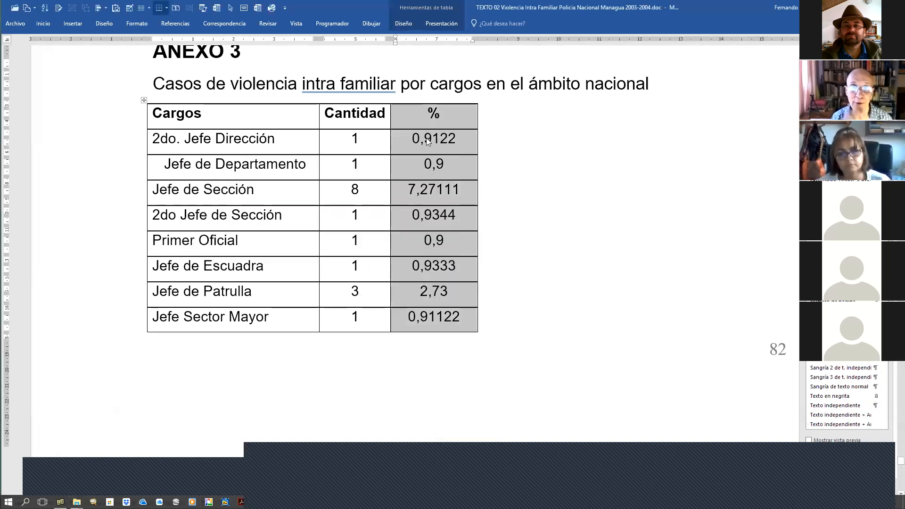
click(459, 148)
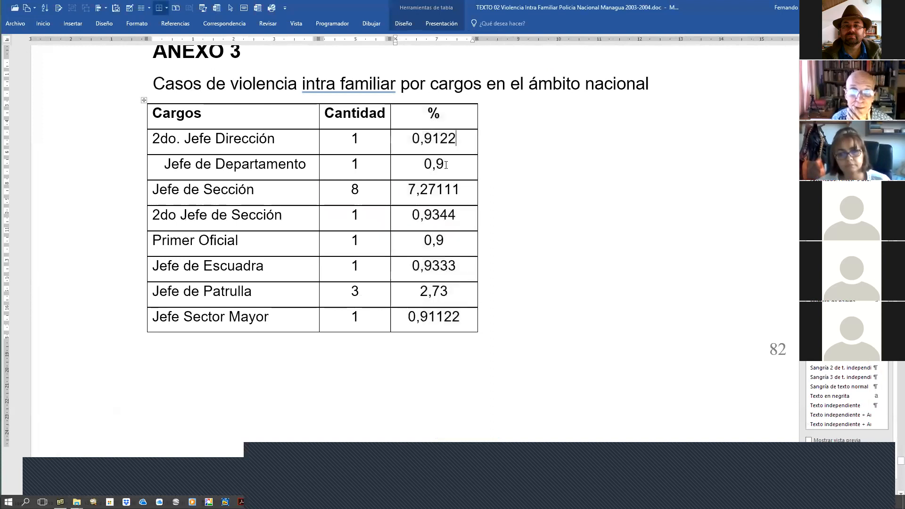
Step: Remove the centering from the % column and align its numbers with a decimal tab stop near the column's middle
click(420, 101)
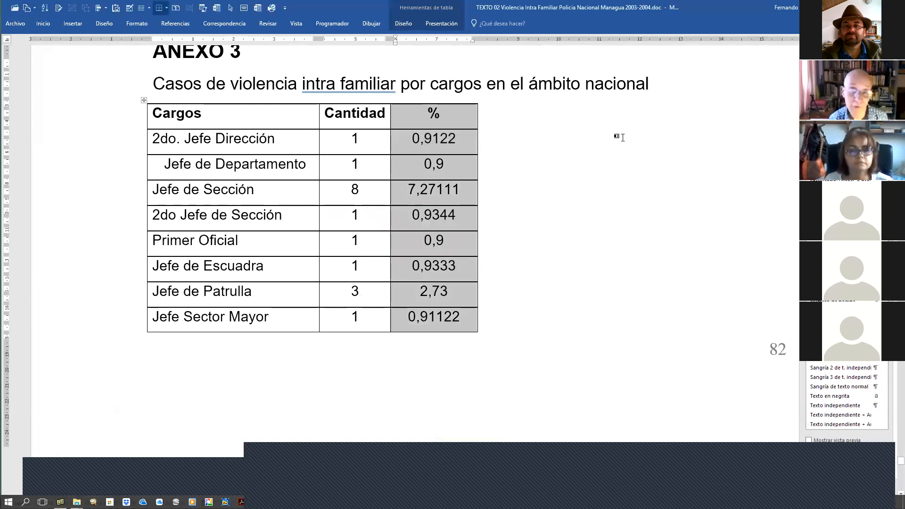
key(ctrl+q)
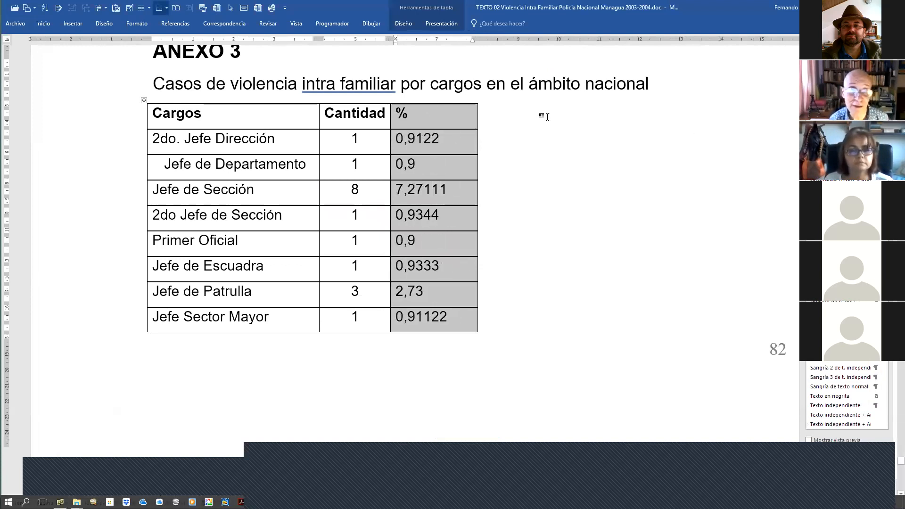
click(8, 40)
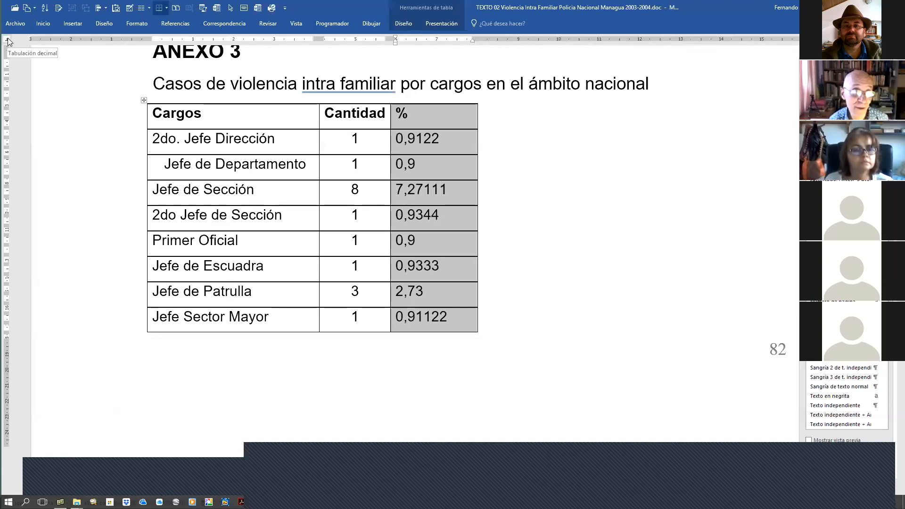
click(437, 39)
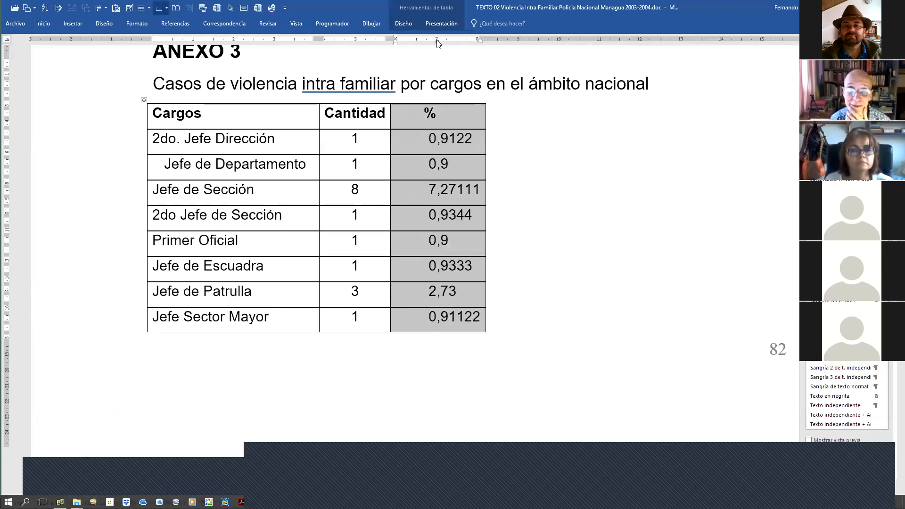
mouse_move(437, 39)
mouse_down()
mouse_move(456, 44)
mouse_move(408, 44)
mouse_move(446, 40)
mouse_move(427, 40)
mouse_up()
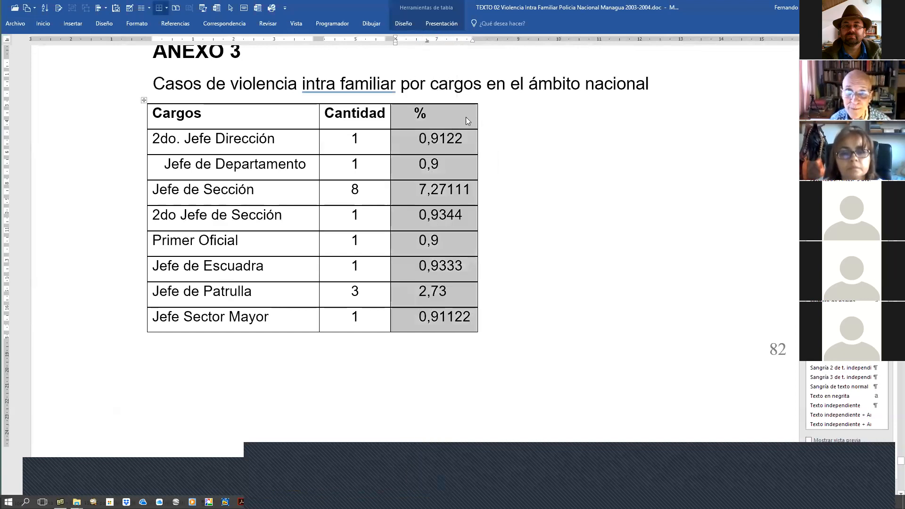
Step: Insert a blank column between the Cargos and Cantidad columns
click(426, 115)
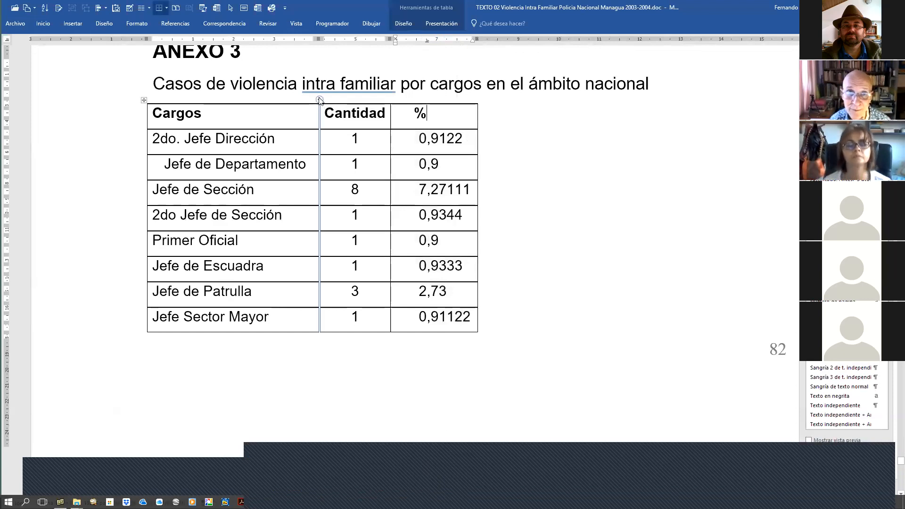
click(320, 98)
Step: Try copying the Cargos cells from 2do. Jefe Dirección to Primer Oficial into the blank column
drag(302, 141, 263, 249)
key(ctrl+c)
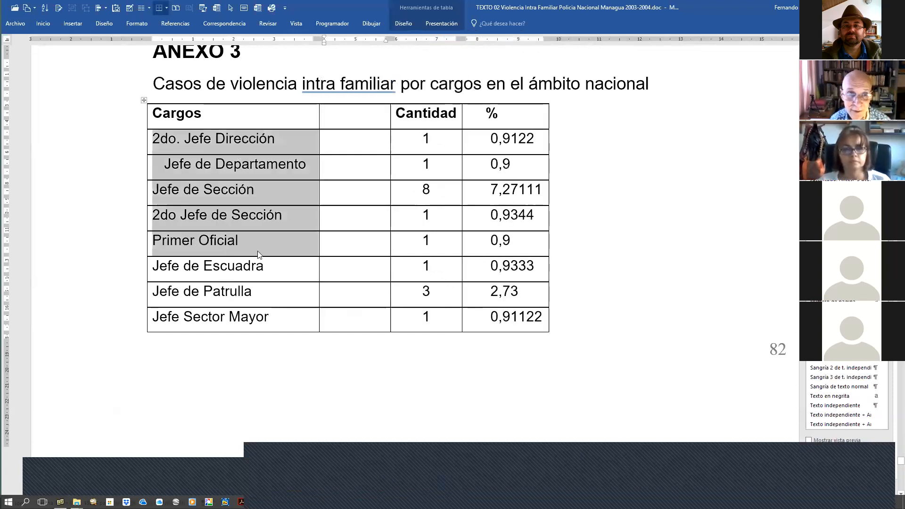
click(359, 146)
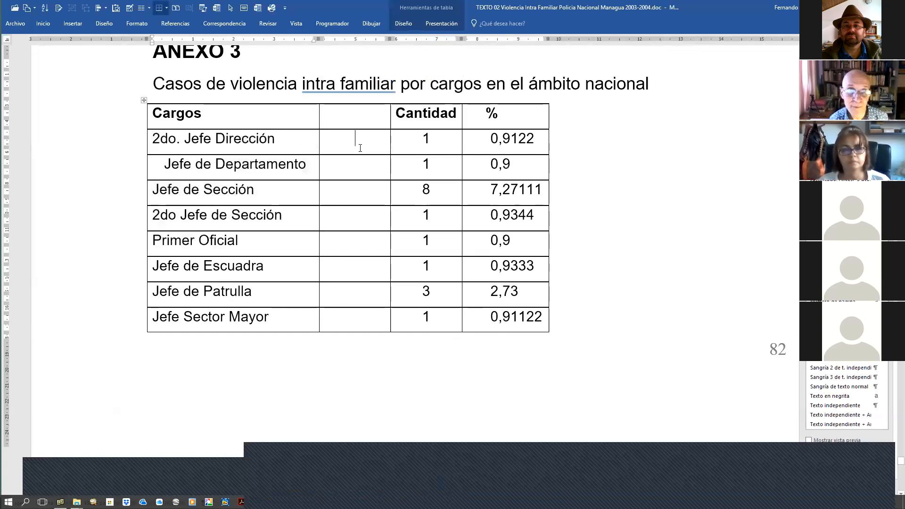
key(ctrl+v)
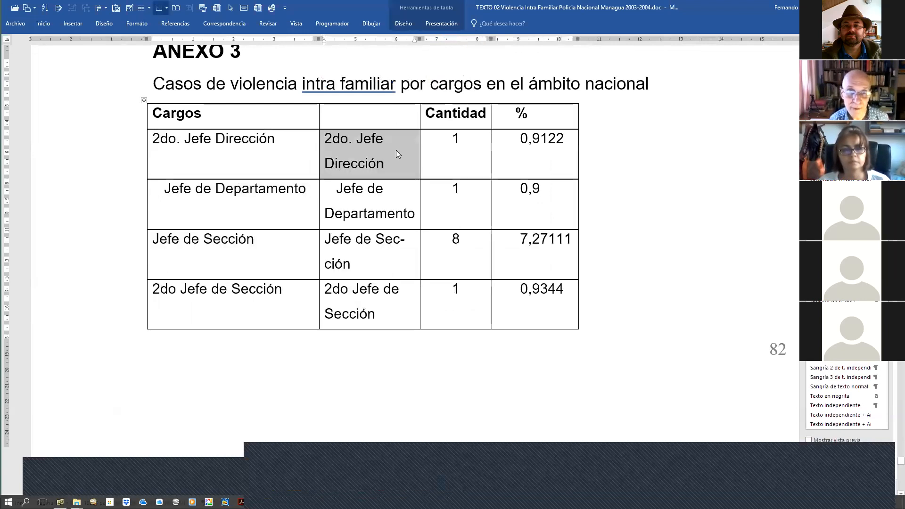
click(345, 163)
key(ctrl+z)
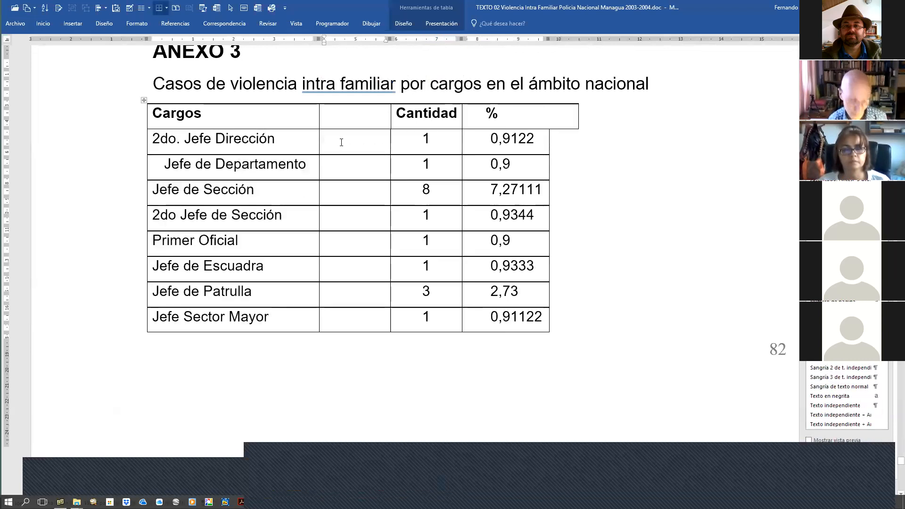
Step: Paste the copied Cargos texts into the blank column and set the whole table's font to Arial Narrow at size 10
key(ctrl+y)
click(143, 100)
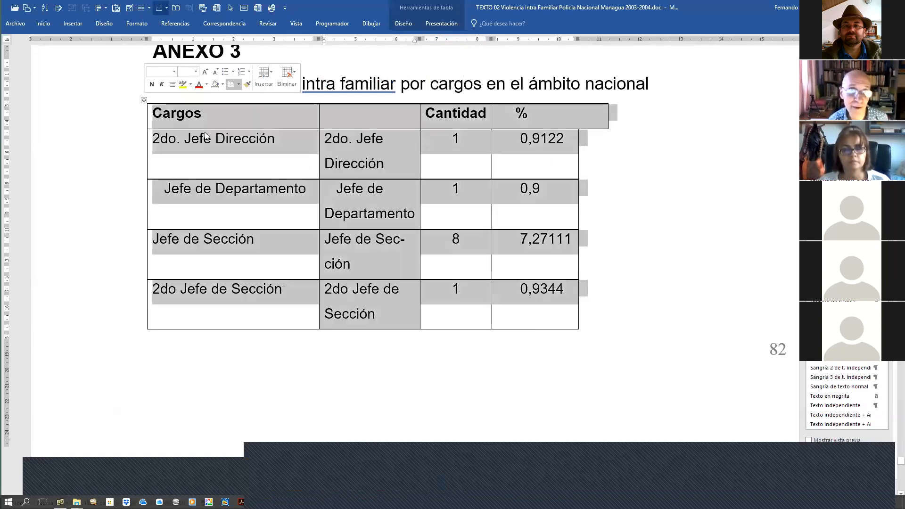
key(ctrl+space)
key(ctrl+shift+m)
text(1)
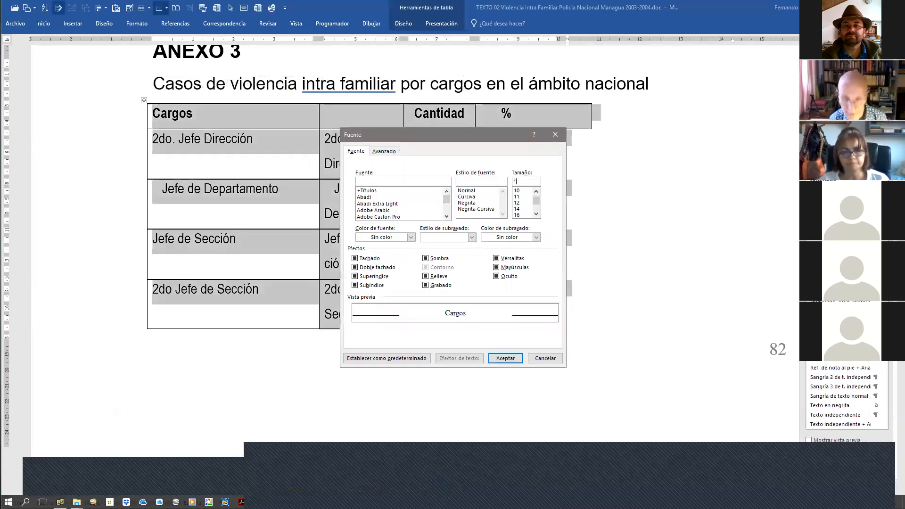
text(0)
key(Return)
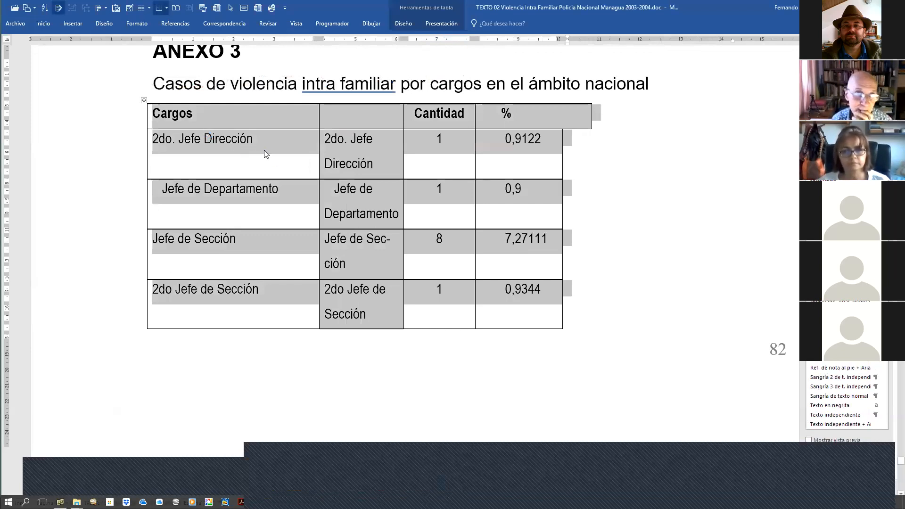
Step: Merge the second column's cells from 2do. Jefe Dirección to 2do Jefe de Sección into one cell
click(266, 153)
click(337, 141)
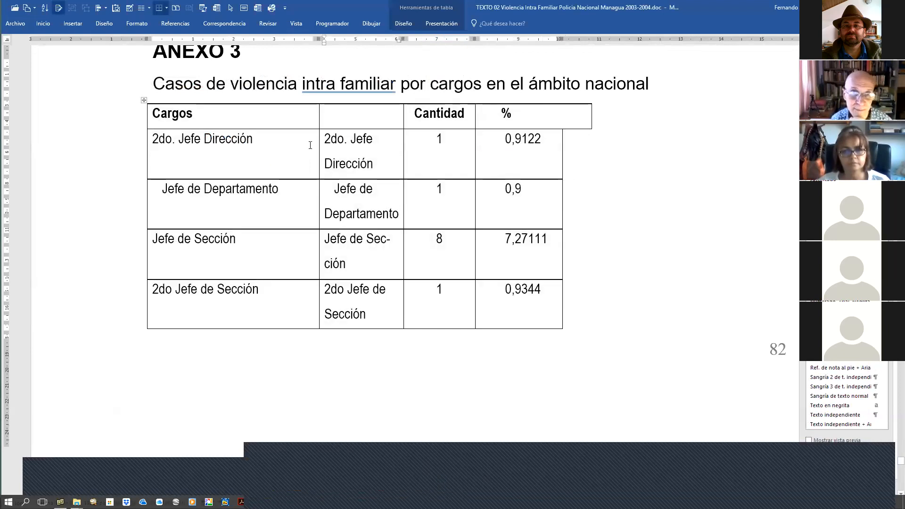
drag(325, 138, 337, 305)
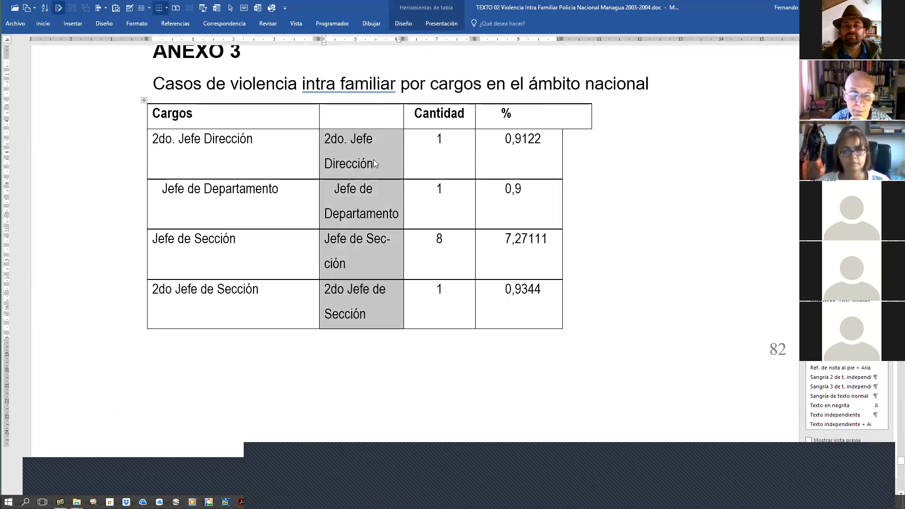
right_click(348, 162)
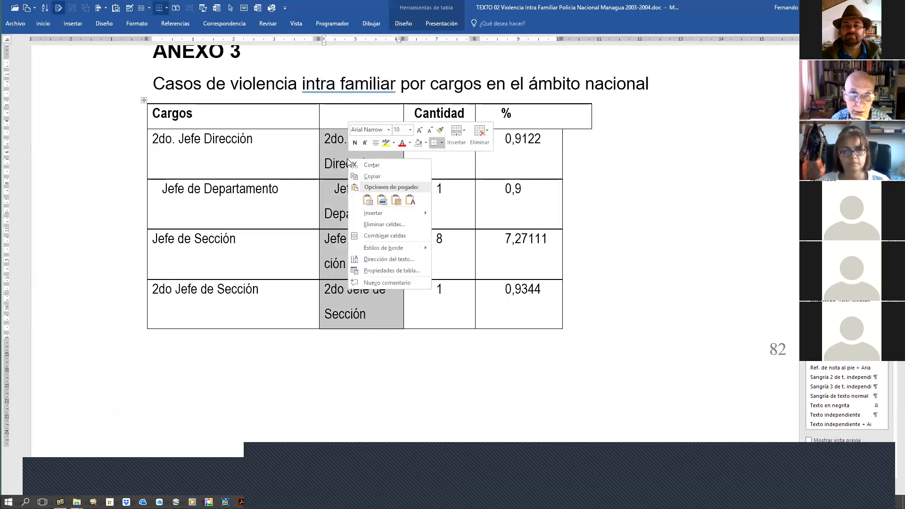
click(377, 235)
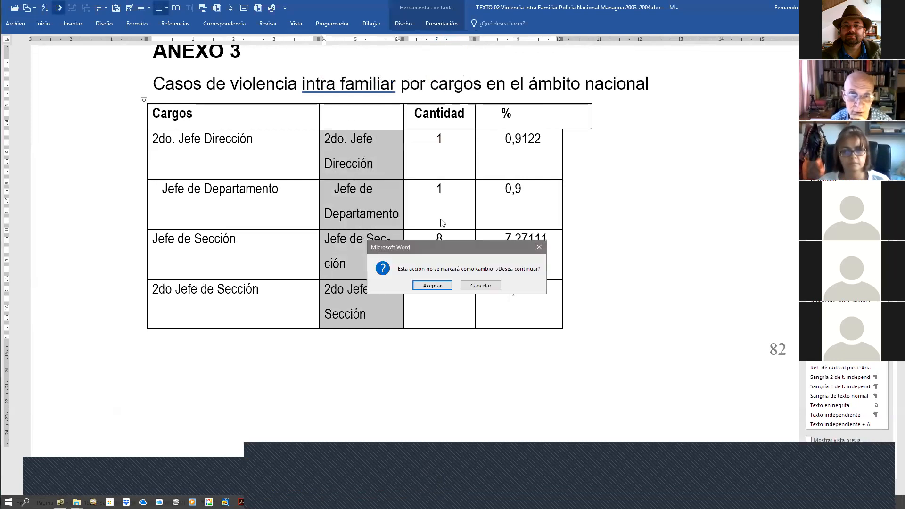
click(433, 285)
Step: Format all the text in the merged cell as a bulleted list with round bullets
click(358, 165)
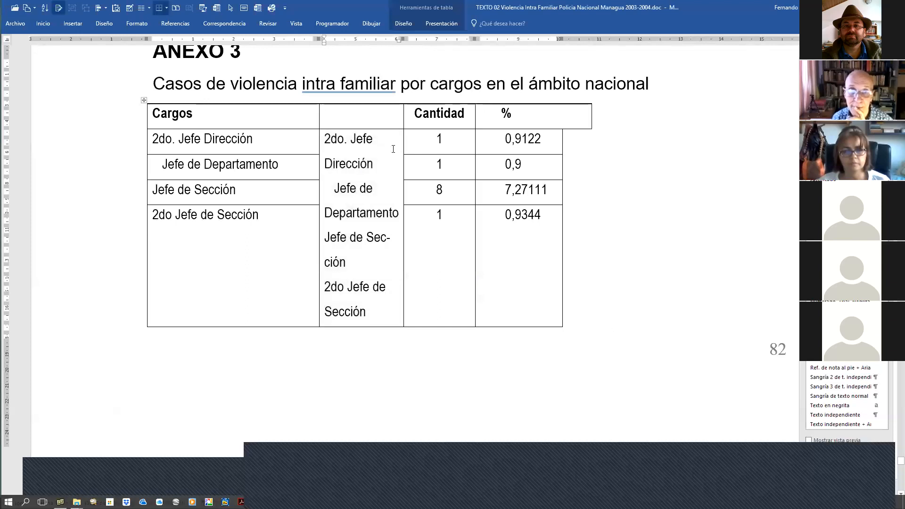
key(shift+Down)
key(shift+Down)
key(shift+Down)
key(shift+Down)
key(shift+Down)
key(shift+Down)
key(shift+Down)
key(shift+Down)
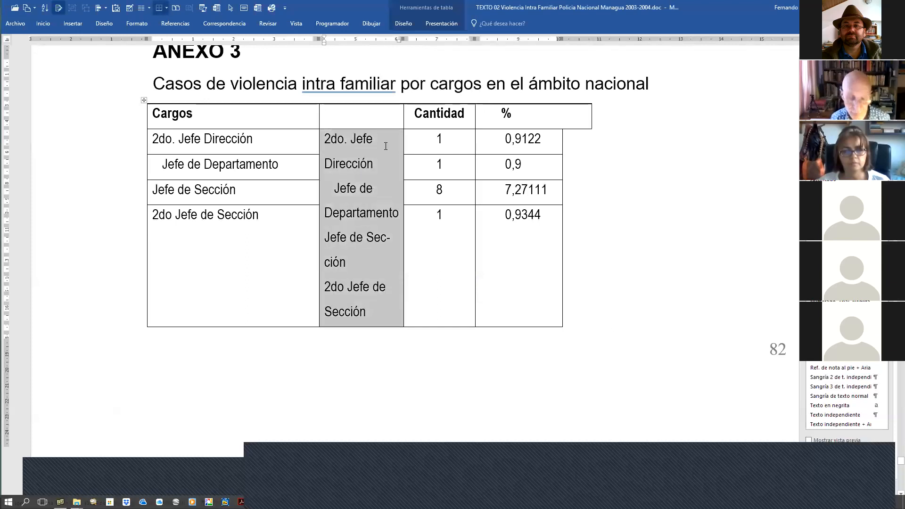
key(ctrl+shift+l)
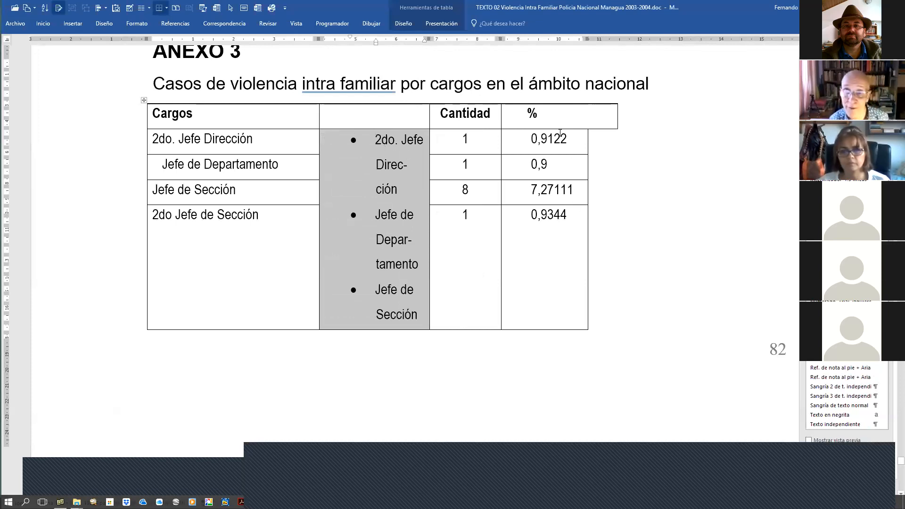
Step: Align the data rows' outer border with the header row's edge and widen the % column to about 12 cm on the ruler
click(572, 163)
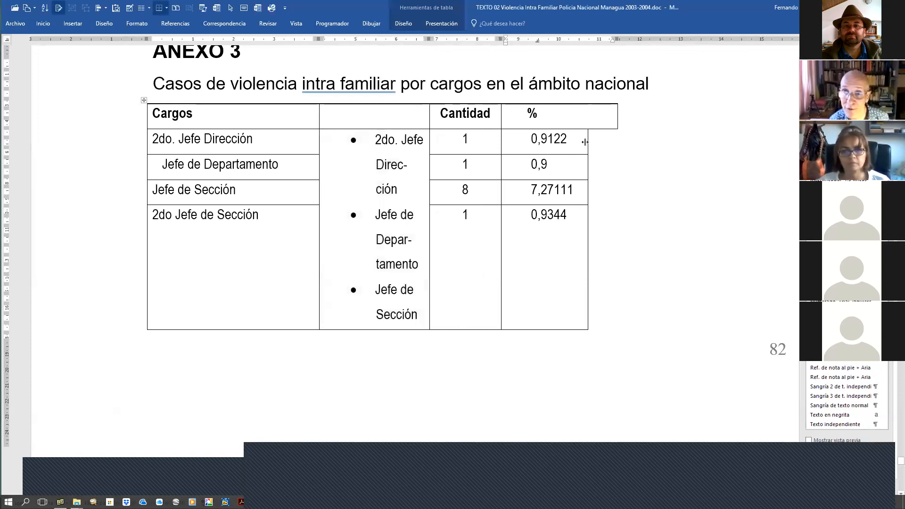
drag(587, 140, 618, 140)
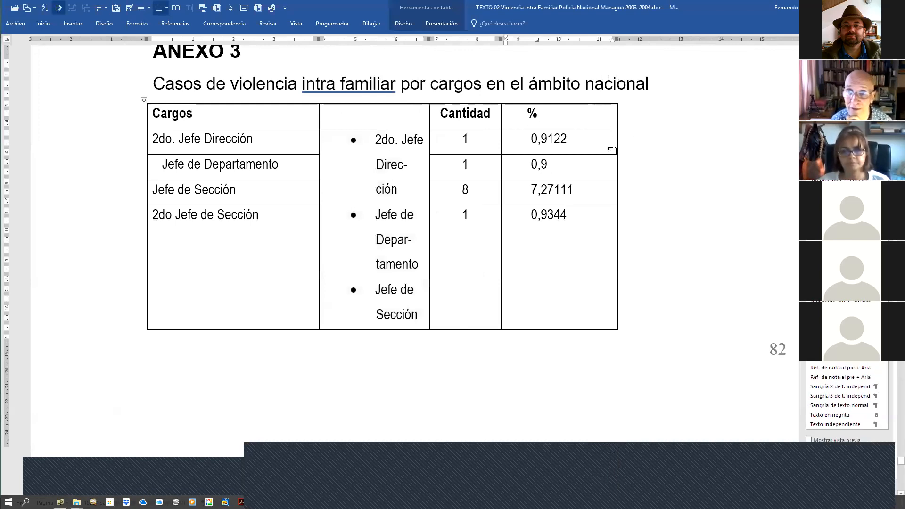
key(ctrl+z)
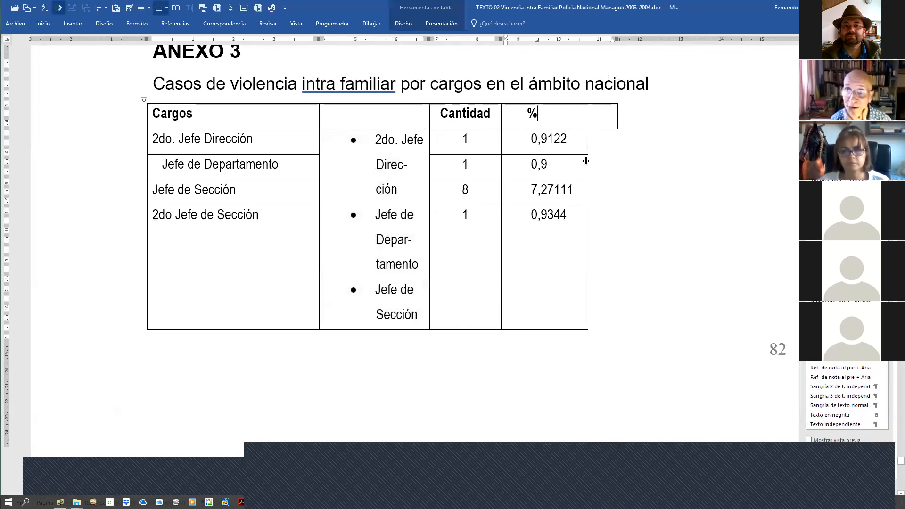
drag(587, 162, 617, 161)
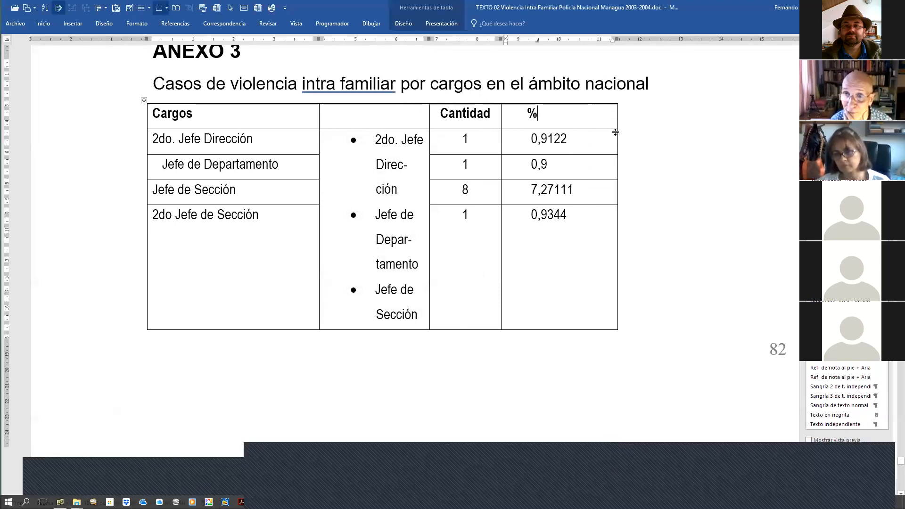
drag(617, 127, 651, 127)
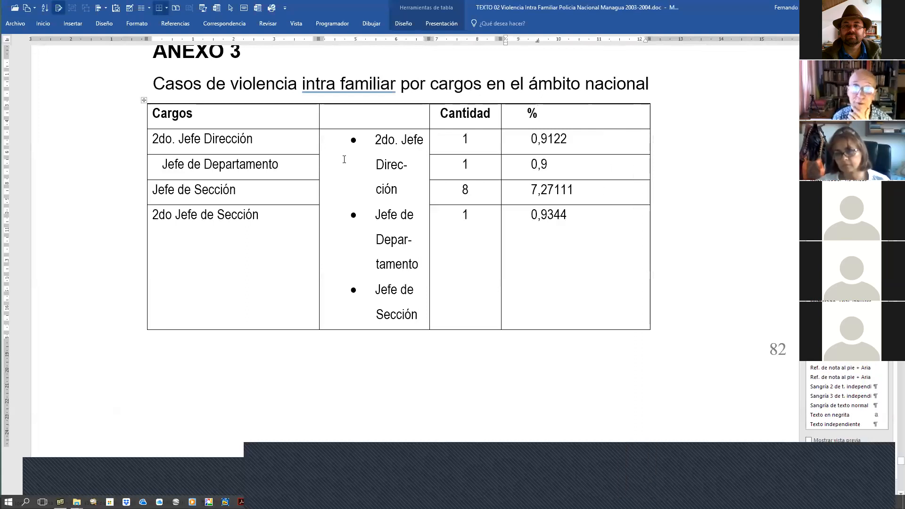
Step: Change the second column's bullets to dashes and remove the dash from its empty header cell
drag(361, 138, 413, 290)
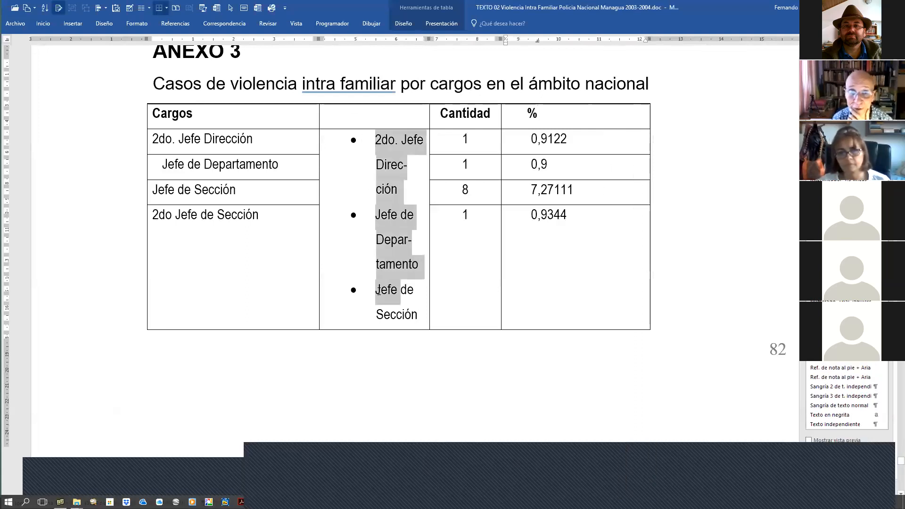
click(404, 187)
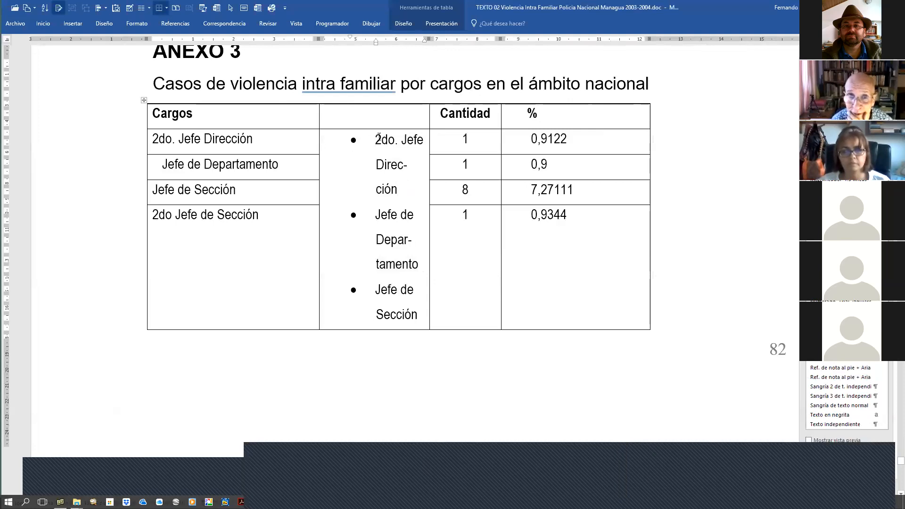
click(380, 102)
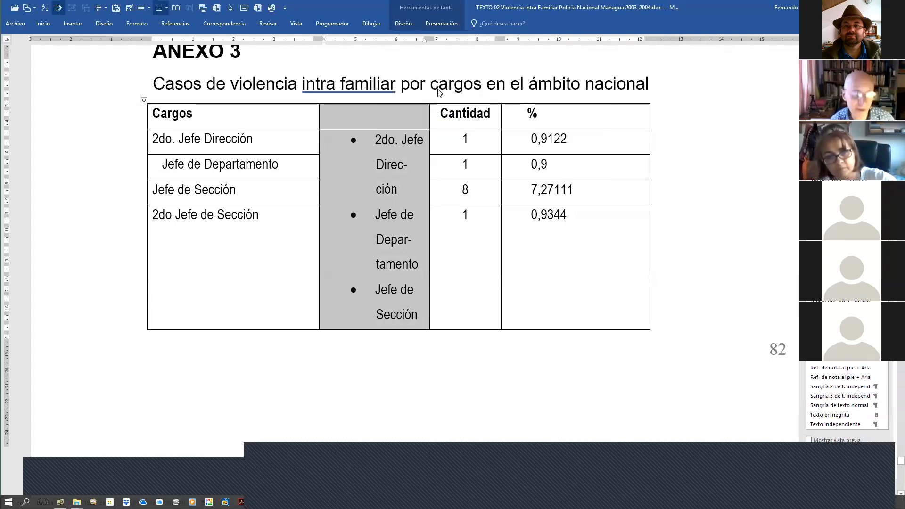
key(ctrl+F1)
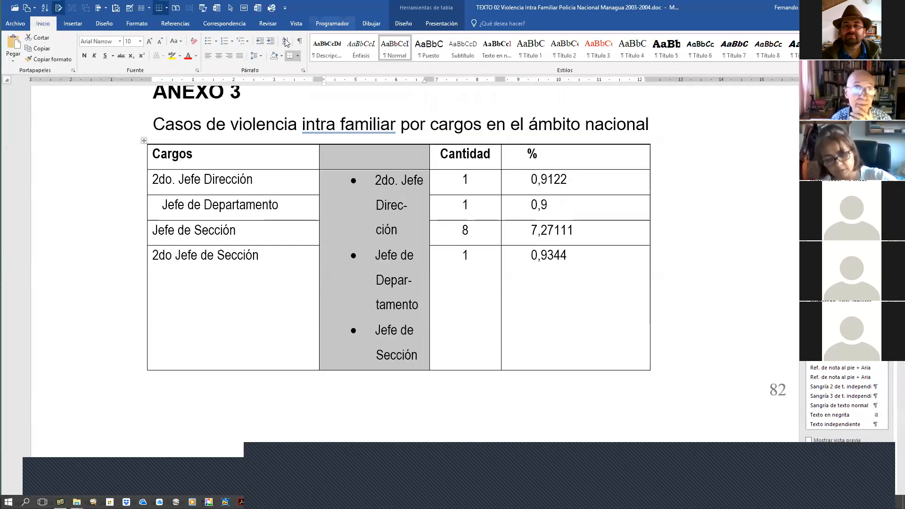
click(216, 42)
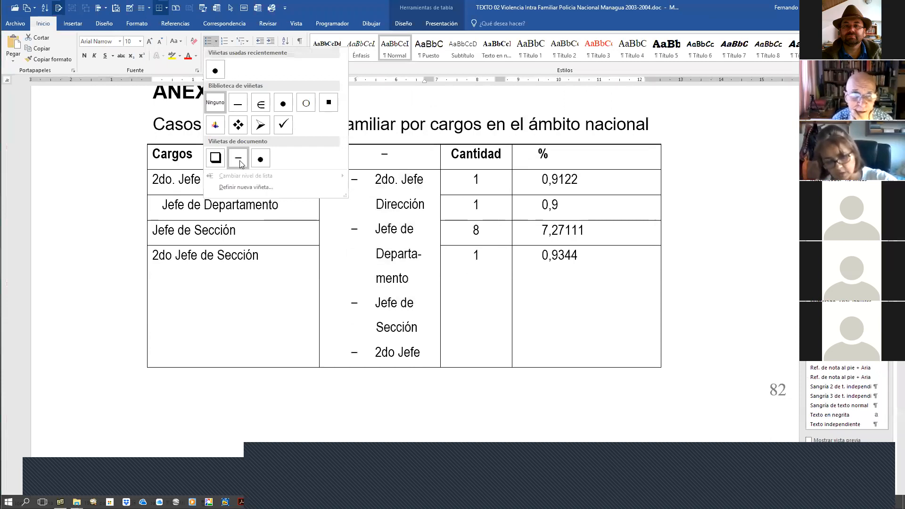
click(238, 160)
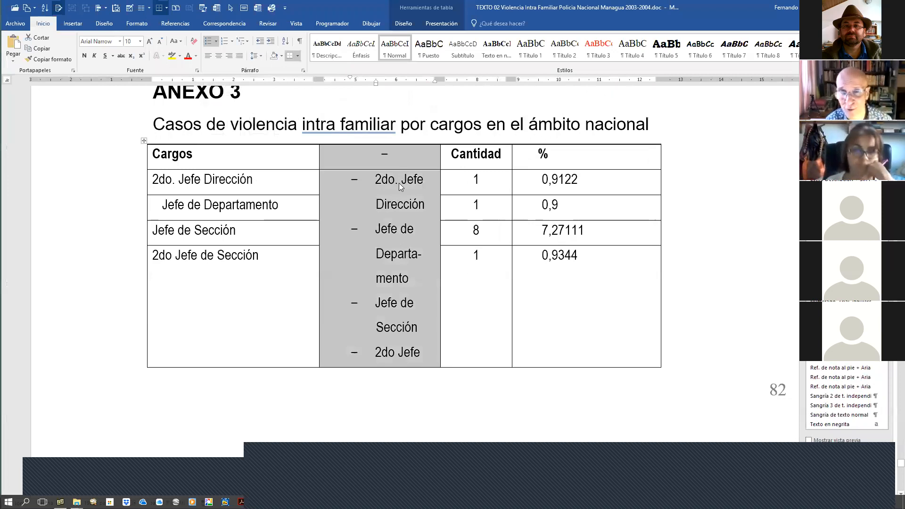
click(385, 157)
key(BackSpace)
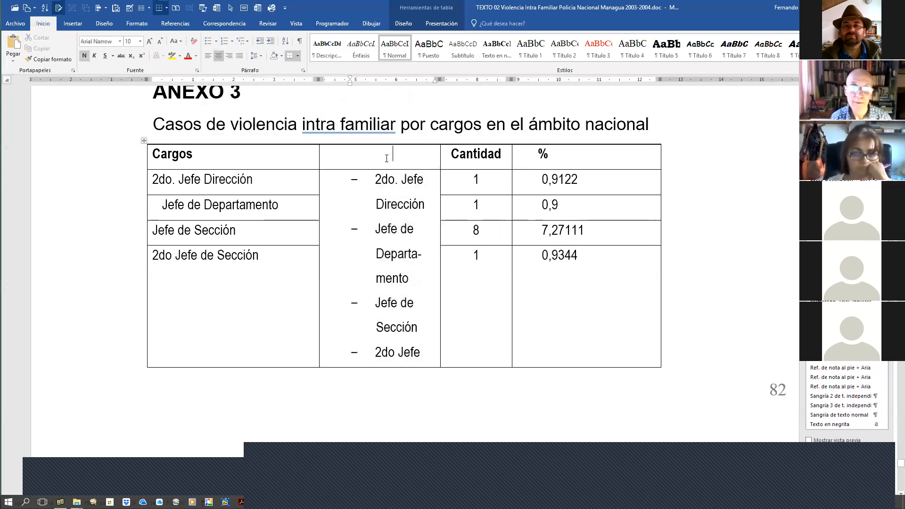
Step: Reduce the indent of the dash list in the merged cell by one level
click(372, 176)
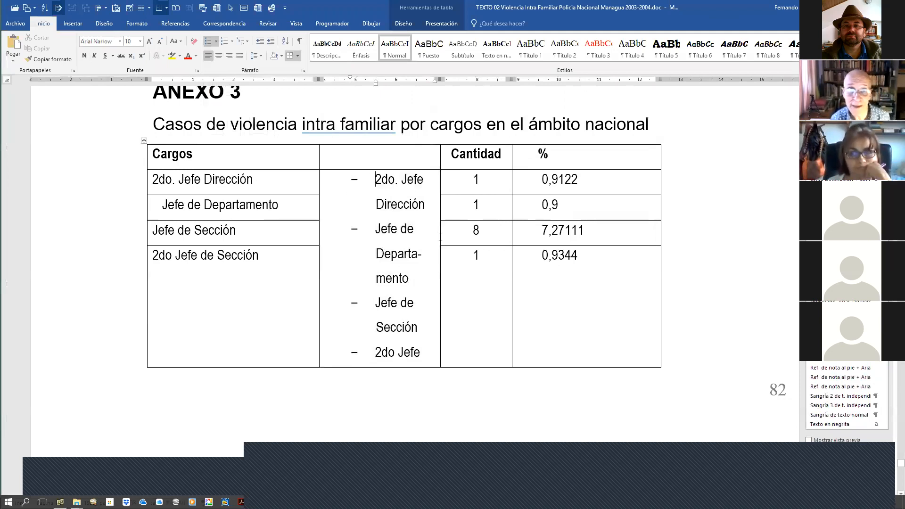
ctrl+scroll(440, 237, up, 3)
drag(400, 181, 437, 372)
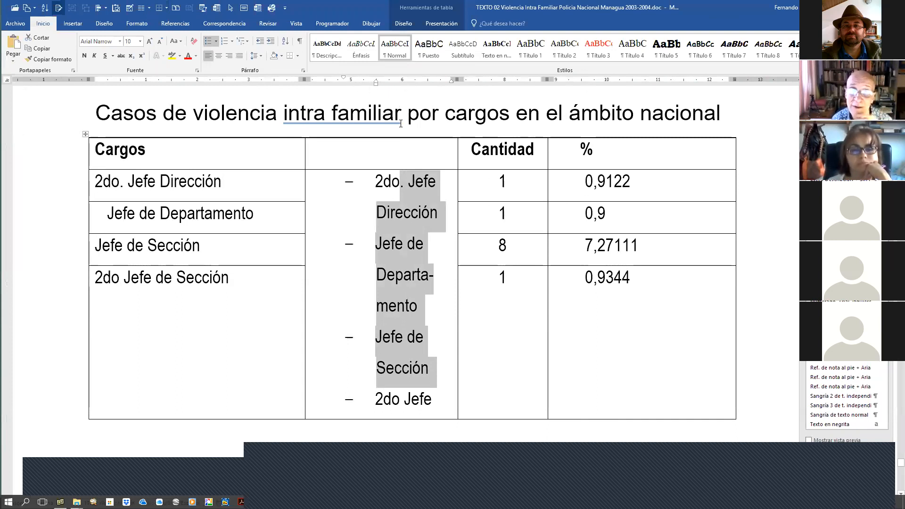
click(342, 183)
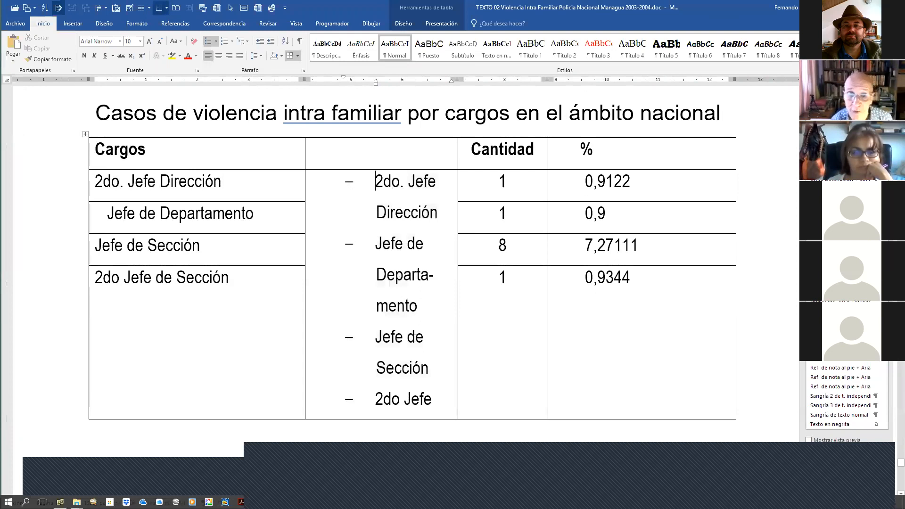
shift+click(436, 401)
scroll(436, 401, down, 5)
scroll(435, 400, up, 5)
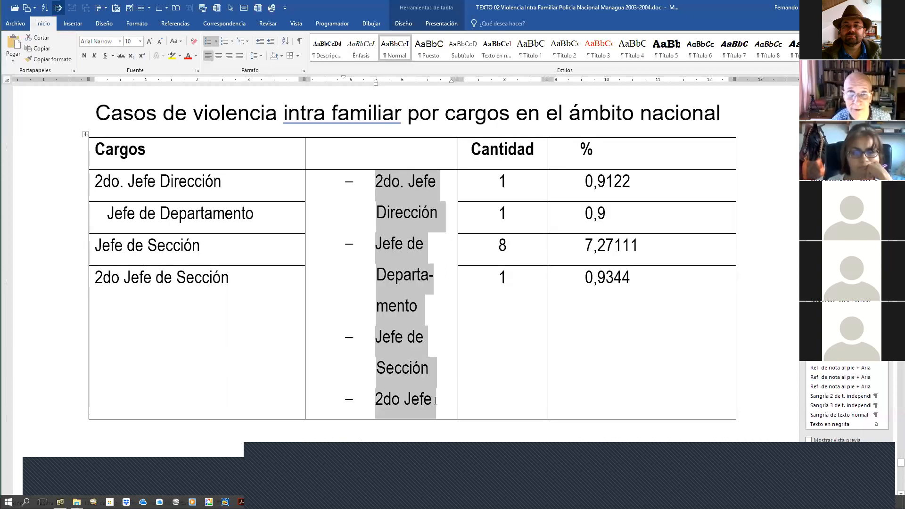
scroll(445, 403, down, 1)
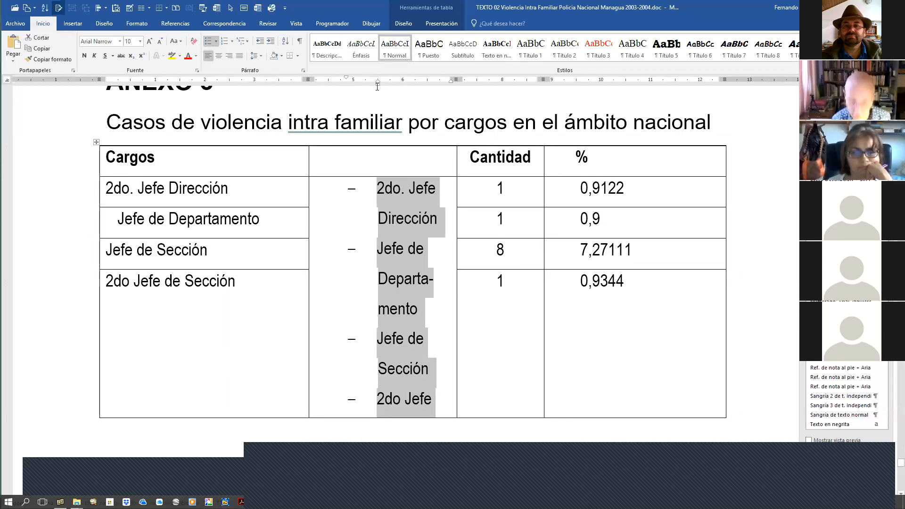
key(ctrl+shift+m)
key(ctrl+m)
key(ctrl+shift+m)
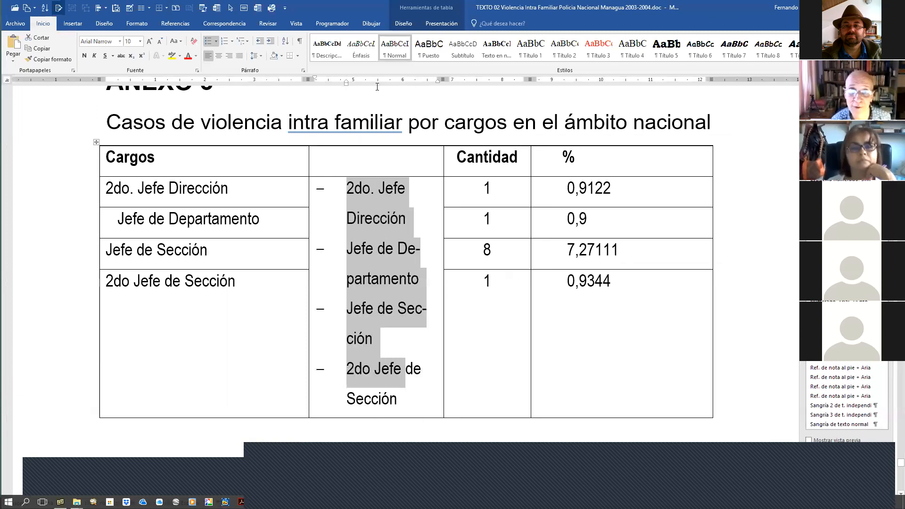
key(ctrl+m)
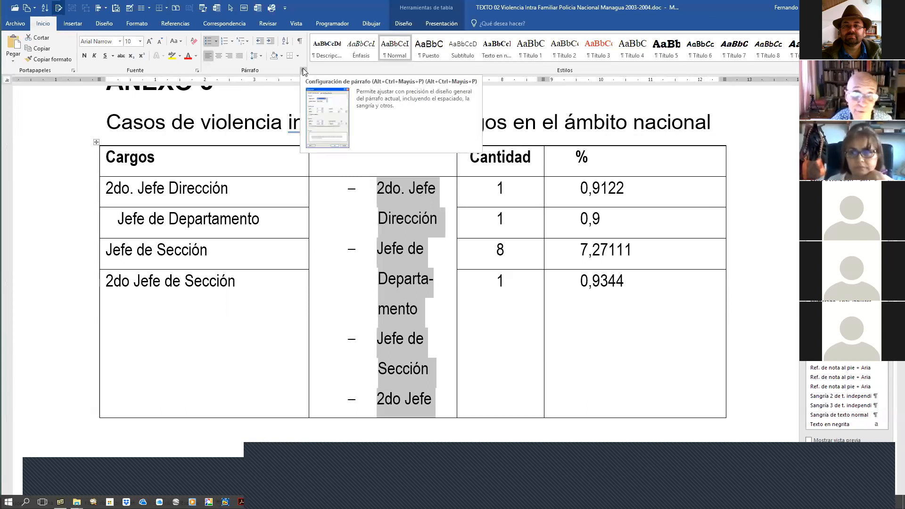
right_click(416, 210)
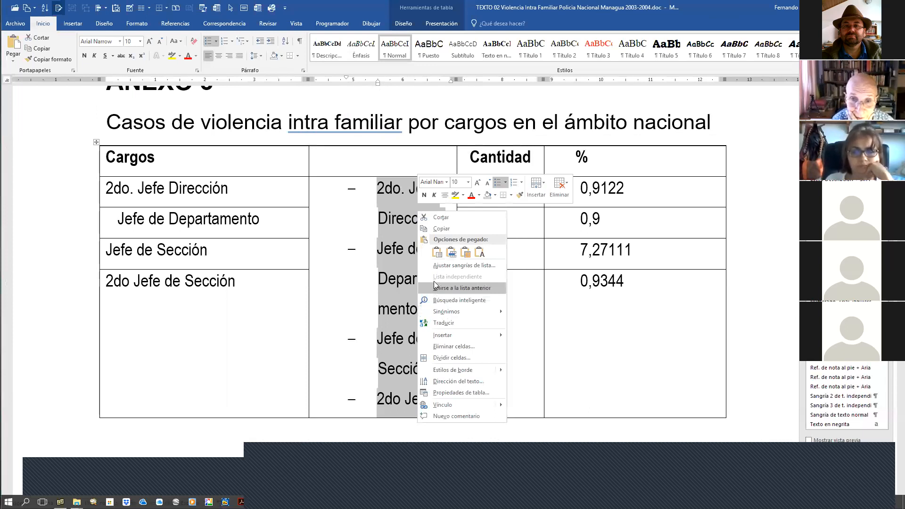
click(521, 2)
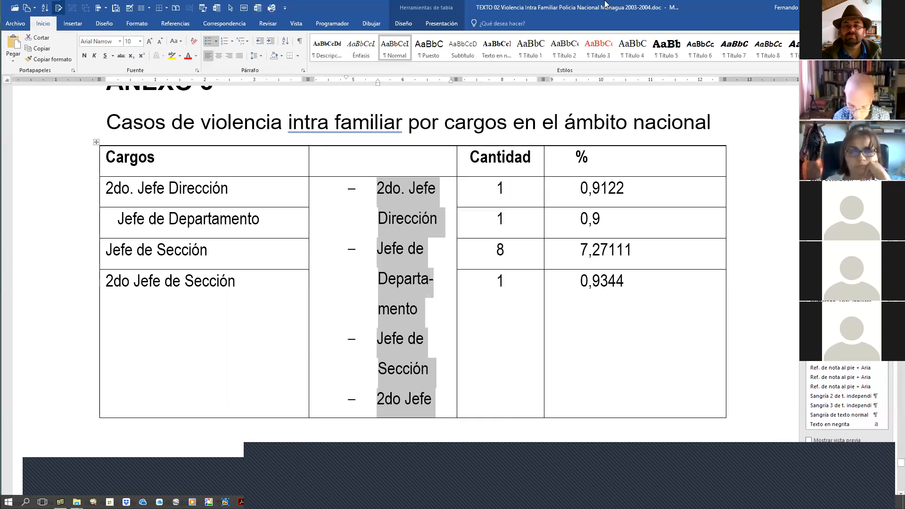
key(ctrl+z)
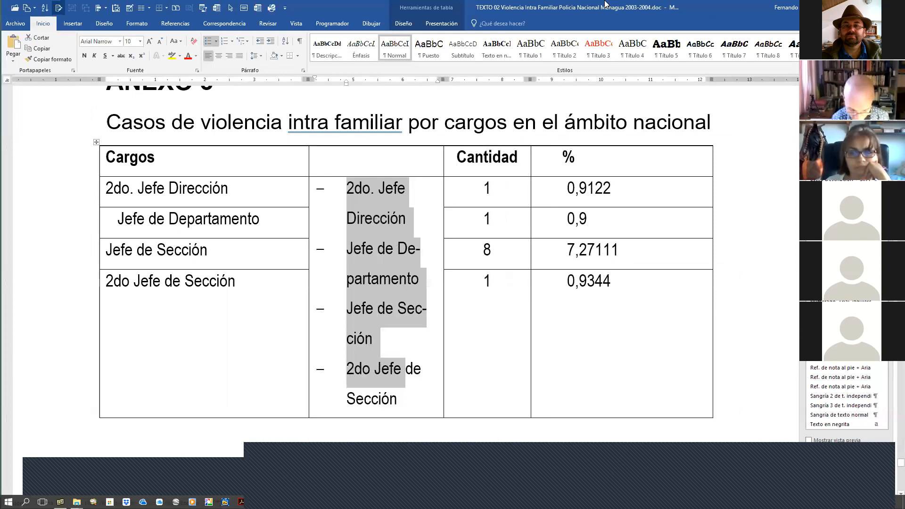
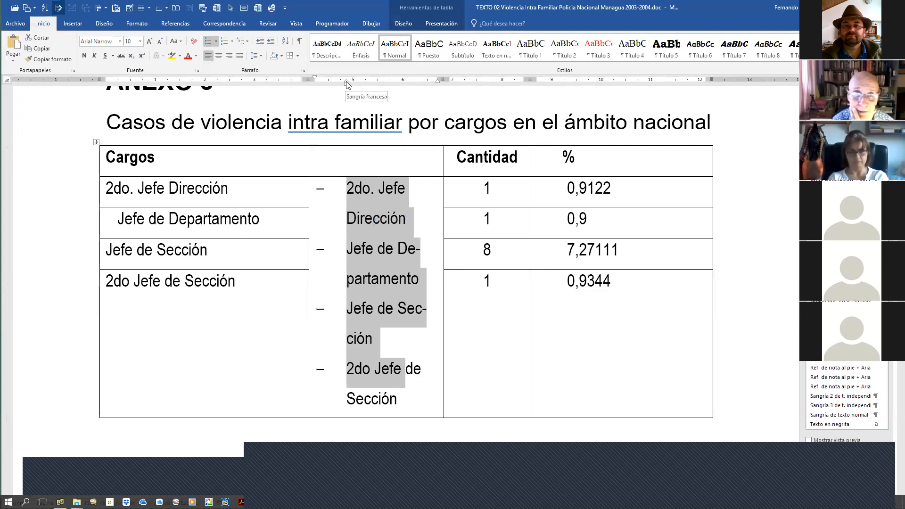
Step: Move the decimal tab stop of the numbers in the % column to about 10 cm on the ruler
mouse_move(347, 84)
mouse_down()
mouse_move(330, 84)
mouse_move(364, 85)
mouse_move(346, 89)
mouse_up()
drag(592, 190, 636, 307)
mouse_move(575, 83)
mouse_down()
mouse_move(663, 85)
mouse_move(597, 85)
mouse_up()
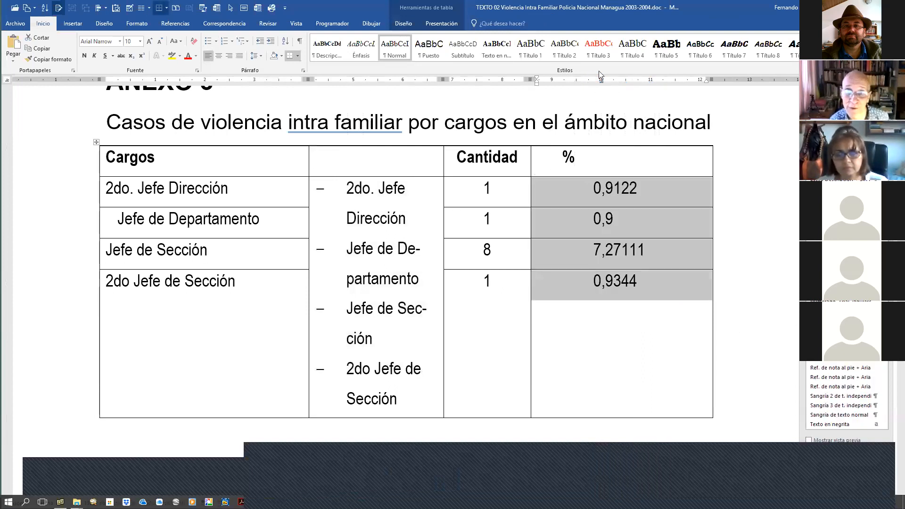
scroll(642, 175, up, 2)
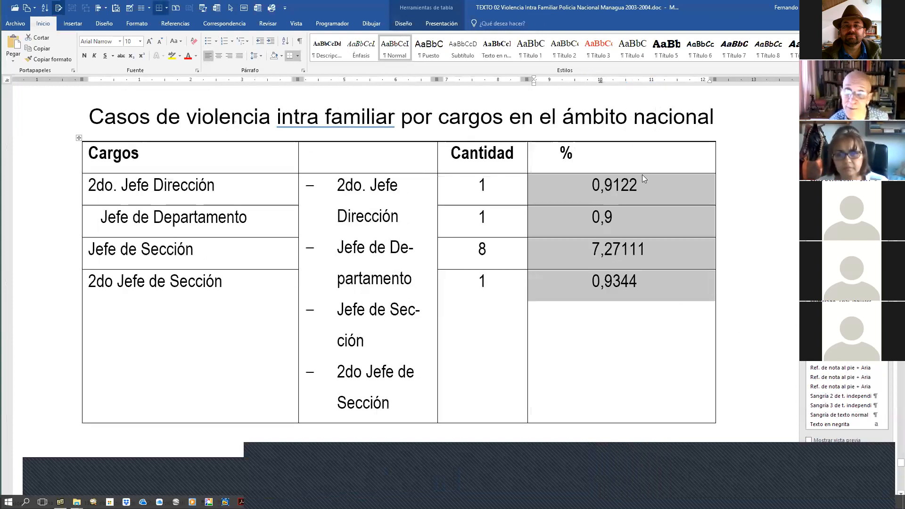
Step: Collapse the ribbon and move the decimal tab stop of the first four % values to about 9.6 cm on the ruler
key(ctrl+F1)
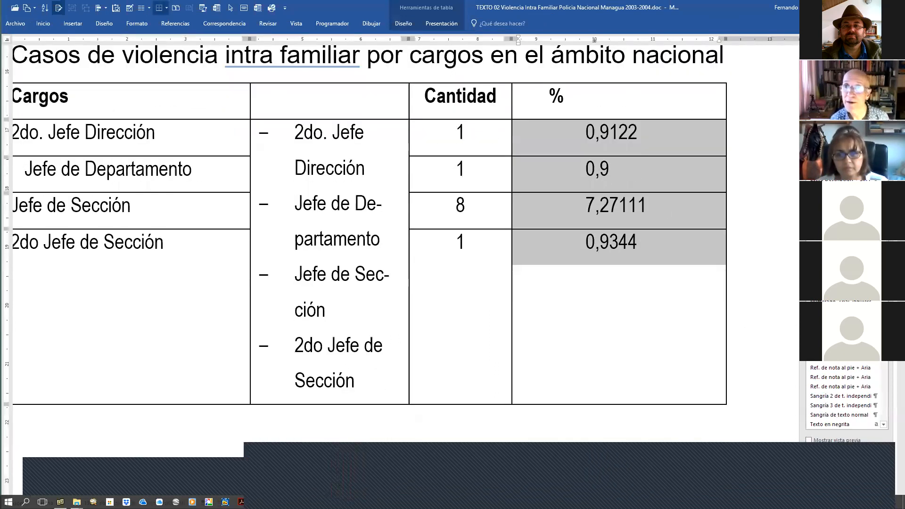
scroll(620, 215, up, 1)
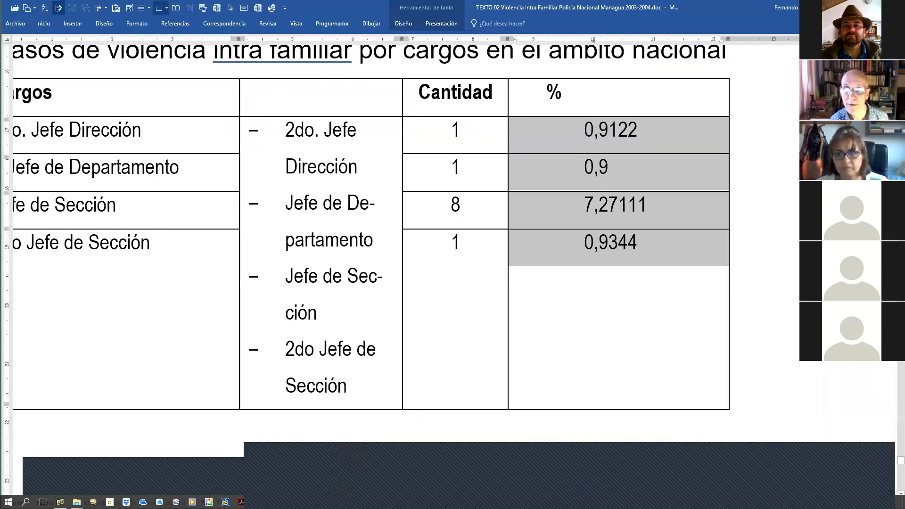
scroll(792, 137, up, 1)
scroll(791, 137, up, 2)
scroll(792, 137, down, 2)
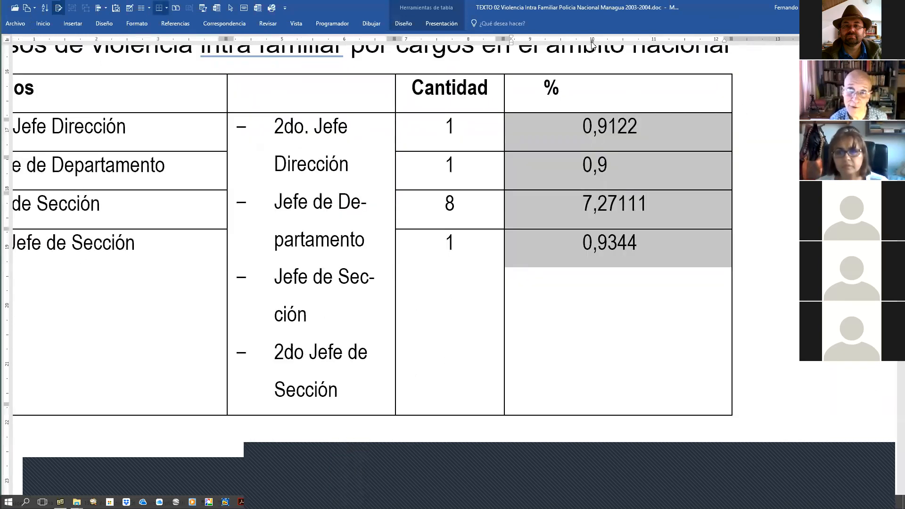
mouse_move(592, 43)
mouse_down()
mouse_move(553, 41)
mouse_move(658, 41)
mouse_move(546, 36)
mouse_move(519, 47)
mouse_move(606, 56)
mouse_move(570, 40)
mouse_move(602, 40)
mouse_move(568, 40)
mouse_up()
Step: Reduce the hanging indent of the merged cell's dash list so its text starts at about 4.5 cm on the ruler
click(288, 127)
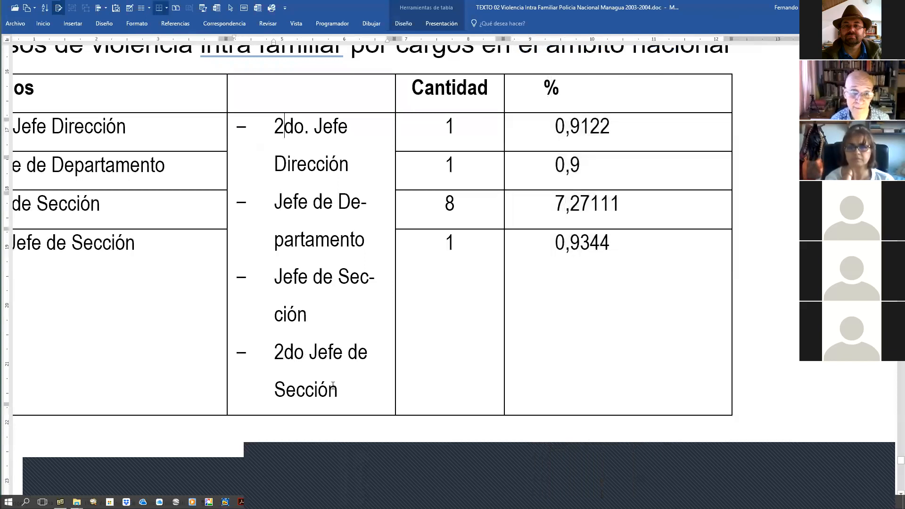
drag(353, 398, 275, 118)
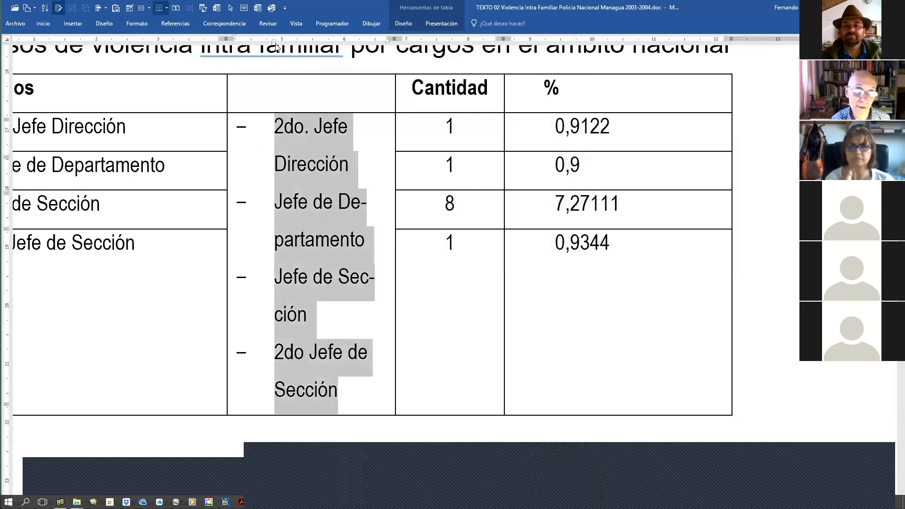
mouse_move(275, 49)
mouse_down()
mouse_move(254, 45)
mouse_move(267, 45)
mouse_up()
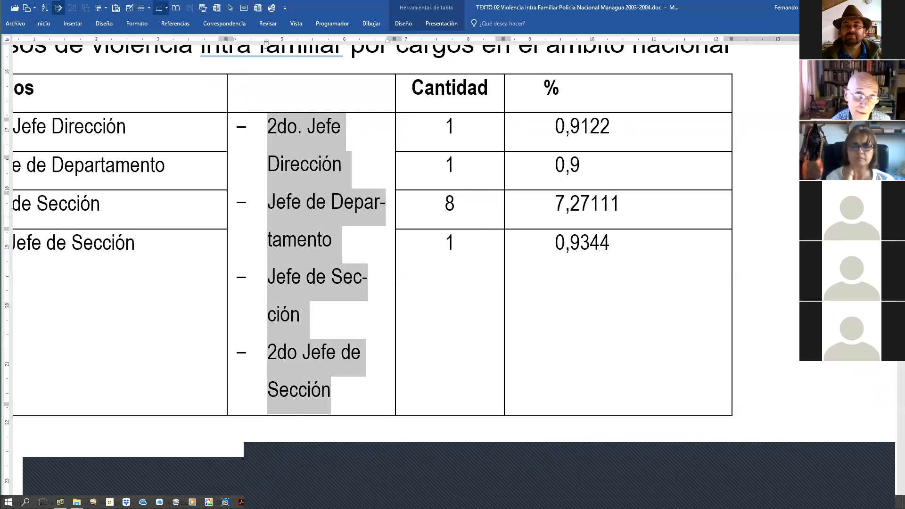
mouse_move(266, 44)
mouse_down()
mouse_move(253, 46)
mouse_move(296, 48)
mouse_move(266, 48)
mouse_up()
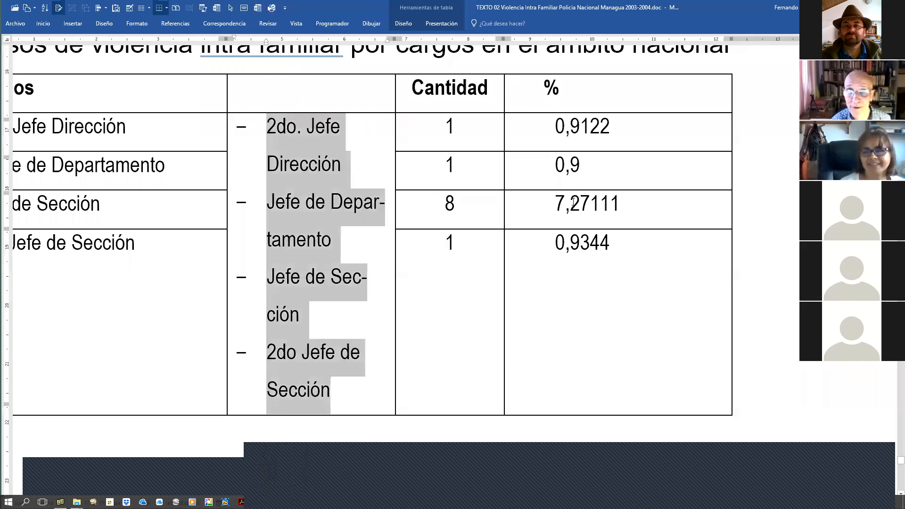
scroll(646, 200, down, 5)
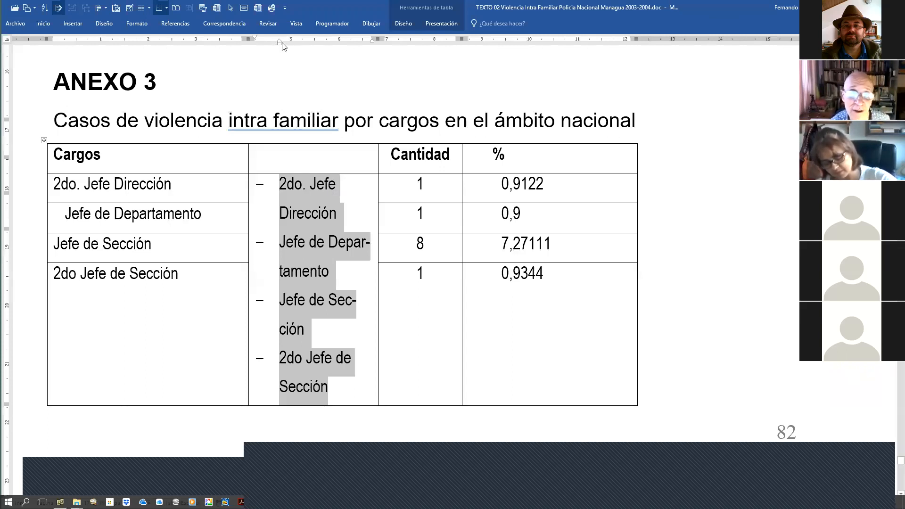
mouse_move(280, 43)
mouse_down()
mouse_move(257, 45)
mouse_move(299, 45)
mouse_move(267, 52)
mouse_move(282, 53)
mouse_move(266, 40)
mouse_up()
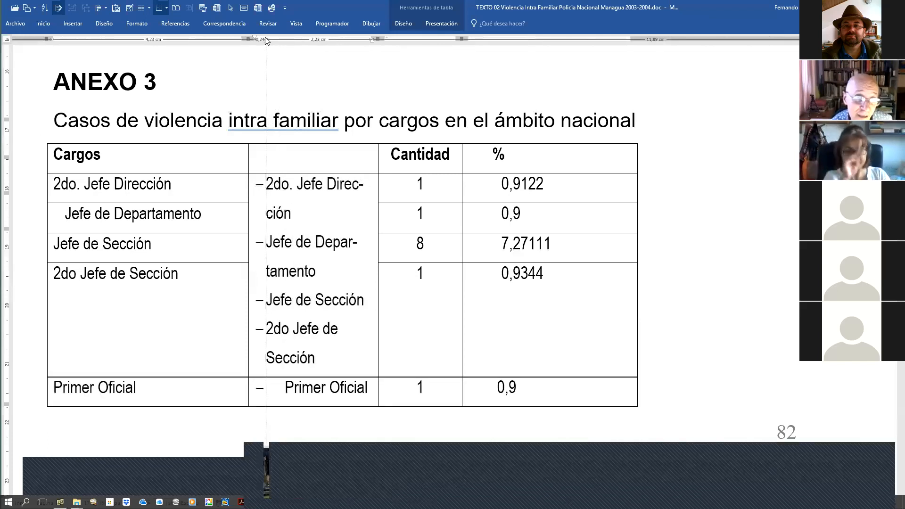
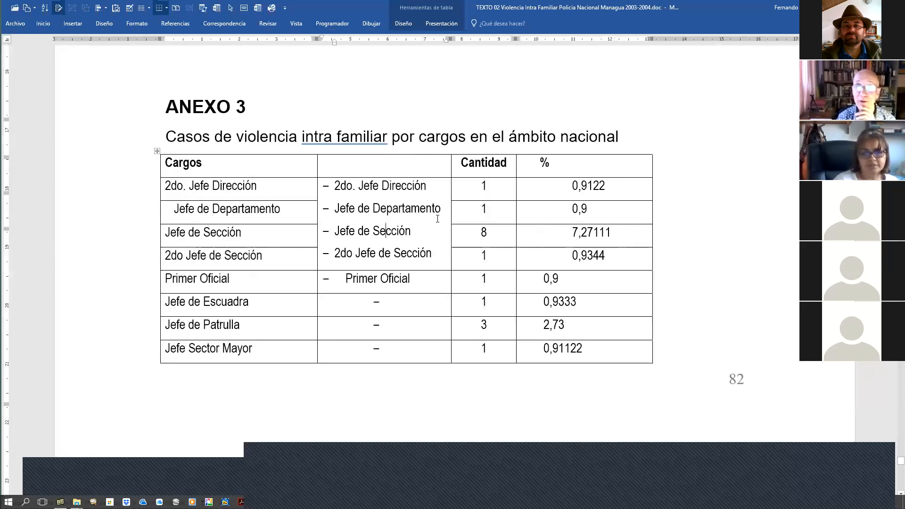
Step: Fit the dash-list column and the % column to the width of their contents
key(ctrl+z)
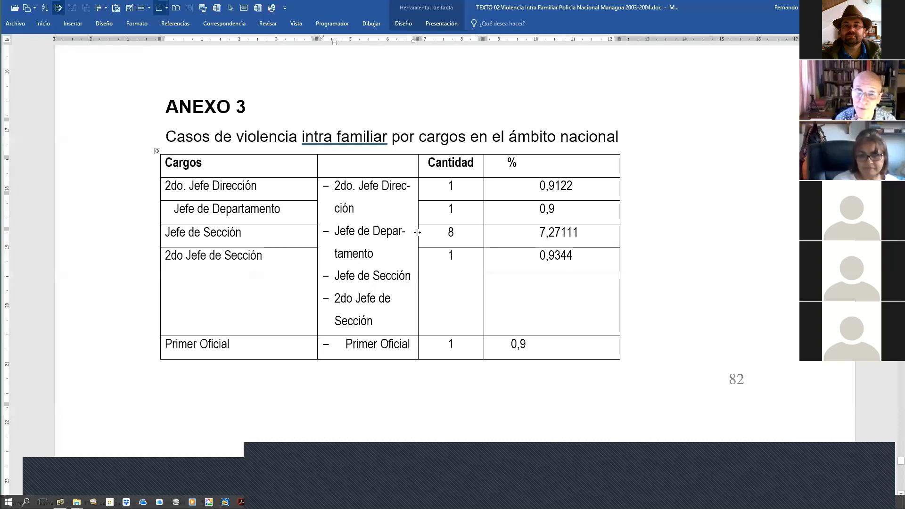
double_click(417, 231)
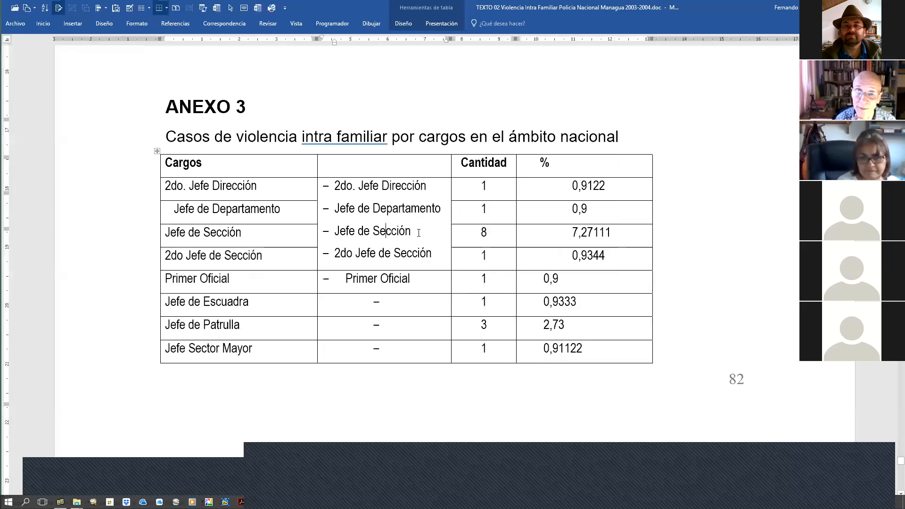
double_click(652, 212)
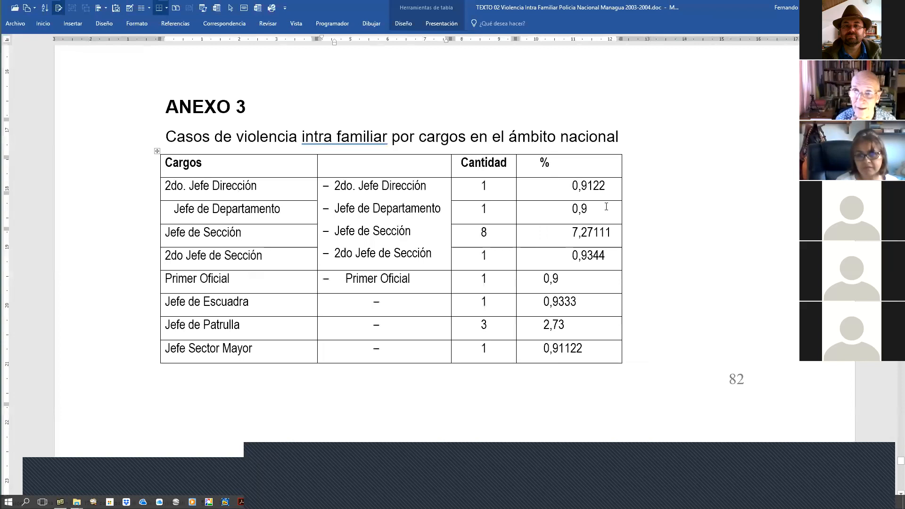
Step: Try widening the % column to about 15.5 cm on the ruler and undo it
click(563, 187)
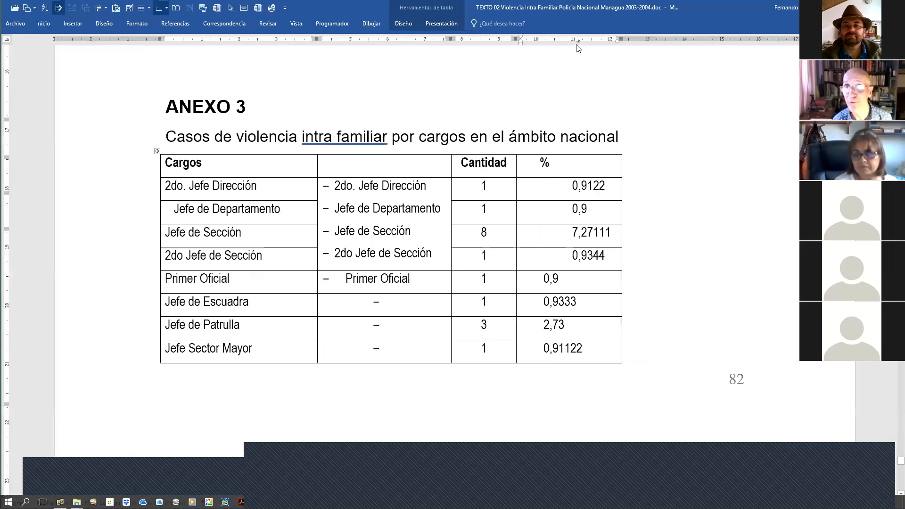
scroll(600, 64, up, 2)
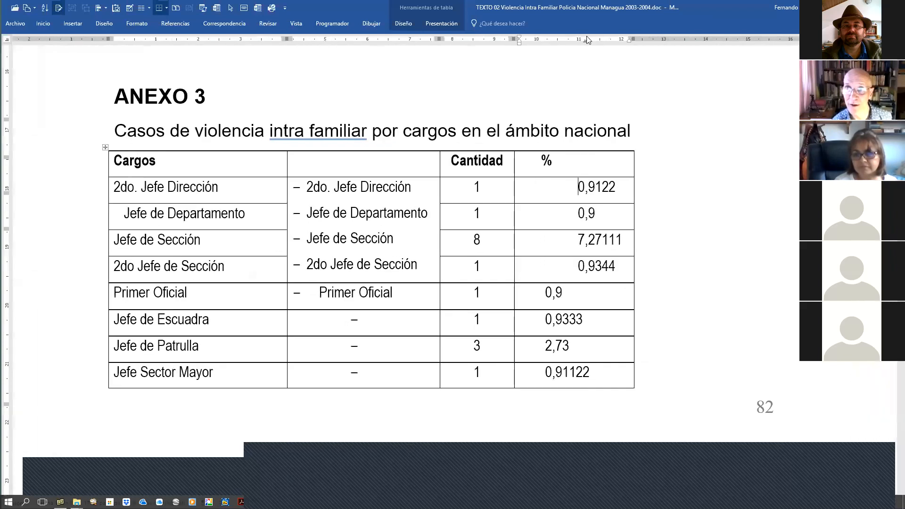
drag(588, 182, 594, 243)
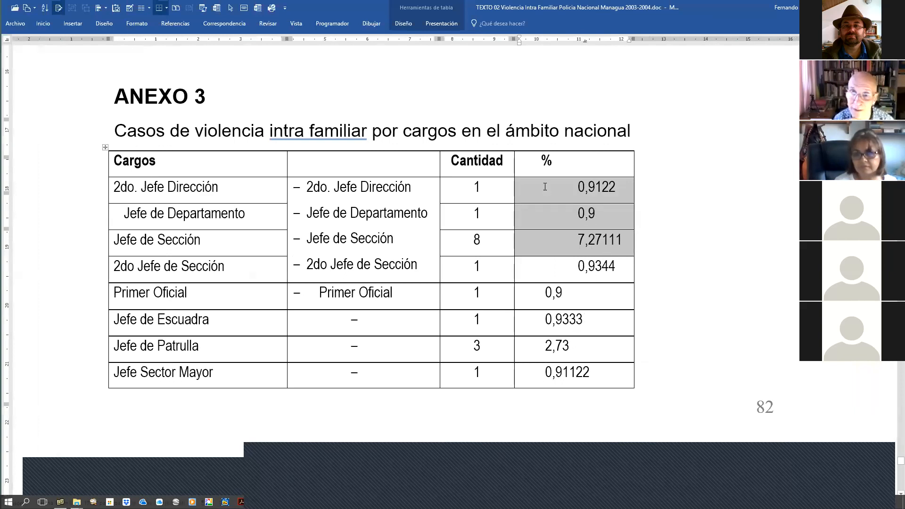
click(607, 189)
drag(634, 191, 769, 202)
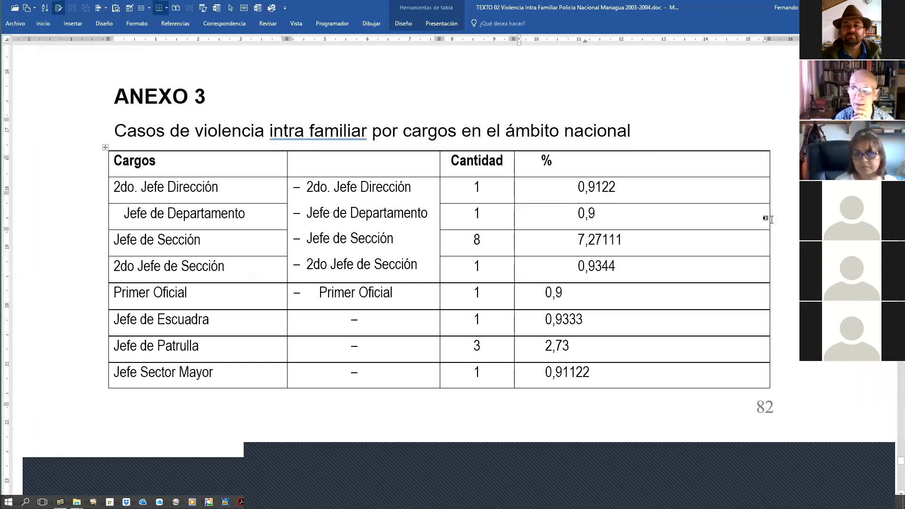
key(ctrl+z)
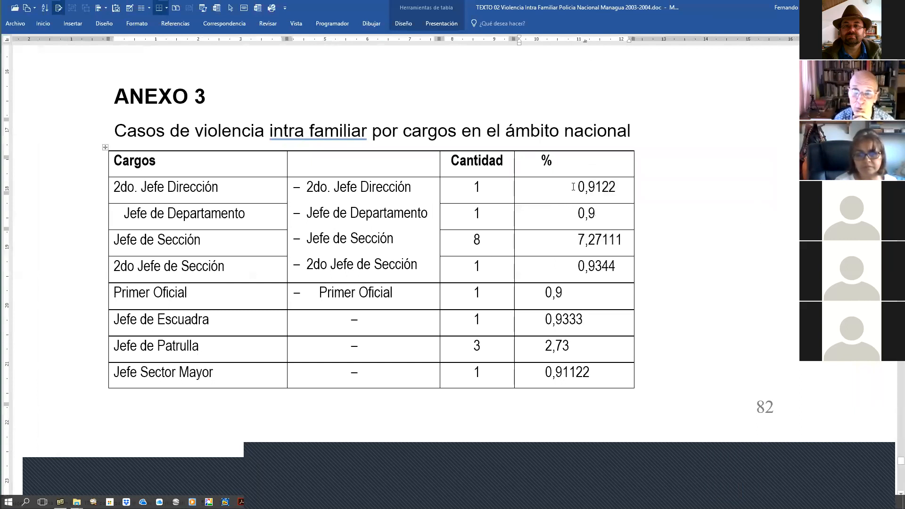
Step: Move the decimal tab stop of the first four % values to about 10.3 cm and refit the column to its contents
drag(573, 191, 558, 267)
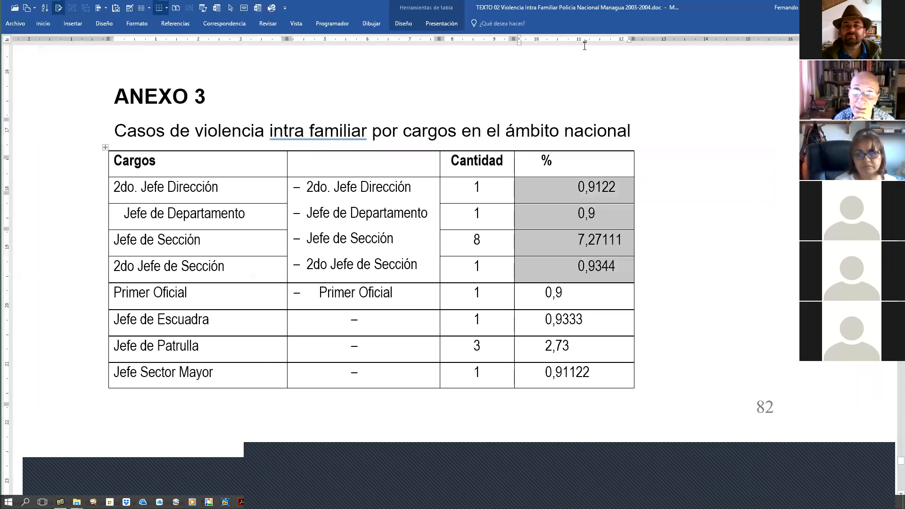
drag(585, 39, 545, 41)
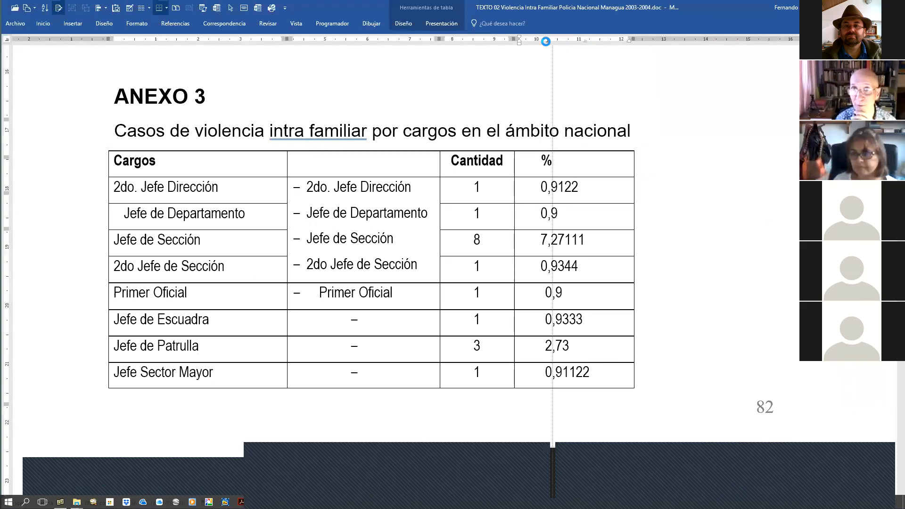
click(614, 185)
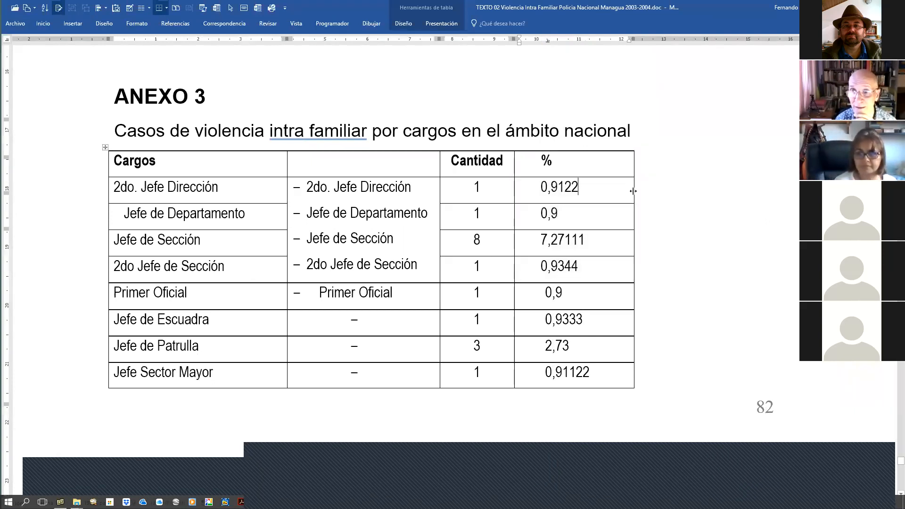
double_click(633, 191)
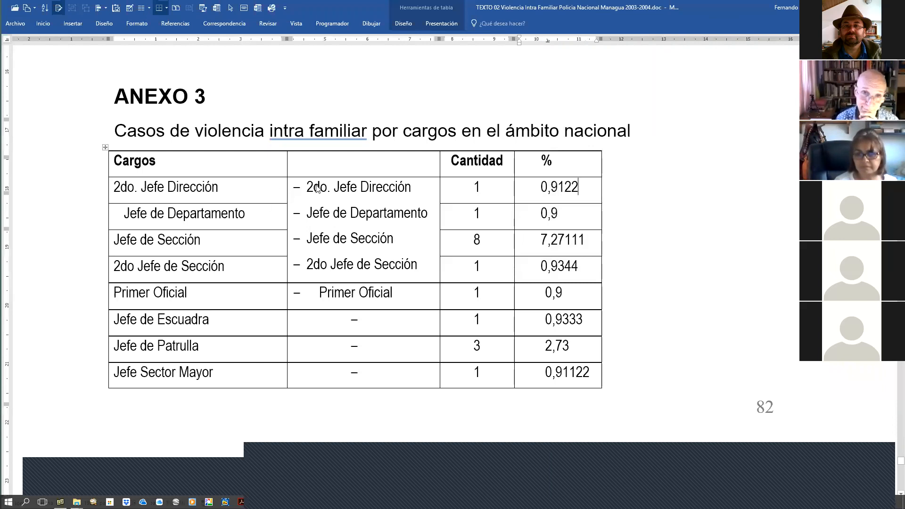
Step: Copy the four-item dash list from the merged cell into the Cantidad cell of the Jefe de Escuadra row
drag(306, 187, 389, 263)
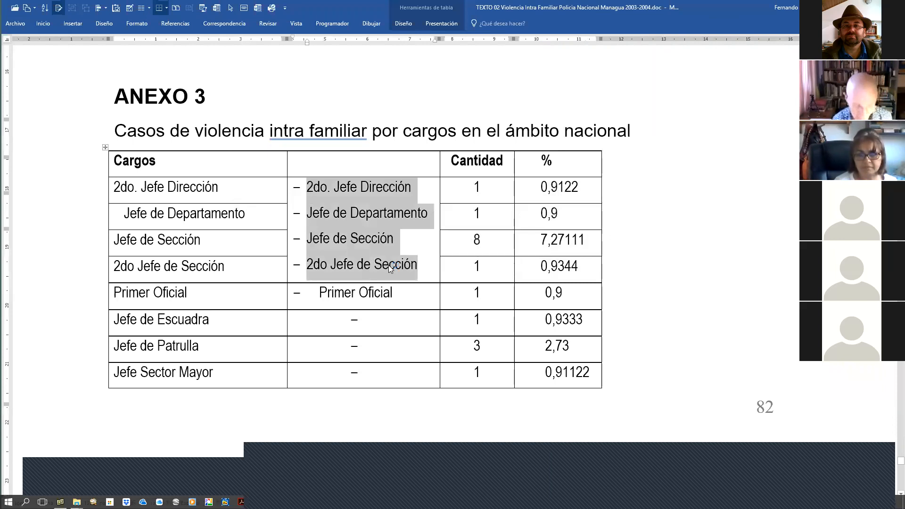
click(462, 327)
drag(477, 325, 479, 330)
click(477, 327)
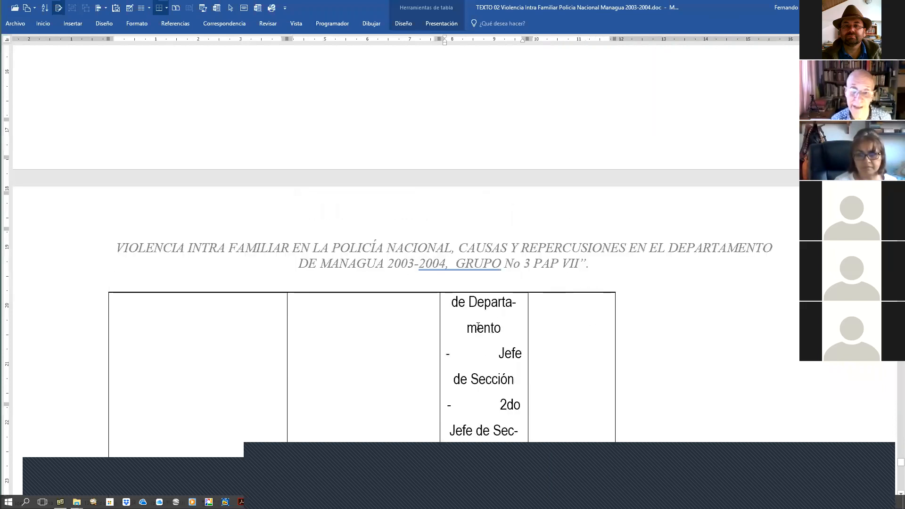
Step: Hide the white space between page 82 and the following page so the split table reads continuously
scroll(505, 381, down, 8)
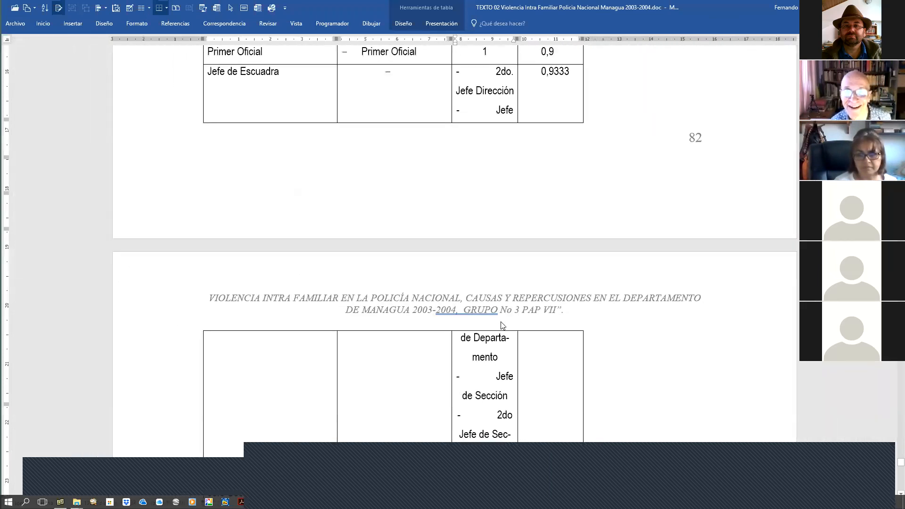
scroll(500, 325, up, 5)
scroll(508, 333, down, 3)
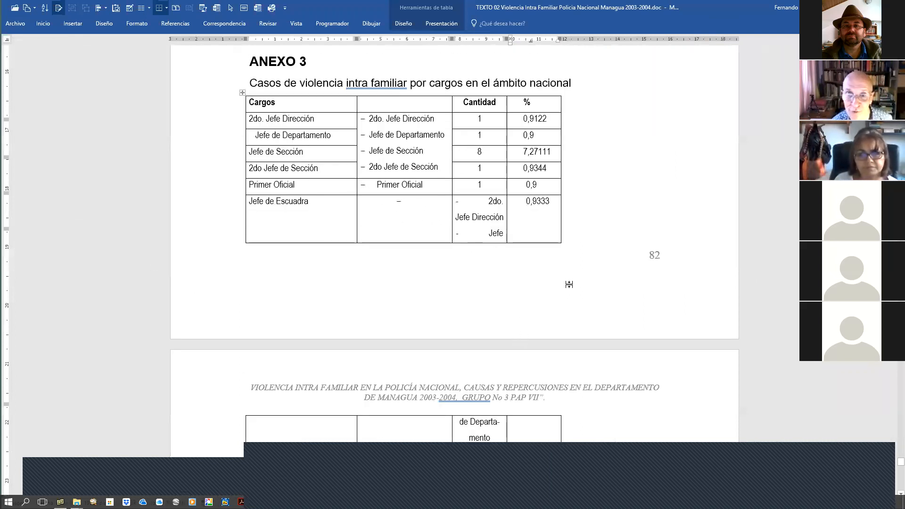
double_click(548, 337)
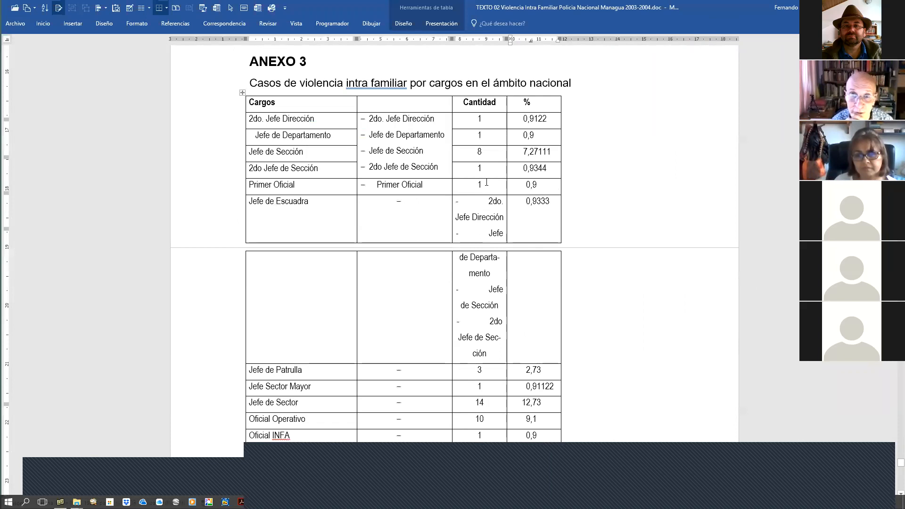
Step: Examine the wrapping and indentation of the dash list pasted in the Jefe de Escuadra row's Cantidad cell
drag(481, 206, 488, 289)
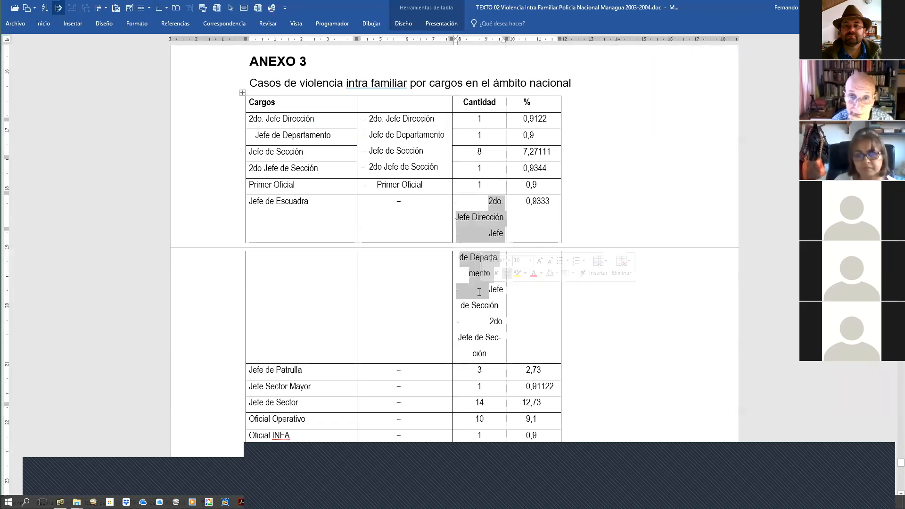
right_click(395, 124)
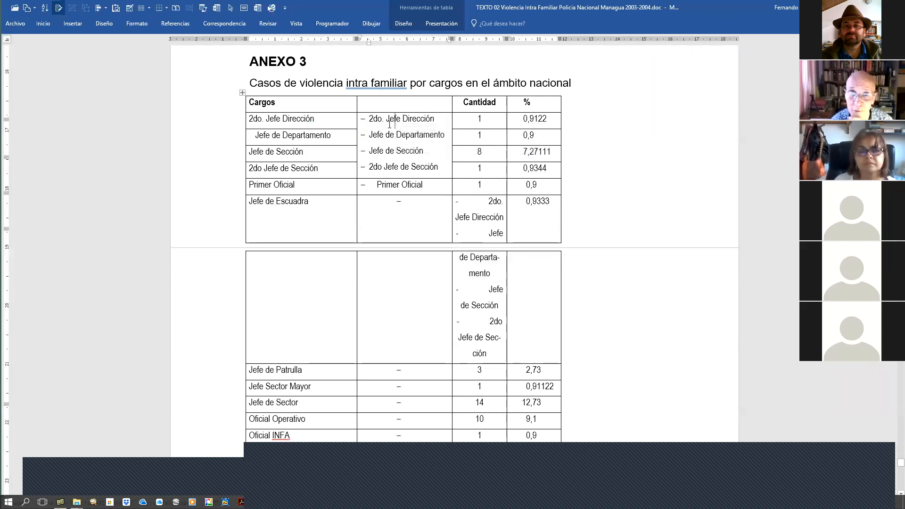
drag(473, 202, 487, 290)
click(481, 325)
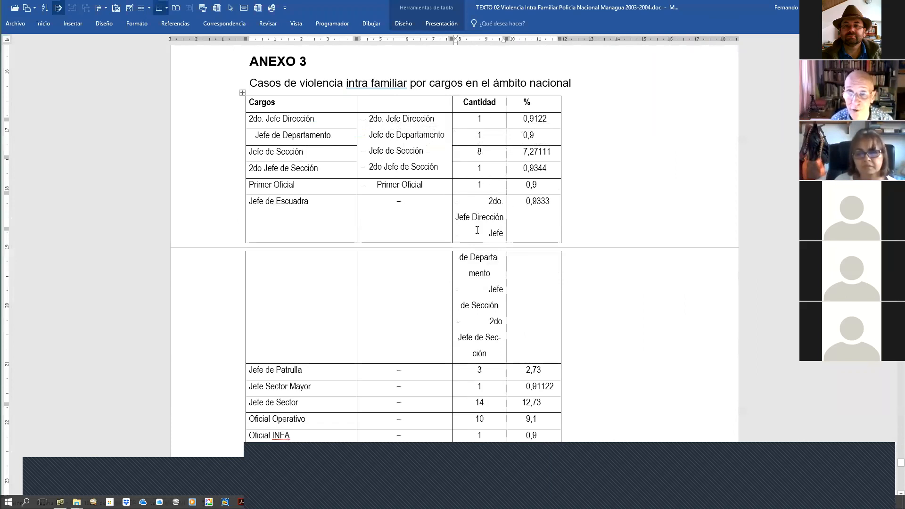
drag(487, 204, 473, 343)
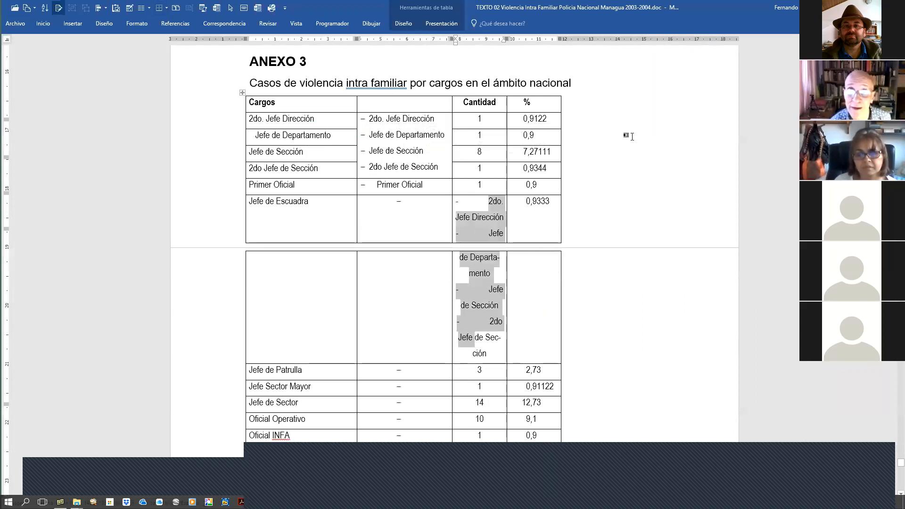
ctrl+scroll(629, 136, up, 3)
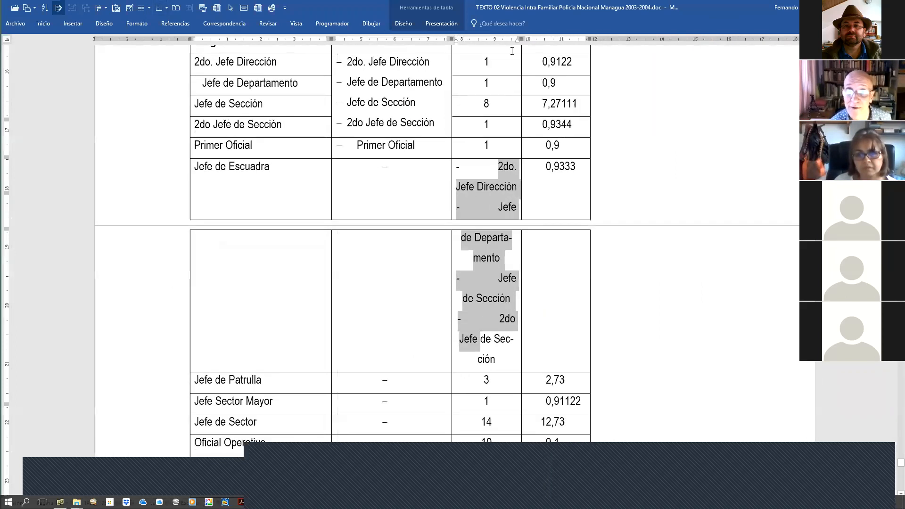
click(499, 167)
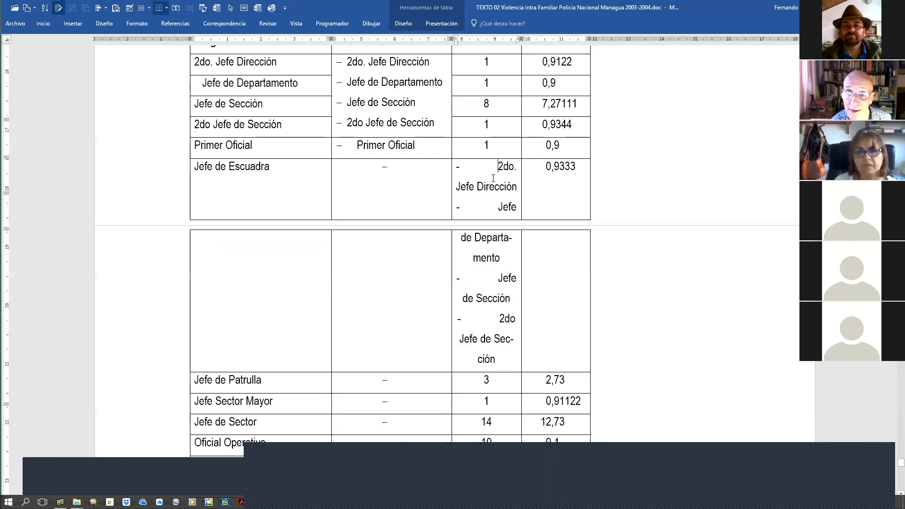
triple_click(504, 359)
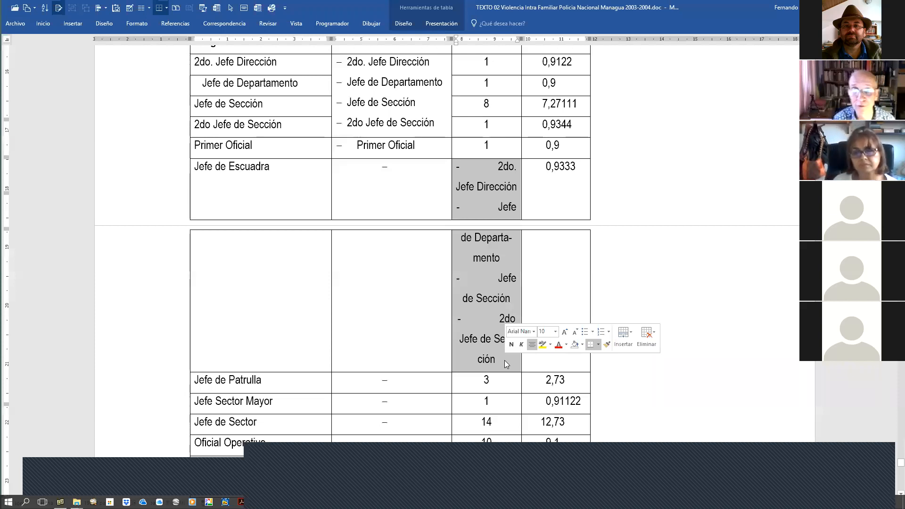
scroll(504, 360, up, 2)
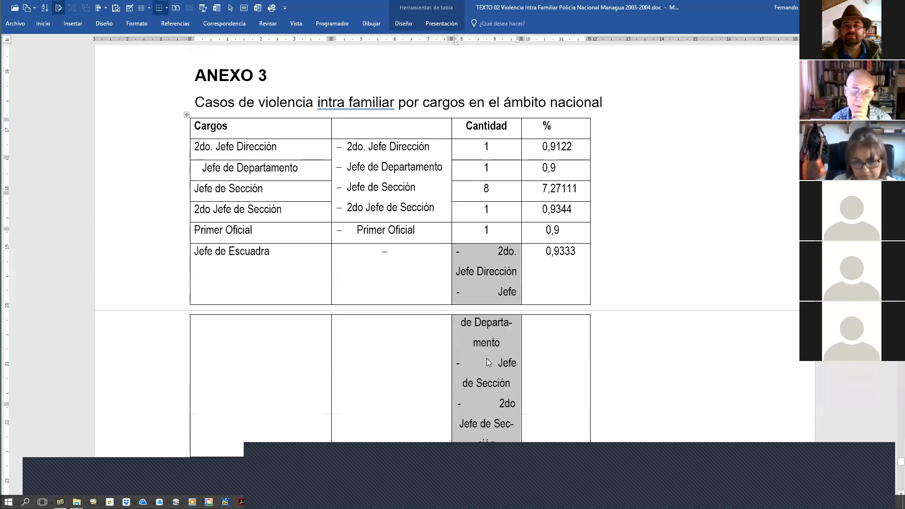
scroll(487, 358, down, 2)
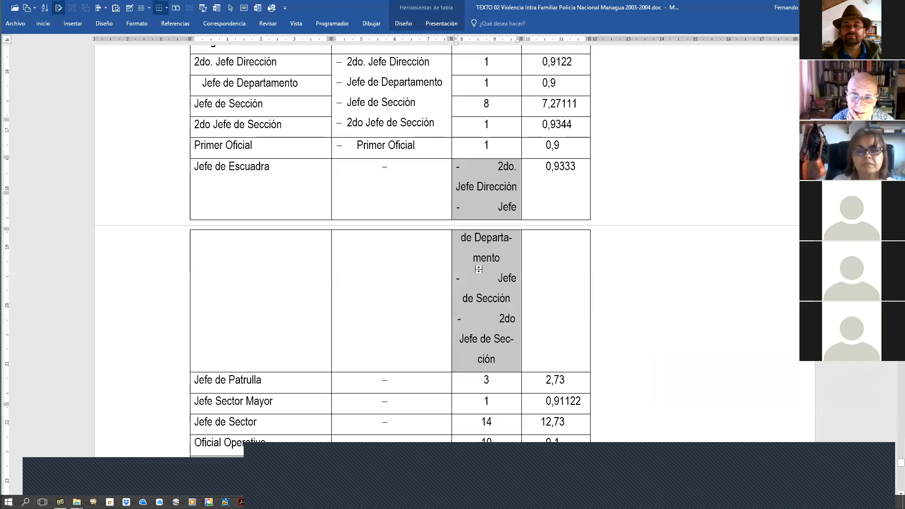
Step: Try to apply the merged cell's dash-list formatting to the hyphenated list in the Cantidad cell, and undo it
drag(363, 62, 390, 116)
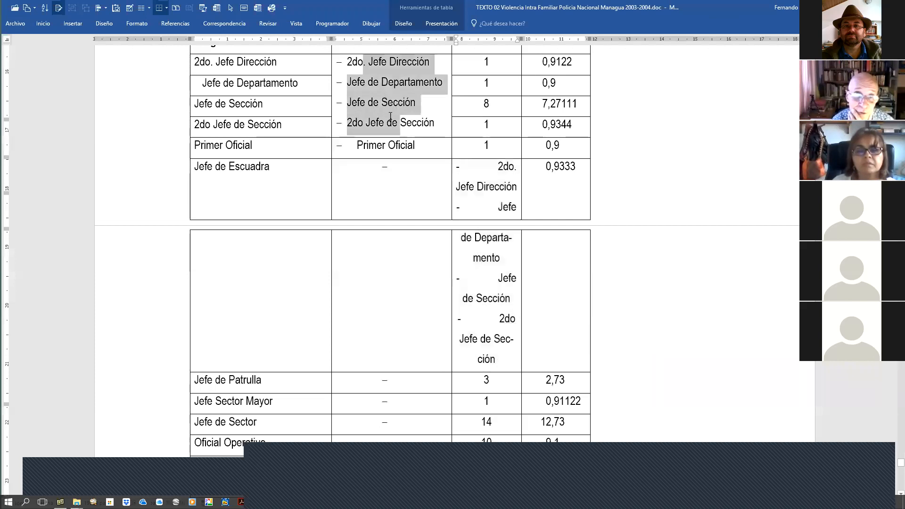
click(373, 82)
drag(358, 75, 428, 125)
click(385, 83)
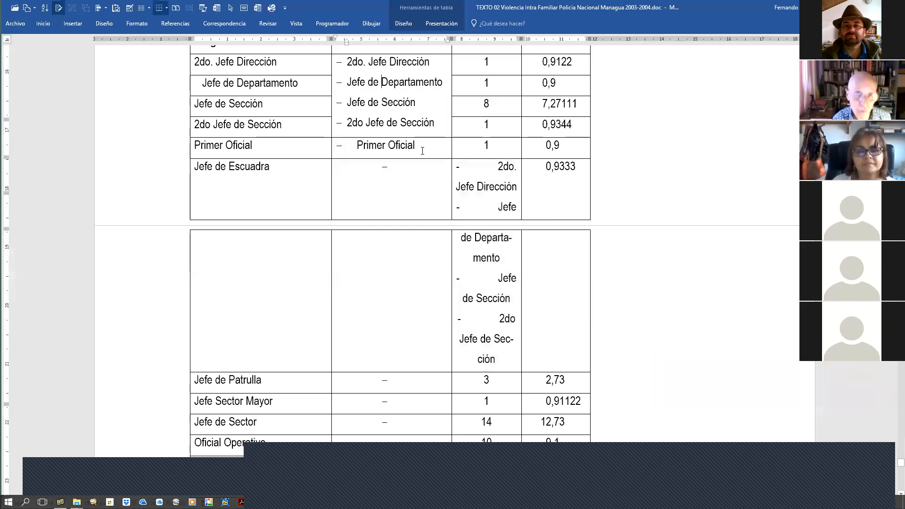
drag(458, 162, 504, 352)
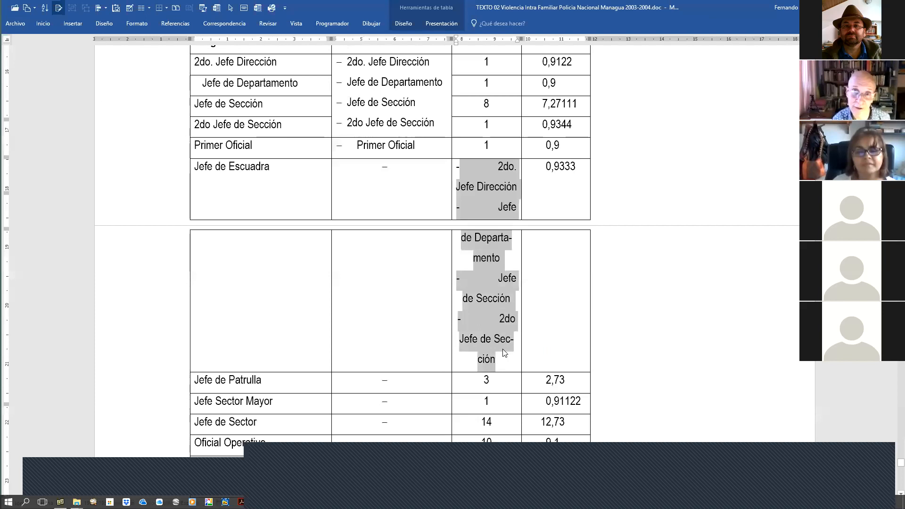
key(ctrl+shift+l)
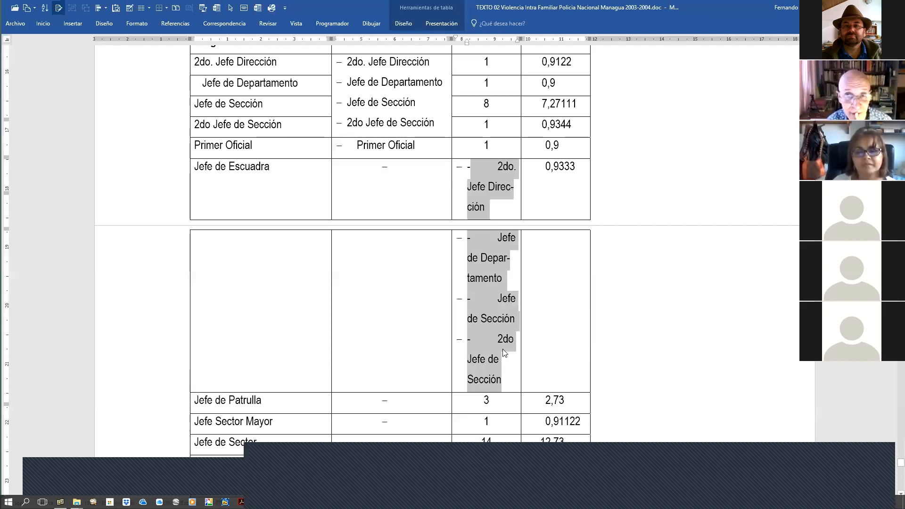
click(346, 83)
click(482, 186)
click(472, 165)
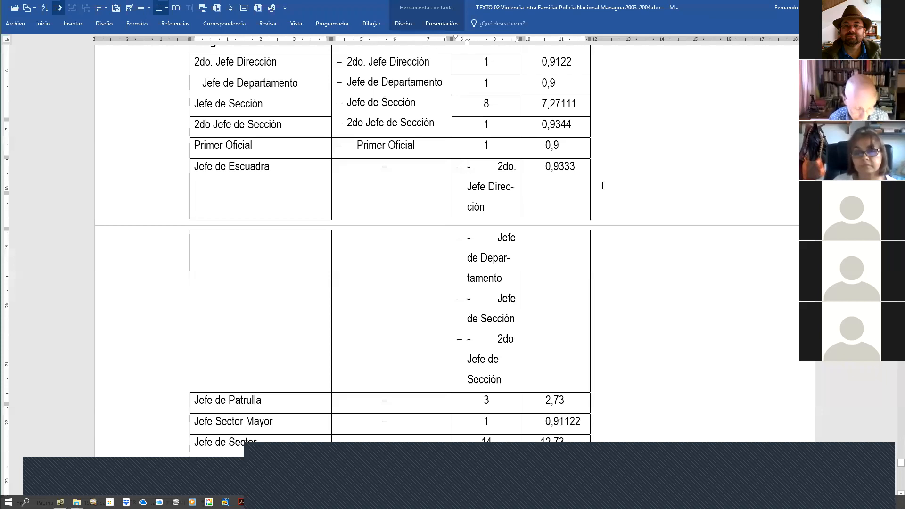
key(ctrl+z)
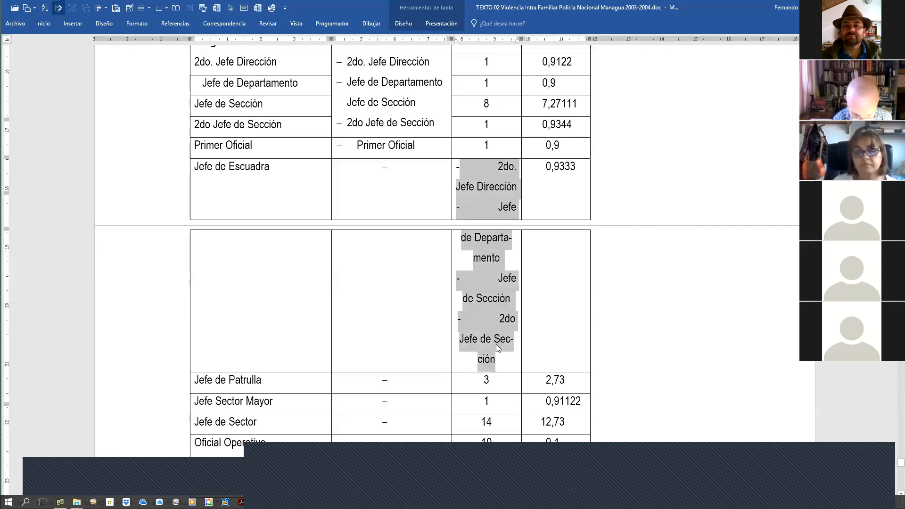
Step: Remove all hyphens from the Cantidad cell's list, replacing "-" with nothing within the selection only and deleting the first one manually
key(ctrl+l)
text(-)
key(Tab)
key(Delete)
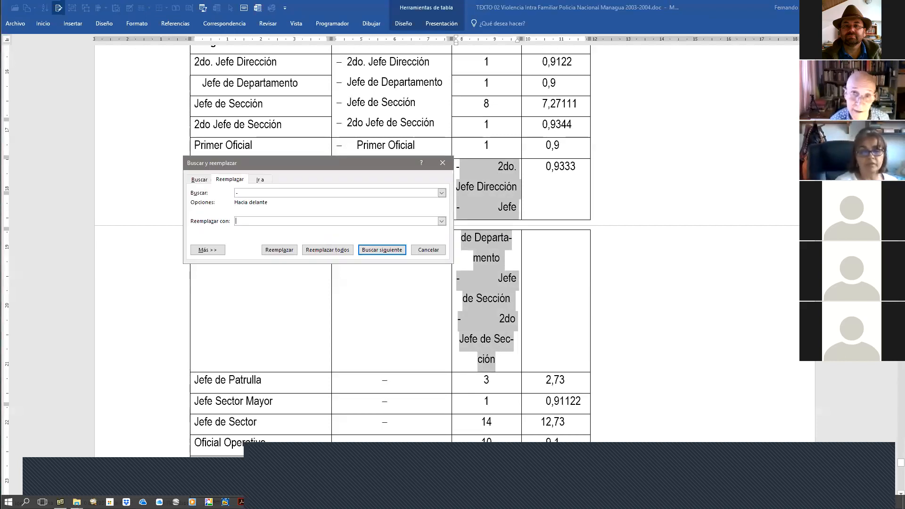
key(alt+d)
key(n)
scroll(497, 348, down, 3)
key(Escape)
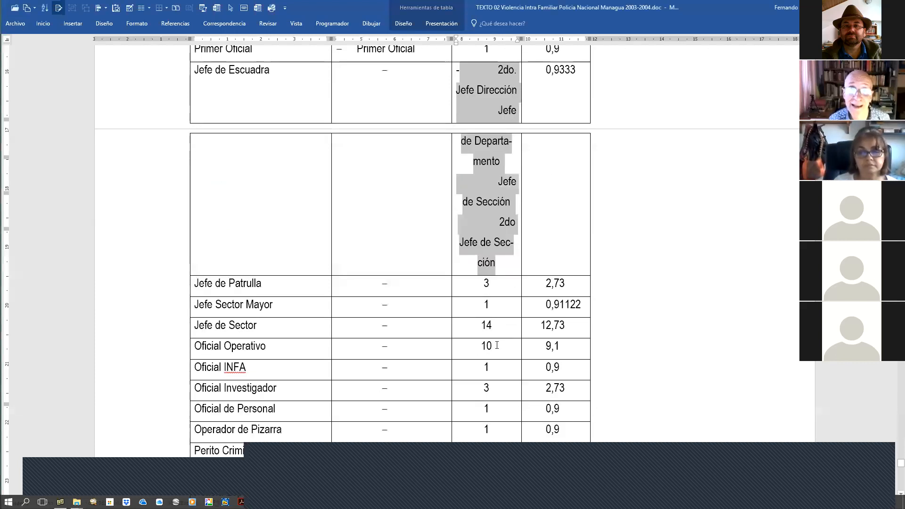
scroll(419, 271, up, 5)
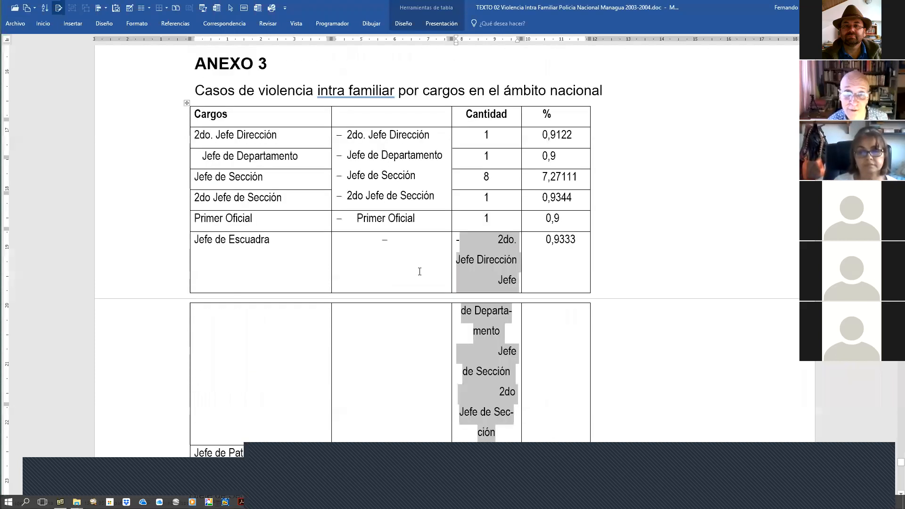
click(456, 239)
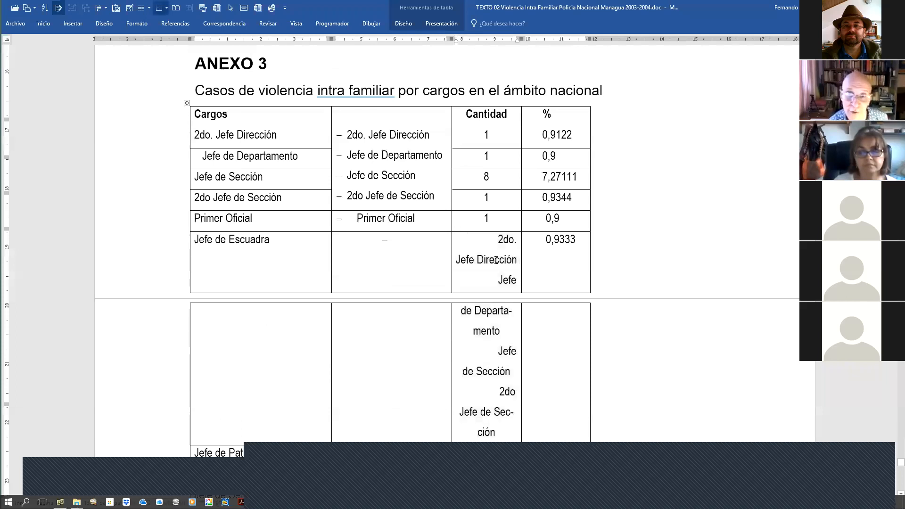
Step: Copy the paragraph formatting of the merged cell's dash list onto the four-item list in the Jefe de Escuadra row's Cantidad cell
scroll(509, 283, down, 3)
triple_click(506, 195)
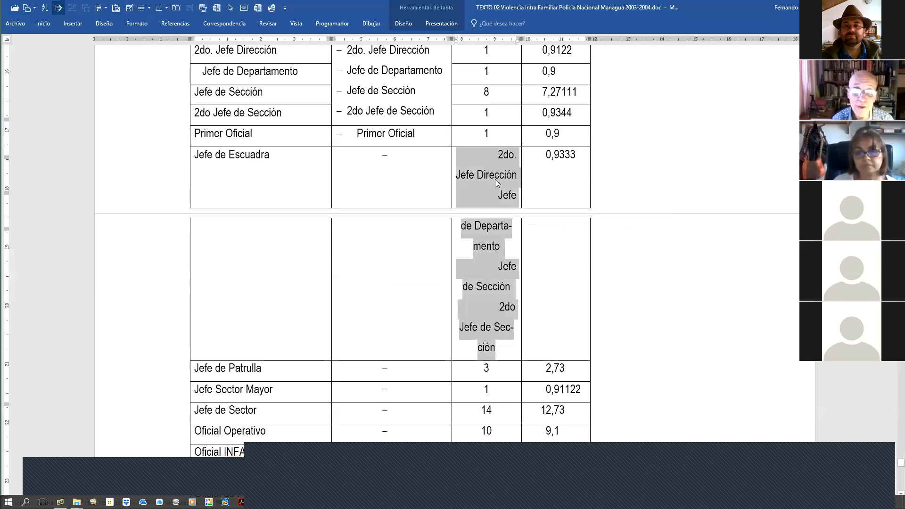
scroll(375, 206, up, 5)
click(375, 240)
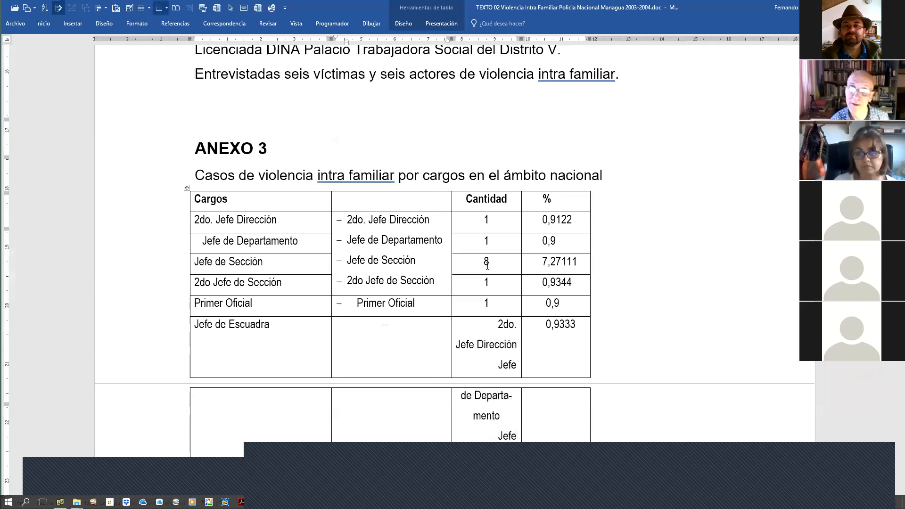
scroll(488, 264, down, 3)
drag(494, 156, 510, 347)
key(ctrl+shift+v)
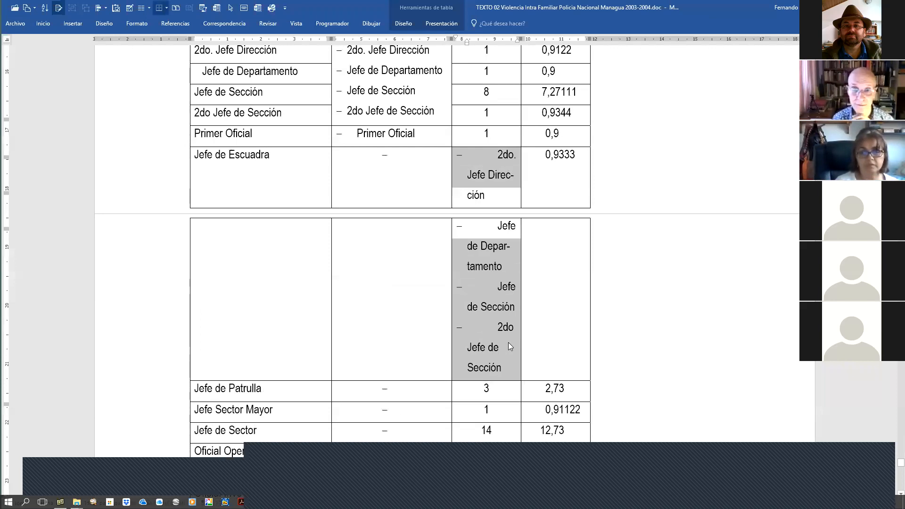
key(ctrl+z)
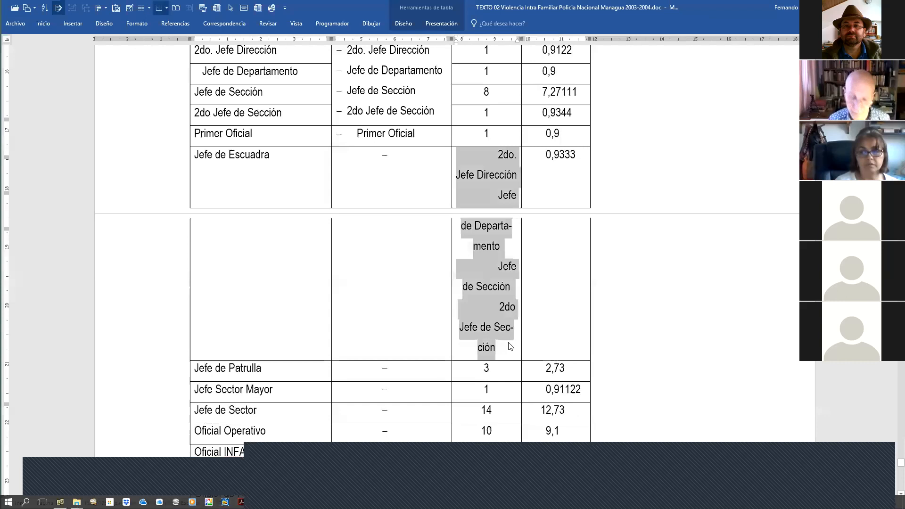
key(ctrl+y)
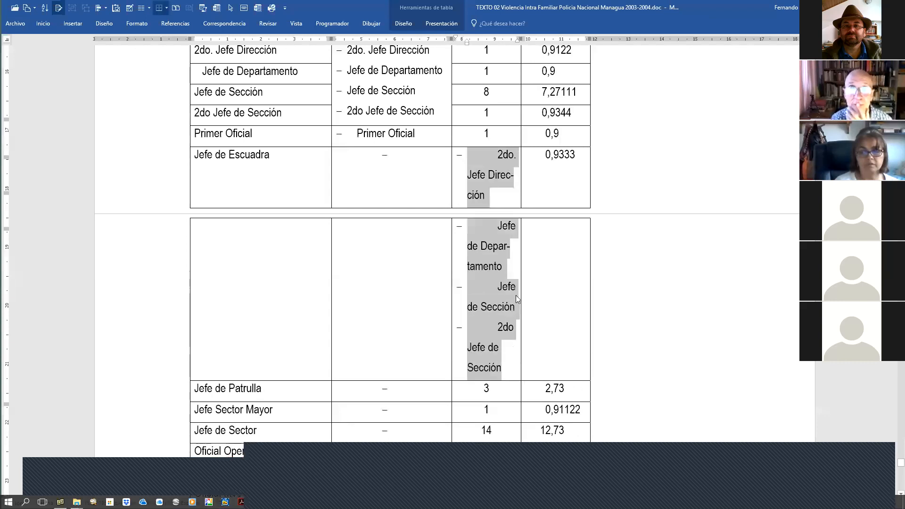
Step: Remove the tab characters from the Cantidad cell's four list items, replacing ^t with nothing within the selection only
click(498, 154)
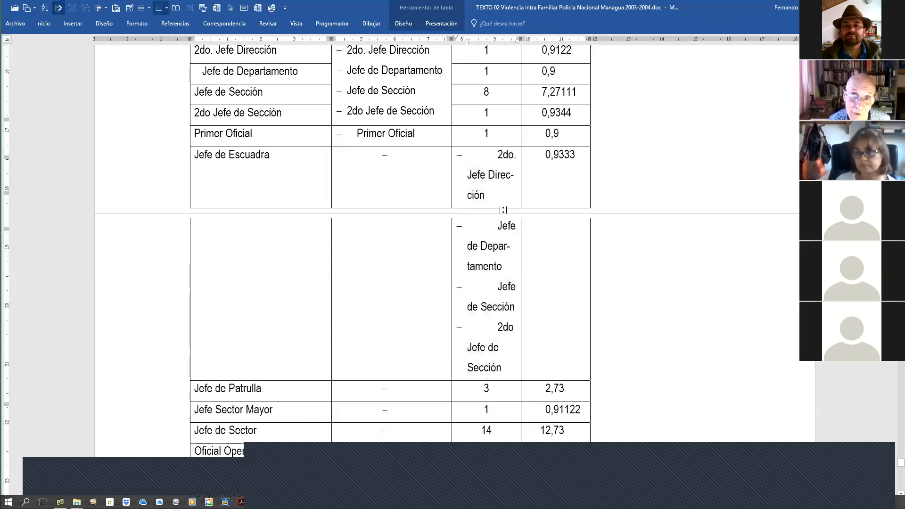
key(ctrl+shift+Down)
key(ctrl+shift+Down)
key(ctrl+shift+Down)
key(ctrl+shift+Down)
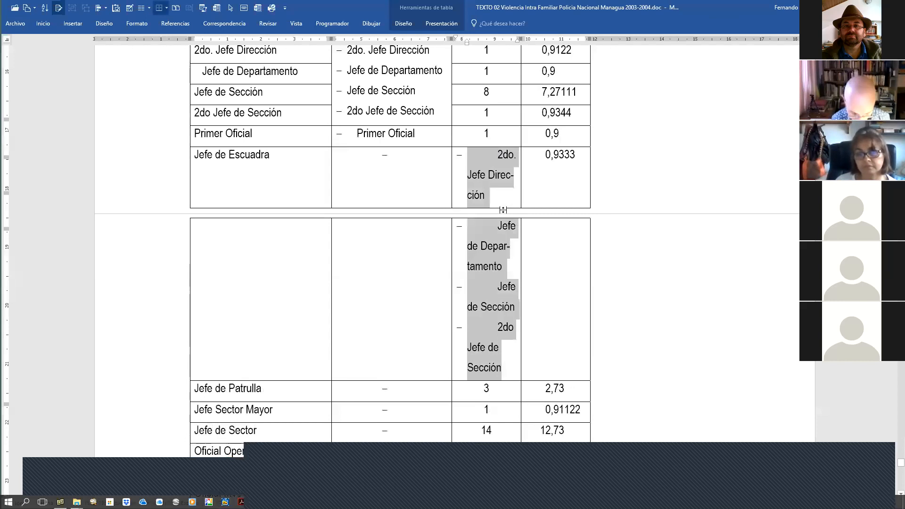
key(ctrl+l)
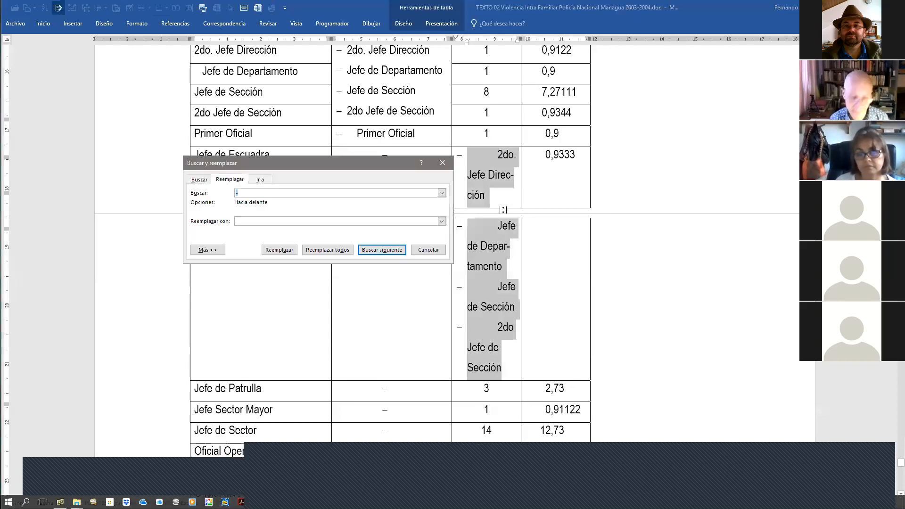
click(207, 250)
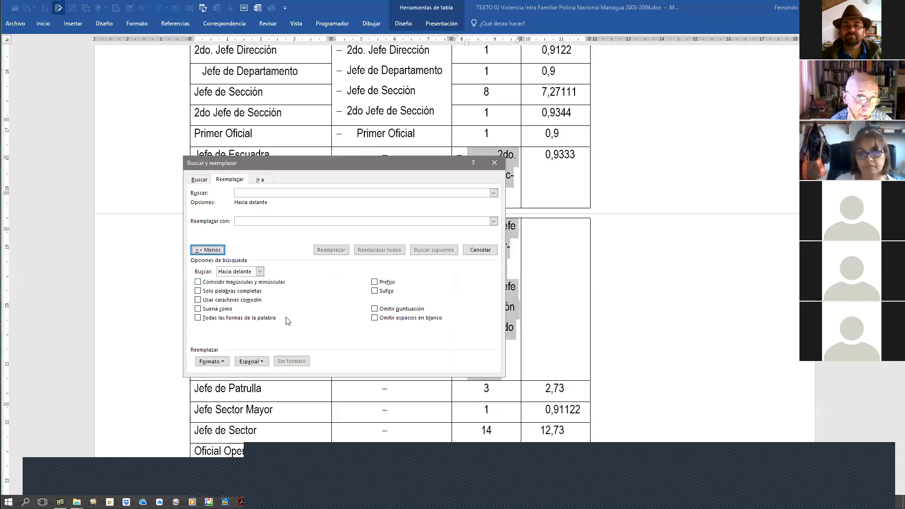
click(297, 193)
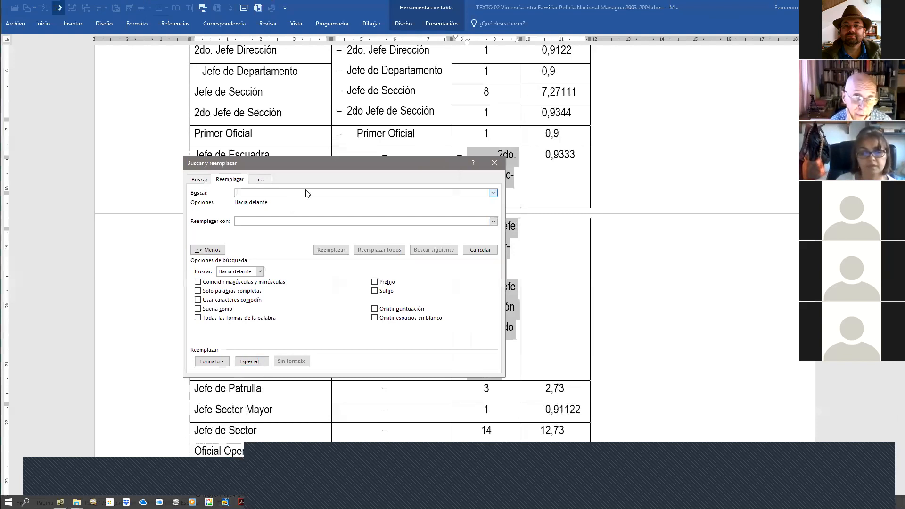
drag(337, 163, 265, 94)
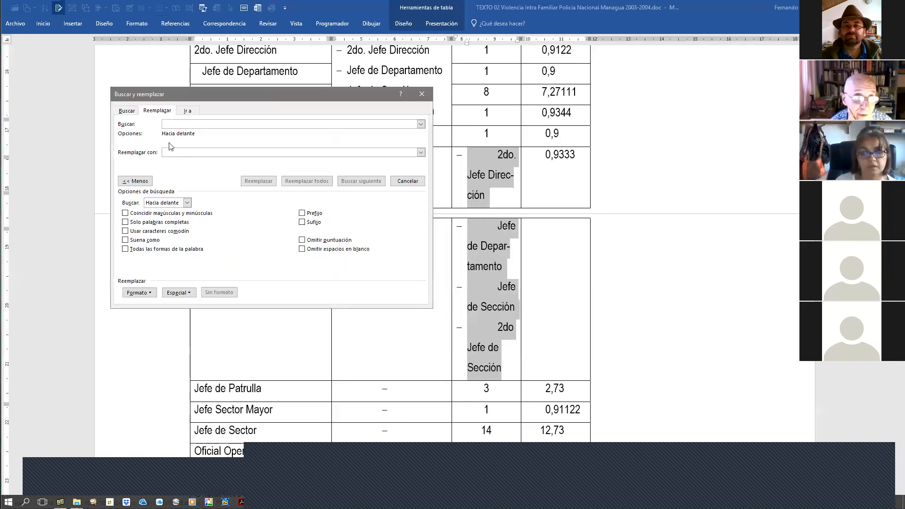
click(179, 292)
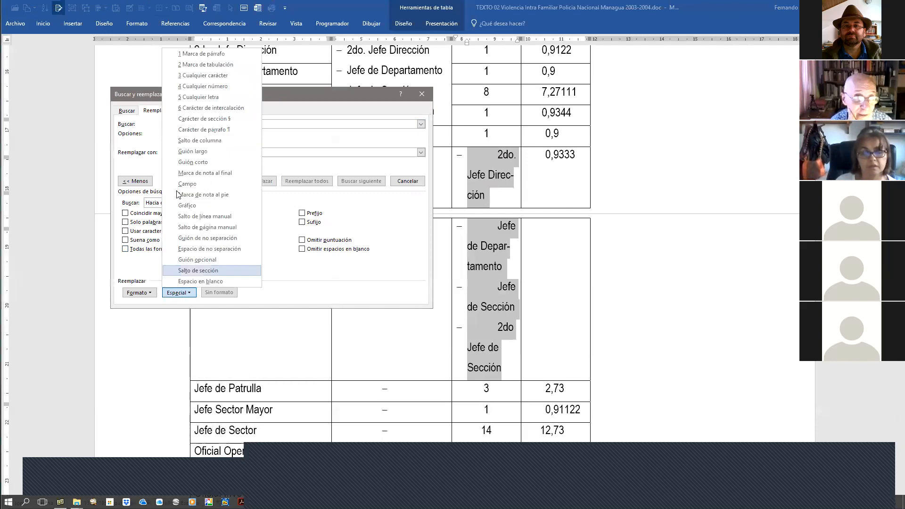
click(203, 64)
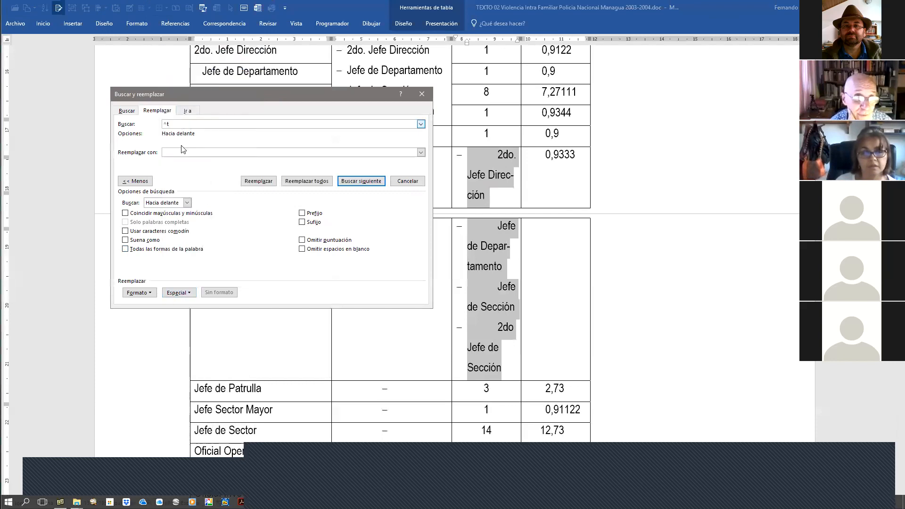
click(306, 181)
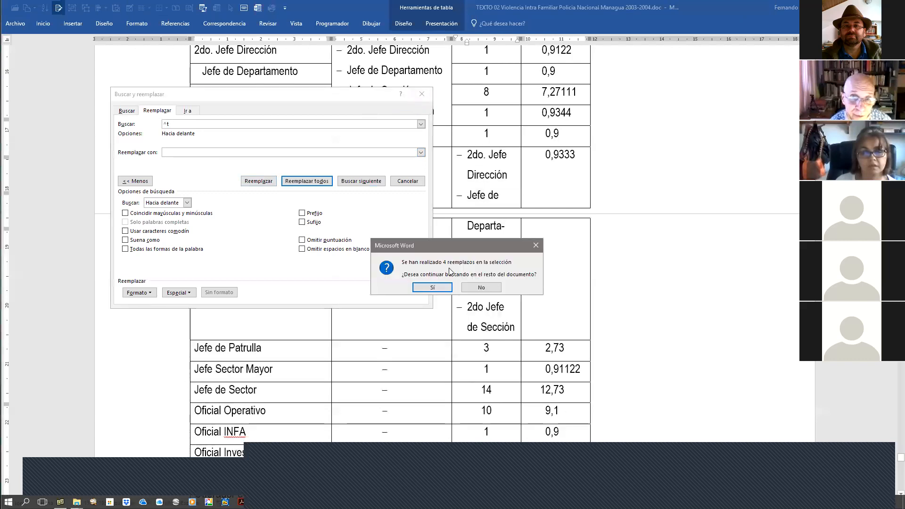
click(480, 287)
key(Escape)
scroll(529, 170, up, 3)
click(487, 243)
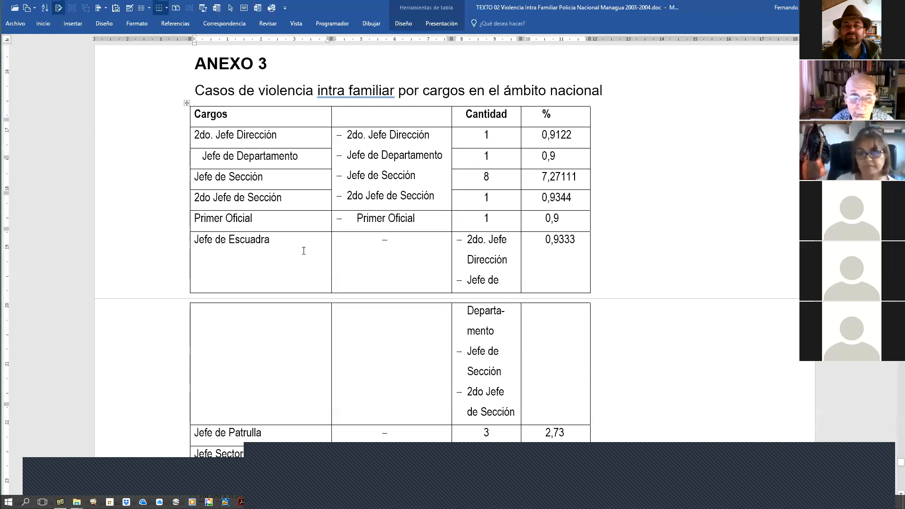
scroll(303, 250, down, 3)
scroll(317, 254, down, 4)
scroll(319, 256, down, 2)
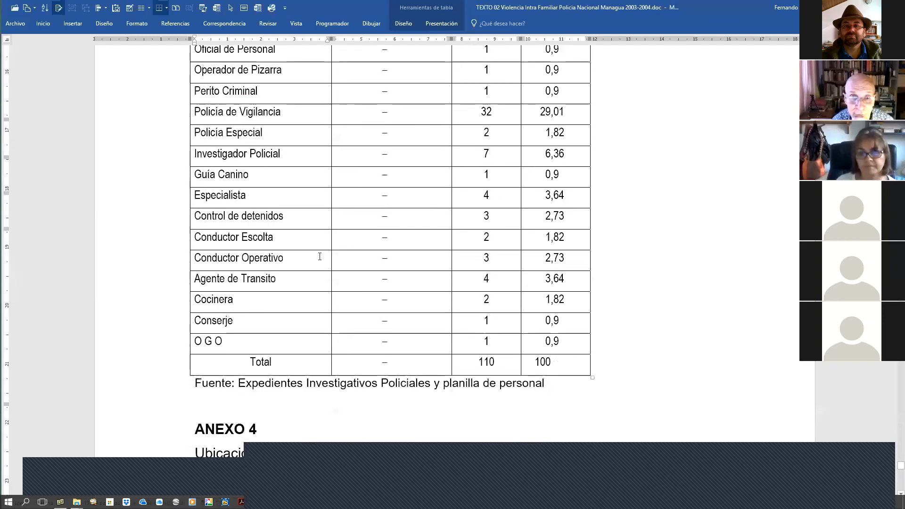
Step: Look over the whole Anexo 3 table at a smaller zoom, including where it breaks across pages
ctrl+scroll(342, 269, down, 8)
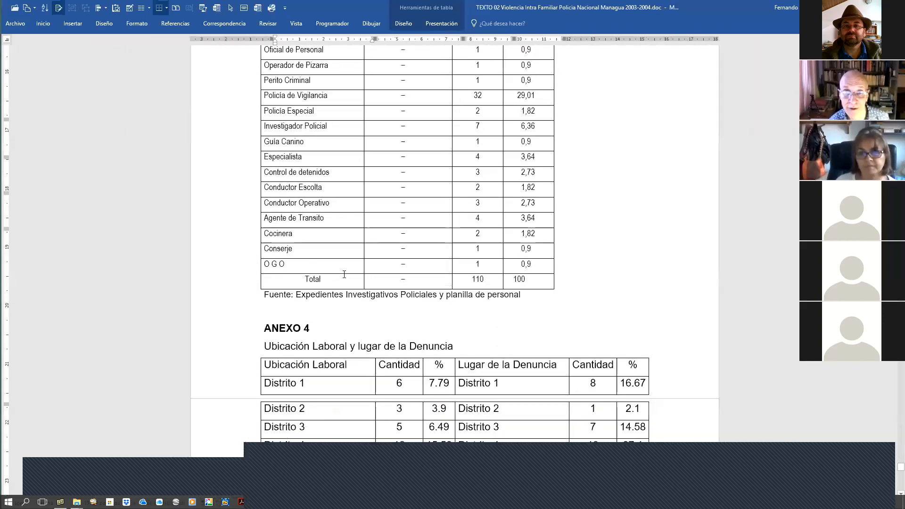
scroll(344, 274, up, 10)
scroll(384, 272, down, 6)
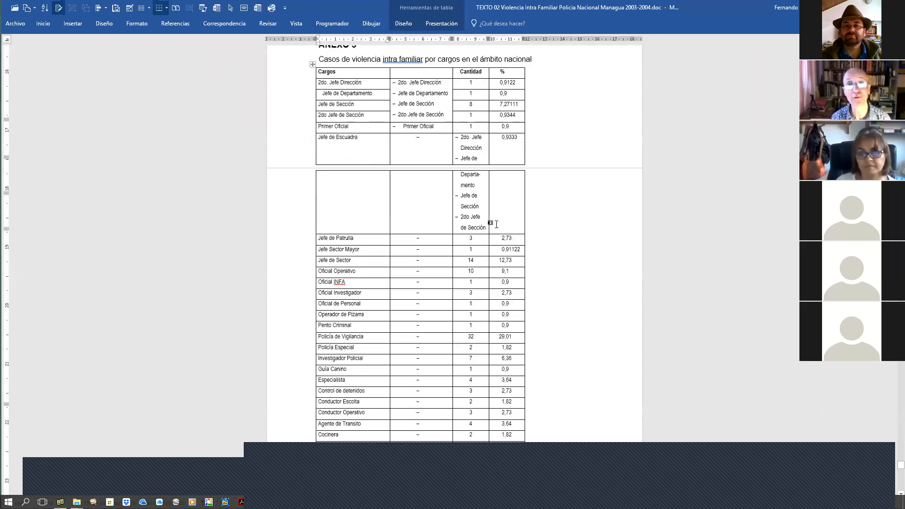
key(Page_Up)
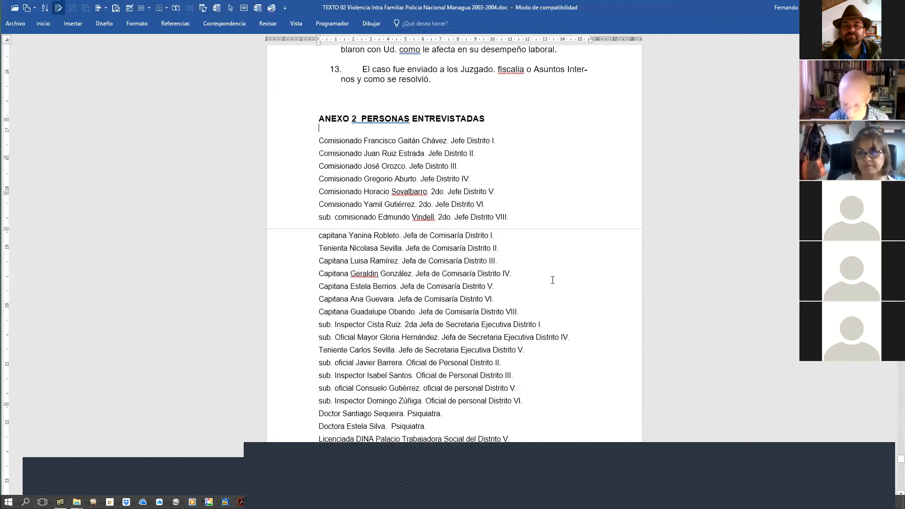
scroll(552, 280, down, 5)
scroll(546, 279, down, 10)
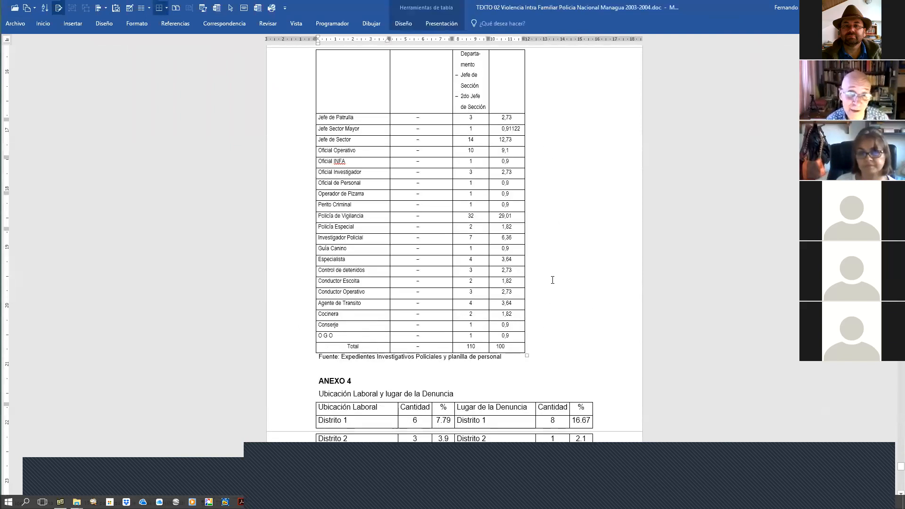
scroll(545, 278, up, 13)
scroll(512, 310, down, 5)
scroll(512, 310, down, 4)
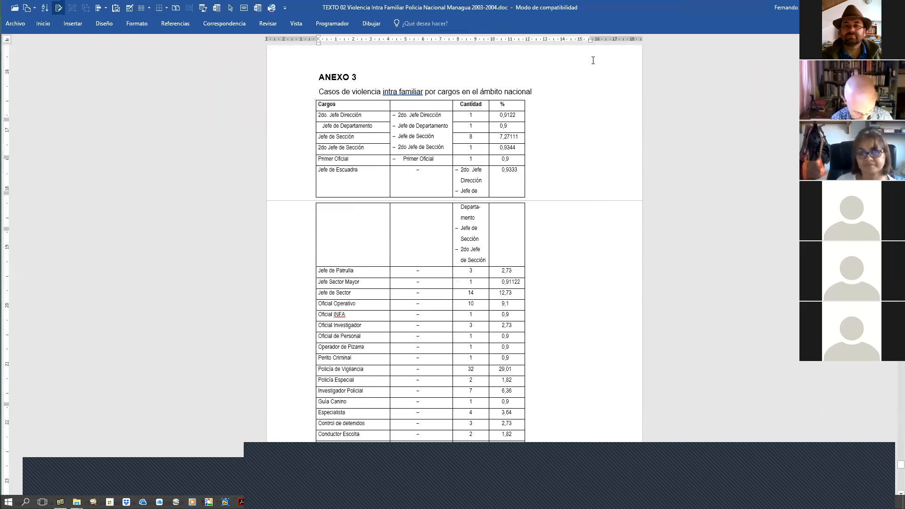
Step: Select the entire Anexo 3 table and display the full ribbon
key(ctrl+shift+F1)
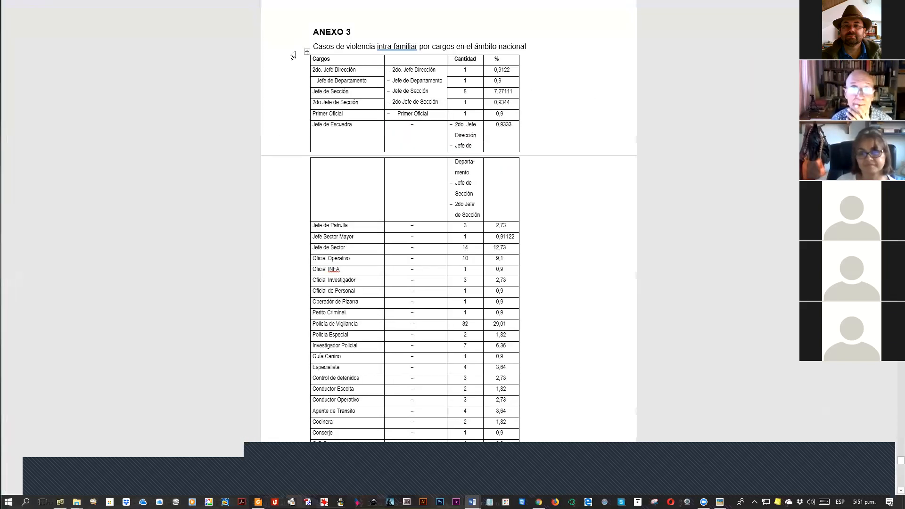
click(307, 51)
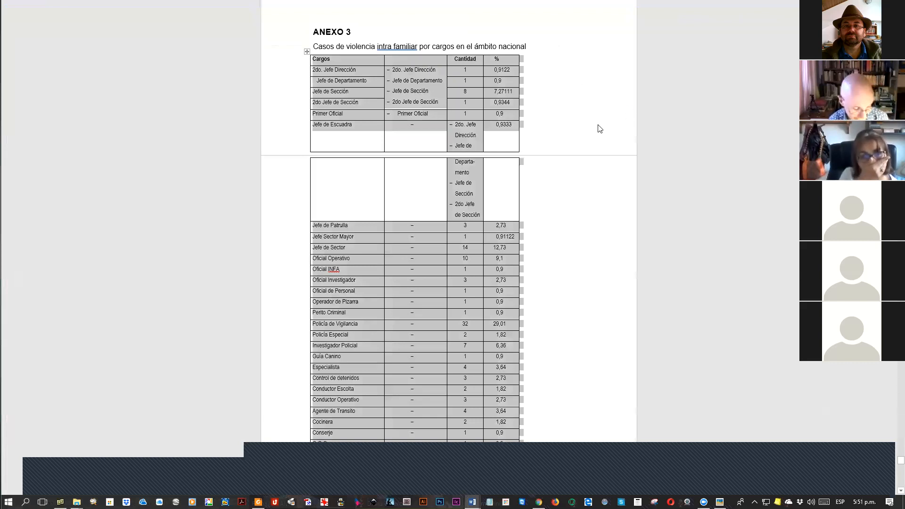
key(Escape)
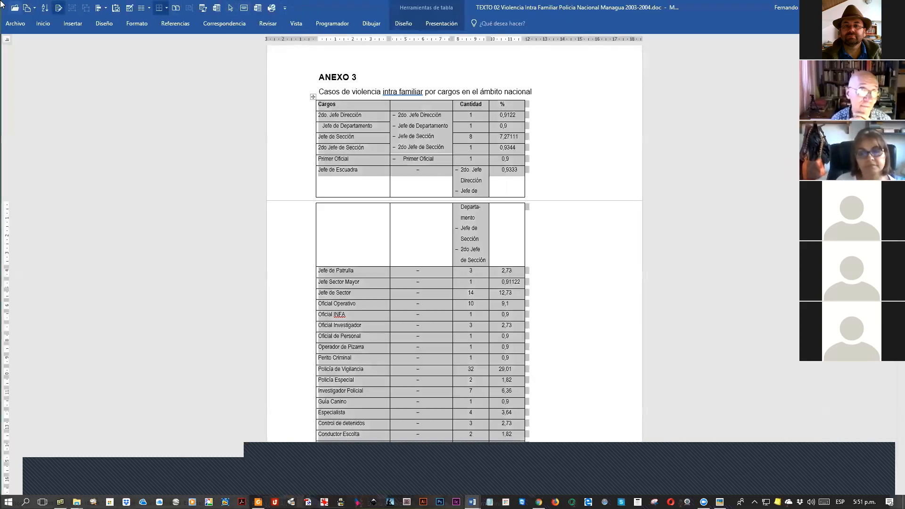
click(168, 11)
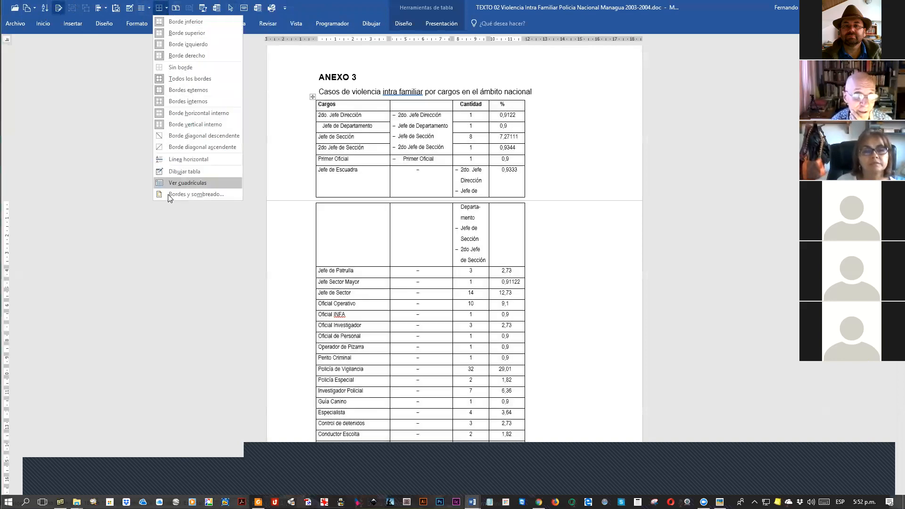
click(164, 234)
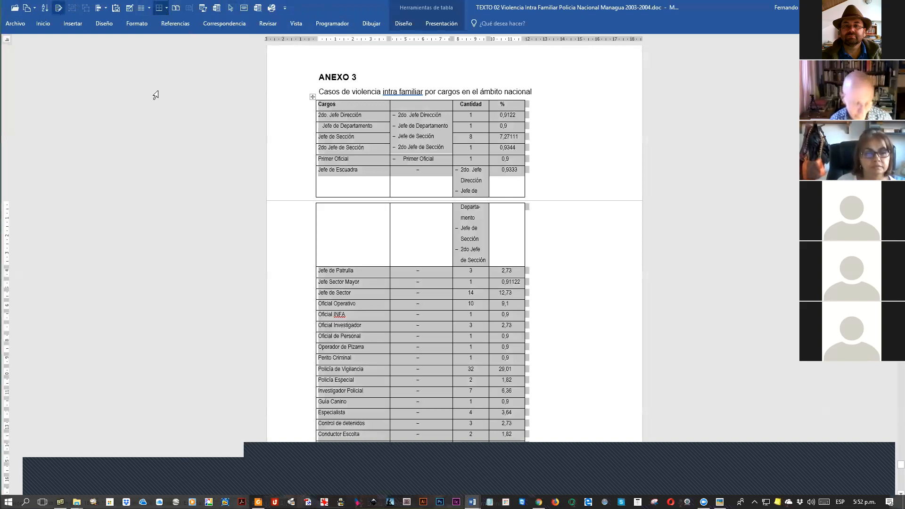
key(ctrl+F1)
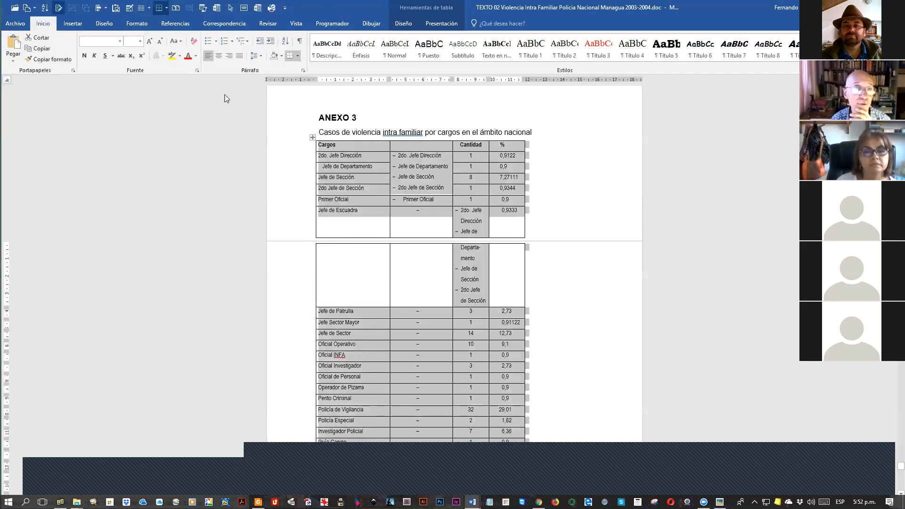
click(77, 26)
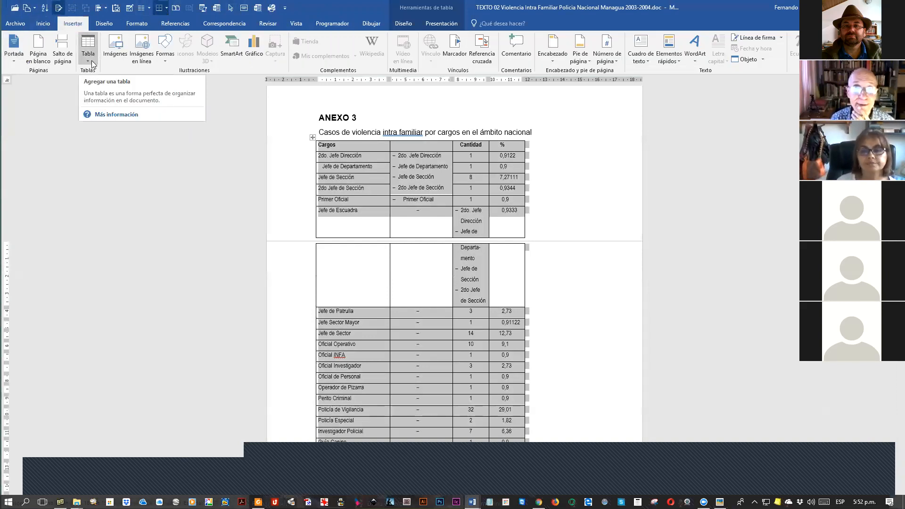
right_click(367, 146)
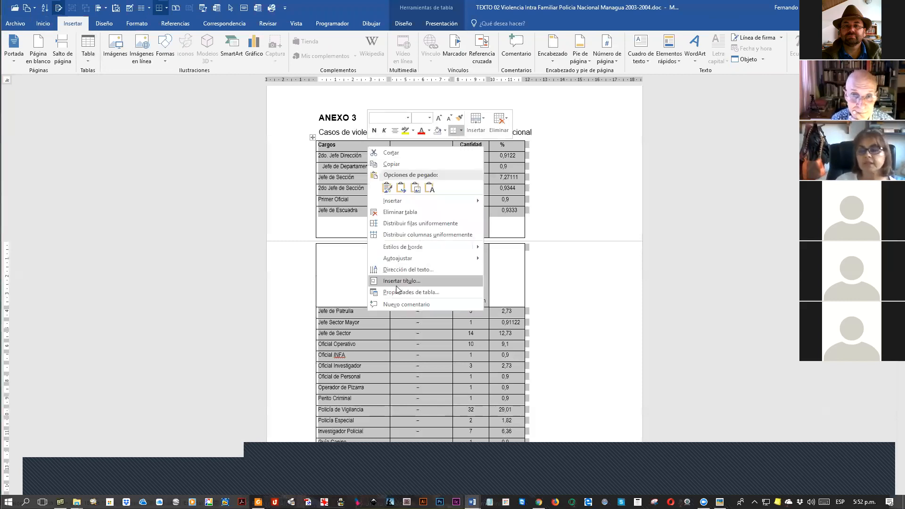
click(309, 14)
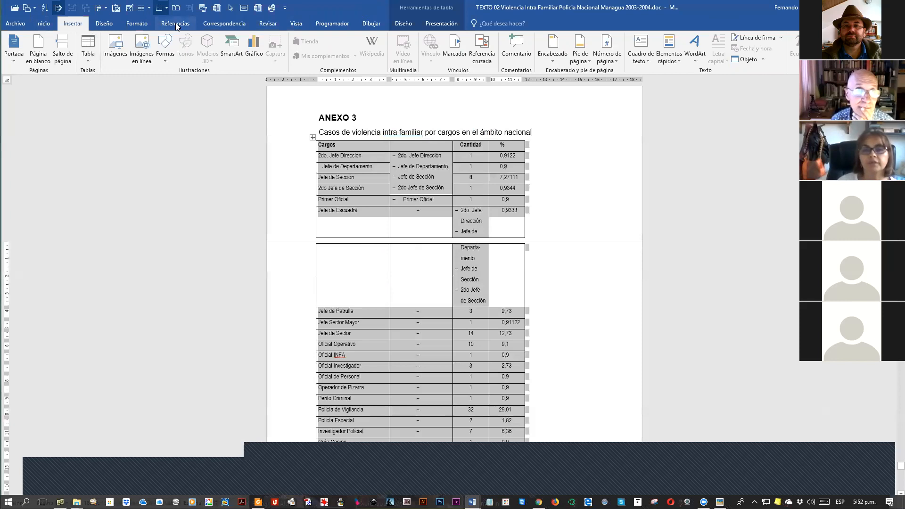
click(104, 23)
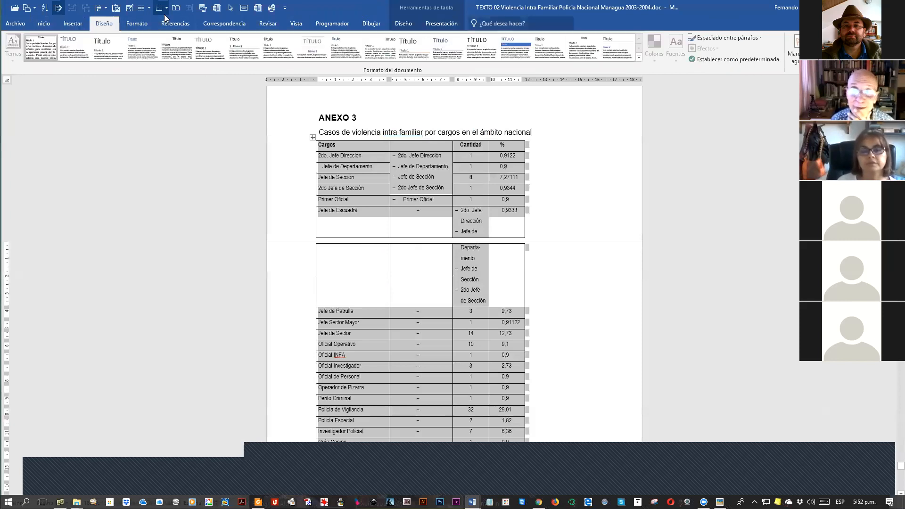
click(72, 25)
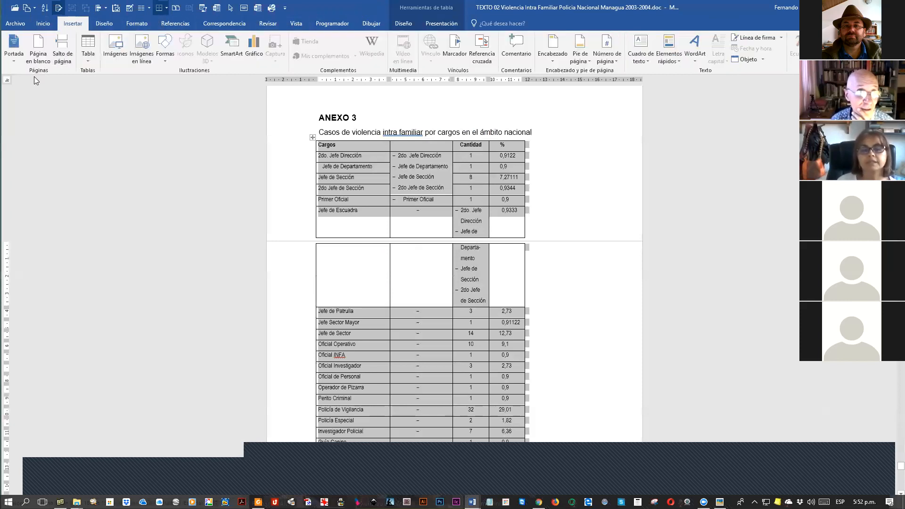
click(88, 61)
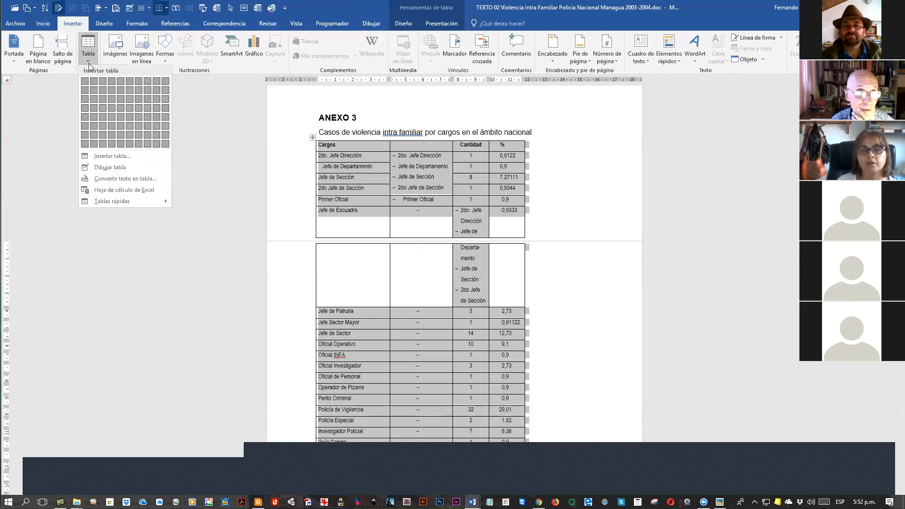
click(322, 4)
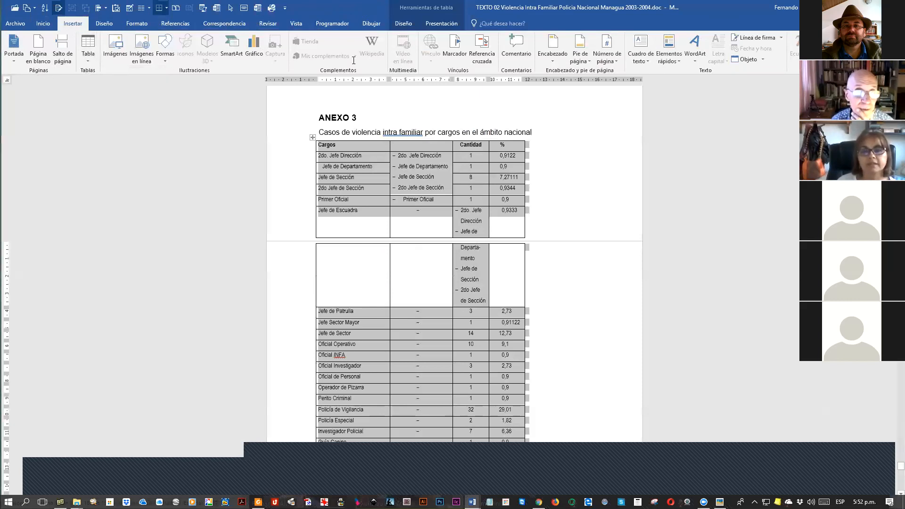
right_click(386, 146)
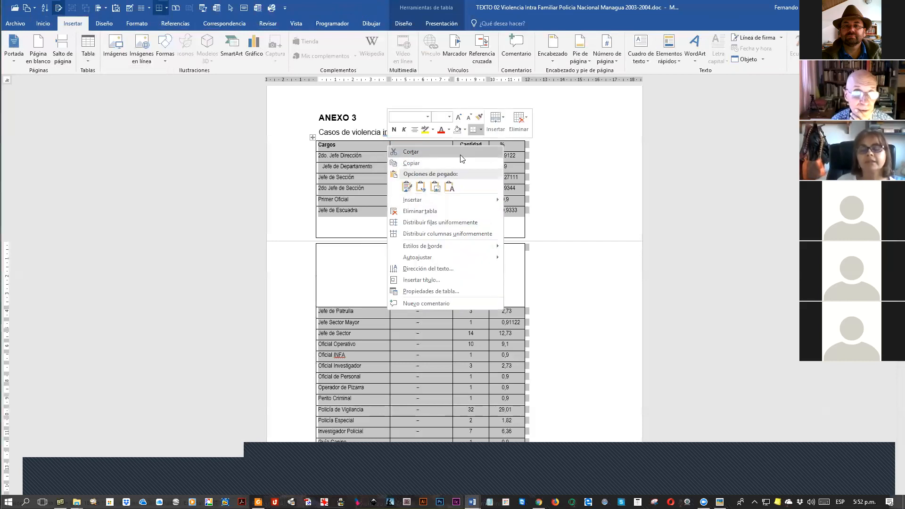
click(632, 1)
right_click(424, 143)
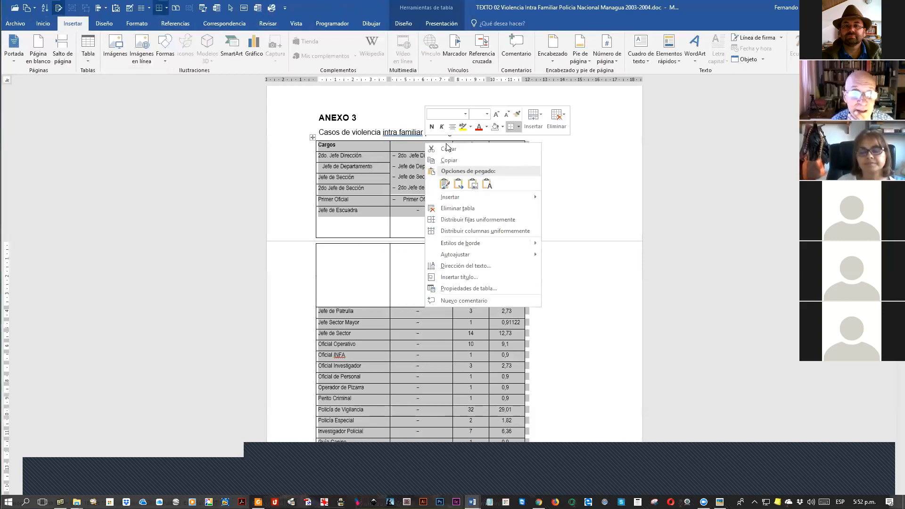
click(448, 148)
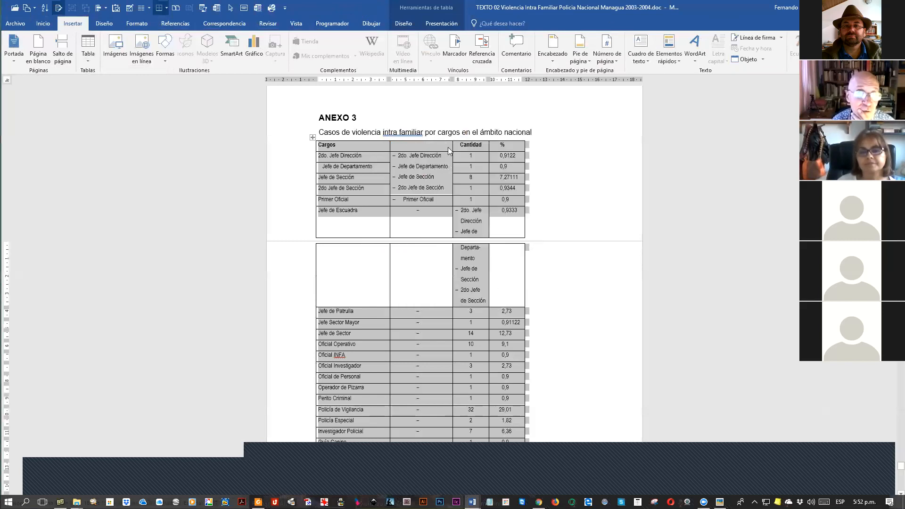
Step: Review the border options available for the selected table, including Borders and Shading
right_click(424, 149)
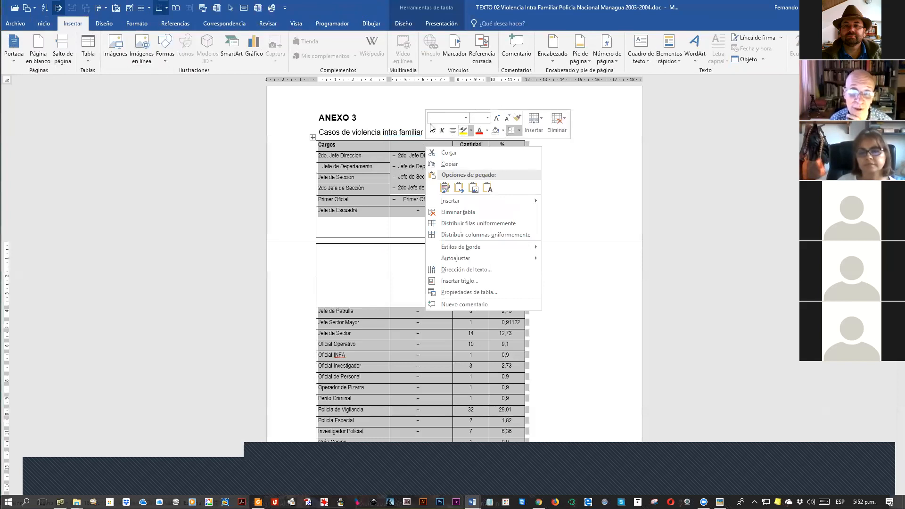
click(518, 131)
click(518, 133)
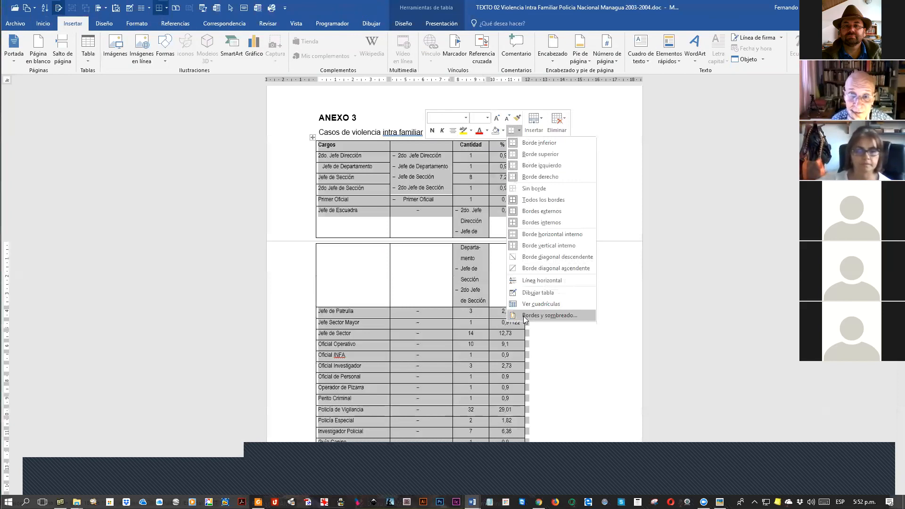
click(525, 316)
key(Escape)
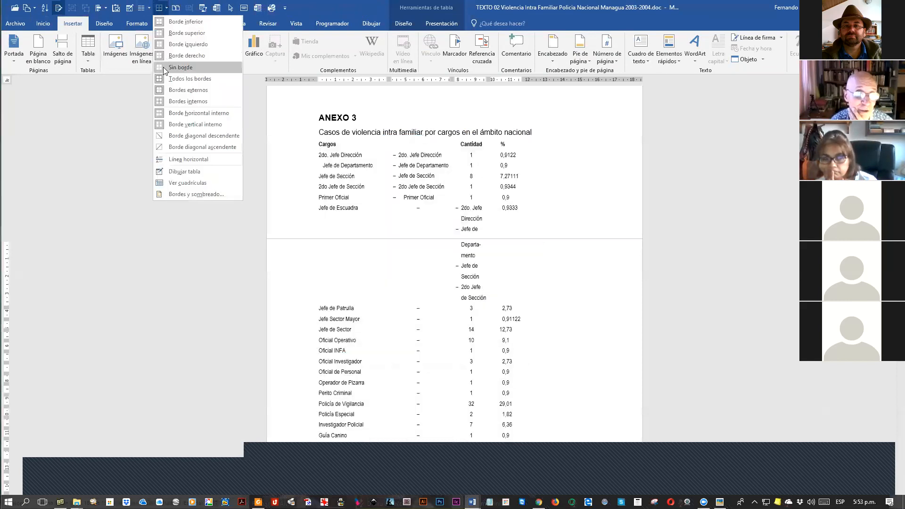
Step: Remove all borders from the Anexo 3 table and check it down to its Total row
click(163, 67)
click(552, 118)
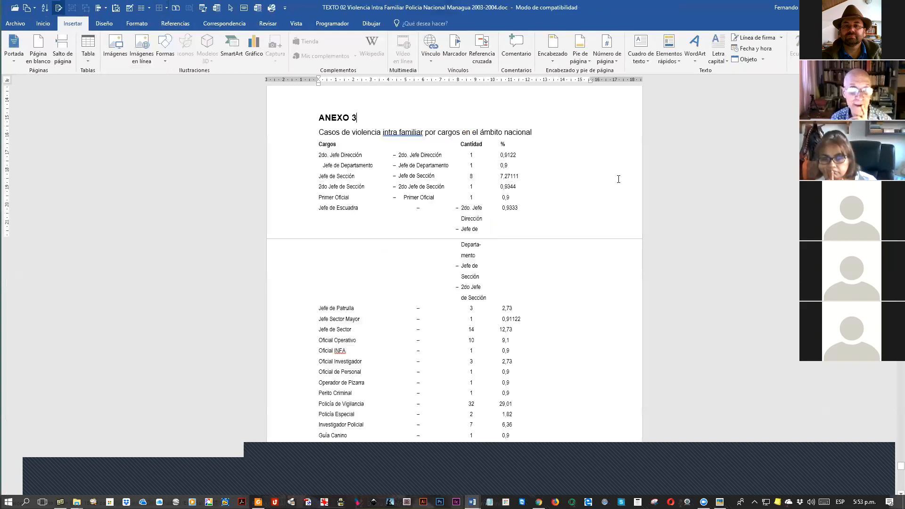
scroll(619, 179, down, 2)
scroll(618, 180, down, 4)
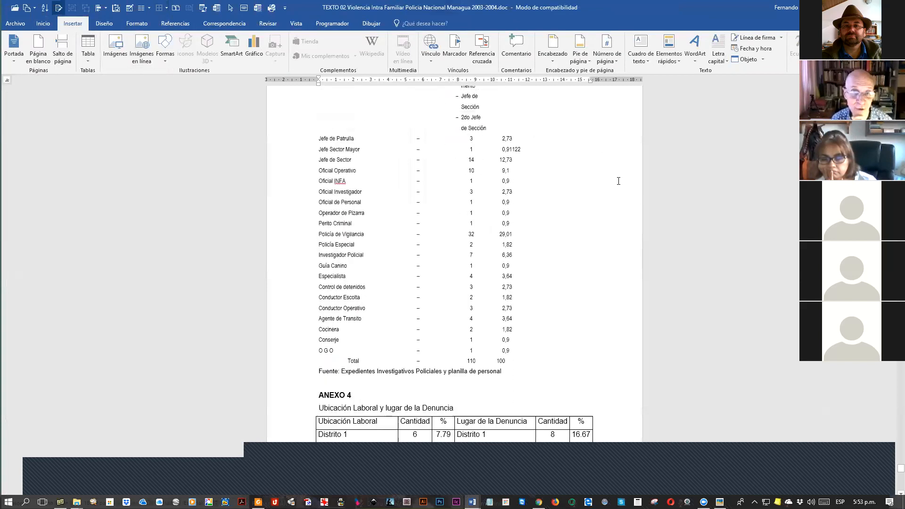
scroll(618, 179, down, 2)
scroll(618, 178, up, 8)
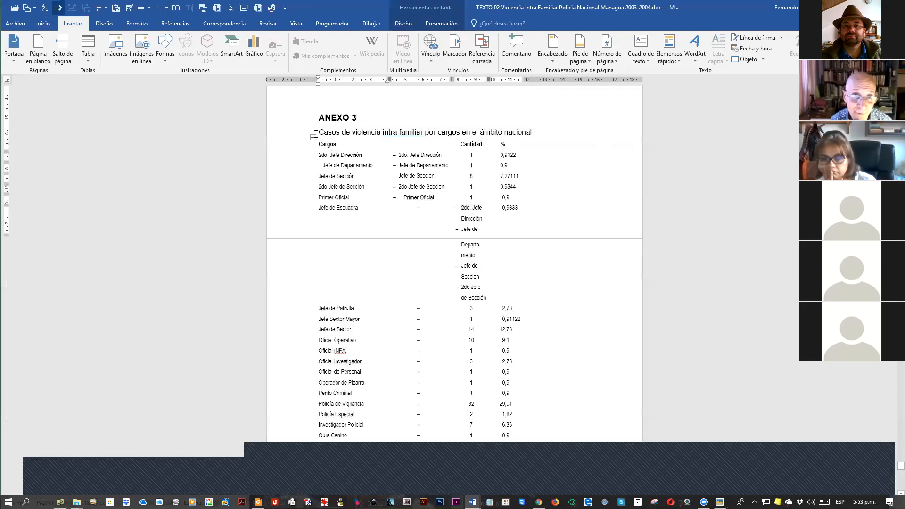
Step: Apply bottom, top and inner horizontal borders to the entire Anexo 3 table, leaving out vertical lines
click(312, 137)
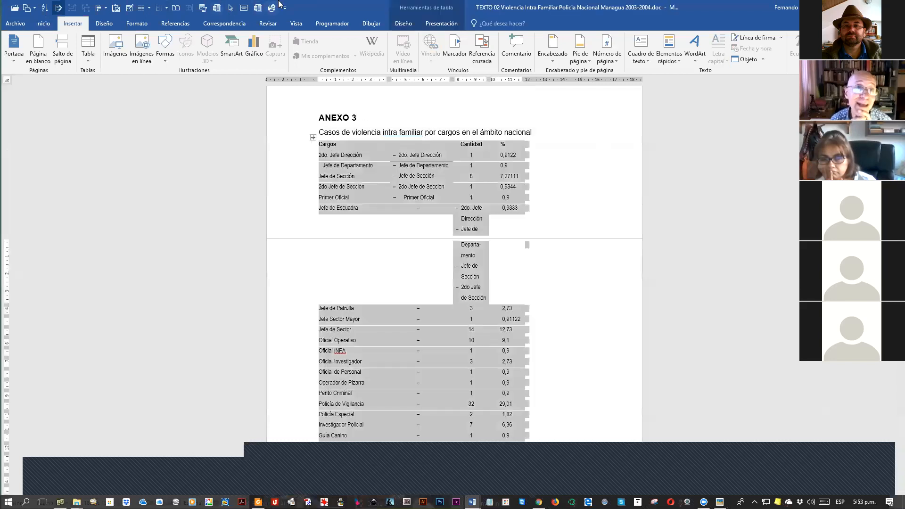
click(166, 8)
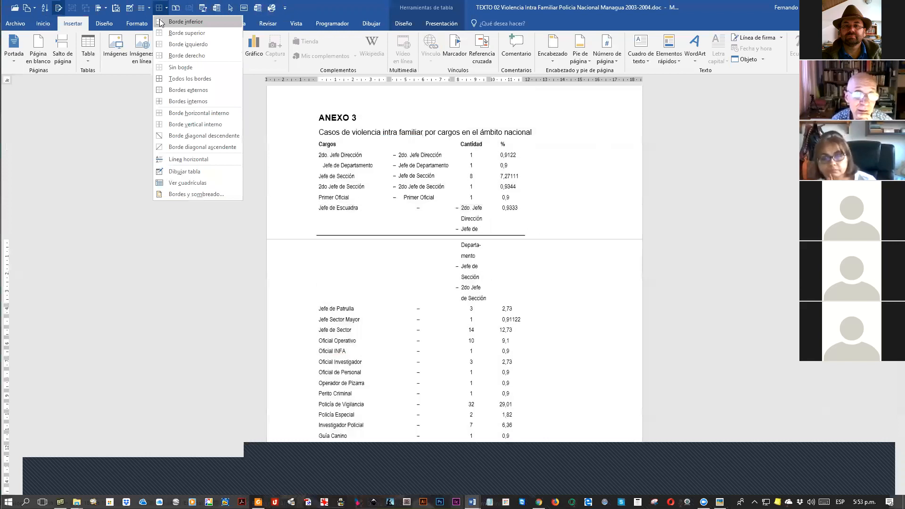
click(161, 21)
click(166, 8)
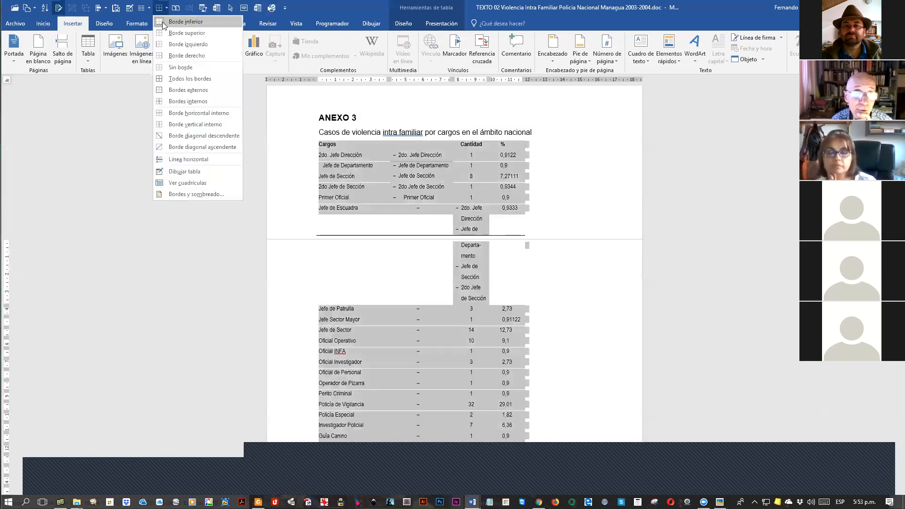
click(163, 22)
click(166, 8)
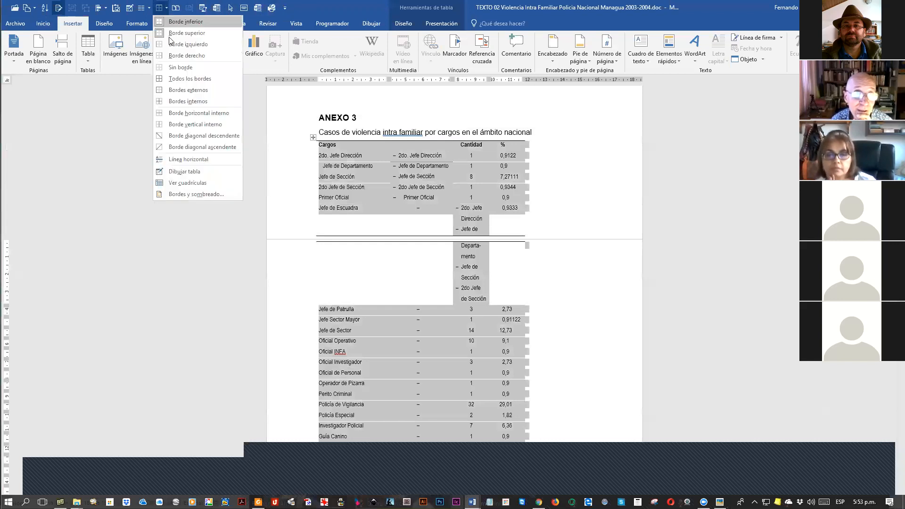
click(161, 113)
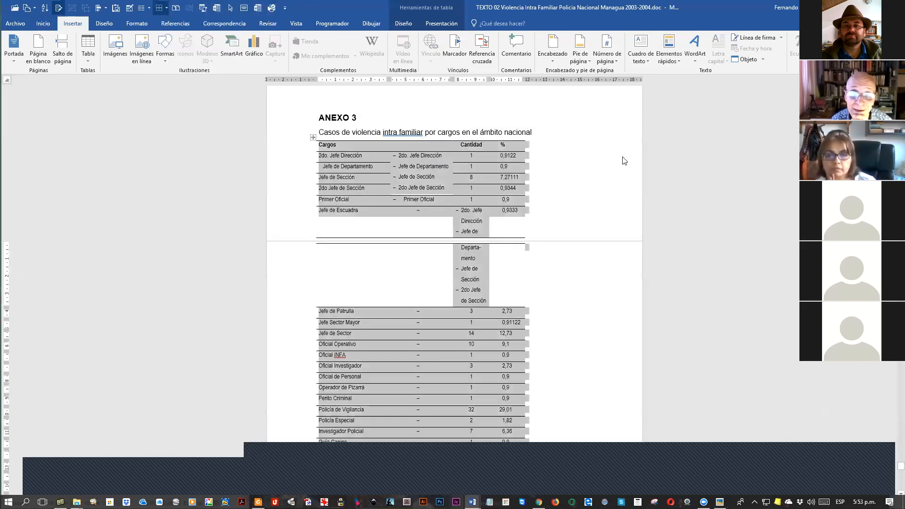
click(594, 161)
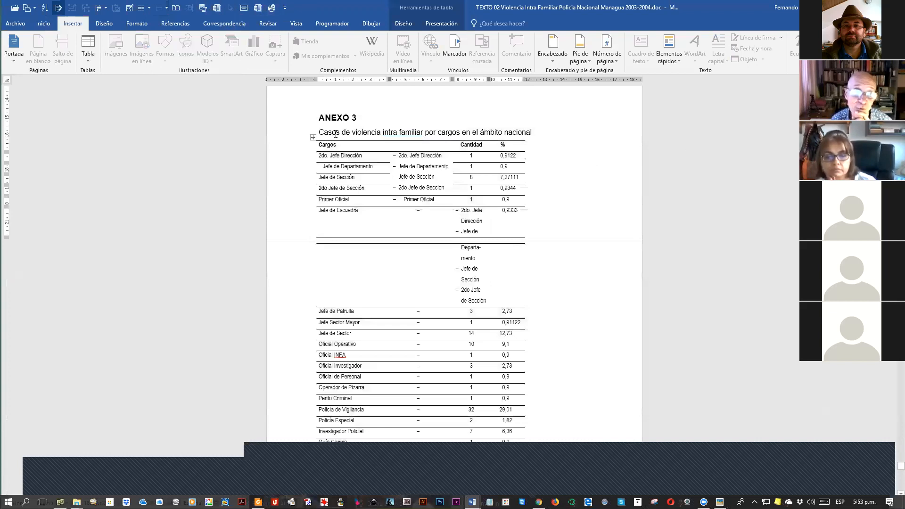
Step: Centre the entire Anexo 3 table horizontally between the page margins
click(313, 137)
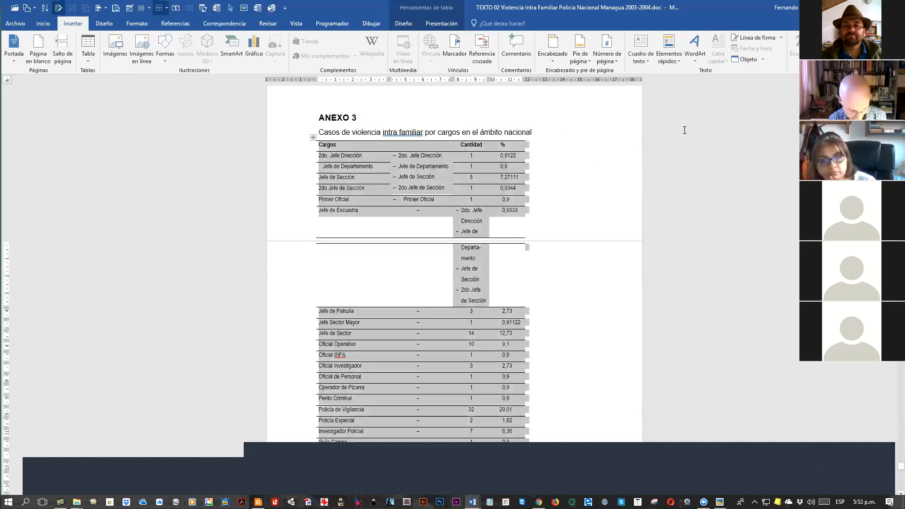
key(ctrl+t)
click(666, 136)
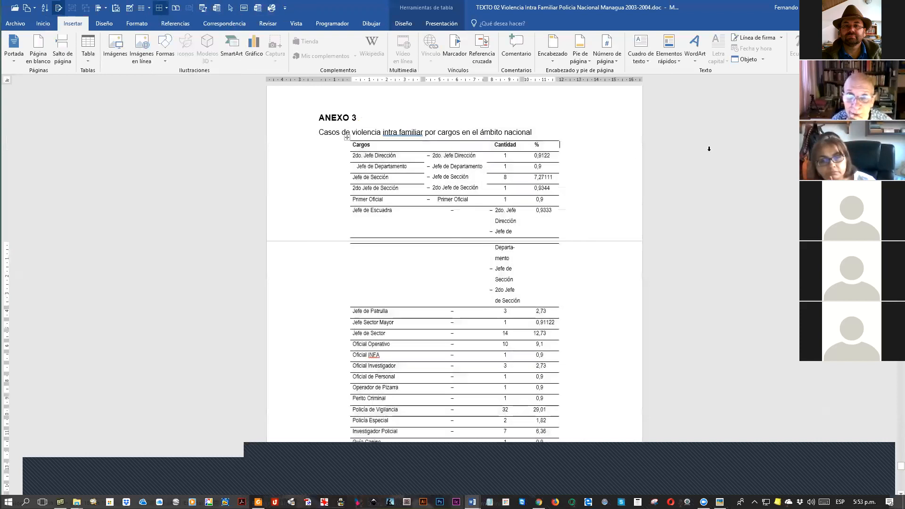
Step: Collapse the ribbon and apply bold to the Total row at the end of the Anexo 3 table
scroll(707, 146, down, 1)
key(ctrl+F1)
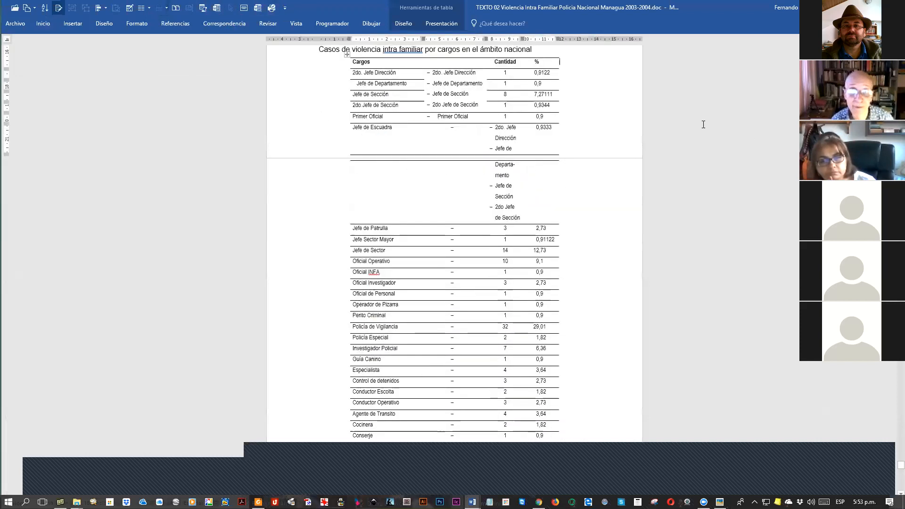
scroll(698, 121, up, 1)
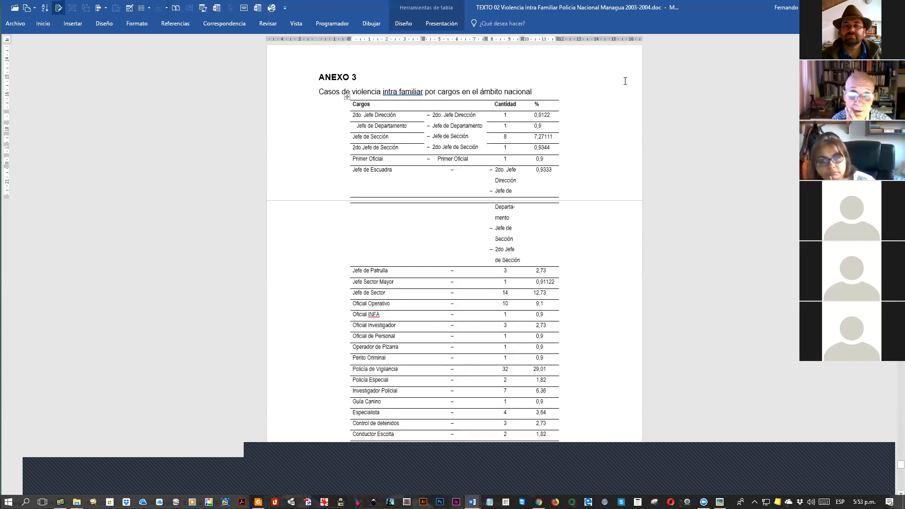
scroll(668, 133, down, 3)
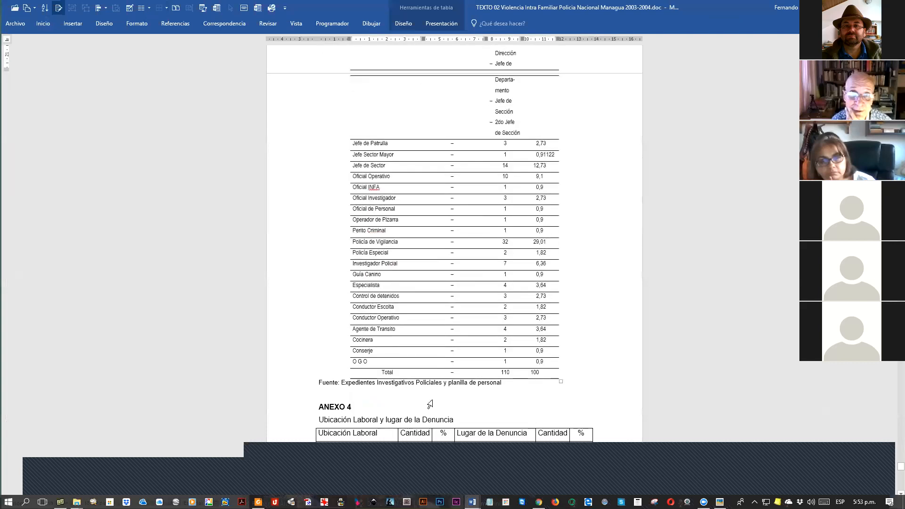
click(299, 374)
key(ctrl+n)
Step: Clear the manual character formatting from the Anexo 3 table's Cargos column and set the column in italics
scroll(563, 364, up, 4)
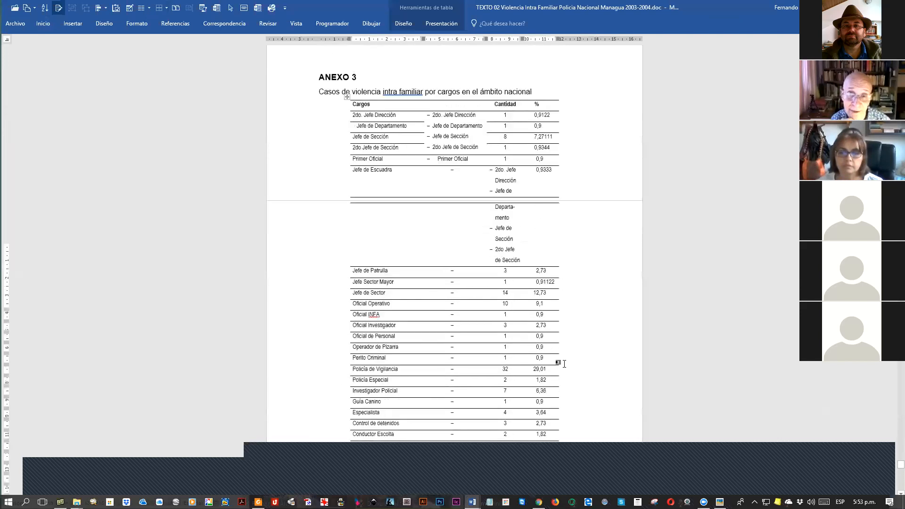
click(324, 150)
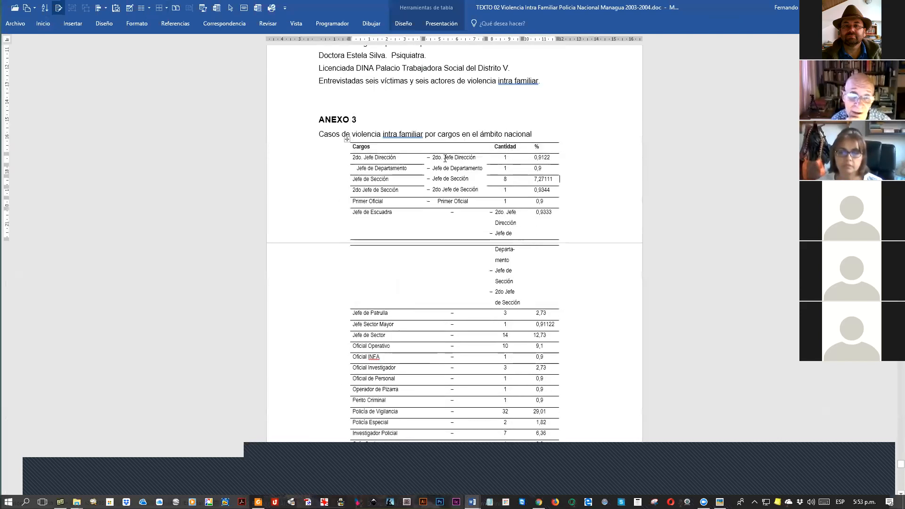
click(400, 140)
key(ctrl+space)
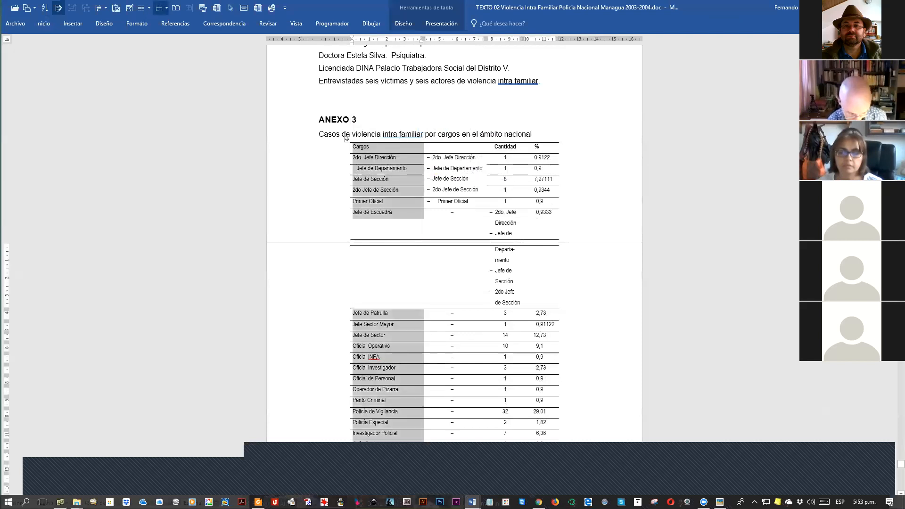
key(ctrl+n)
key(ctrl+n)
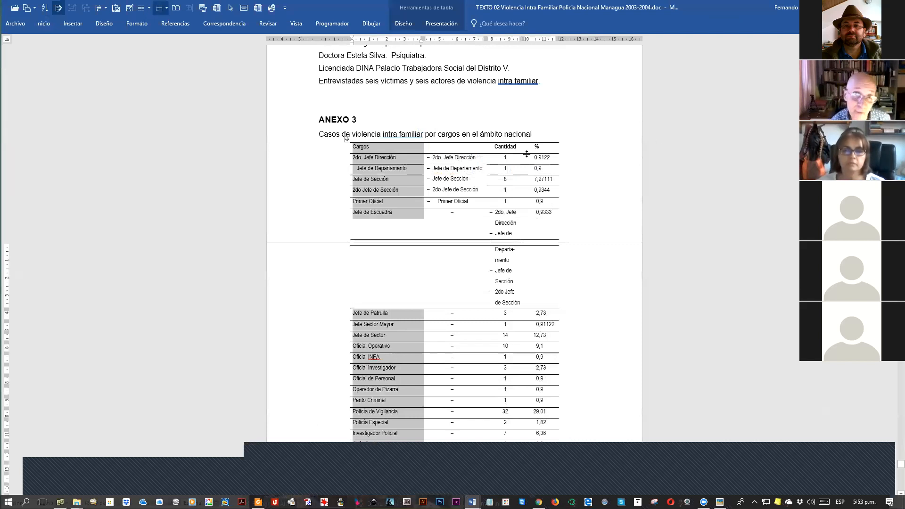
key(ctrl+k)
Step: Make the header row of the Anexo 3 table bold
click(320, 151)
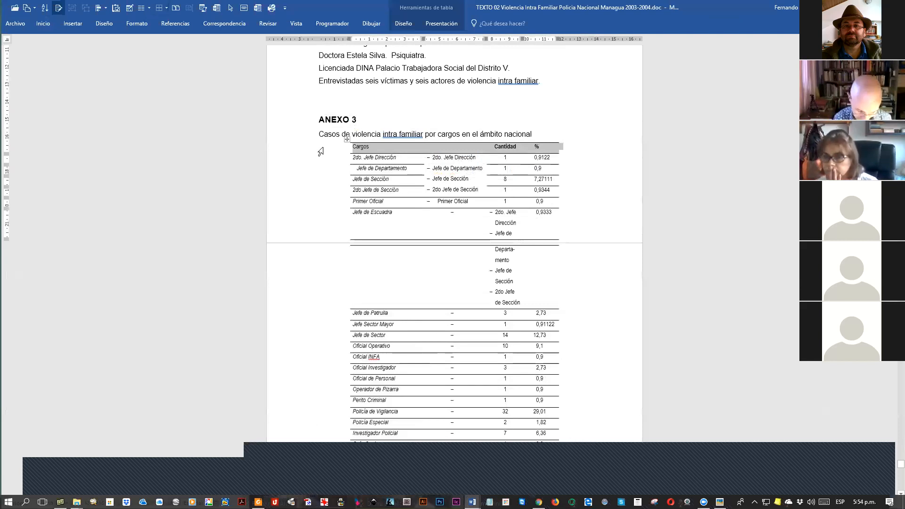
key(ctrl+n)
click(502, 180)
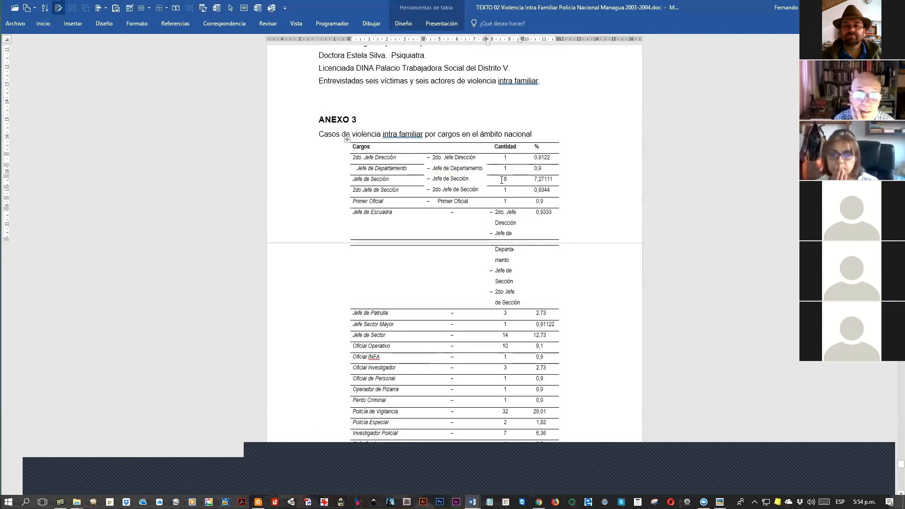
Step: Review the commands available for the entire Anexo 3 table, such as distributing rows, AutoFit and table properties
click(347, 139)
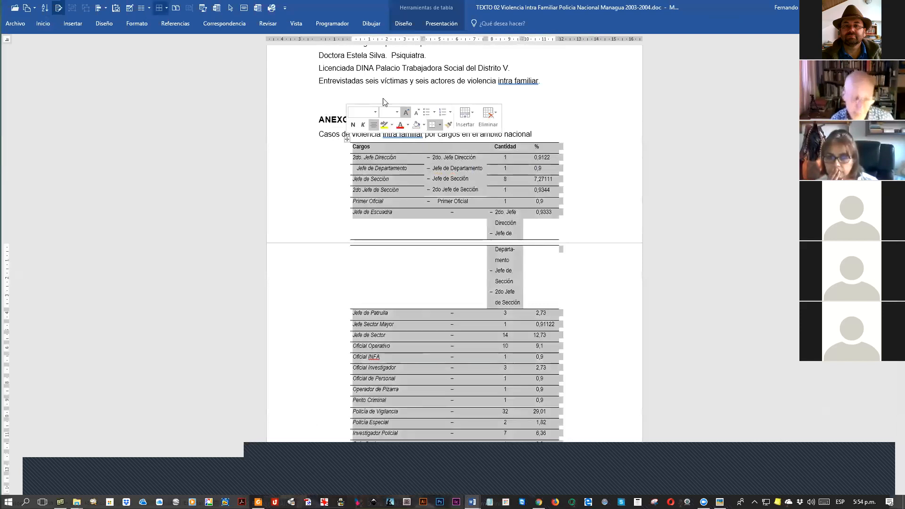
right_click(466, 144)
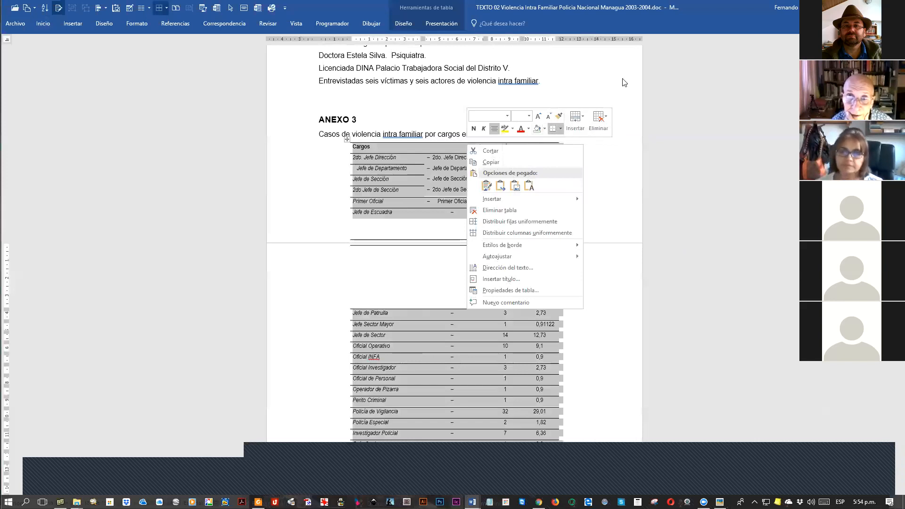
click(677, 17)
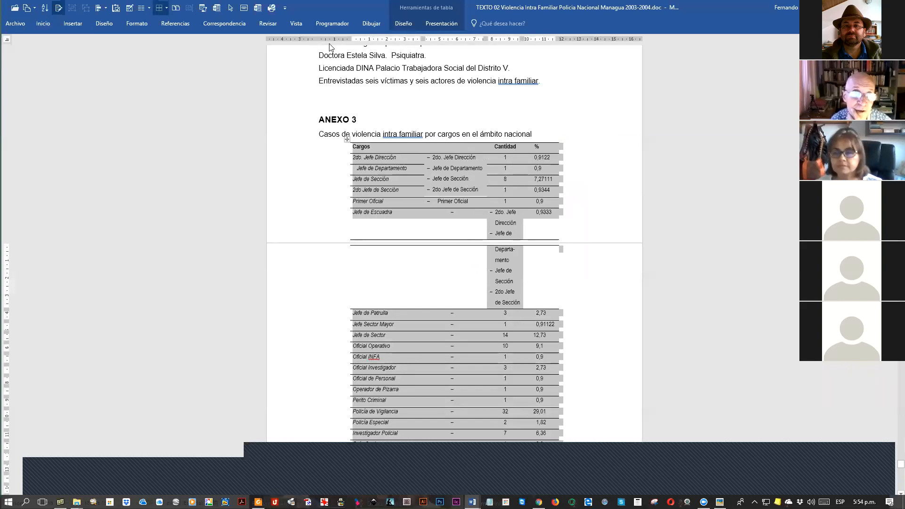
click(450, 178)
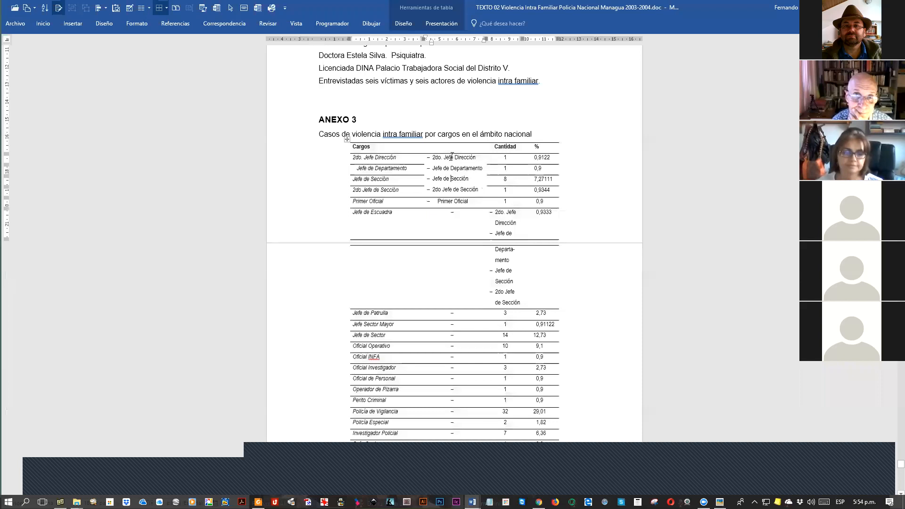
click(408, 167)
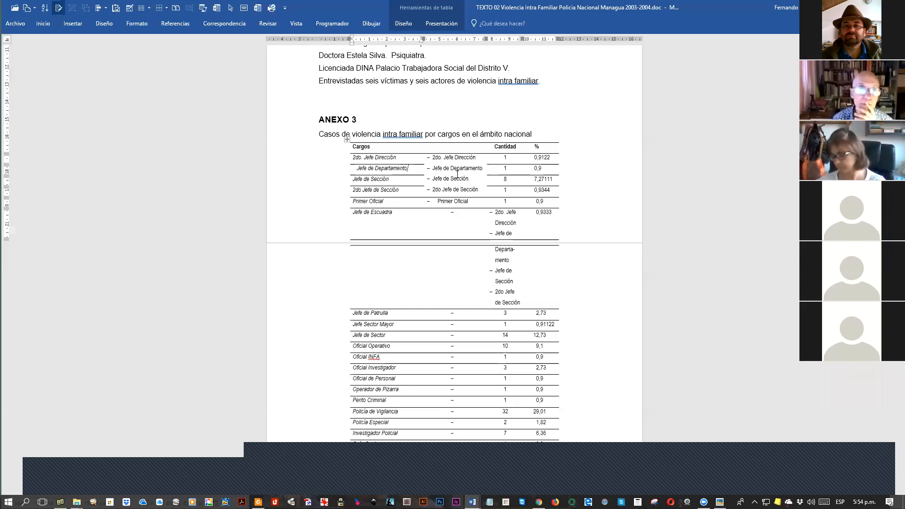
click(417, 68)
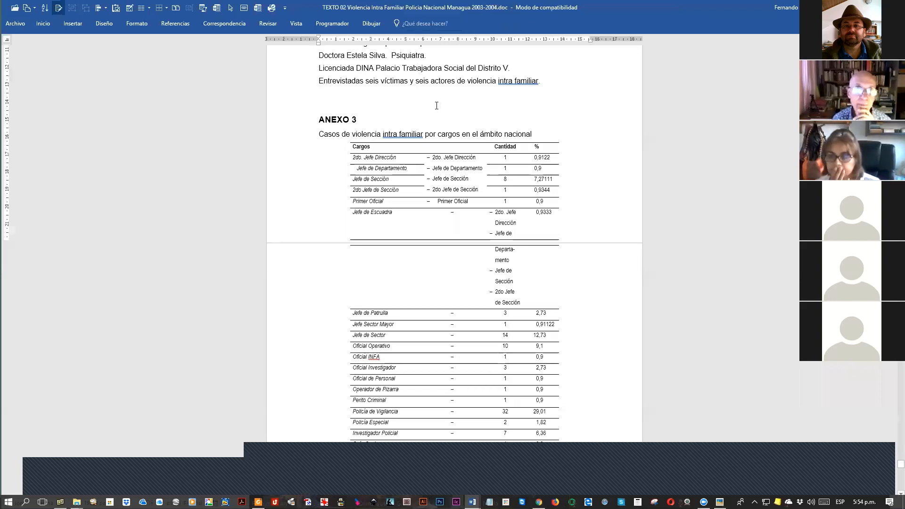
click(395, 67)
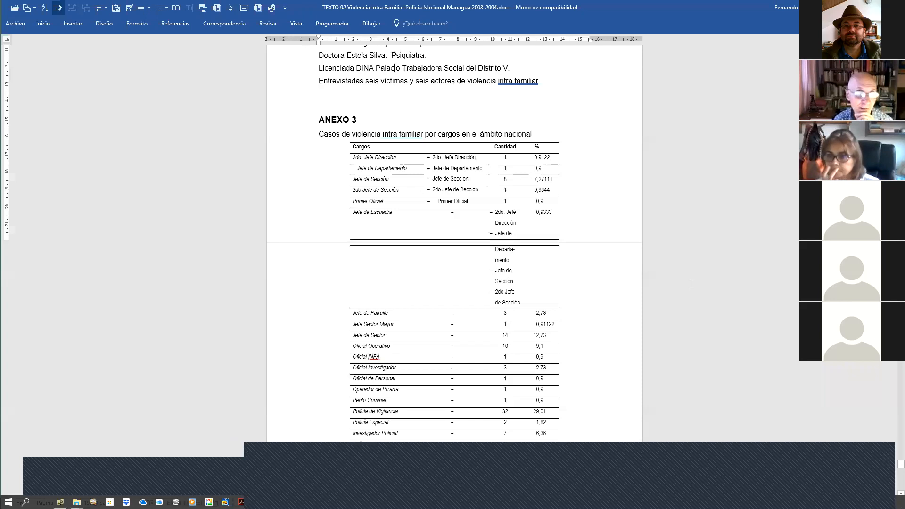
Step: Select a vertical block of text across the beginnings of the Anexo 2 interviewee lines, then clear the selection
scroll(607, 227, up, 5)
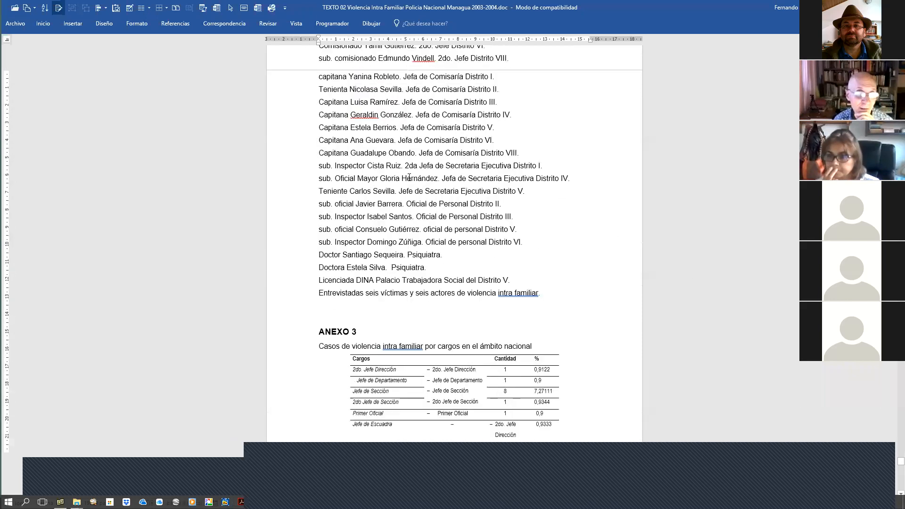
click(320, 91)
drag(324, 95, 371, 290)
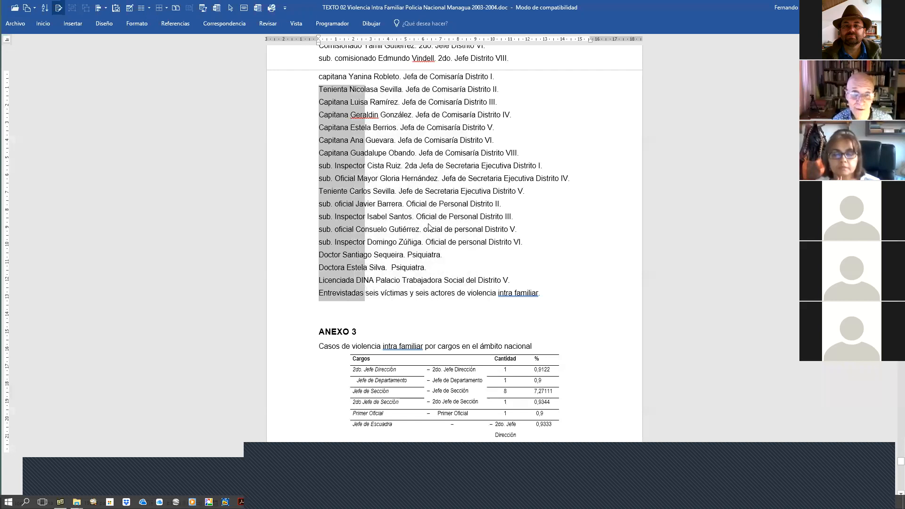
click(399, 204)
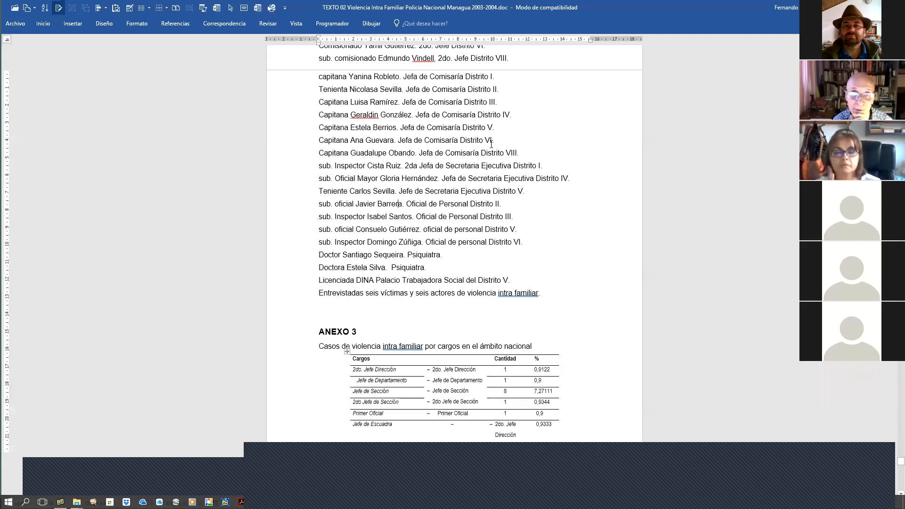
click(366, 140)
Step: Look back through the annexes and interview guides and return to the thesis cover page
scroll(418, 218, up, 5)
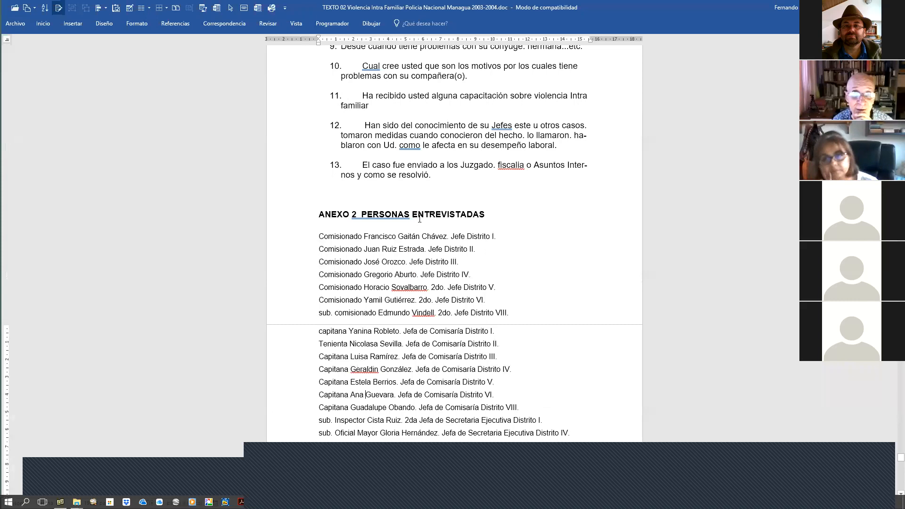
scroll(419, 218, up, 2)
scroll(419, 219, up, 1)
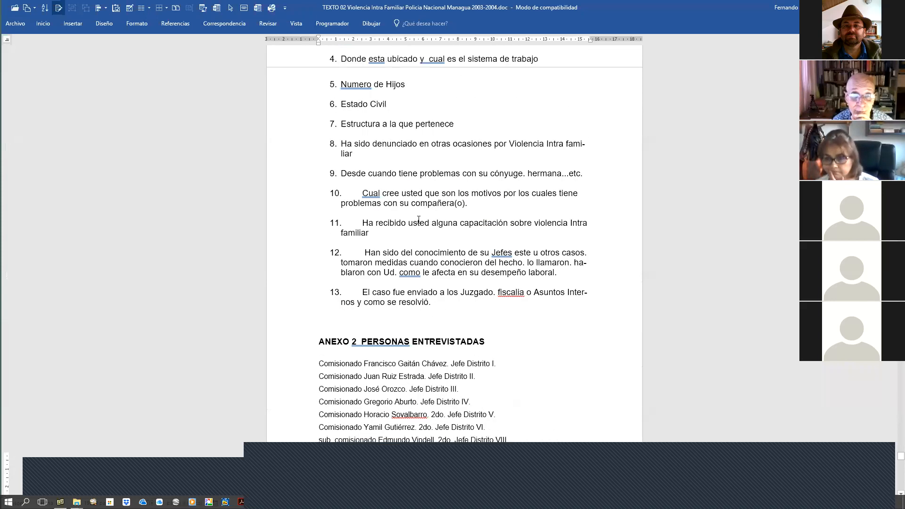
scroll(419, 220, up, 14)
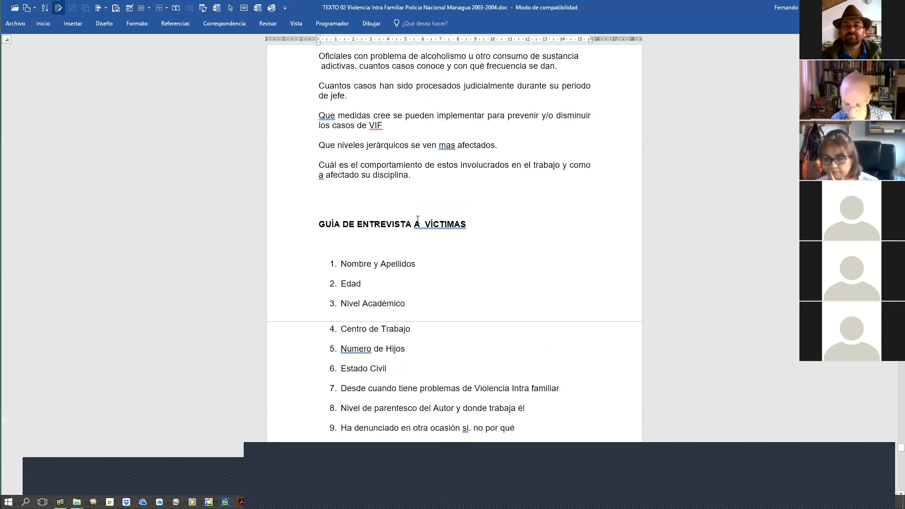
key(ctrl+Home)
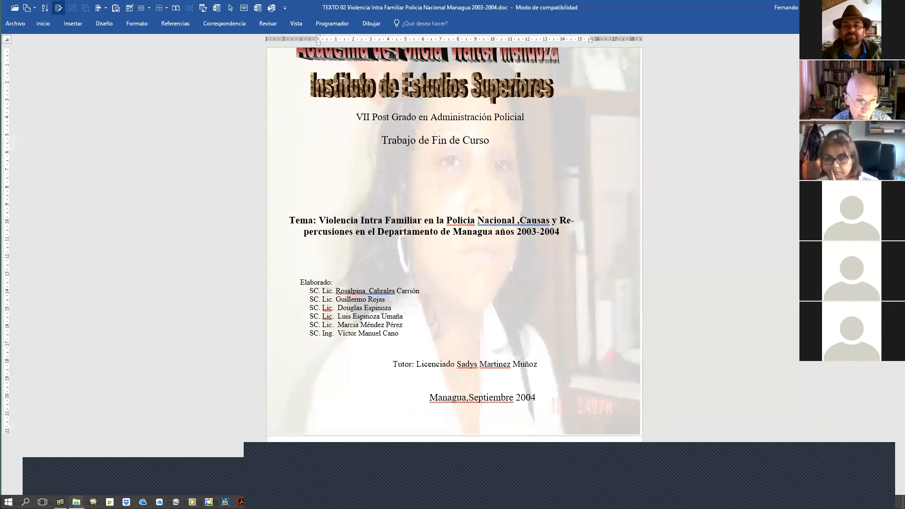
Step: Switch to the xplorer² file manager and open the Calcuta publication's ORIGINAL.doc from the "Proceso texto con muchas imágenes" folder
click(60, 502)
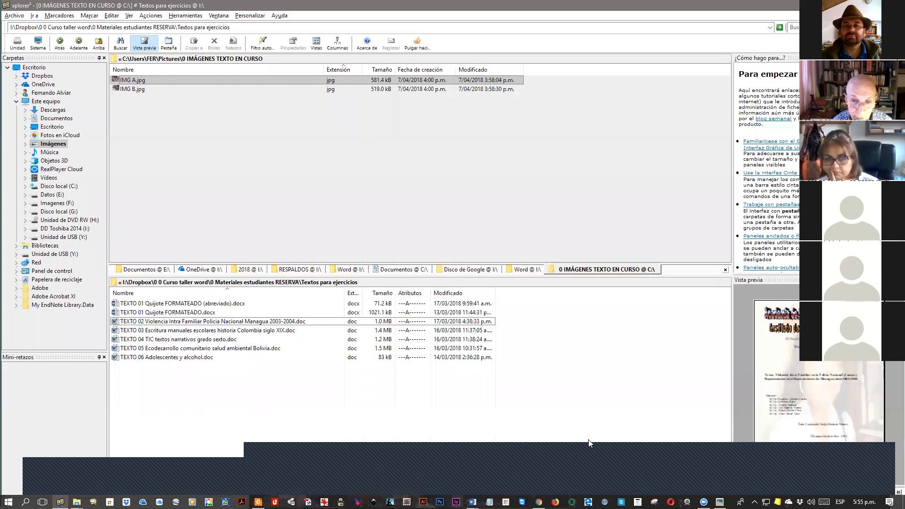
click(528, 492)
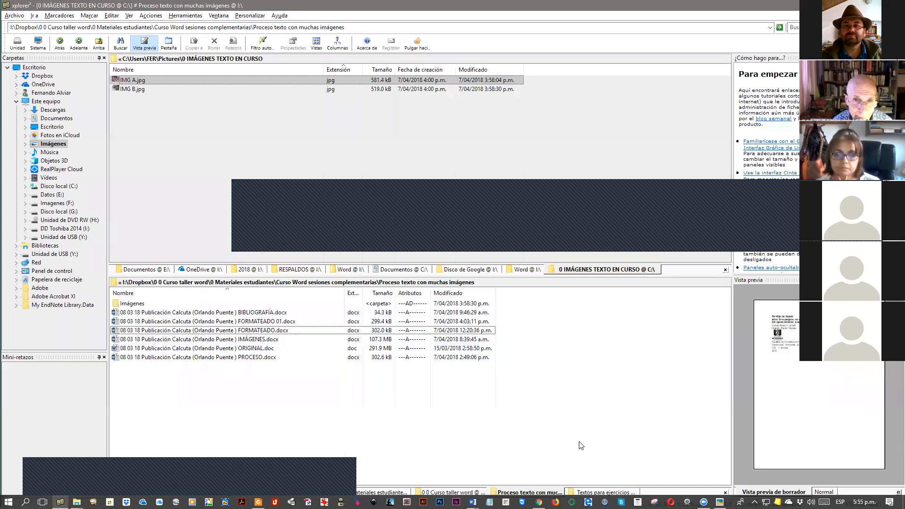
click(242, 348)
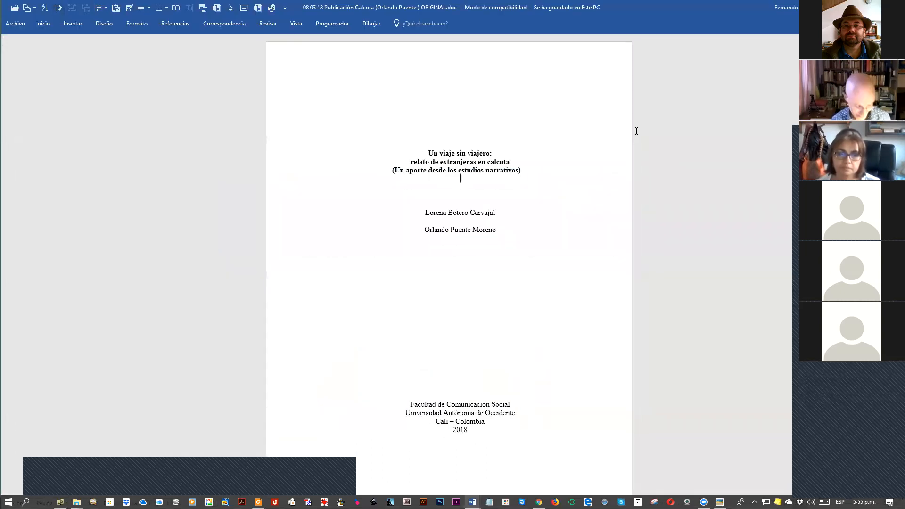
Step: Examine the Calcuta document in a multi-page view, from its cover to the pages with photo figures
scroll(636, 132, down, 4)
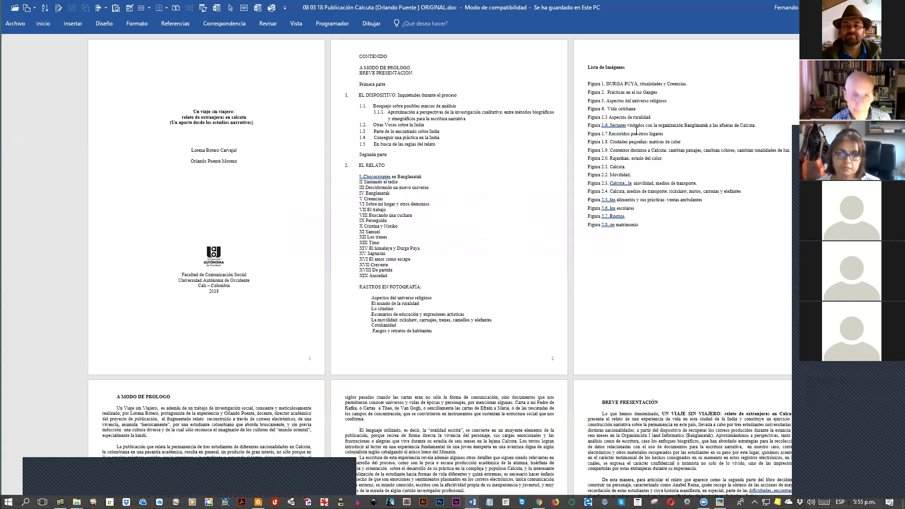
scroll(637, 135, down, 1)
key(alt+Tab)
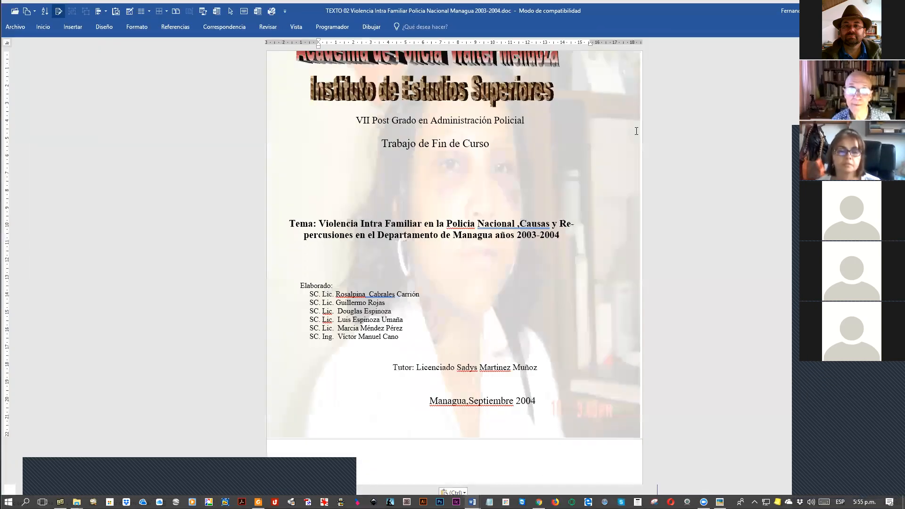
key(ctrl+F6)
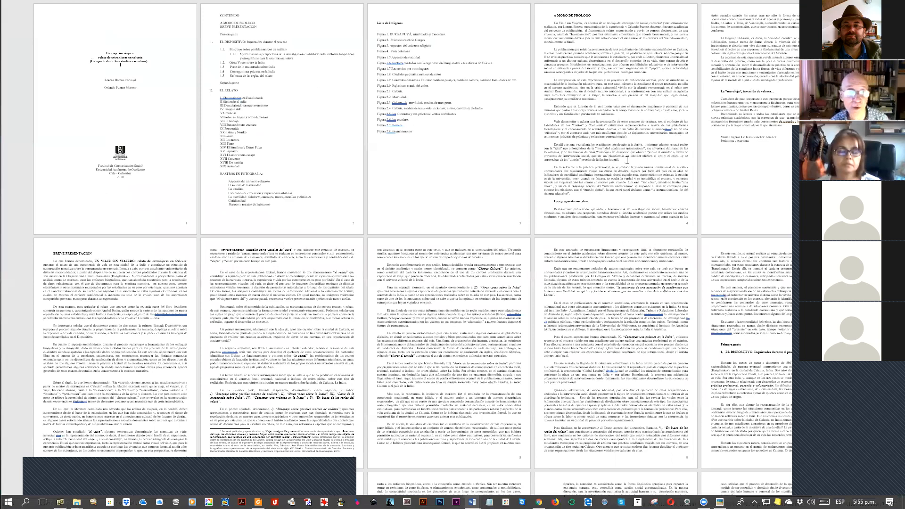
scroll(627, 160, down, 6)
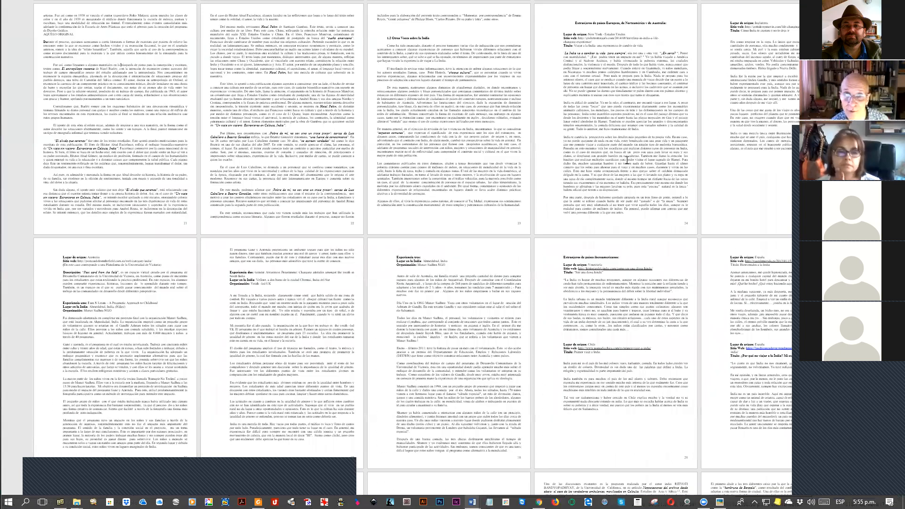
scroll(627, 161, down, 9)
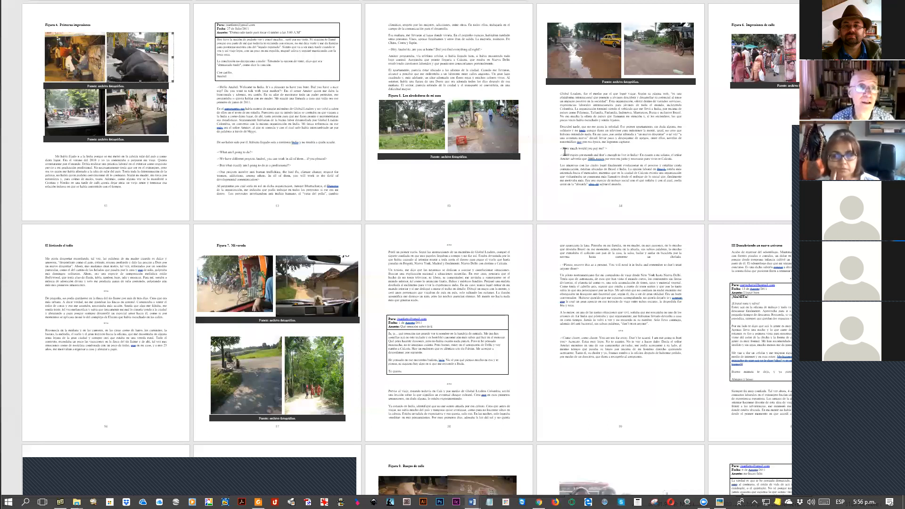
click(70, 60)
click(425, 136)
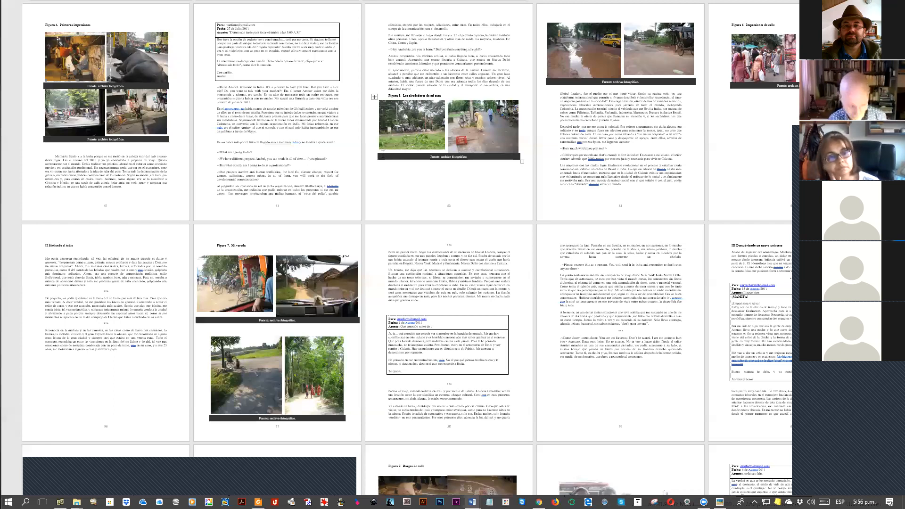
Step: Enlarge the Calcuta document to a two-page view and select the first photo under Figura 1, Versiones de Durga
scroll(383, 154, up, 10)
scroll(406, 160, up, 5)
scroll(448, 170, up, 4)
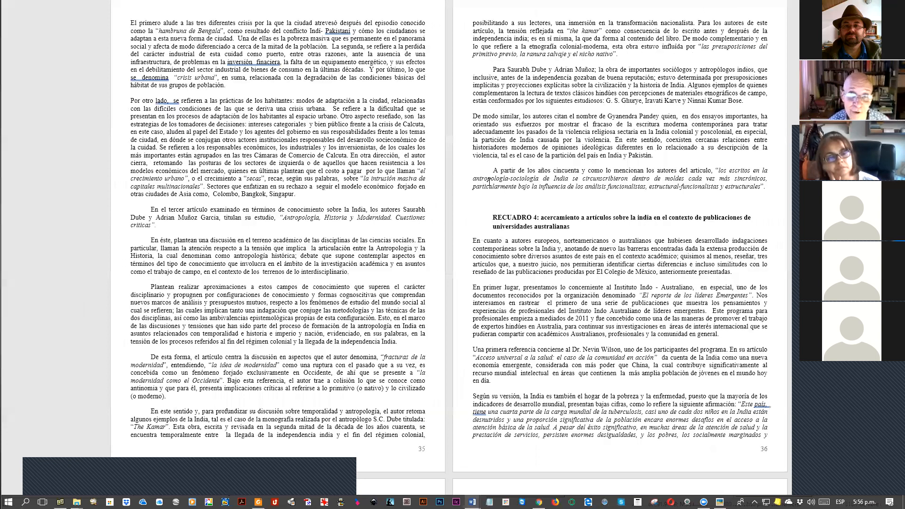
scroll(489, 182, down, 20)
scroll(438, 171, down, 15)
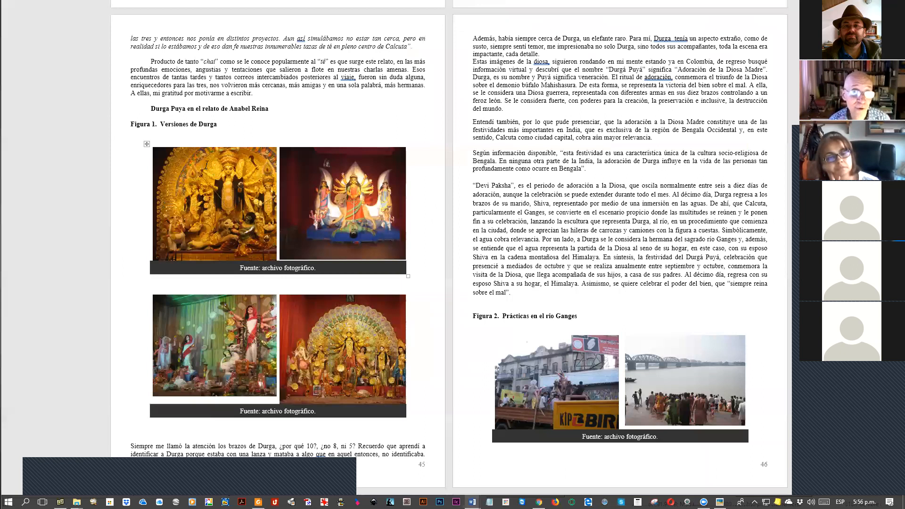
click(208, 166)
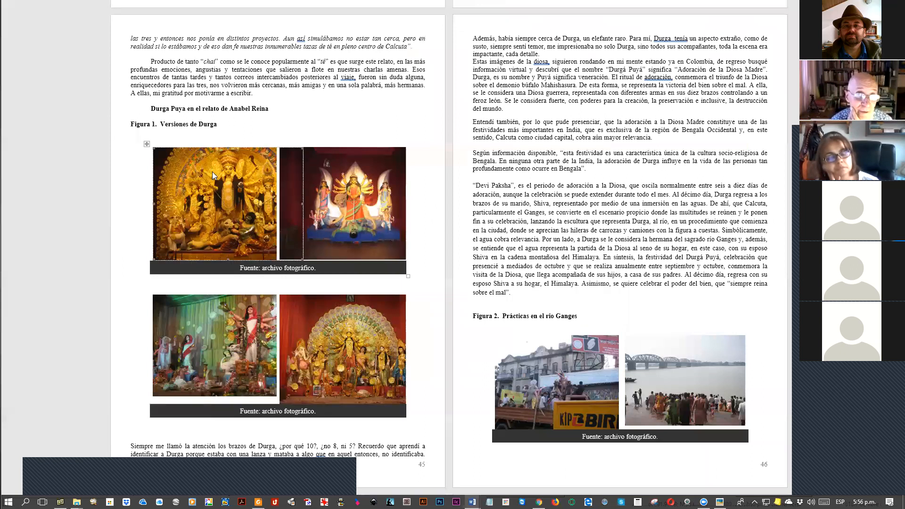
Step: Create a blank document and paste a copy of the first Durga photo into it
key(ctrl+n)
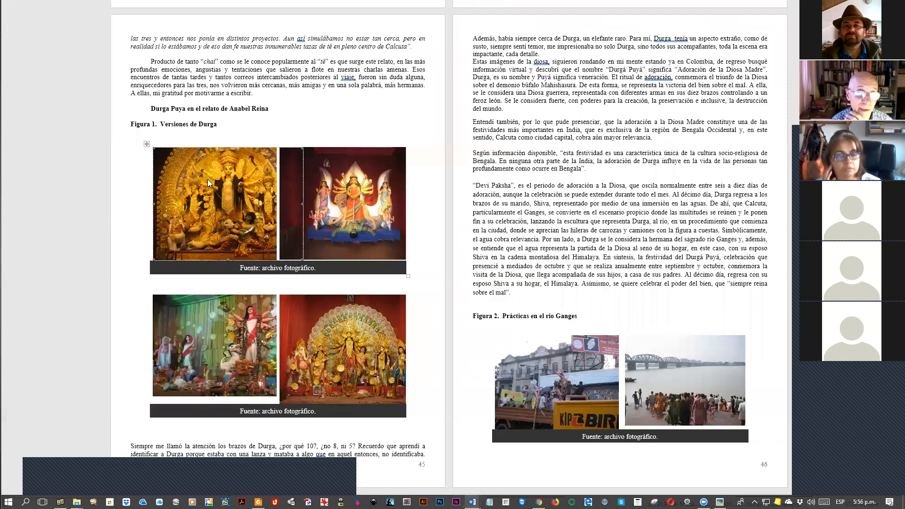
right_click(209, 181)
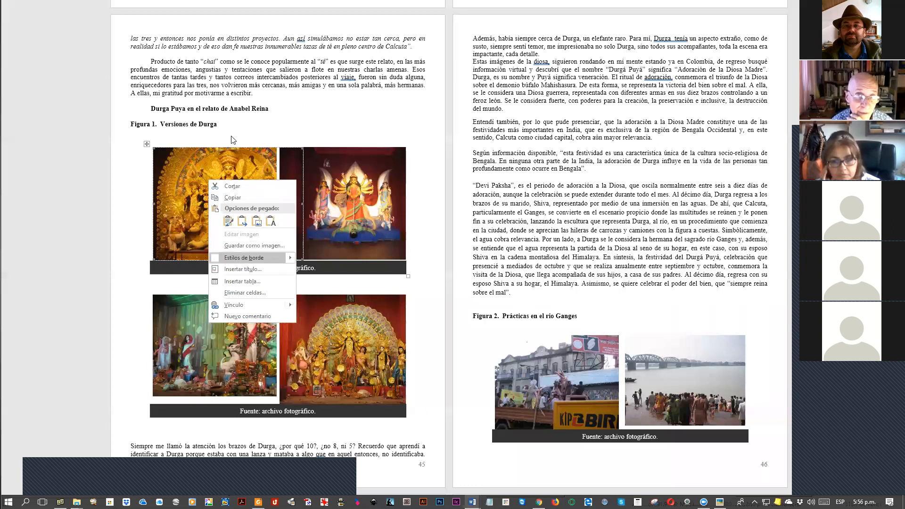
key(Escape)
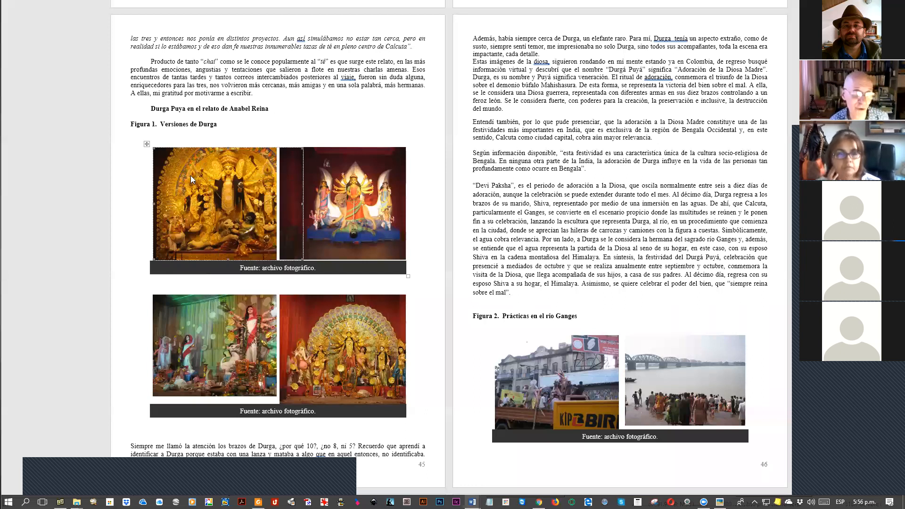
key(alt+Tab)
key(ctrl+v)
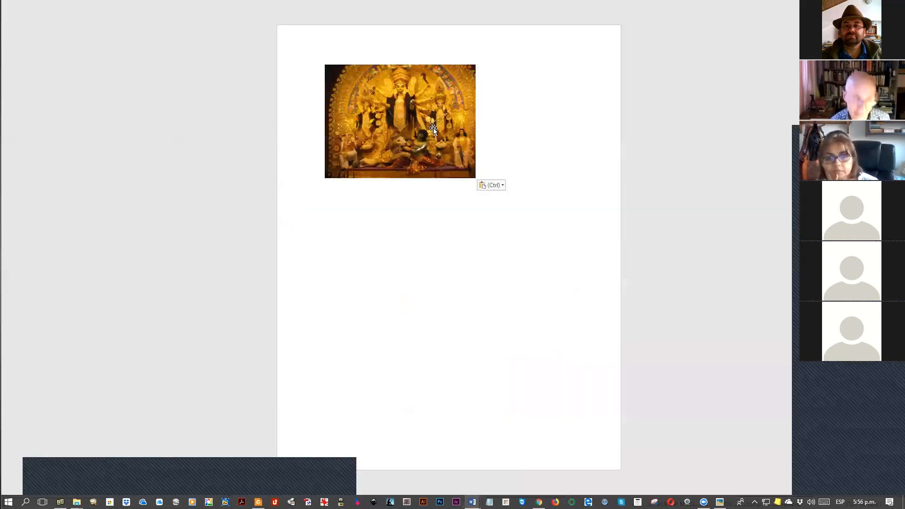
Step: Copy the "Figura 1. Versiones de Durga" caption from the Calcuta document and paste it below the photo in the blank document
key(alt+Tab)
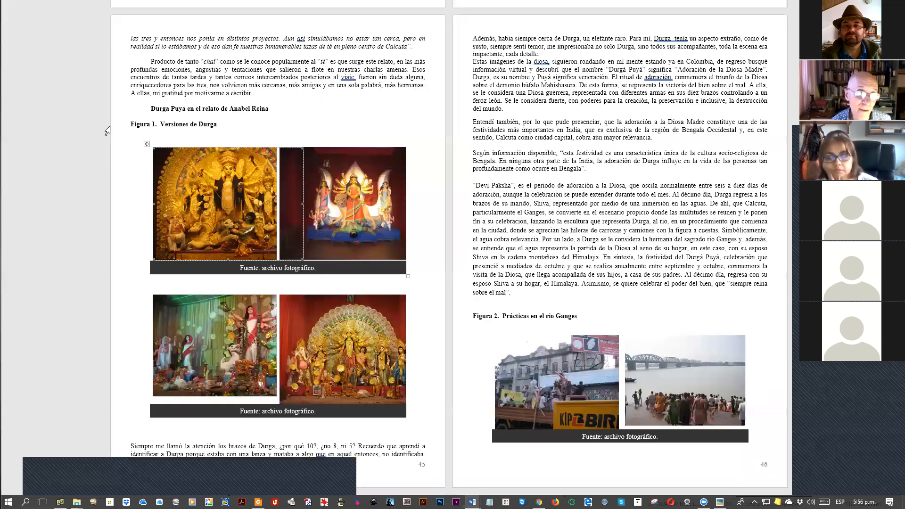
click(113, 128)
key(ctrl+c)
key(alt+Tab)
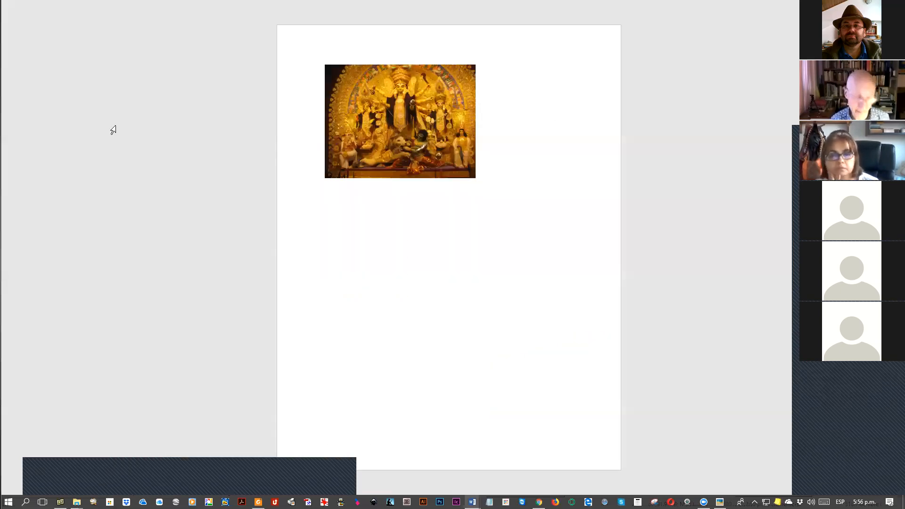
key(ctrl+v)
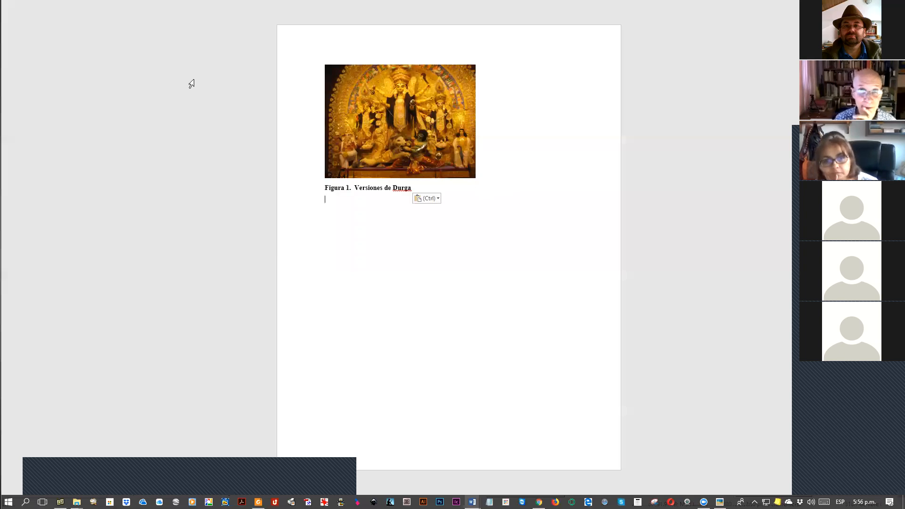
Step: Copy the table holding the first pair of Durga photos and paste it into the new document in place of its existing content
key(alt+Tab)
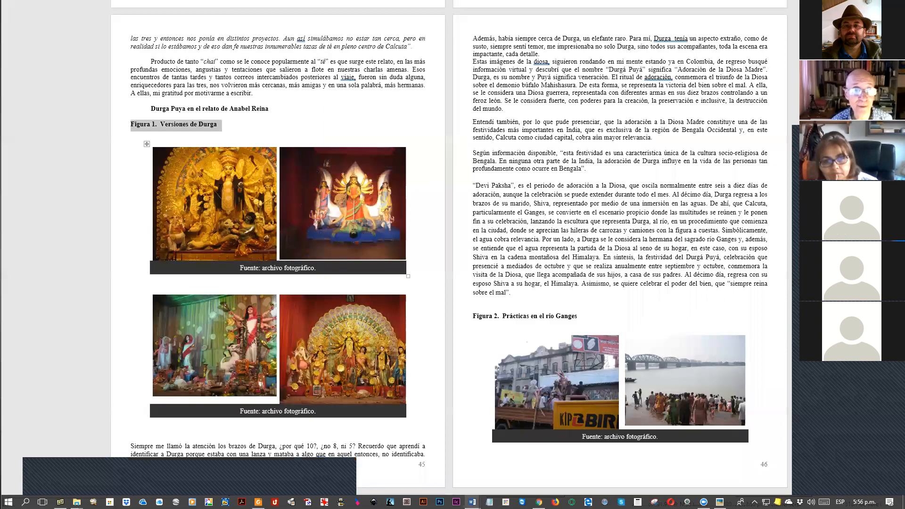
click(205, 189)
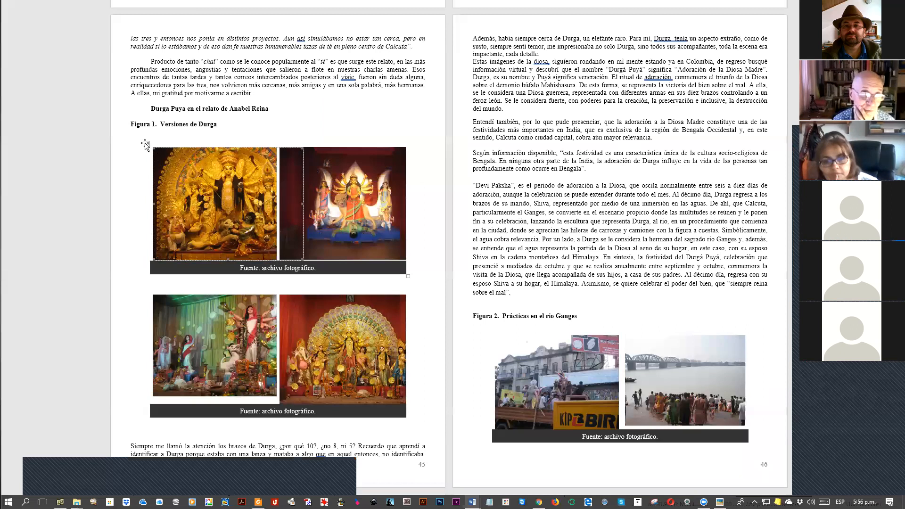
click(147, 143)
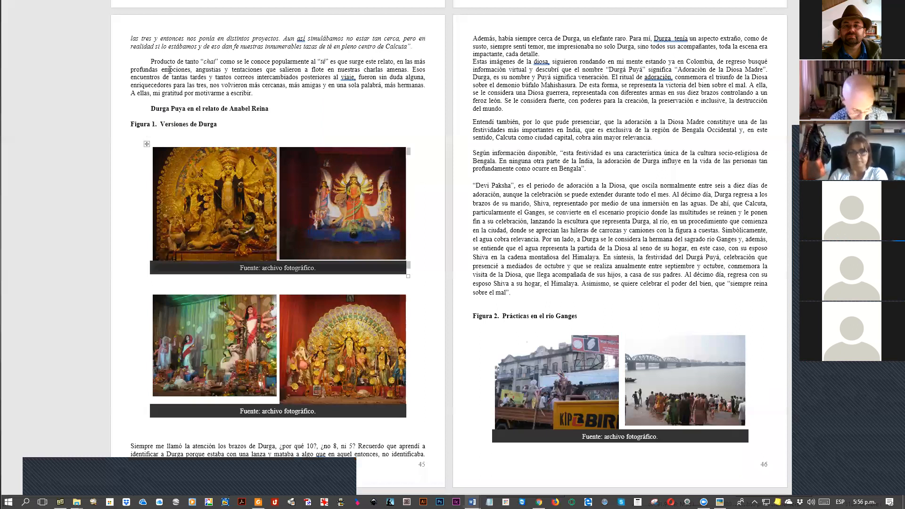
key(alt+Tab)
key(ctrl+a)
key(ctrl+c)
key(Delete)
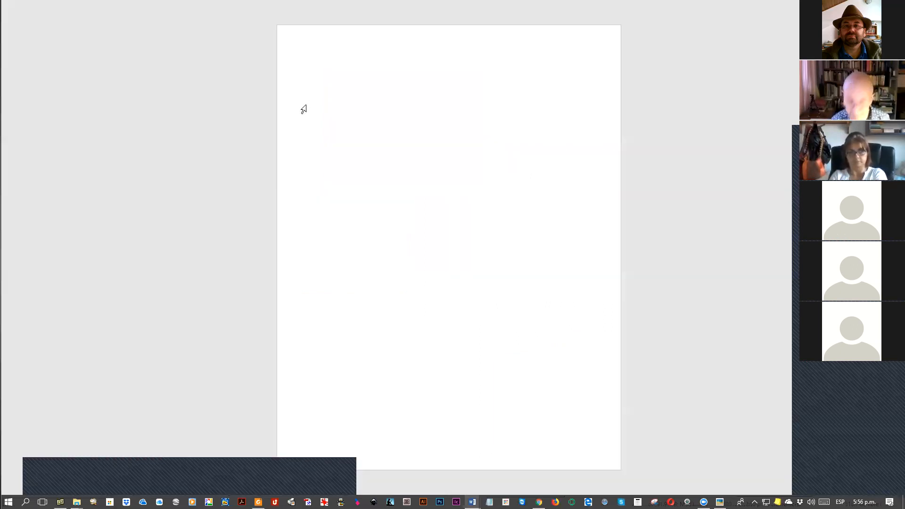
key(ctrl+v)
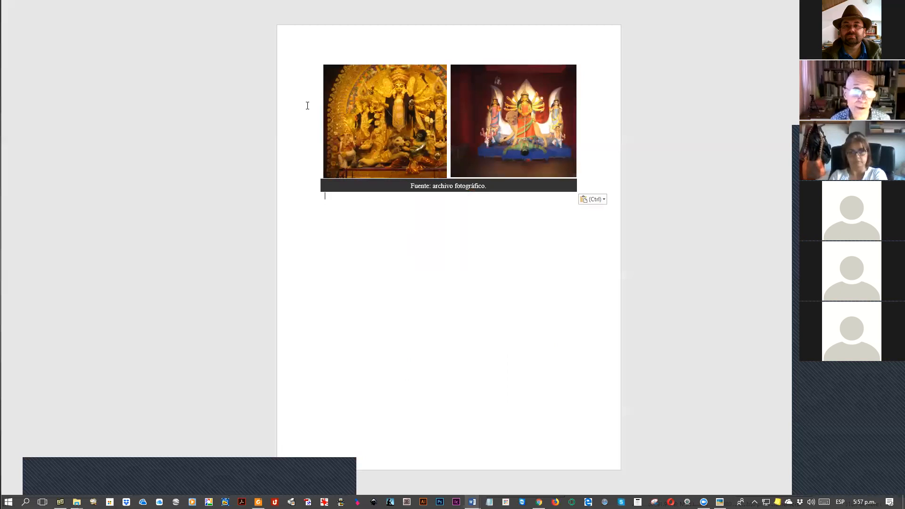
Step: Copy the "Figura 1. Versiones de Durga" caption and paste it as unformatted text below the photo table in the new document
key(alt+Tab)
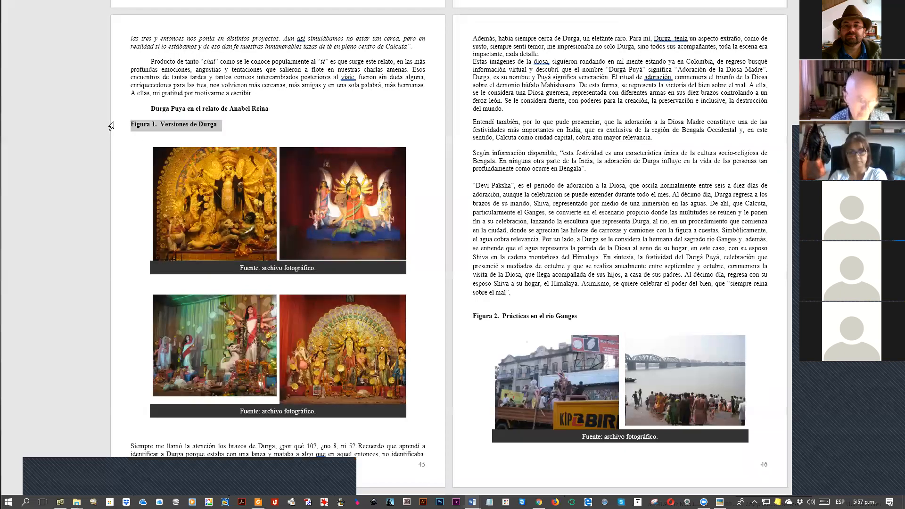
key(alt+Tab)
key(ctrl+v)
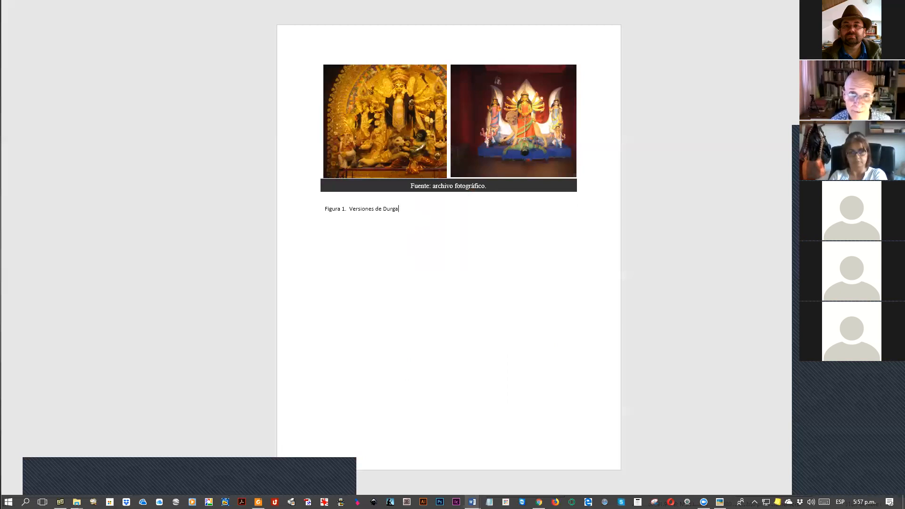
Step: Copy the table with the second pair of Durga photos and paste it below the caption in the new document
key(alt+Tab)
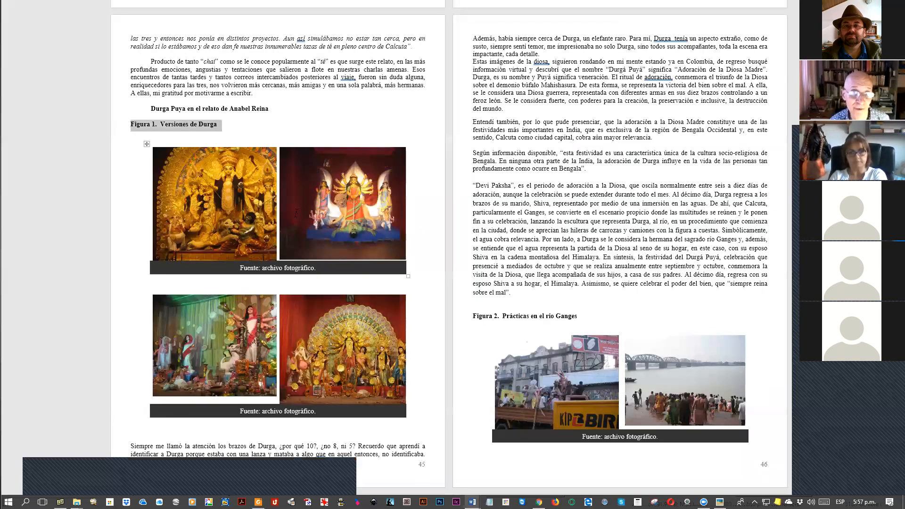
click(140, 303)
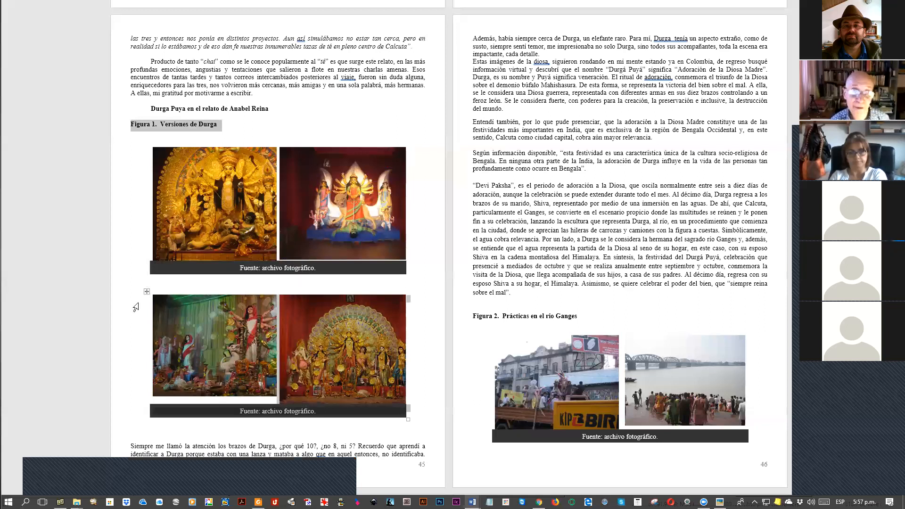
key(alt+Tab)
click(138, 303)
key(ctrl+v)
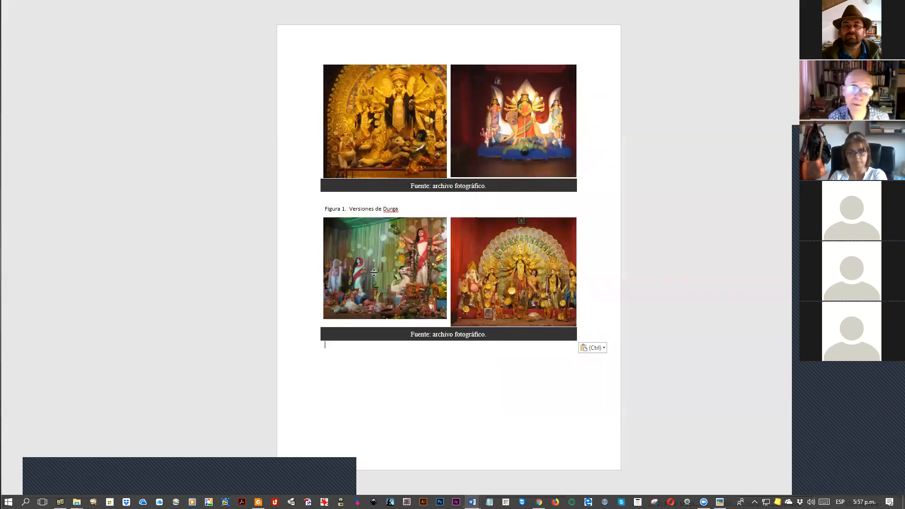
Step: Switch to xplorer² and open the Calcuta publication's FORMATEADO.docx
key(alt+Tab)
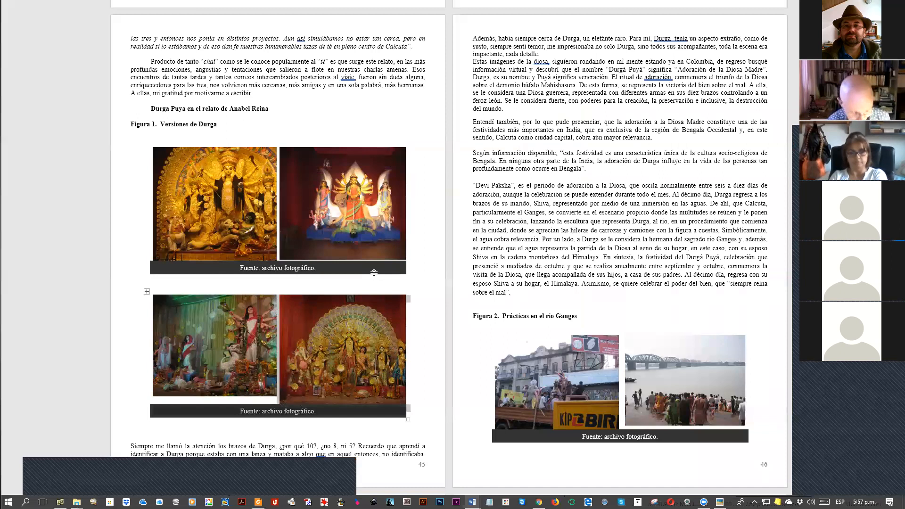
click(204, 352)
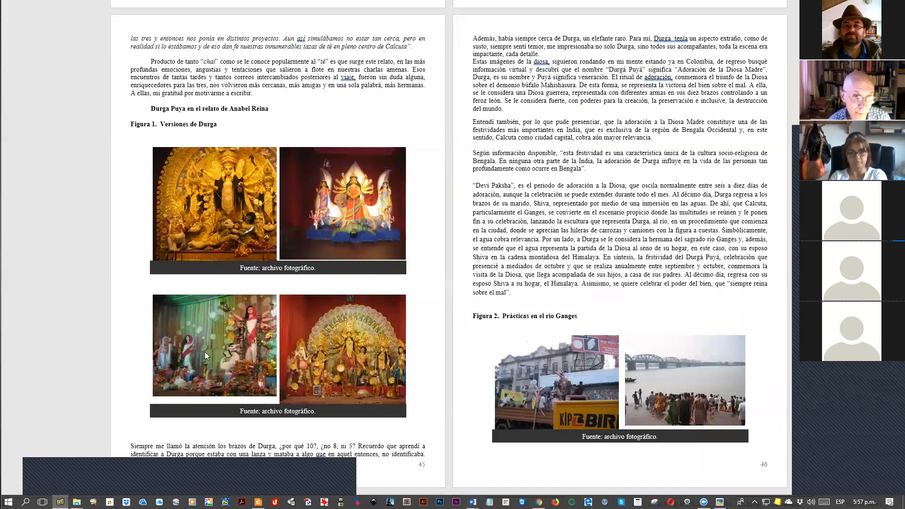
key(alt+Tab)
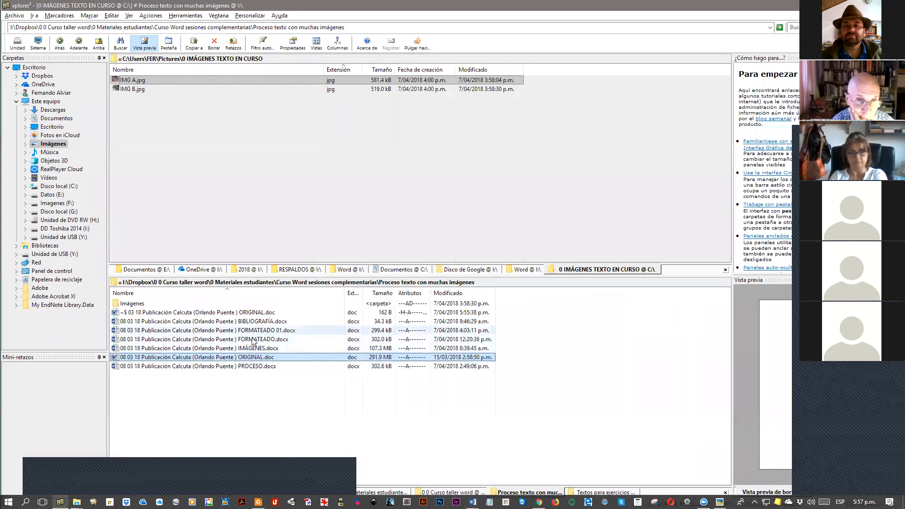
double_click(253, 339)
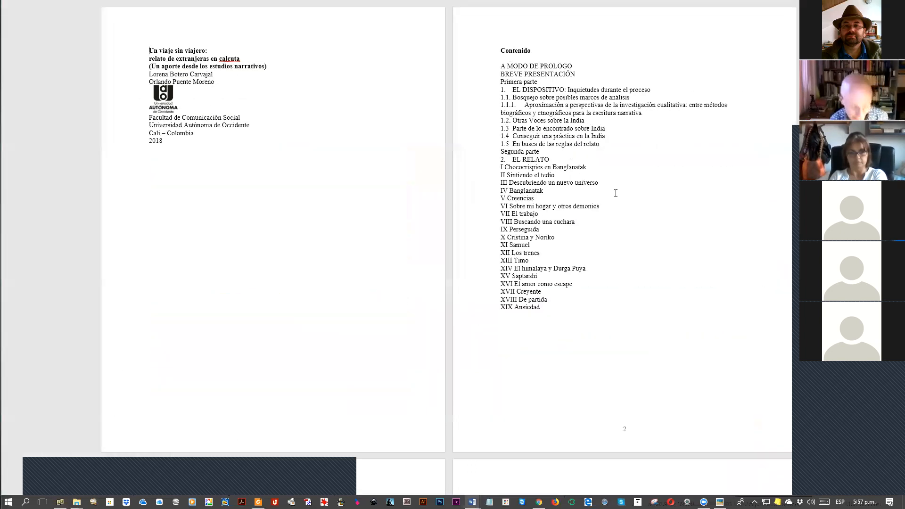
Step: Examine the FORMATEADO document in a multi-page view, from its cover to the bibliography and back through the figure captions
scroll(616, 192, down, 4)
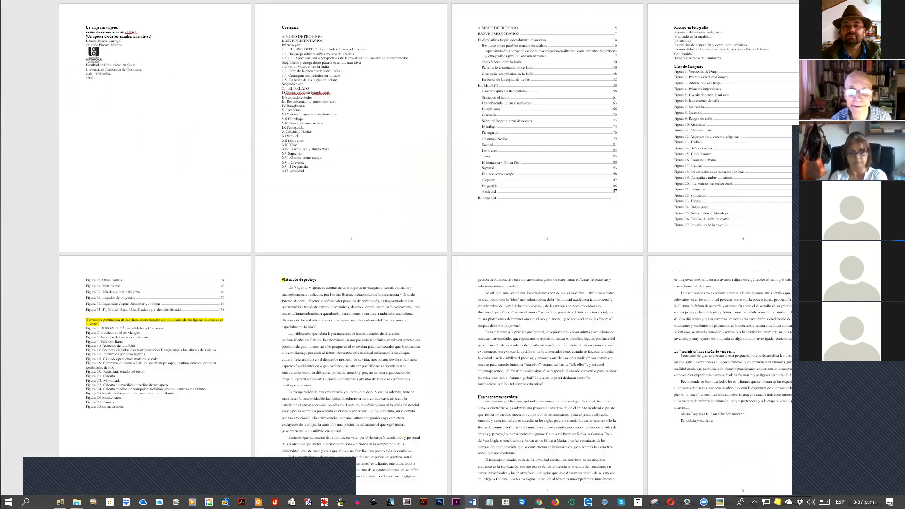
scroll(616, 193, down, 3)
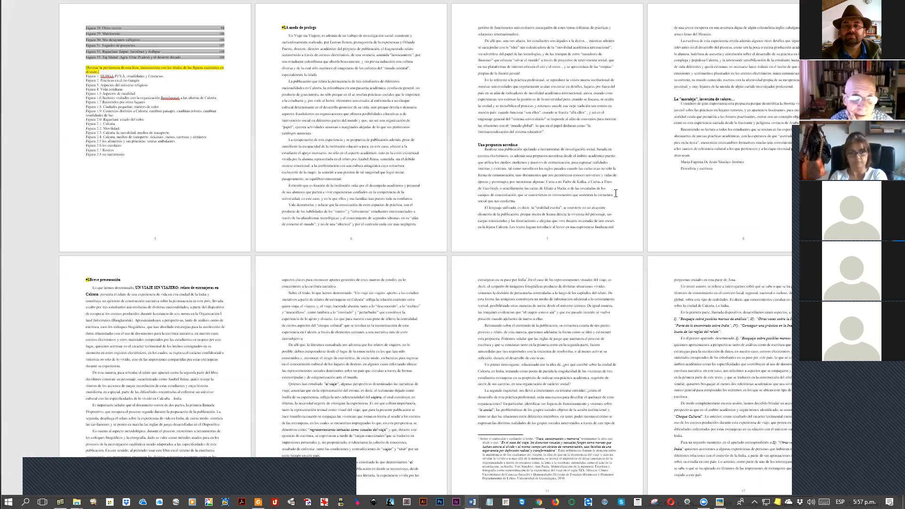
scroll(615, 193, down, 15)
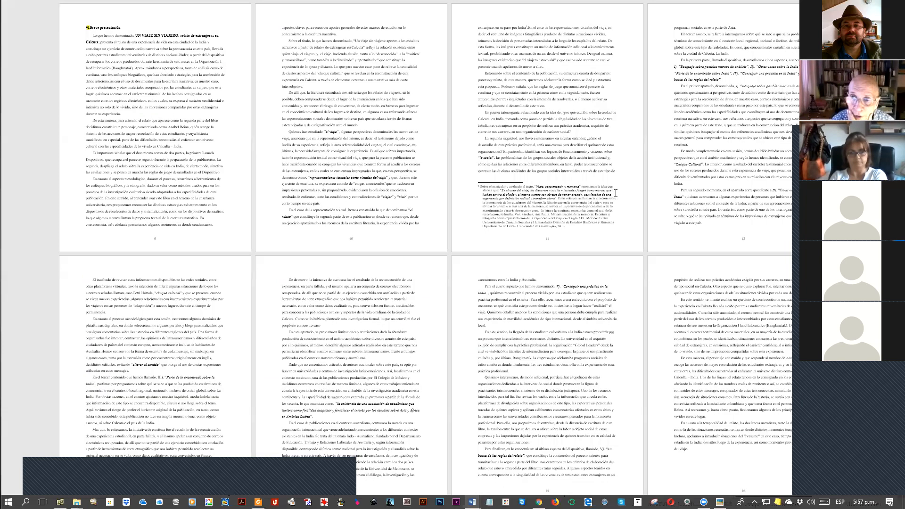
scroll(616, 193, down, 10)
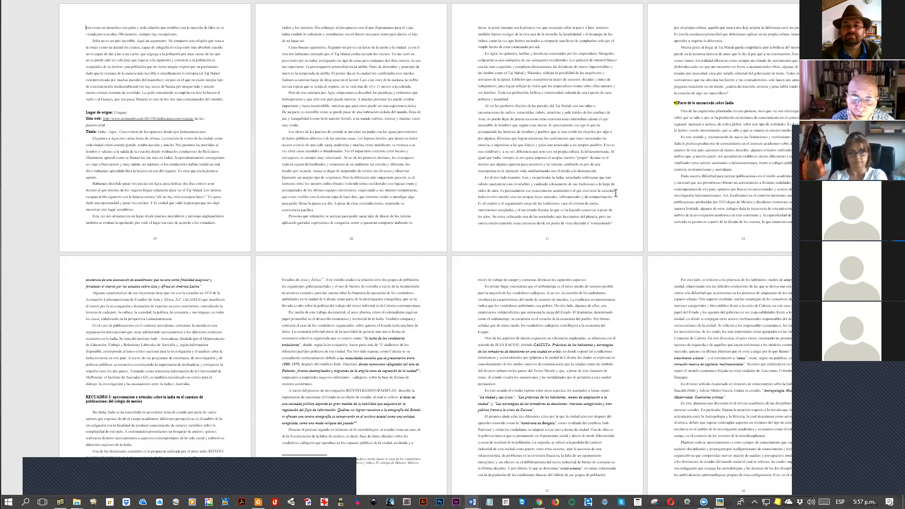
scroll(615, 193, down, 20)
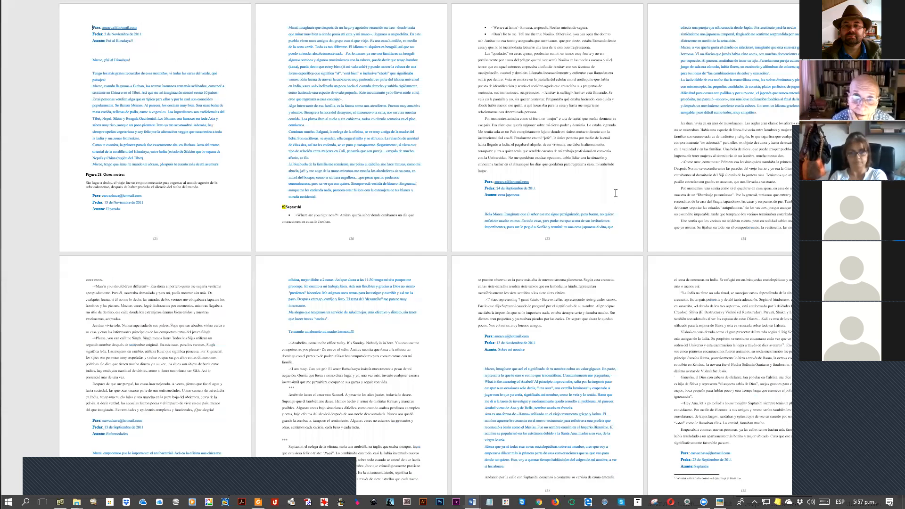
scroll(615, 193, up, 15)
scroll(615, 193, down, 20)
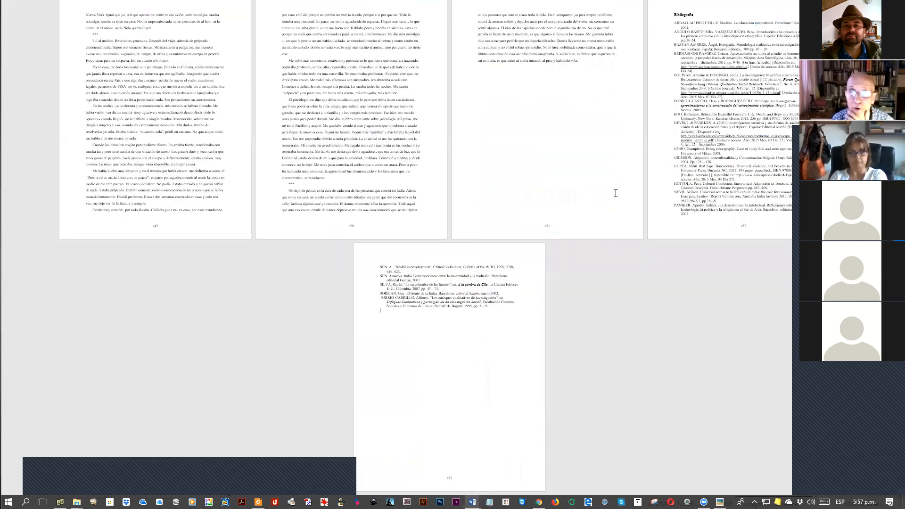
scroll(615, 192, up, 3)
scroll(615, 193, up, 12)
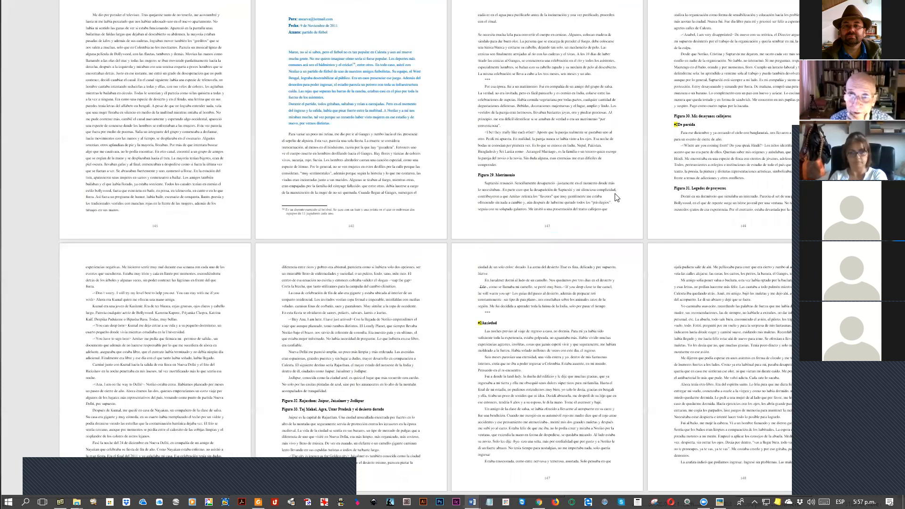
scroll(615, 193, up, 6)
scroll(615, 193, up, 6)
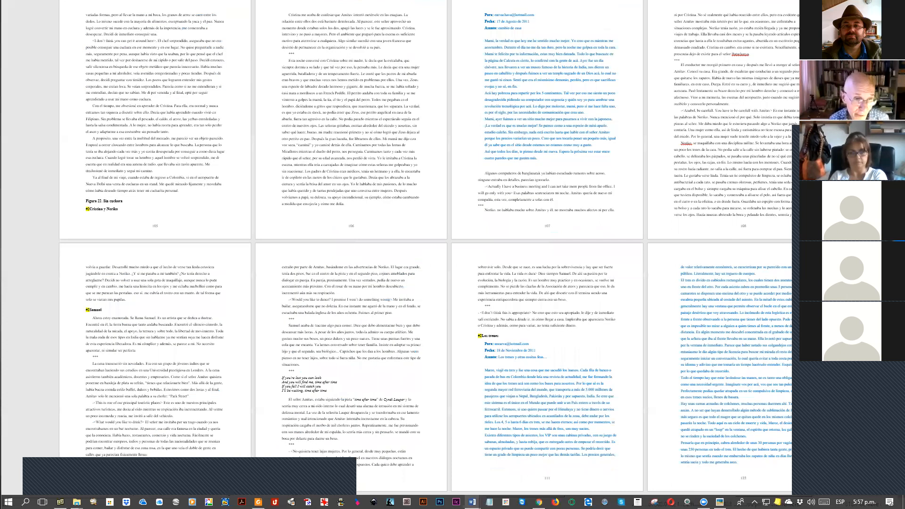
scroll(615, 193, up, 6)
Step: Return to xplorer² and review the Calcuta publication's ORIGINAL, BIBLIOGRAFÍA, FORMATEADO and IMÁGENES files, ending on IMÁGENES.docx
key(alt+Tab)
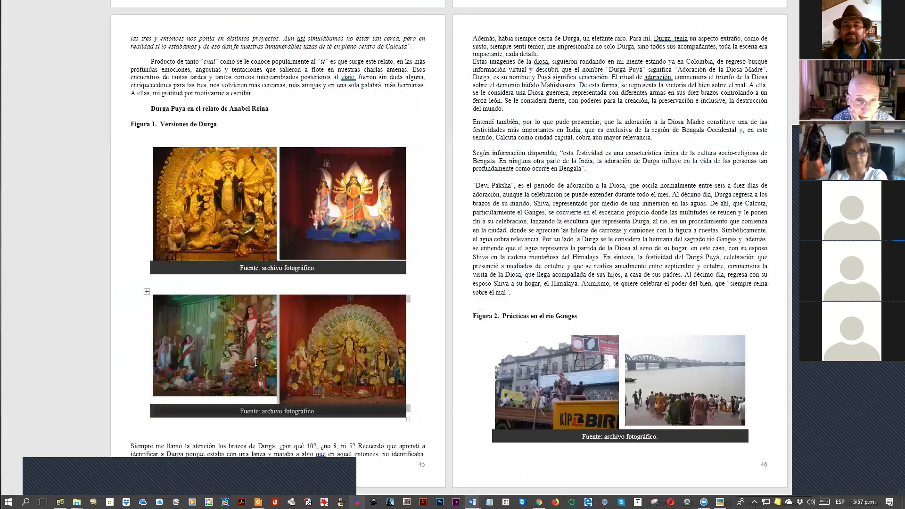
key(alt+Tab)
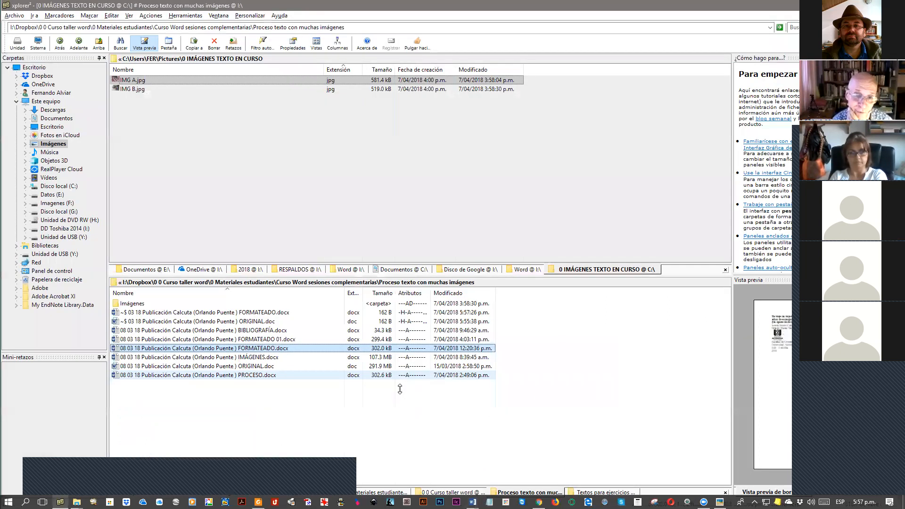
key(Down)
key(Down)
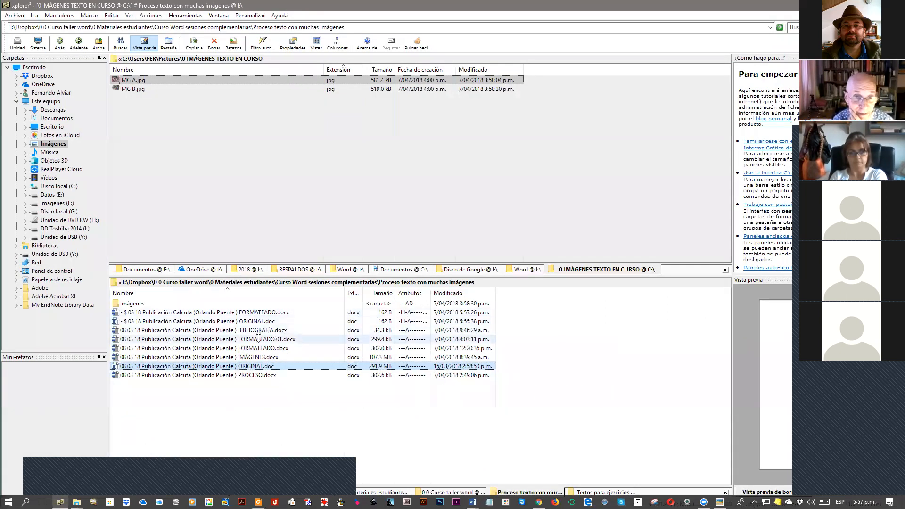
click(275, 329)
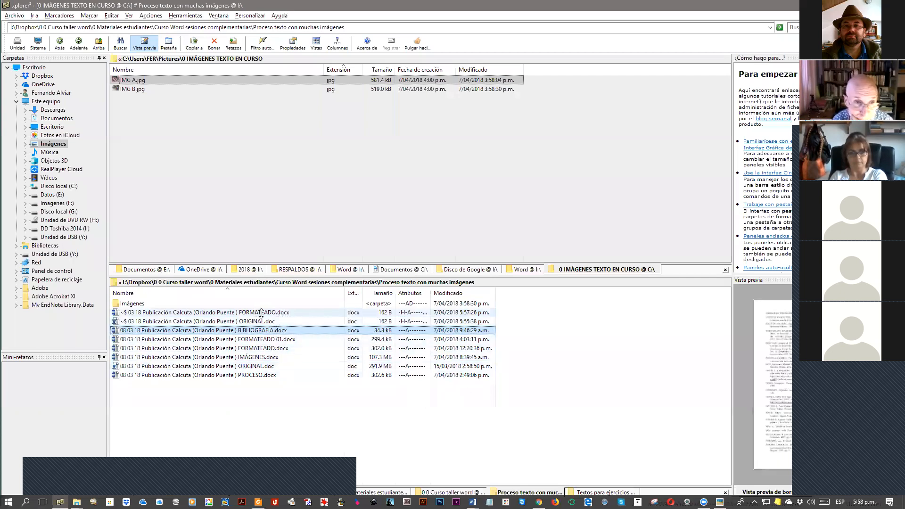
click(272, 347)
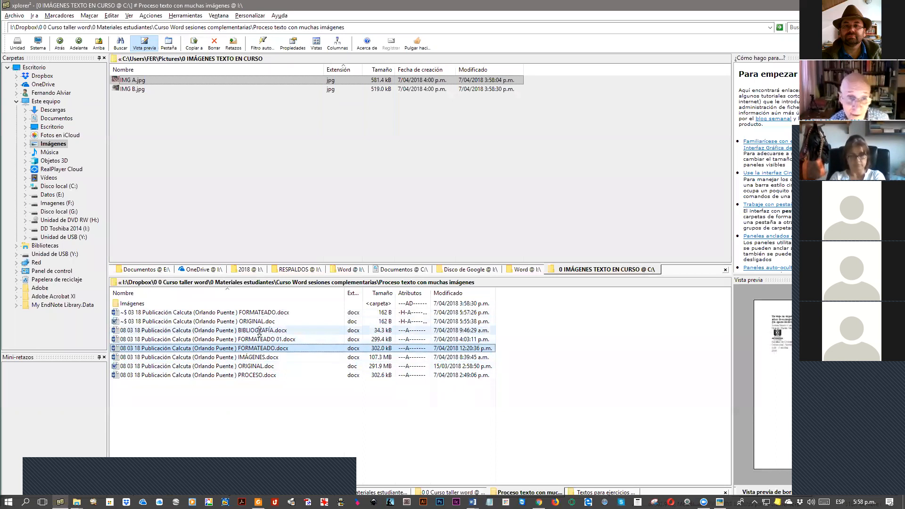
click(263, 356)
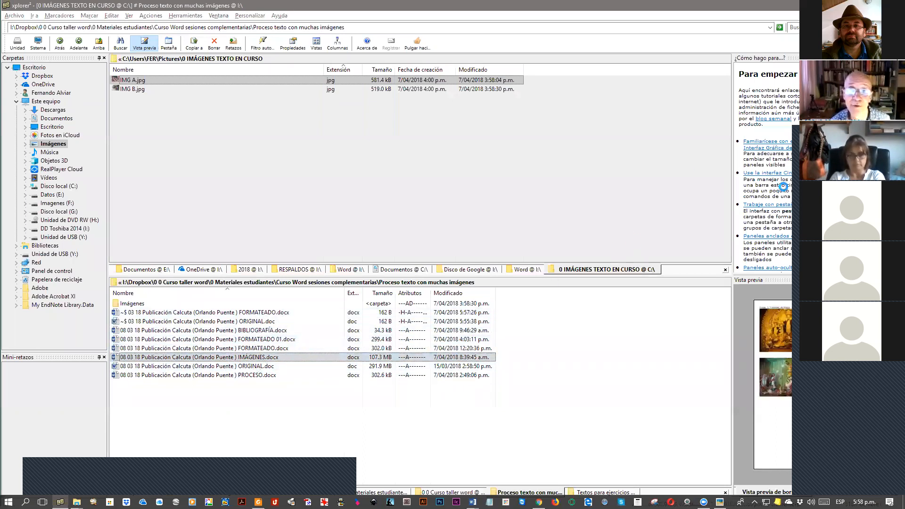
Step: Switch to the IMÁGENES document and examine its figure pages, checking the last page and returning to Figuras 1 and 2
key(alt+Tab)
key(alt+Tab)
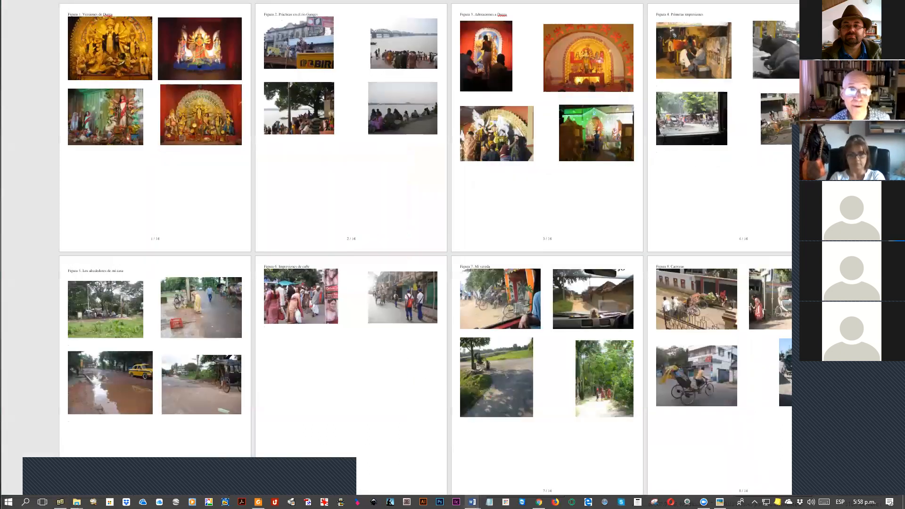
scroll(664, 139, up, 5)
key(ctrl+End)
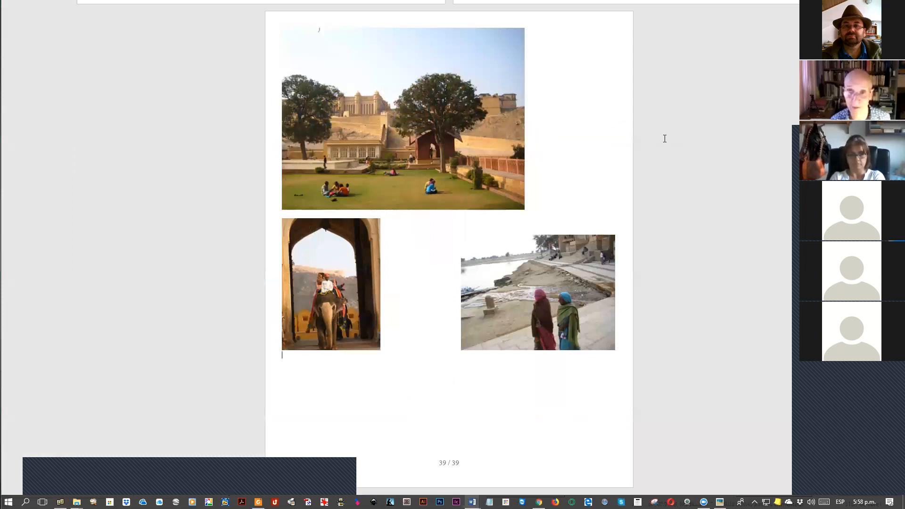
key(ctrl+Home)
key(Page_Down)
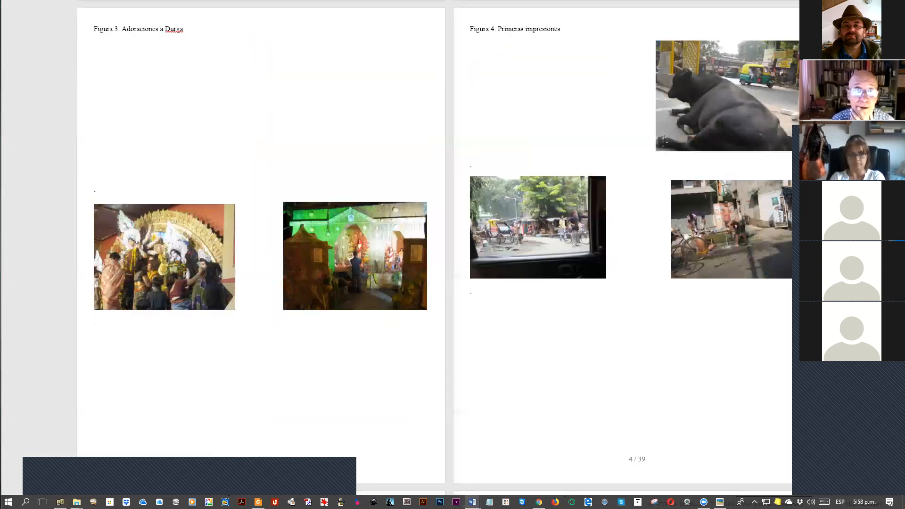
key(Page_Up)
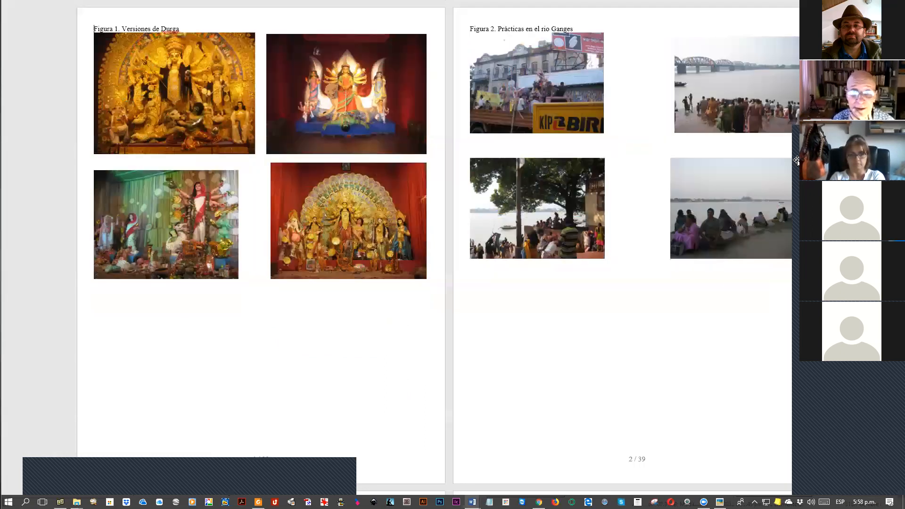
click(275, 298)
click(471, 30)
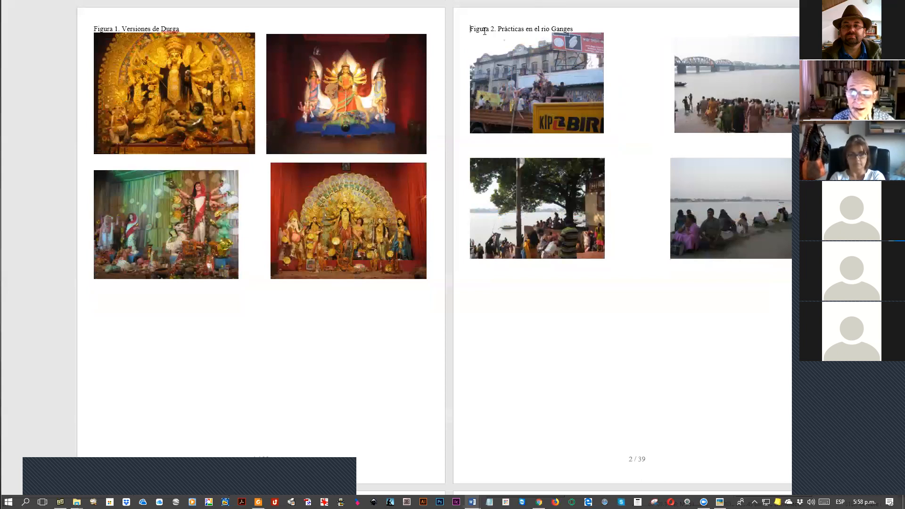
key(Page_Down)
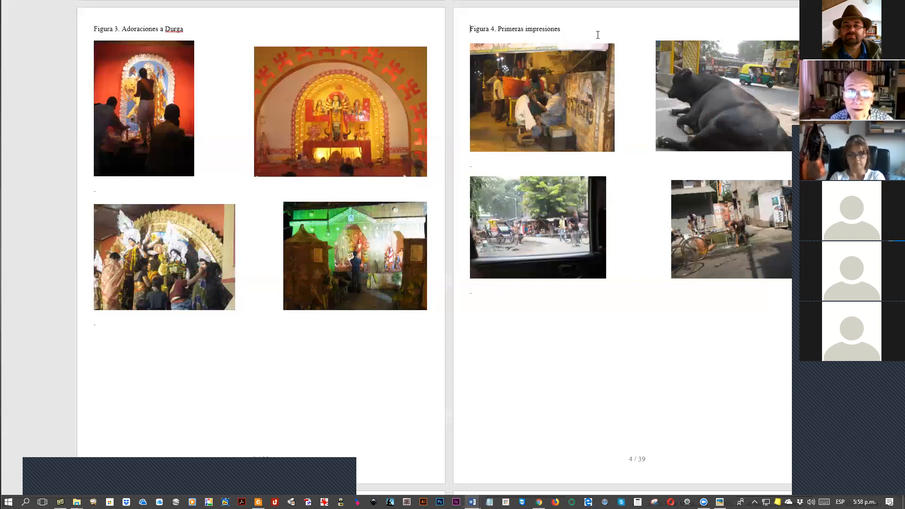
key(Page_Down)
key(Page_Down)
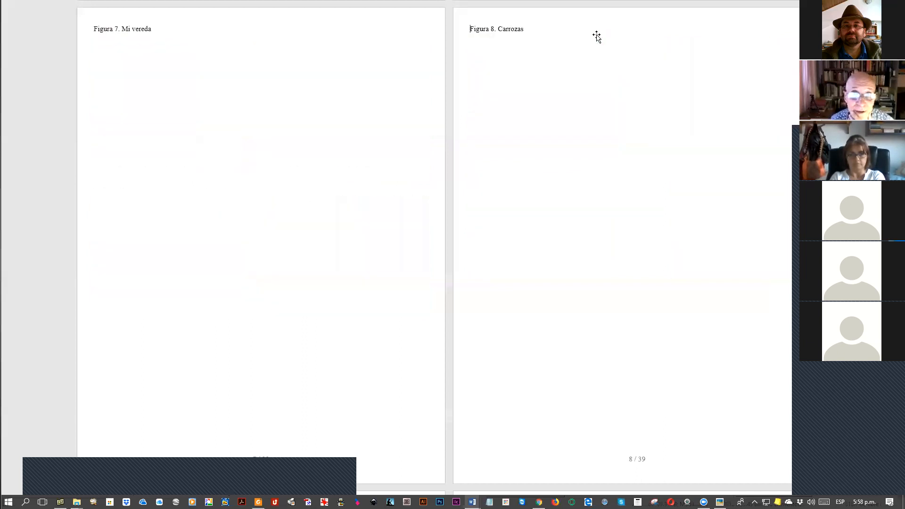
key(Page_Up)
key(Page_Up)
key(Page_Up)
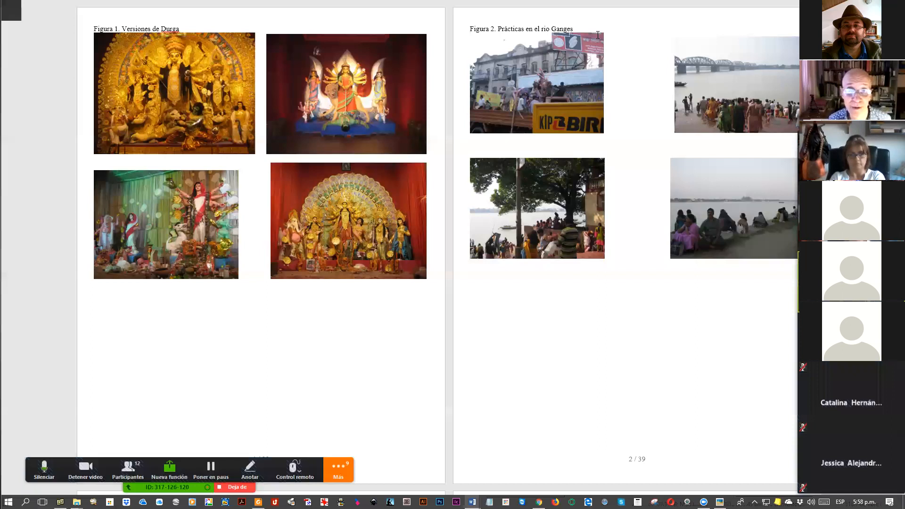
Step: Switch to the FORMATEADO document and copy the caption "Figura 12. Aspectos de creencias religiosas"
key(alt+Tab)
key(alt+Tab)
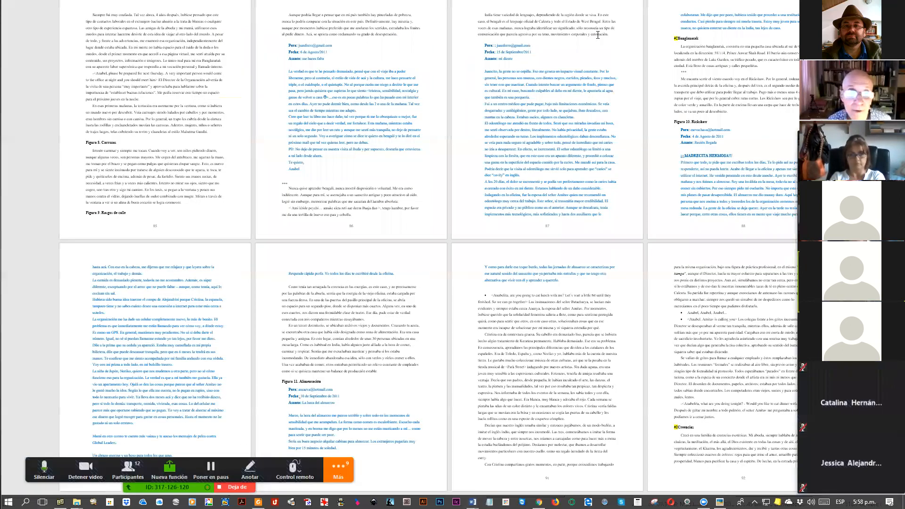
scroll(598, 35, up, 5)
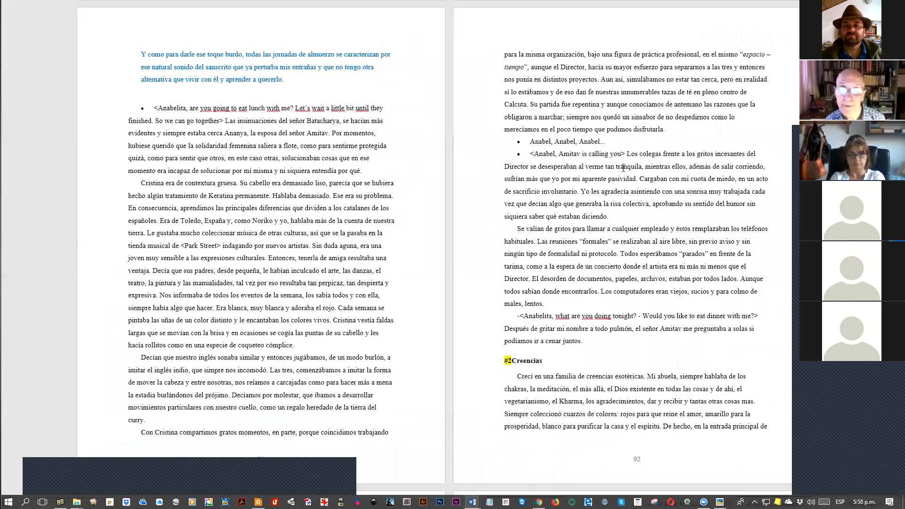
scroll(594, 209, down, 1)
scroll(131, 298, down, 1)
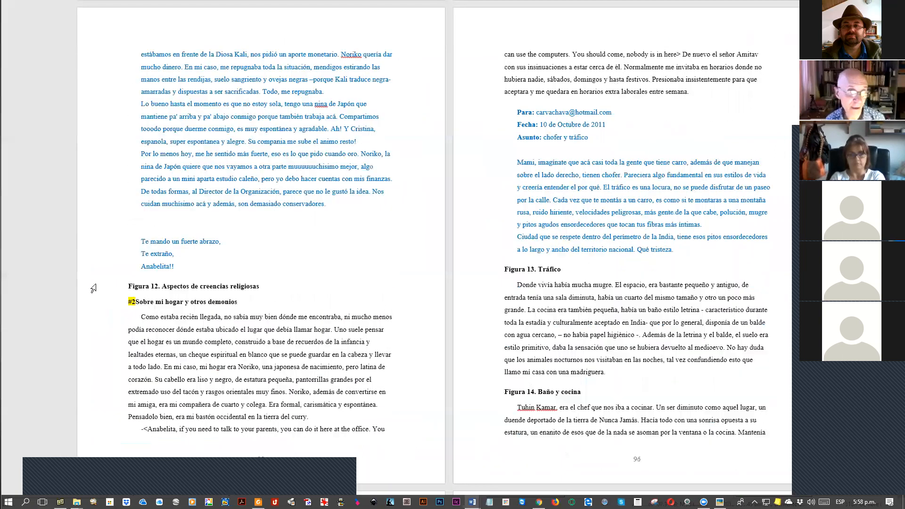
click(94, 286)
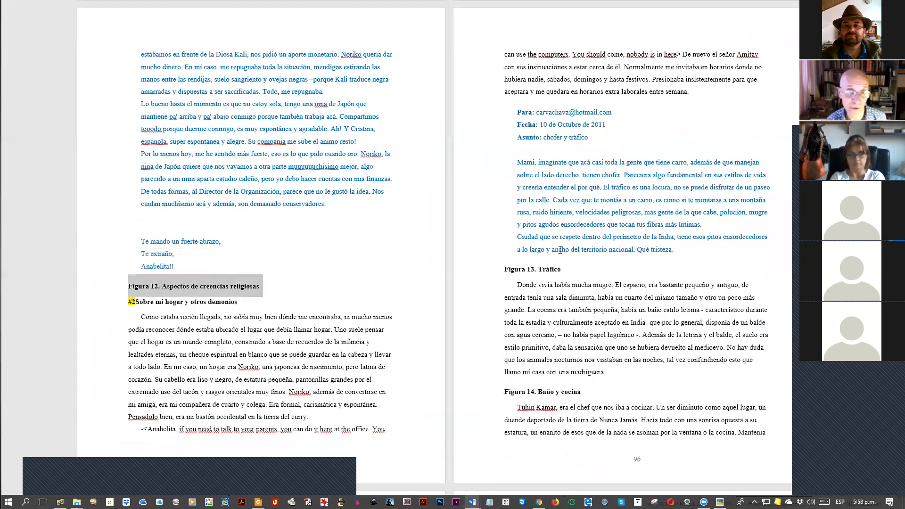
key(ctrl+c)
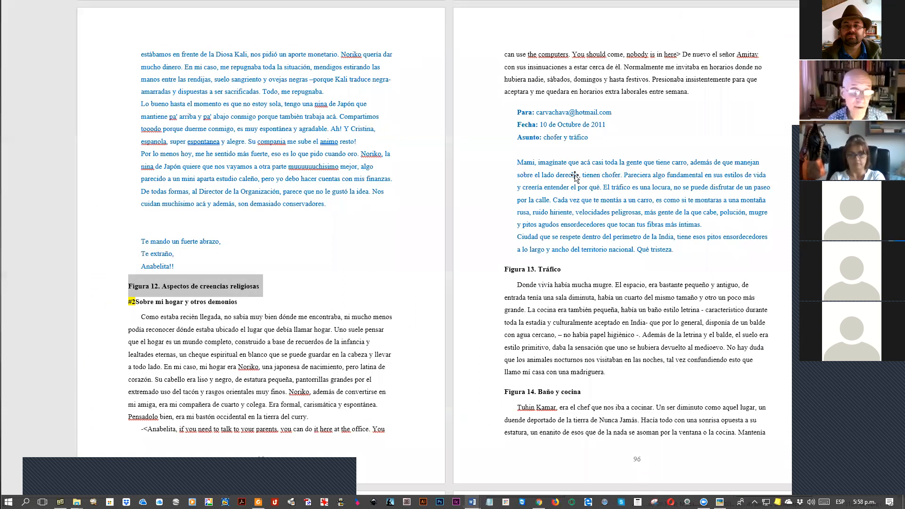
Step: Search the IMÁGENES document for the copied caption "Figura 12. Aspectos de creencias religiosas" and close the search
key(alt+Tab)
key(ctrl+b)
key(ctrl+v)
key(Return)
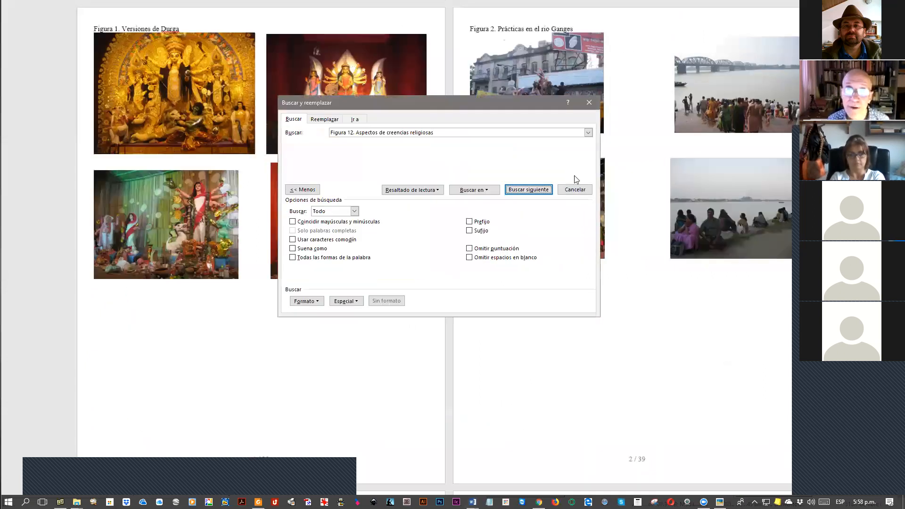
key(Escape)
scroll(575, 175, up, 1)
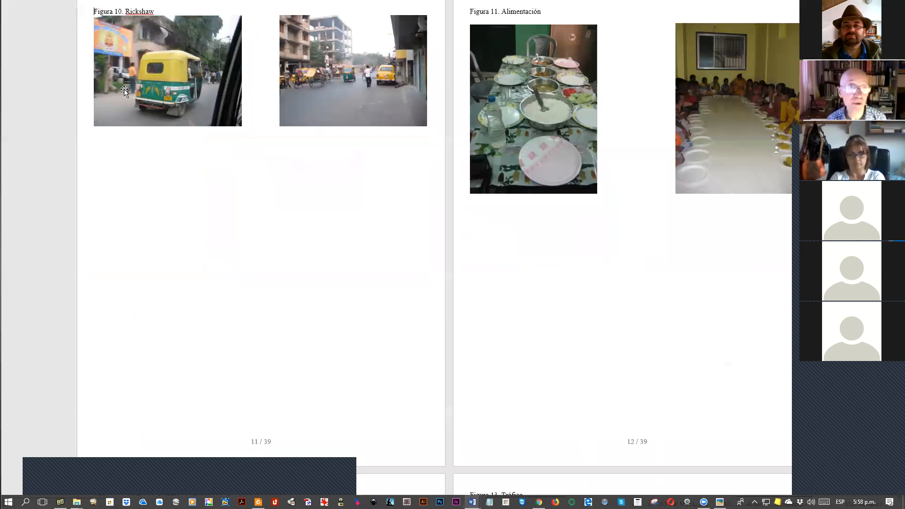
scroll(574, 176, down, 1)
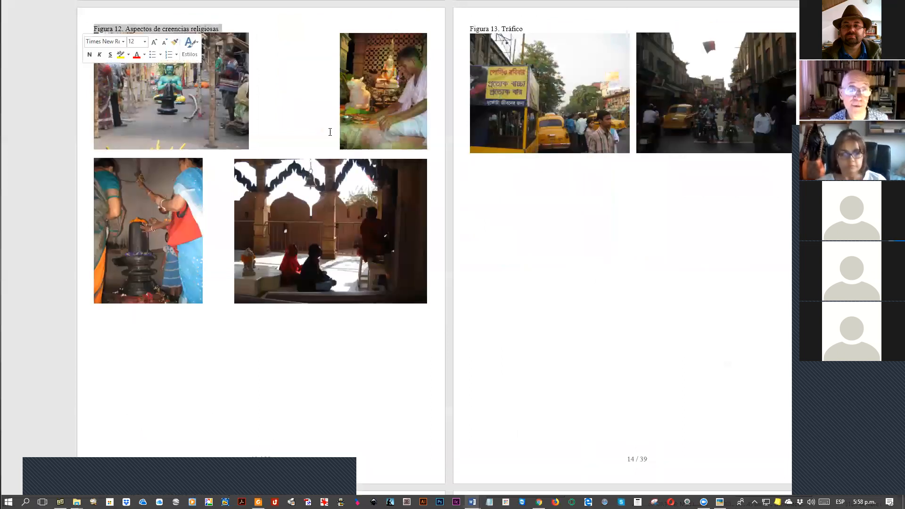
Step: Compare the Figura 12 caption in the FORMATEADO document with the matching figure page in the IMÁGENES document
key(alt+Tab)
triple_click(226, 286)
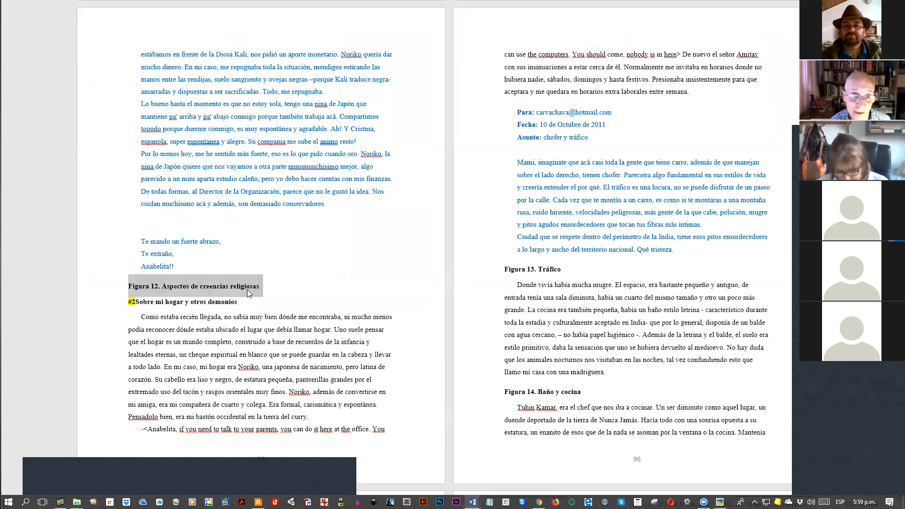
key(alt+Tab)
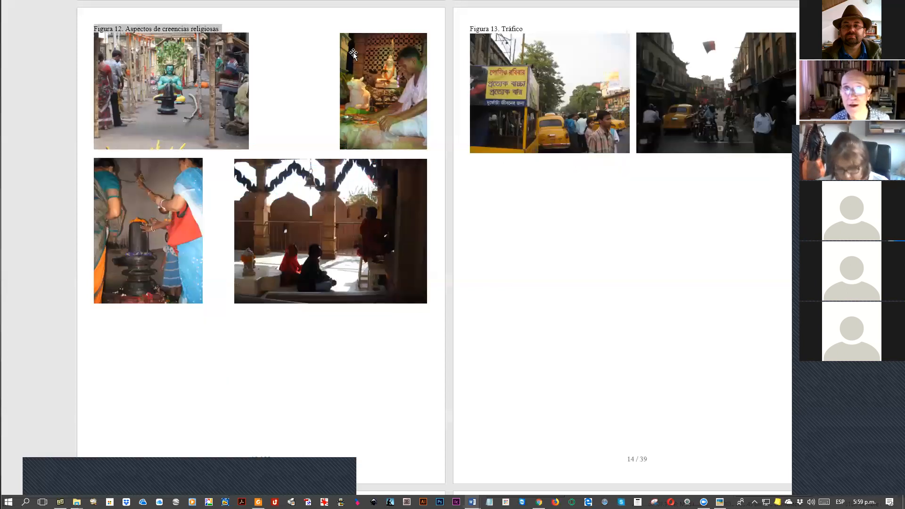
key(alt+Tab)
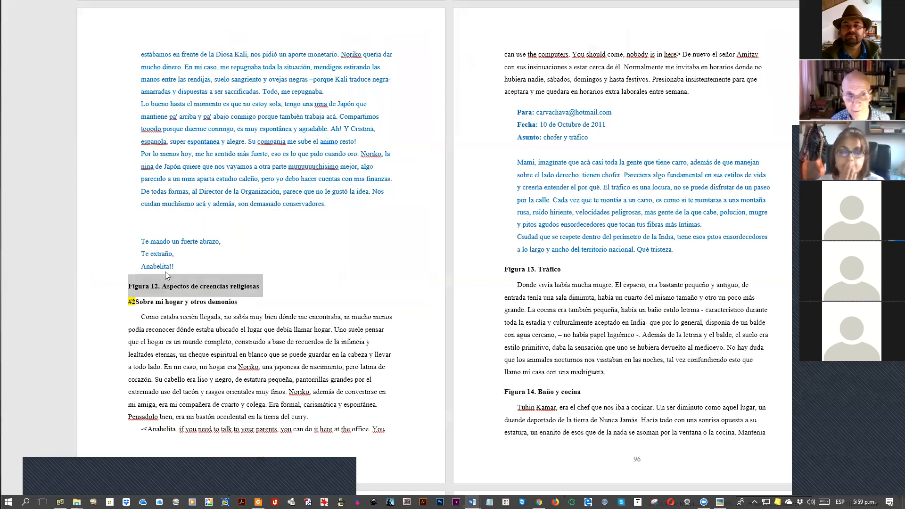
key(alt+Tab)
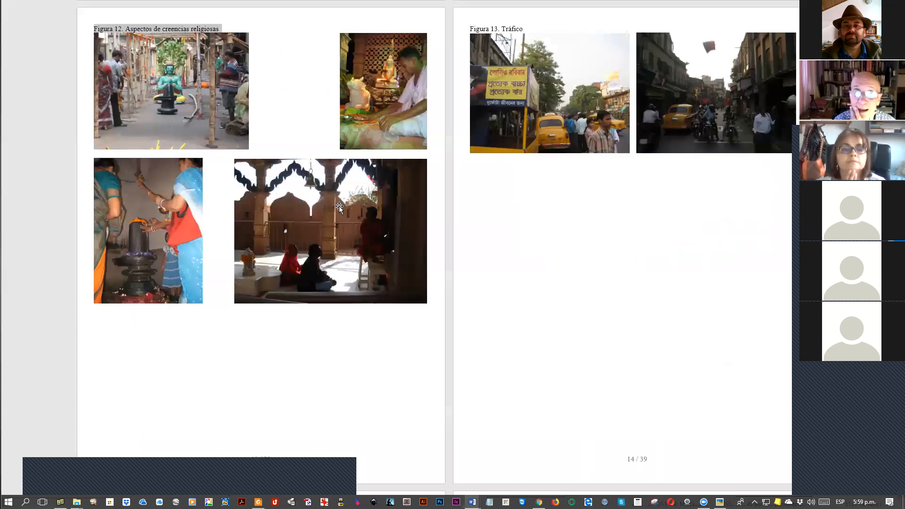
Step: Inspect the individual photos of Figura 12 in the IMÁGENES document, checking them against the caption's place in the formatted text
click(390, 201)
click(390, 117)
click(169, 100)
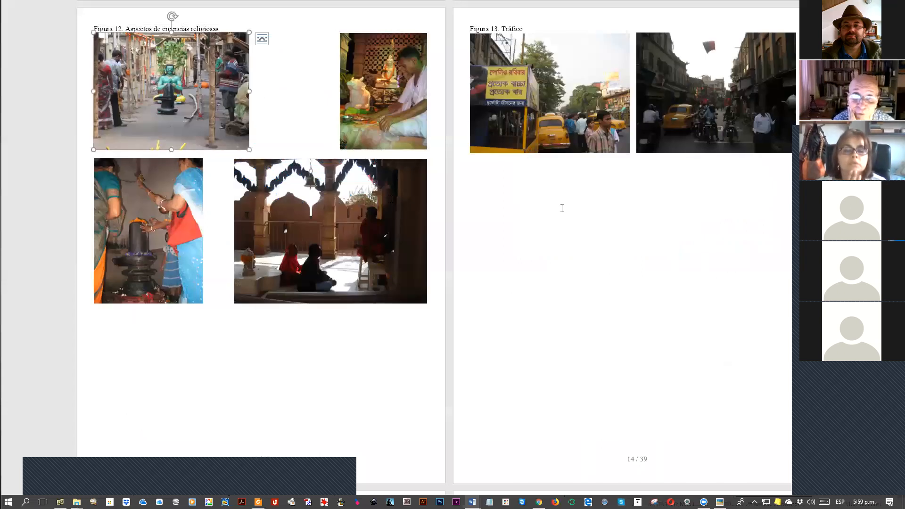
click(541, 163)
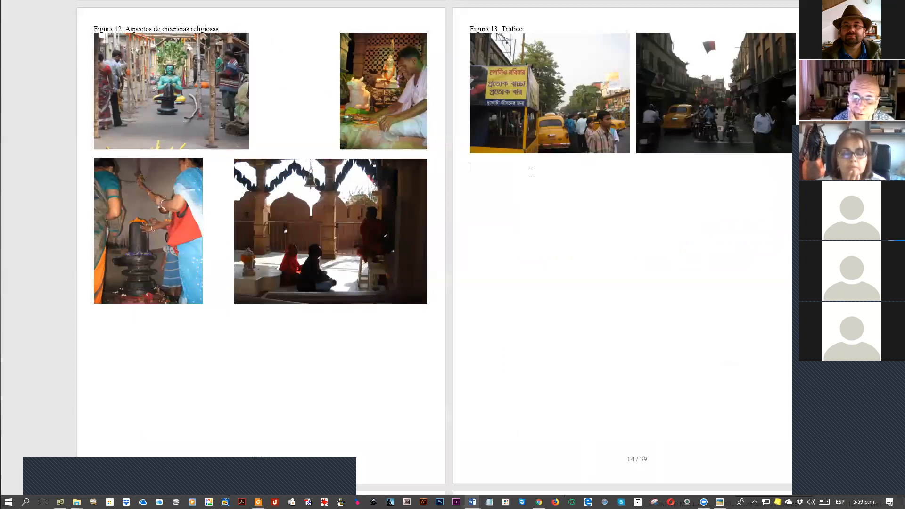
click(355, 97)
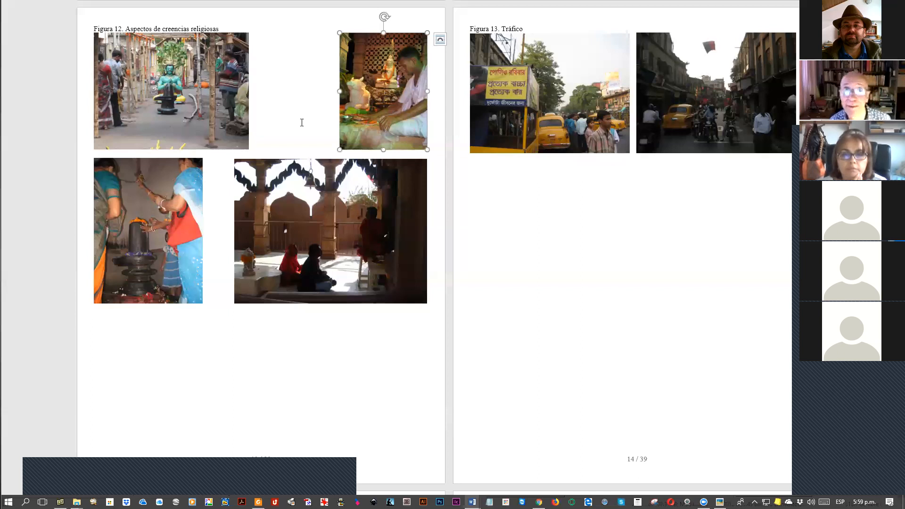
key(alt+Tab)
click(283, 210)
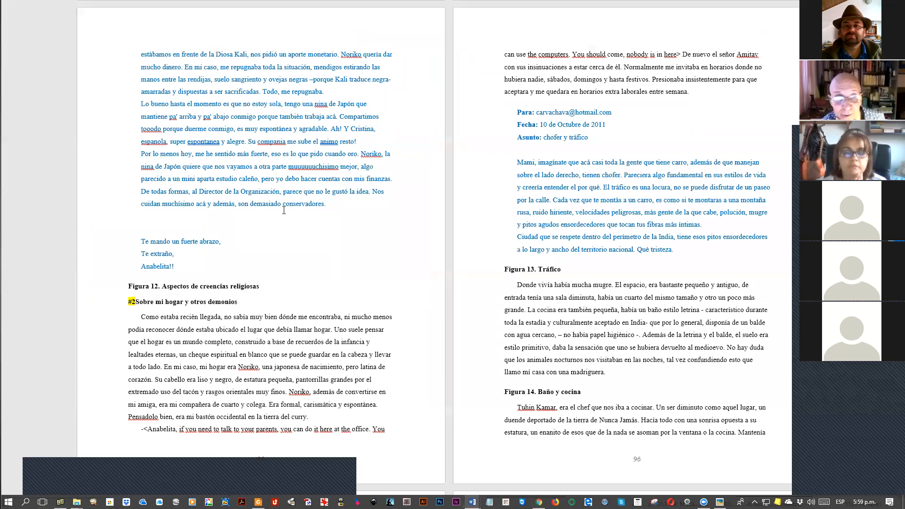
key(alt+Tab)
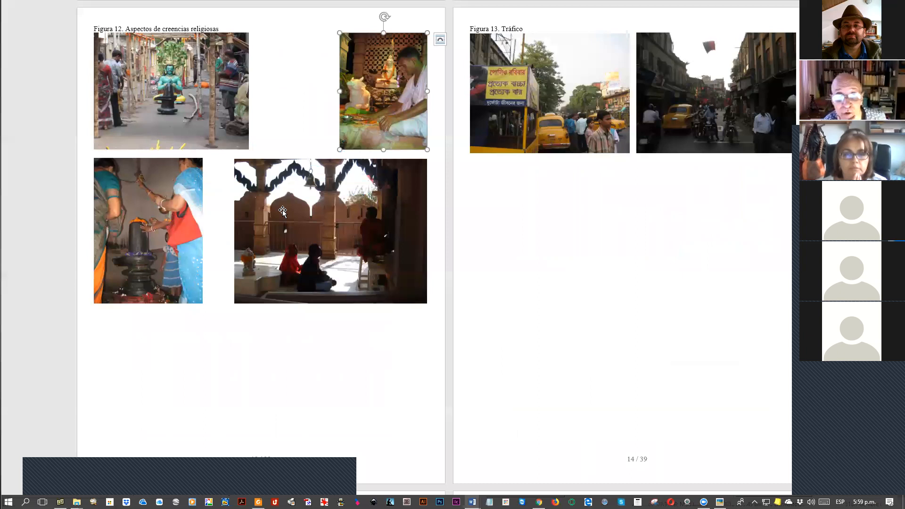
click(106, 125)
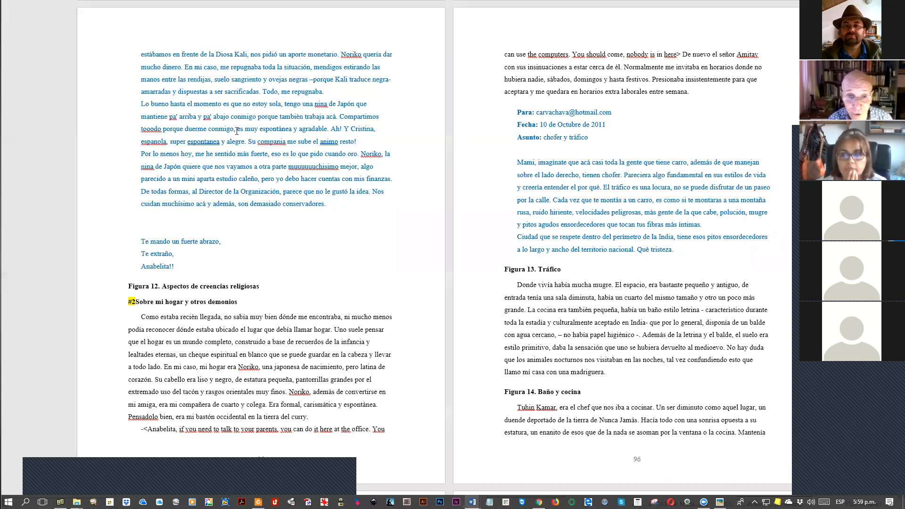
key(alt+Tab)
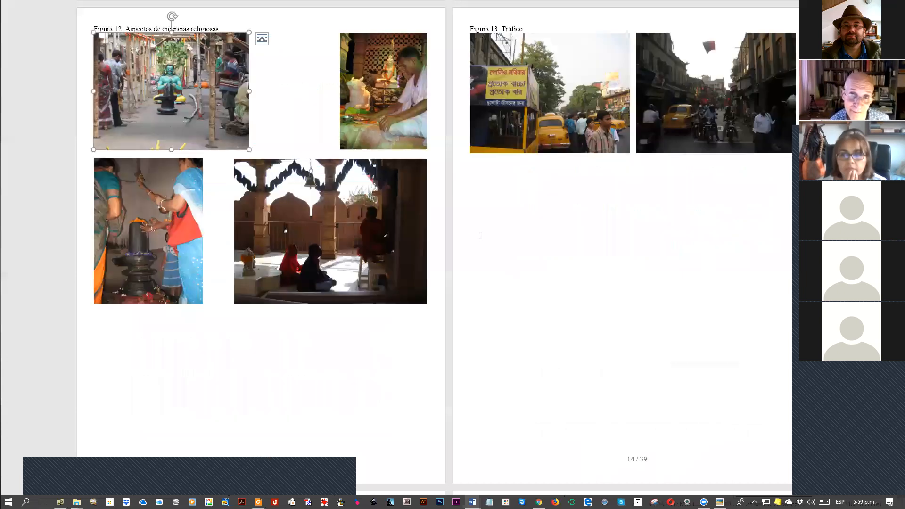
Step: Switch to the original document and place the cursor at the end of the caption "Figura 1. Versiones de Durga"
key(alt+Tab)
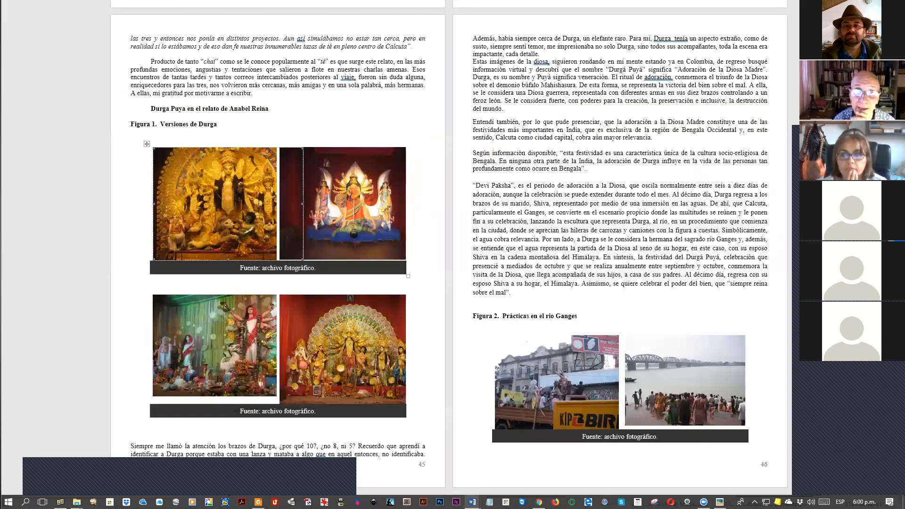
click(255, 98)
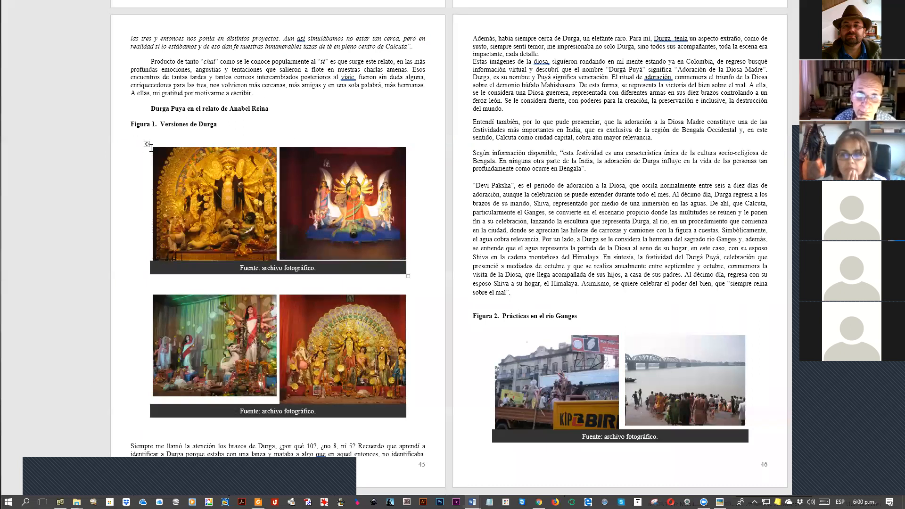
click(242, 125)
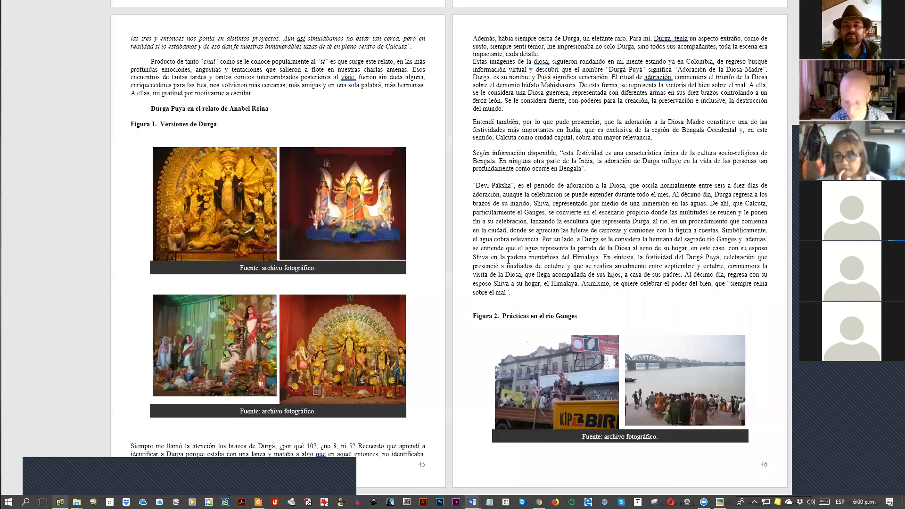
Step: Return to the FORMATEADO document and insert two blank paragraphs above the Figura 15 caption
key(alt+Tab)
key(alt+Tab)
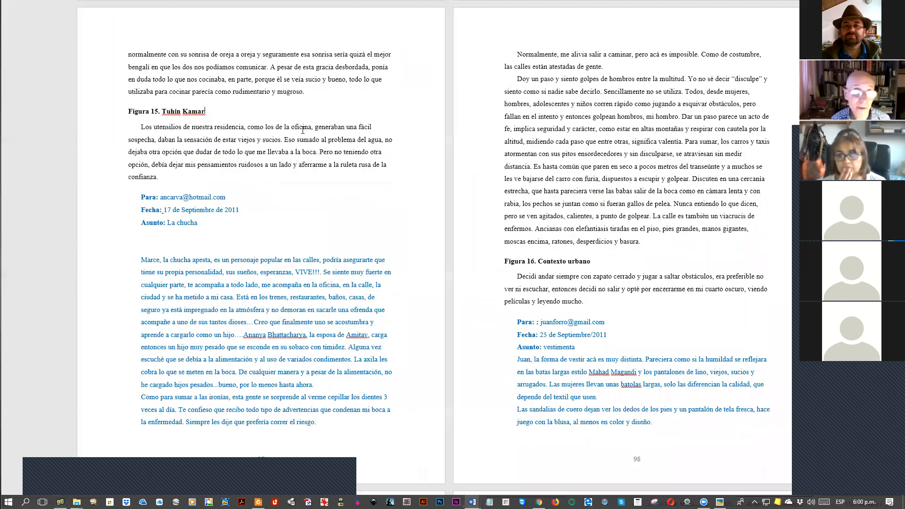
key(Return)
key(BackSpace)
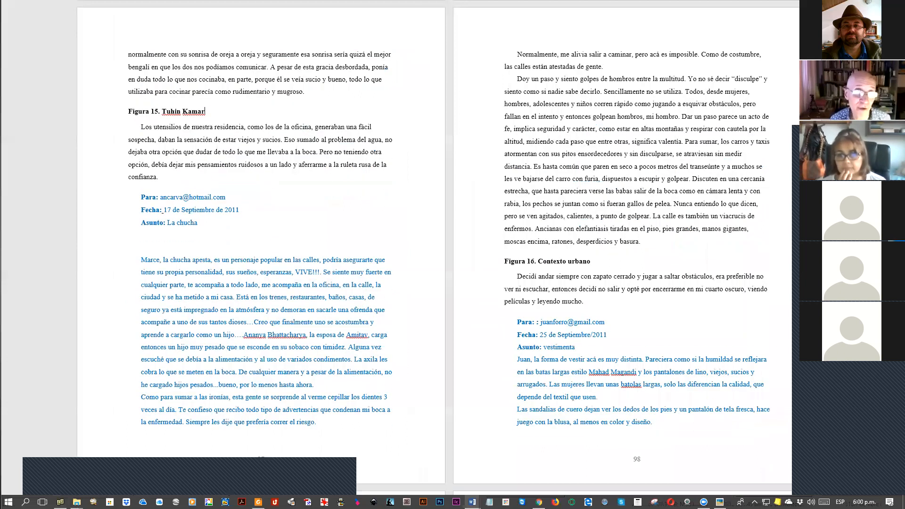
key(Return)
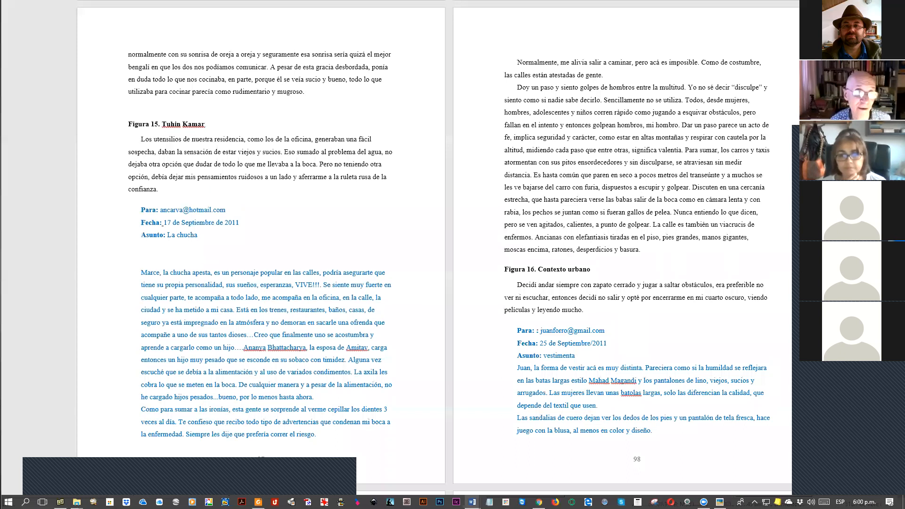
key(Return)
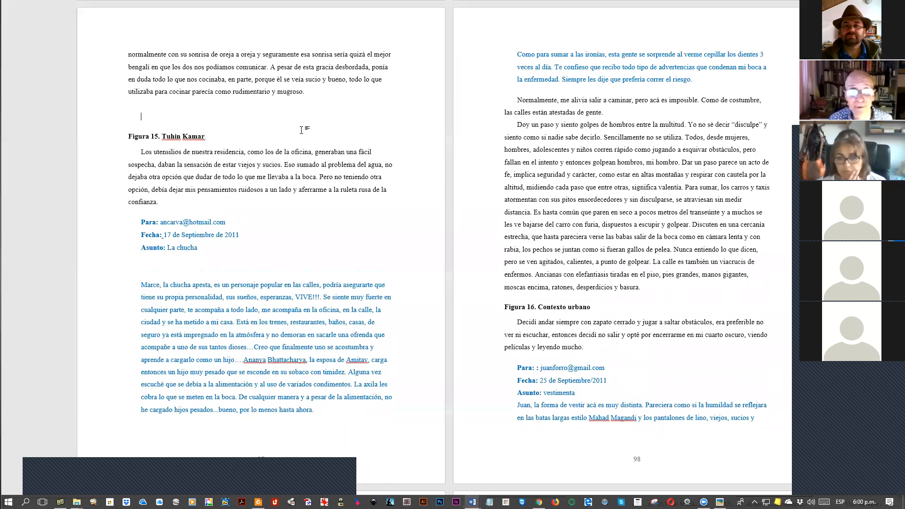
key(alt+Tab)
key(alt+Tab)
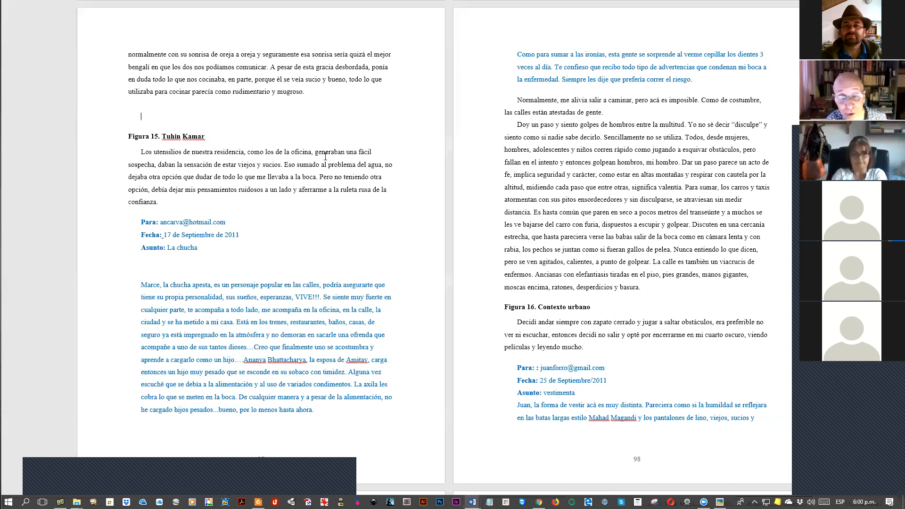
Step: Switch to the original document and save the second photo of Figura 1 as a JPEG named "IMG prueba 01" in the Imágenes folder
key(alt+Tab)
right_click(306, 193)
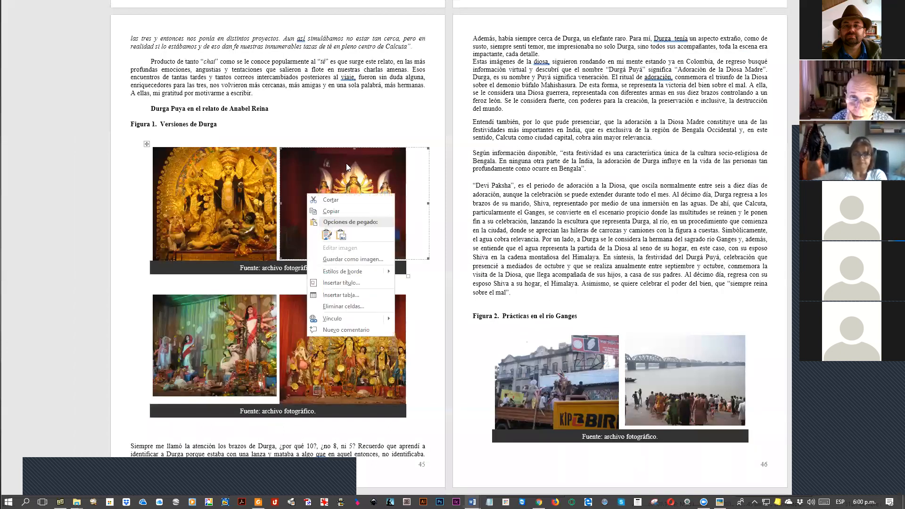
click(424, 80)
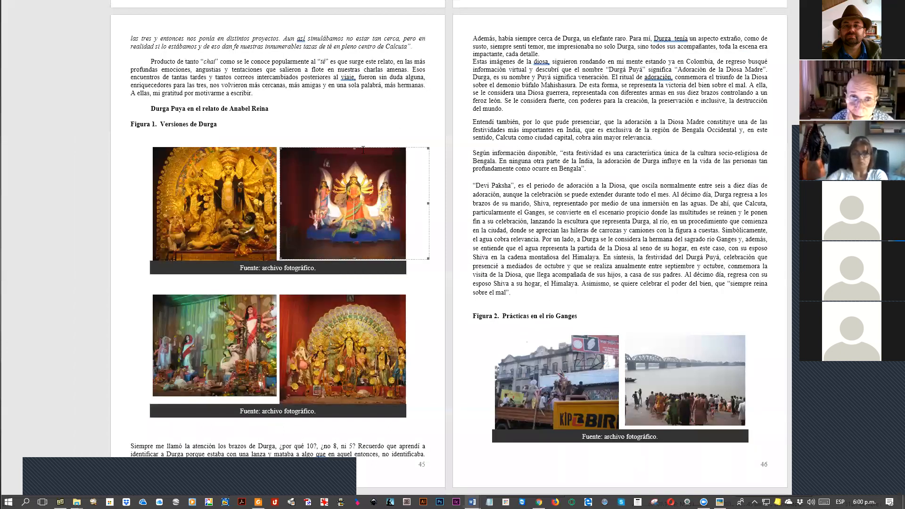
right_click(351, 193)
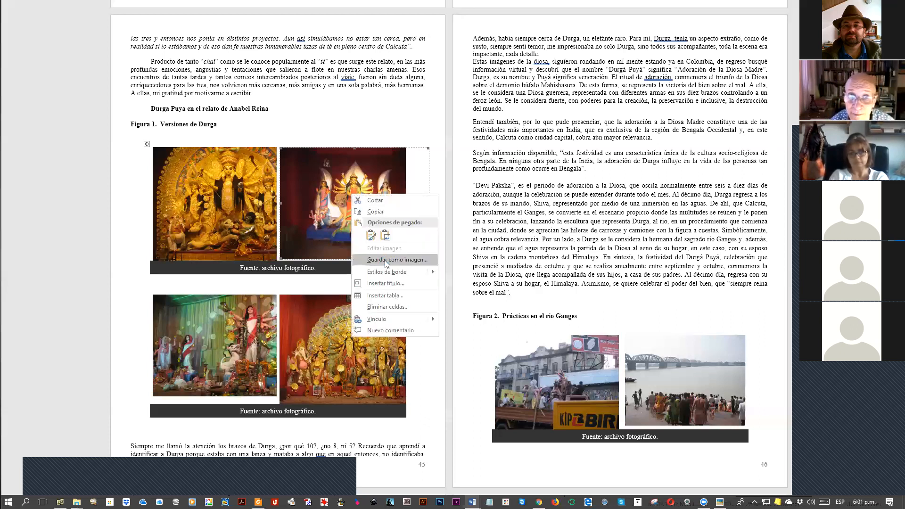
click(397, 259)
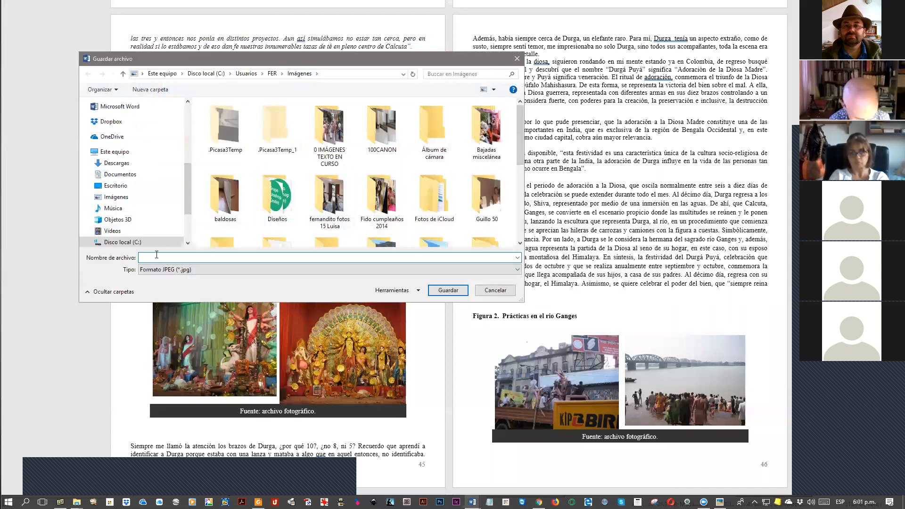
text(IMAG p)
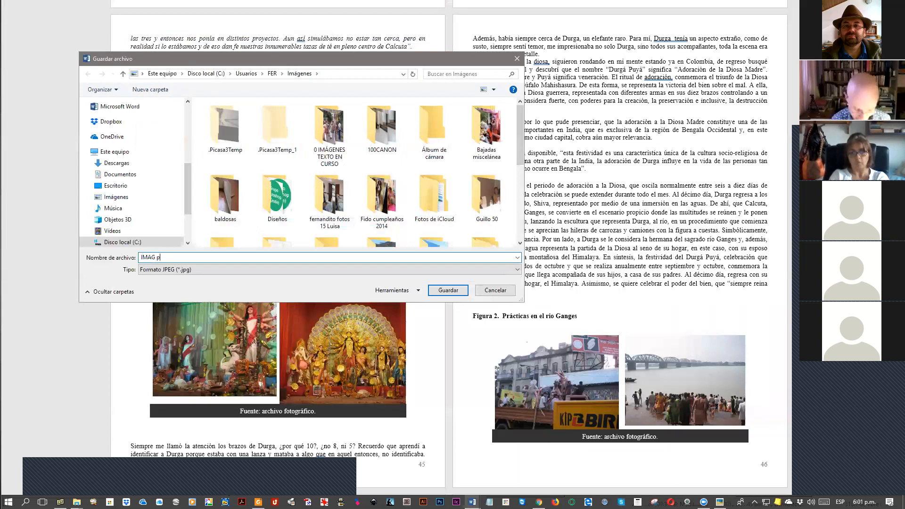
text(rueba 0)
key(Right)
key(Right)
key(Right)
key(Delete)
key(ctrl+a)
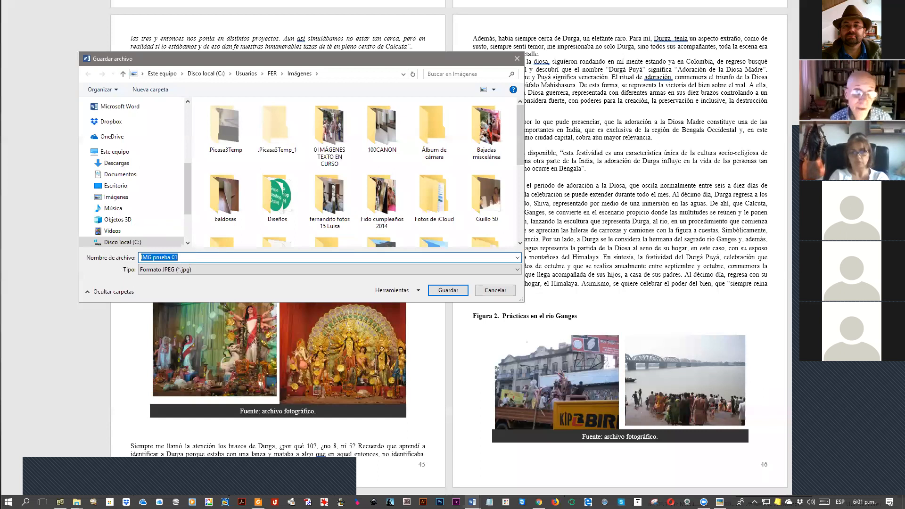
key(Return)
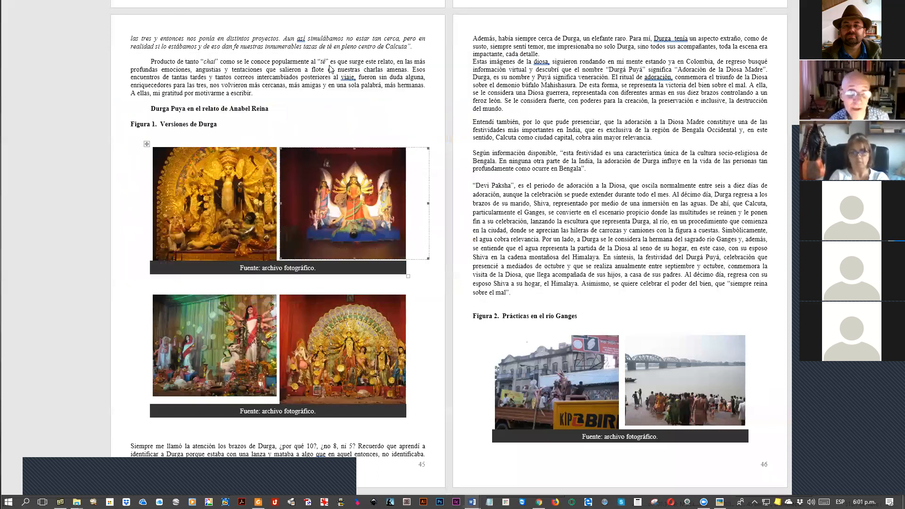
Step: Return to the FORMATEADO document and insert the saved Durga picture from the Imágenes folder above the Figura 15 caption
key(alt+Tab)
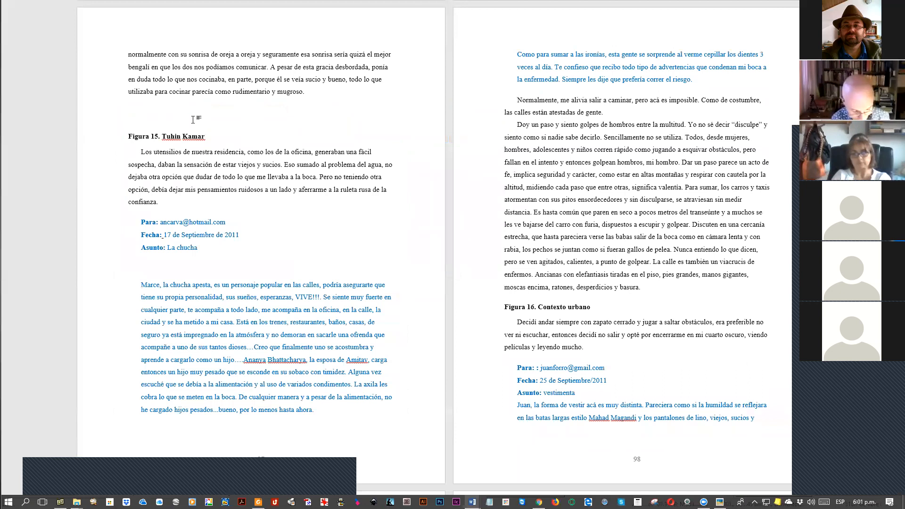
key(alt+n)
key(p)
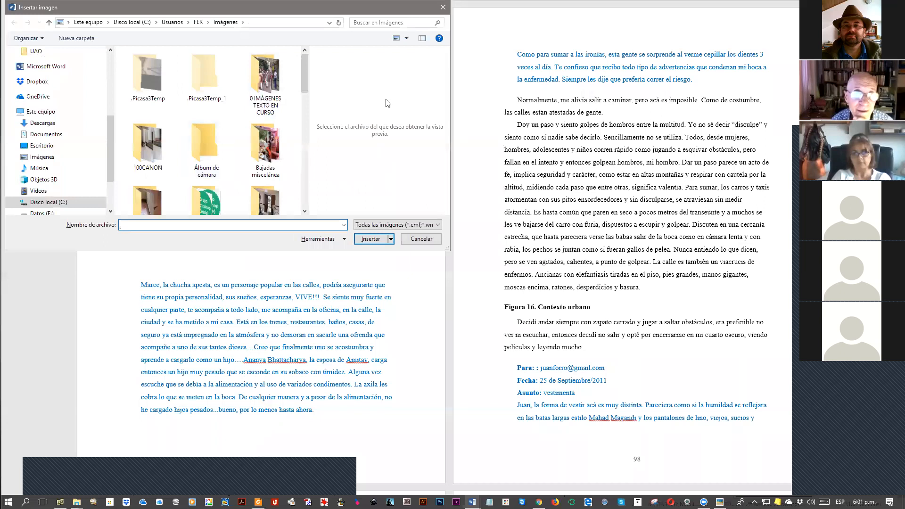
drag(265, 4, 347, 44)
drag(387, 131, 392, 210)
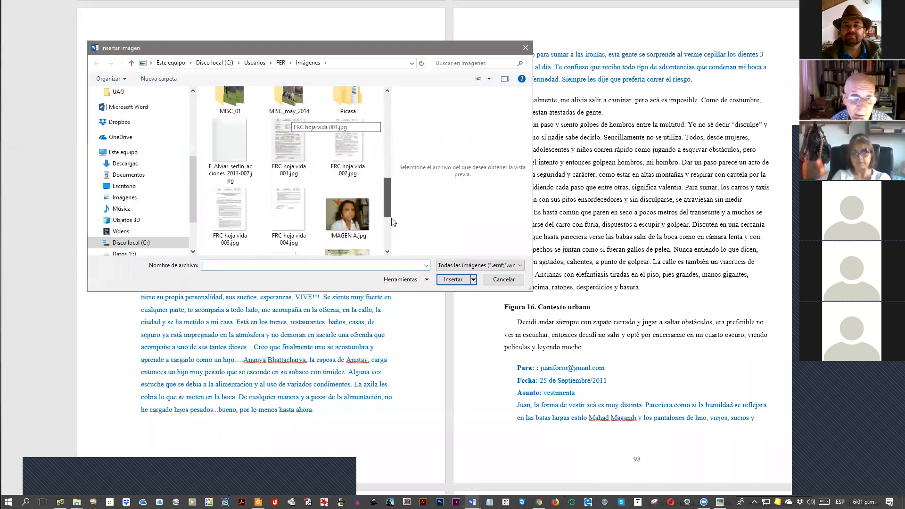
double_click(298, 234)
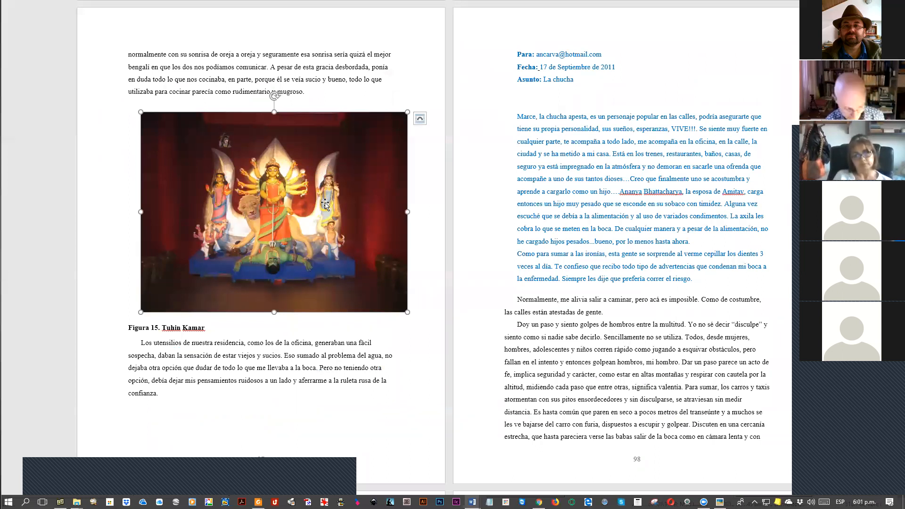
Step: In the TEXTO 02 Violencia Intra Familiar document, view the save-as-image dialog for the cover's background photo, cancel it and return to the FORMATEADO document
key(alt+Tab)
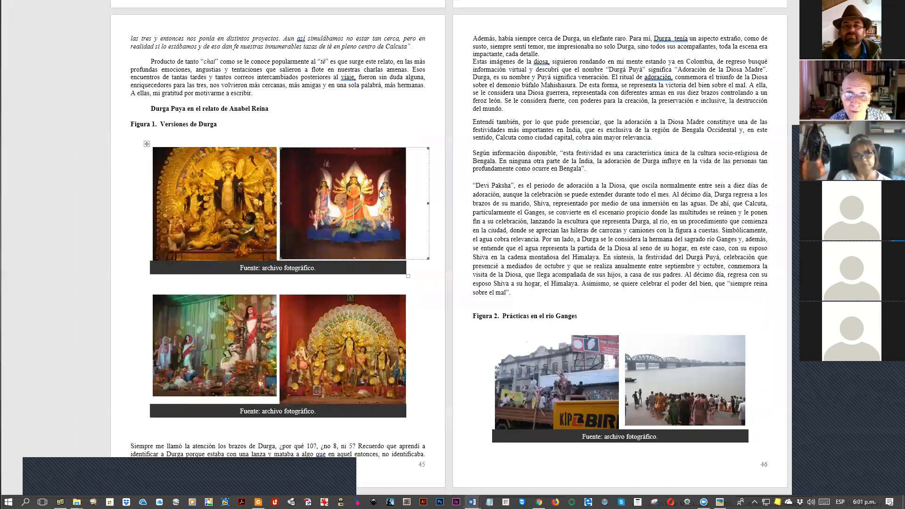
key(alt+Tab)
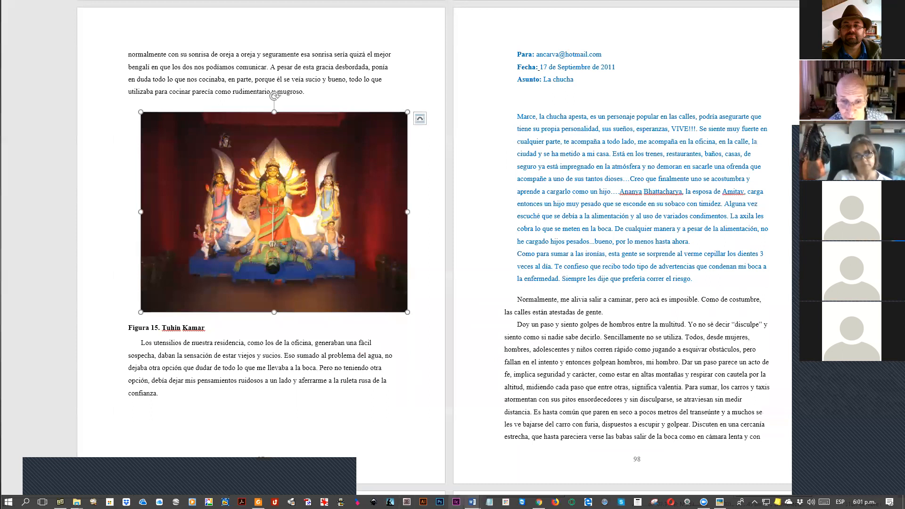
click(472, 501)
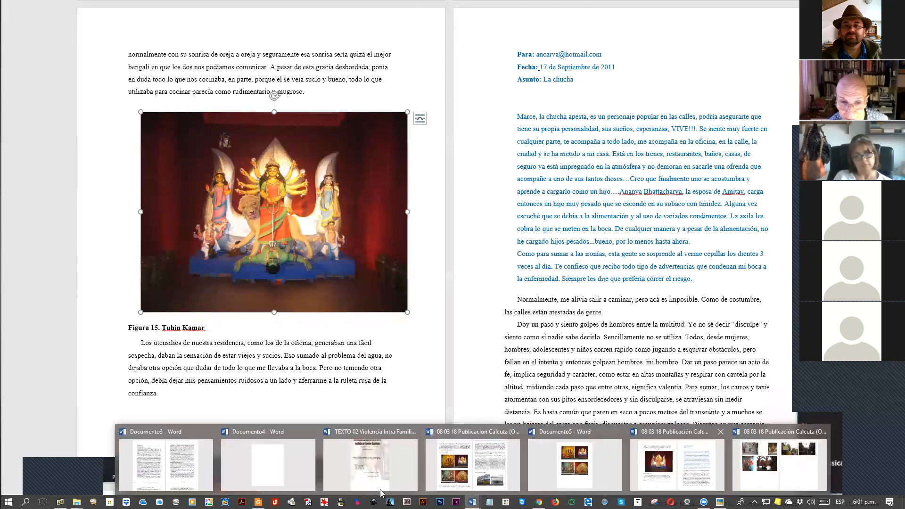
click(370, 464)
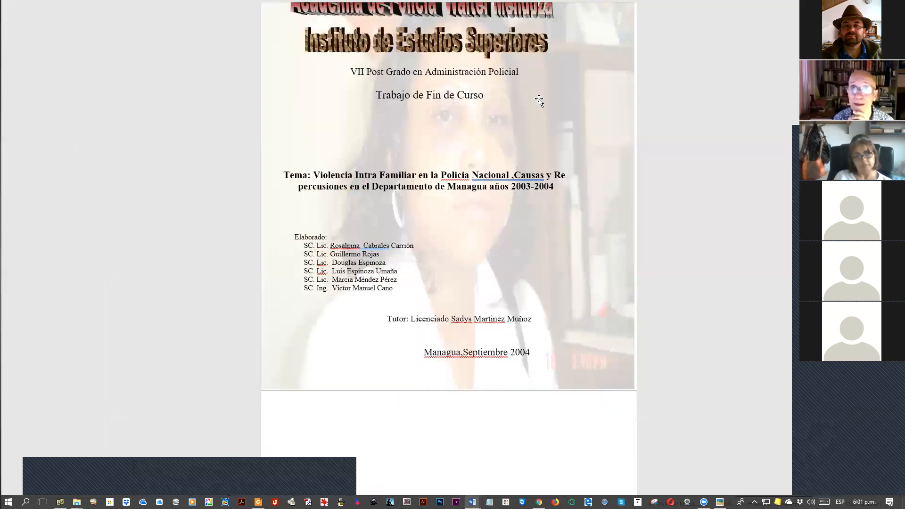
right_click(579, 103)
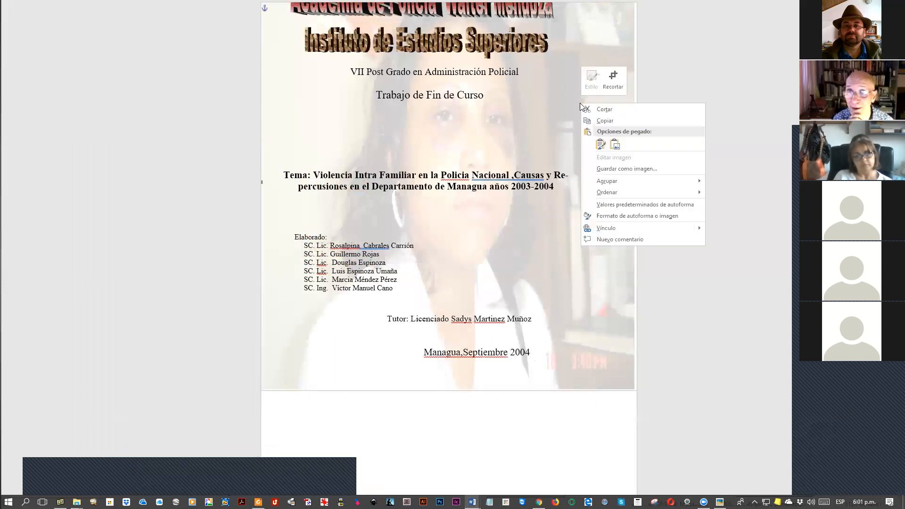
click(605, 168)
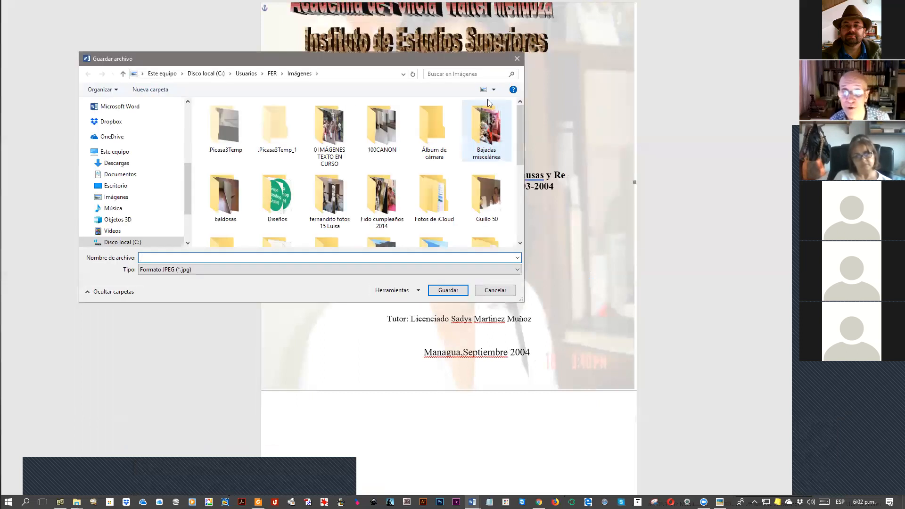
key(Escape)
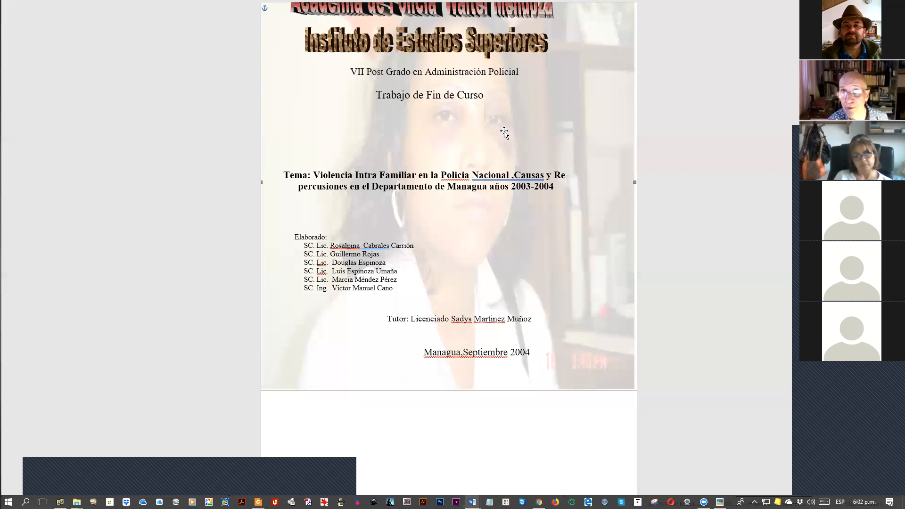
key(alt+Tab)
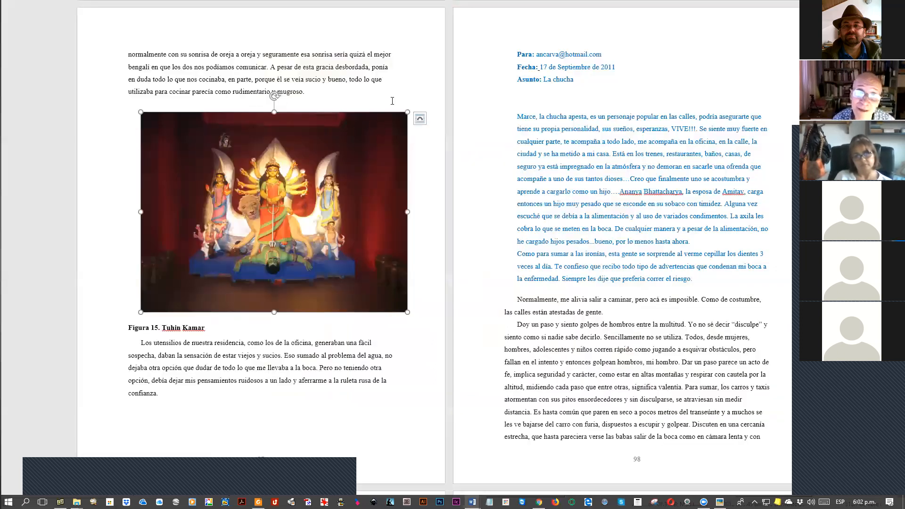
Step: Check the inserted Durga picture's layout options and compare its horizontal position with the indent of the paragraph below the Figura 15 caption
click(420, 118)
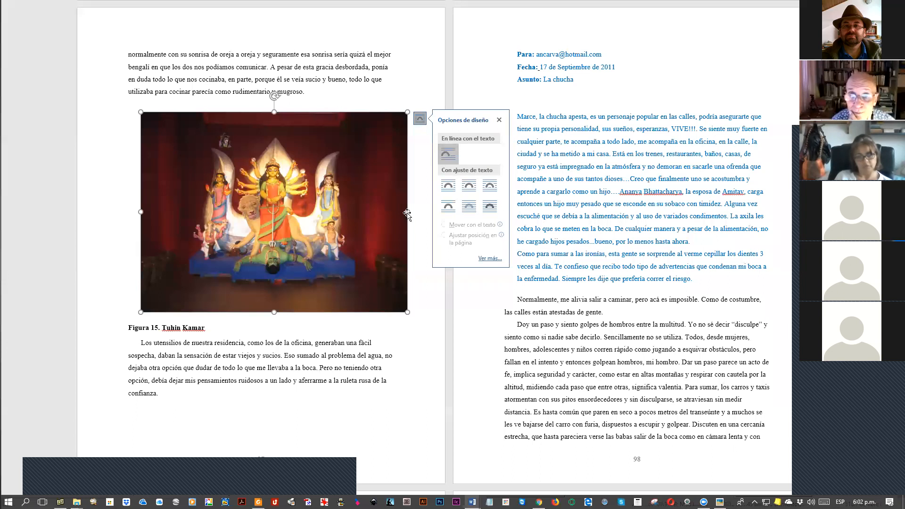
click(431, 283)
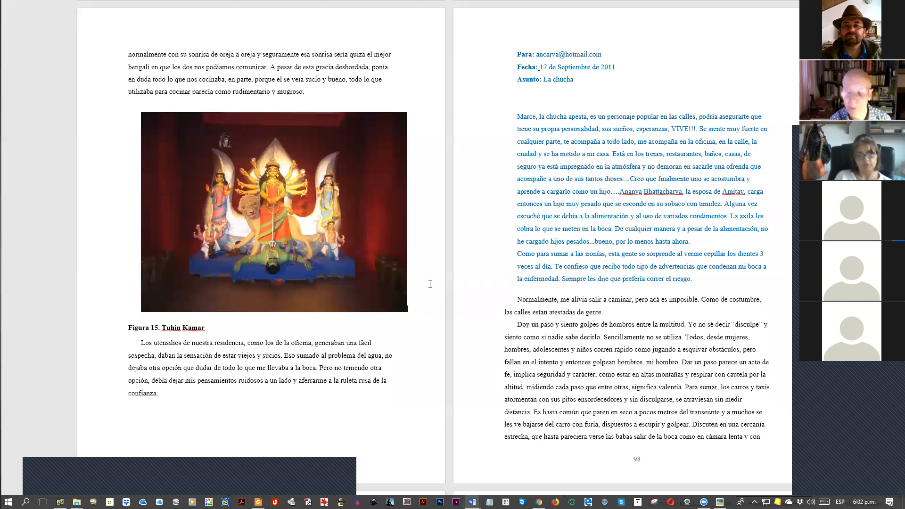
scroll(429, 283, down, 1)
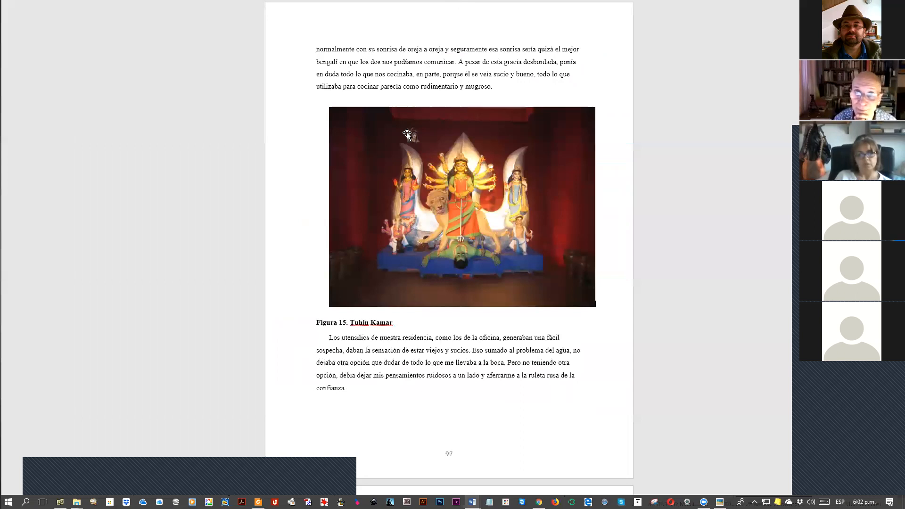
click(428, 284)
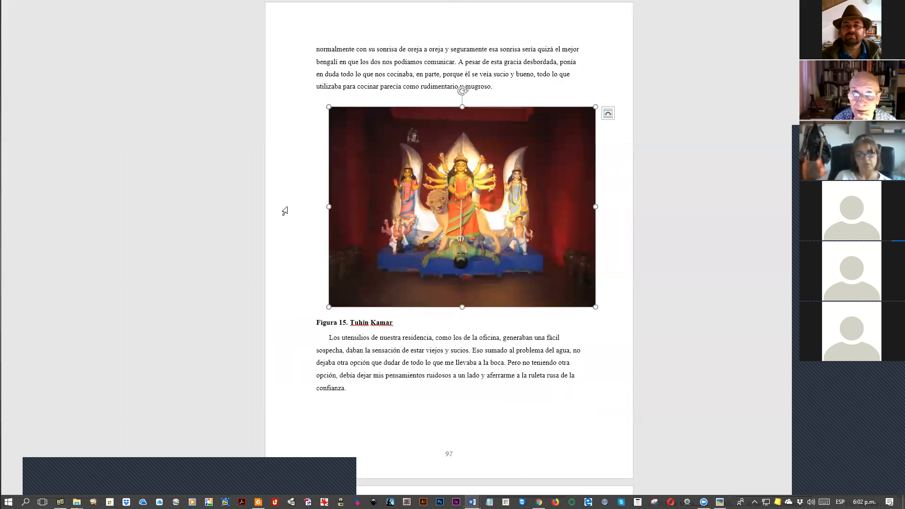
click(331, 337)
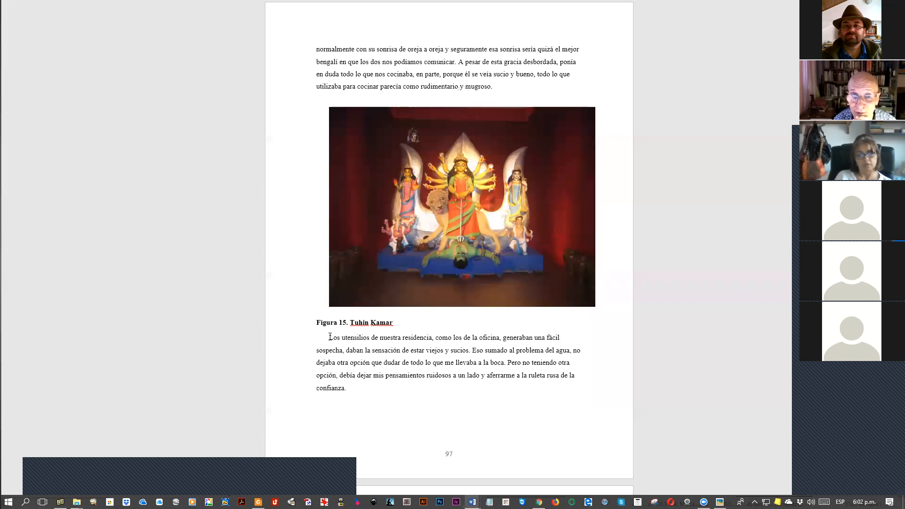
double_click(296, 348)
click(351, 347)
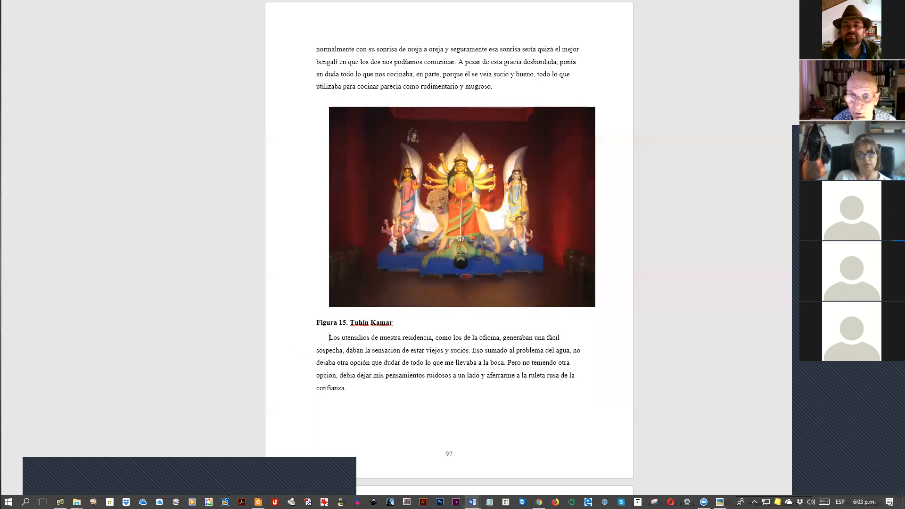
Step: Remove the first-line indent from the Durga picture's paragraph by setting its special indent to (ninguno)
click(374, 146)
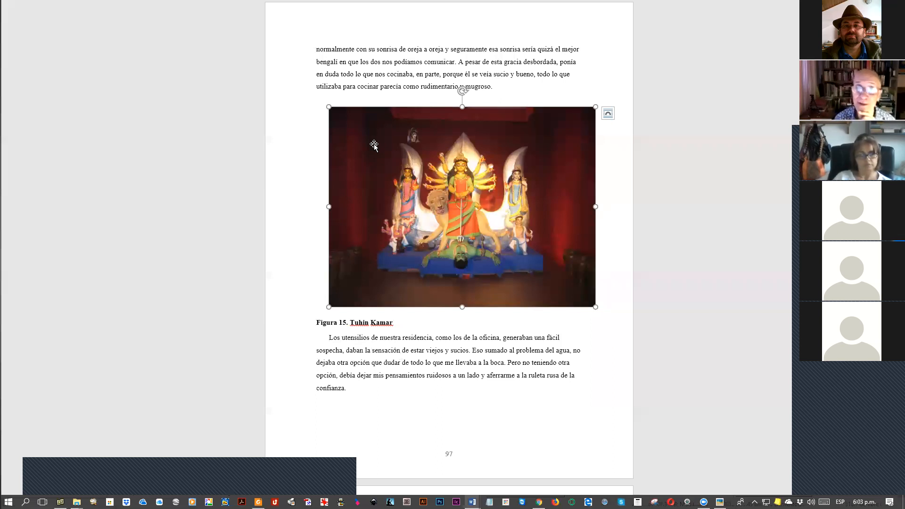
click(275, 174)
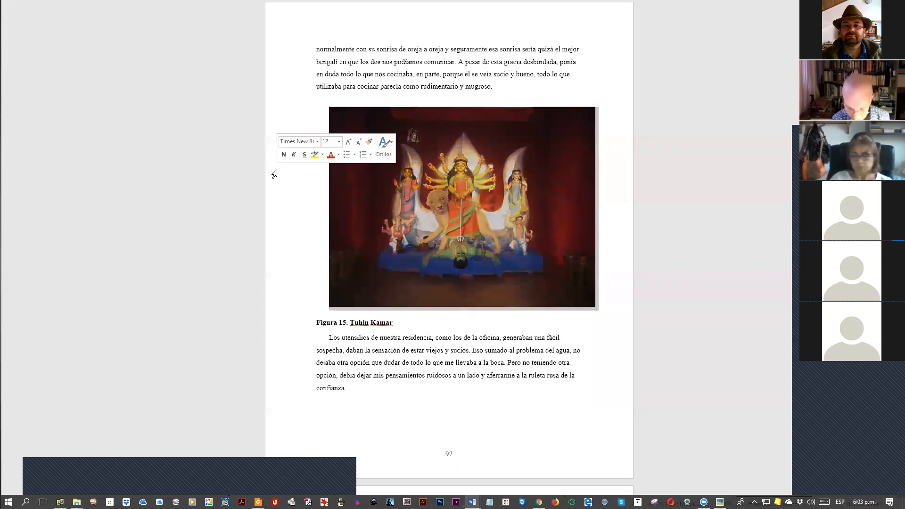
click(295, 174)
key(p)
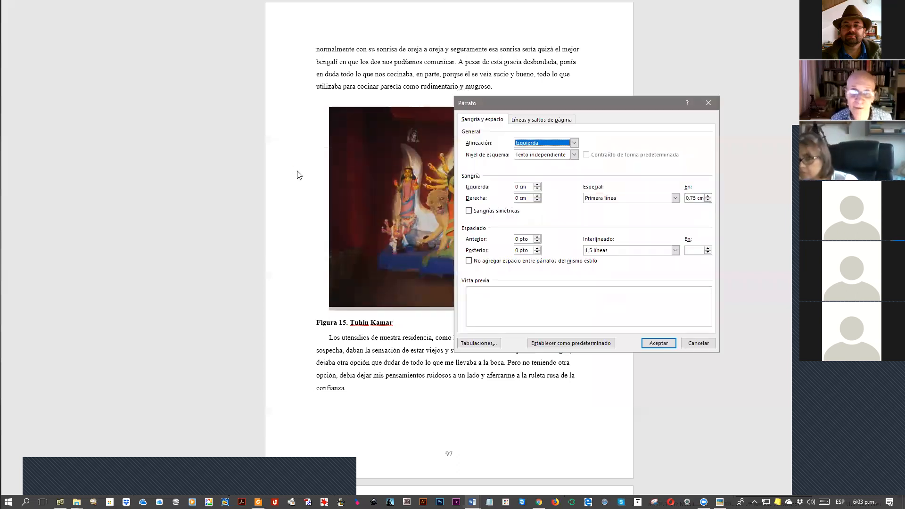
click(675, 198)
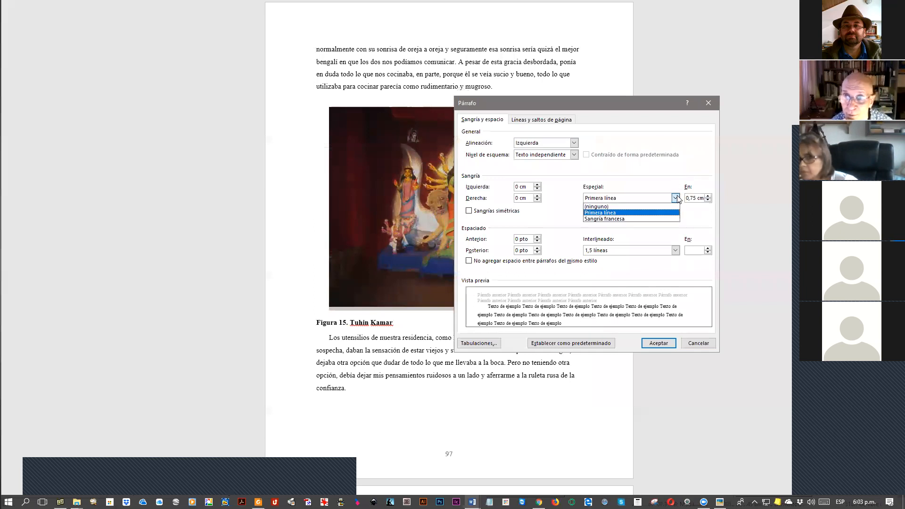
click(629, 207)
click(659, 343)
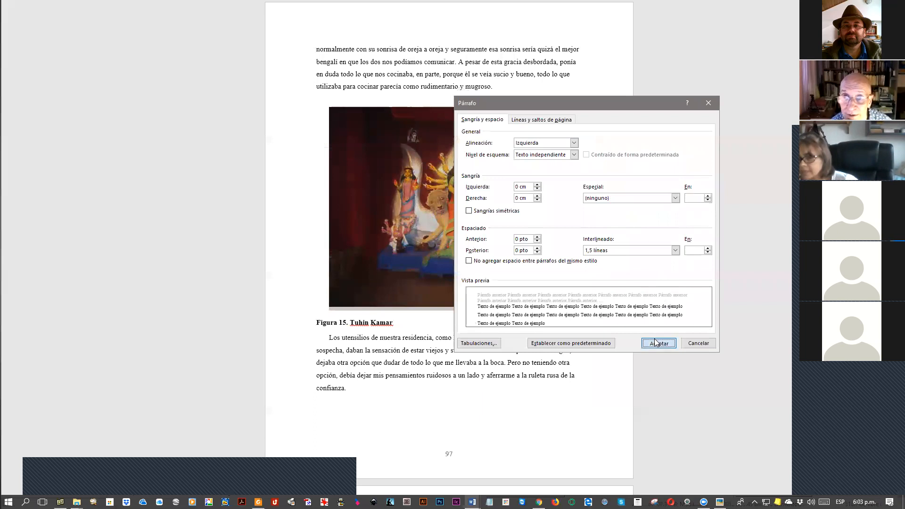
Step: Duplicate the Durga picture above the Figura 15 caption, review both copies and select the one directly above the caption
click(417, 183)
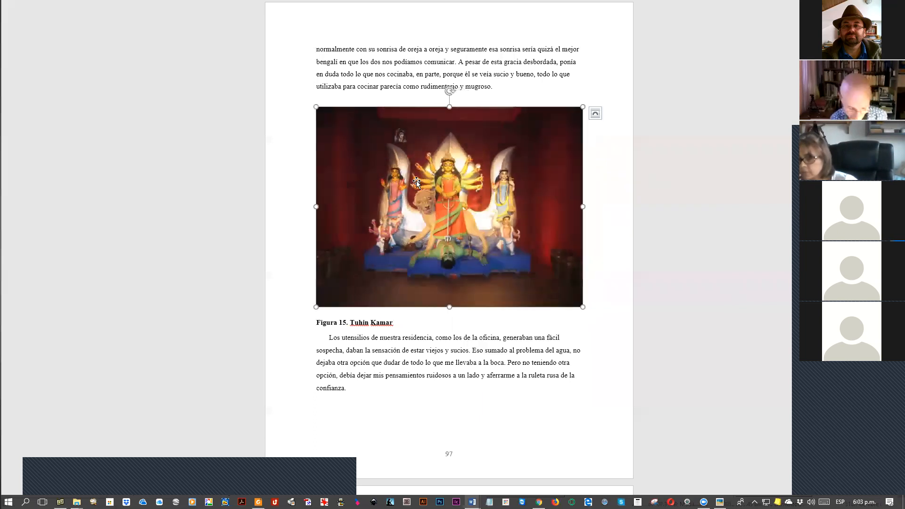
ctrl+click(417, 180)
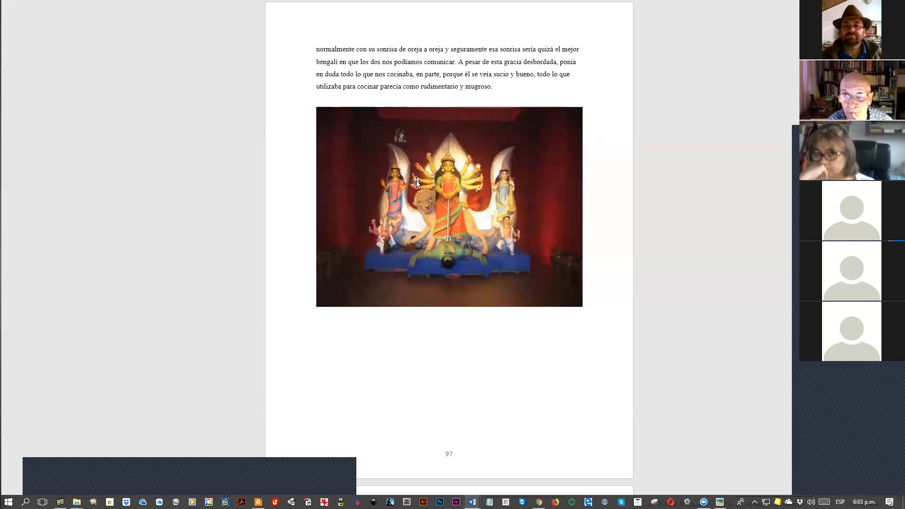
scroll(416, 182, down, 10)
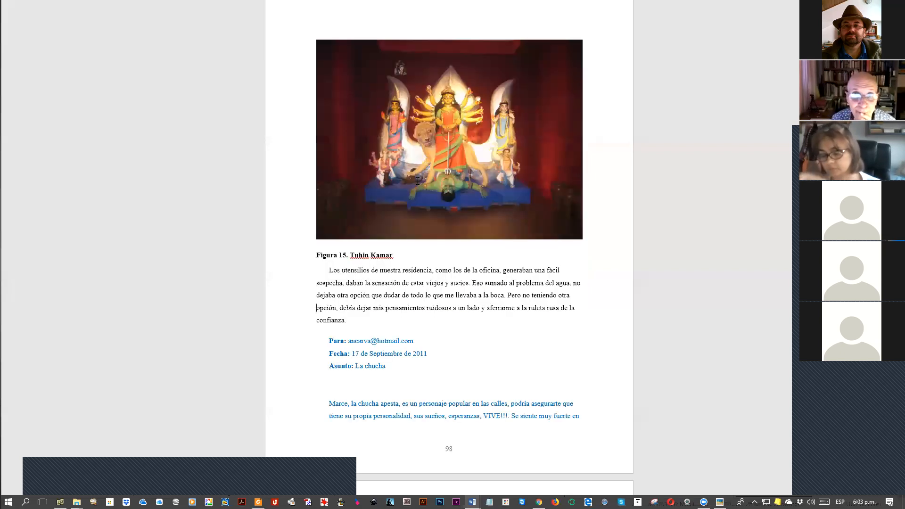
scroll(417, 182, up, 10)
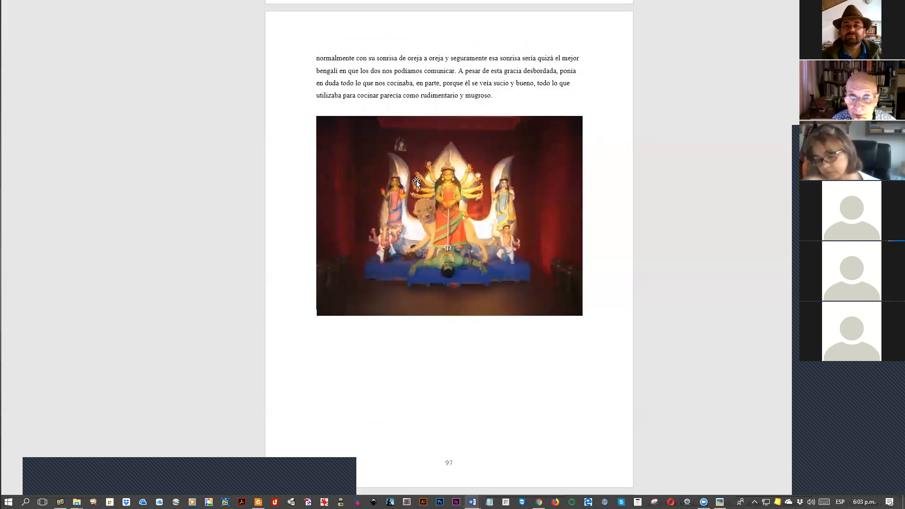
scroll(417, 183, down, 10)
click(373, 95)
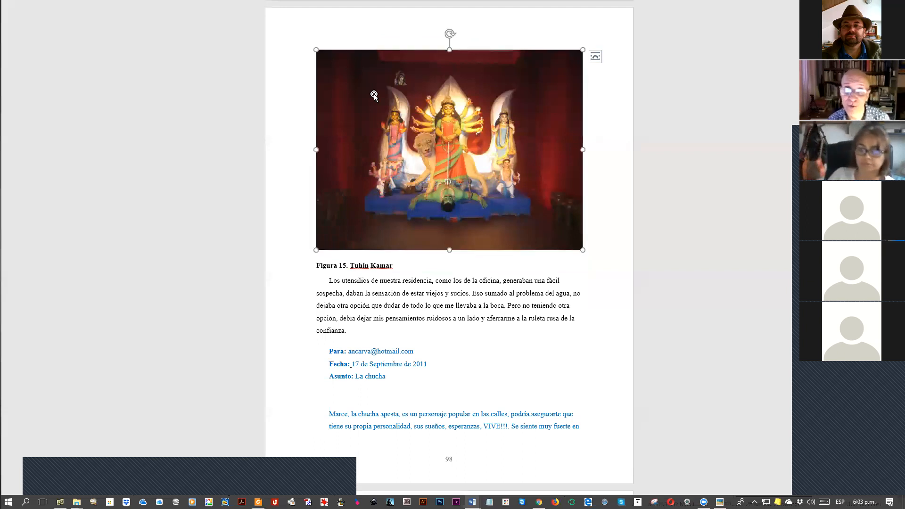
Step: Set the Durga picture above the Figura 15 caption to sit behind the text and examine how it overlaps the other copy
click(595, 57)
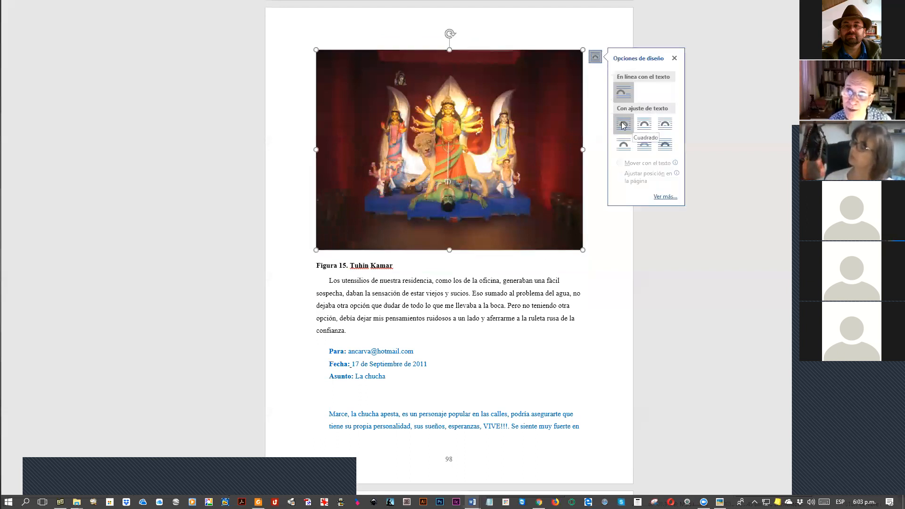
click(643, 145)
scroll(580, 164, up, 10)
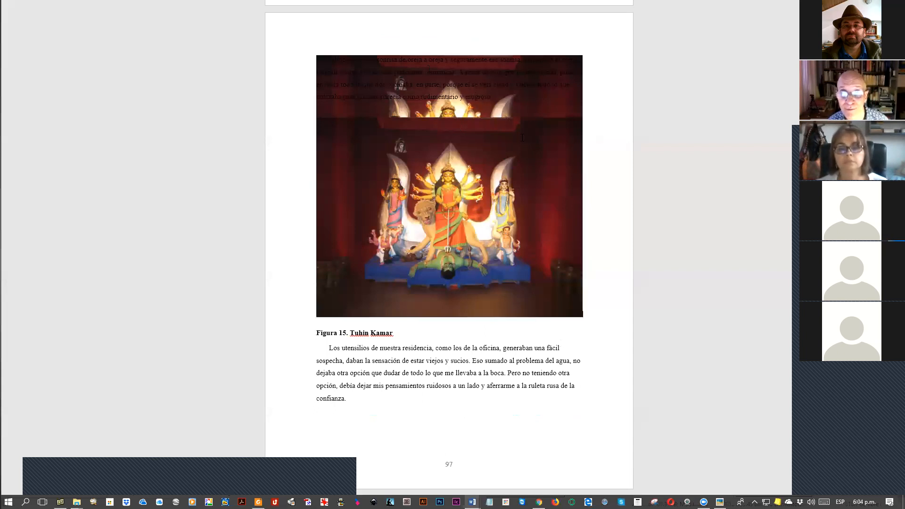
click(511, 158)
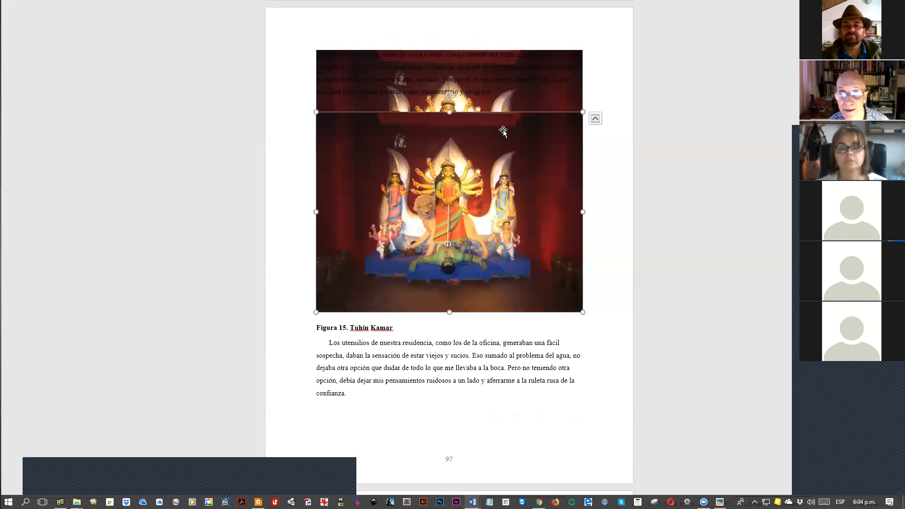
click(485, 94)
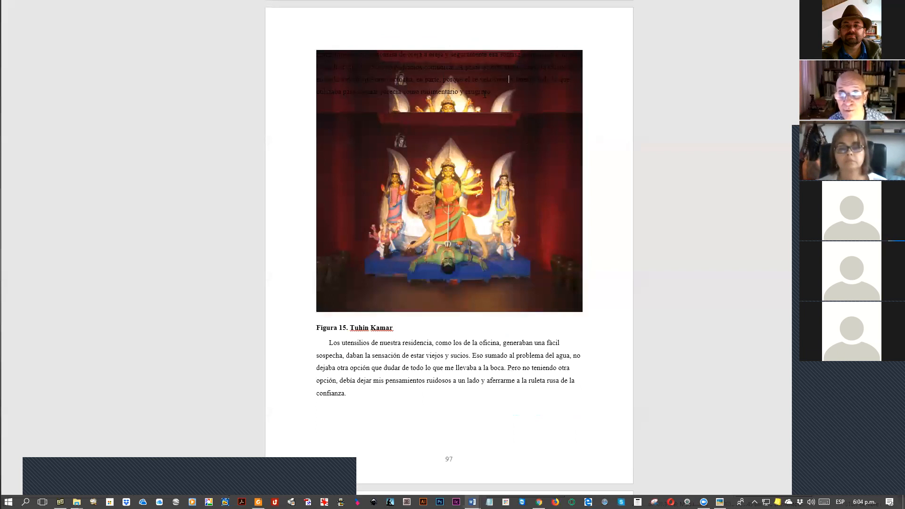
Step: Set the lower Durga copy's layout to in front of the text and move it down and slightly right, clear of the other copy
click(490, 124)
scroll(551, 185, up, 1)
scroll(551, 186, up, 1)
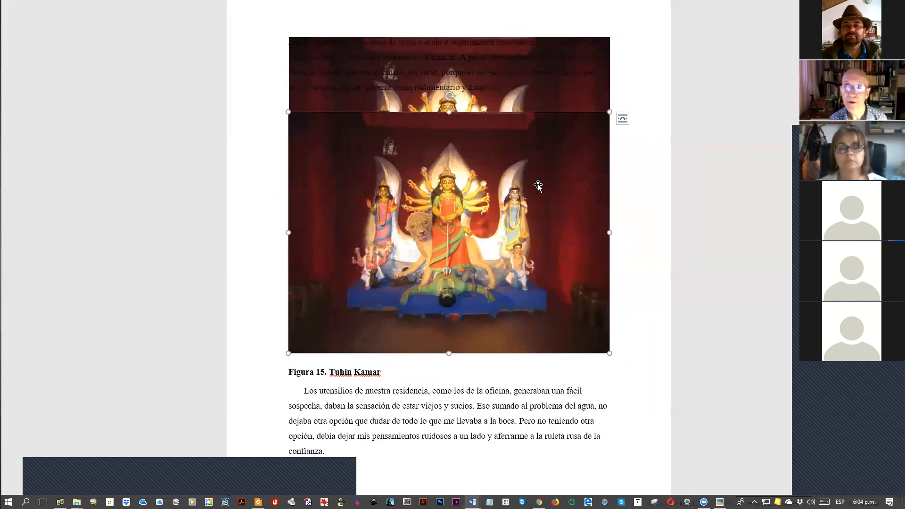
click(622, 118)
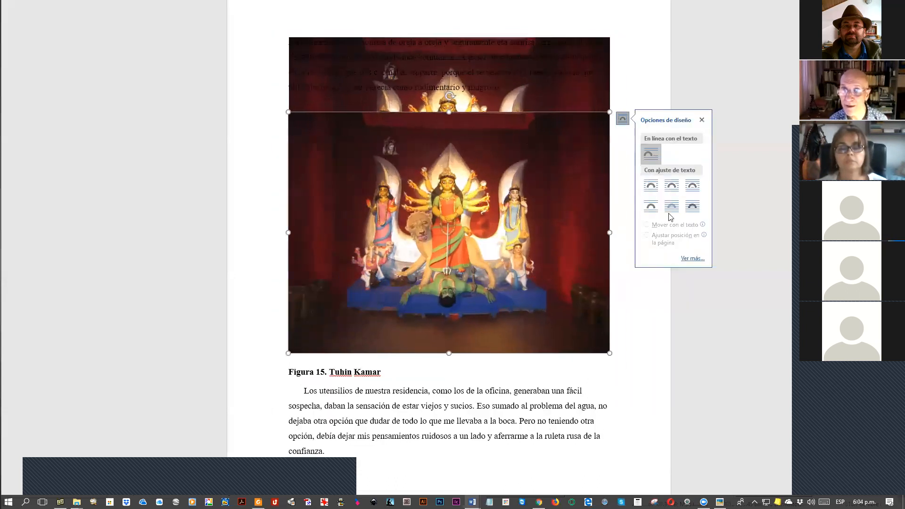
click(686, 204)
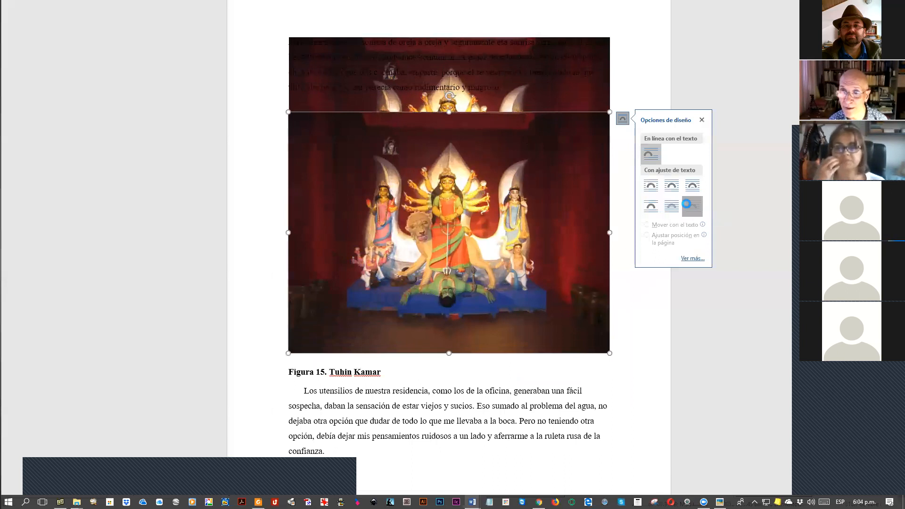
click(489, 101)
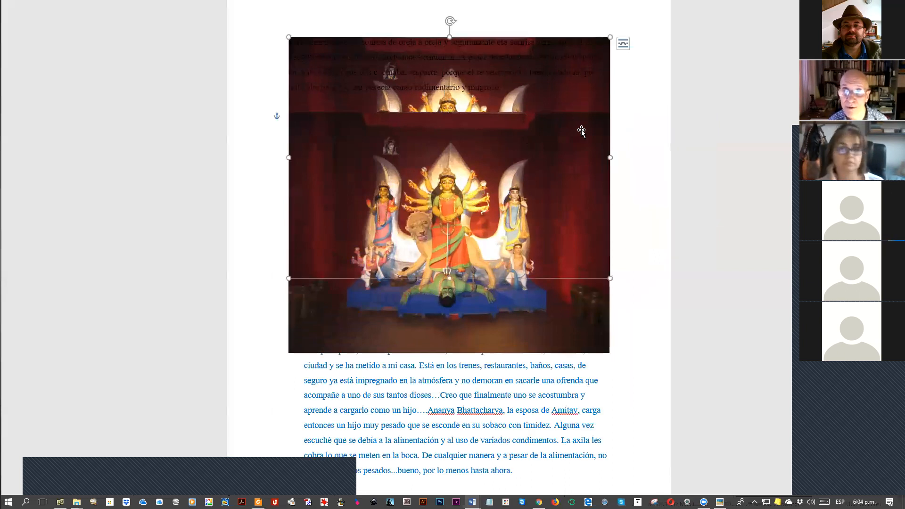
drag(499, 249, 539, 321)
Step: Change the layout of the upper Durga picture, the one behind the text, to in front of the text
drag(365, 93, 326, 107)
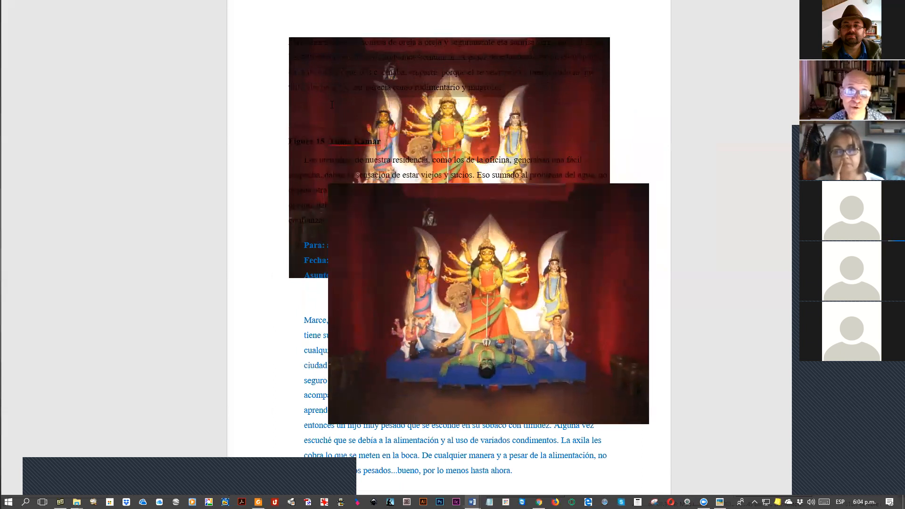
click(410, 88)
click(501, 81)
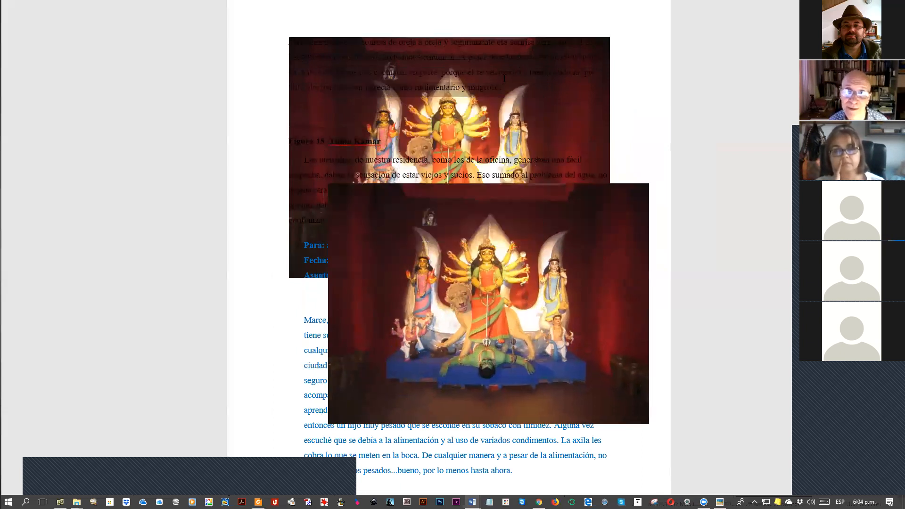
right_click(527, 88)
click(626, 45)
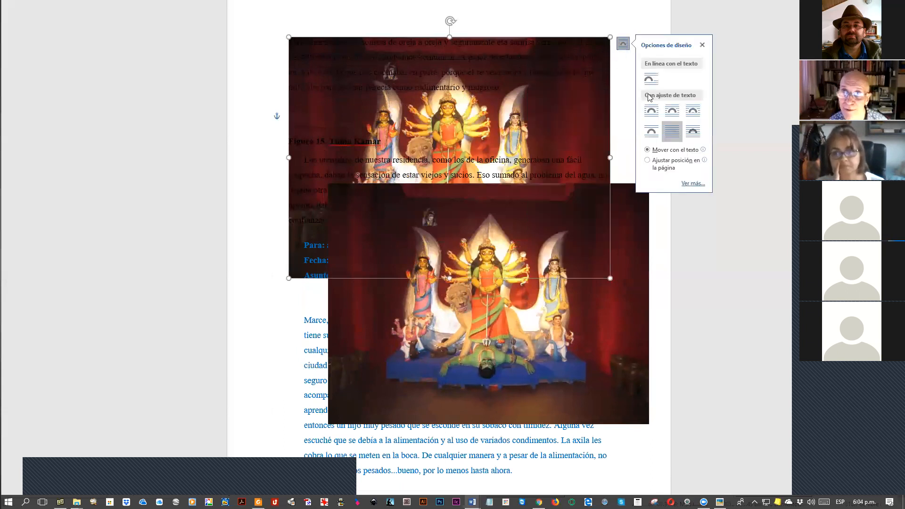
click(692, 132)
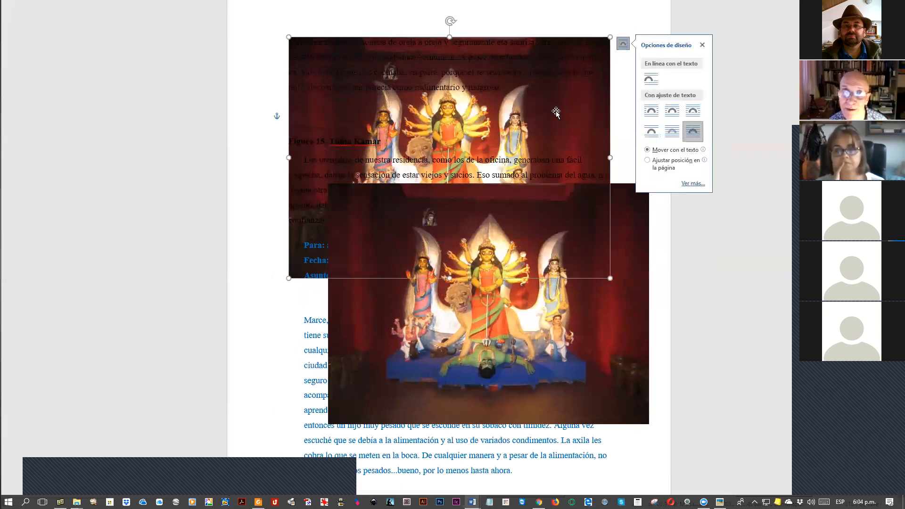
Step: Move the upper Durga picture freely over the page and leave it below the third line of the opening paragraph
drag(561, 123, 516, 140)
drag(592, 191, 558, 241)
mouse_move(487, 134)
mouse_down()
mouse_move(532, 101)
mouse_move(490, 117)
mouse_up()
drag(602, 288, 546, 238)
drag(546, 154, 562, 141)
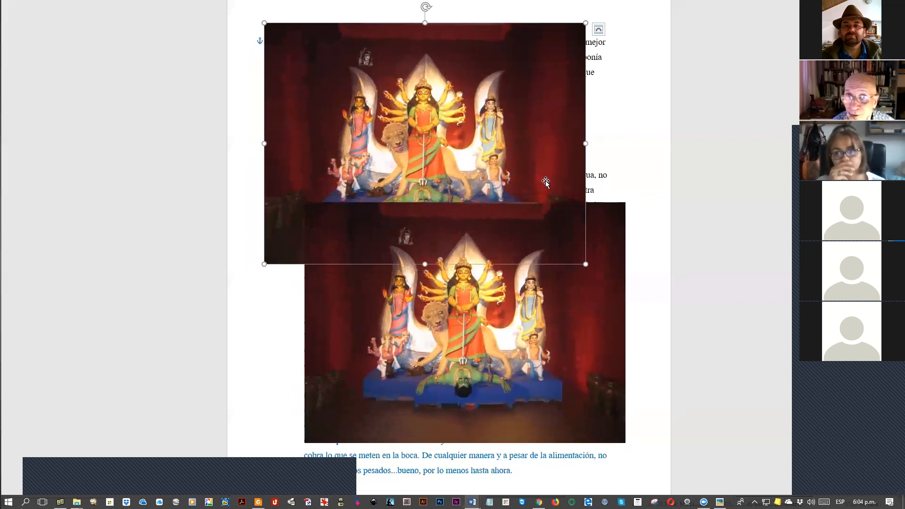
drag(523, 157, 534, 214)
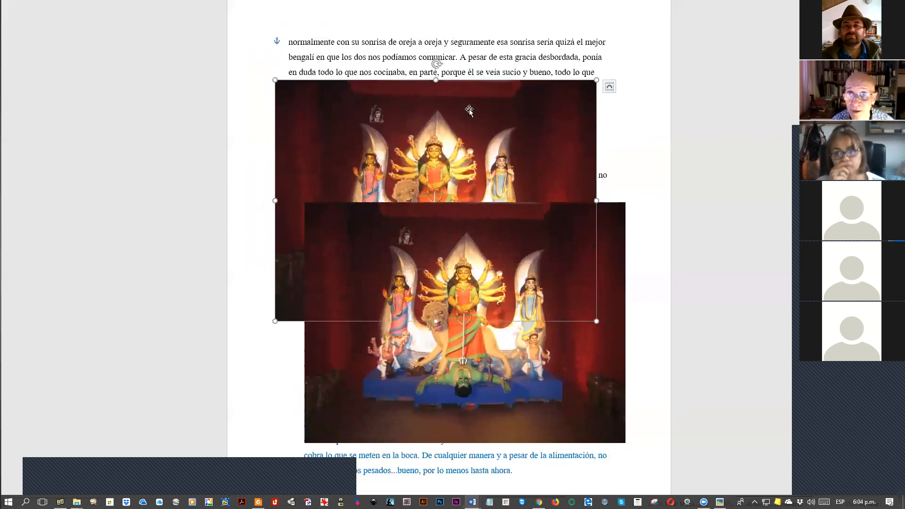
drag(537, 144, 506, 125)
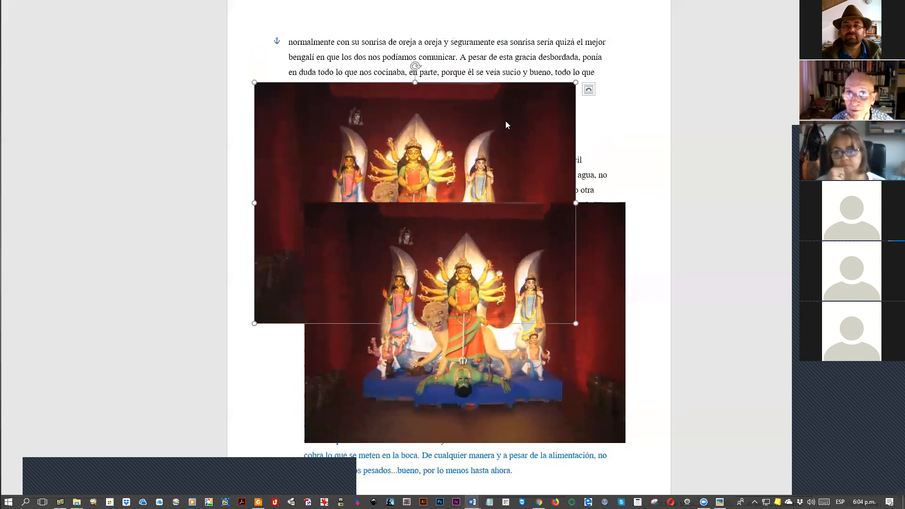
Step: Set both Durga pictures back to in line with the text
click(588, 89)
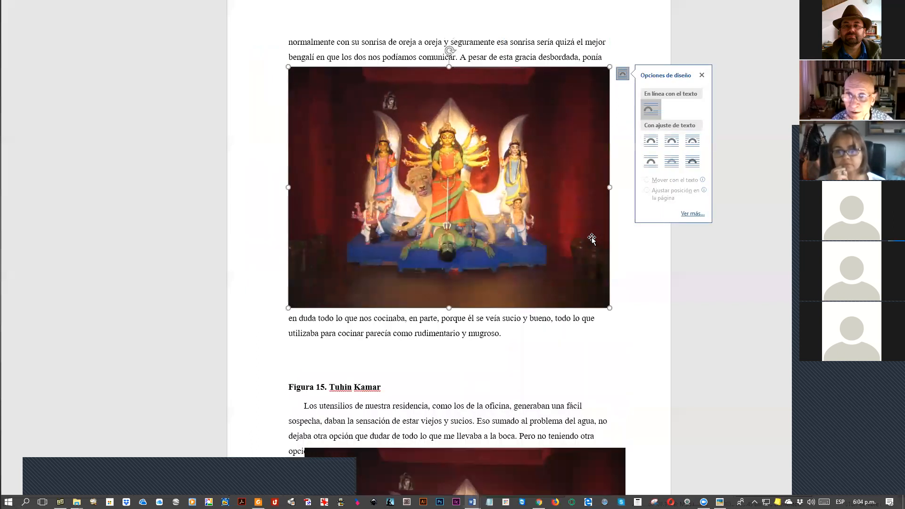
click(580, 460)
click(639, 453)
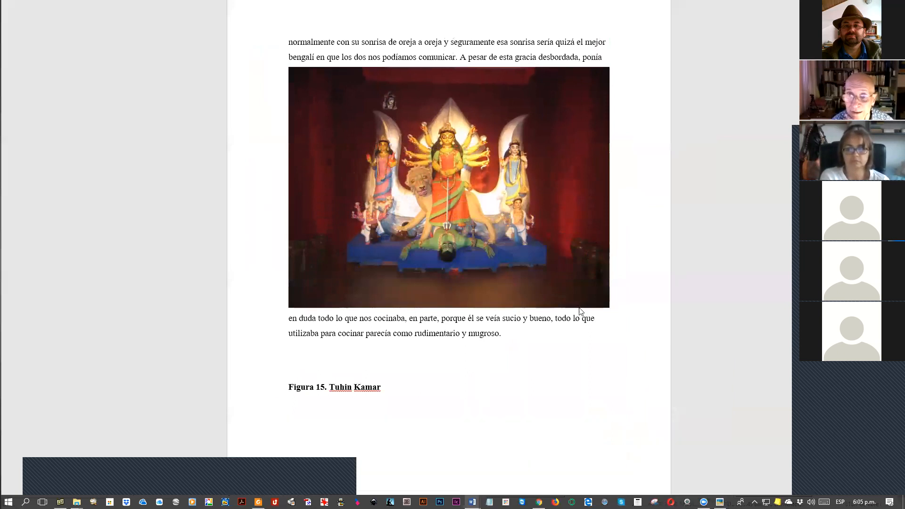
Step: Remove the first-line indent from the Durga picture's paragraph on page 98 by setting its special indent to (ninguno)
scroll(569, 298, down, 10)
scroll(488, 262, down, 1)
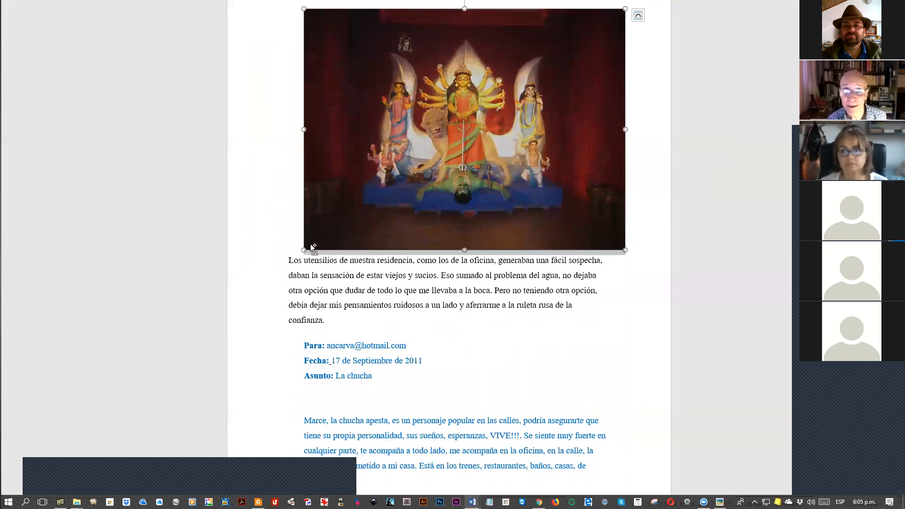
scroll(278, 212, down, 3)
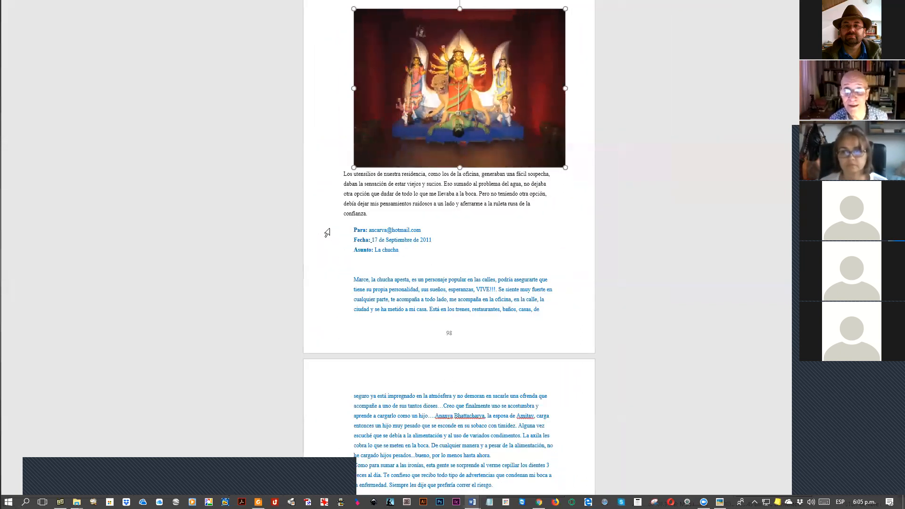
scroll(327, 233, down, 3)
scroll(333, 233, up, 3)
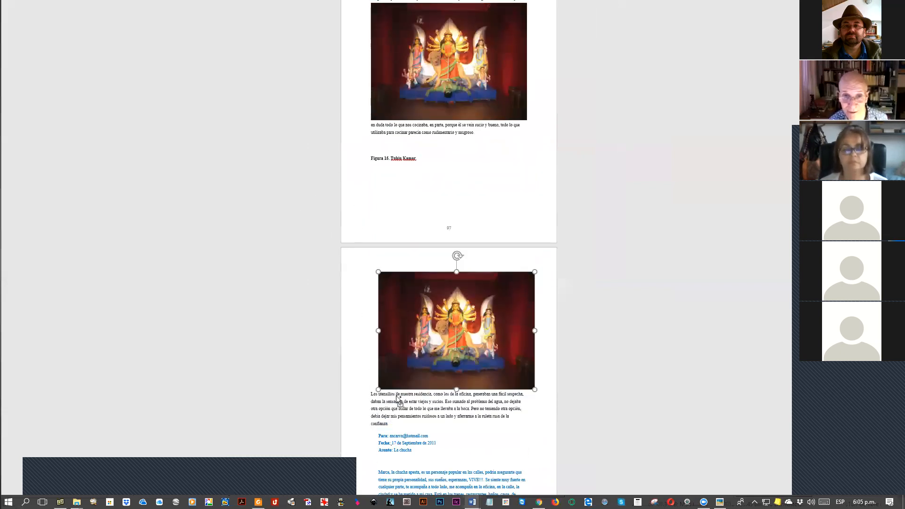
scroll(397, 396, up, 7)
scroll(360, 292, down, 3)
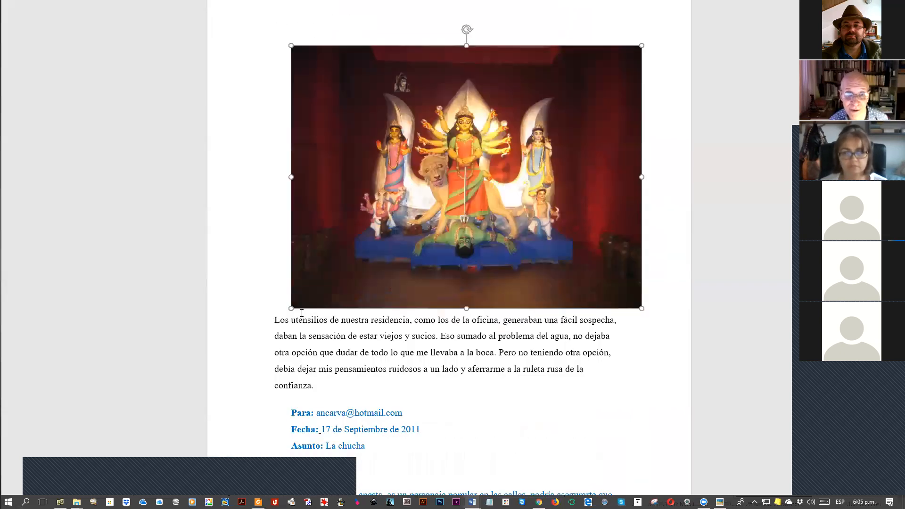
double_click(236, 335)
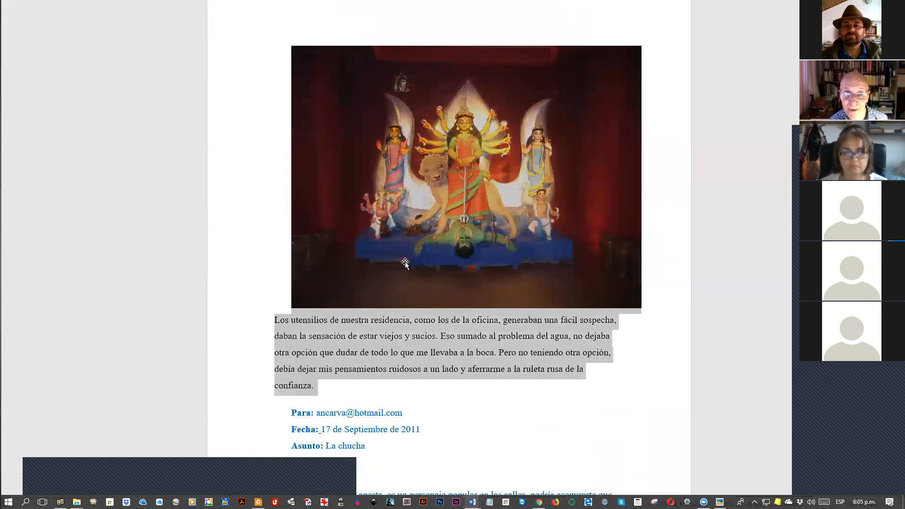
click(404, 259)
key(alt+o)
key(p)
key(g)
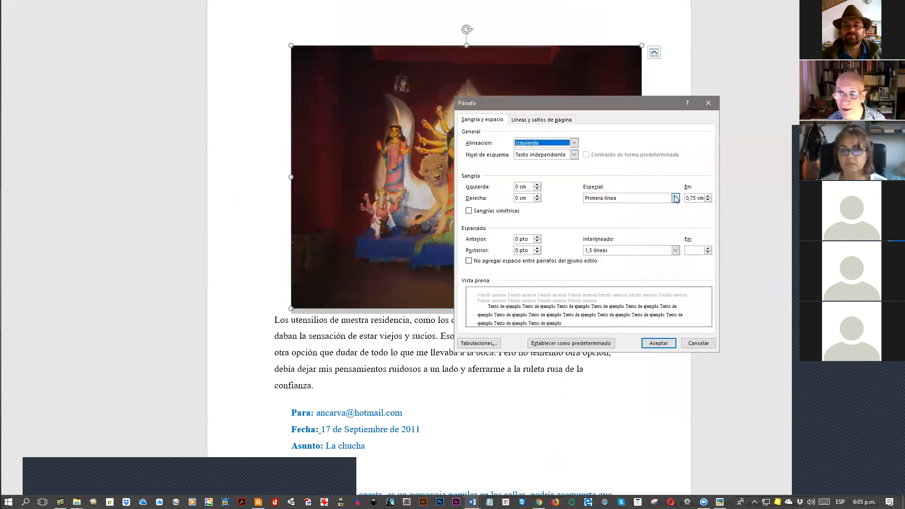
click(675, 198)
click(623, 207)
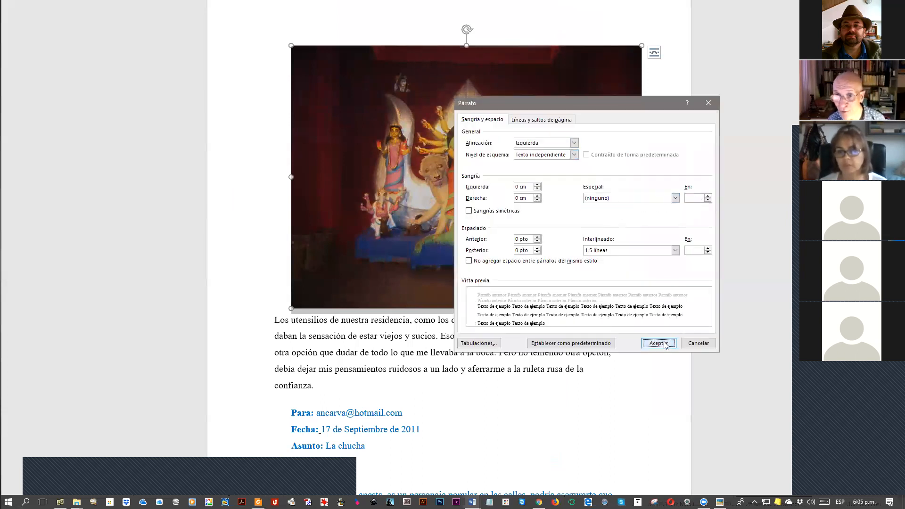
click(656, 342)
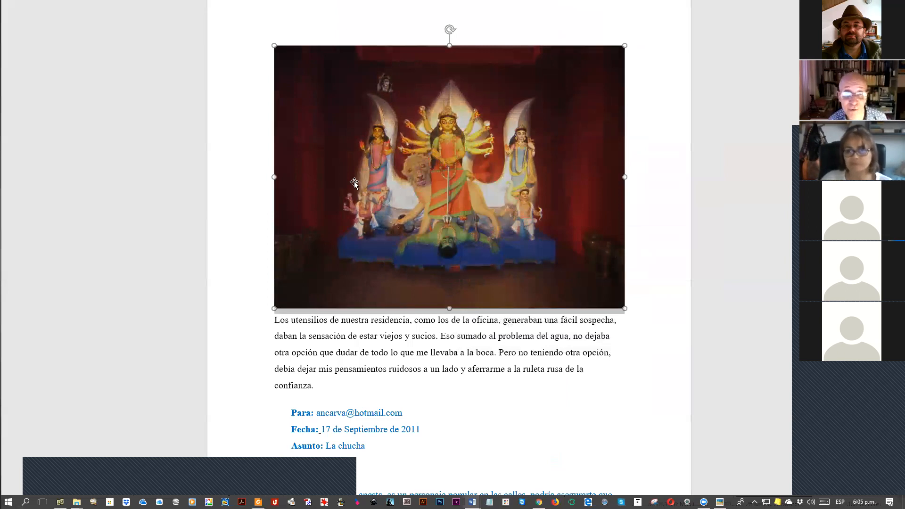
Step: Shrink the Durga picture on page 97 proportionally to roughly two thirds of the text width
scroll(362, 186, down, 3)
scroll(361, 186, down, 2)
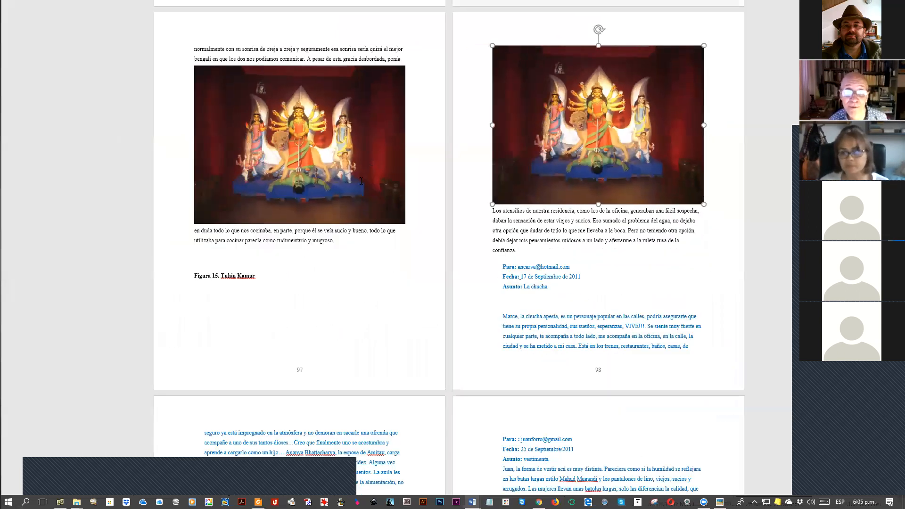
scroll(141, 108, down, 2)
click(105, 110)
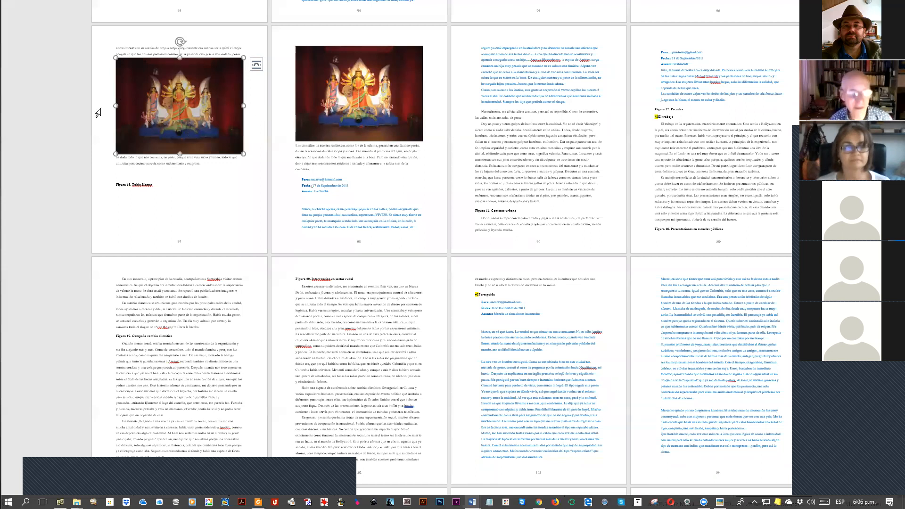
drag(243, 153, 197, 123)
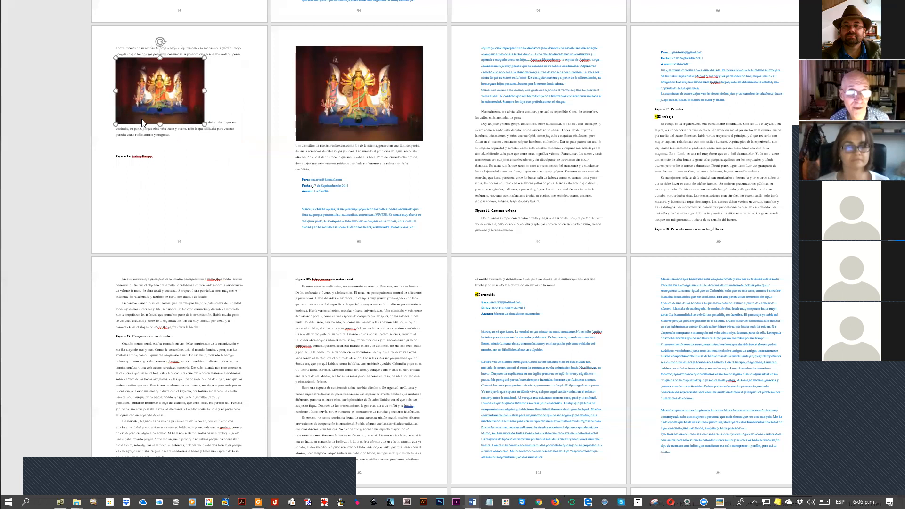
Step: Try indenting the line that holds the reduced Durga picture on page 97, and undo the indent
click(94, 101)
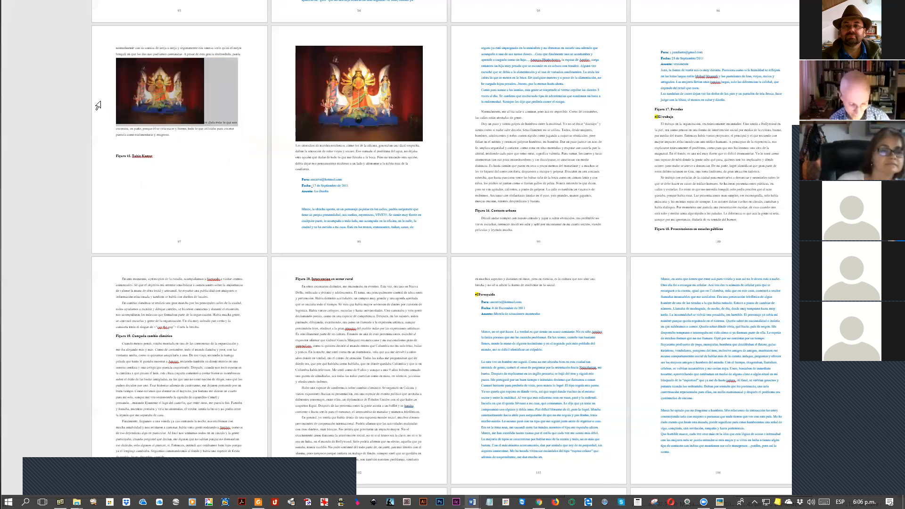
click(164, 128)
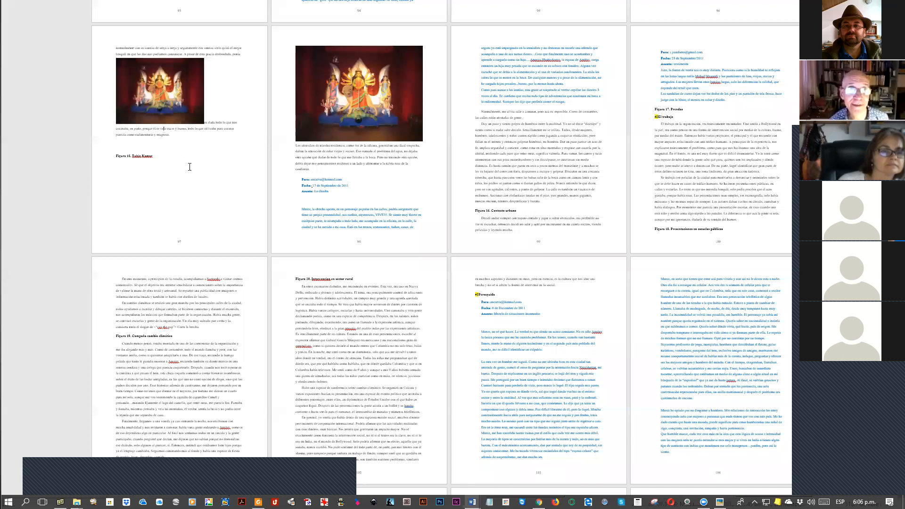
scroll(261, 165, up, 5)
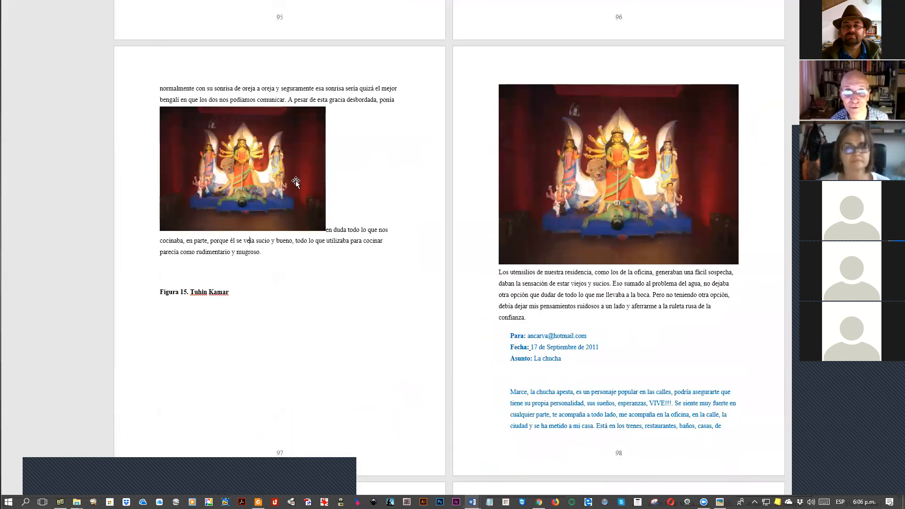
click(296, 183)
click(138, 191)
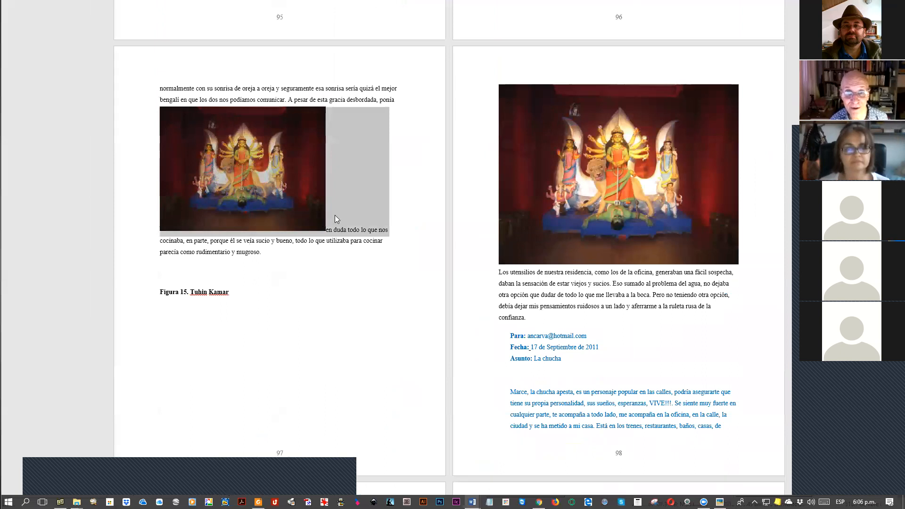
click(334, 219)
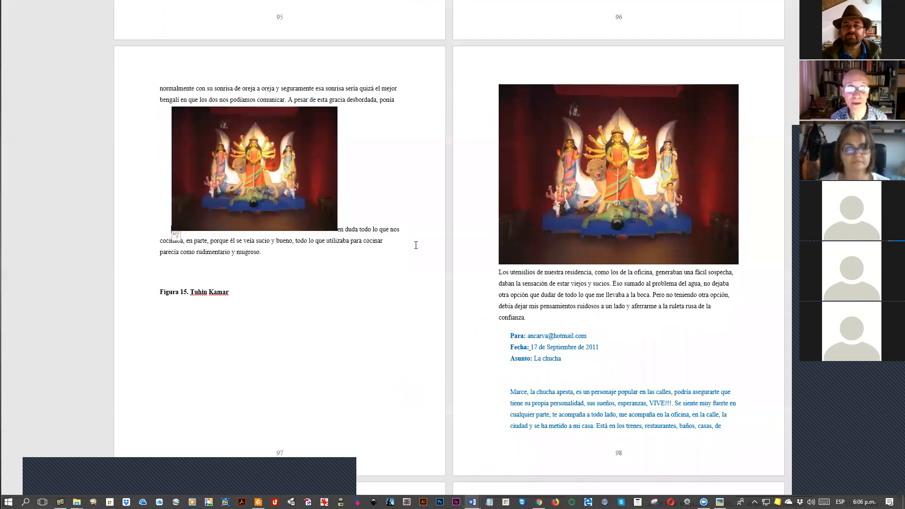
click(130, 171)
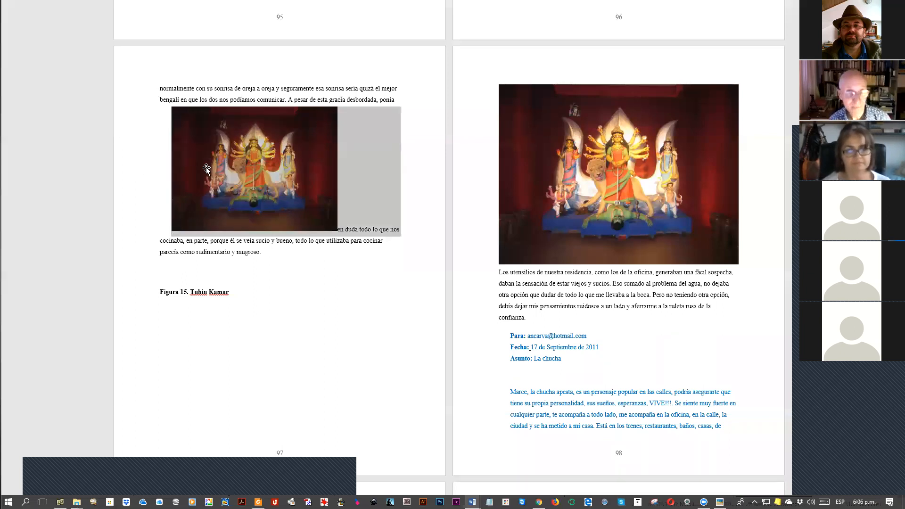
key(ctrl+z)
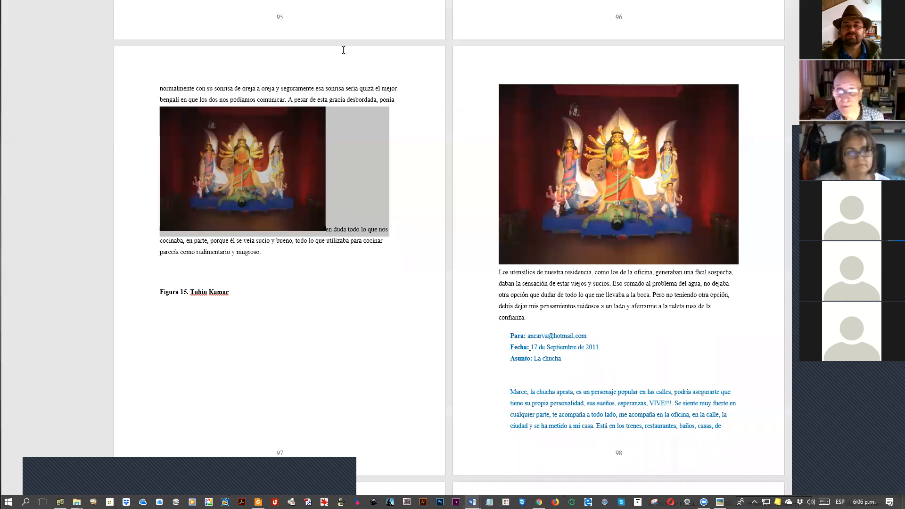
Step: Compare the Durga pictures on pages 97 and 98 in a multi-page overview of the document
scroll(330, 71, down, 3)
scroll(294, 126, down, 3)
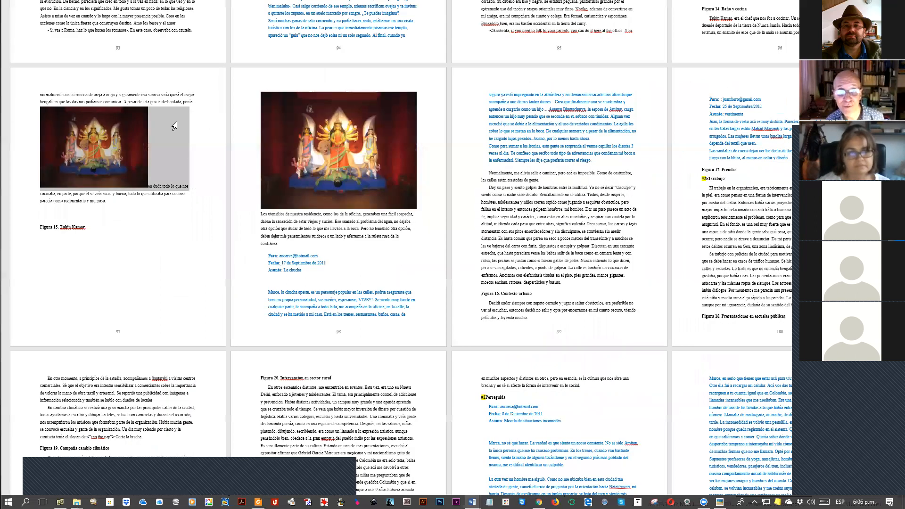
click(163, 130)
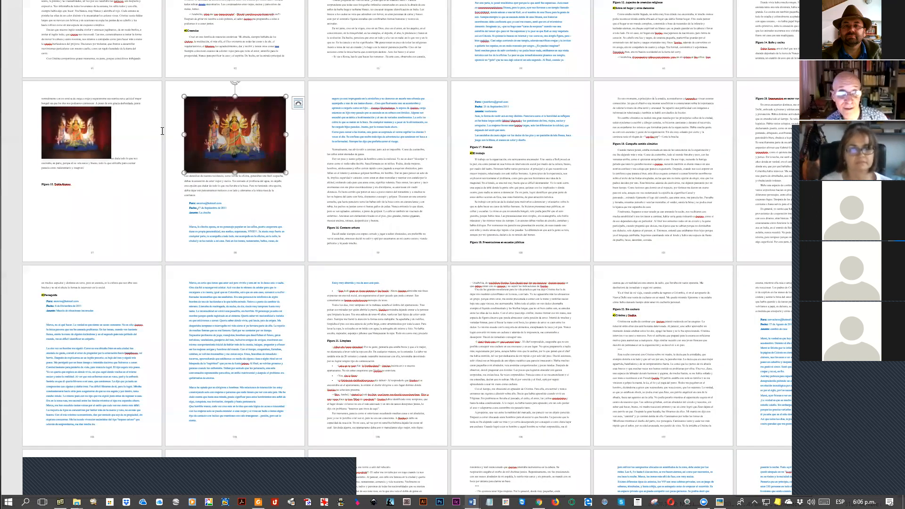
click(360, 142)
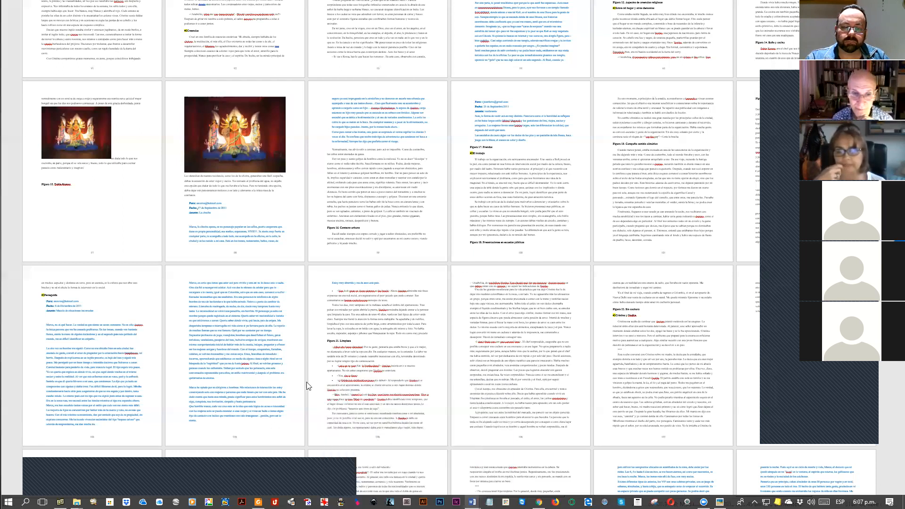
Step: View the Zoom meeting's video configuration and close it
click(331, 457)
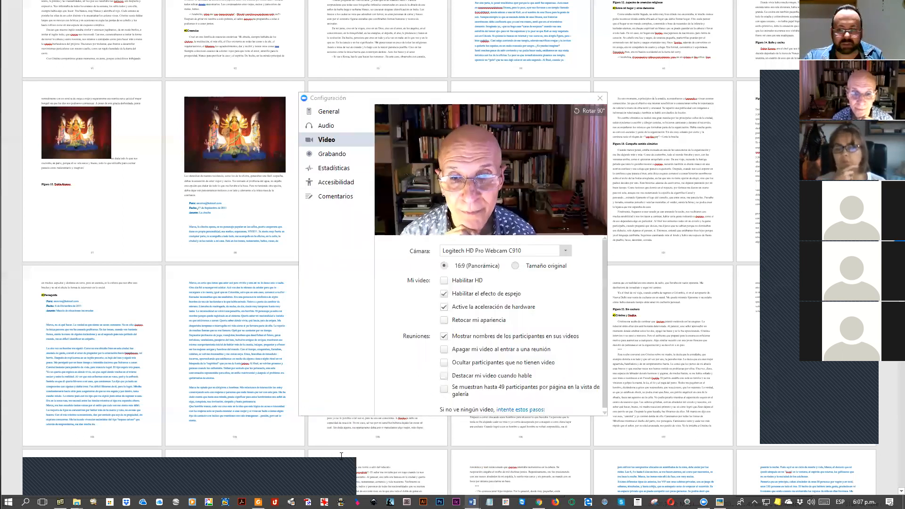
click(600, 99)
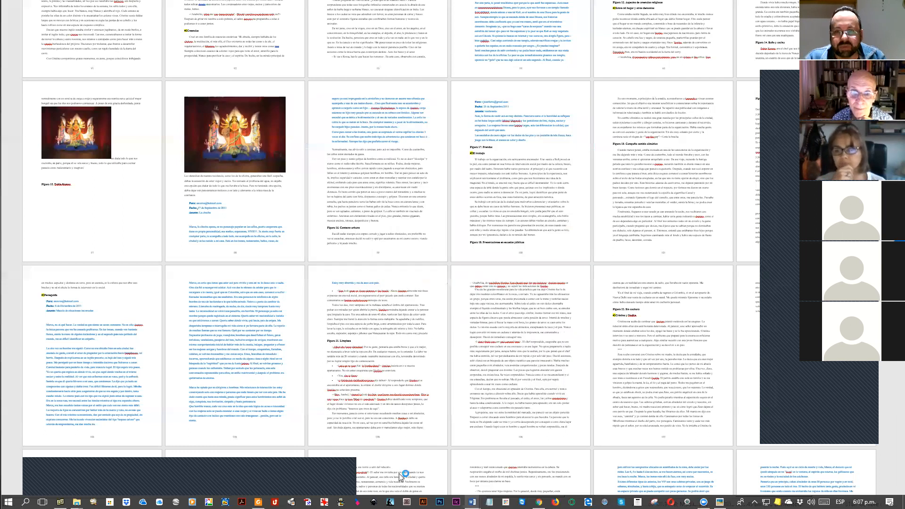